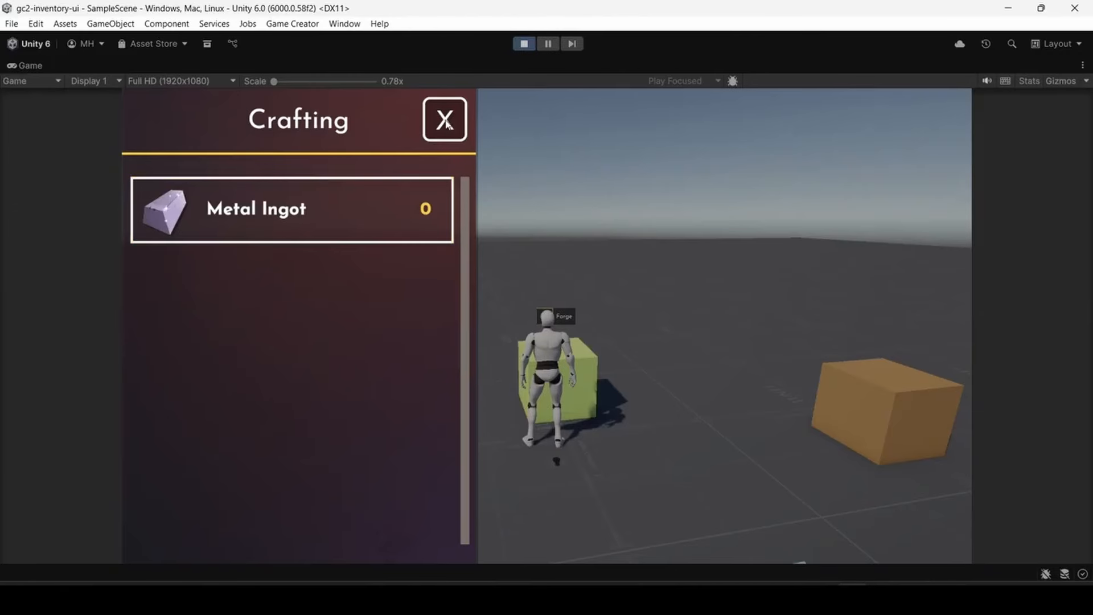
- Play-test the stations by closing the Crafting window and viewing the Deconstruction Station's Dismantle window, and end the play session
click(441, 124)
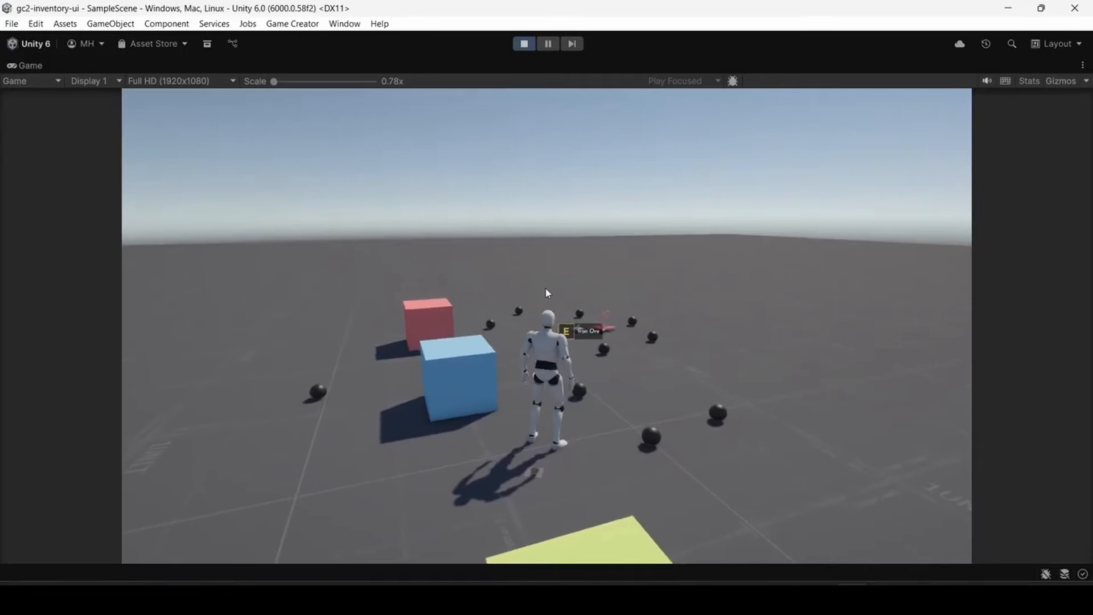
key(w)
key(d)
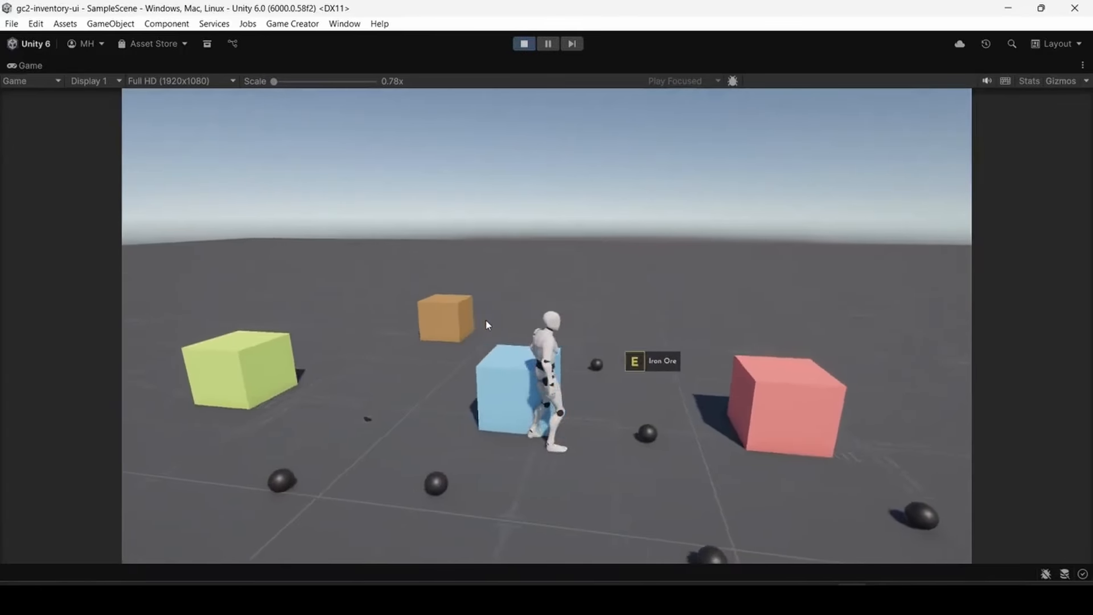
key(e)
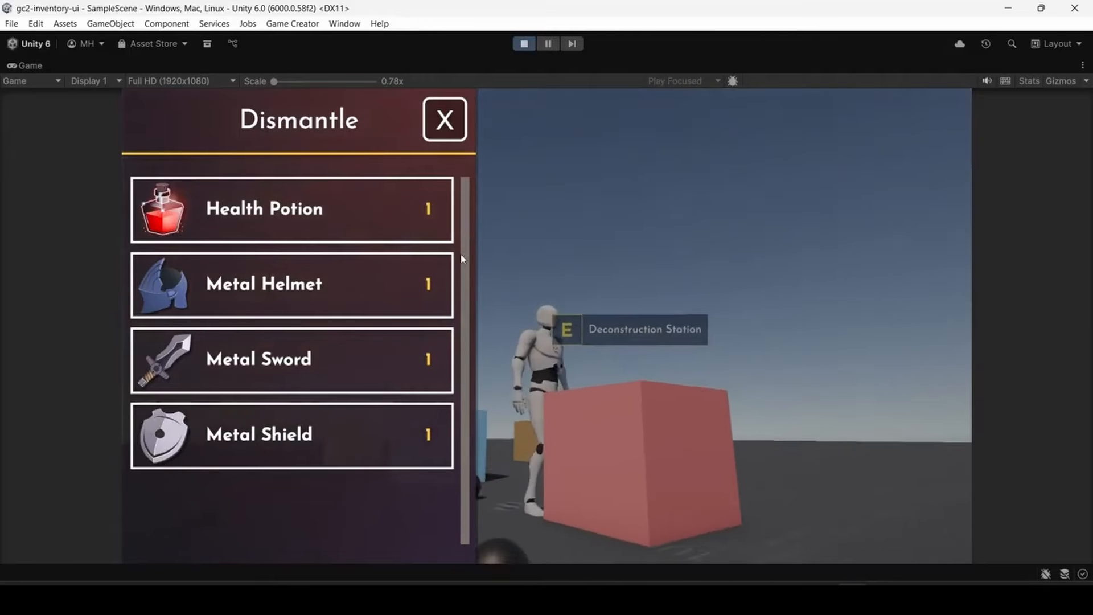
click(445, 120)
key(w)
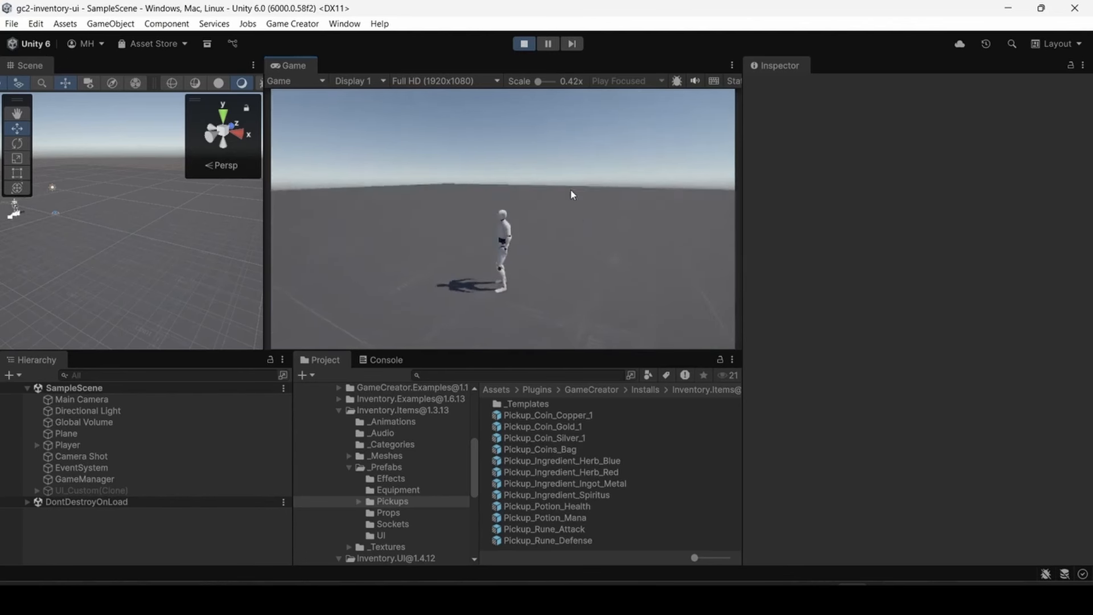
key(ctrl+p)
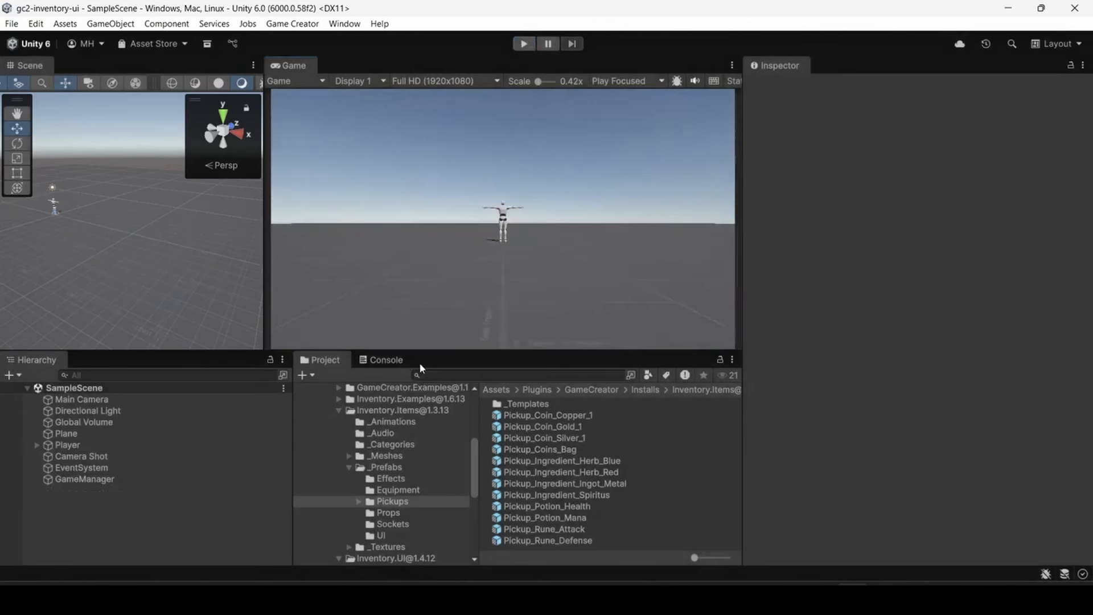
- Create a 3D cube in SampleScene and name it Alchemy
click(13, 374)
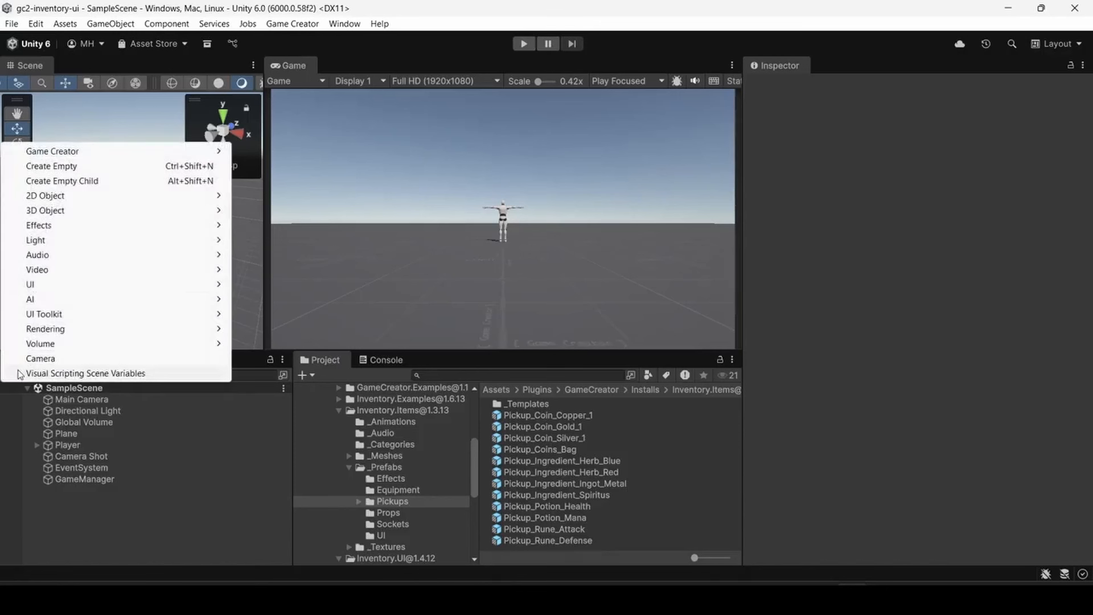
mouse_move(217, 212)
click(262, 211)
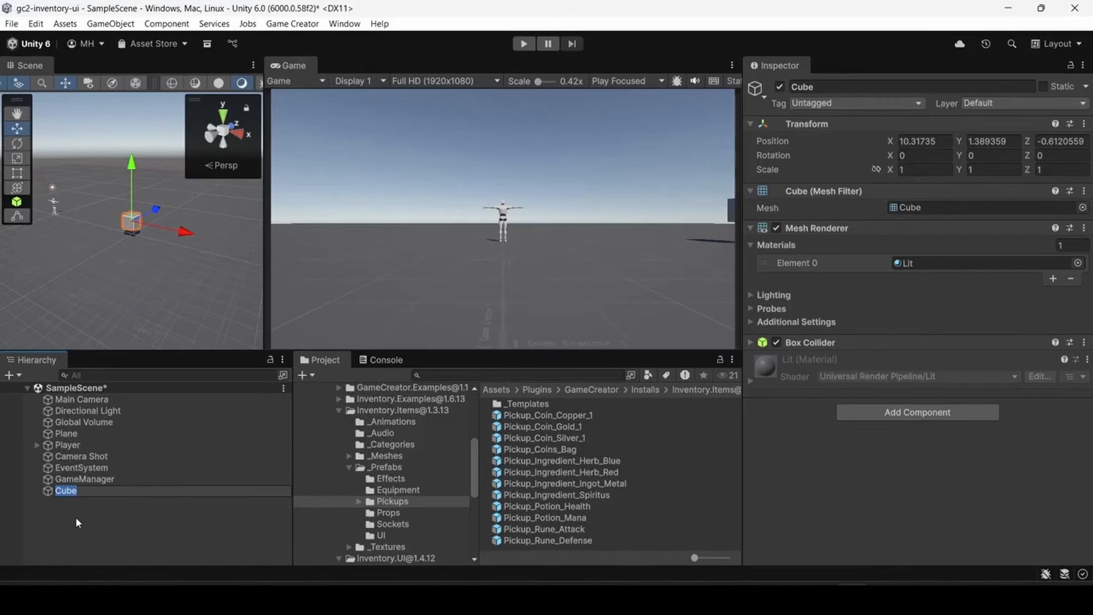
text(Alchemy)
key(Return)
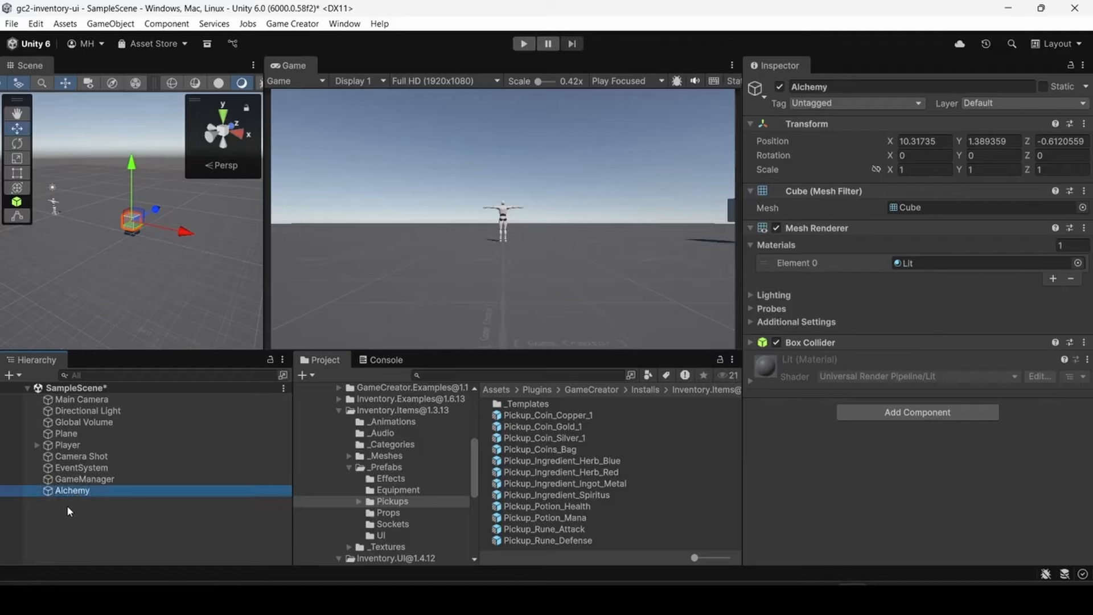
- Move the Alchemy cube onto the ground near the player, at about X -0.37, Y 0.44, Z 4.24
drag(131, 197, 130, 206)
drag(183, 243, 76, 146)
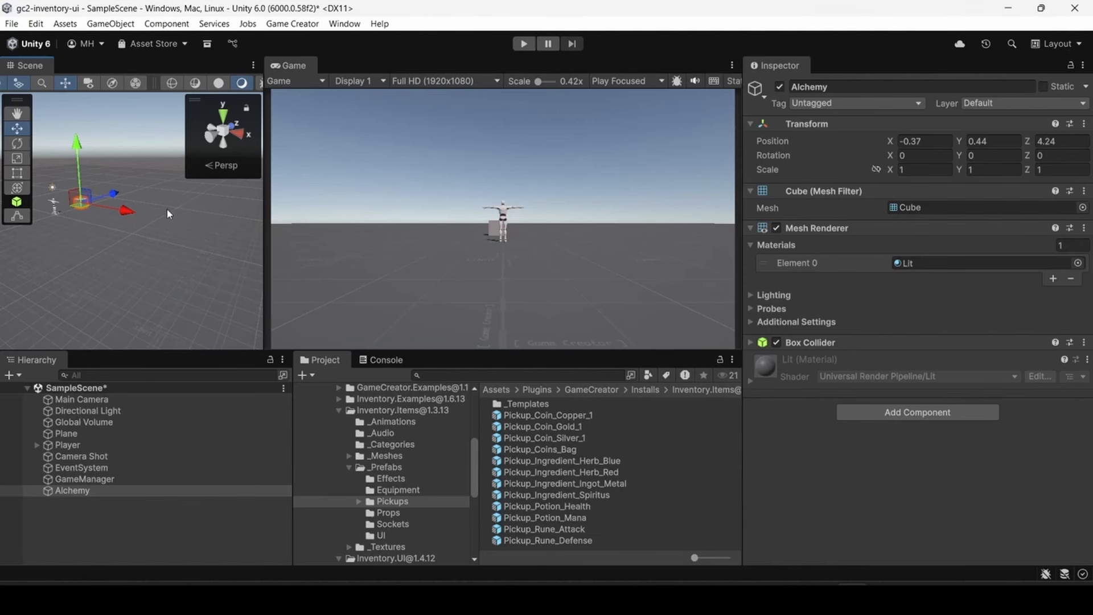
key(f)
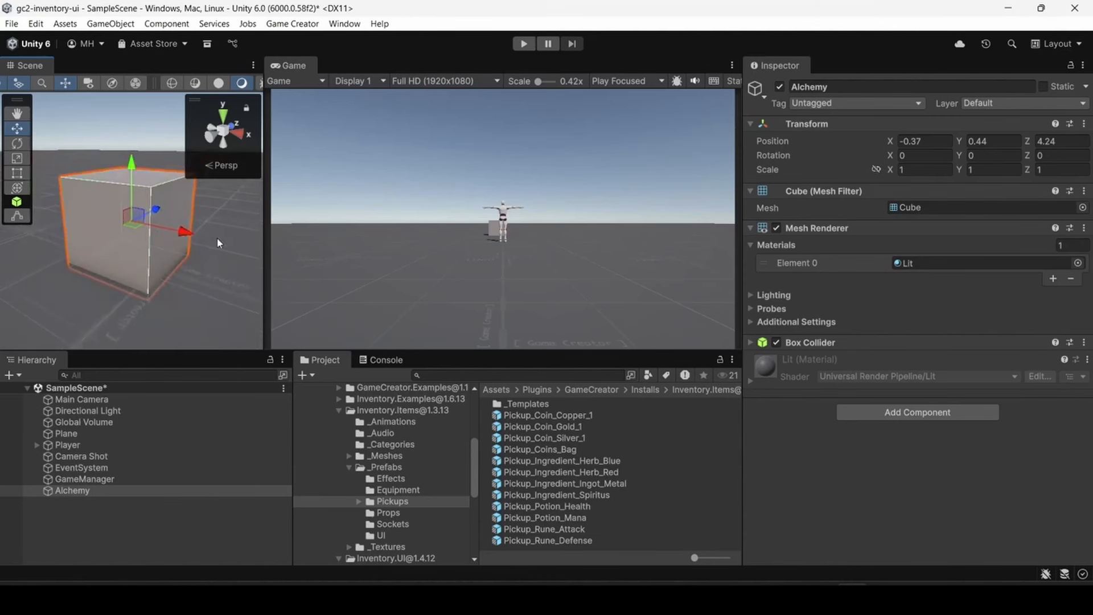
- Assign the Prototype_Color_Blue material to the Alchemy cube's mesh renderer
click(1077, 262)
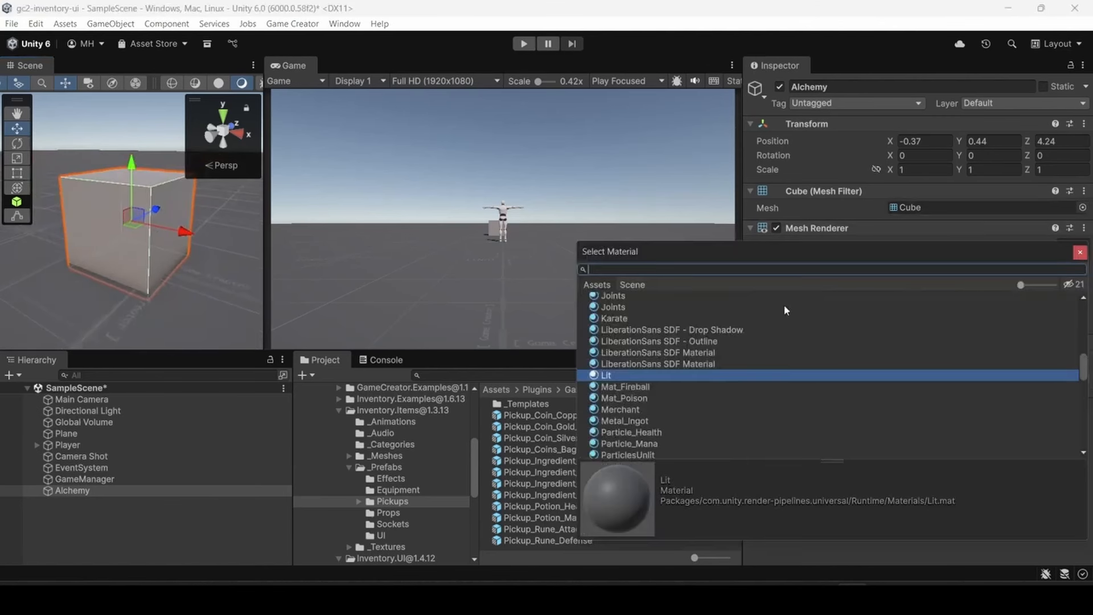
scroll(653, 381, down, 8)
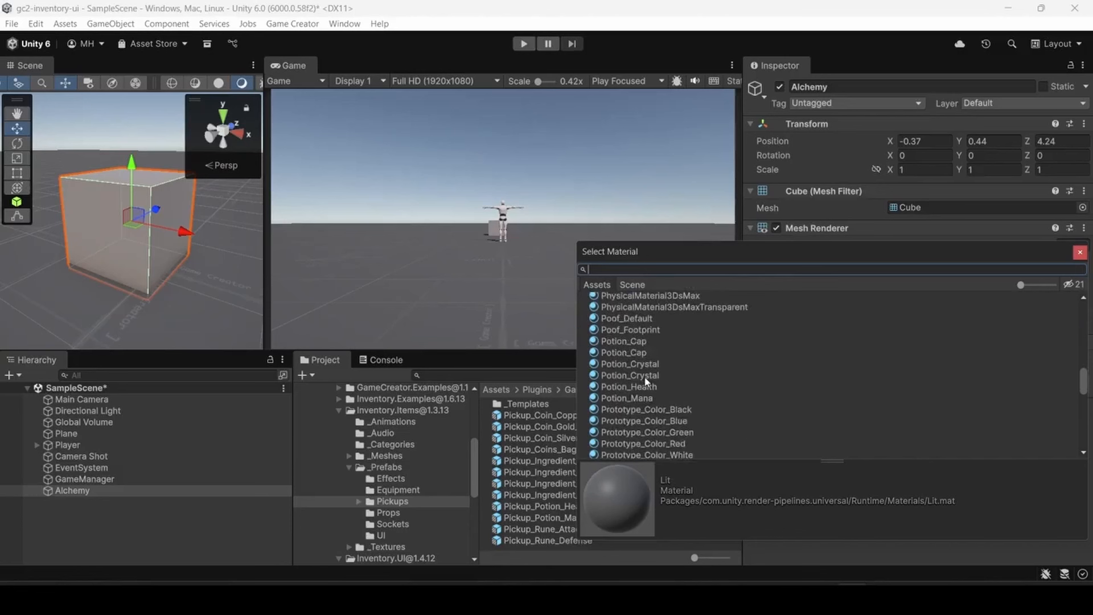
click(643, 337)
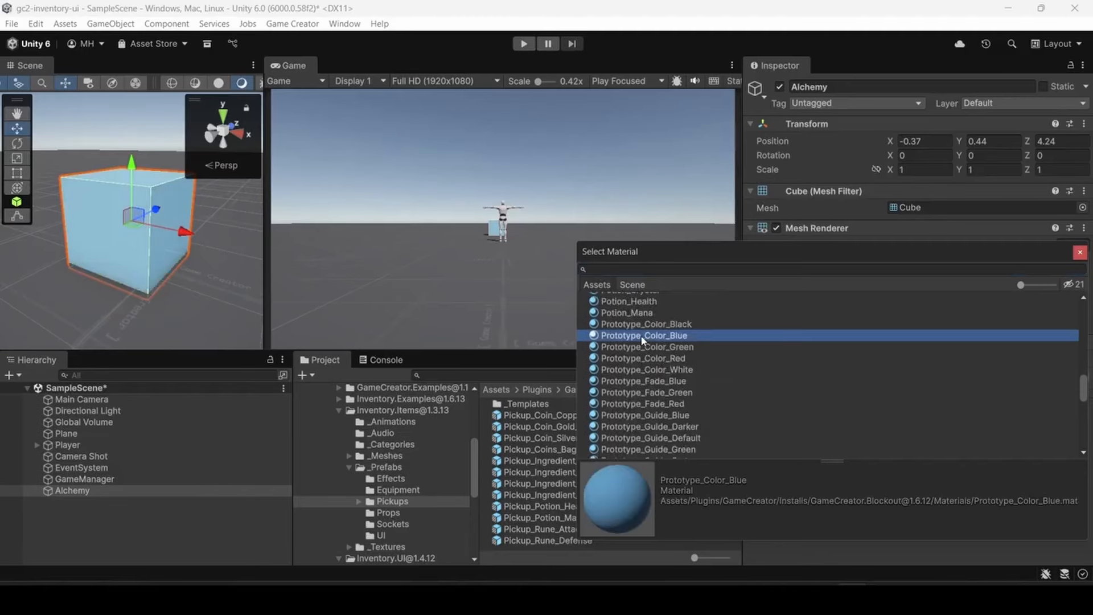
double_click(642, 336)
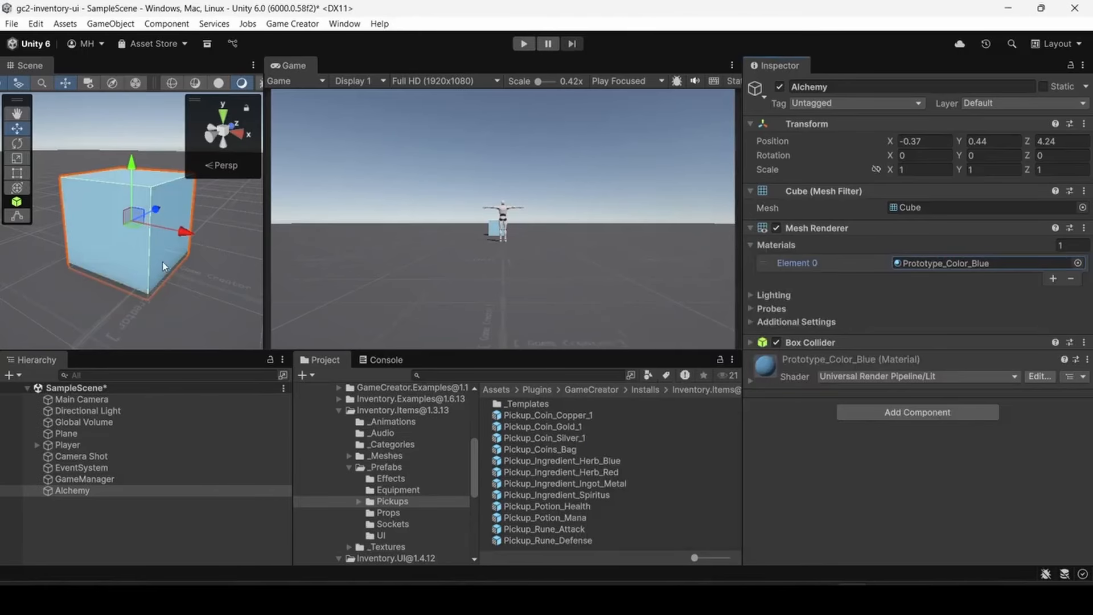
- Add a Hotspot component to the Alchemy cube and set its mode to On Interaction Focus
click(71, 489)
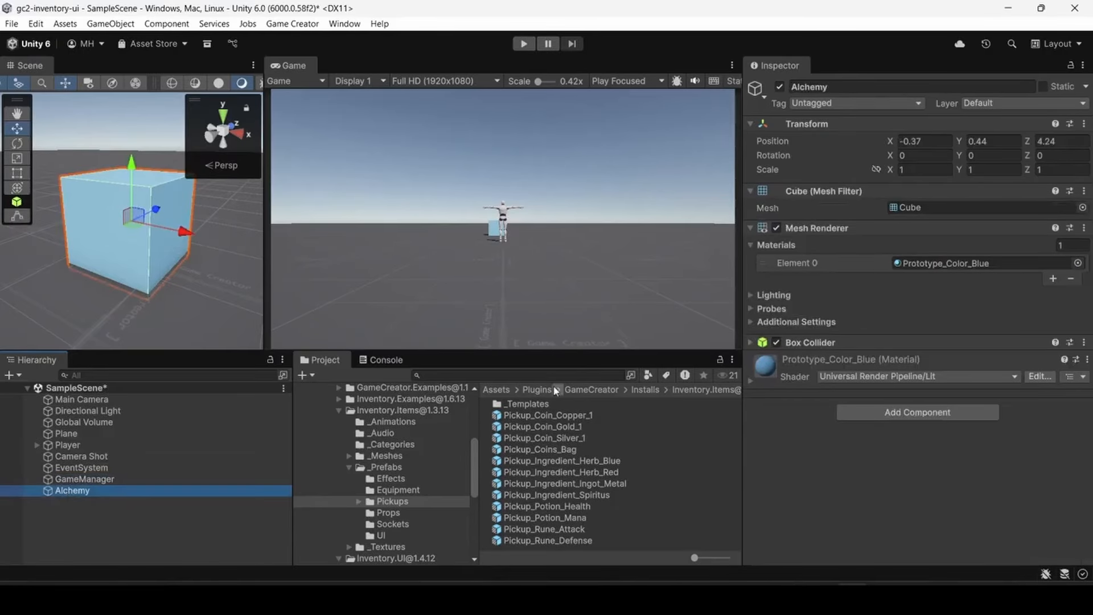
click(859, 412)
text(hot)
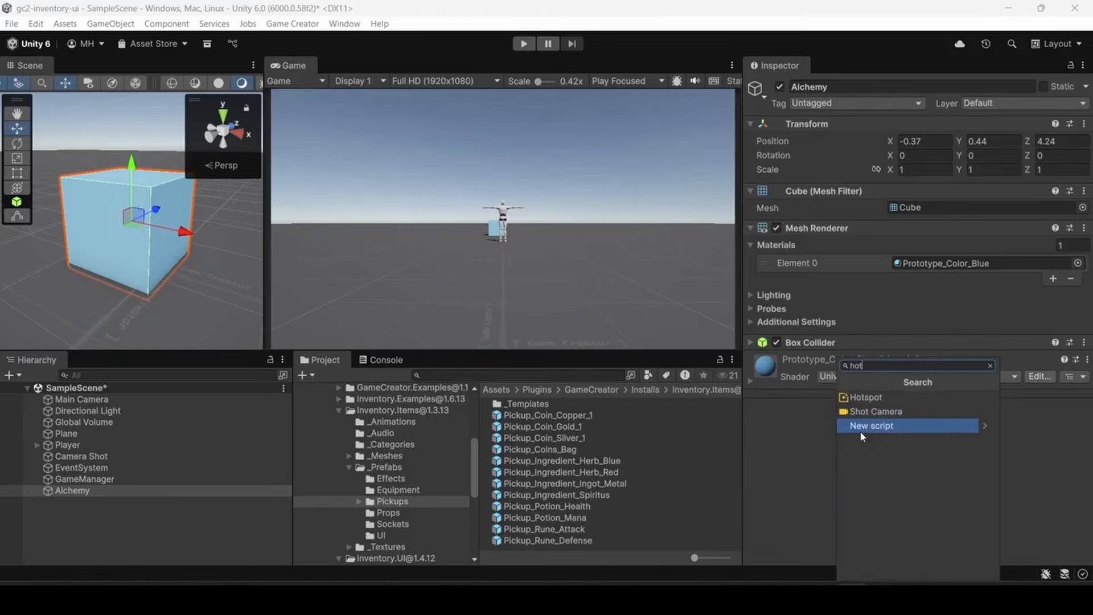
click(850, 397)
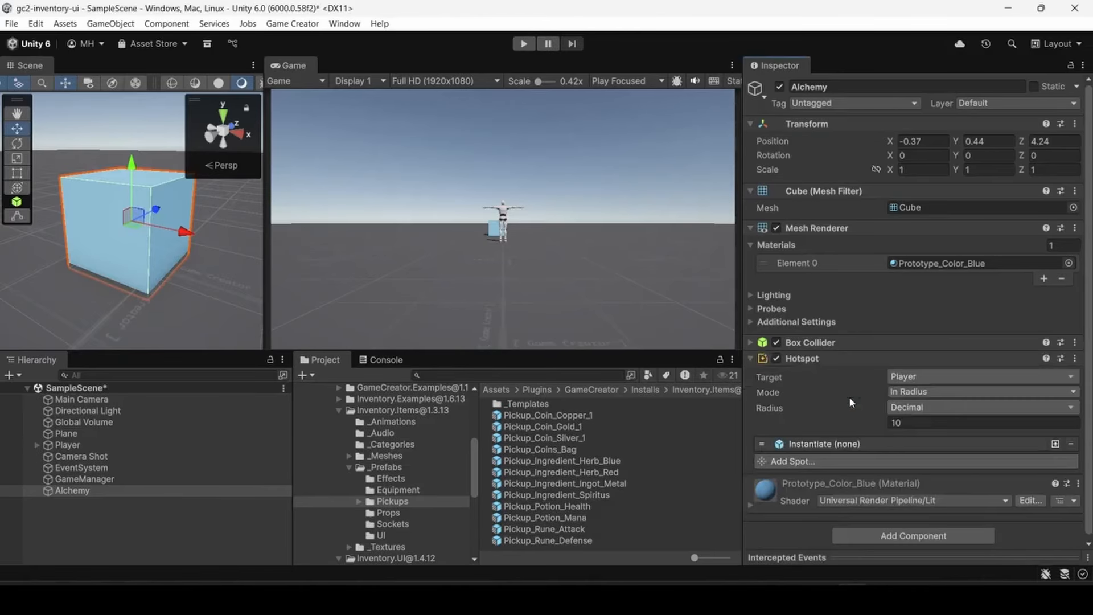
click(899, 393)
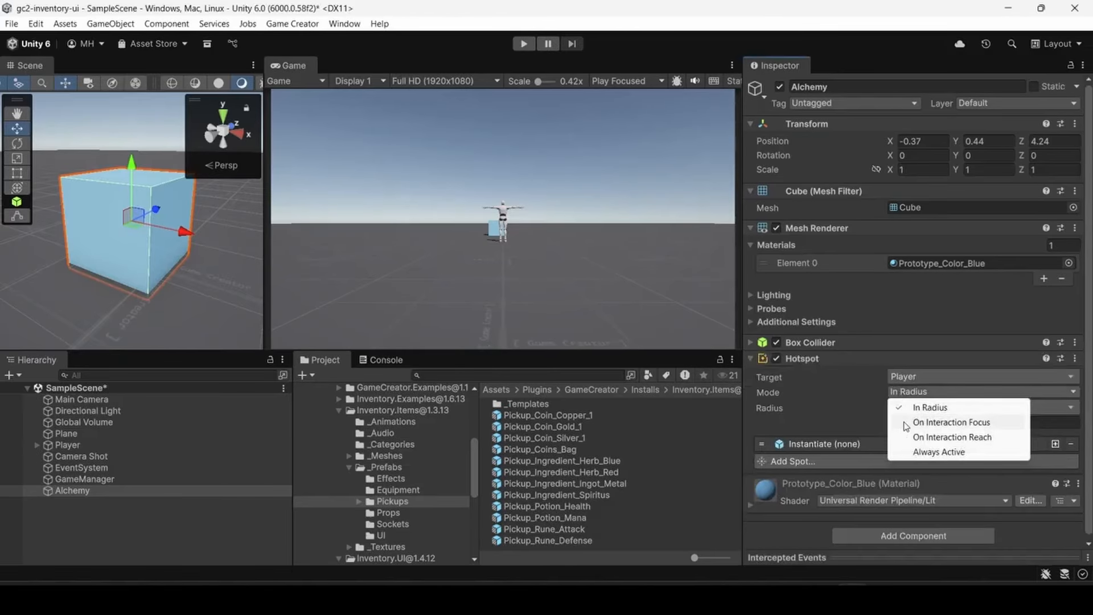
click(909, 424)
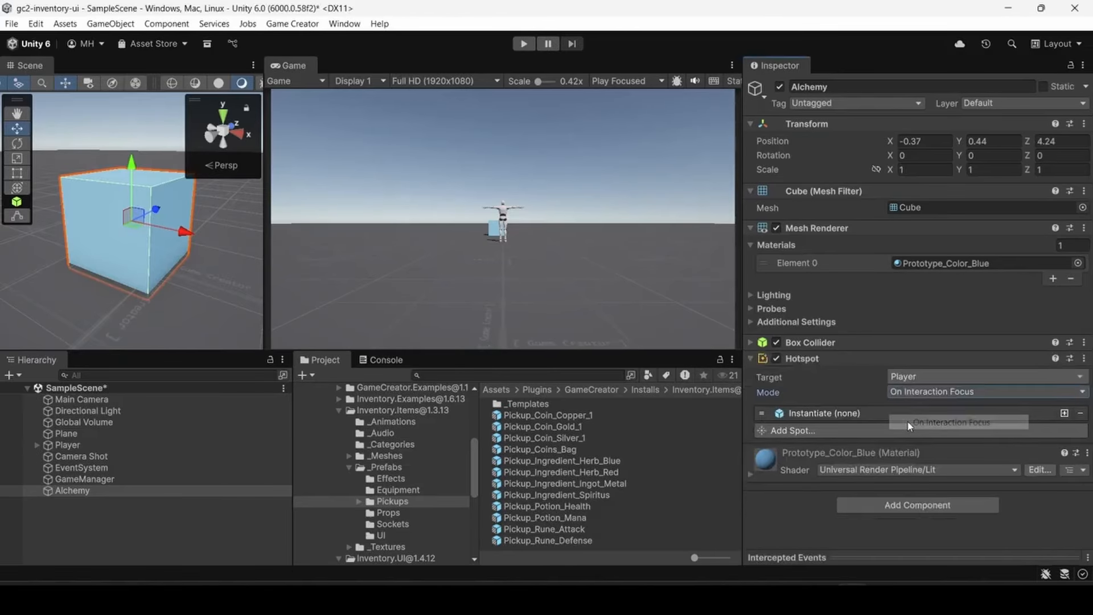
- Replace the Hotspot's default Instantiate spot with a Show Floating Text spot
click(1080, 413)
click(808, 414)
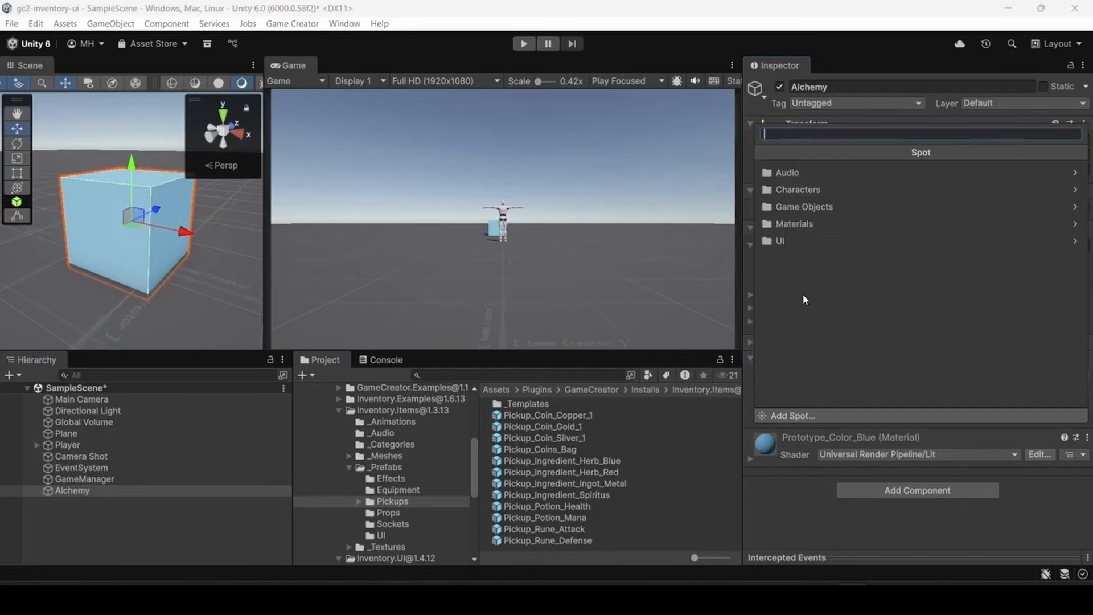
click(791, 243)
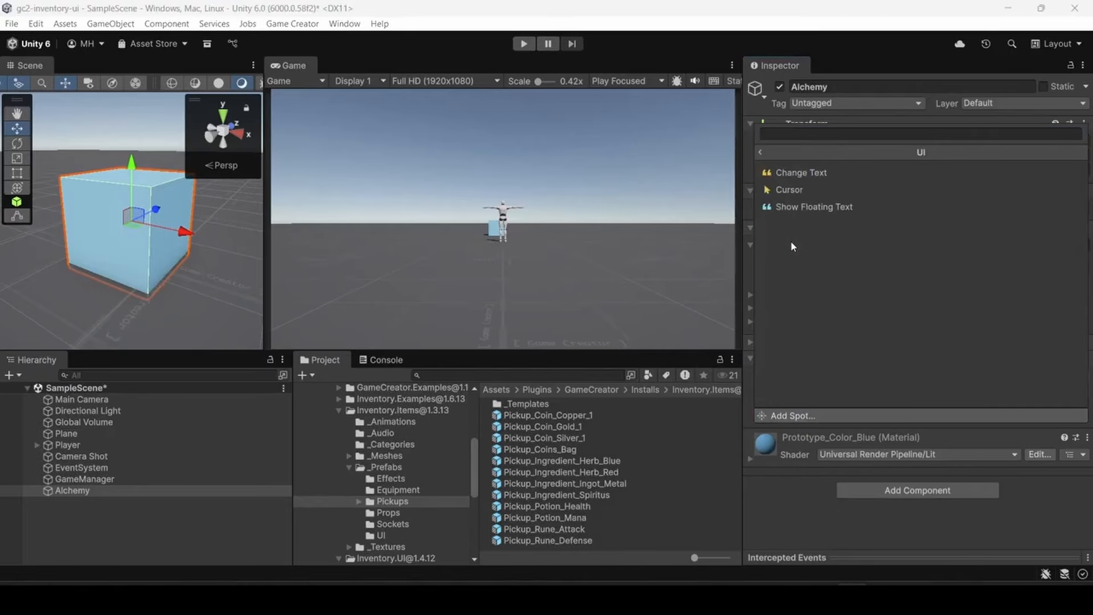
click(795, 207)
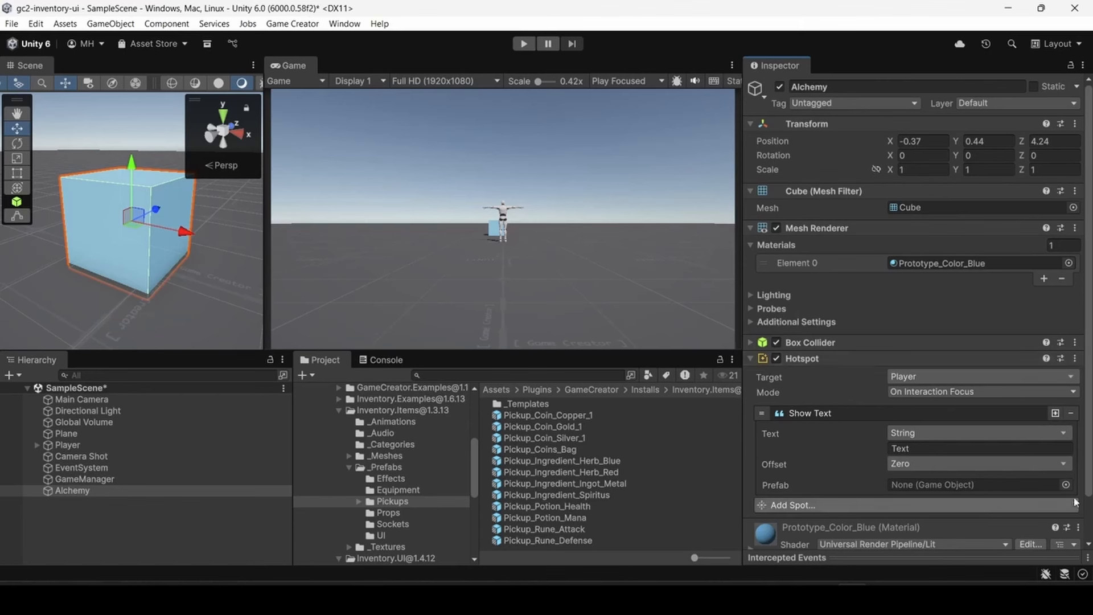
- Assign the InteractionTooltipFocus prefab from the project assets to the Hotspot's floating text spot
click(1065, 485)
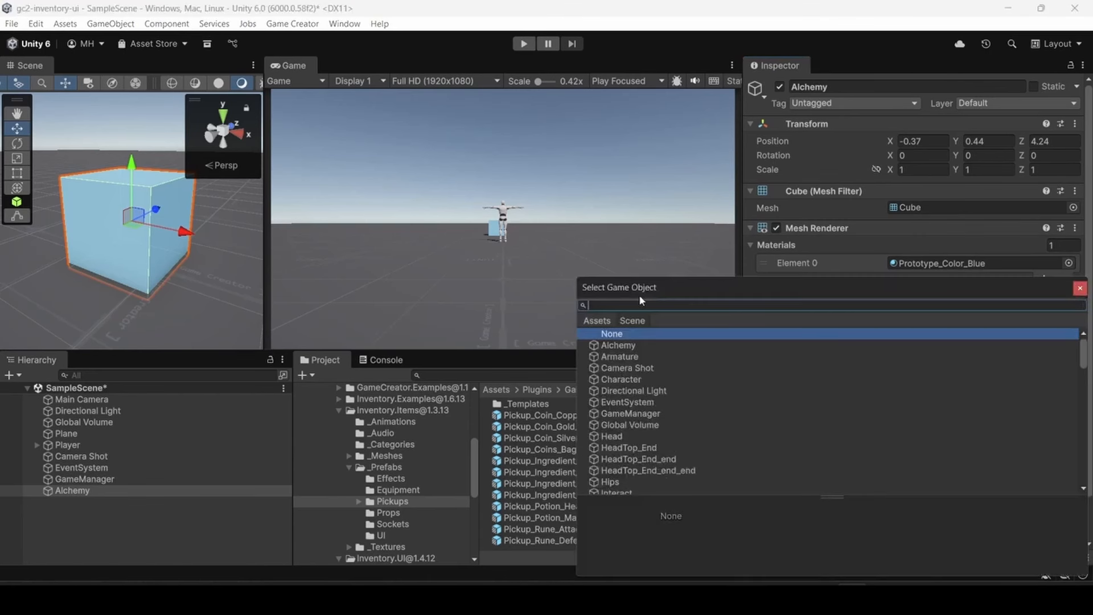
text(inter)
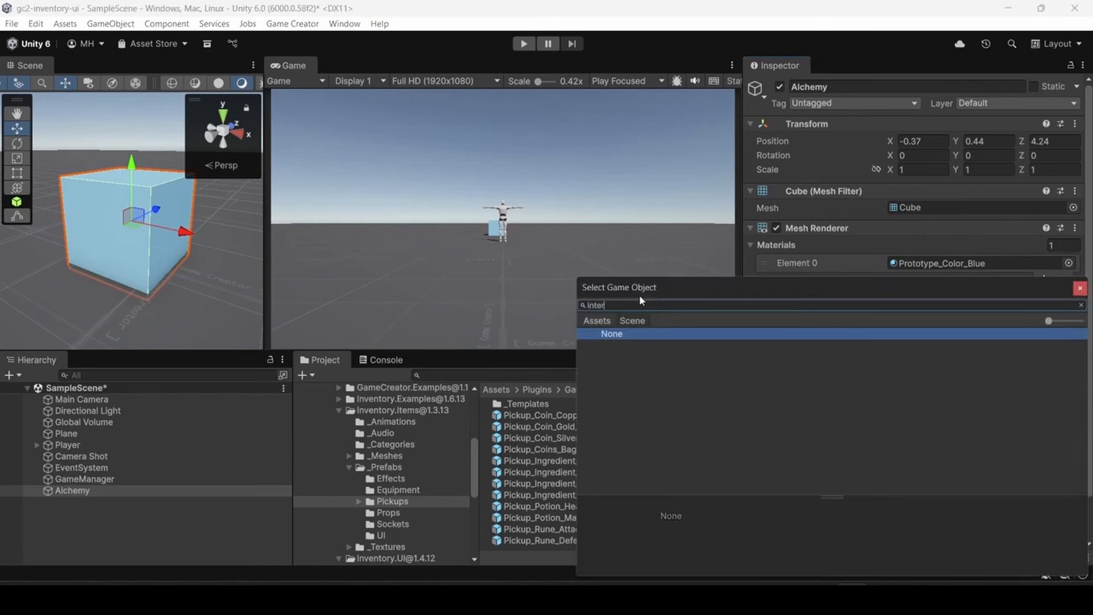
text(ac)
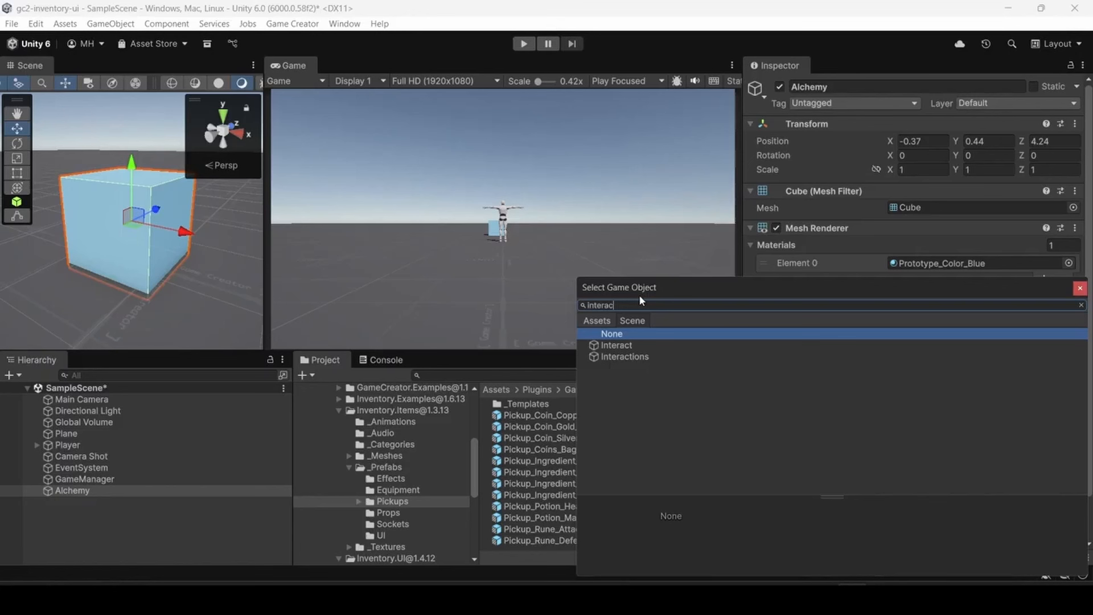
click(598, 321)
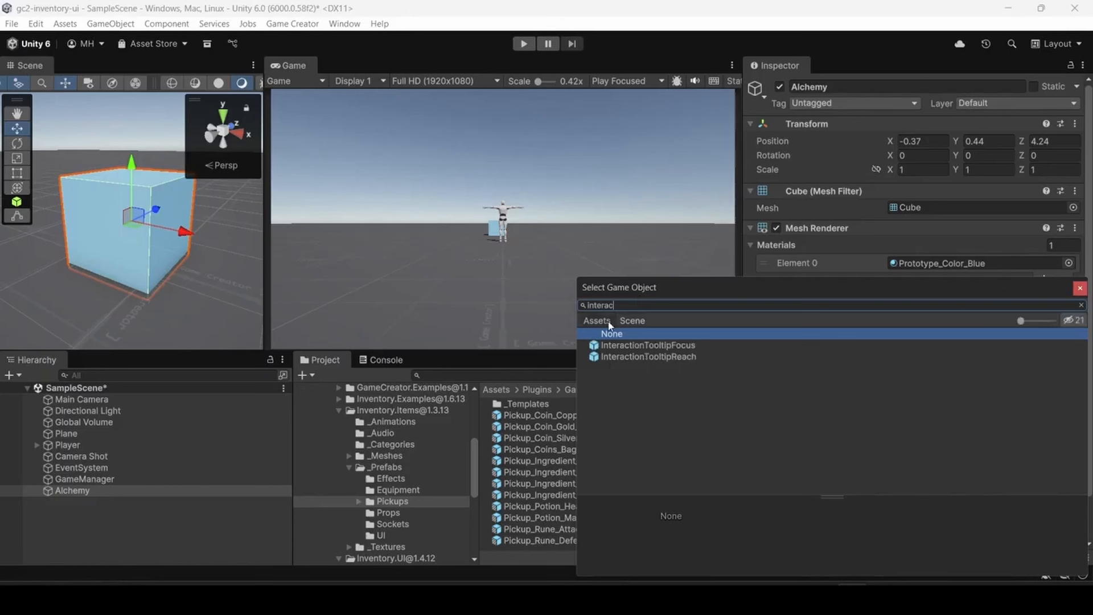
click(637, 346)
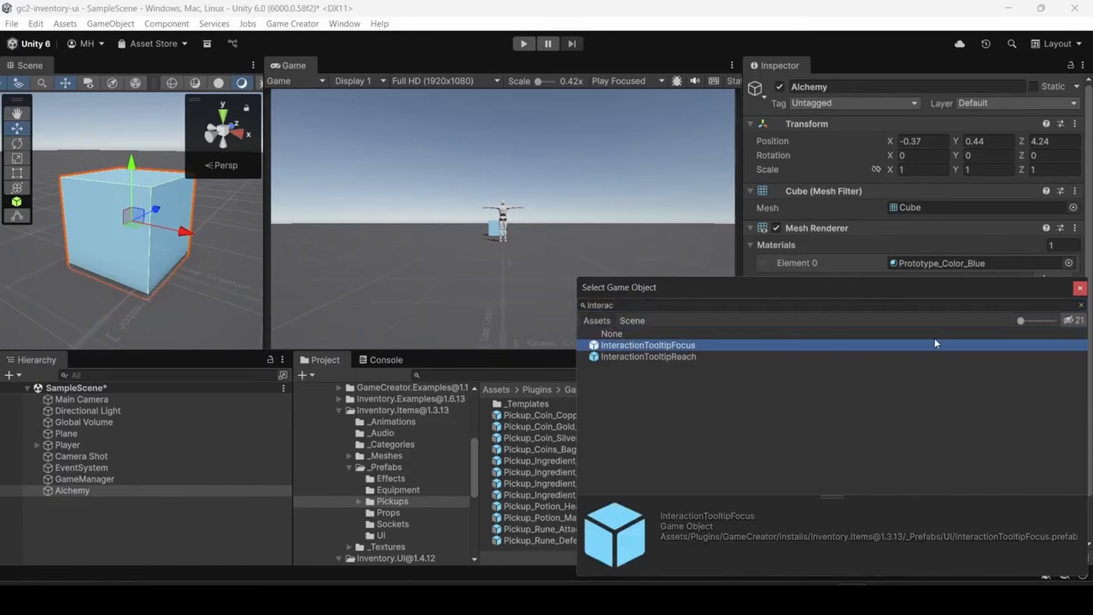
double_click(843, 345)
- Set the floating text spot's text to "Alchemy Station" and its offset to Up
click(900, 448)
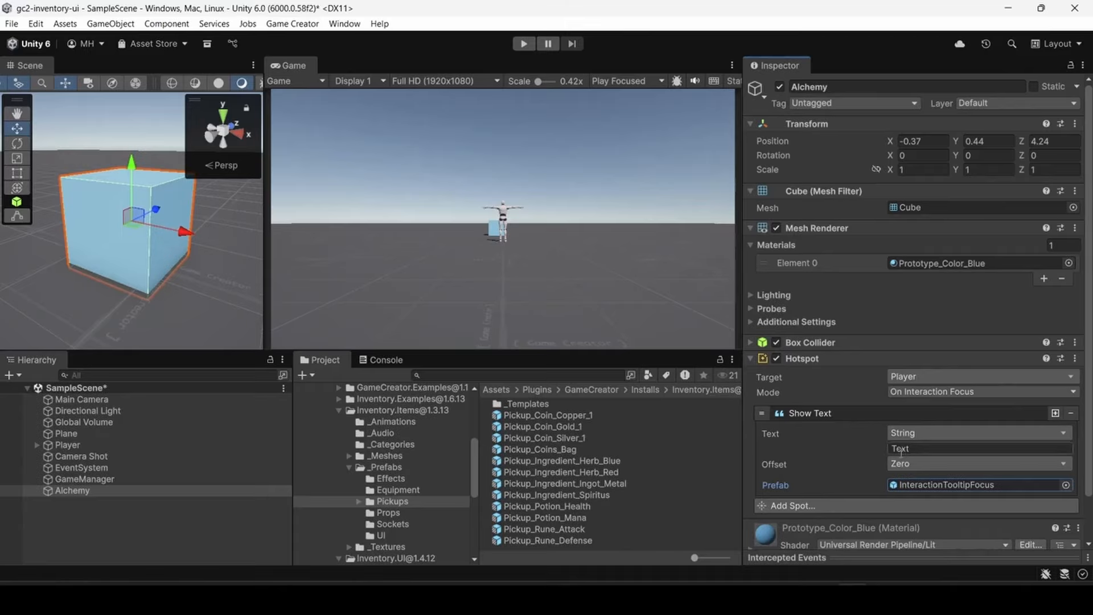
text(Ale)
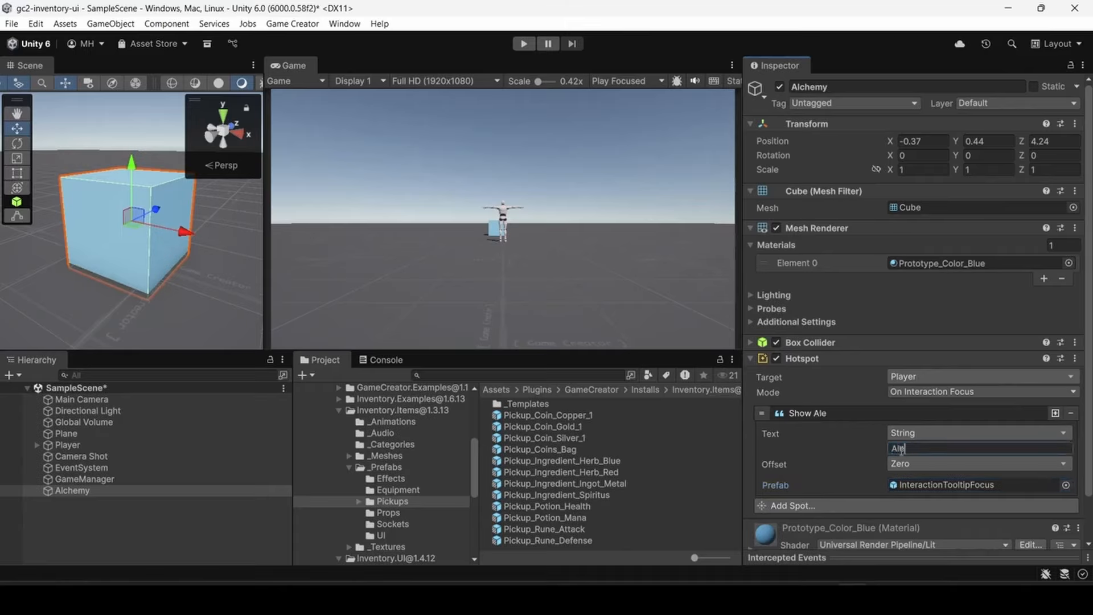
text(hemy Station)
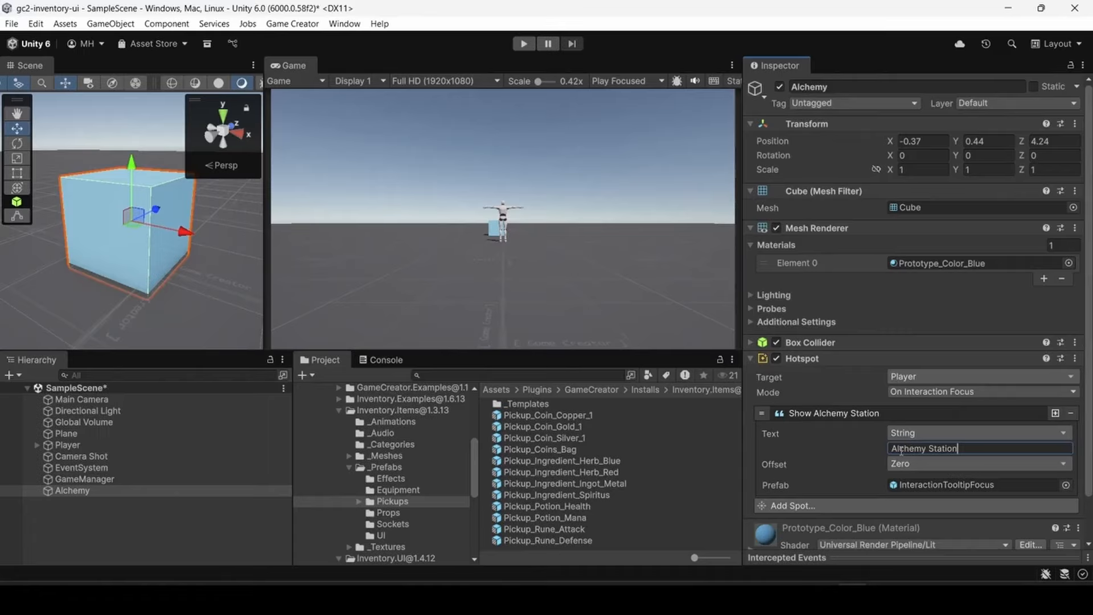
click(906, 463)
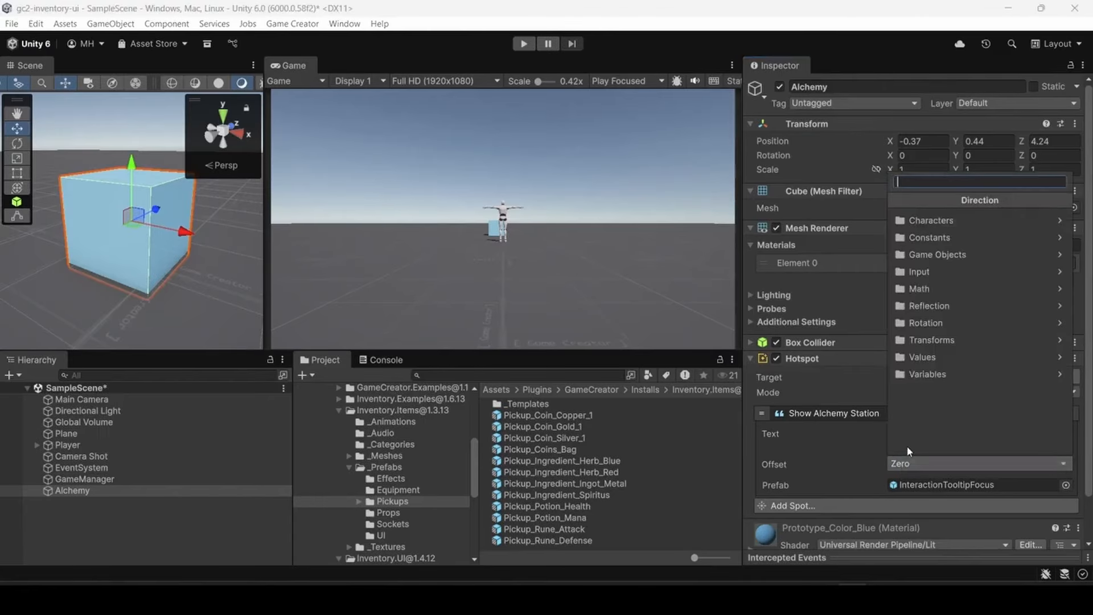
text(up)
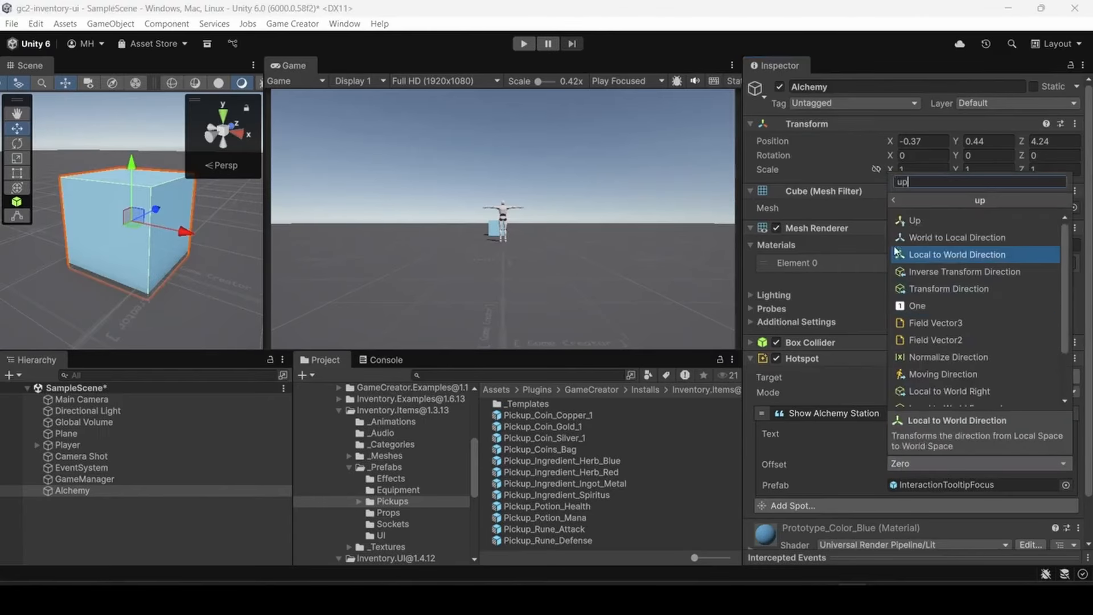
click(904, 222)
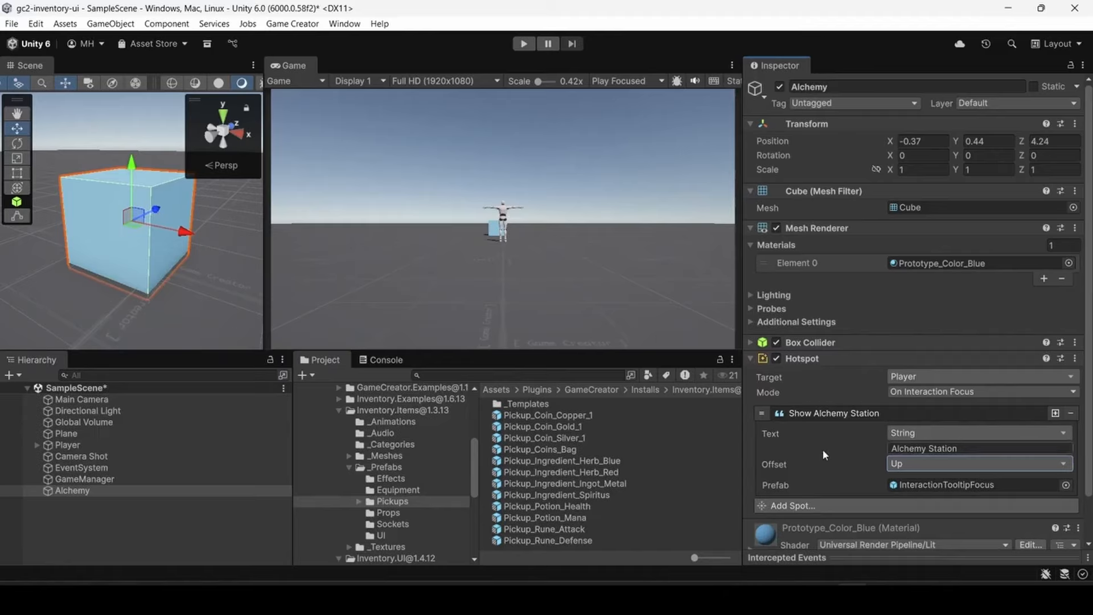
click(828, 413)
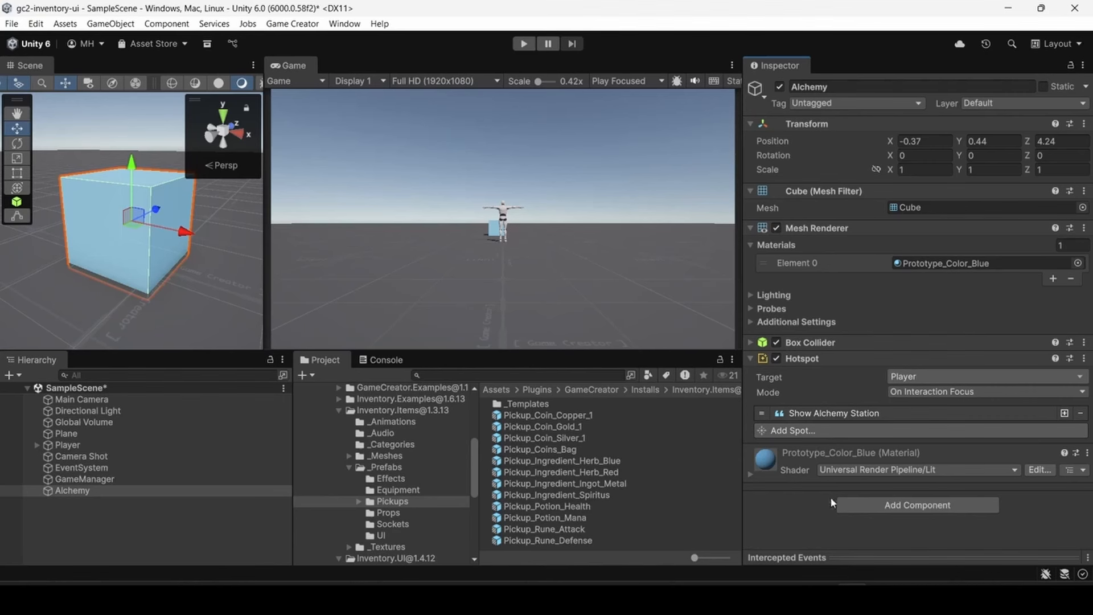
- Add a Trigger component to the Alchemy cube
click(854, 506)
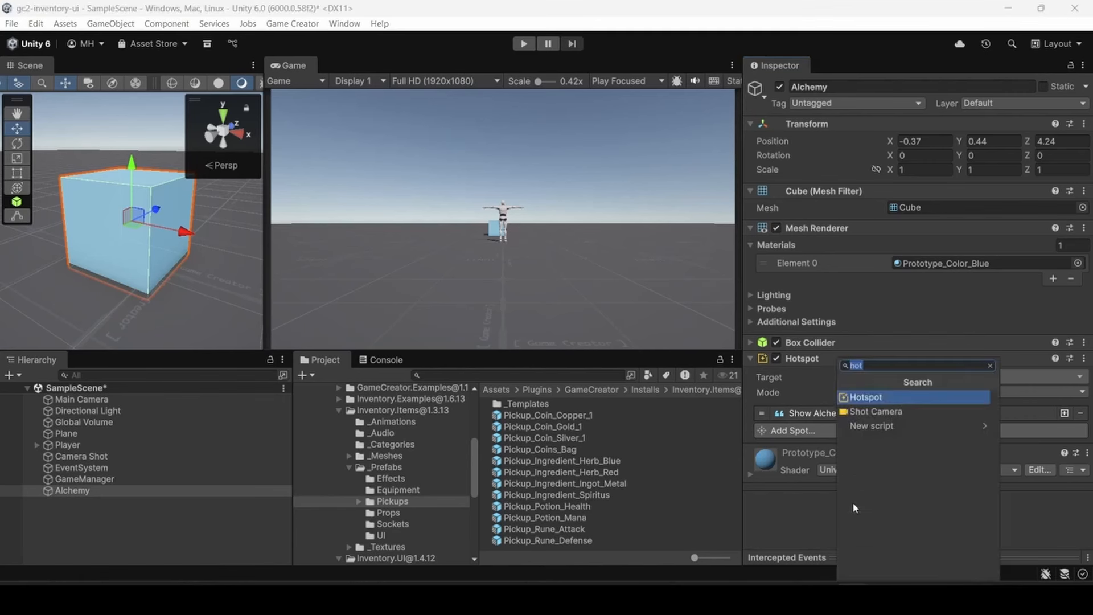
text(trugg)
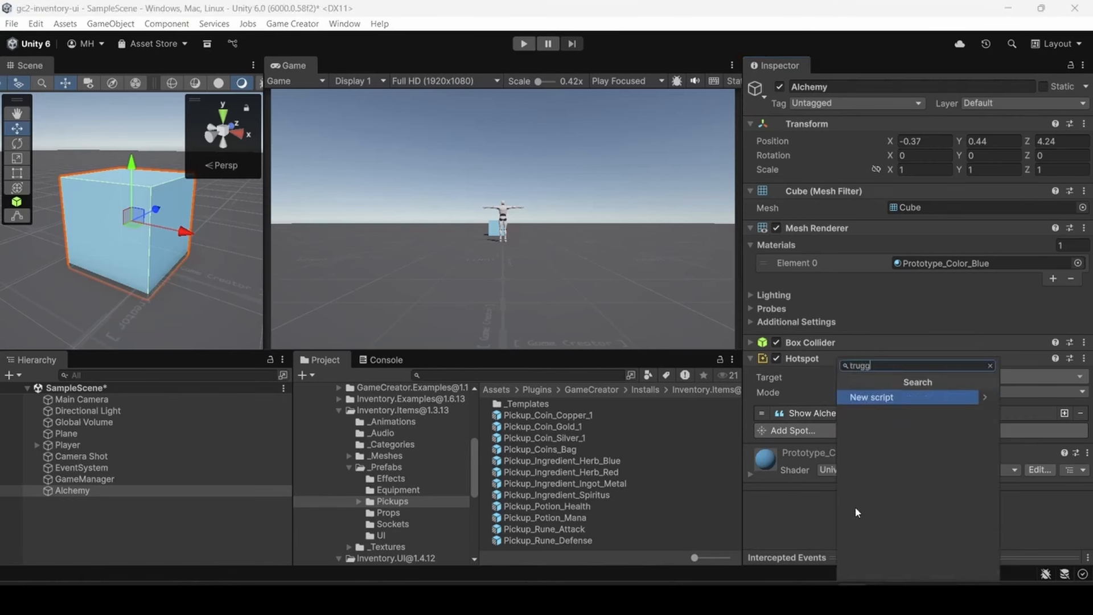
key(BackSpace)
key(BackSpace)
key(BackSpace)
key(BackSpace)
text(rigg)
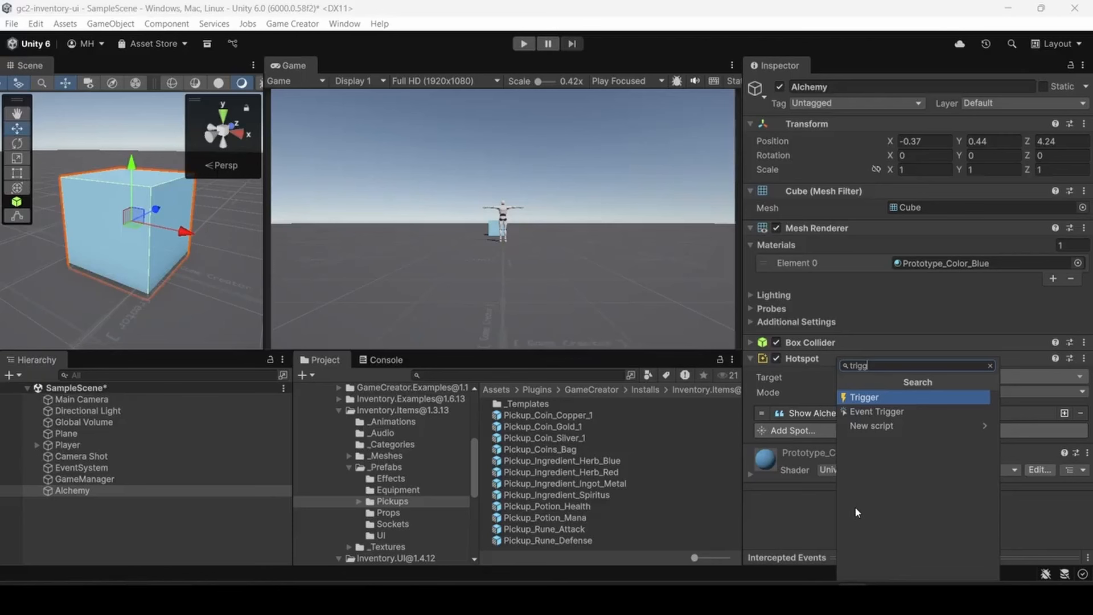
click(863, 398)
- Change the Trigger's event to the interactive On Interact event
scroll(856, 427, down, 1)
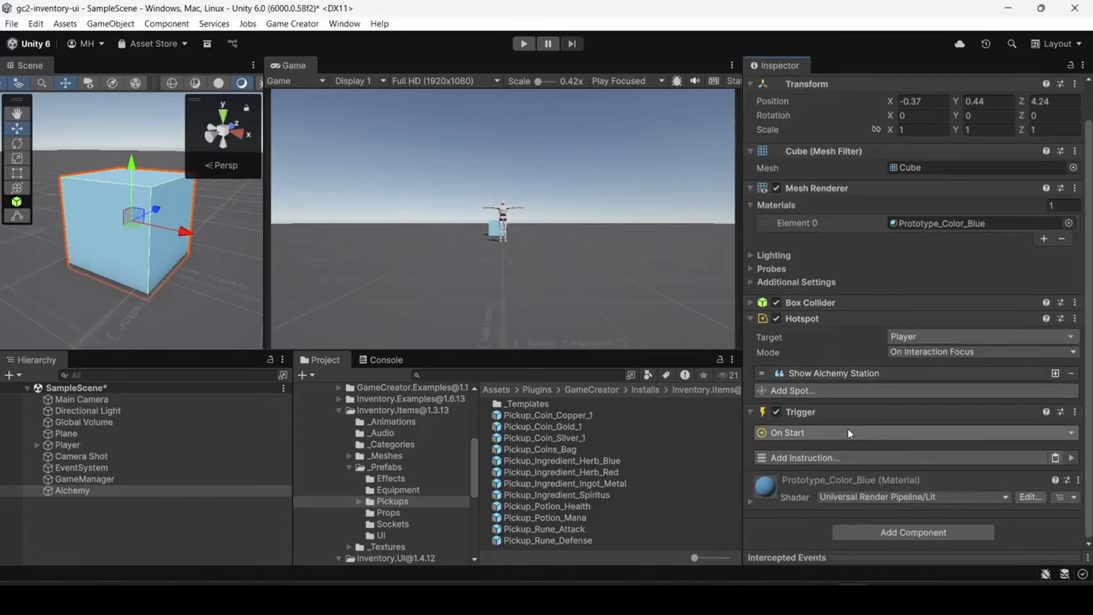
click(808, 433)
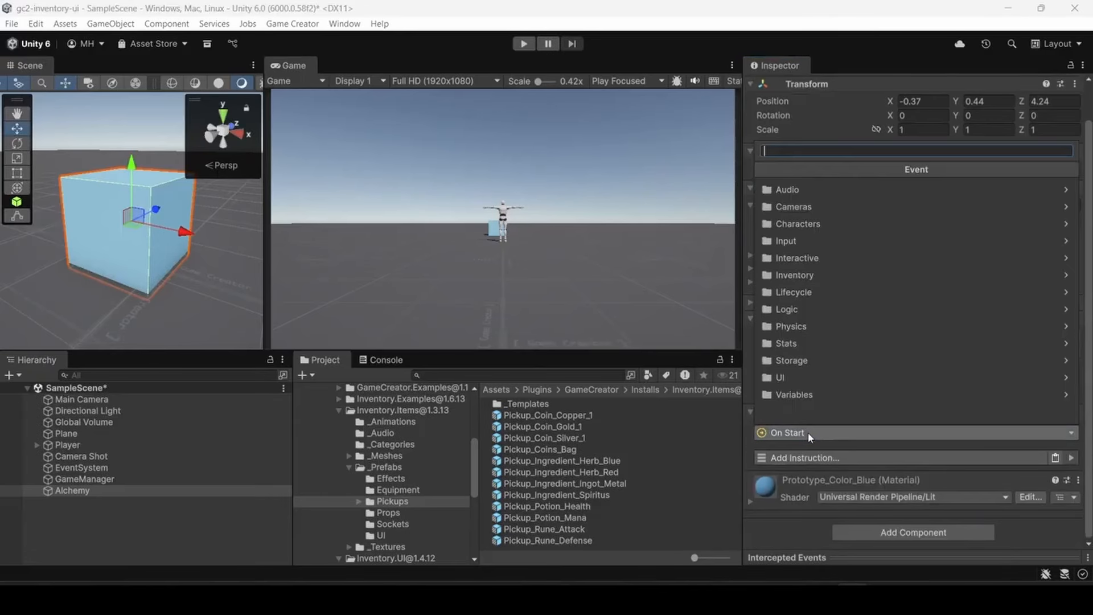
click(813, 258)
click(812, 225)
- Add an inventory Open Tinker UI instruction to the Alchemy cube's Trigger
scroll(835, 420, down, 1)
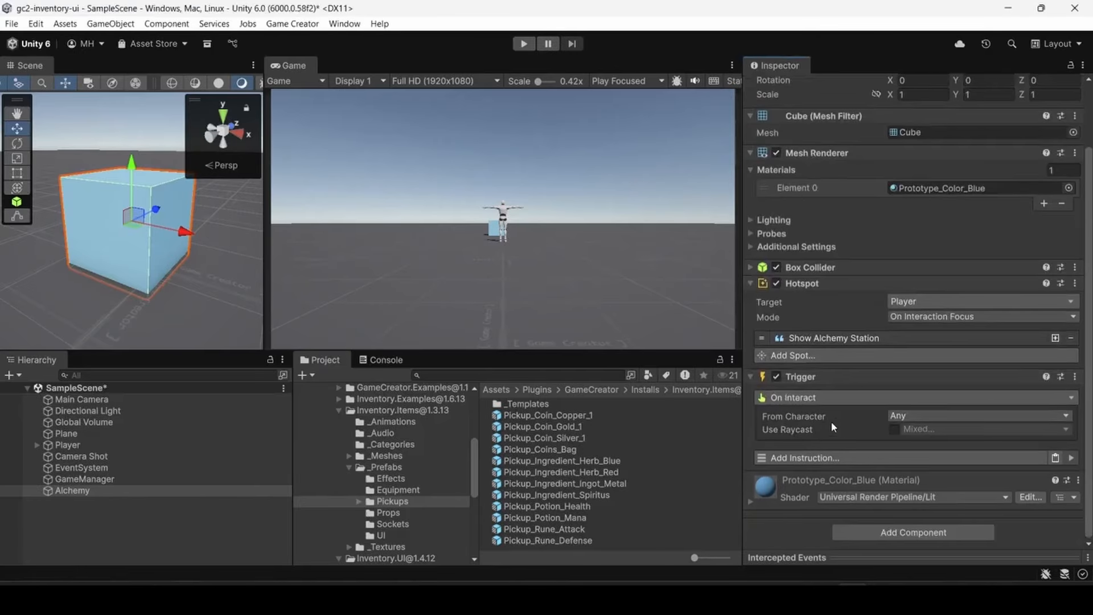
click(849, 456)
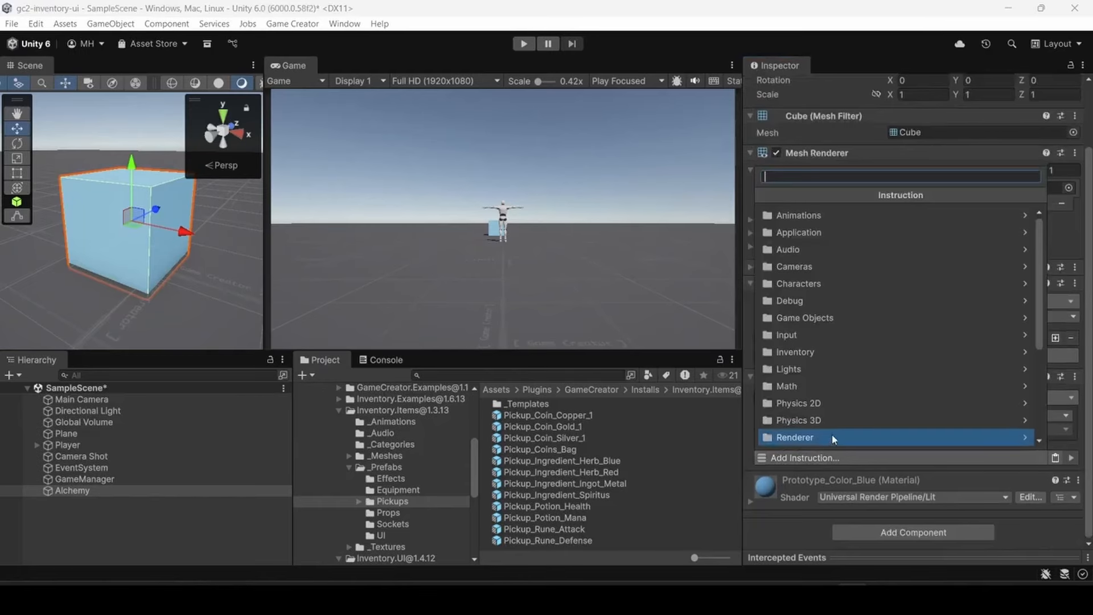
click(806, 353)
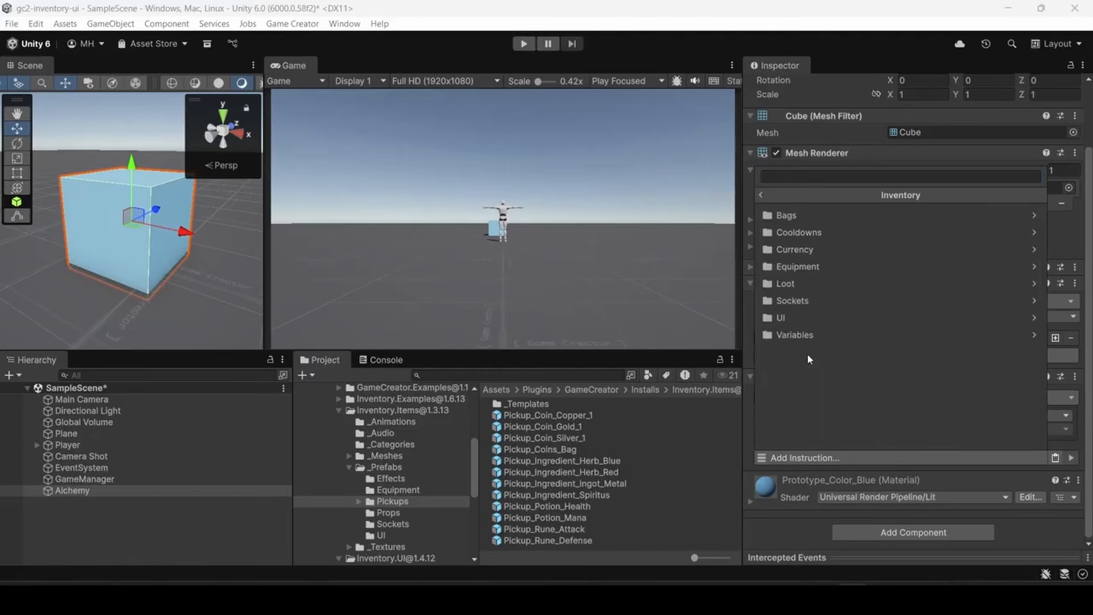
click(789, 321)
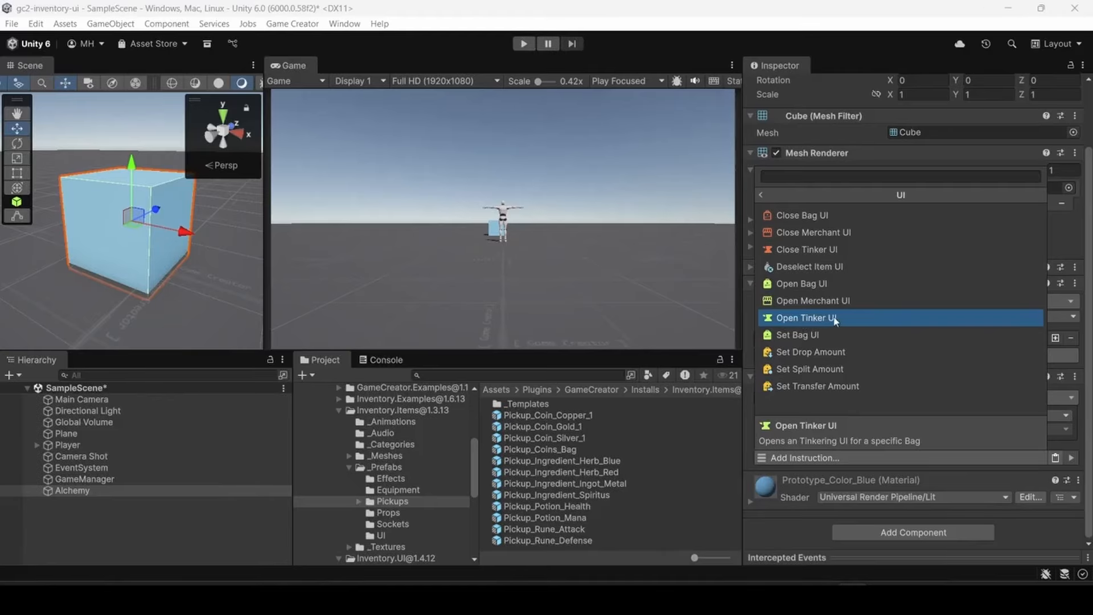
click(815, 319)
- Assign the Craft_Alchemy_List tinker skin to the Open Tinker UI instruction
scroll(814, 316, down, 4)
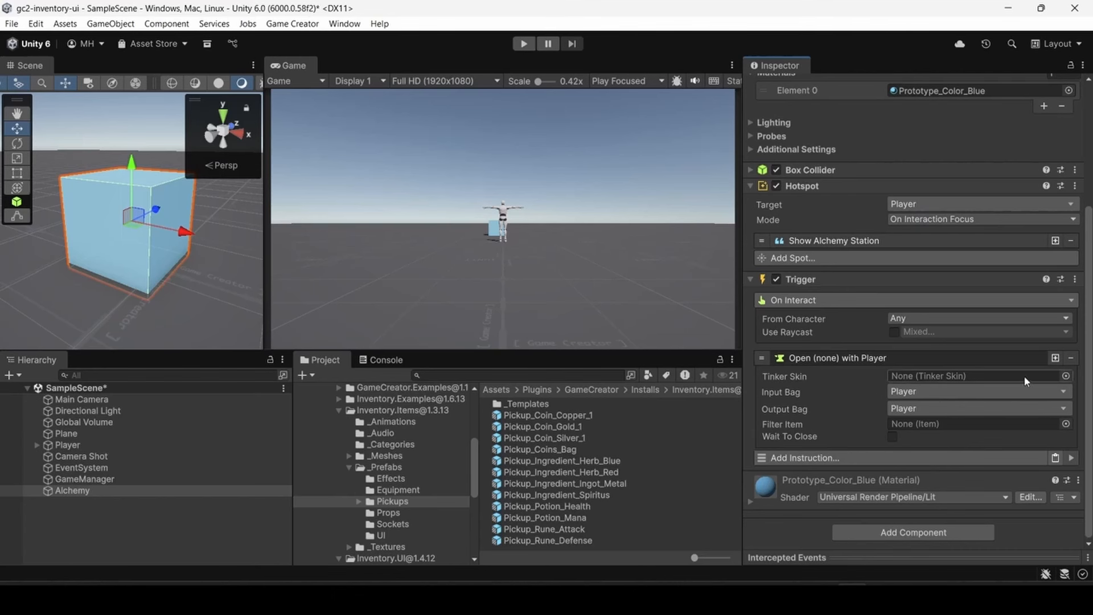
click(1065, 376)
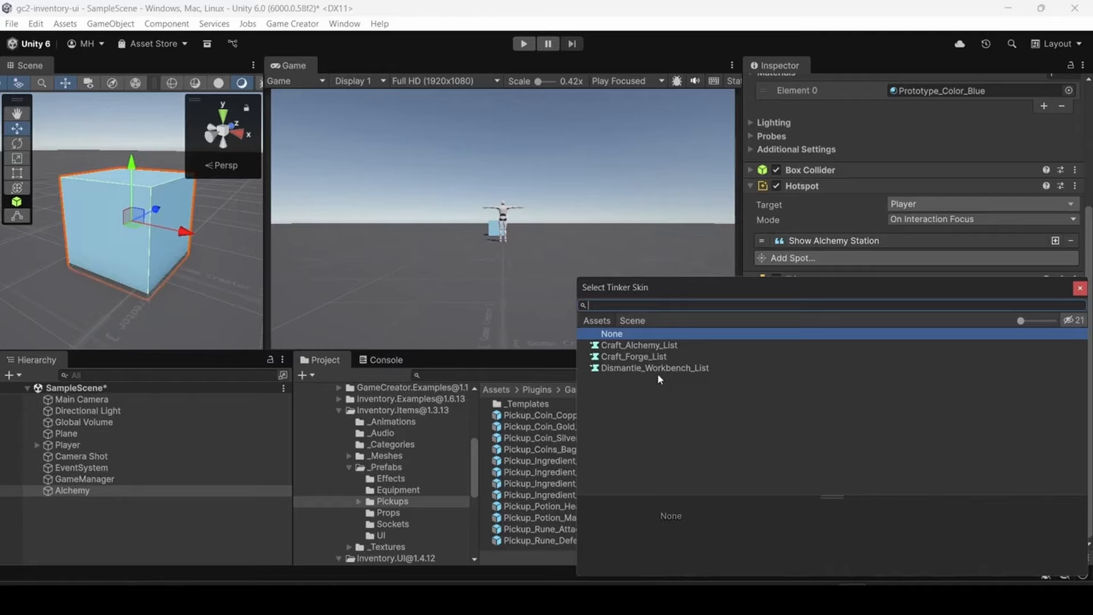
click(637, 347)
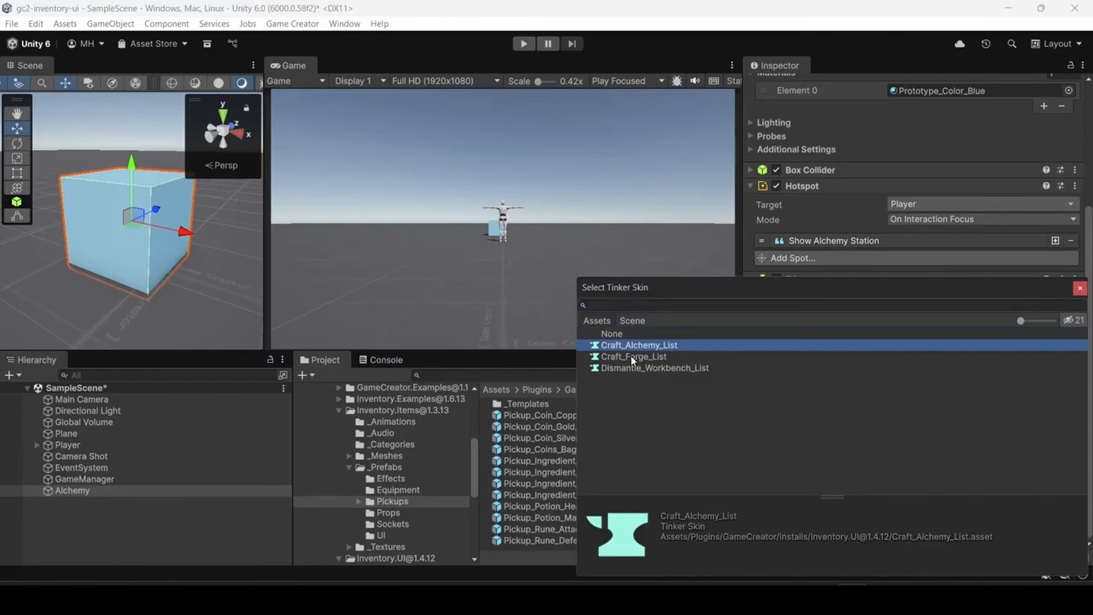
click(631, 356)
click(636, 346)
click(641, 357)
click(649, 345)
double_click(654, 347)
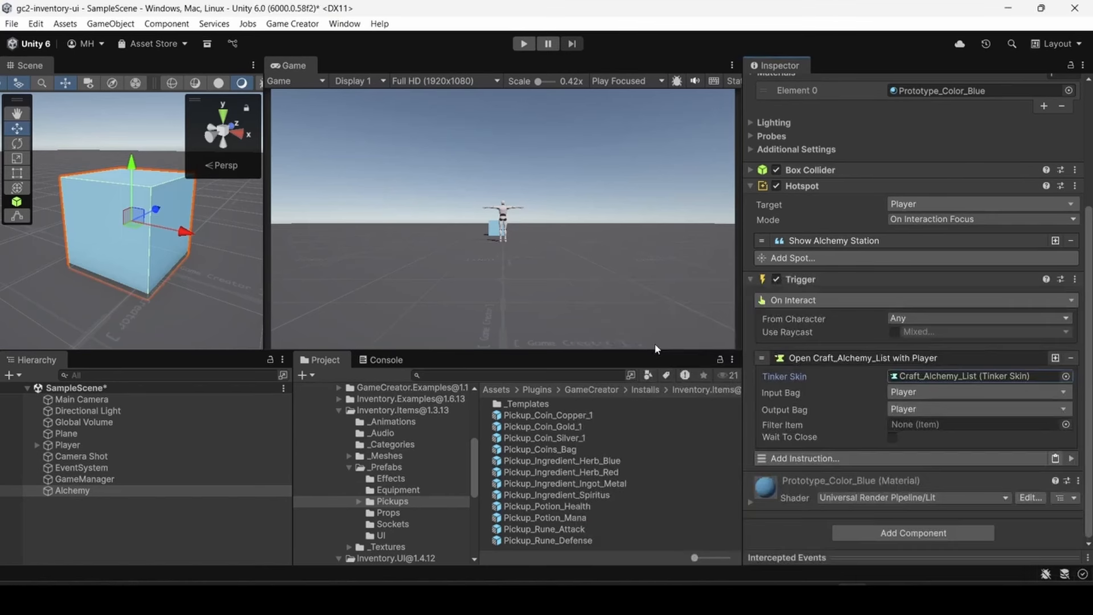
- Locate the Craft_Alchemy_List skin asset and open its UI_Craft_Alchemy_List prefab for editing
click(949, 378)
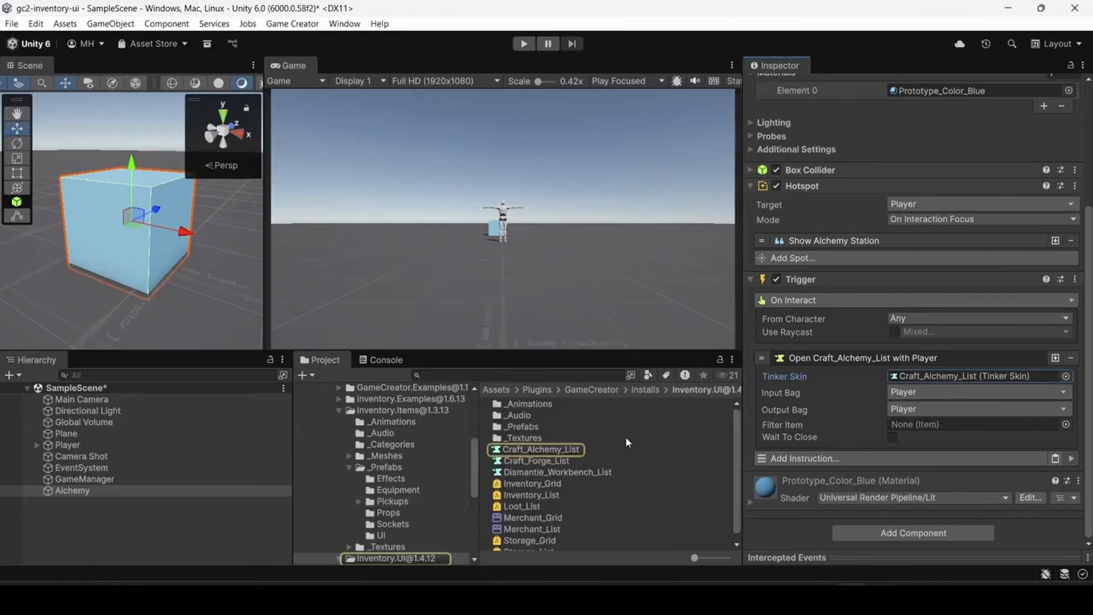
click(538, 451)
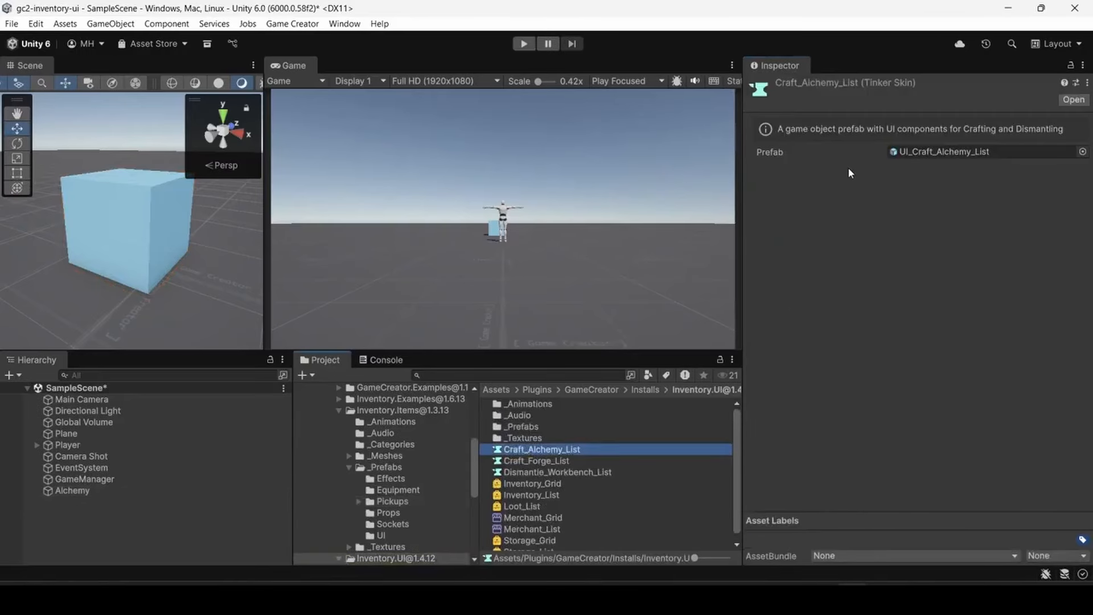
click(936, 152)
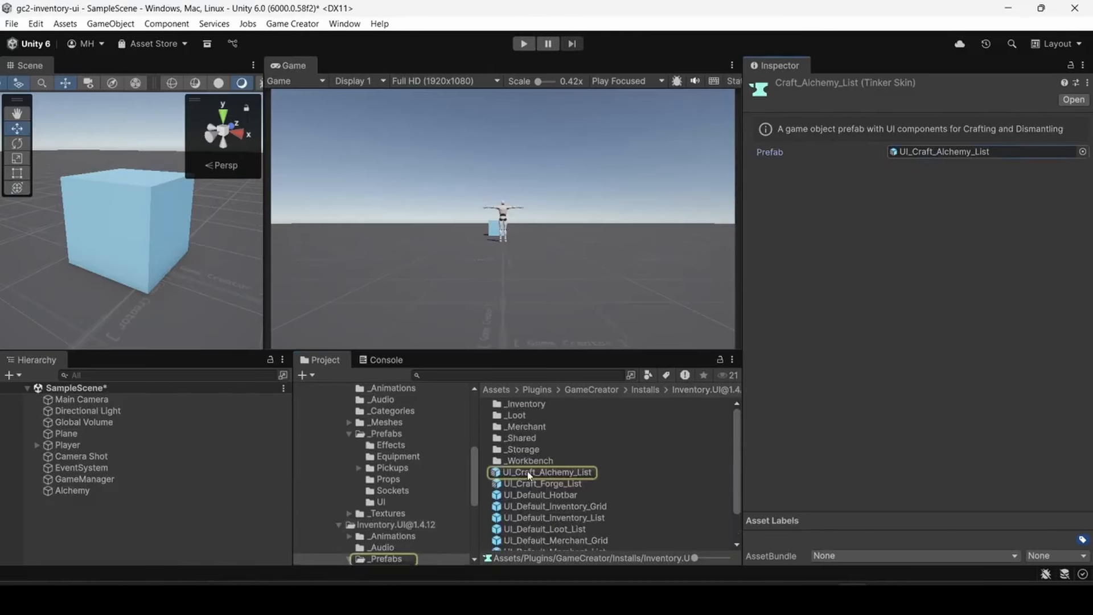
double_click(545, 473)
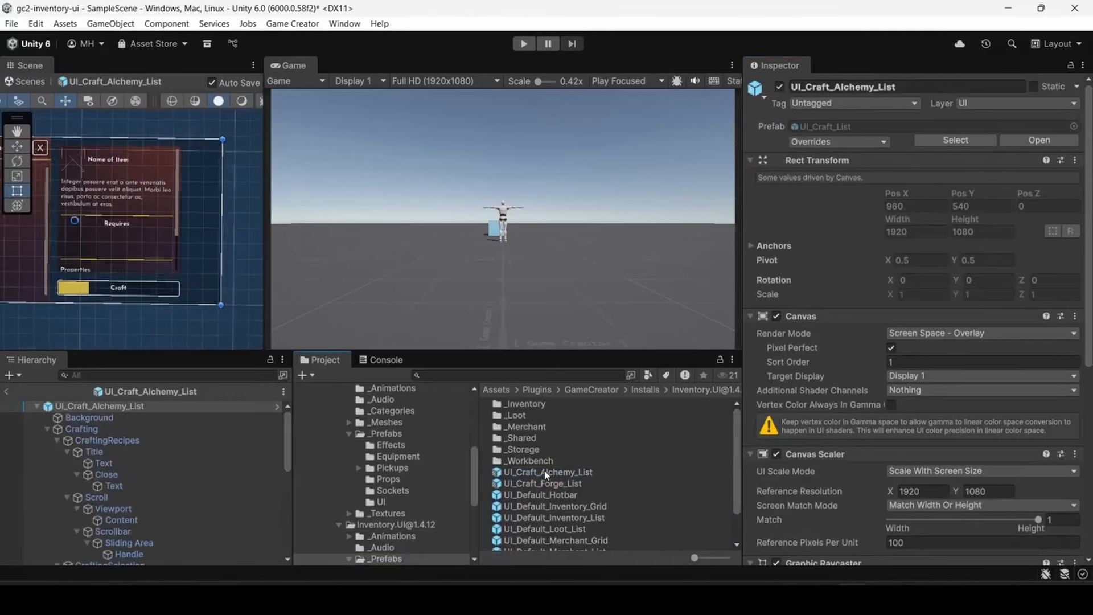
- Widen the Scene view and examine the recipe list, item details and Craft button in the alchemy crafting prefab
scroll(149, 220, up, 8)
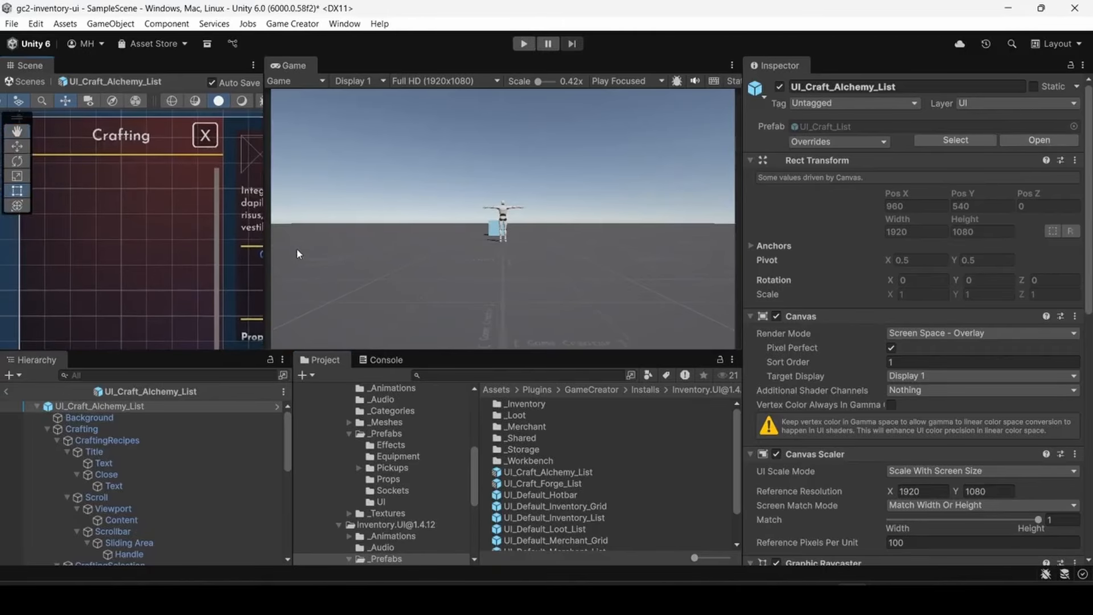
drag(266, 250, 541, 253)
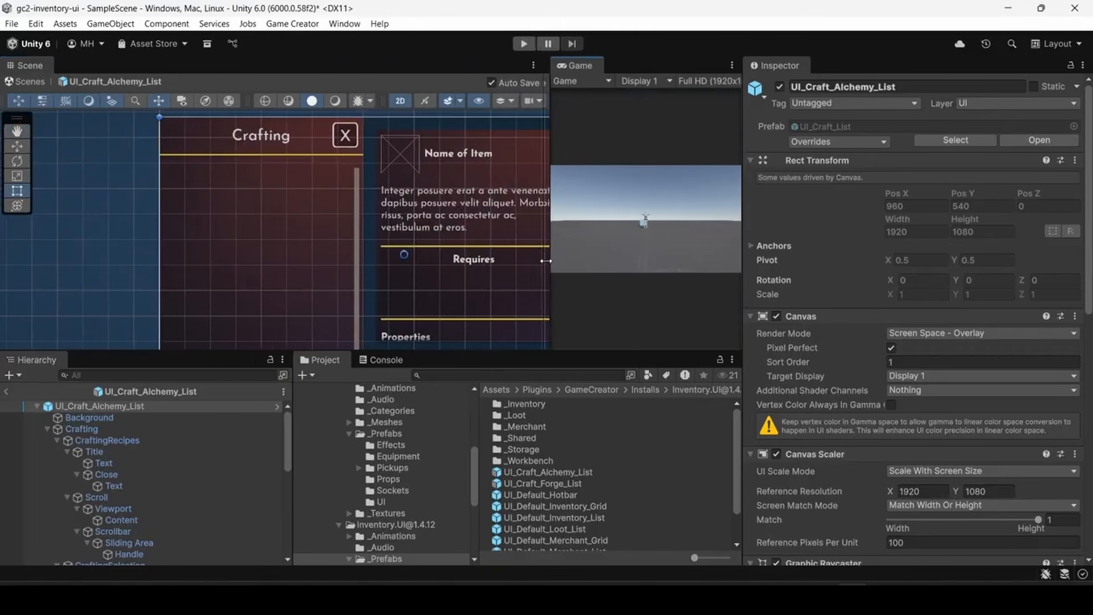
middle_drag(477, 257, 407, 283)
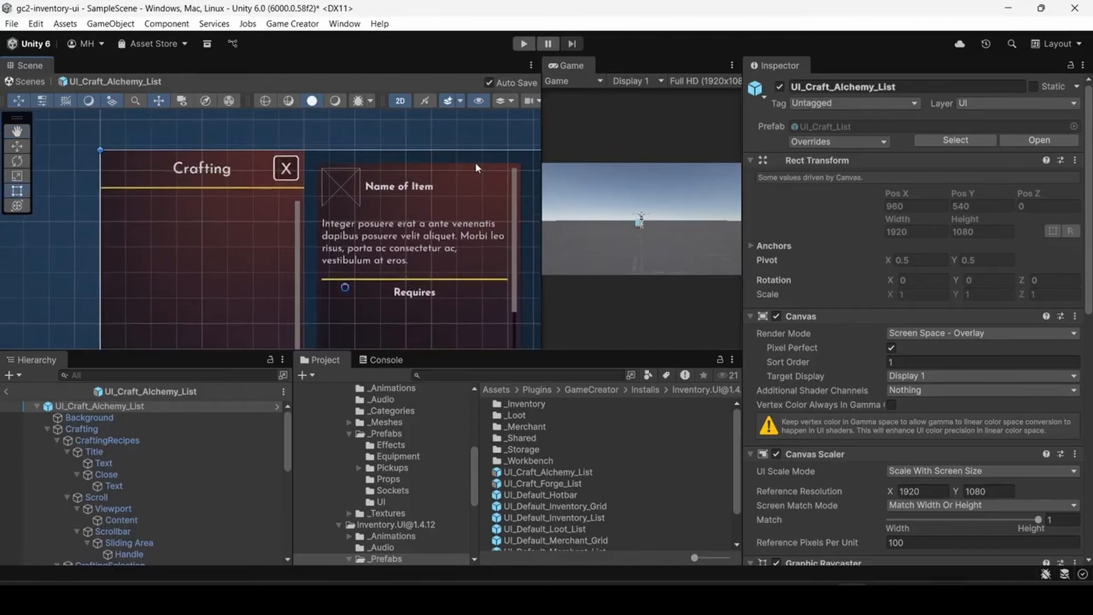
click(152, 225)
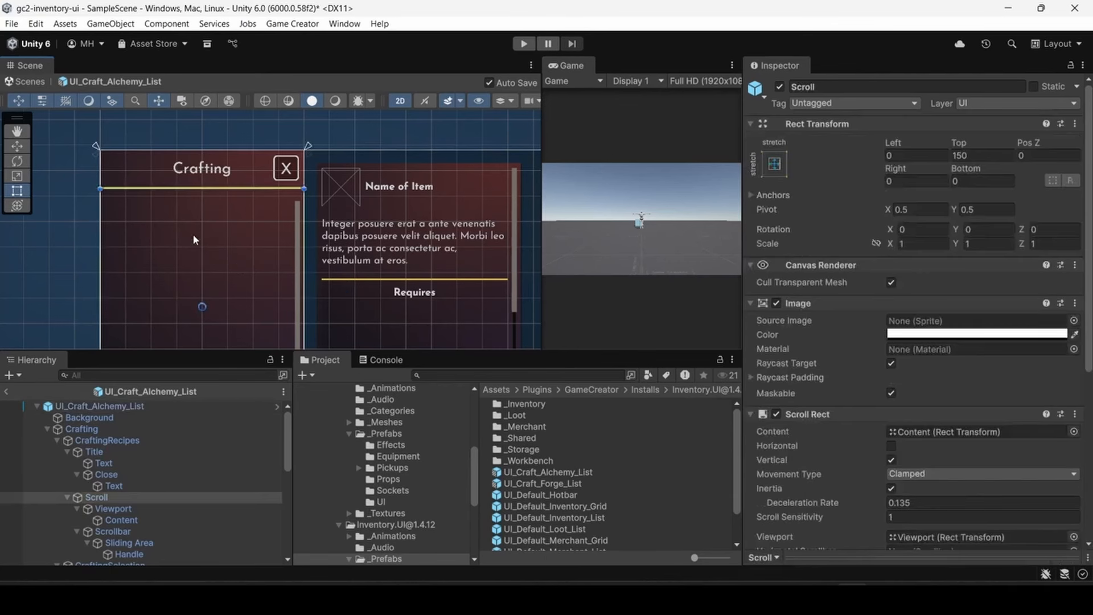
middle_drag(235, 289, 188, 203)
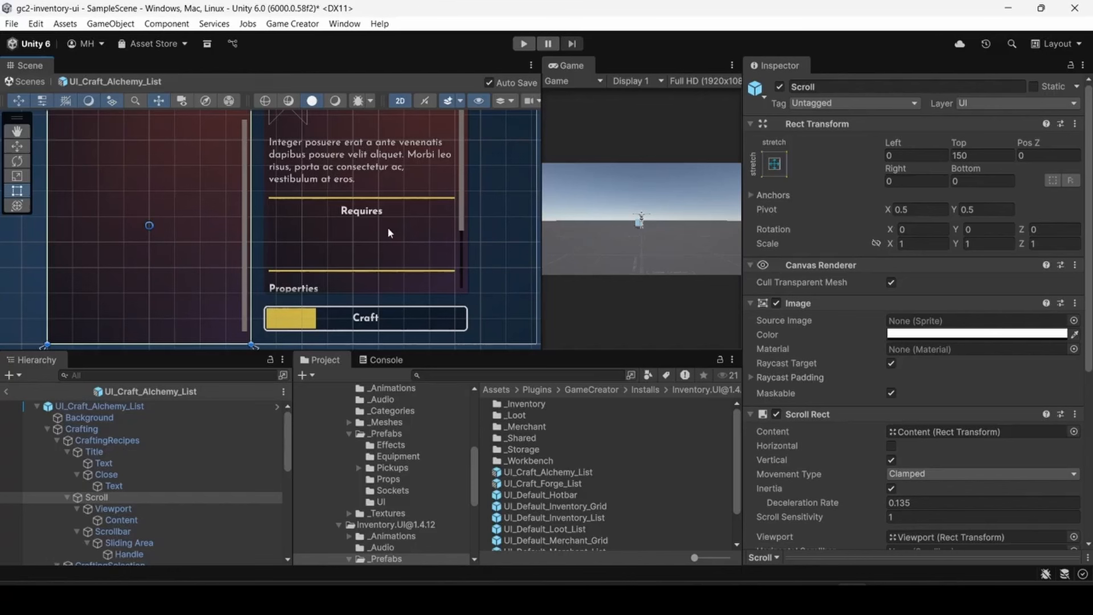
middle_drag(388, 229, 387, 310)
middle_drag(223, 310, 278, 199)
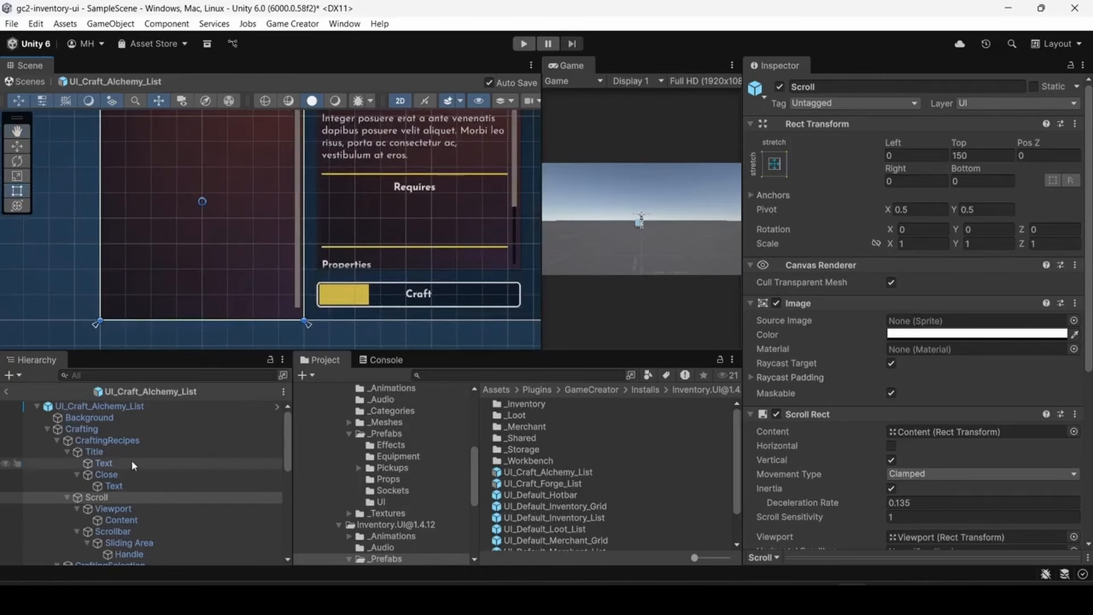
- Select the CraftingSelection object in the prefab and clear the error messages from the console
scroll(92, 455, down, 3)
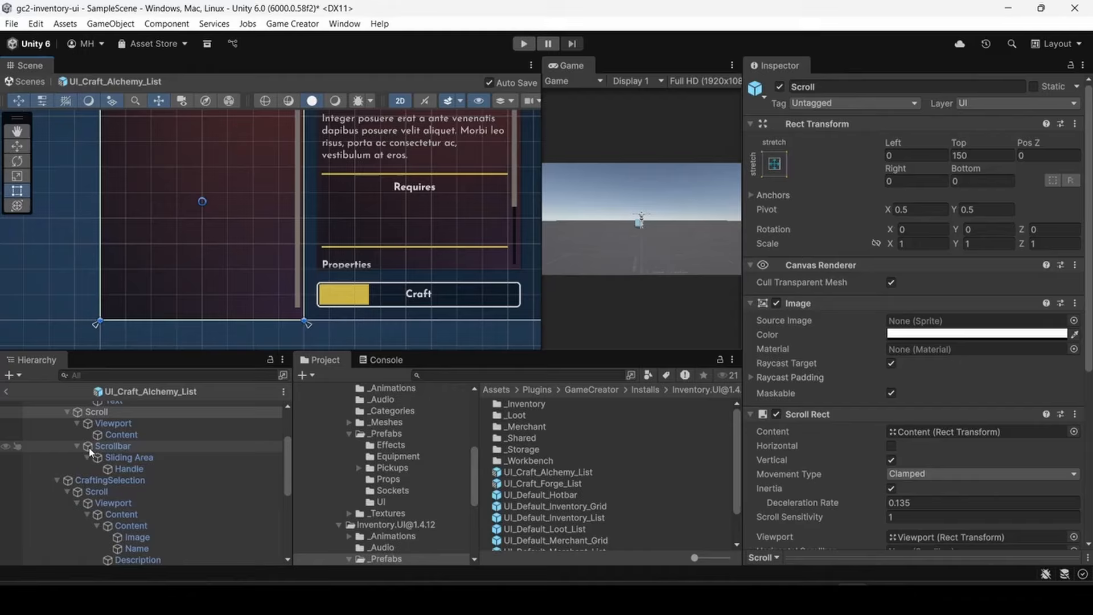
click(98, 481)
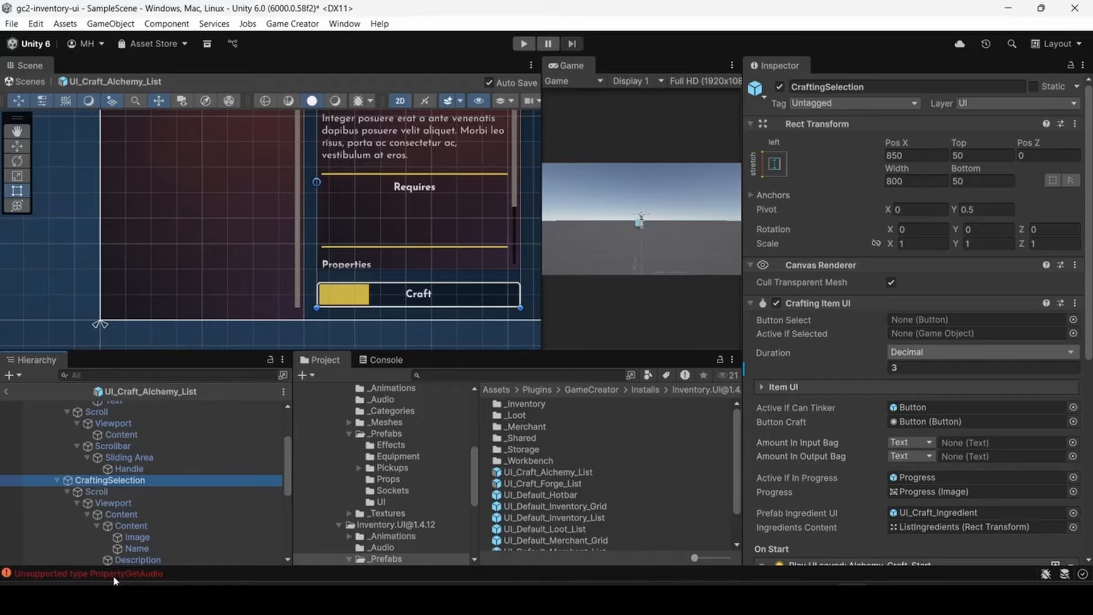
click(385, 360)
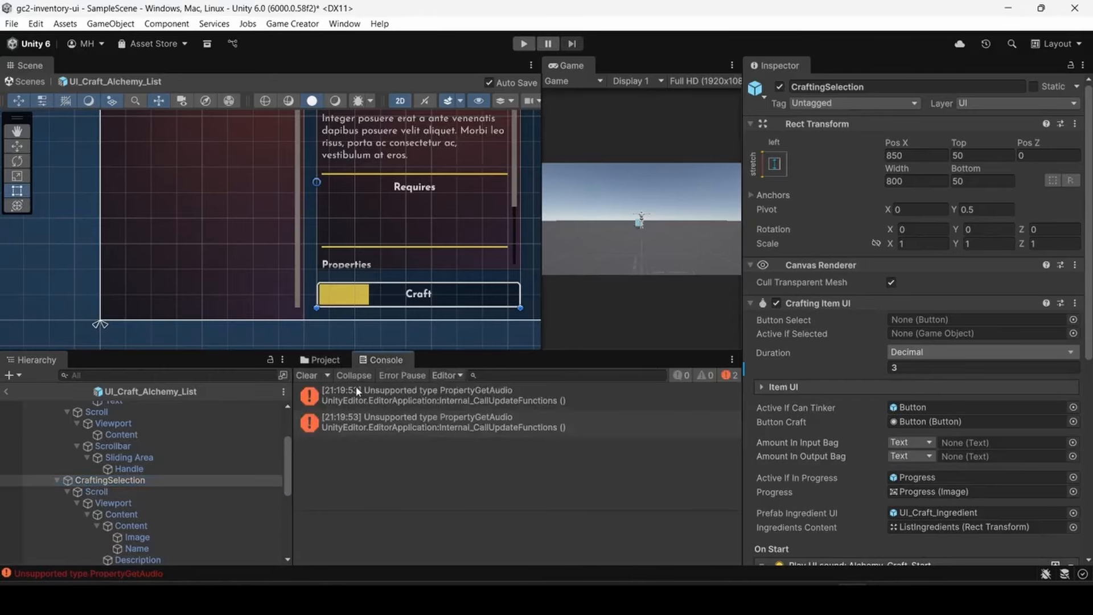
click(307, 375)
click(322, 359)
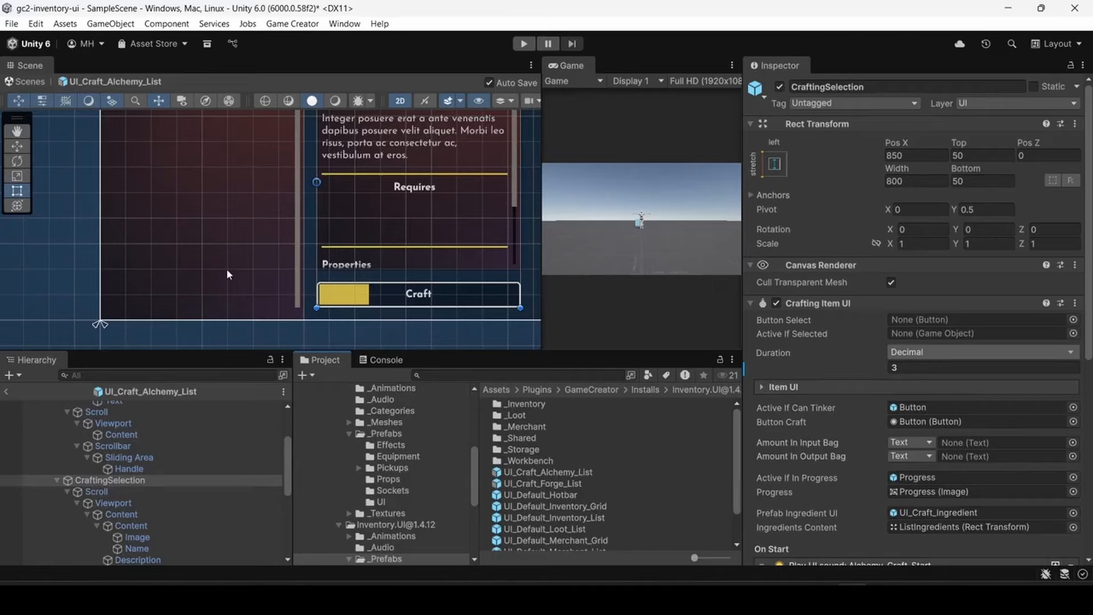
- Examine CraftingSelection's Crafting Item UI settings, its On Start and On Complete sound instructions, and its Animator and Canvas Group
middle_drag(315, 194, 234, 244)
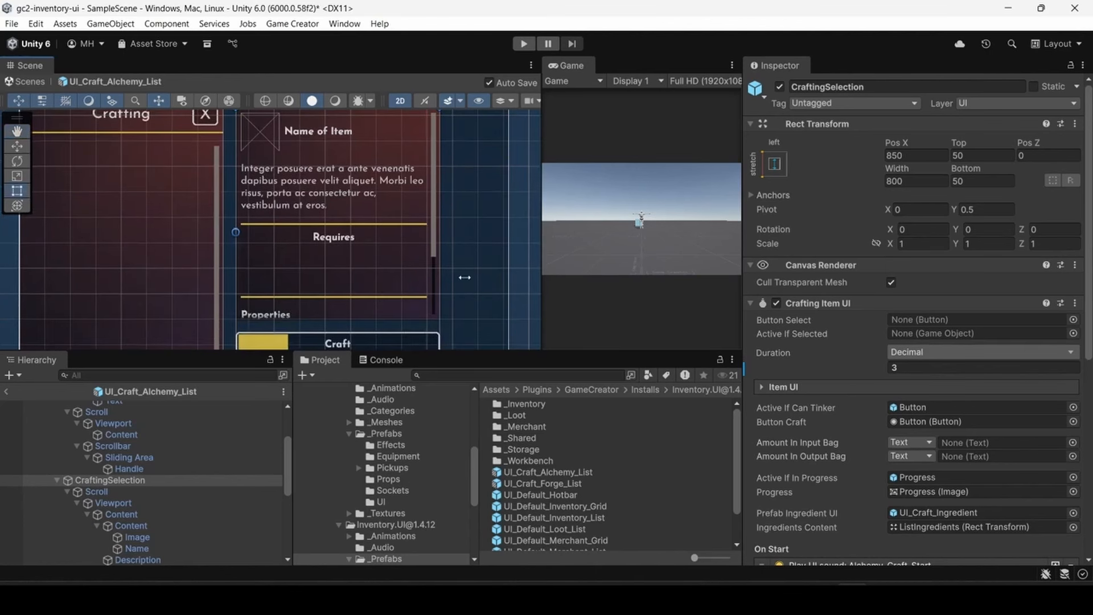
scroll(861, 327, down, 3)
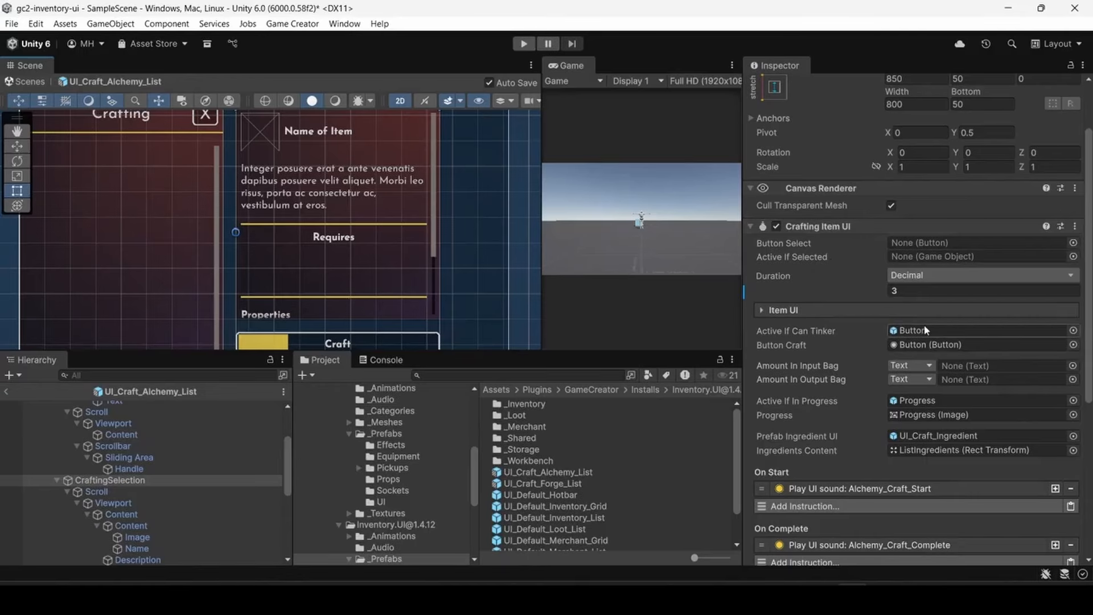
middle_drag(409, 288, 390, 256)
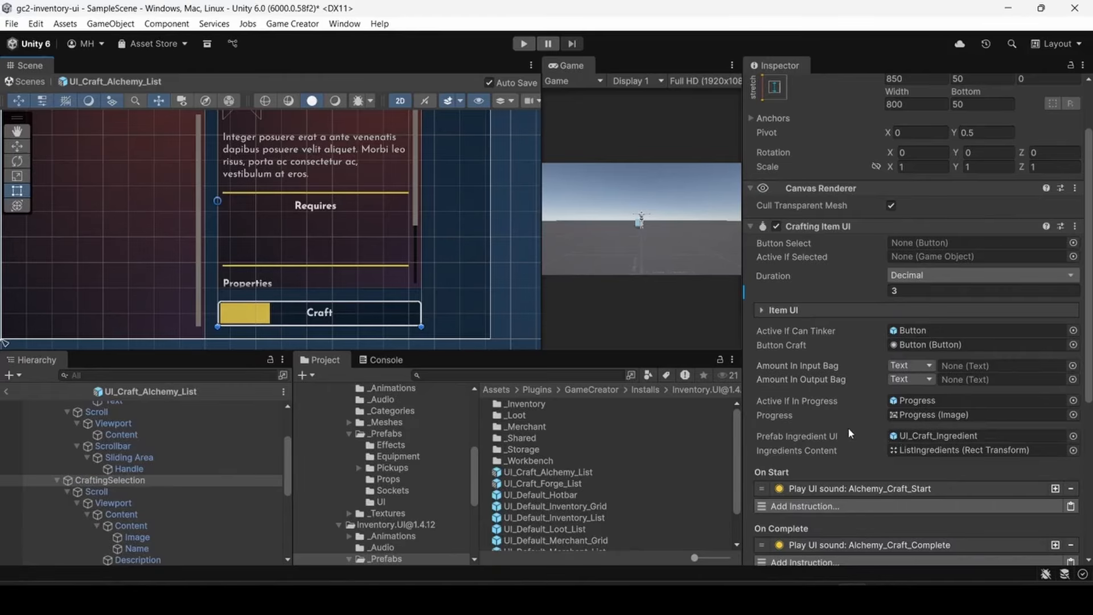
scroll(840, 443, down, 3)
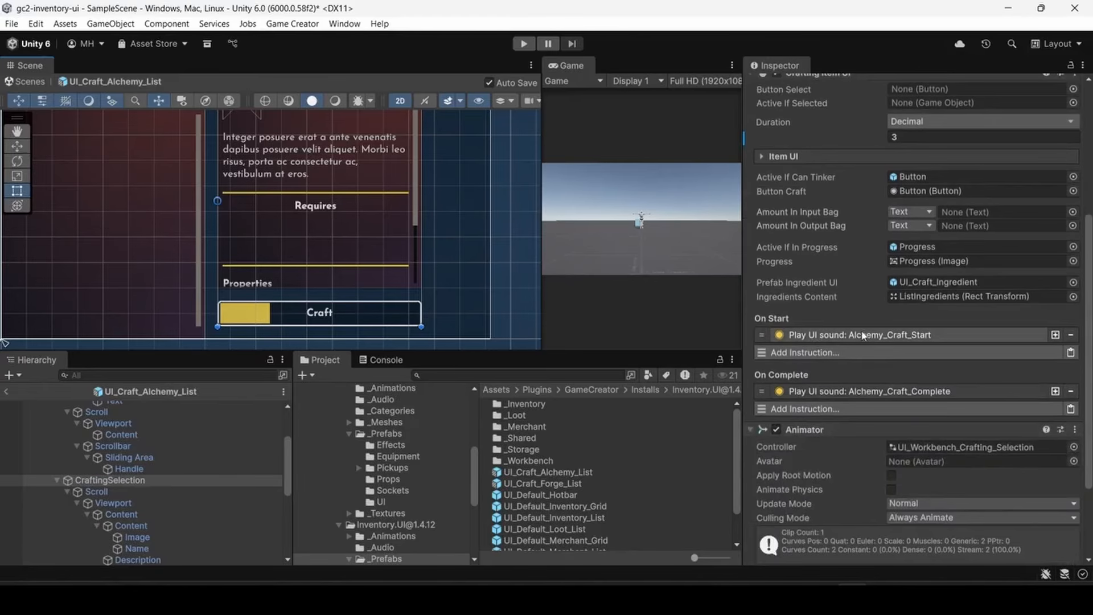
click(891, 336)
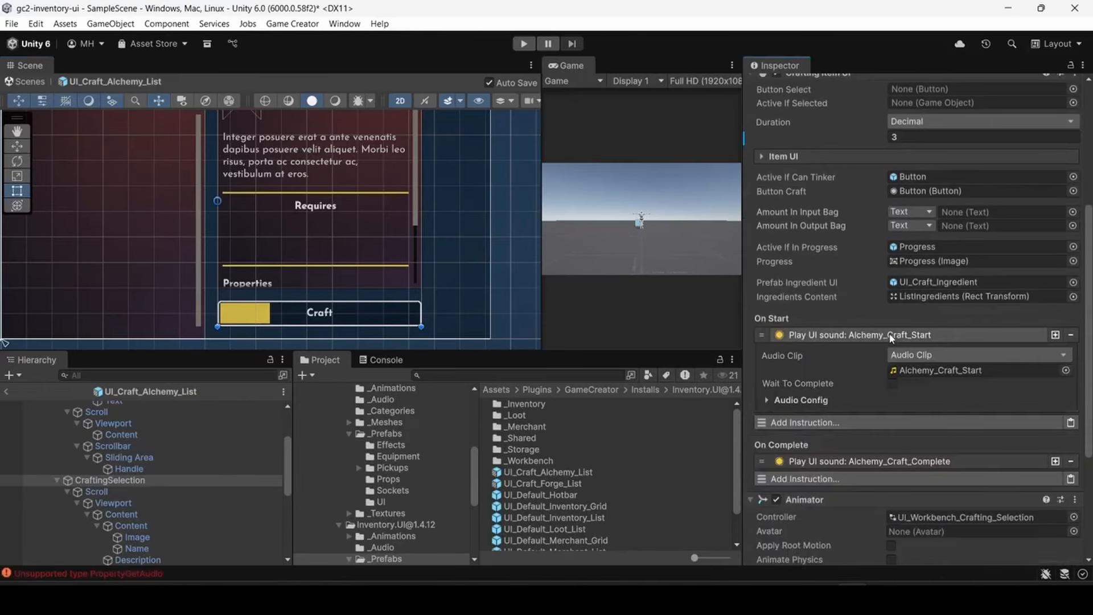
click(891, 336)
click(879, 391)
click(879, 392)
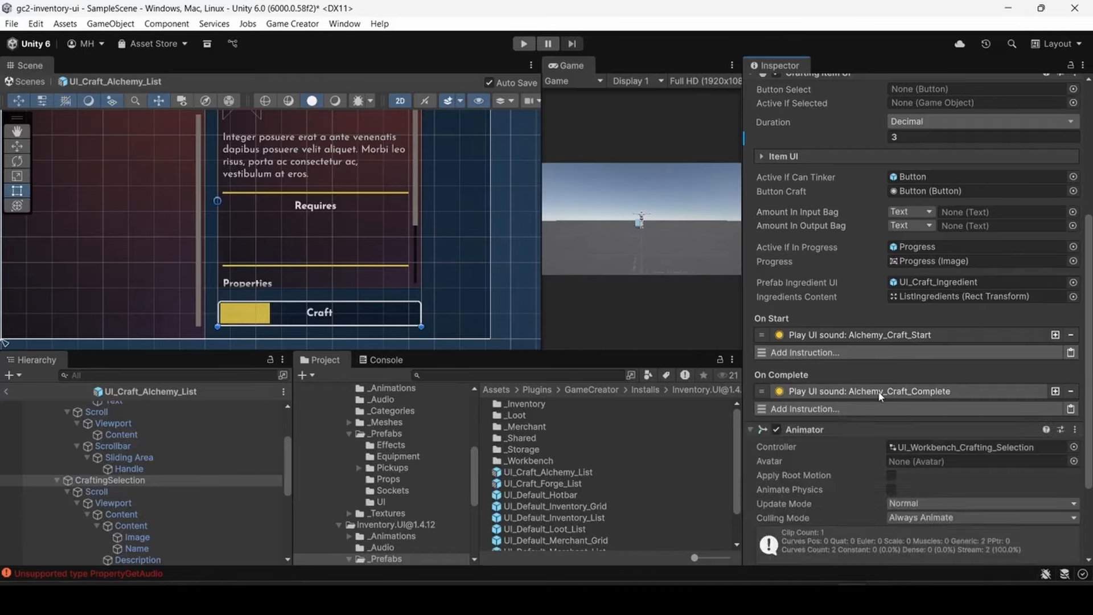
scroll(859, 398, down, 3)
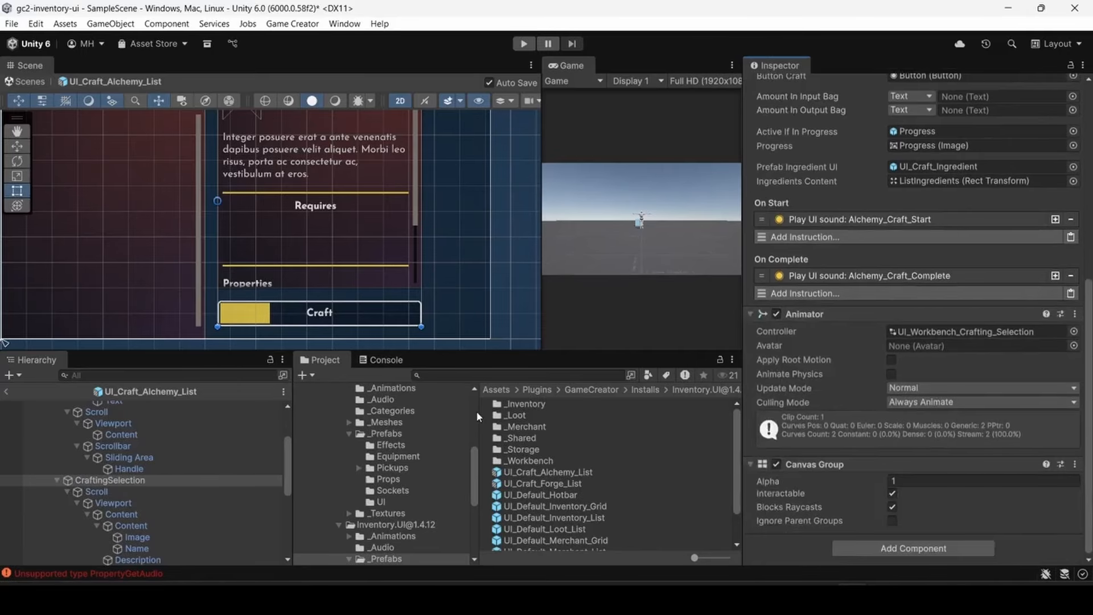
scroll(60, 462, up, 3)
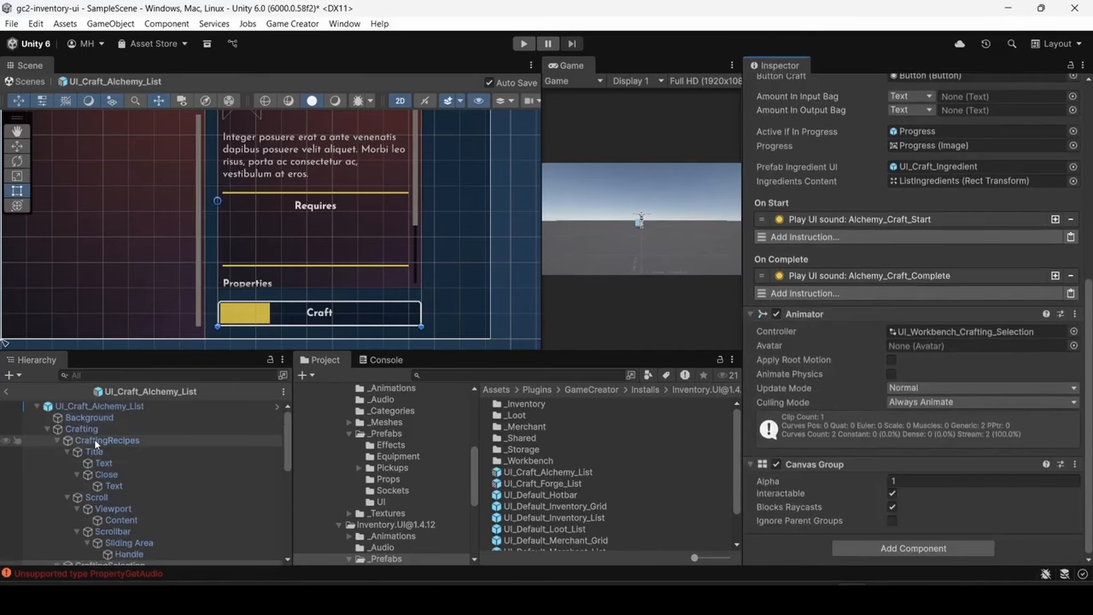
- Select the UI_Craft_Alchemy_List root and examine its Tinker UI craft settings, locating the object assigned as Selected UI
click(88, 407)
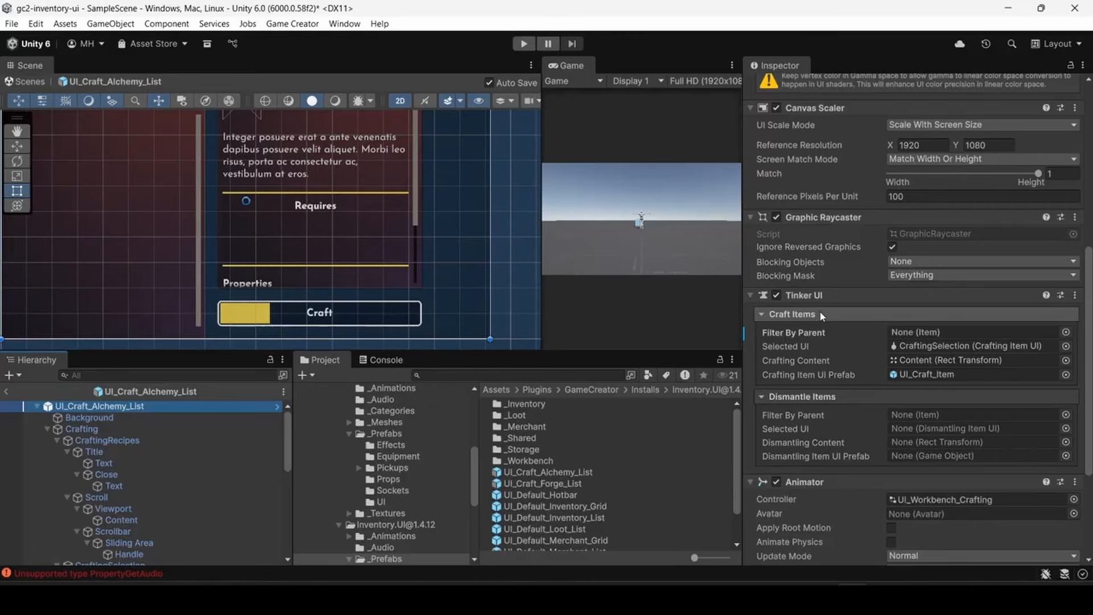
scroll(843, 327, down, 2)
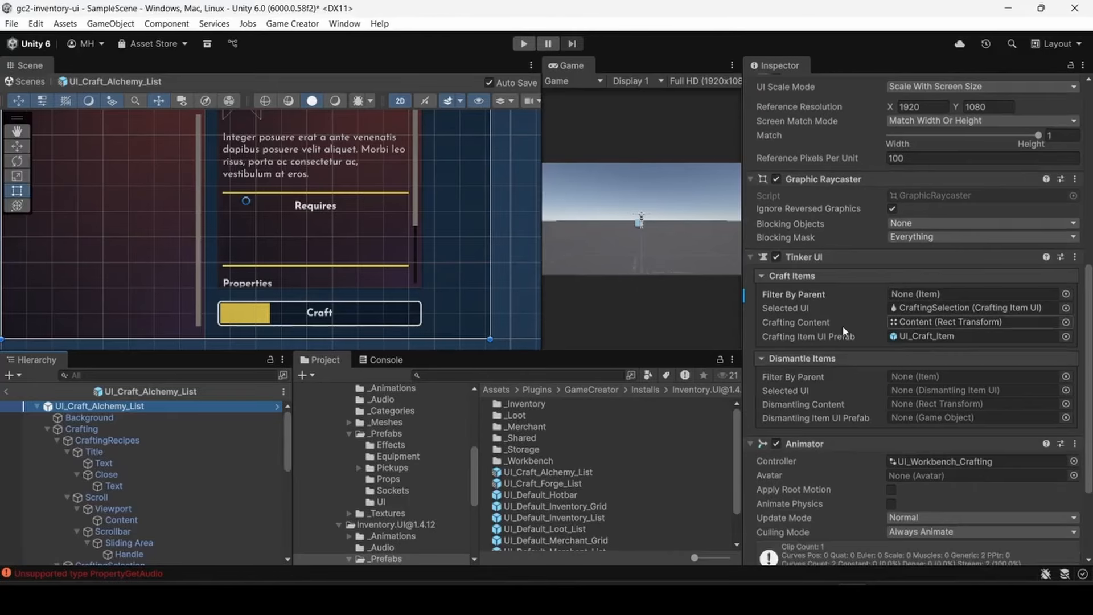
scroll(843, 327, down, 2)
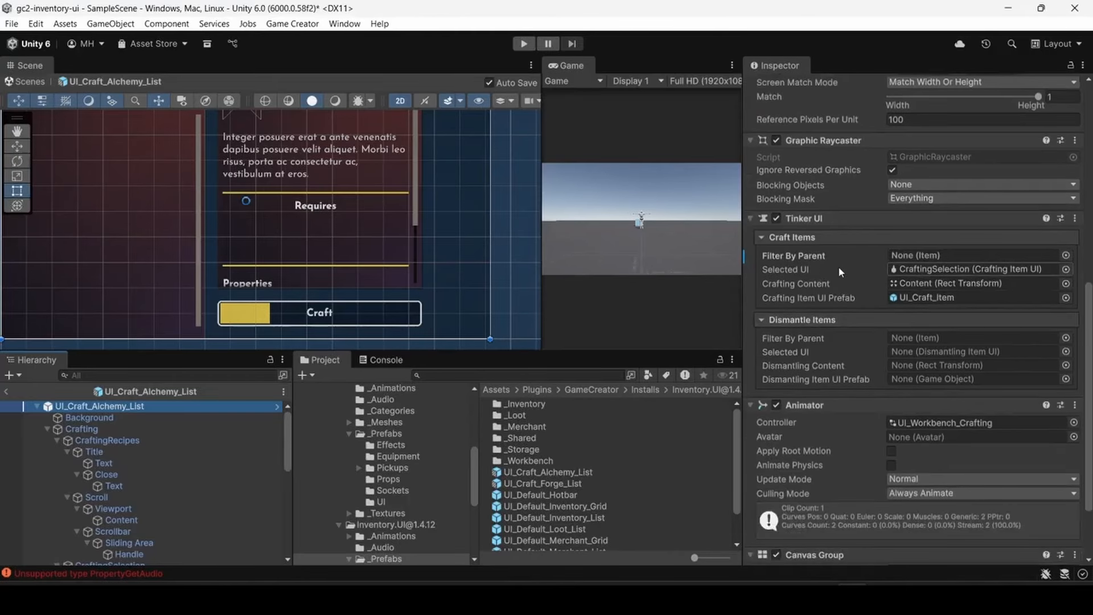
click(922, 272)
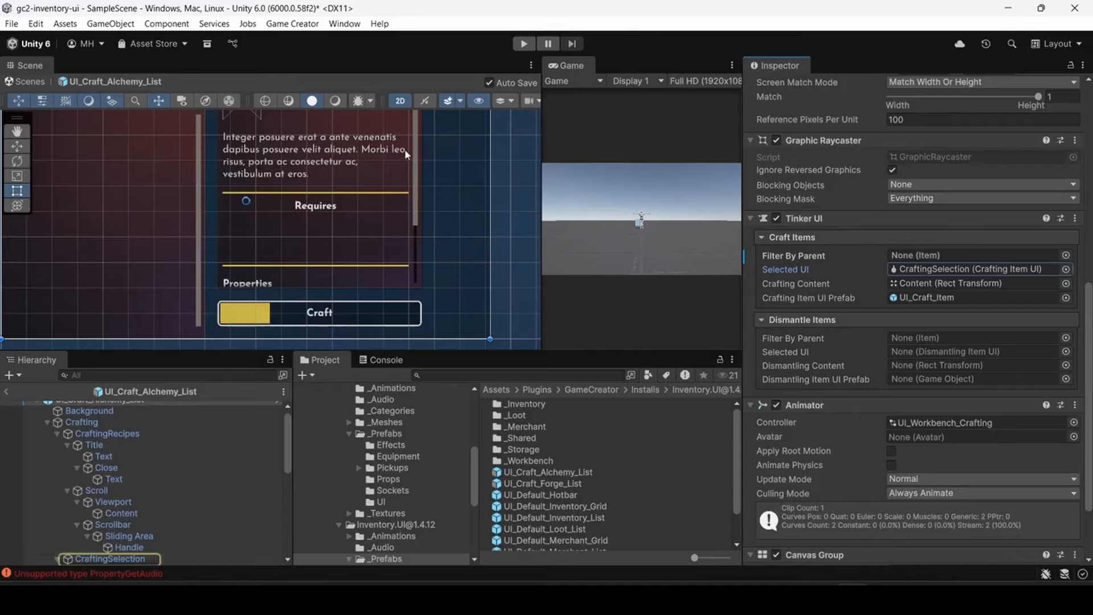
- Locate the Crafting Item UI Prefab, open UI_Craft_Item to view its structure, and return to the scene
click(915, 298)
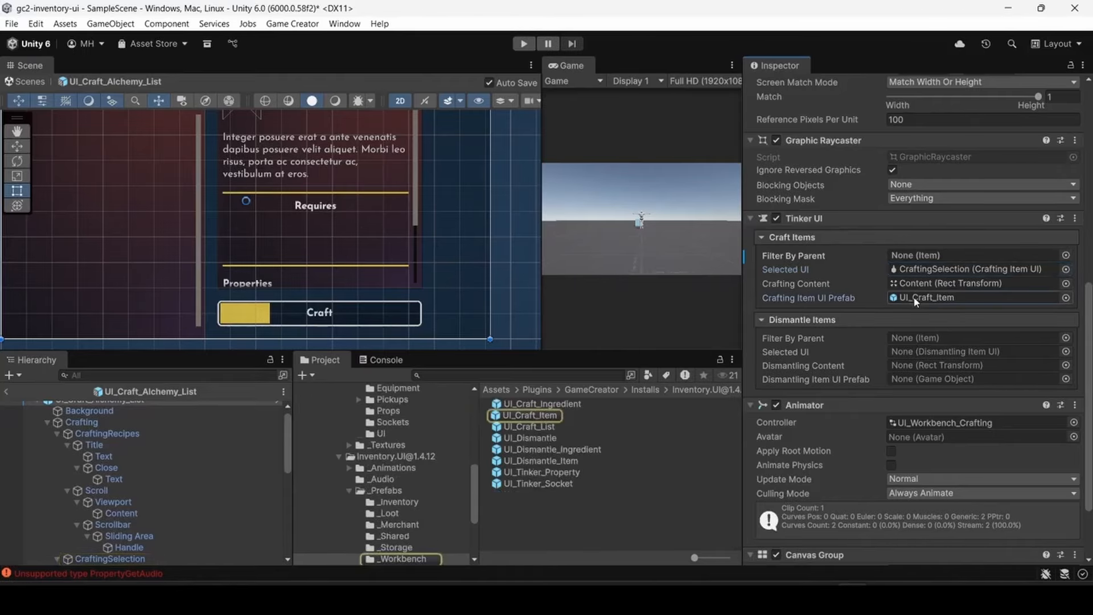
double_click(525, 416)
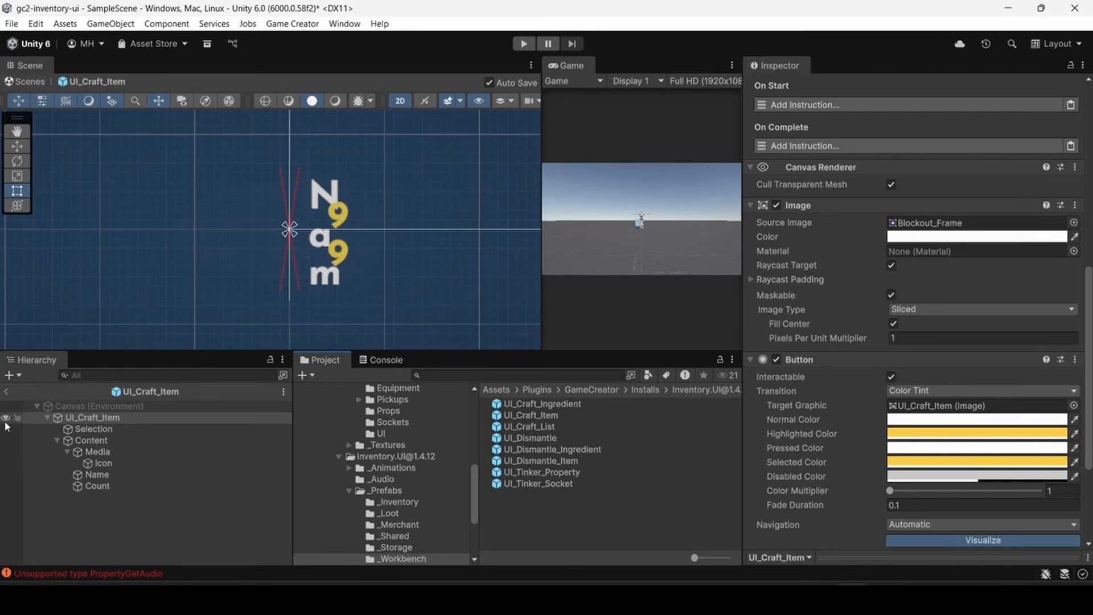
mouse_move(8, 406)
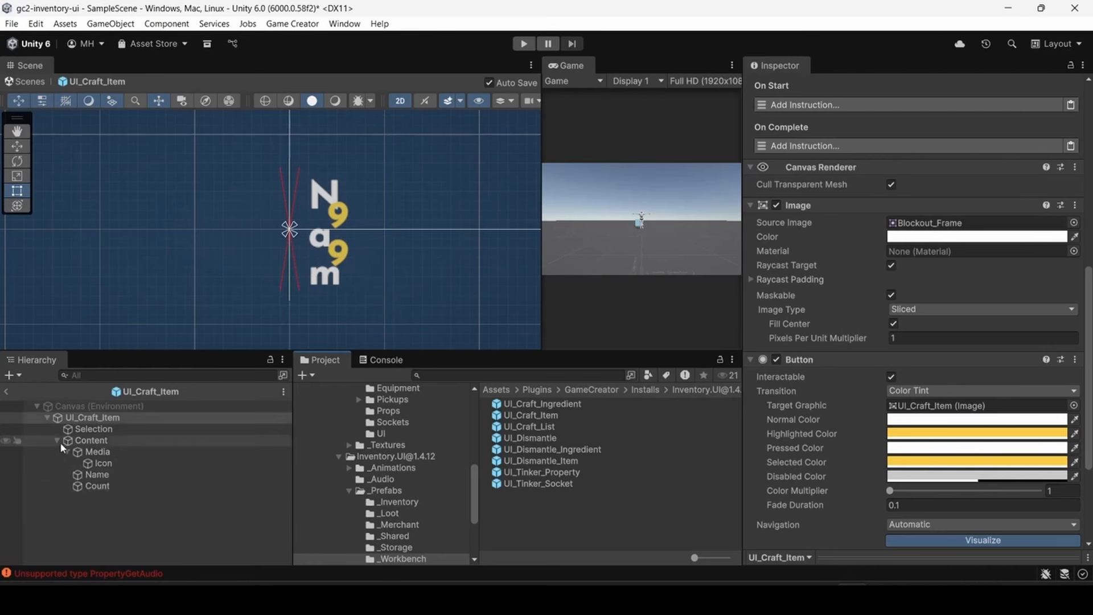
click(6, 391)
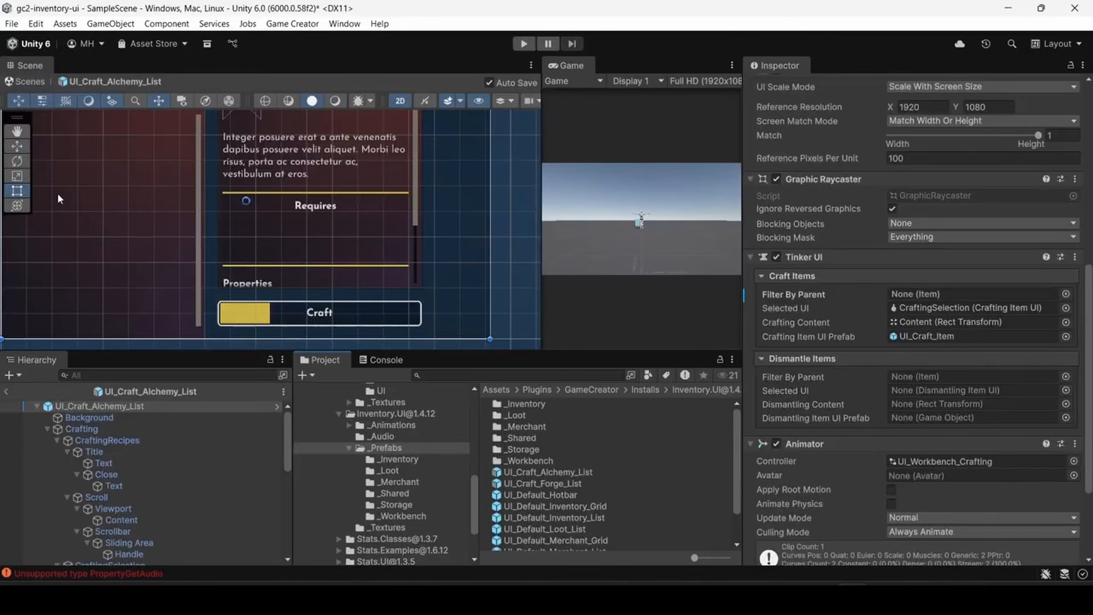
- Reopen the UI_Craft_Alchemy_List prefab and set Filter By Parent under its Tinker UI craft items to Consumable
scroll(58, 194, down, 1)
middle_drag(69, 196, 110, 245)
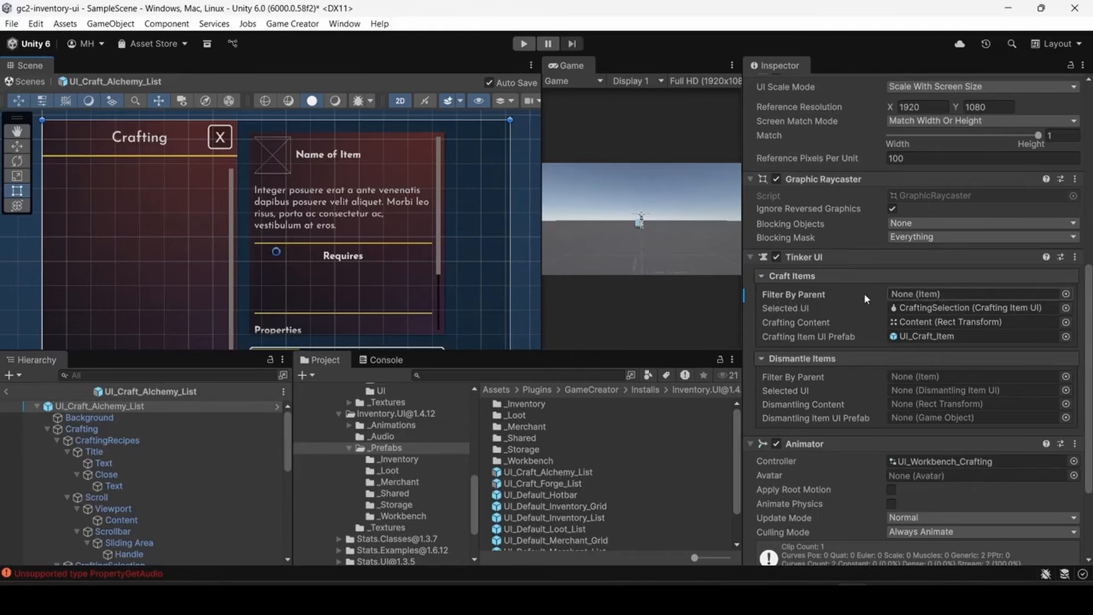
click(1065, 294)
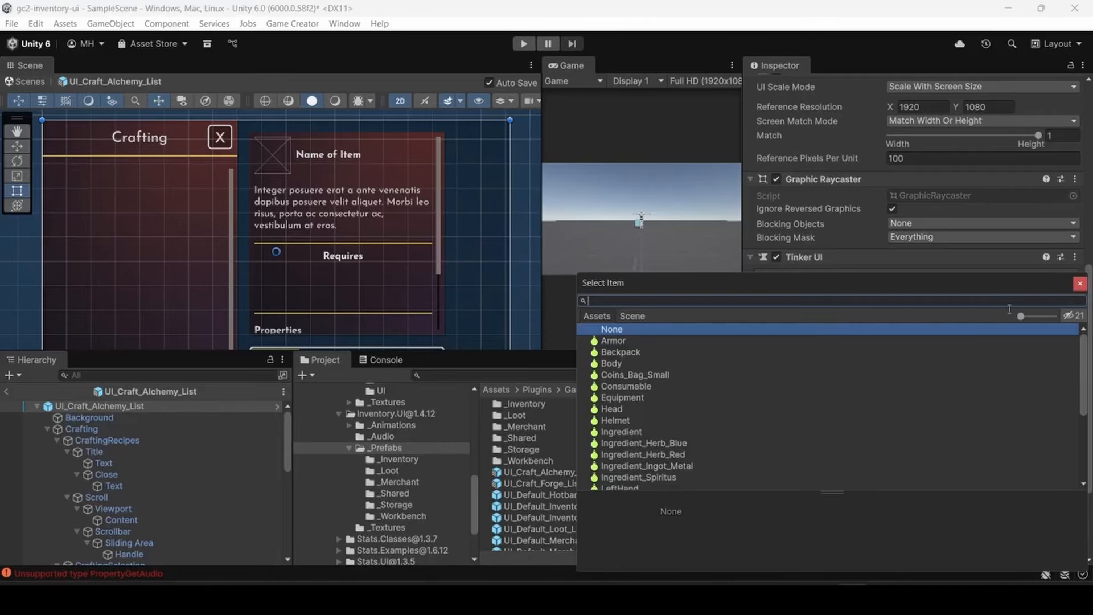
click(624, 386)
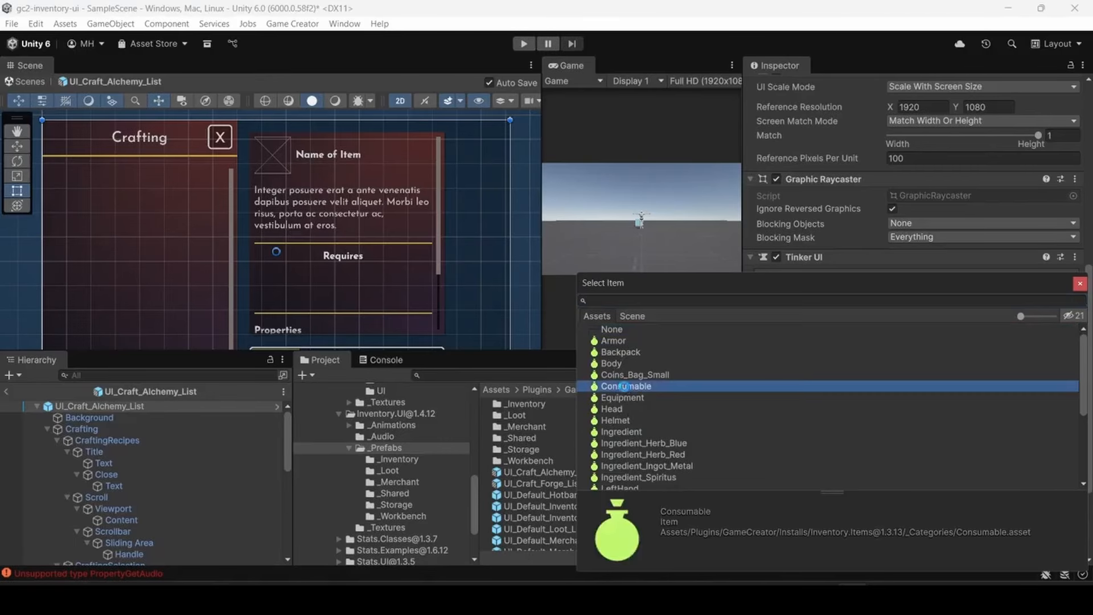
click(1079, 284)
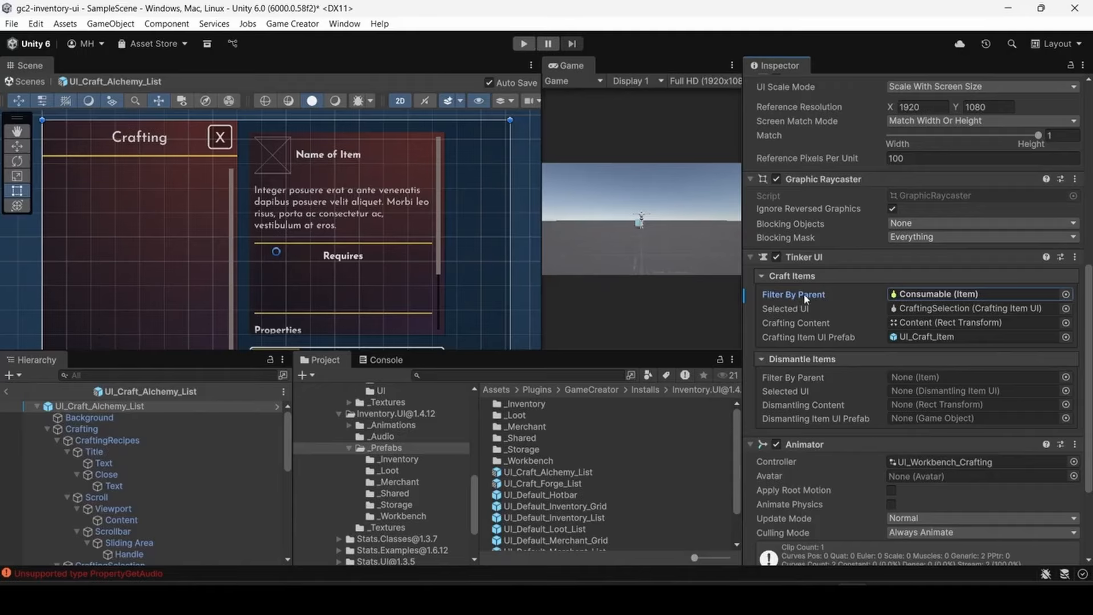
- Clear the craft items' Filter By Parent back to None and leave the prefab for the scene
click(986, 296)
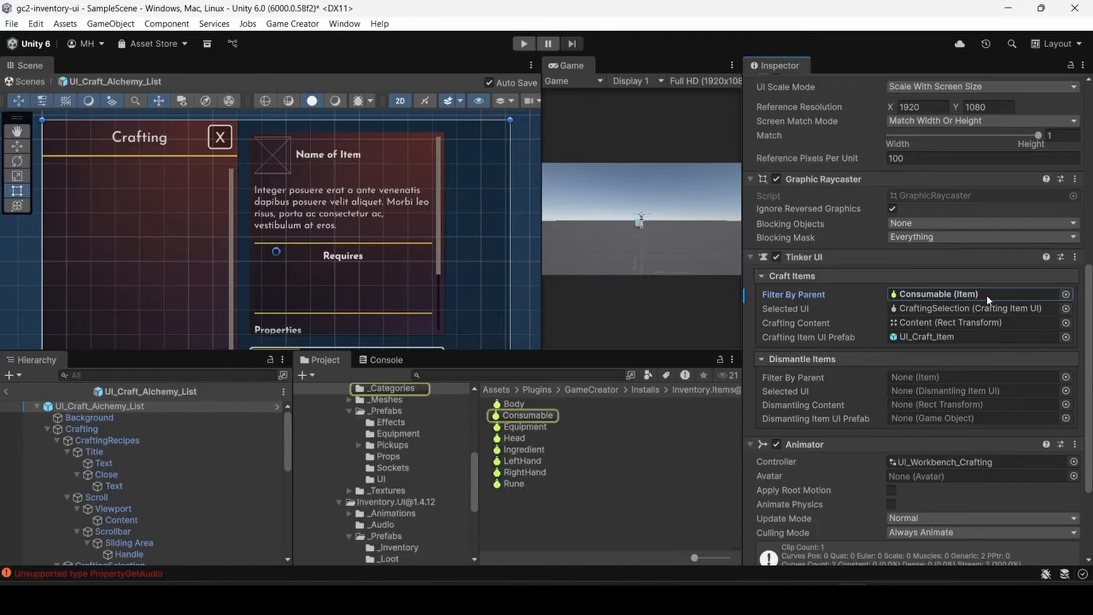
key(Delete)
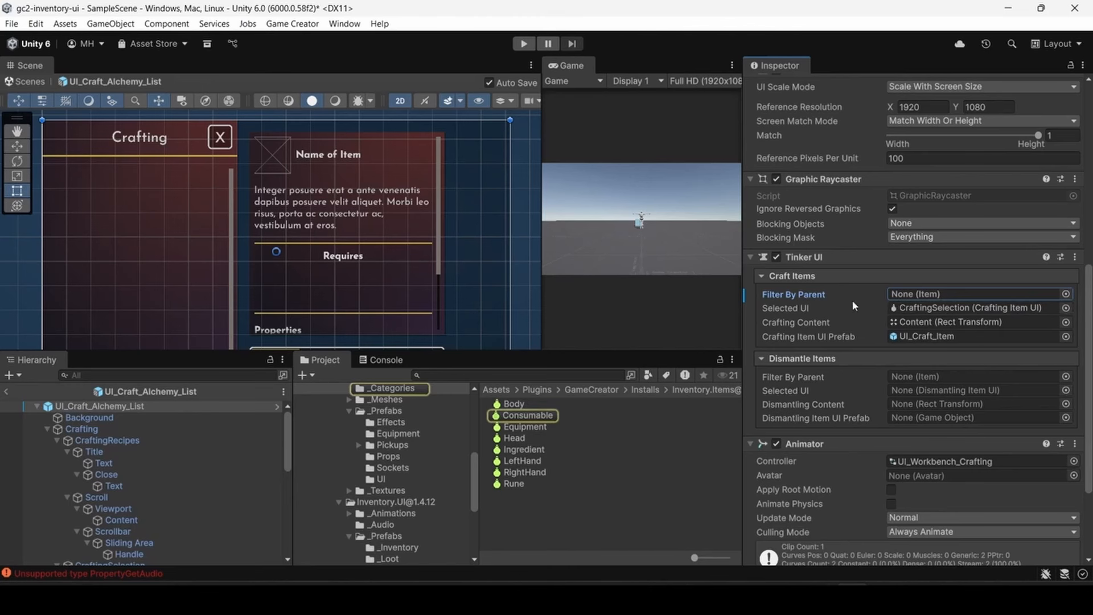
click(6, 391)
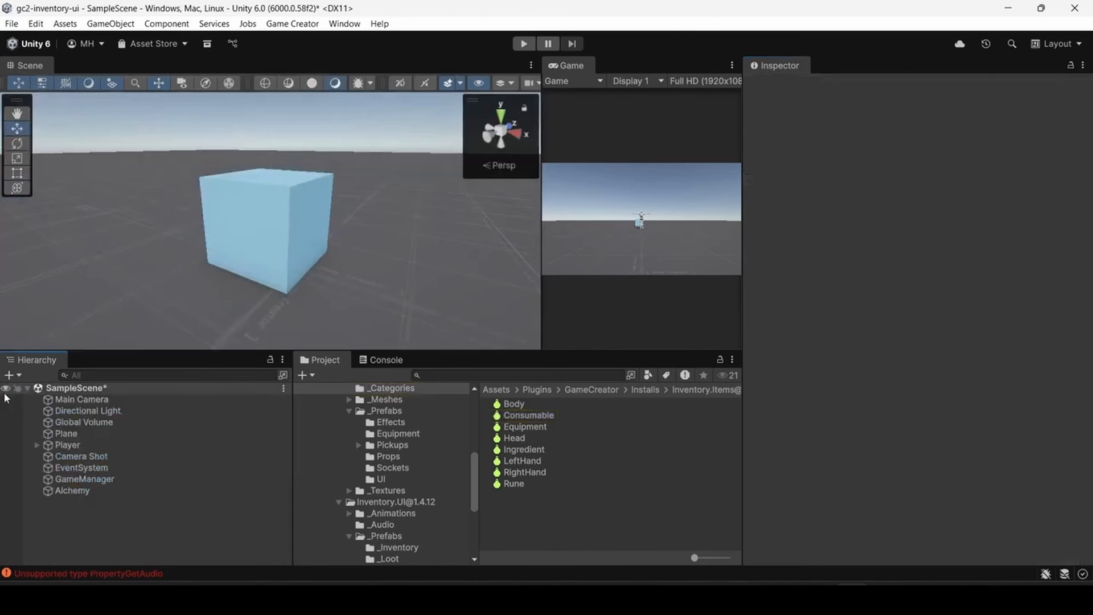
- Enable Wait To Close on the Alchemy object's instruction that opens Craft_Alchemy_List in its On Interact trigger
click(71, 493)
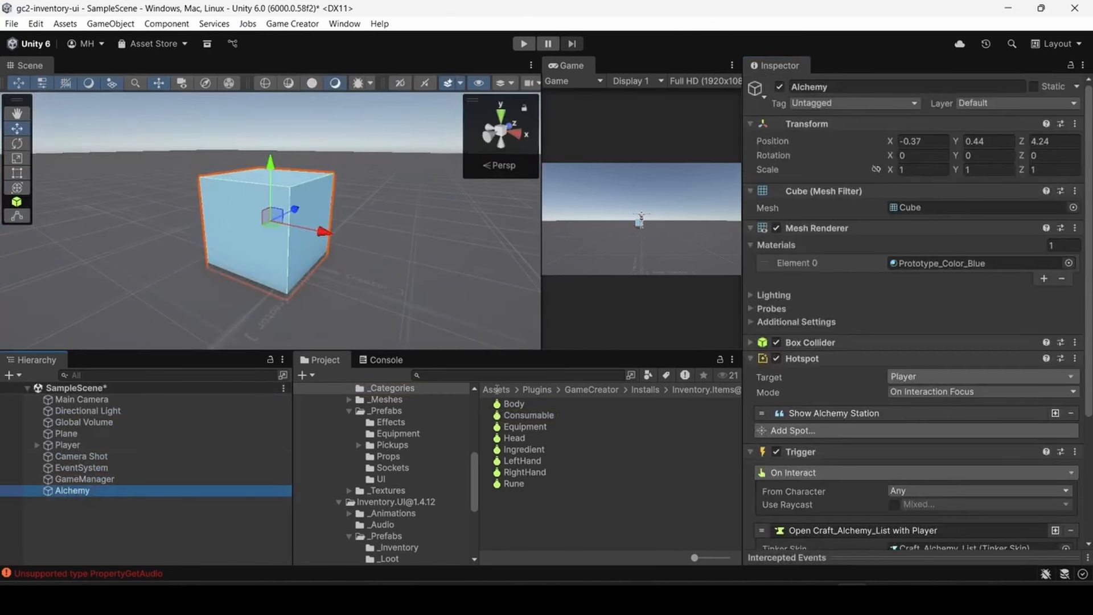
scroll(822, 414, down, 2)
scroll(822, 414, down, 3)
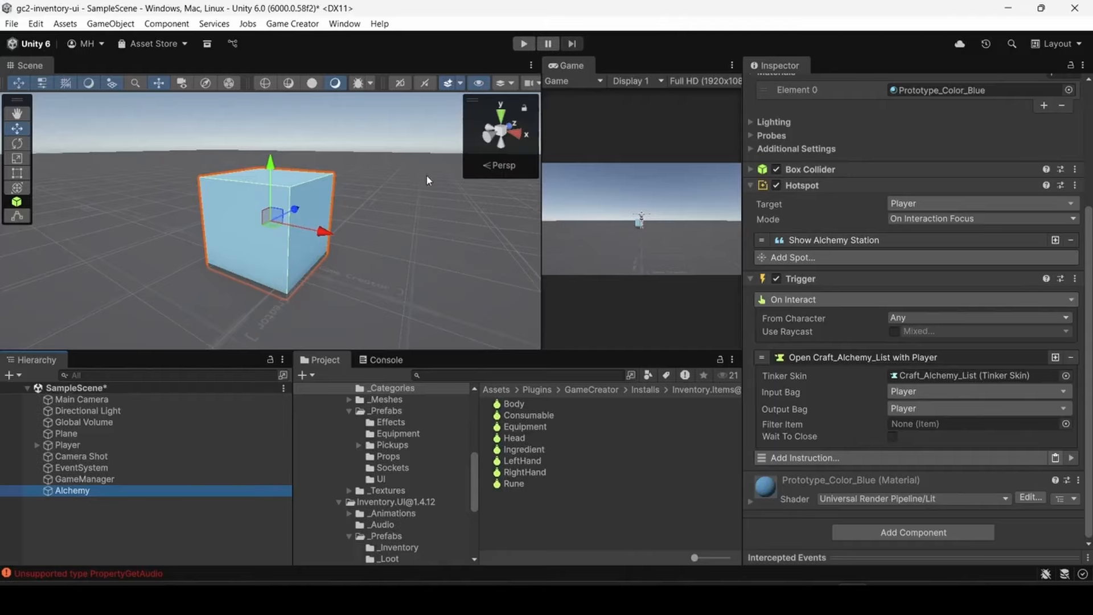
click(892, 437)
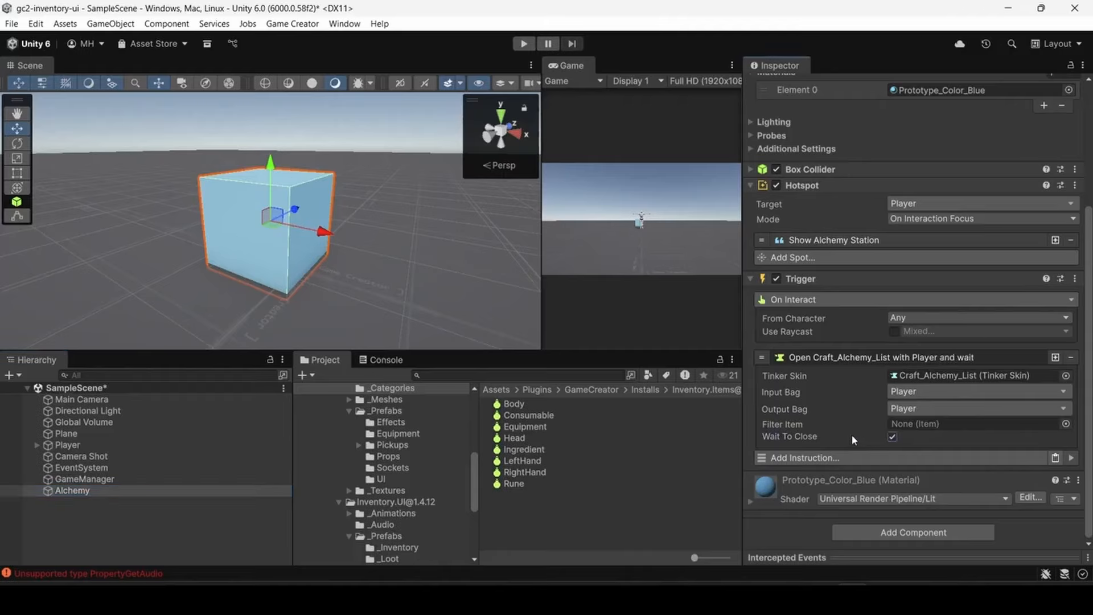
- Play-test the scene in an enlarged Game view, walking to the Alchemy Station, opening and closing its crafting UI, and stop playing
click(524, 44)
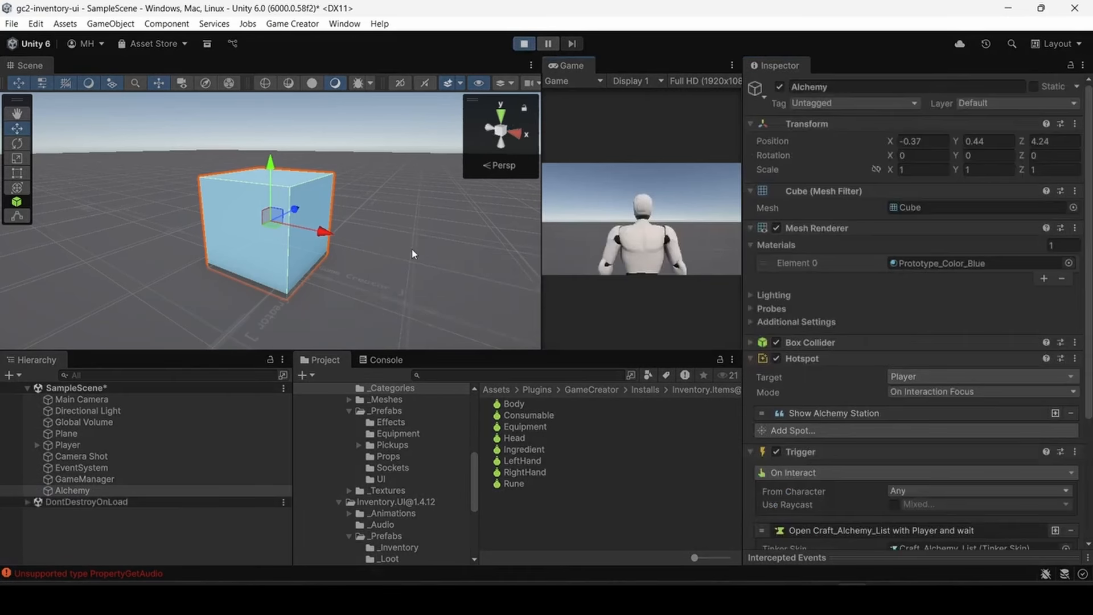
double_click(563, 65)
key(w)
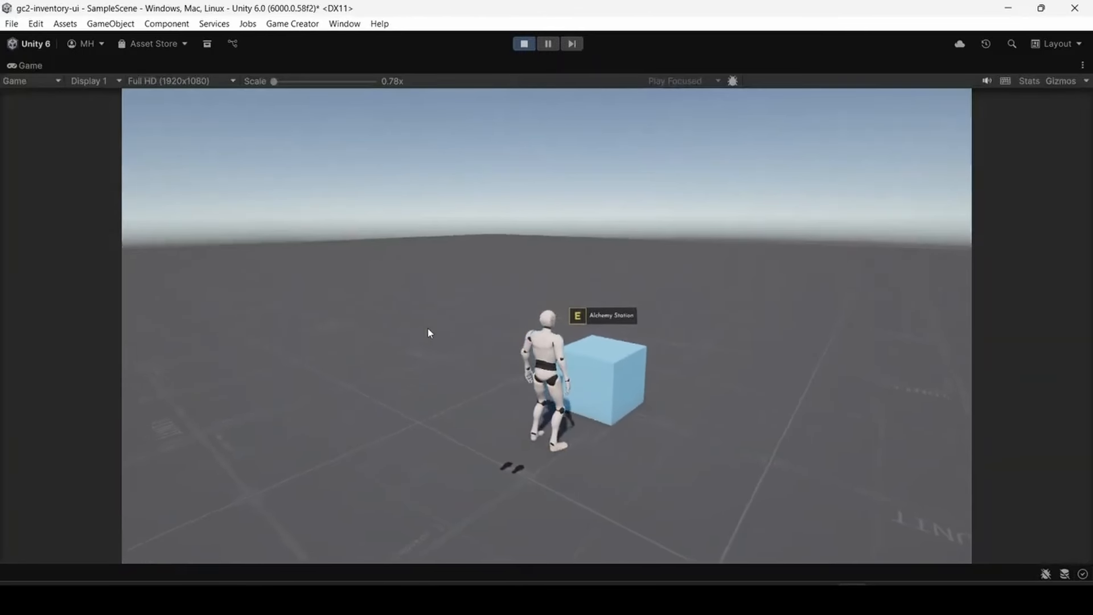
key(e)
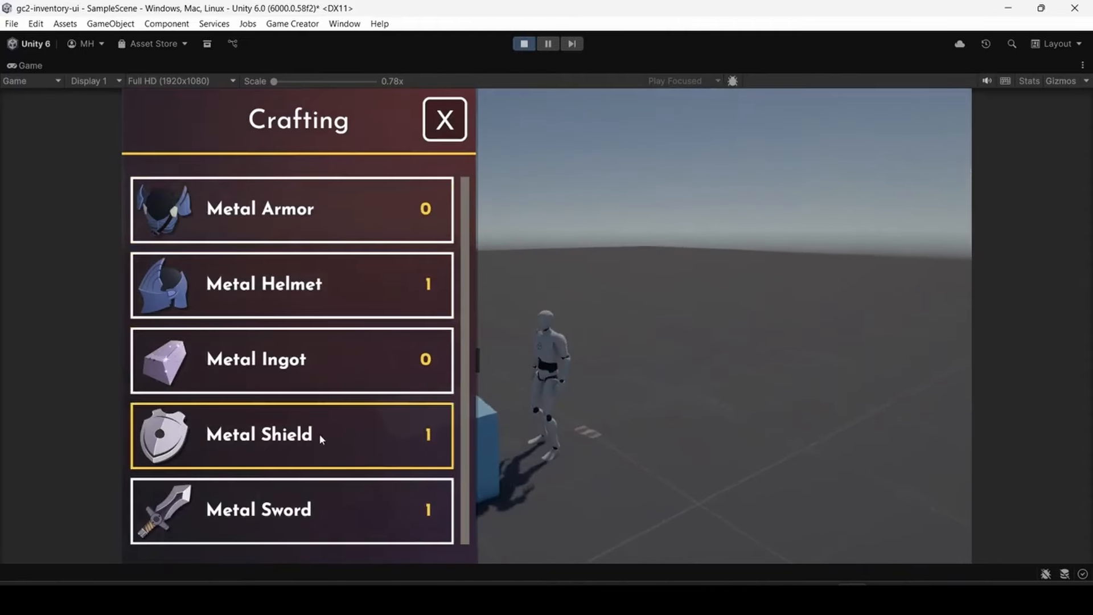
click(448, 121)
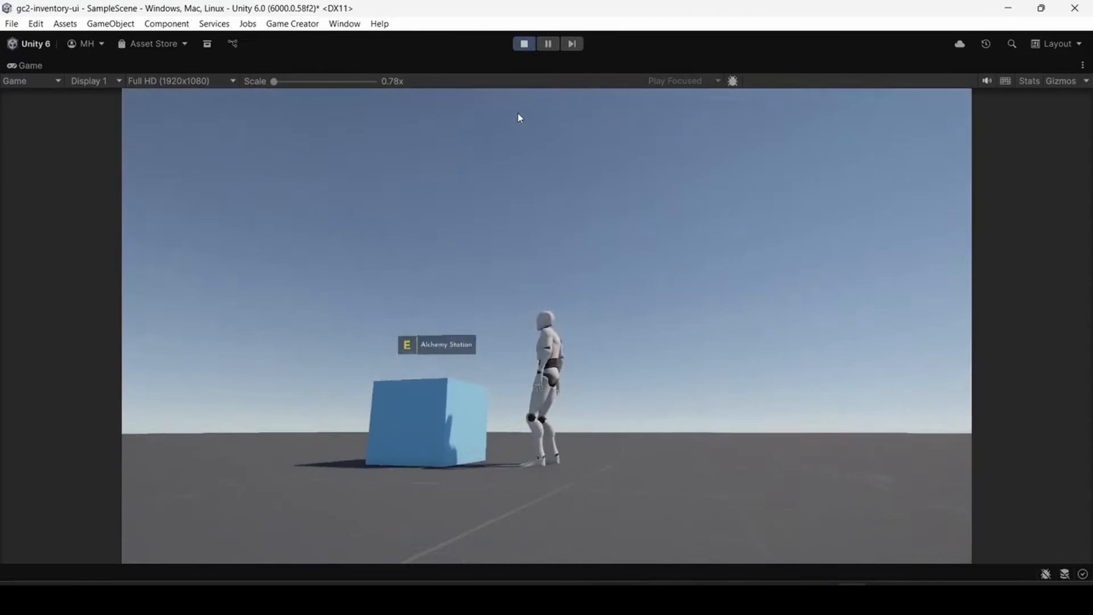
click(521, 45)
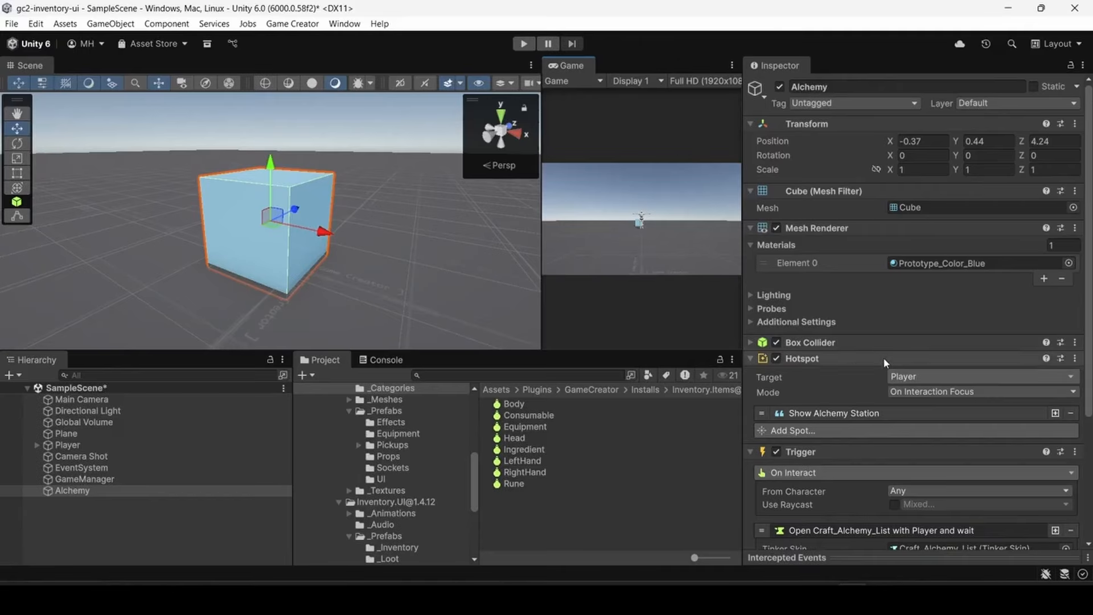
- Set the Filter Item of the Alchemy trigger's Craft_Alchemy_List instruction to Consumable
scroll(879, 359, down, 5)
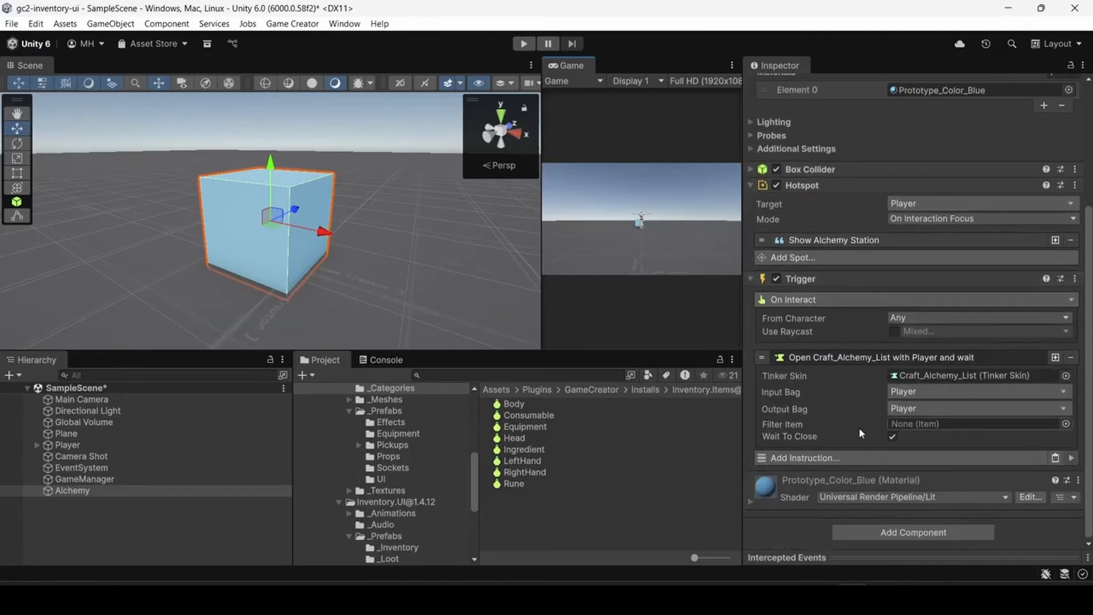
click(1066, 424)
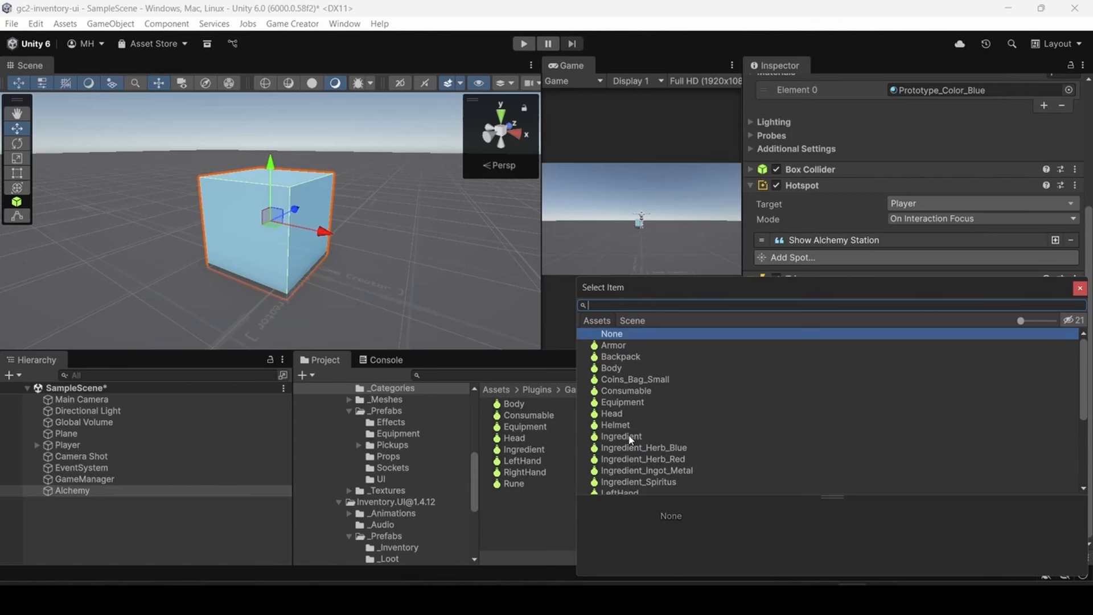
click(627, 391)
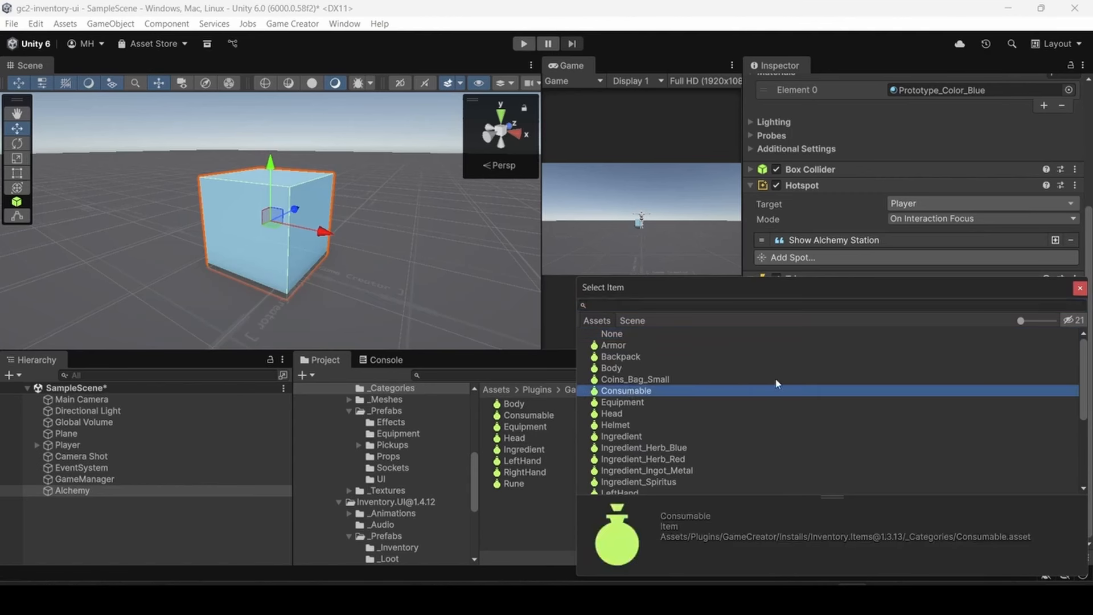
double_click(625, 392)
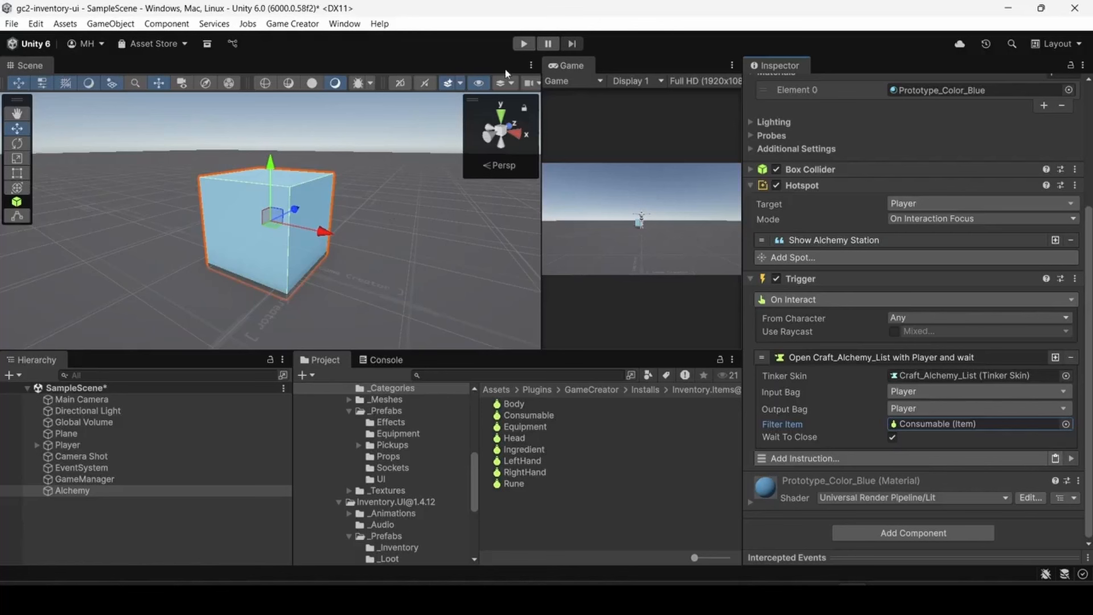
- Play-test the filtered Alchemy Station in a widened Game view, opening and closing its crafting UI, and stop playing
click(522, 47)
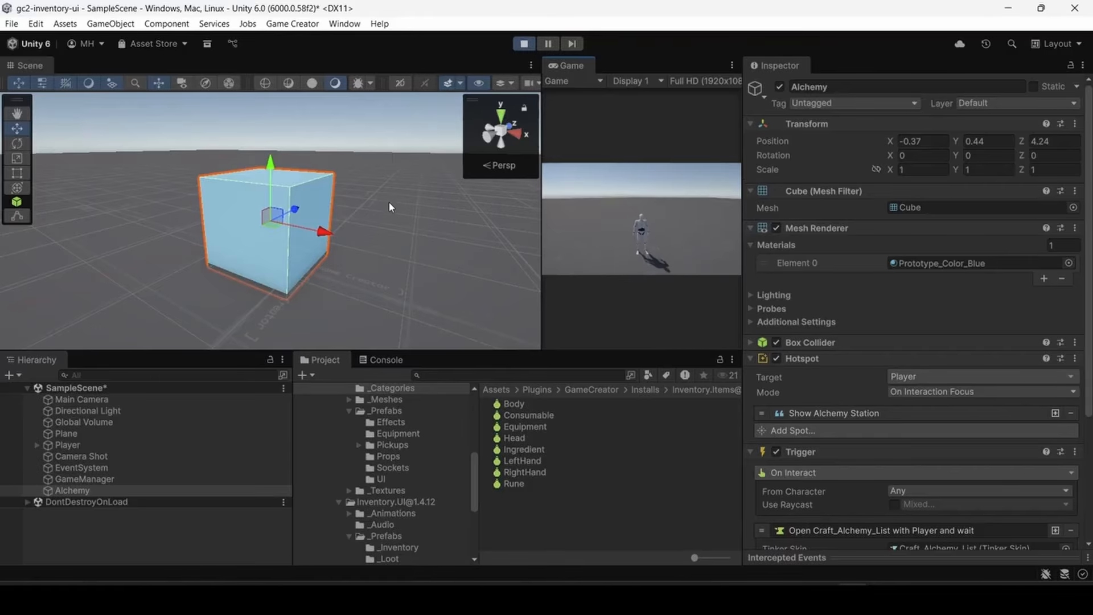
drag(538, 207, 227, 215)
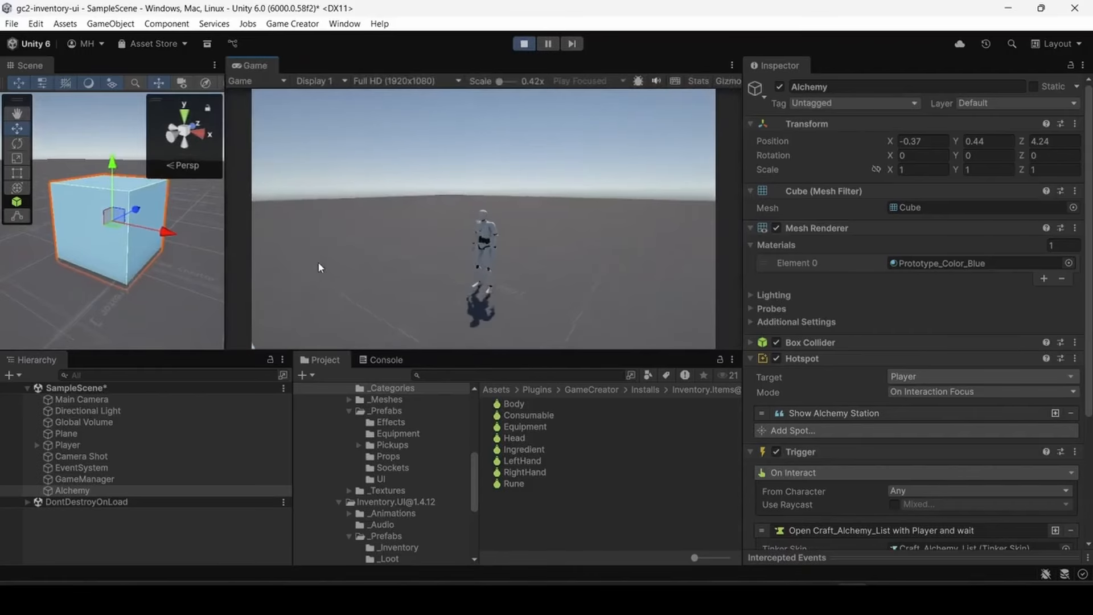
key(w)
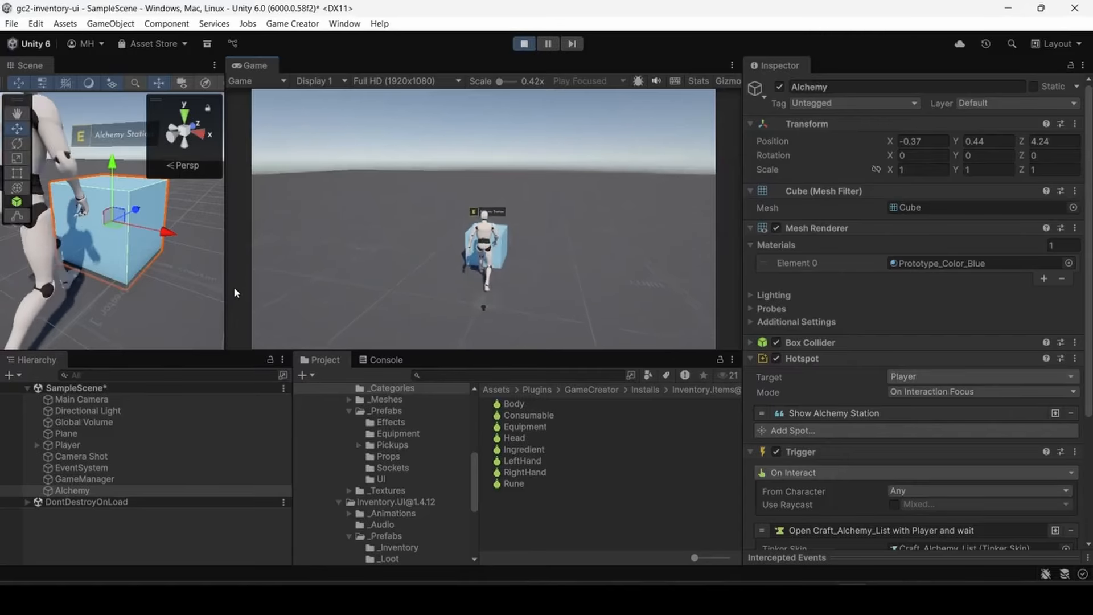
key(e)
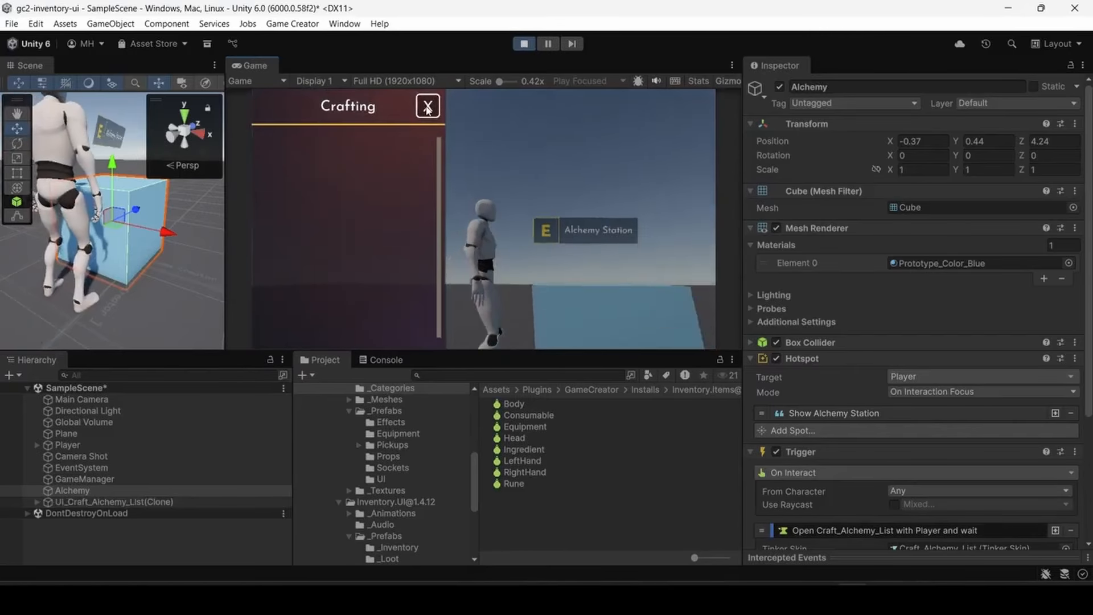
click(427, 106)
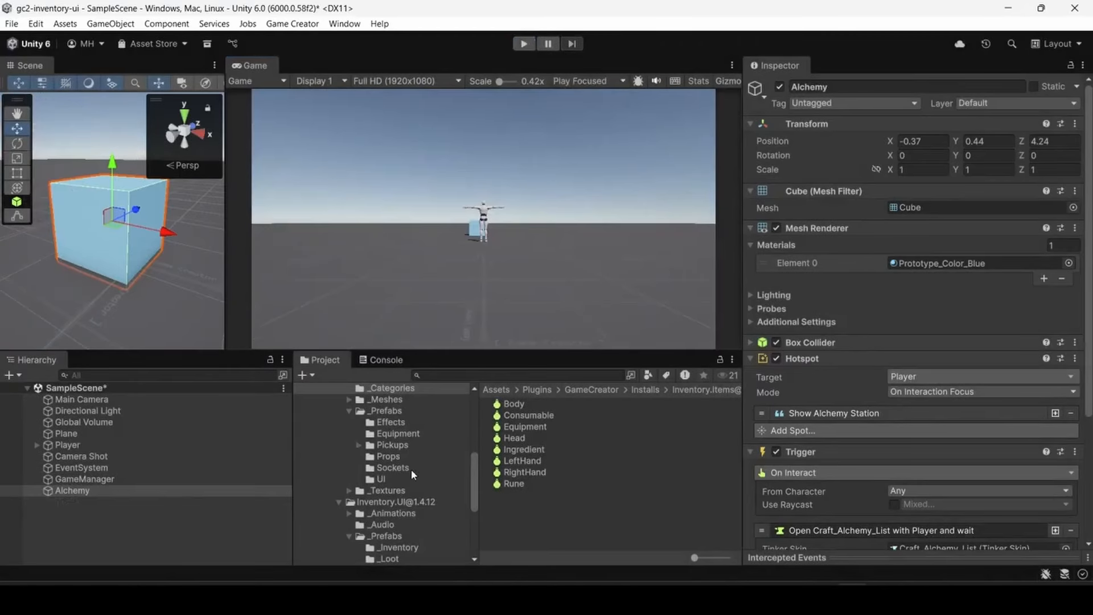
scroll(397, 472, up, 2)
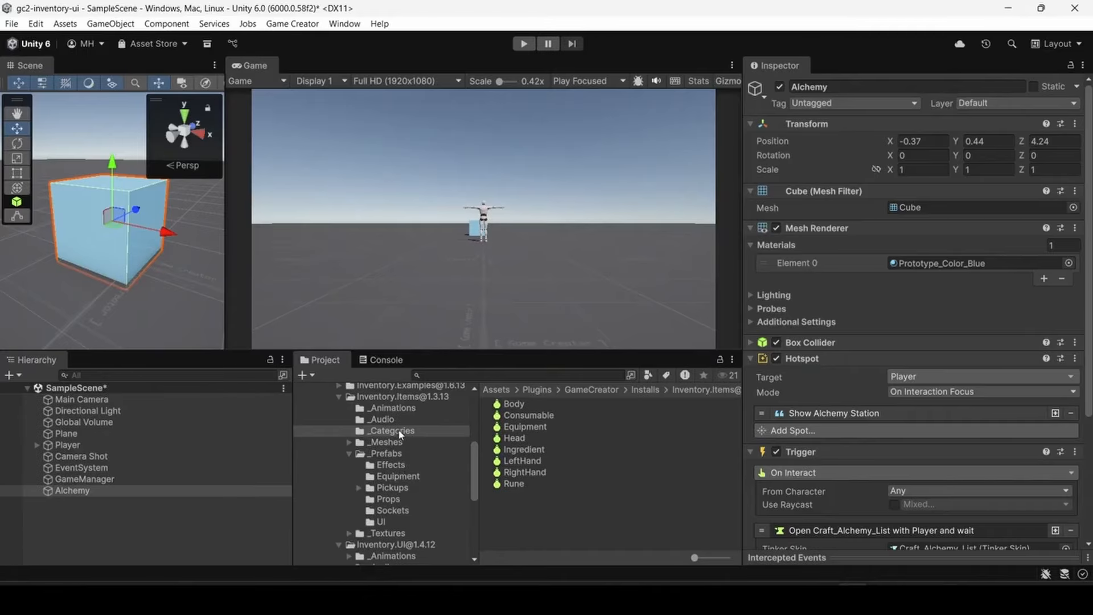
click(395, 398)
scroll(539, 455, down, 3)
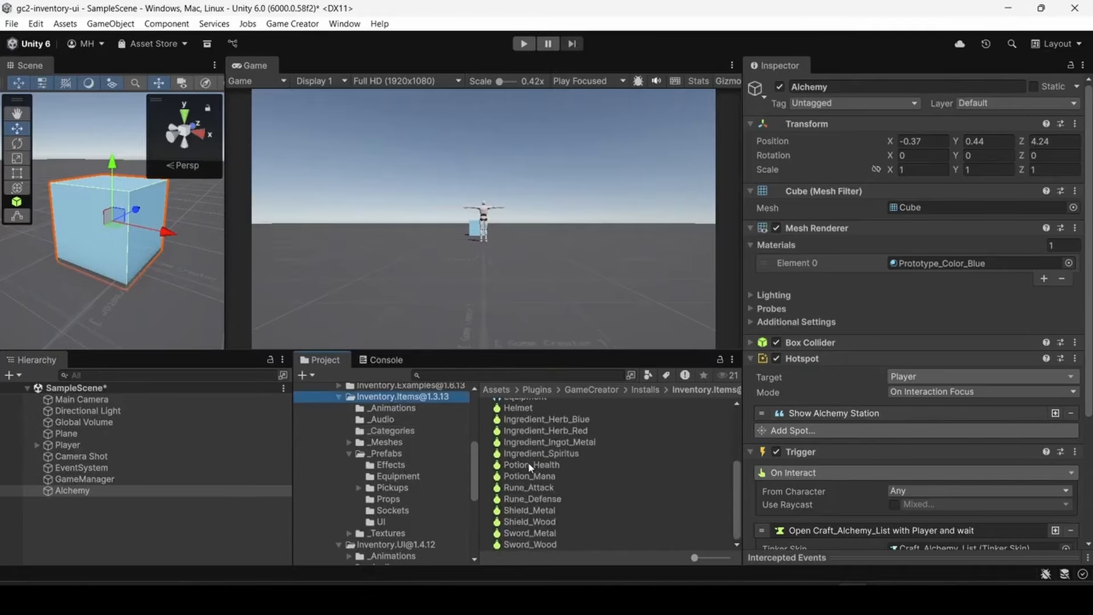
click(530, 465)
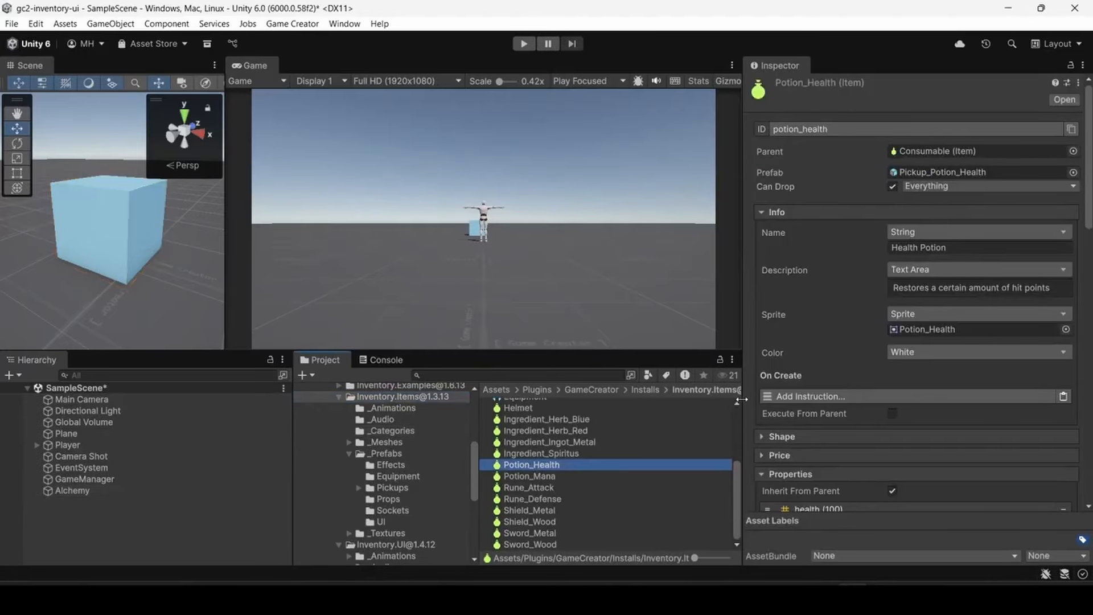
- Review the Ingredient_Spiritus and Ingredient_Herb_Red entries in Potion_Health's Crafting settings, and turn off Can Combine
drag(741, 401, 645, 400)
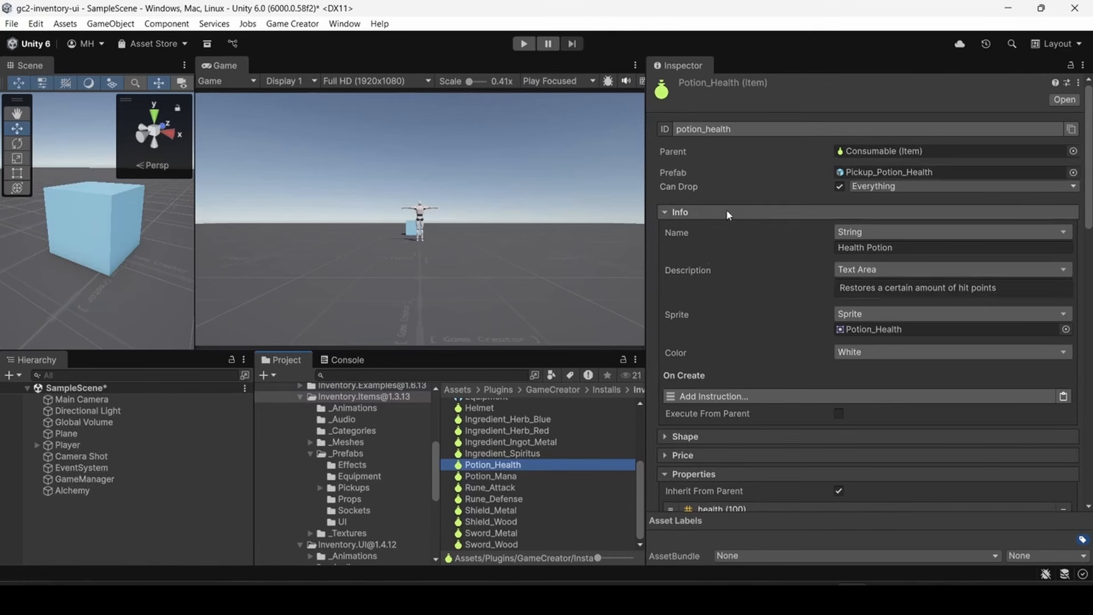
scroll(727, 216, down, 10)
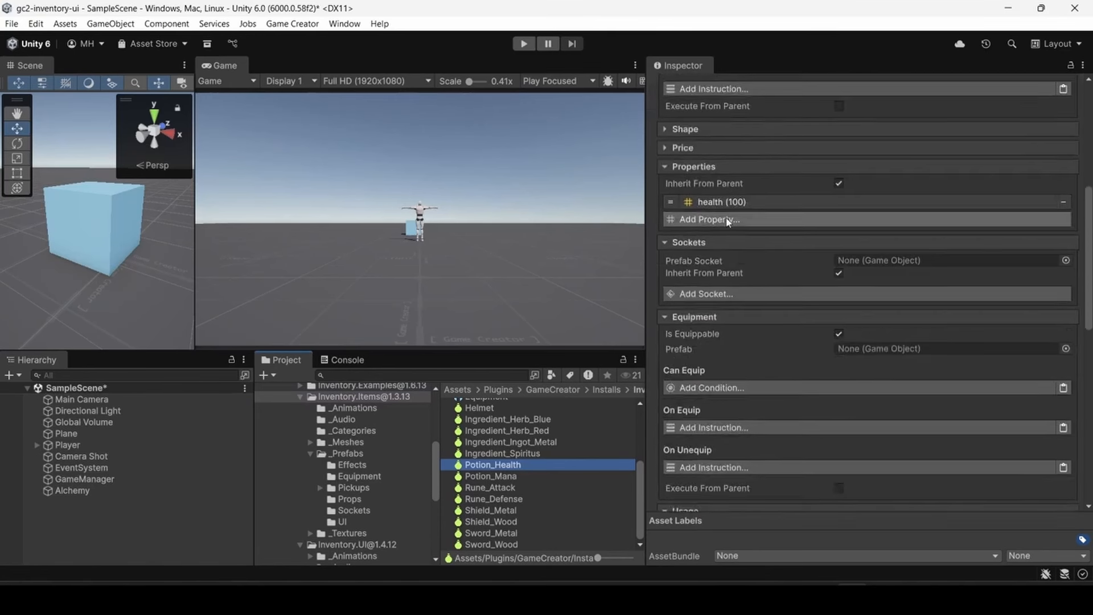
scroll(727, 222, down, 10)
scroll(726, 222, down, 7)
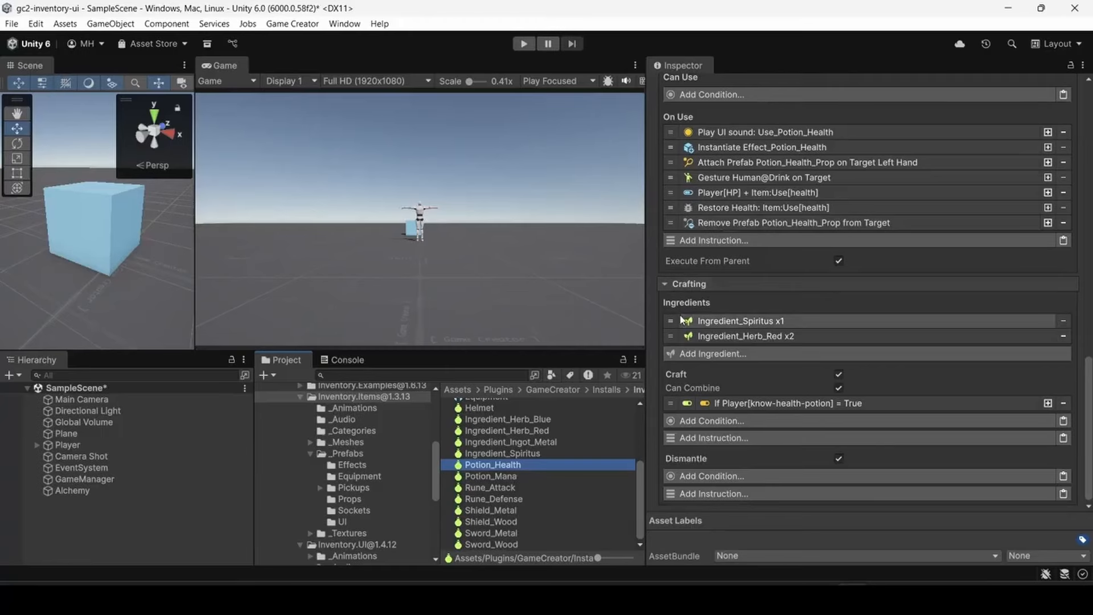
click(716, 323)
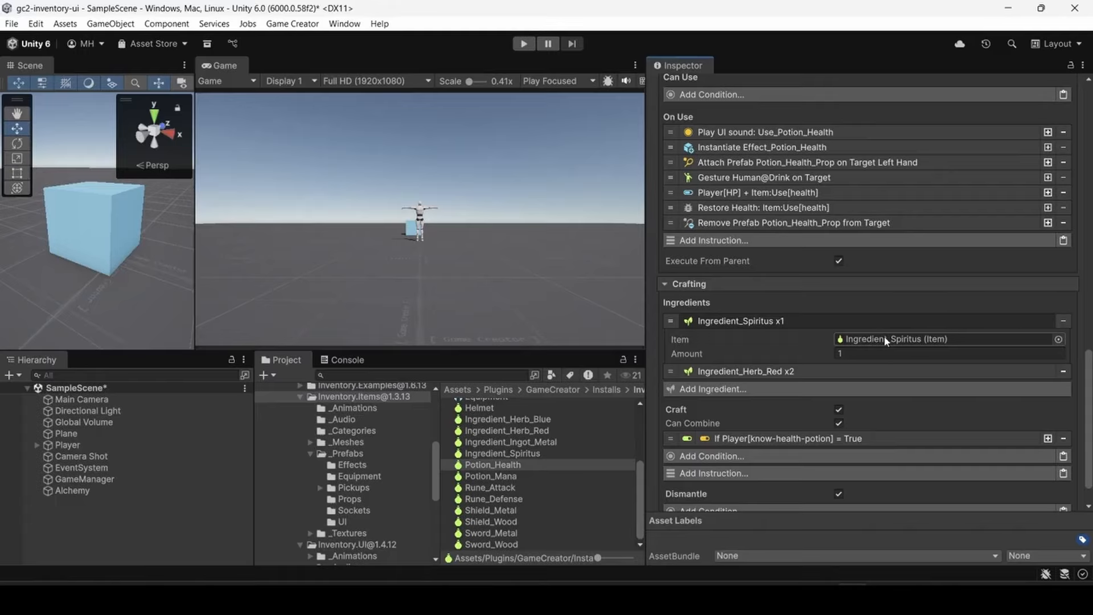
click(769, 371)
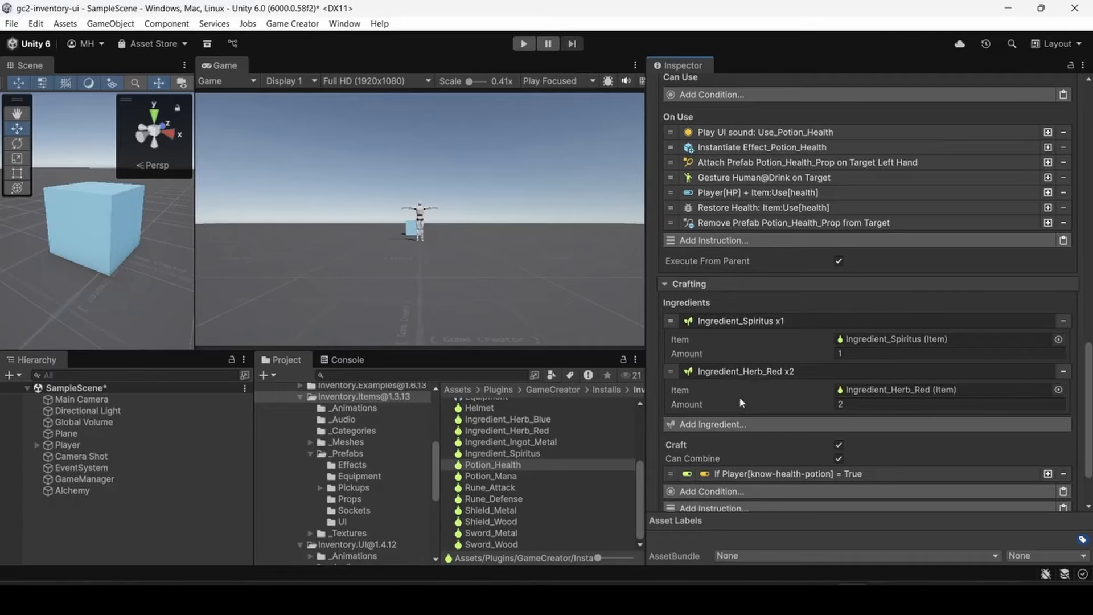
click(740, 321)
click(747, 337)
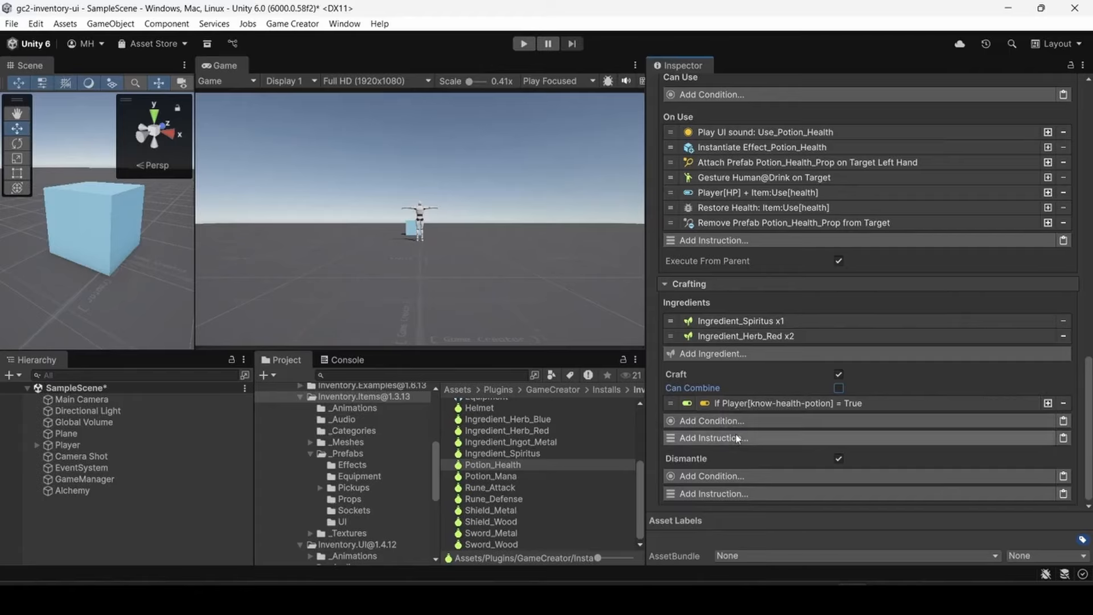
- Examine the Craft condition of Potion_Health that compares the Player's know-health-potion variable with True
click(753, 404)
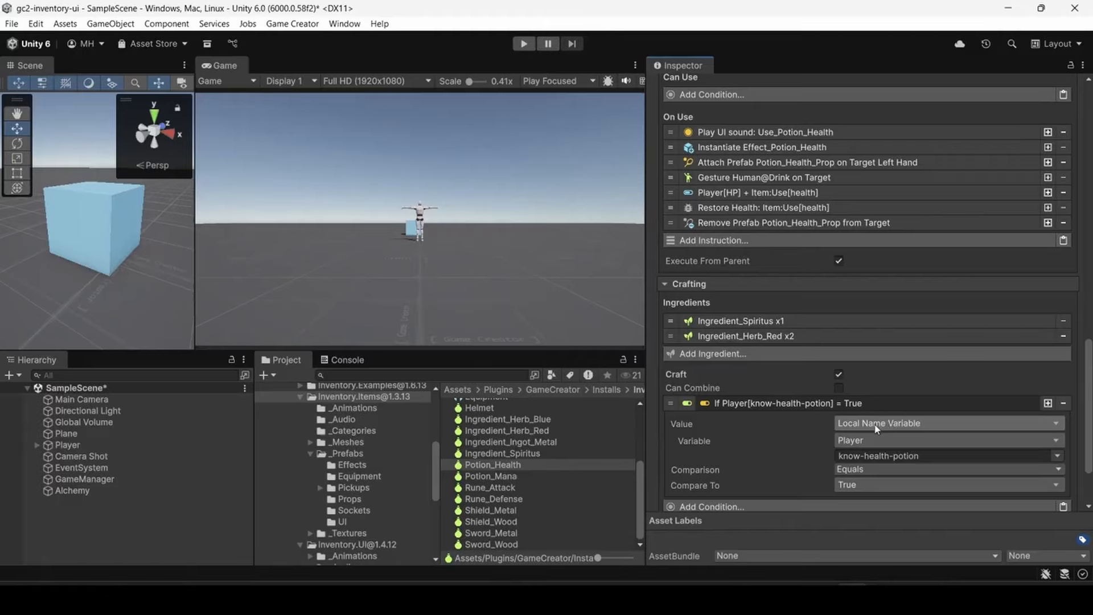
click(863, 454)
click(868, 455)
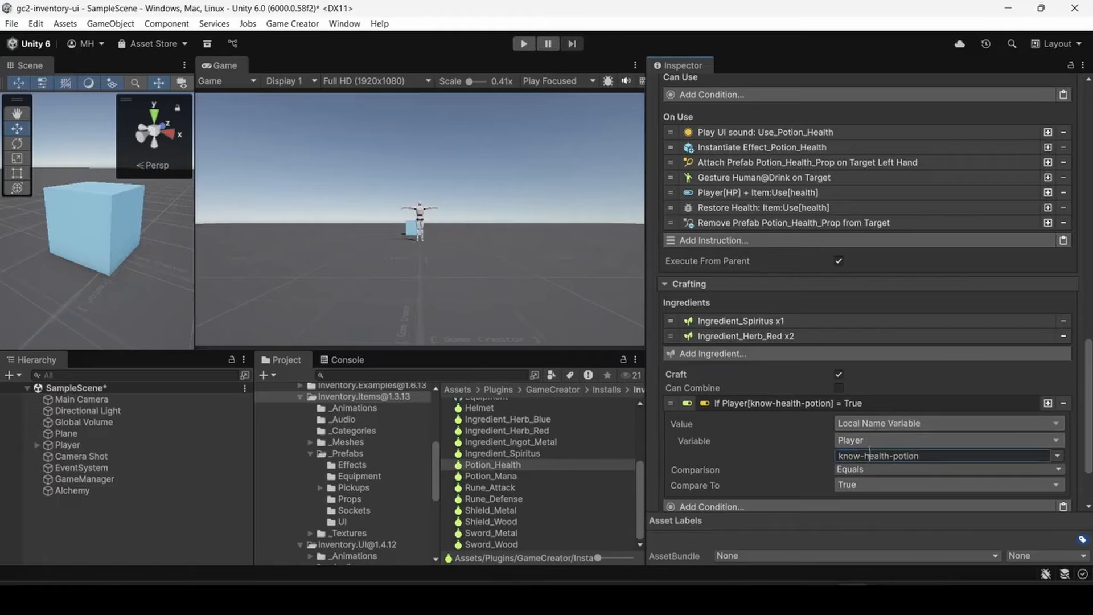
click(767, 404)
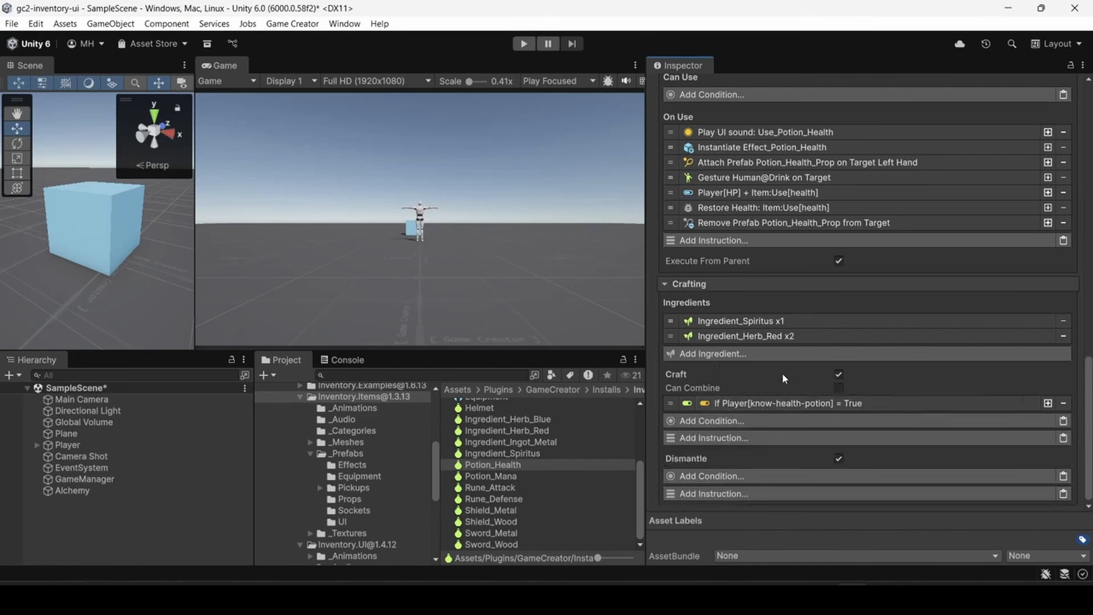
click(763, 404)
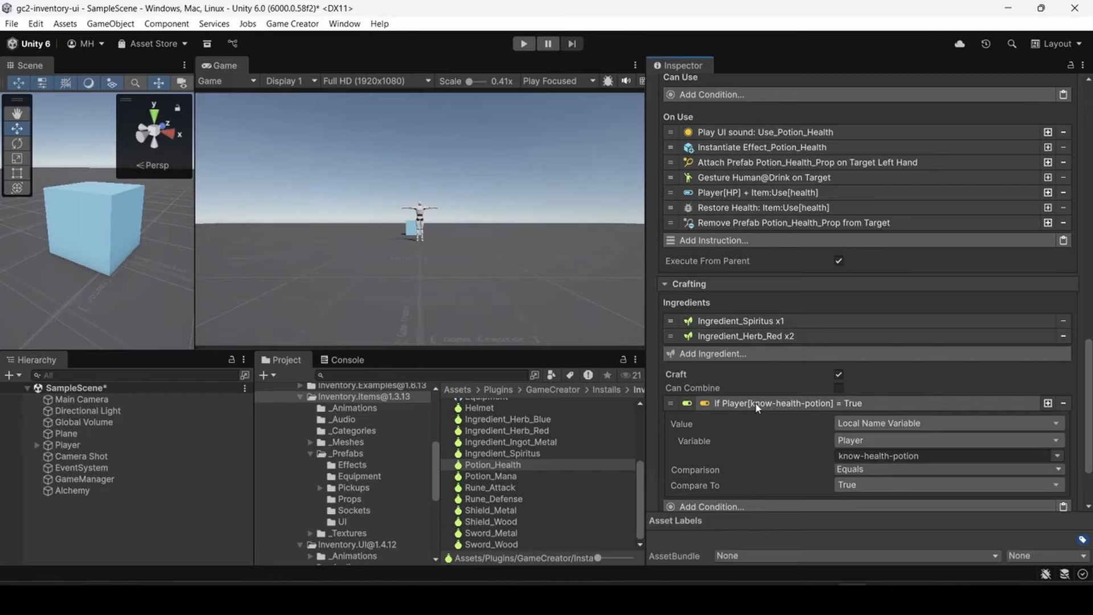
click(757, 404)
click(756, 403)
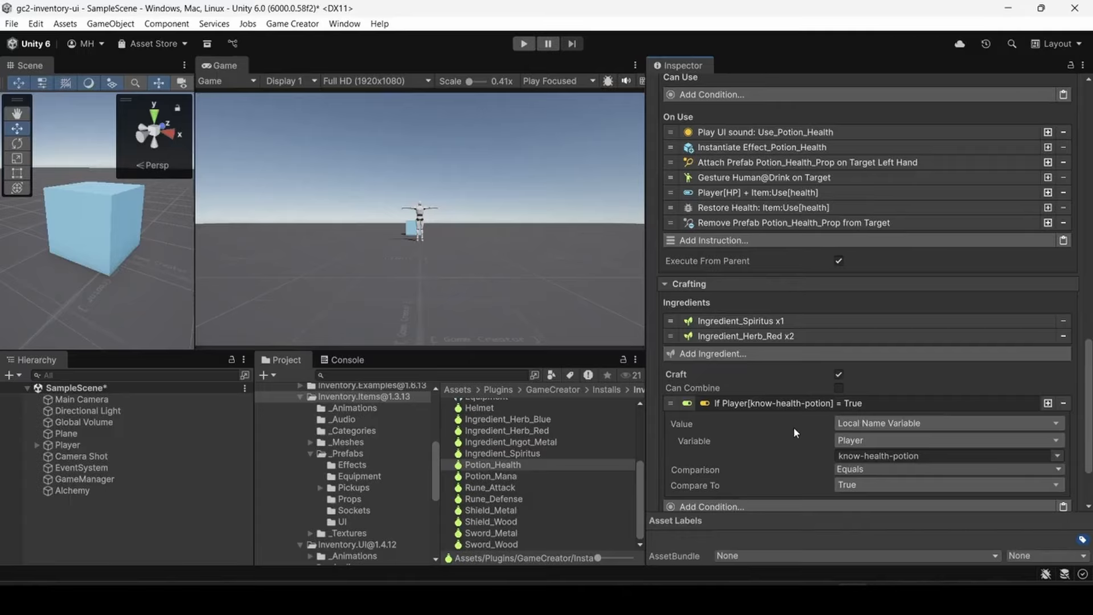
click(765, 403)
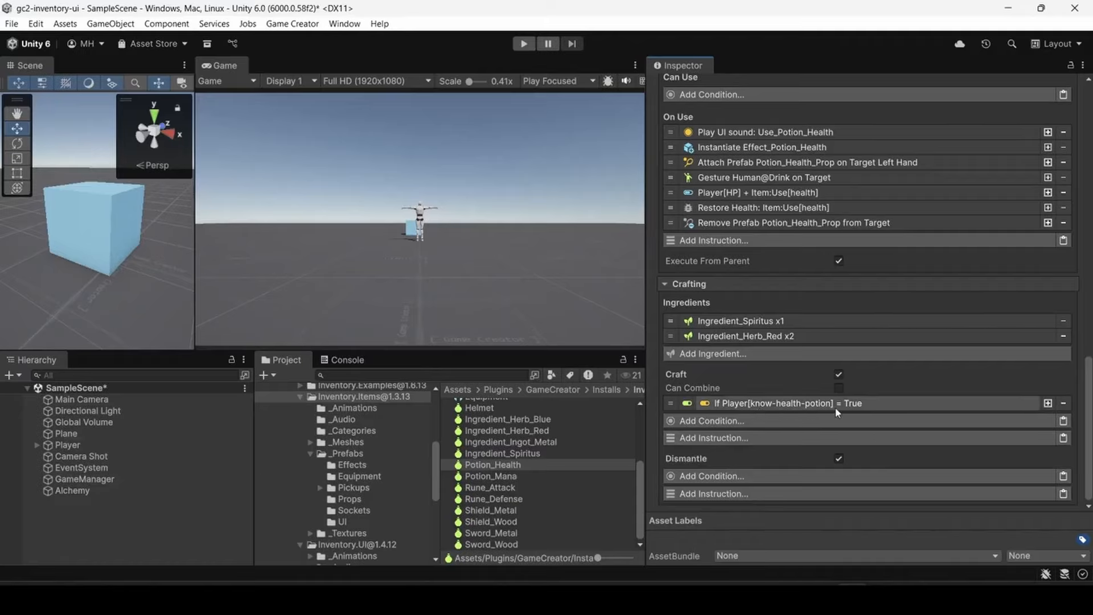
- Set the Player's know-health-potion local name variable to True
click(66, 445)
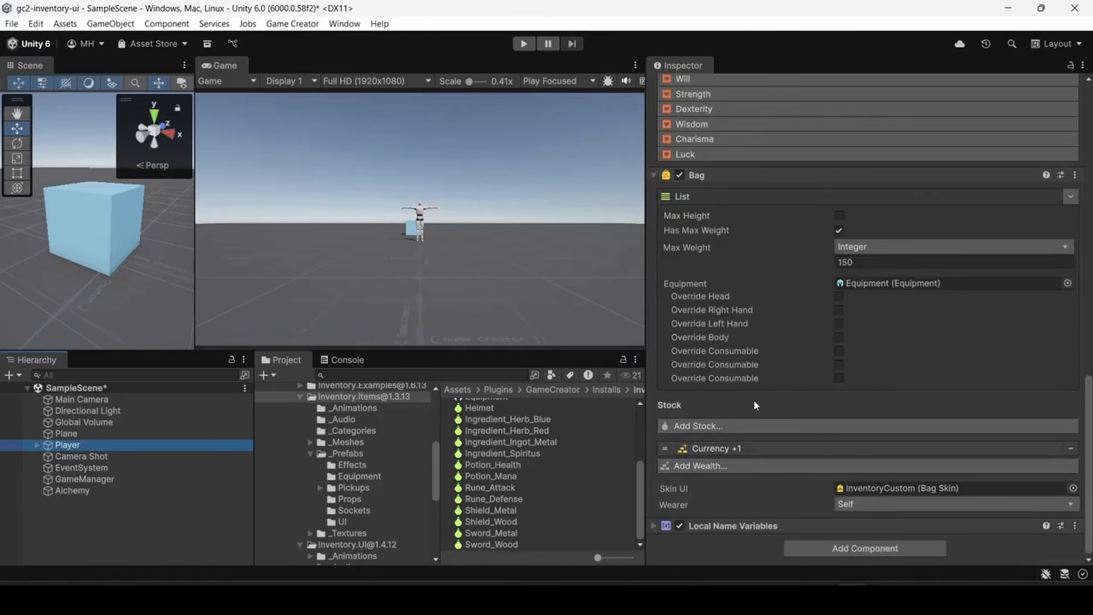
click(652, 525)
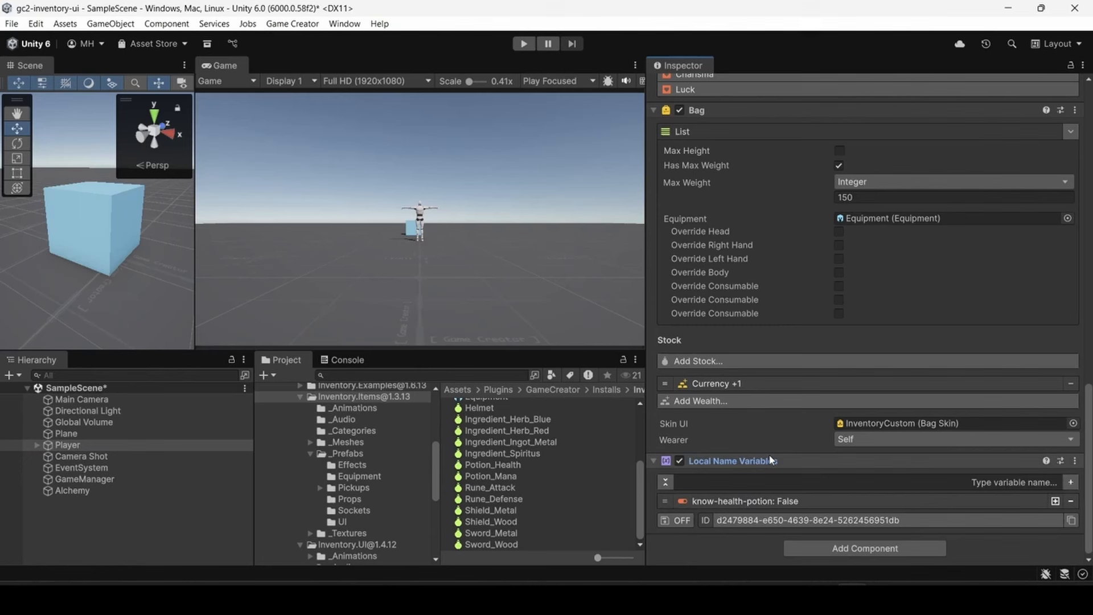
click(710, 502)
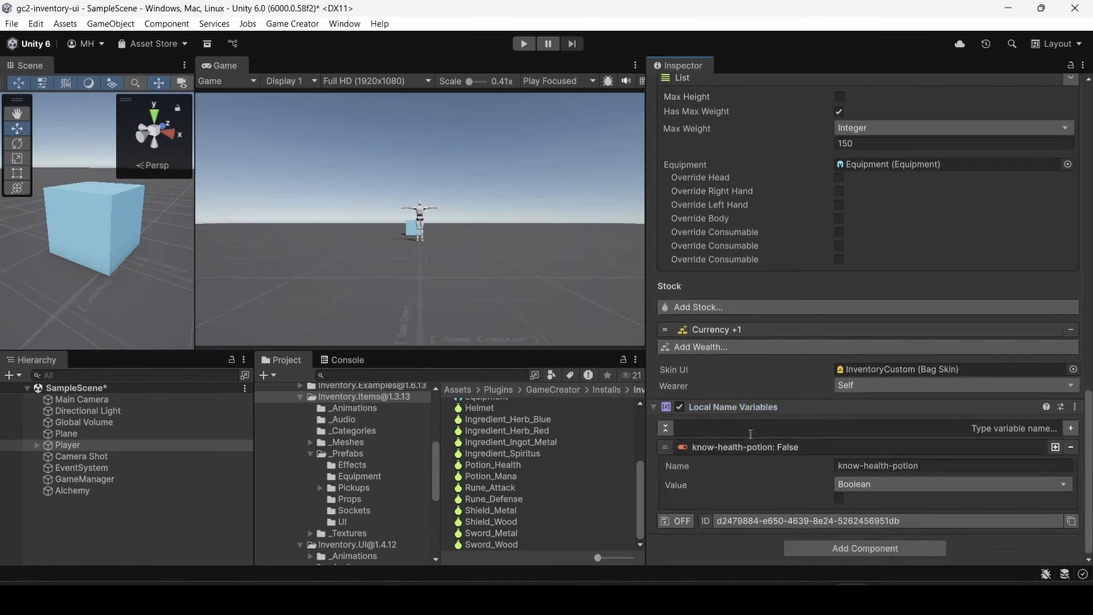
click(837, 499)
- Play-test the Alchemy Station, view the Health Potion recipe in its crafting UI, stop playing, and save the scene
key(ctrl+p)
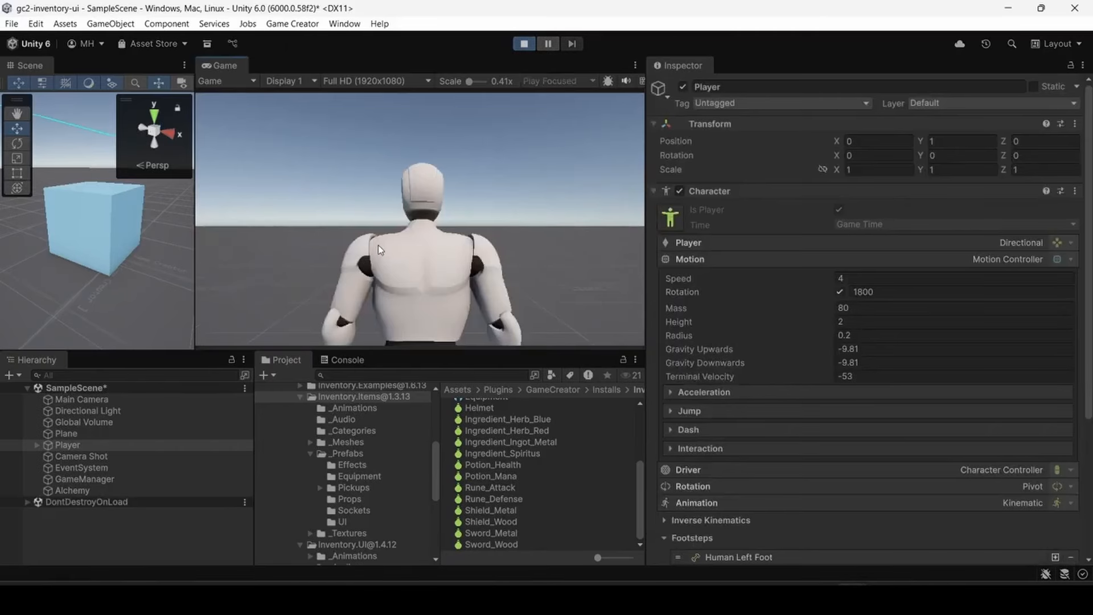
key(w)
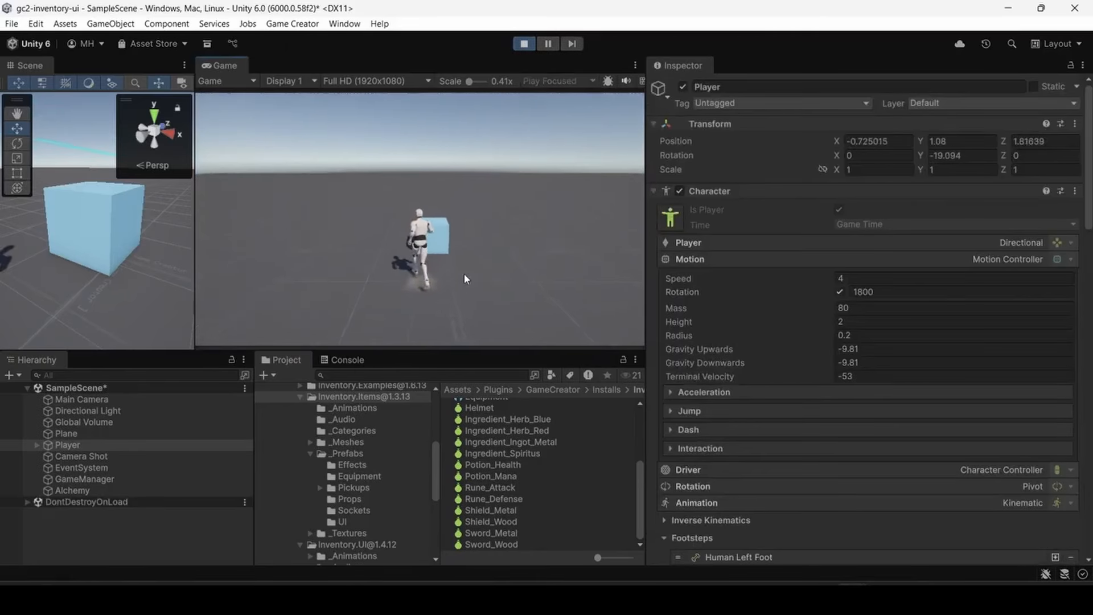
key(e)
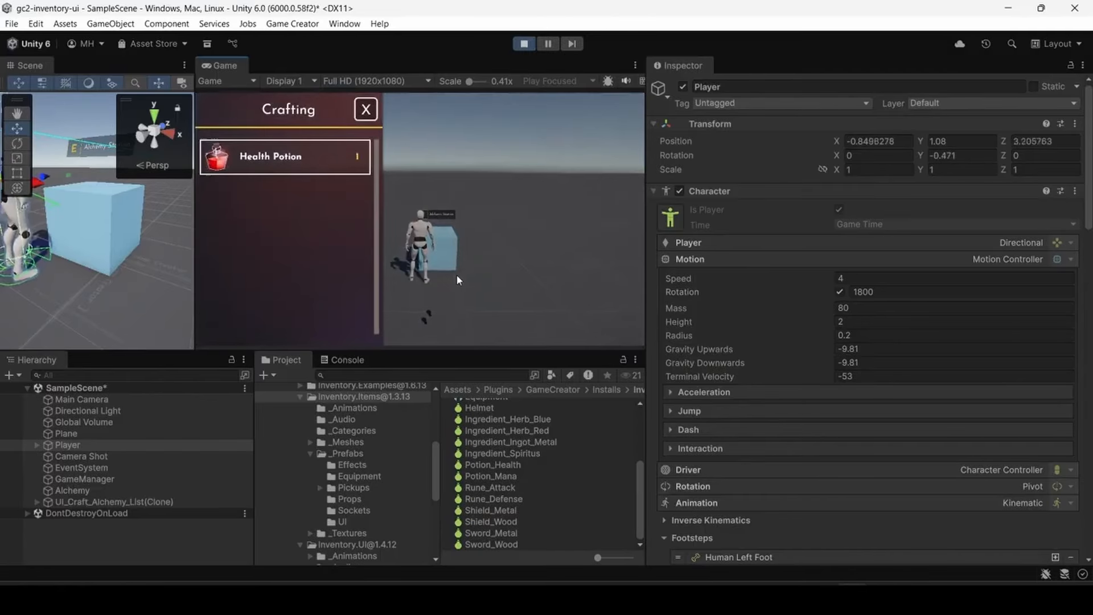
click(283, 168)
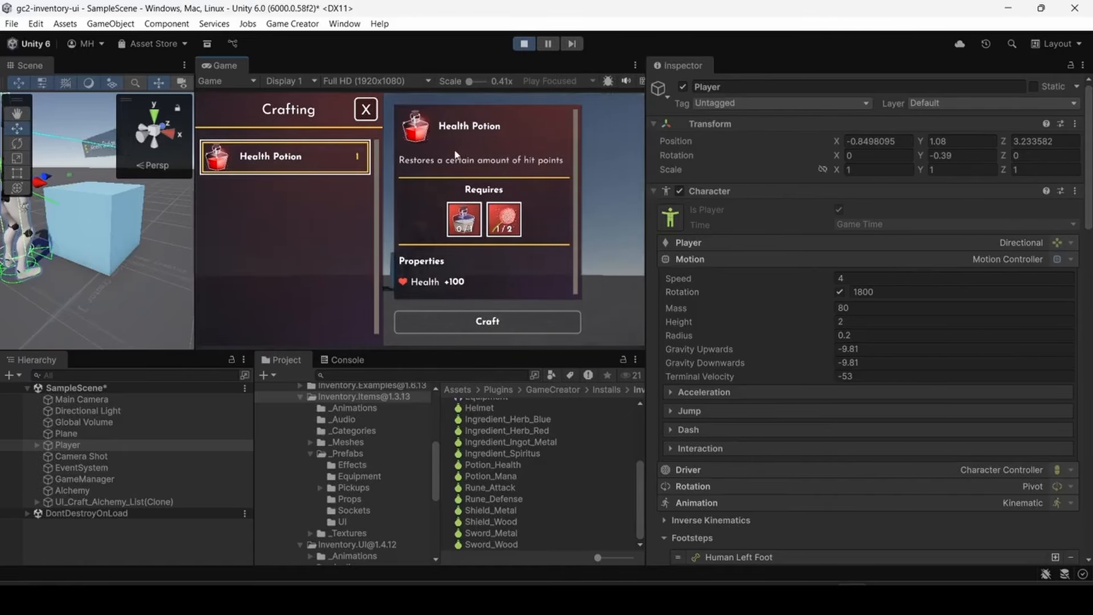
click(366, 110)
key(ctrl+p)
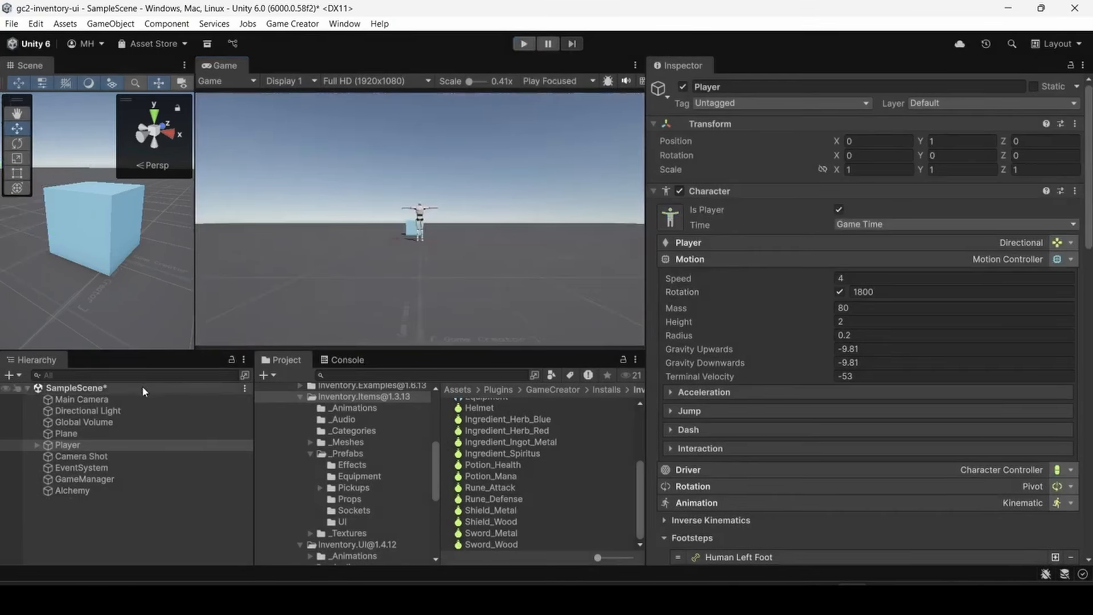
key(ctrl+s)
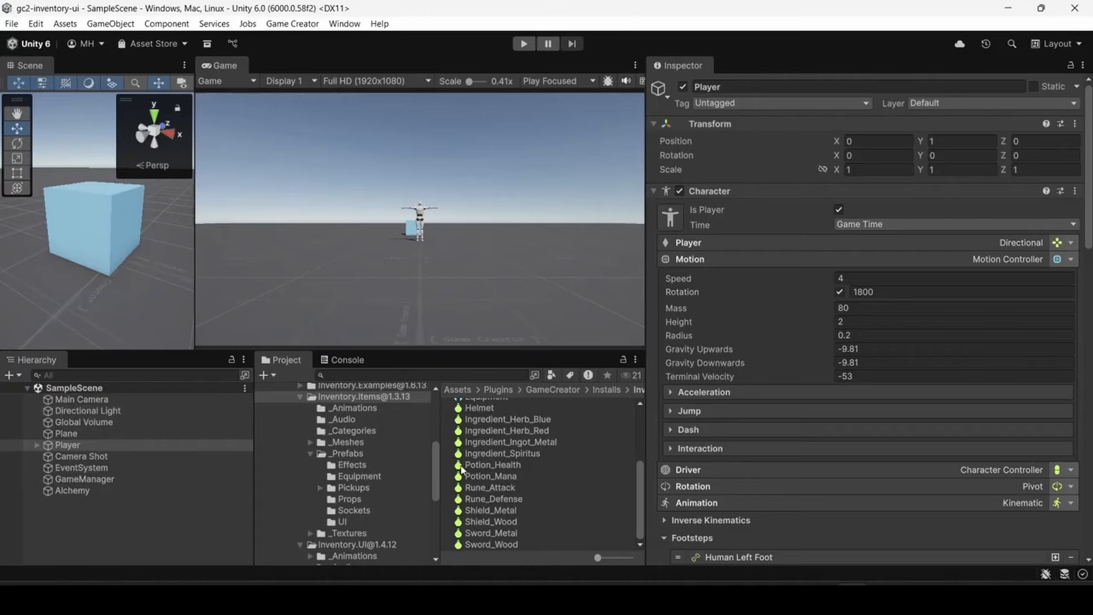
- Place the Pickup_Ingredient_Spiritus prefab from the Pickups folder in the scene at about X 2.54, Z 0.77
click(348, 454)
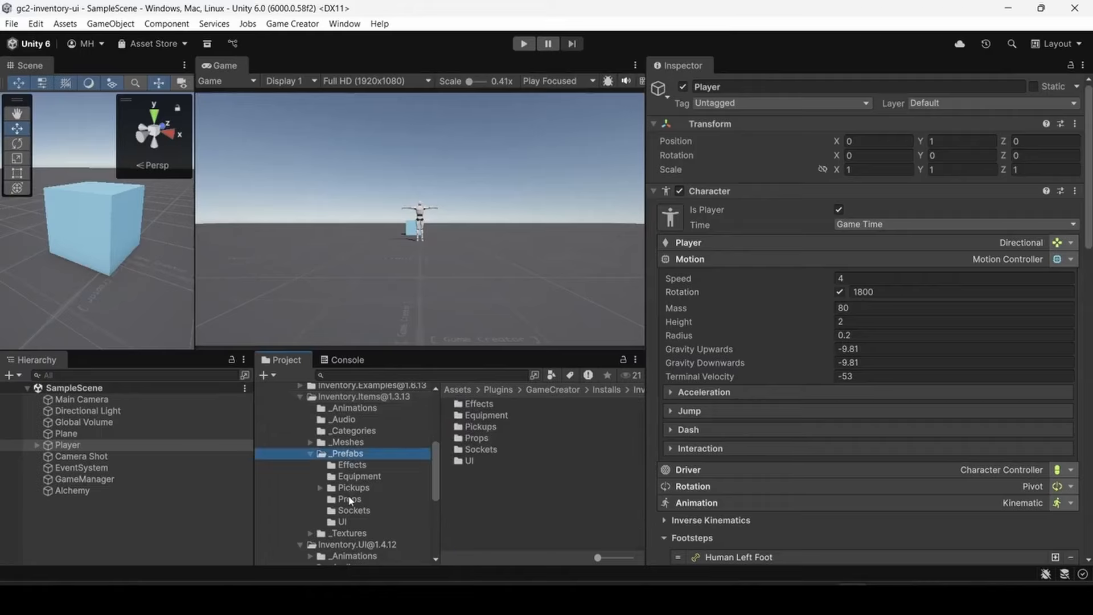
scroll(351, 503, up, 3)
click(353, 531)
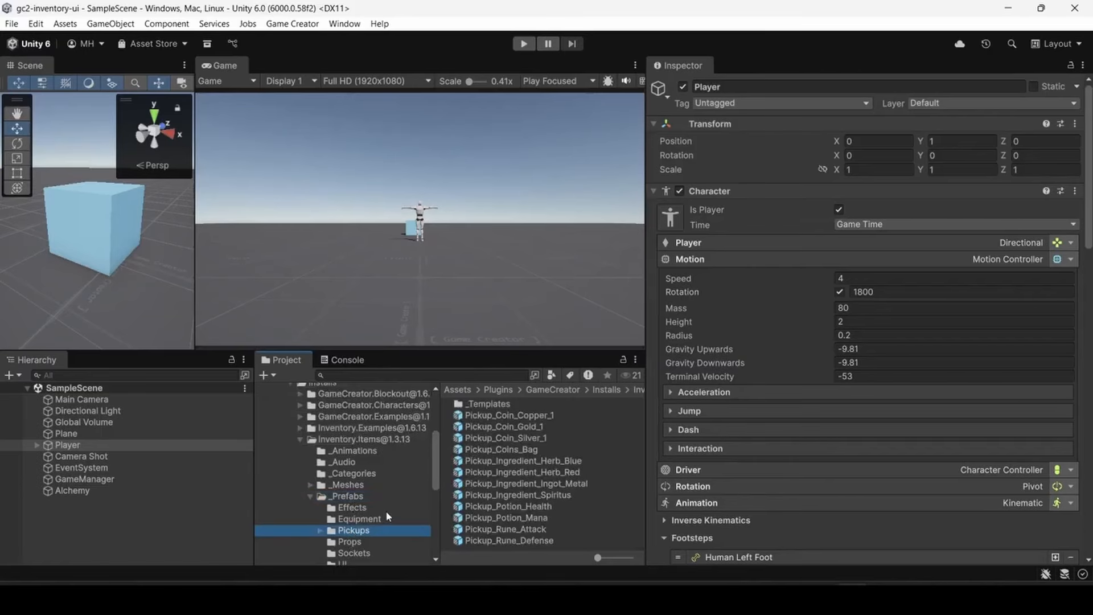
scroll(380, 468, down, 3)
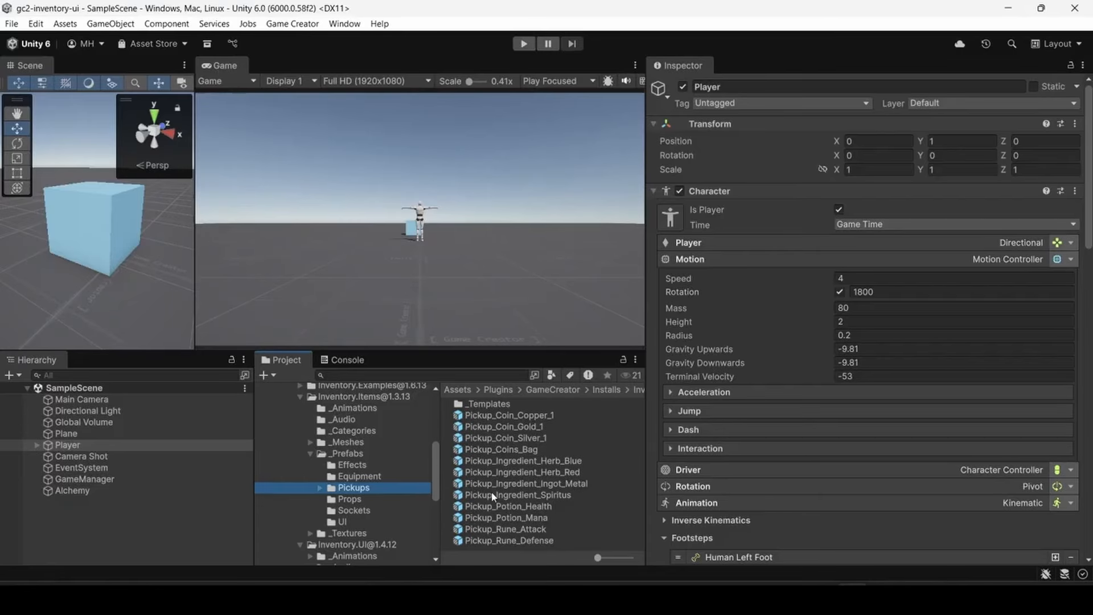
drag(521, 495, 66, 323)
scroll(99, 306, down, 7)
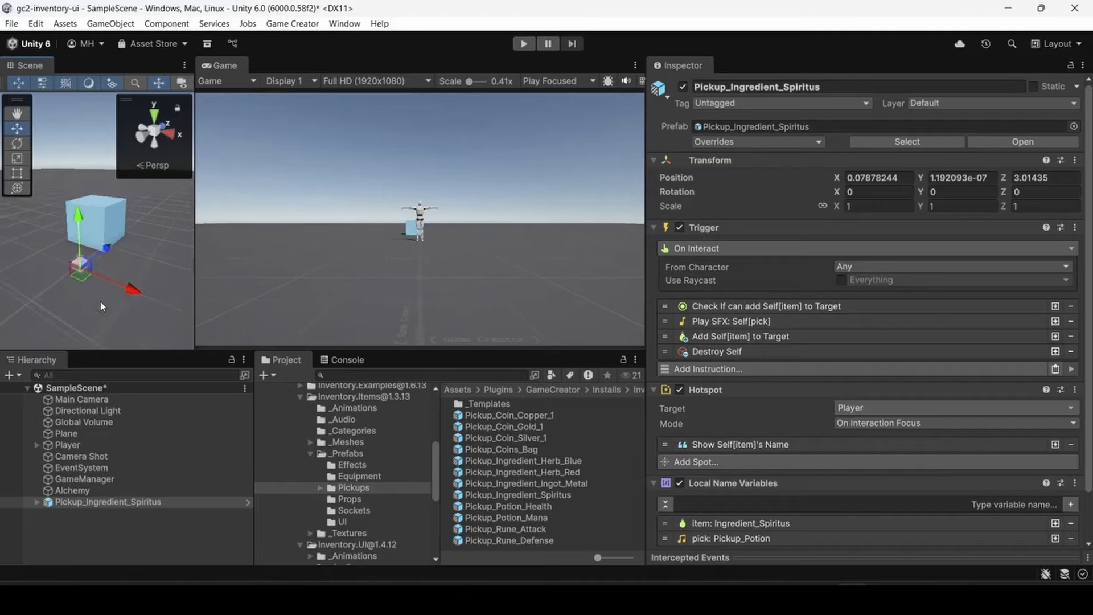
drag(90, 249, 125, 342)
key(f)
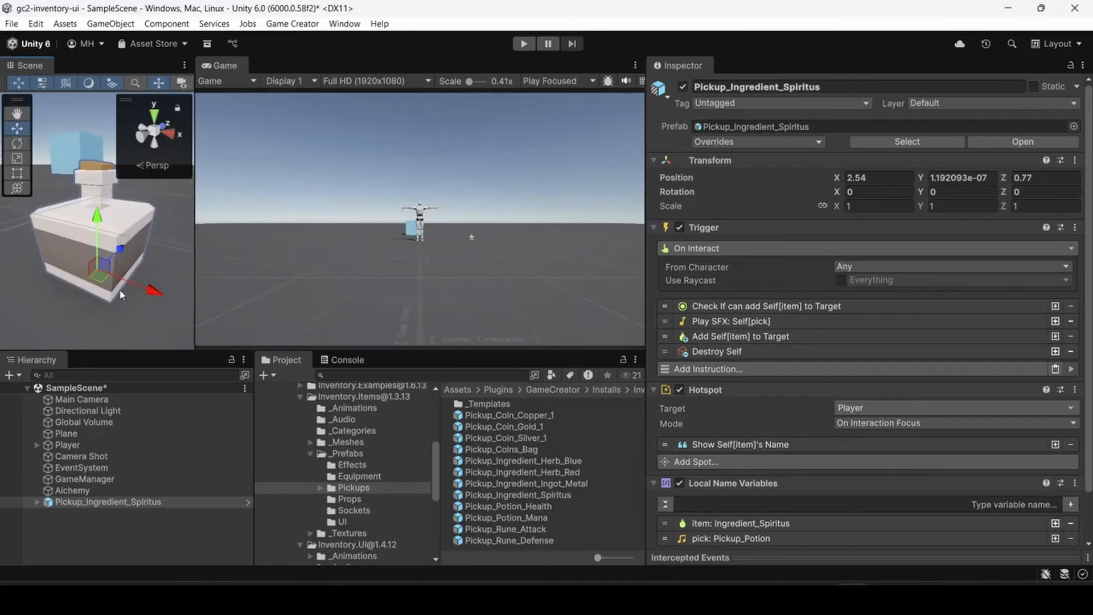
right_drag(121, 291, 91, 268)
scroll(91, 267, down, 5)
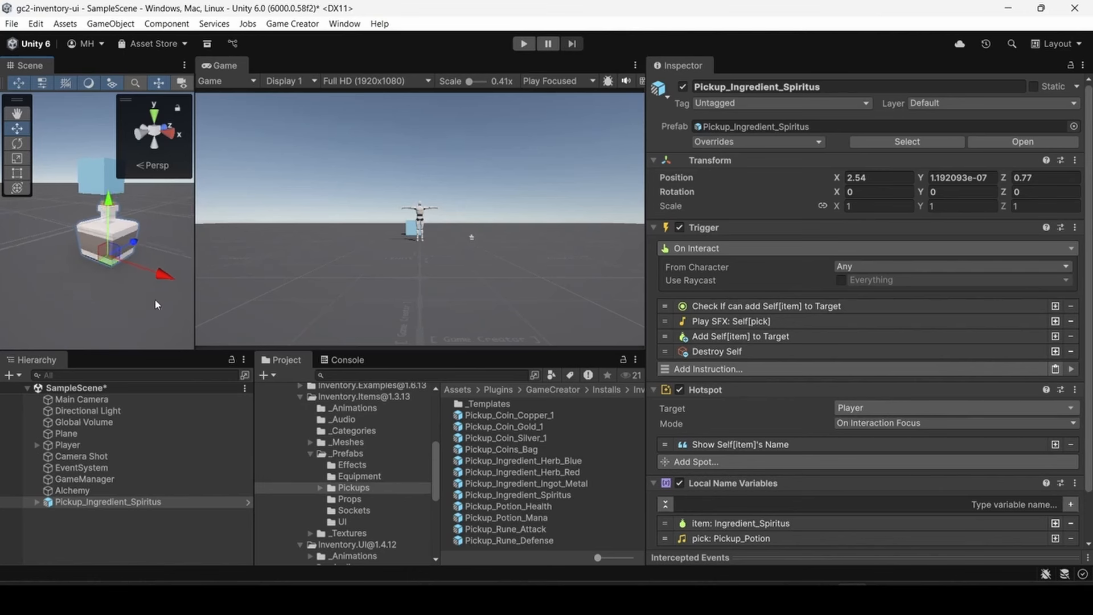
- Place the Pickup_Ingredient_Herb_Red prefab beside the Spiritus pickup at about X 2.64, Z -0.02
drag(518, 473, 70, 310)
scroll(74, 302, down, 5)
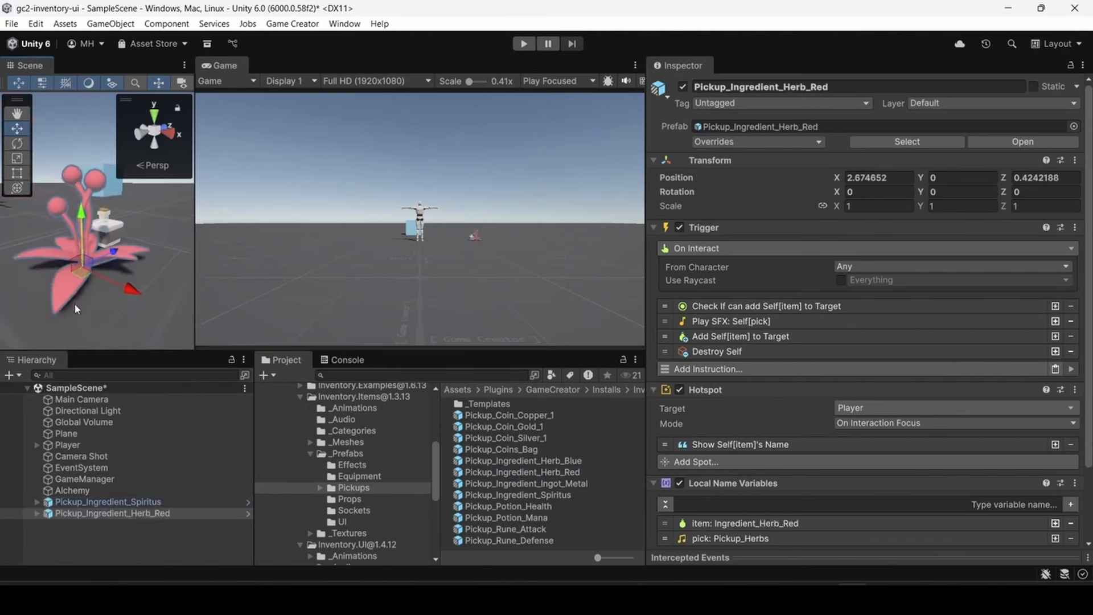
drag(1084, 284, 21, 287)
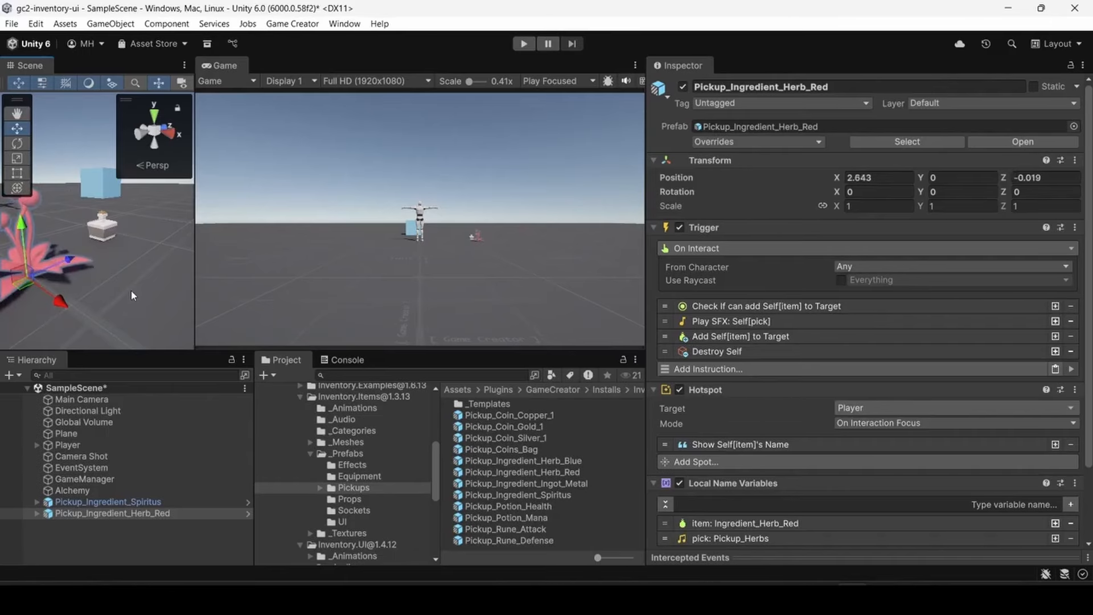
- Start a play-test and walk the character over to collect the Spiritus and red herb pickups
click(524, 44)
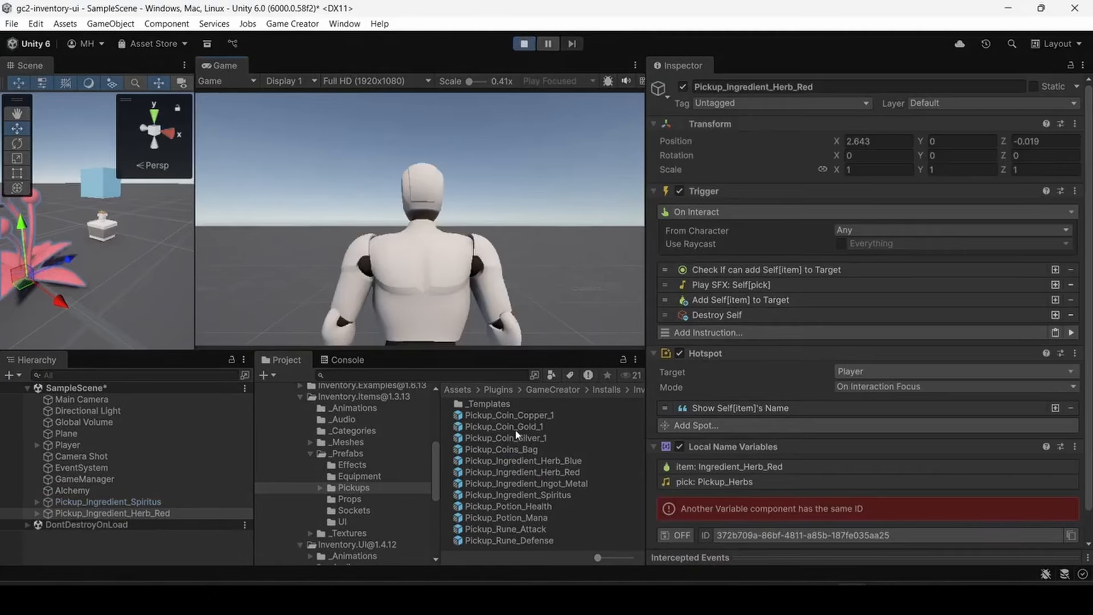
key(w)
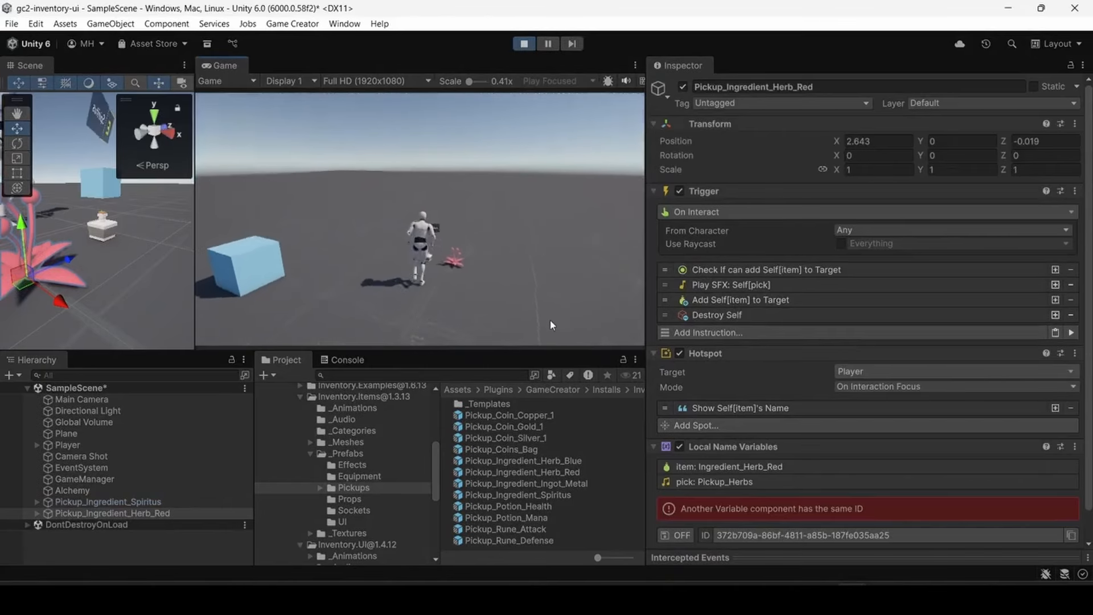
key(e)
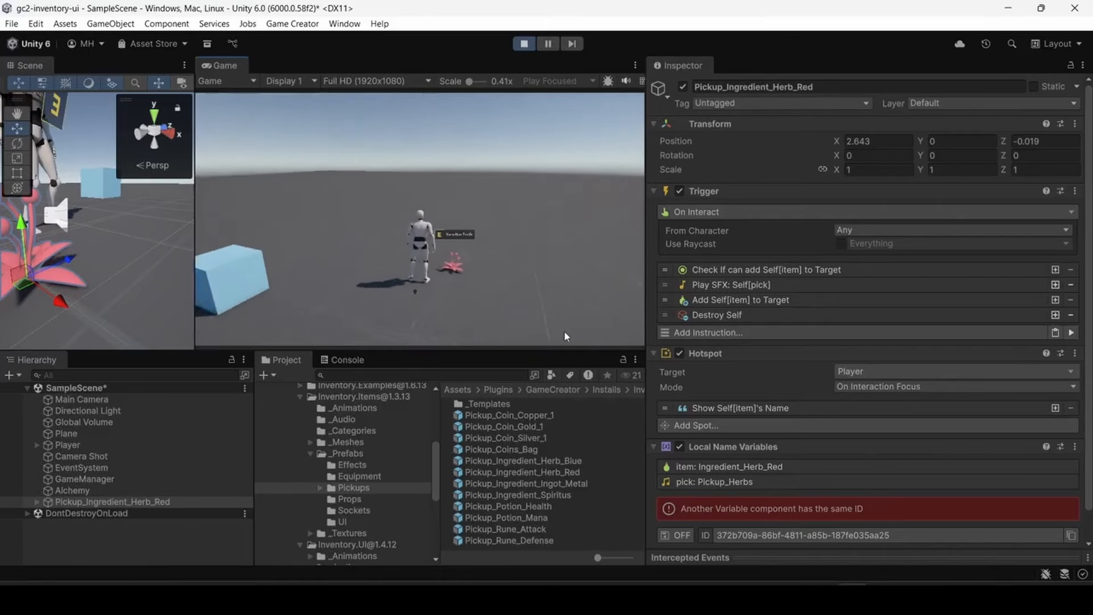
key(e)
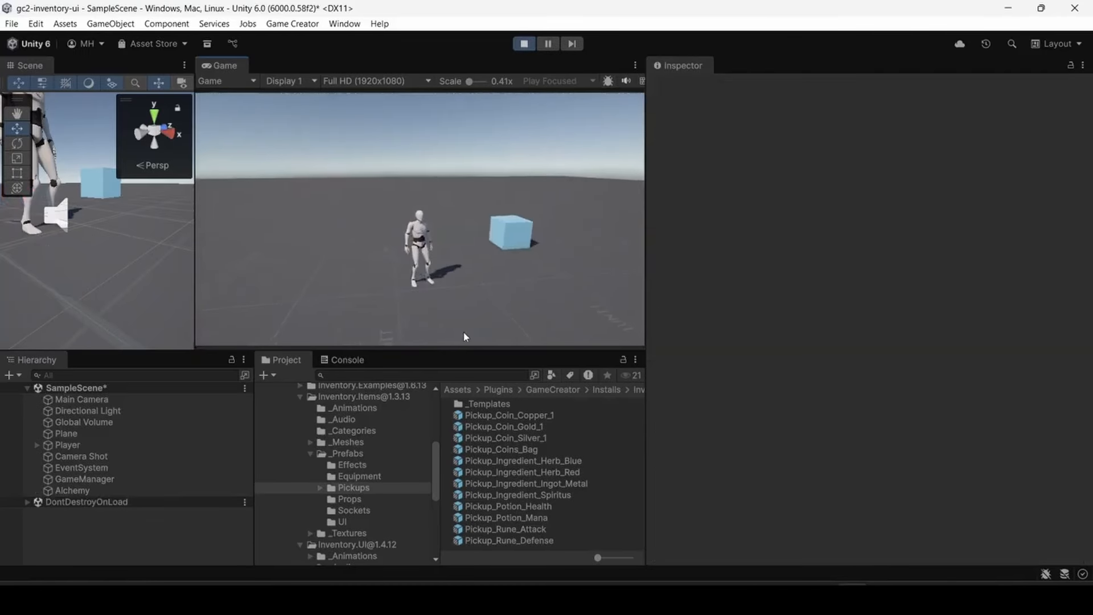
- Walk to the Alchemy Station in the running game, open its crafting UI, and craft one Health Potion
key(w)
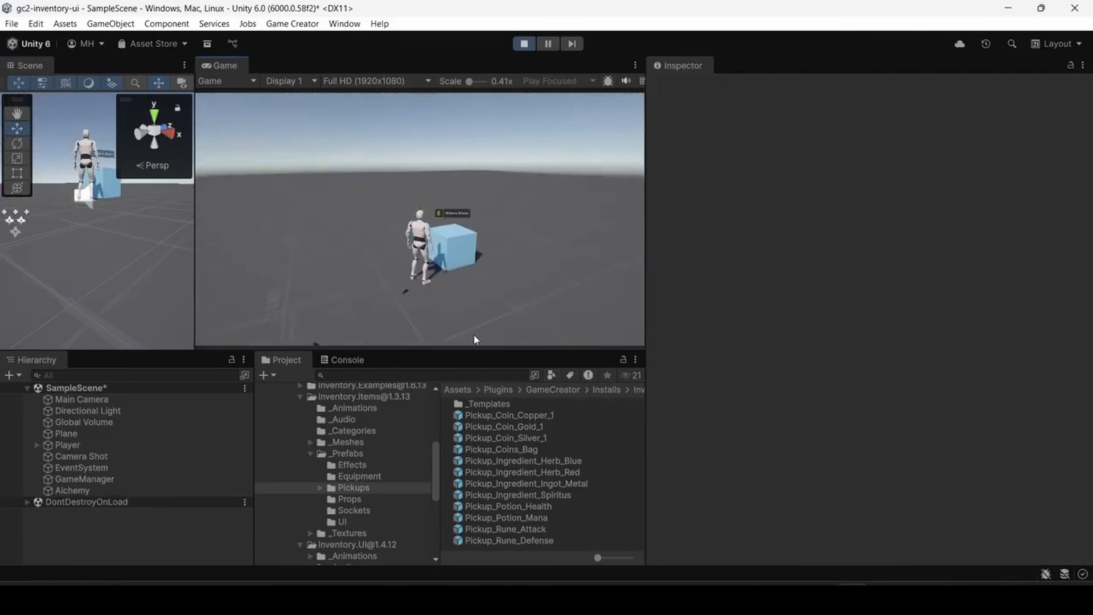
key(e)
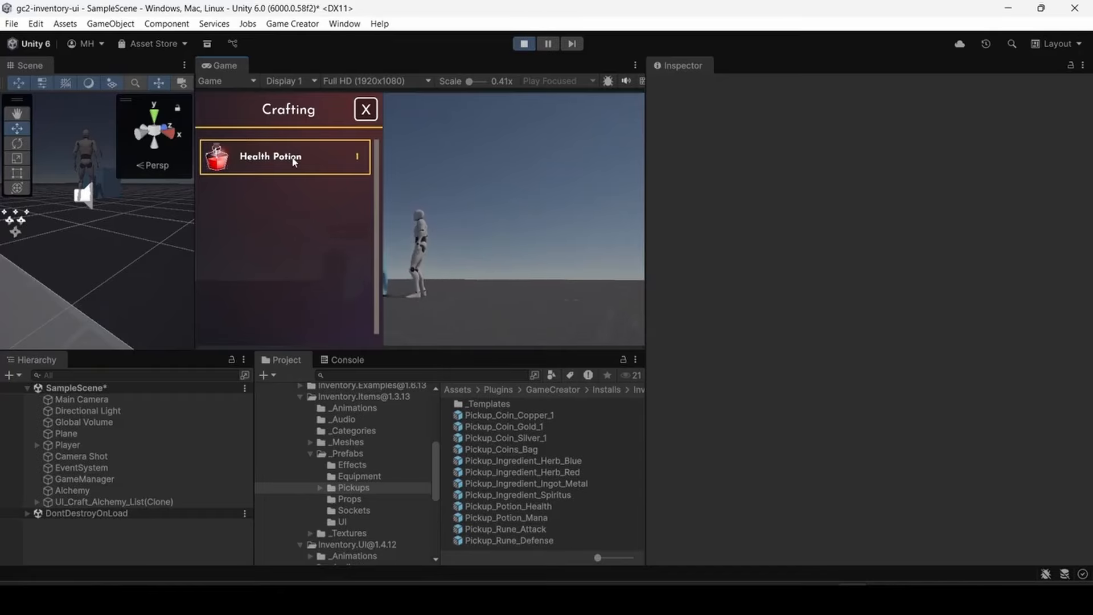
click(294, 161)
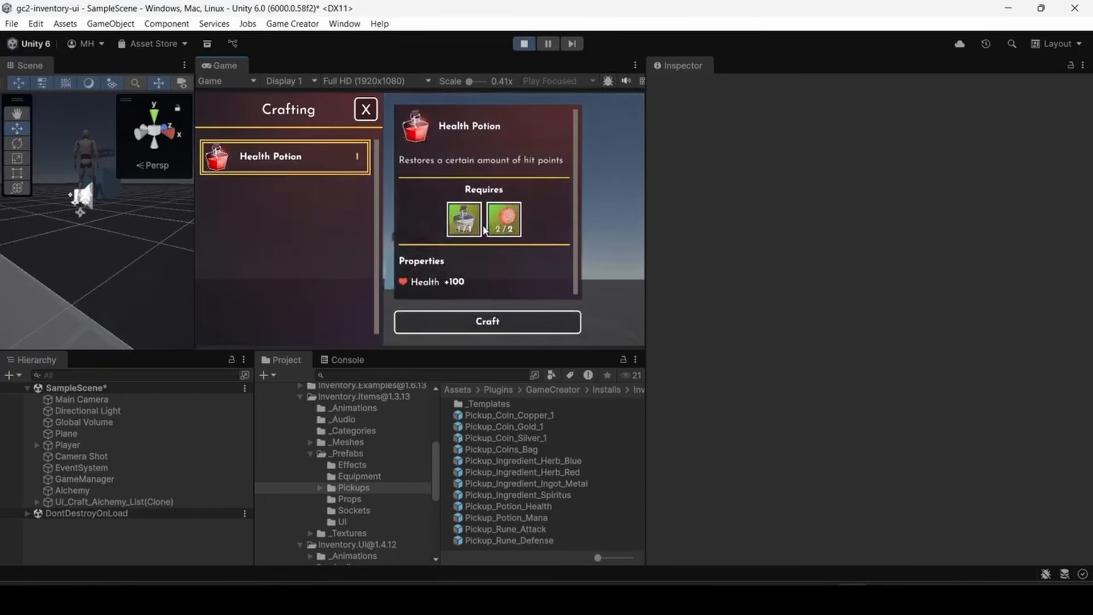
click(479, 323)
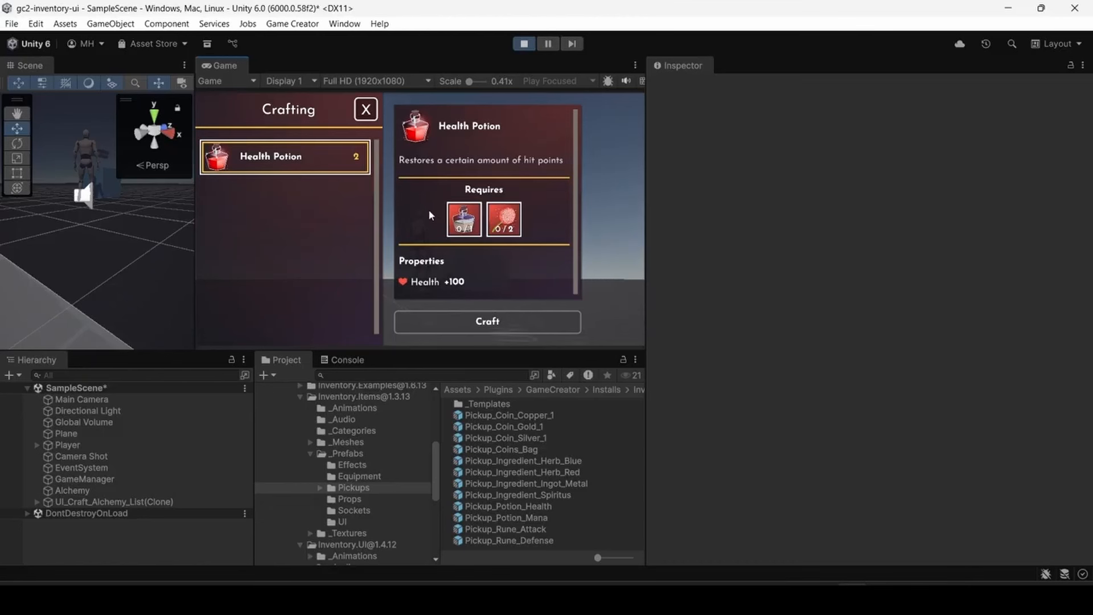
- Close the crafting UI, view the Health Potion's details in the player's inventory, and end the play-test
click(366, 112)
key(i)
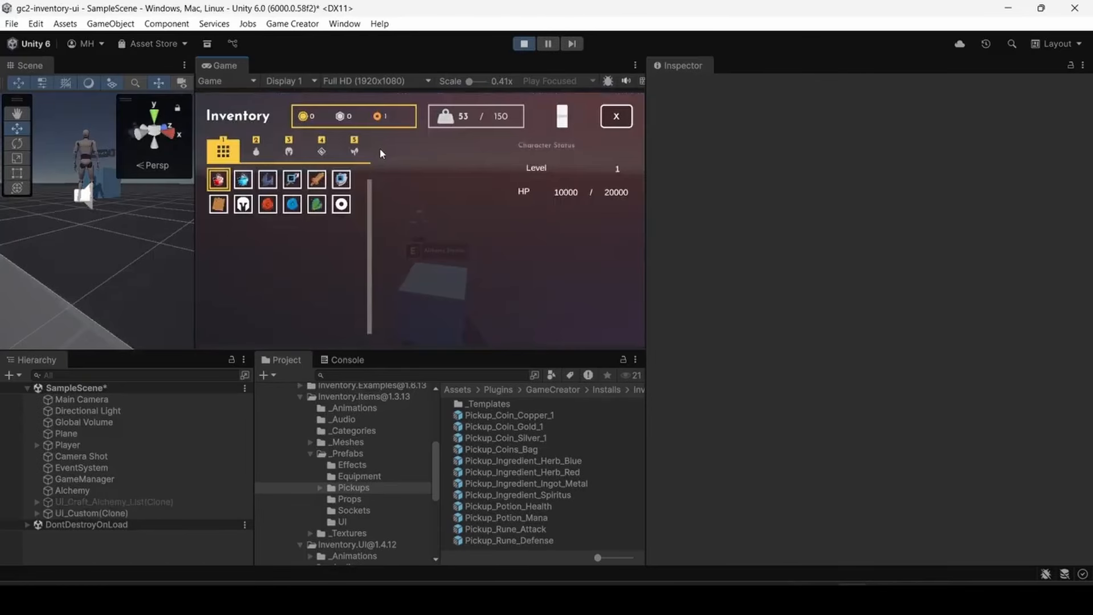
click(218, 180)
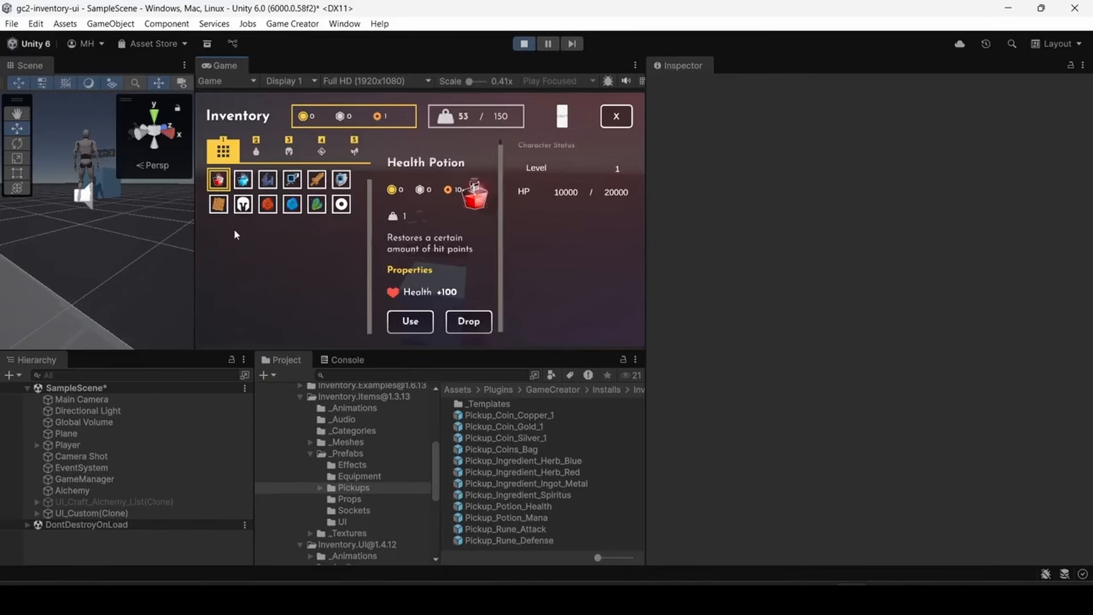
click(616, 118)
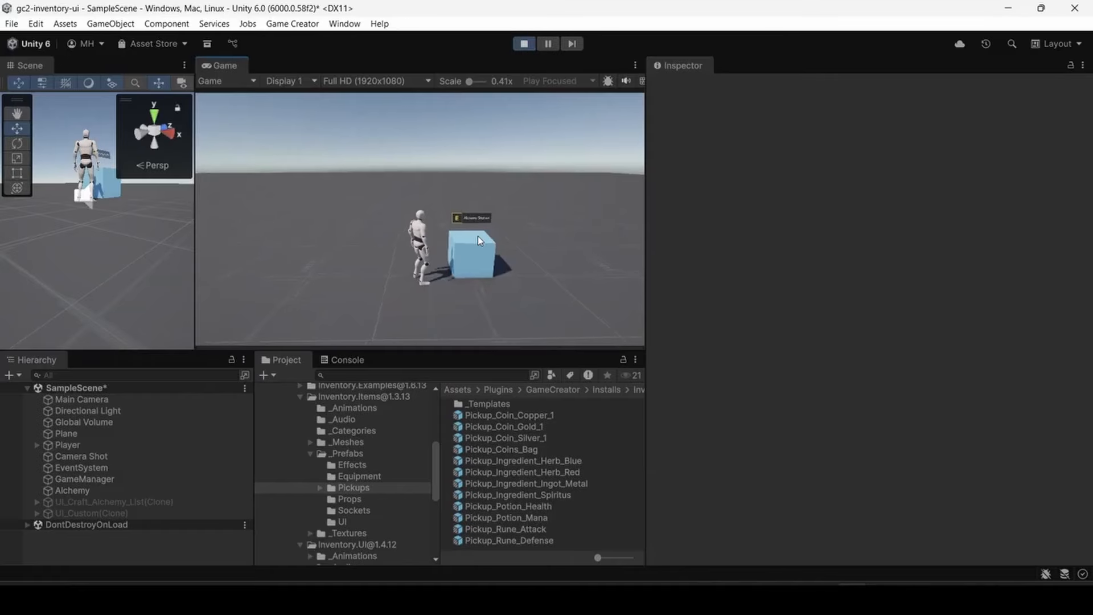
key(w)
key(ctrl+p)
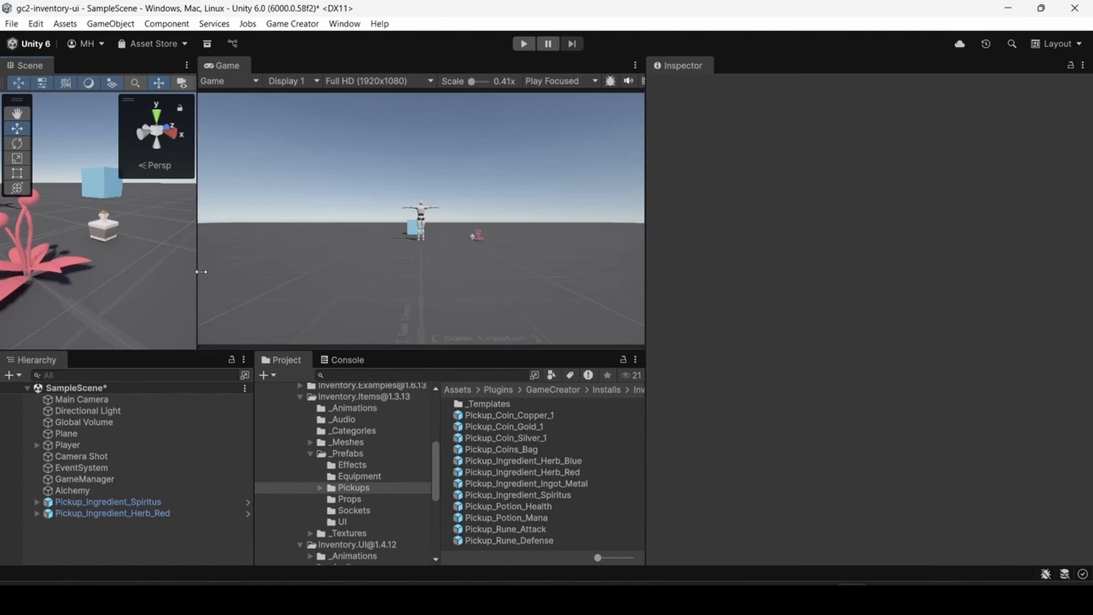
- Duplicate the Alchemy station cube and move the copy to about X 3.15, Z 4.34
drag(195, 273, 359, 275)
alt+drag(253, 227, 292, 310)
scroll(231, 289, down, 3)
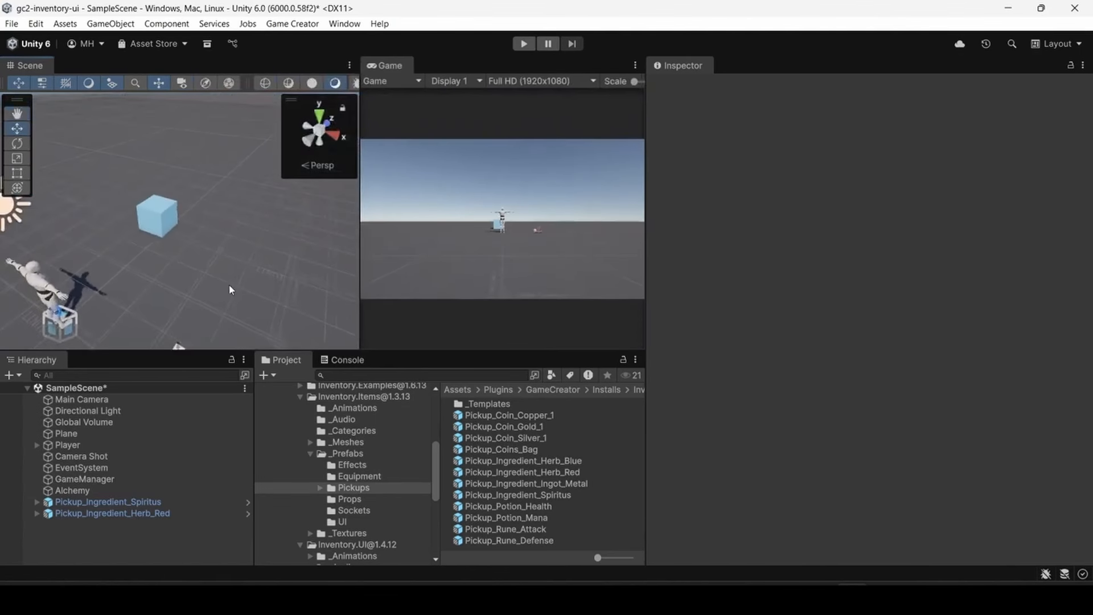
click(157, 217)
key(ctrl+d)
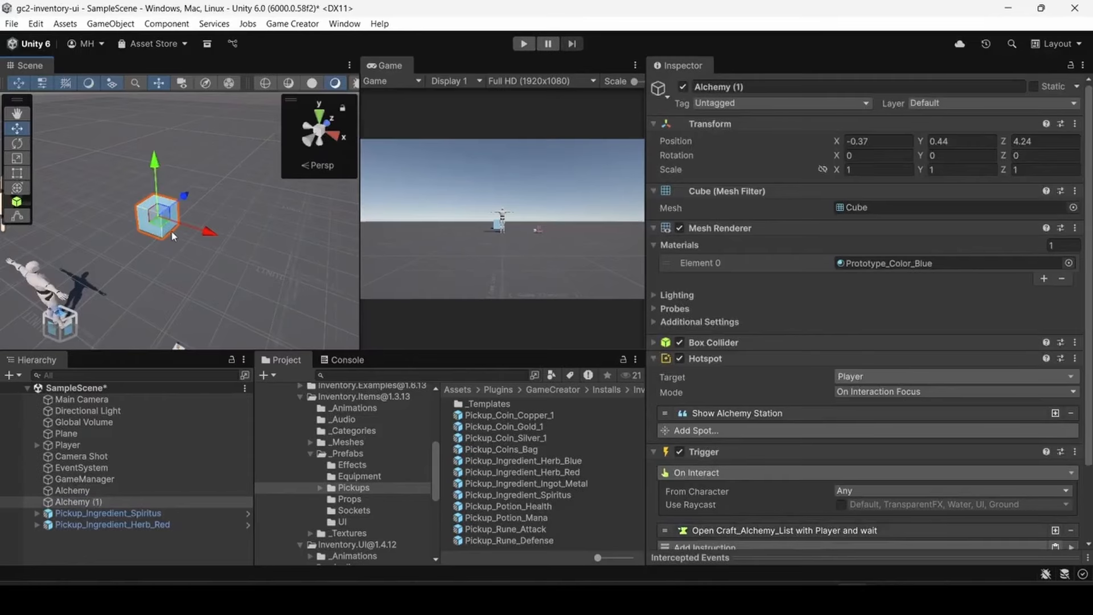
drag(167, 229, 267, 262)
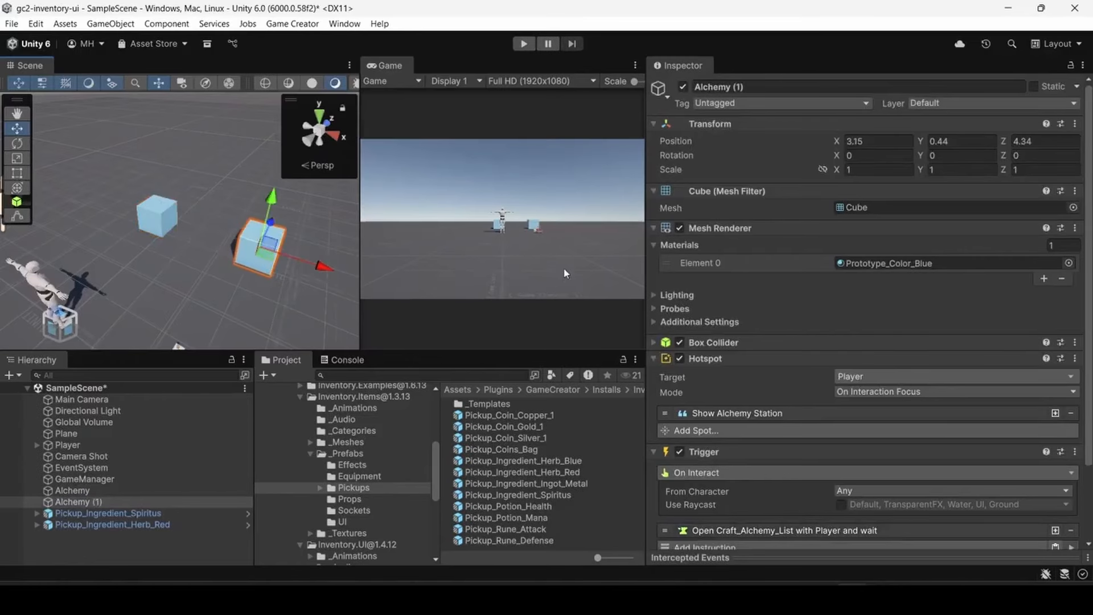
- Assign the Prototype_Color_Red material to the duplicated cube and set its hotspot text to "Deconstruction Station"
click(1068, 262)
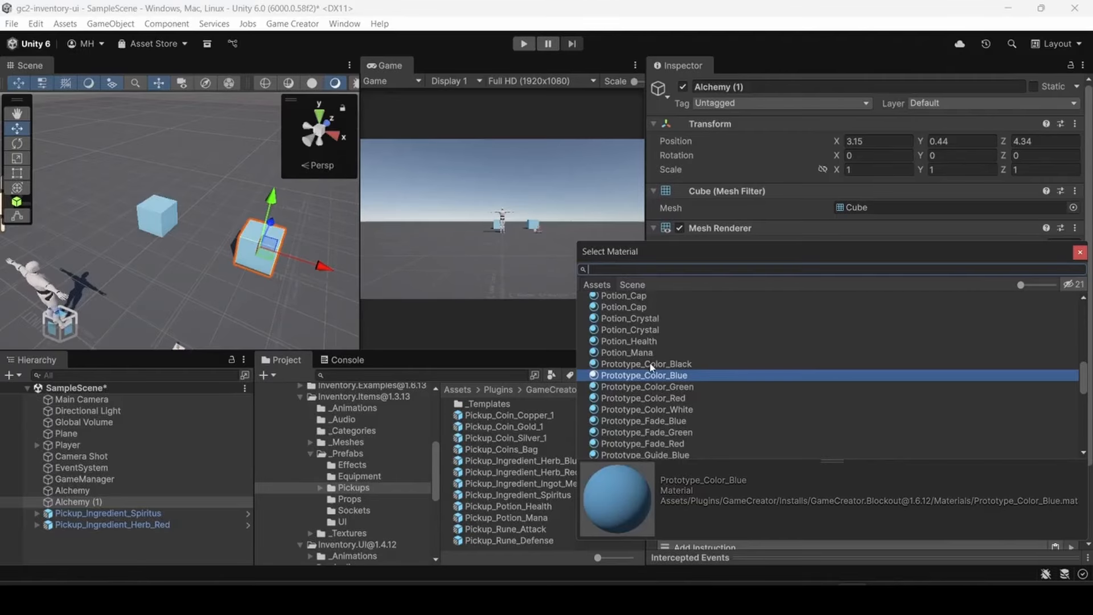
double_click(649, 398)
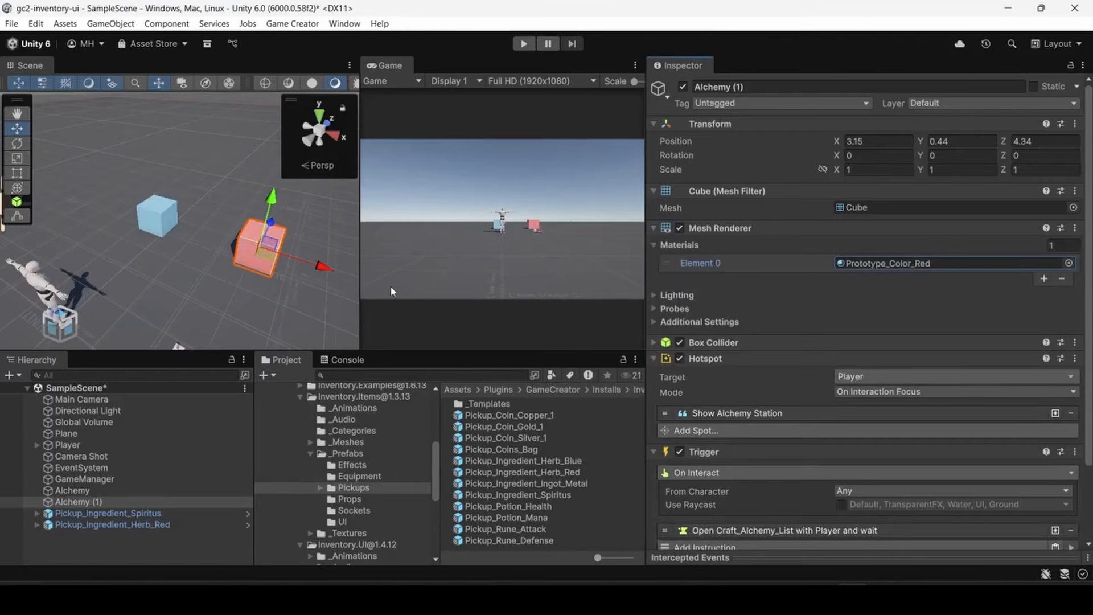
scroll(760, 345, down, 3)
click(756, 324)
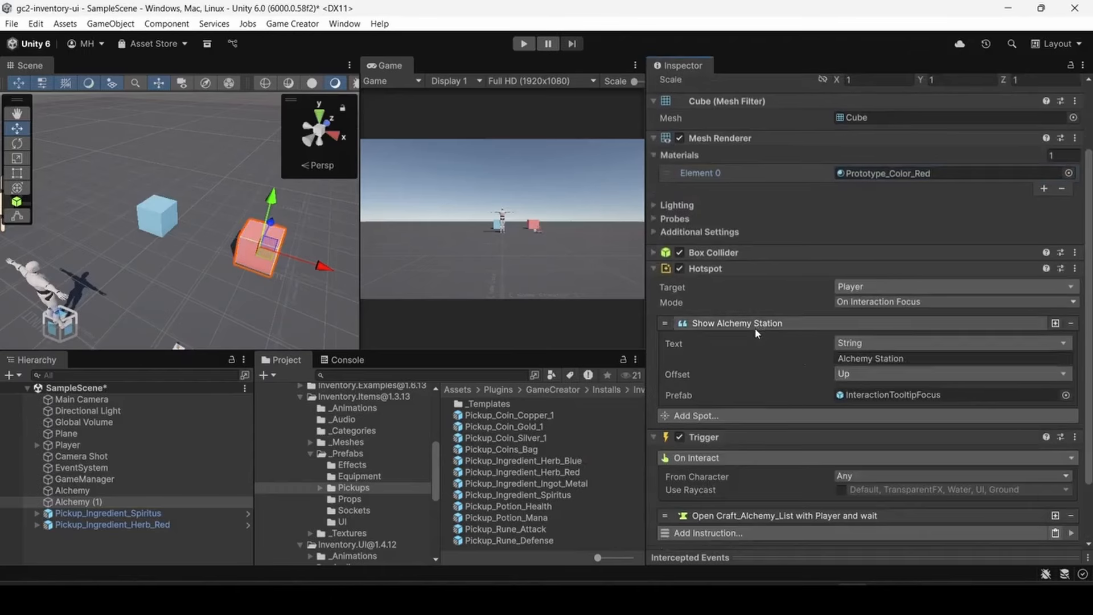
double_click(851, 357)
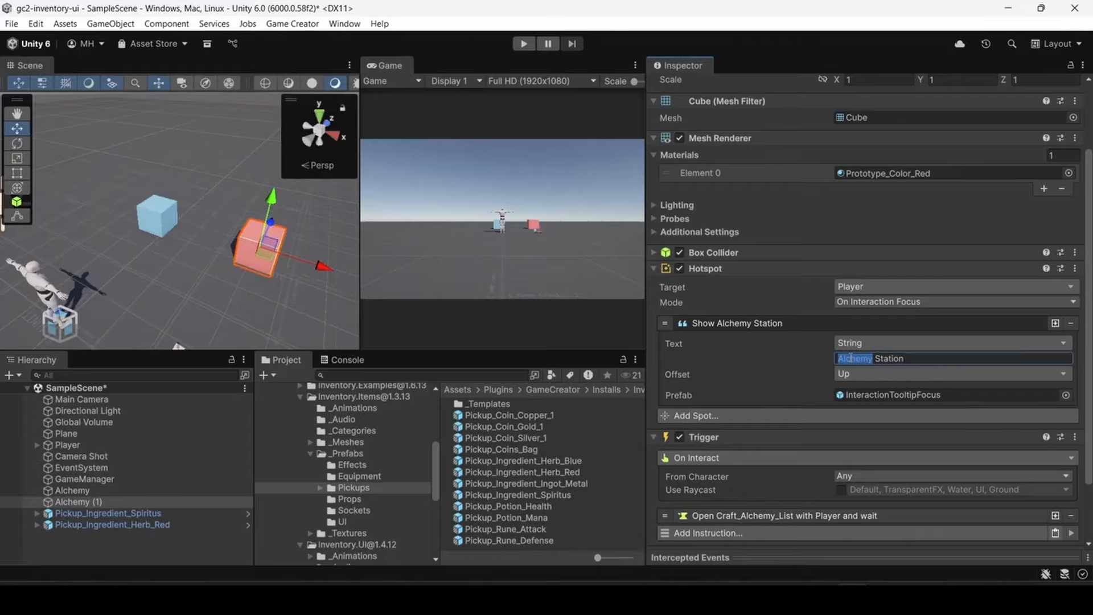
text(Decons)
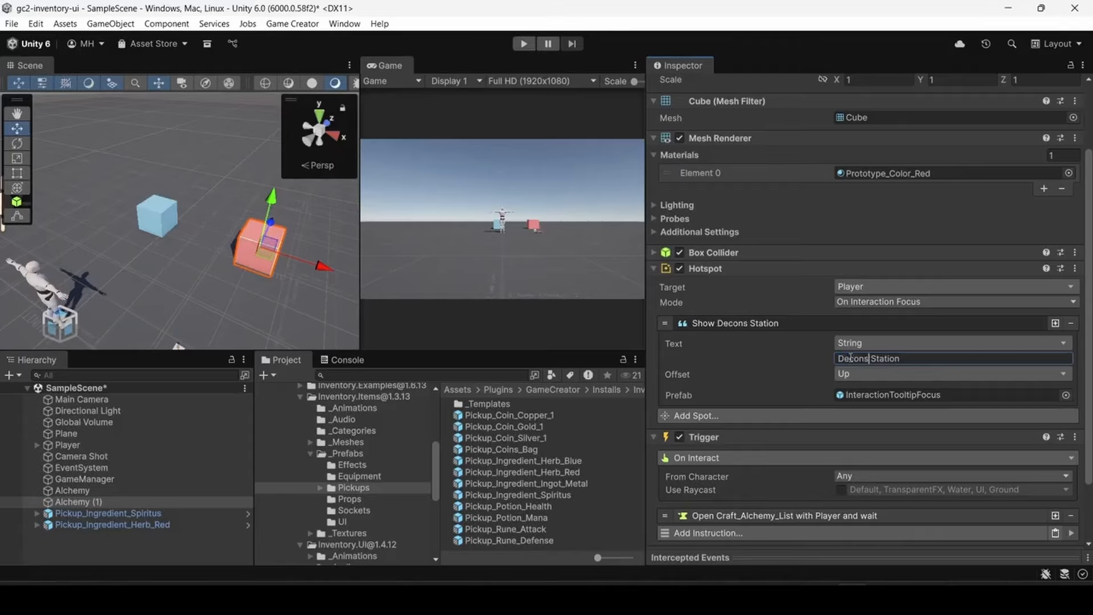
text(truction)
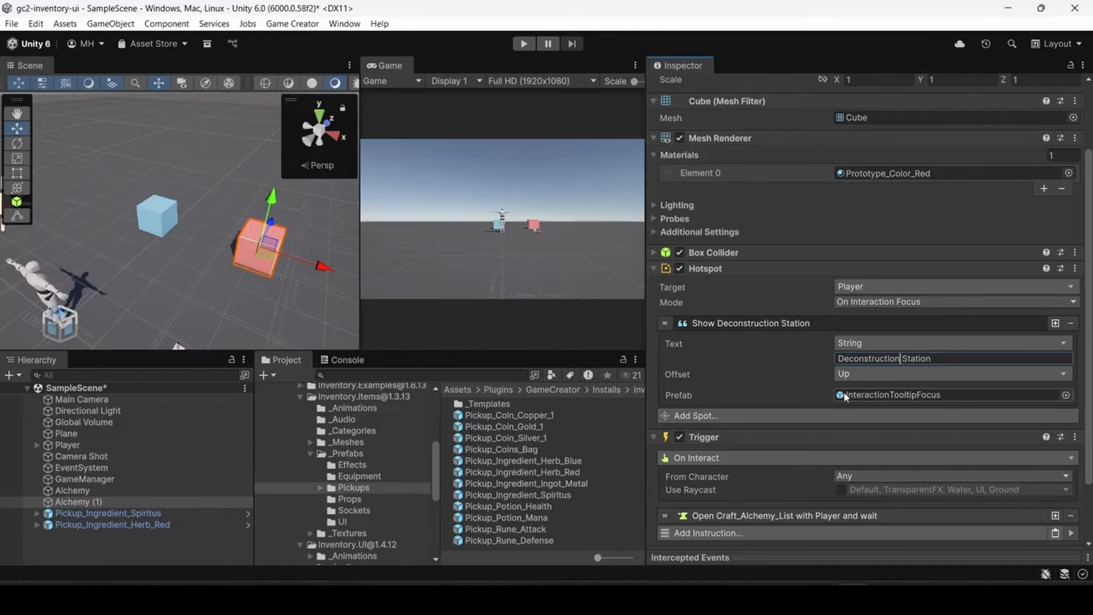
- Set the red station's trigger instruction to the Dismantle_Workbench_List tinker skin and clear its item filter
scroll(799, 376, down, 3)
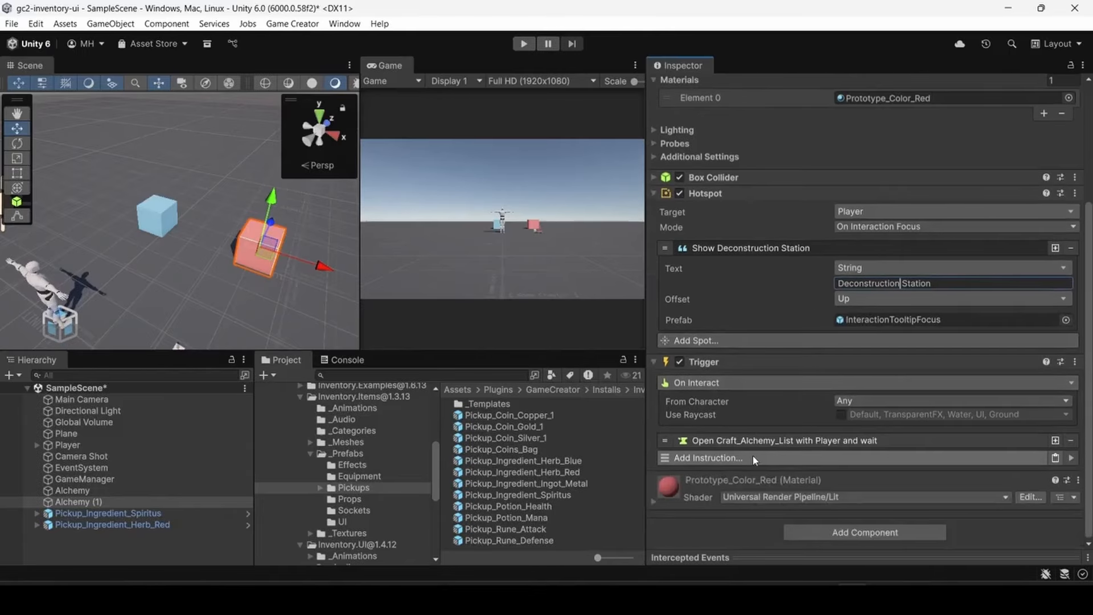
click(753, 440)
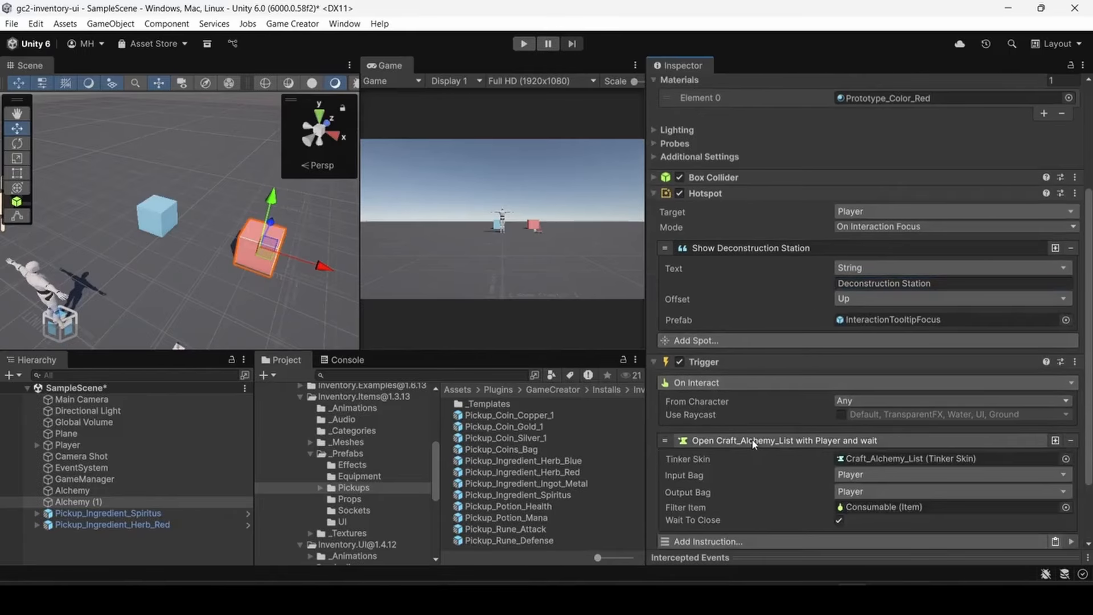
click(1065, 458)
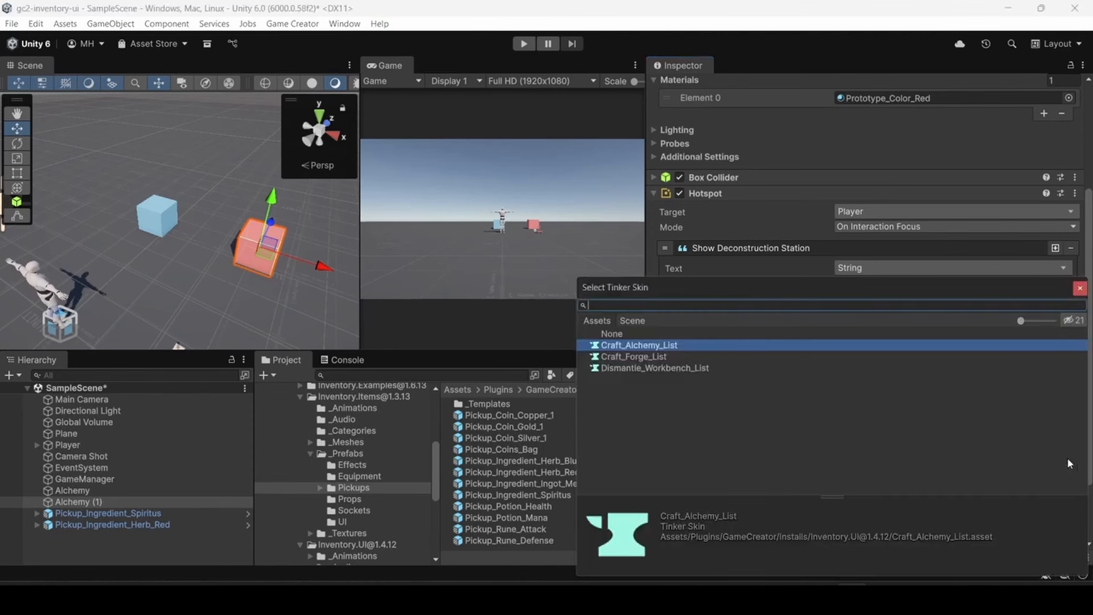
double_click(646, 369)
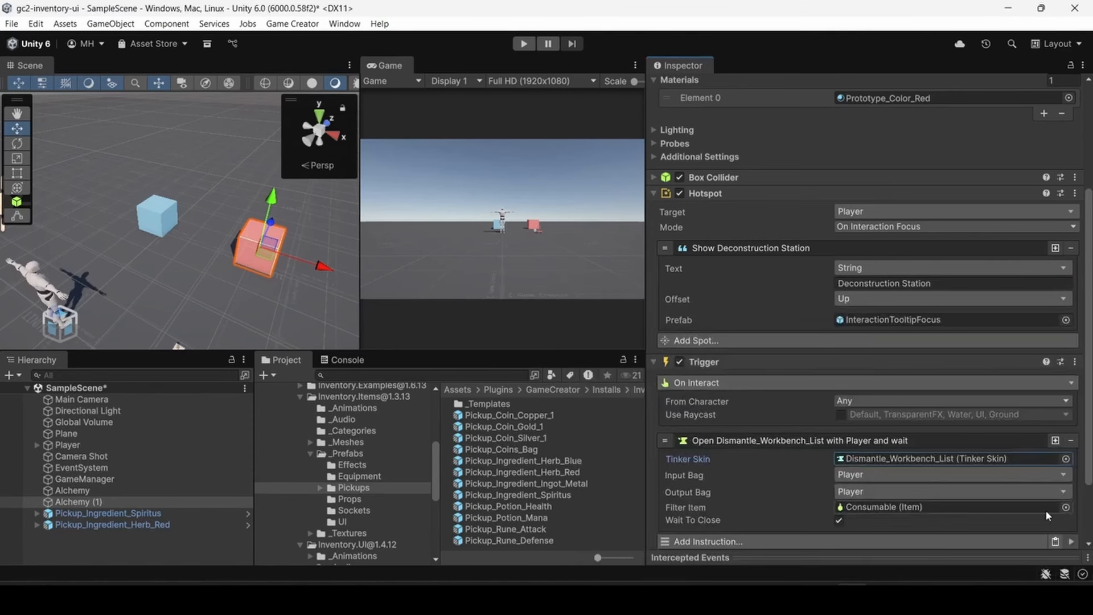
click(1026, 506)
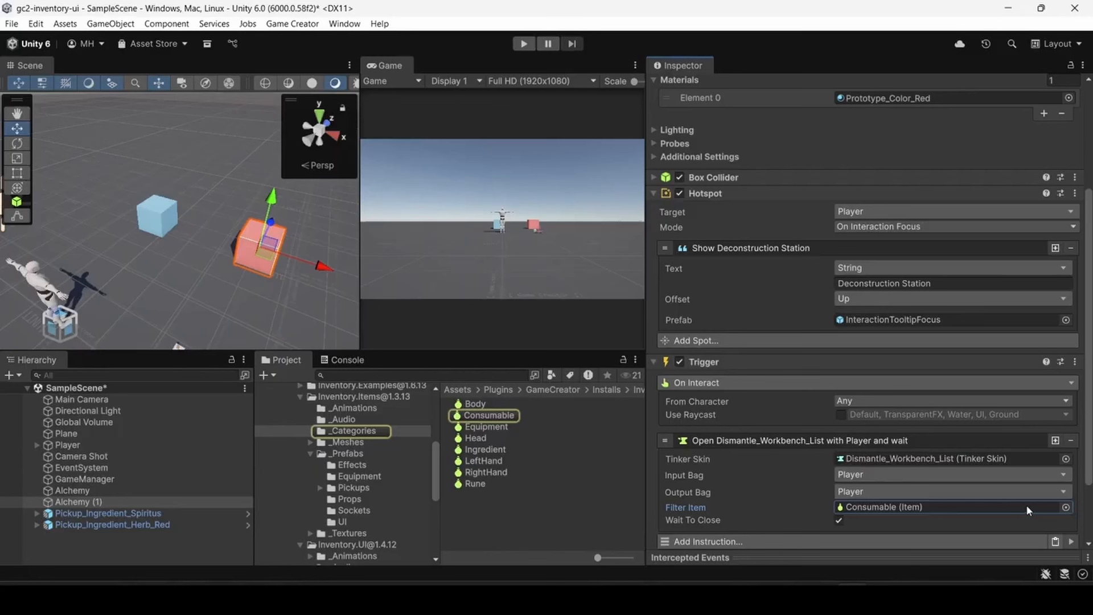
key(Delete)
scroll(734, 435, down, 3)
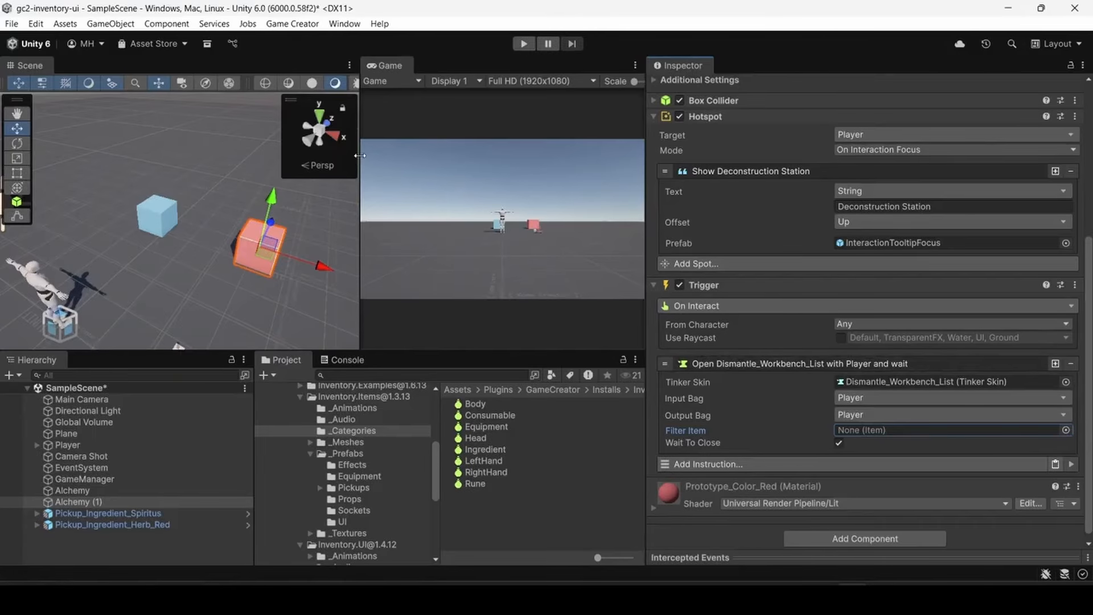
drag(360, 159, 176, 167)
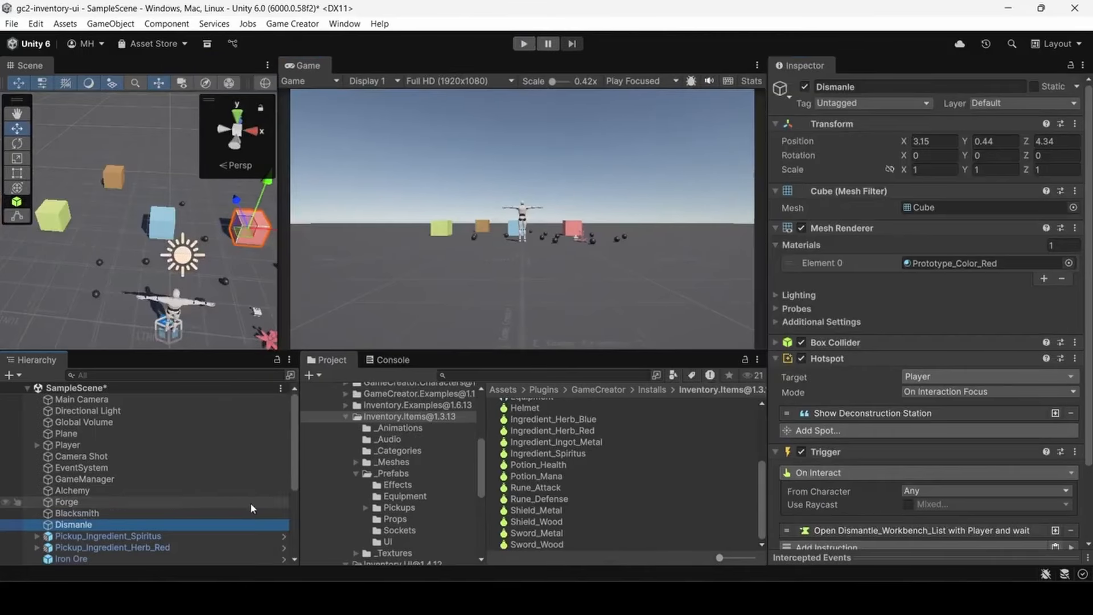
- Trace the dismantle station's tinker skin to its UI_Dismantle_Workbench_List prefab and open that prefab for editing
scroll(836, 458, down, 3)
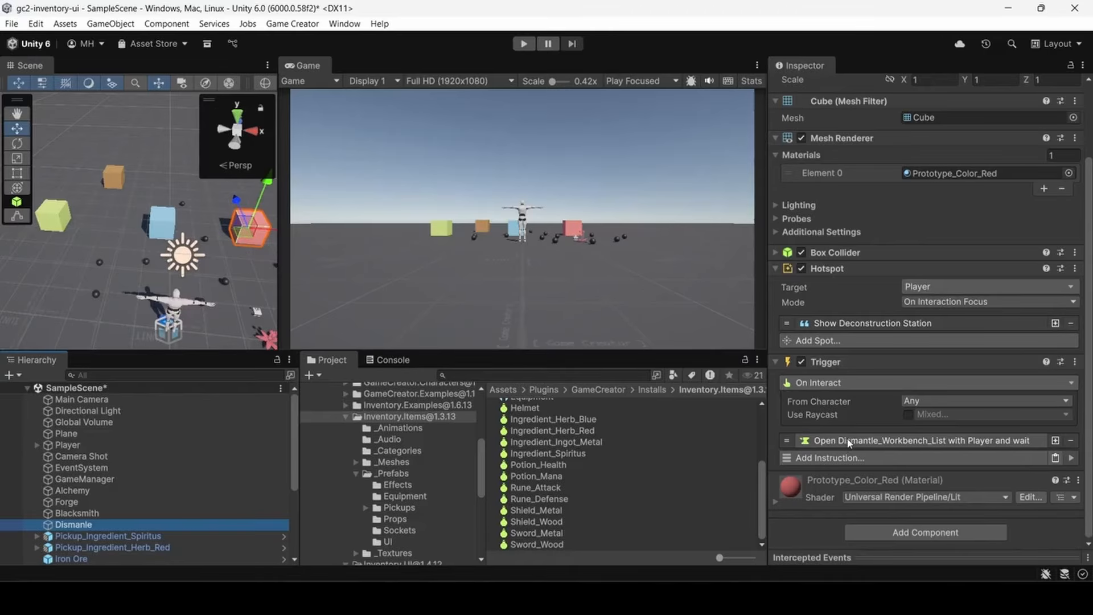
click(848, 441)
click(931, 461)
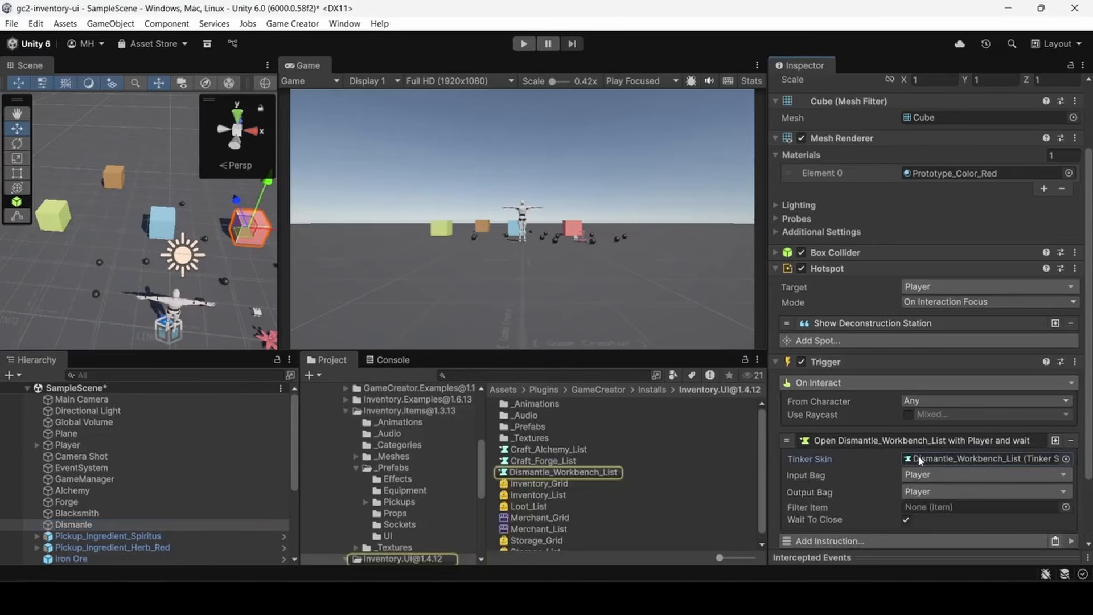
click(540, 476)
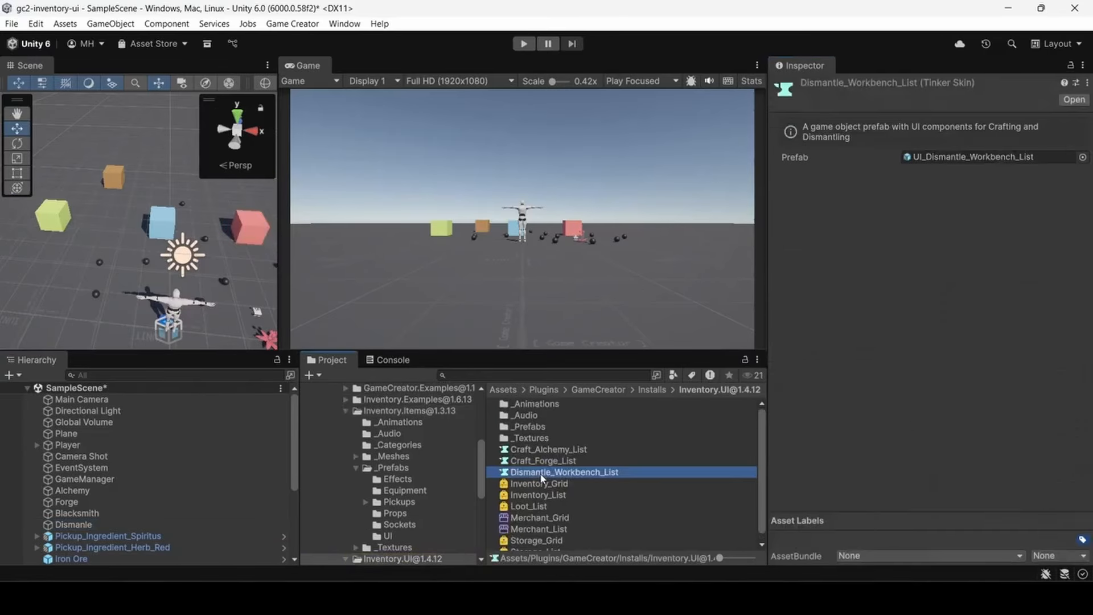
click(951, 154)
double_click(551, 542)
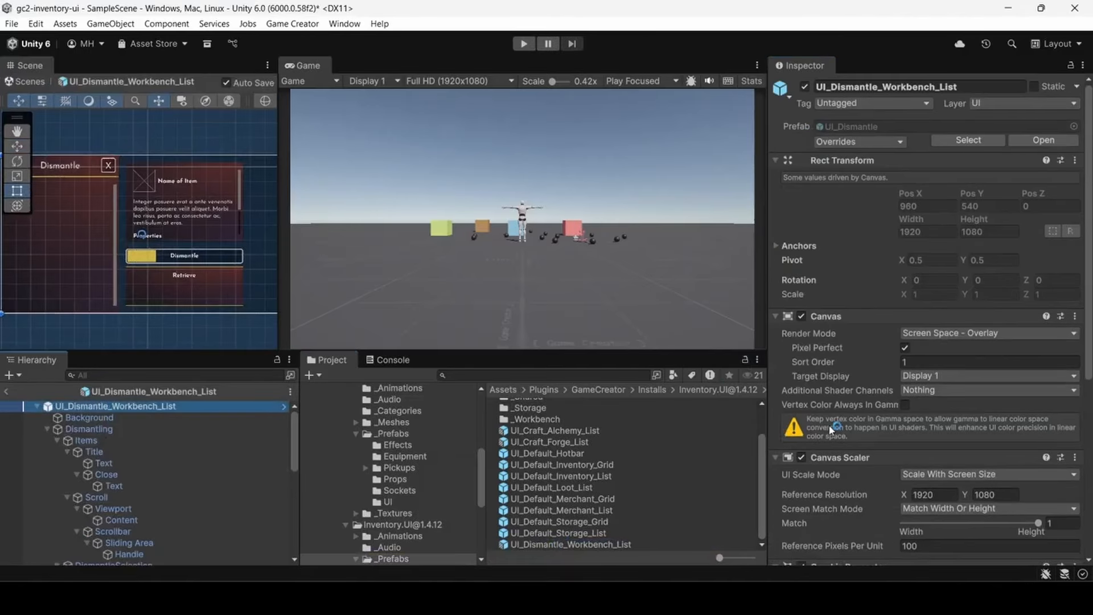
- Follow the Selected UI reference under the Tinker UI's Dismantle Items and select the DismantleSelection object
scroll(836, 429, down, 5)
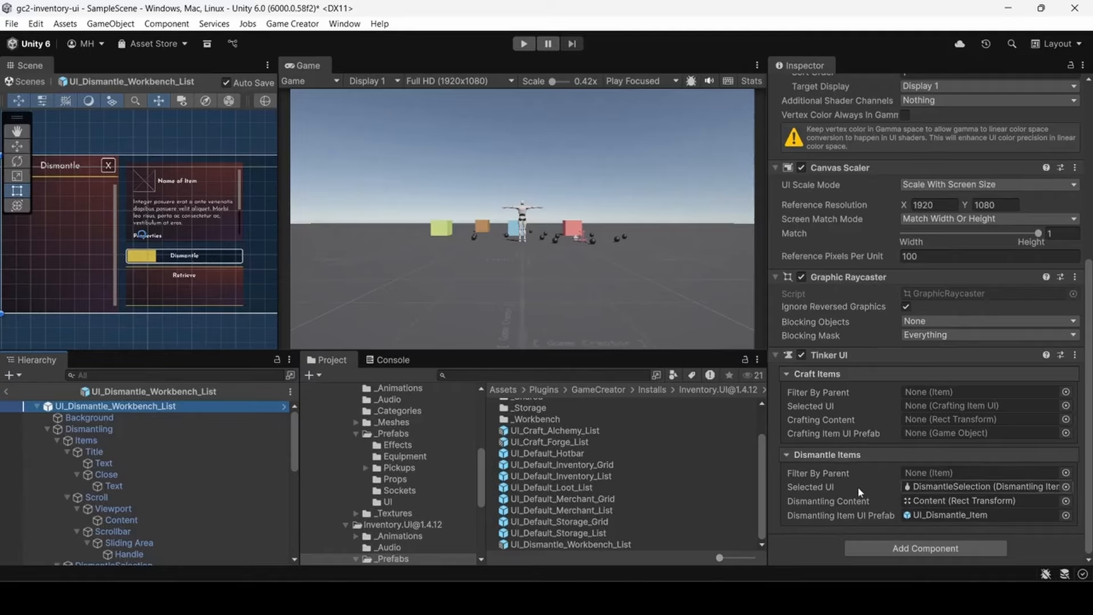
click(939, 489)
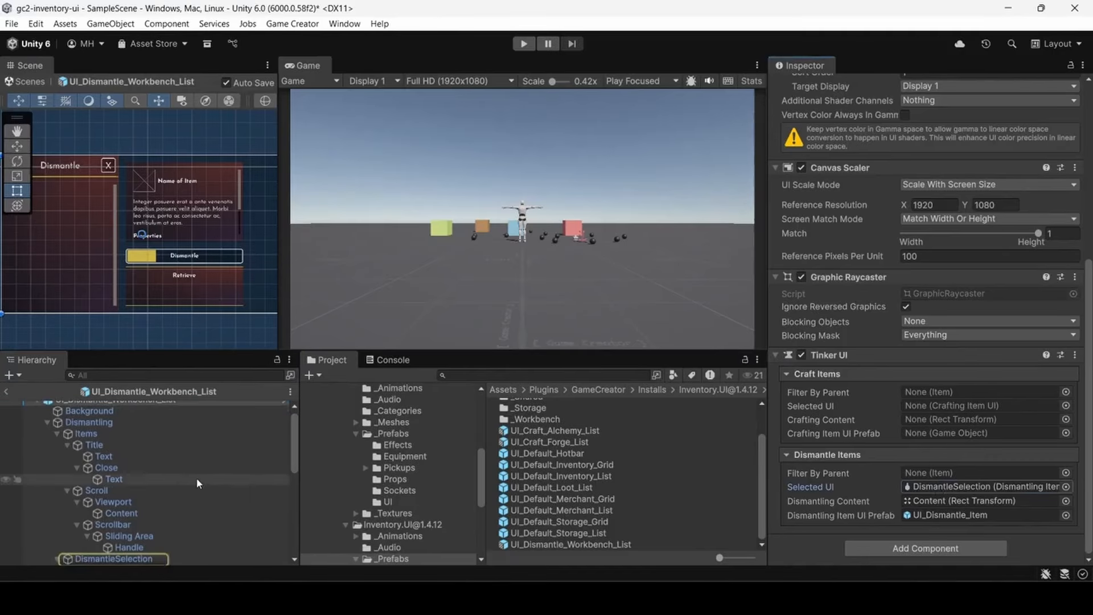
click(115, 559)
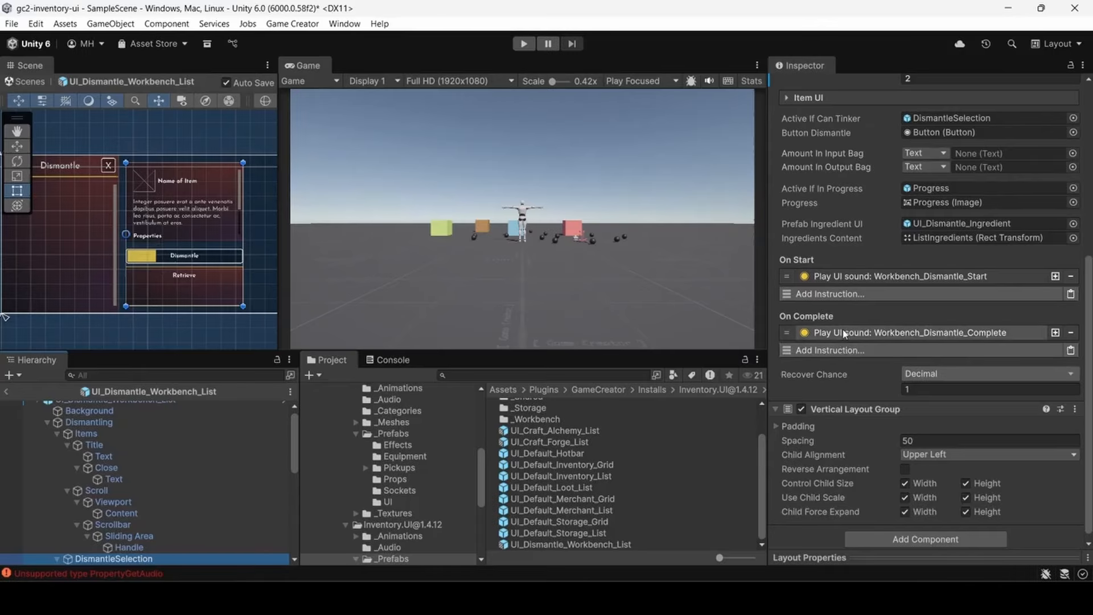
- Review DismantleSelection's Dismantling Item UI settings and locate its Button Dismantle and Active If Can Tinker references
scroll(843, 322, up, 5)
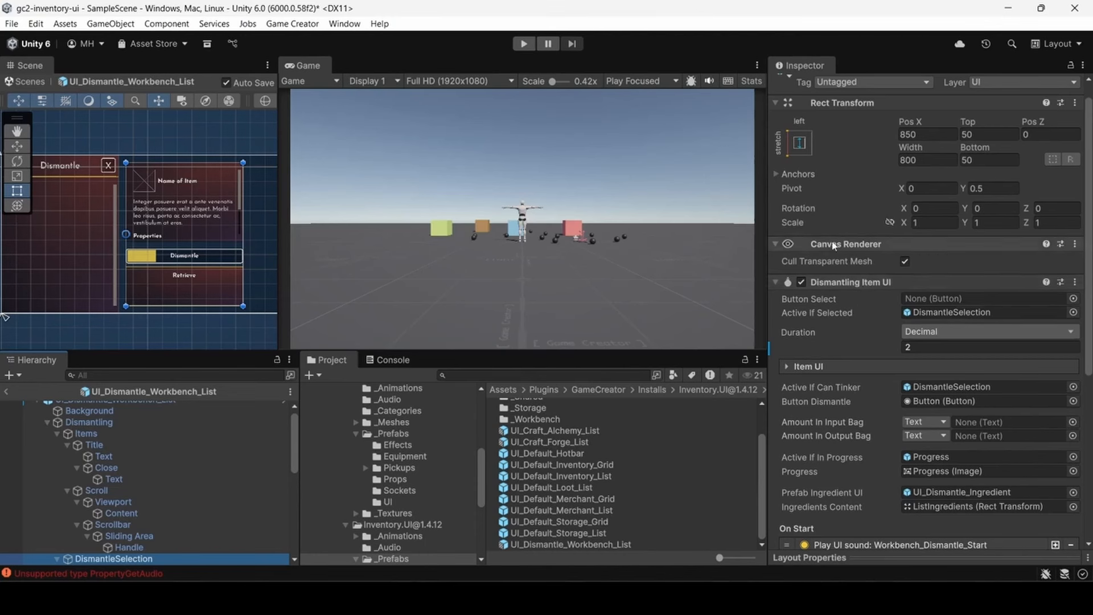
scroll(837, 274, down, 5)
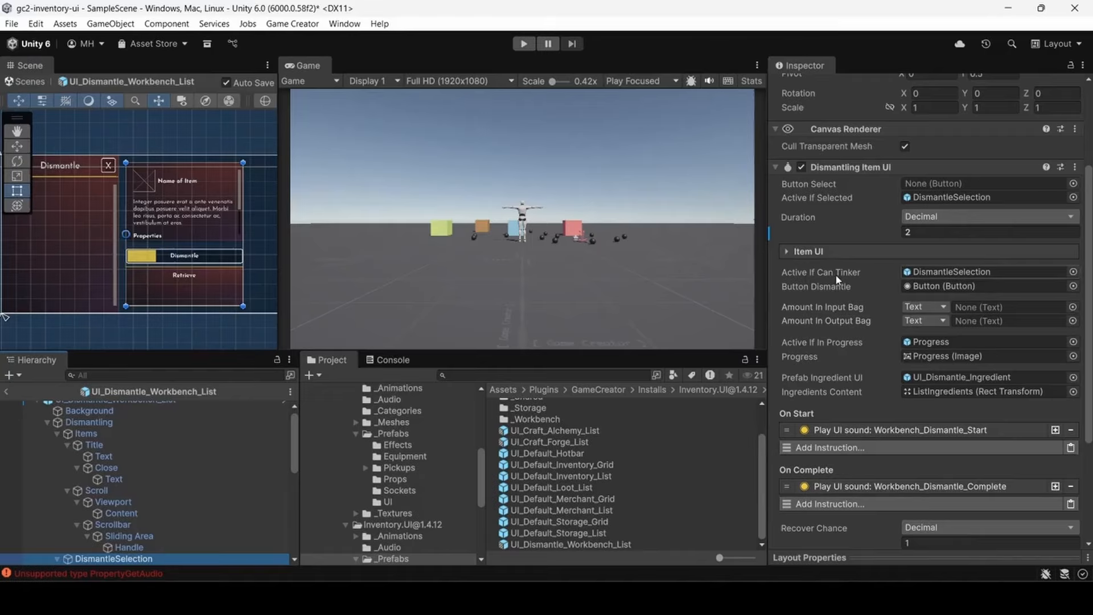
click(933, 287)
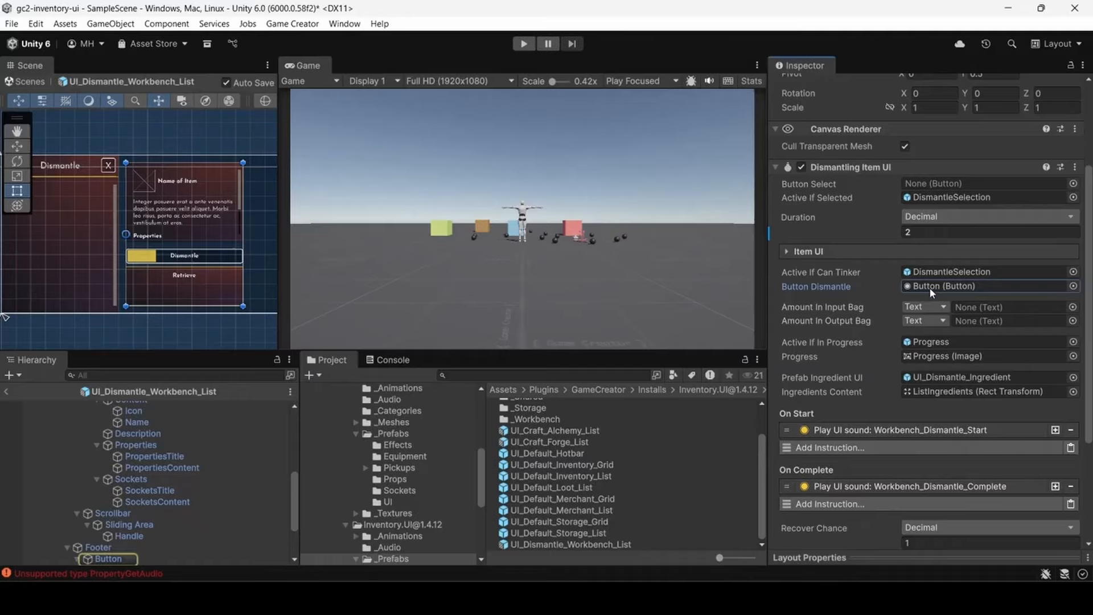
click(965, 274)
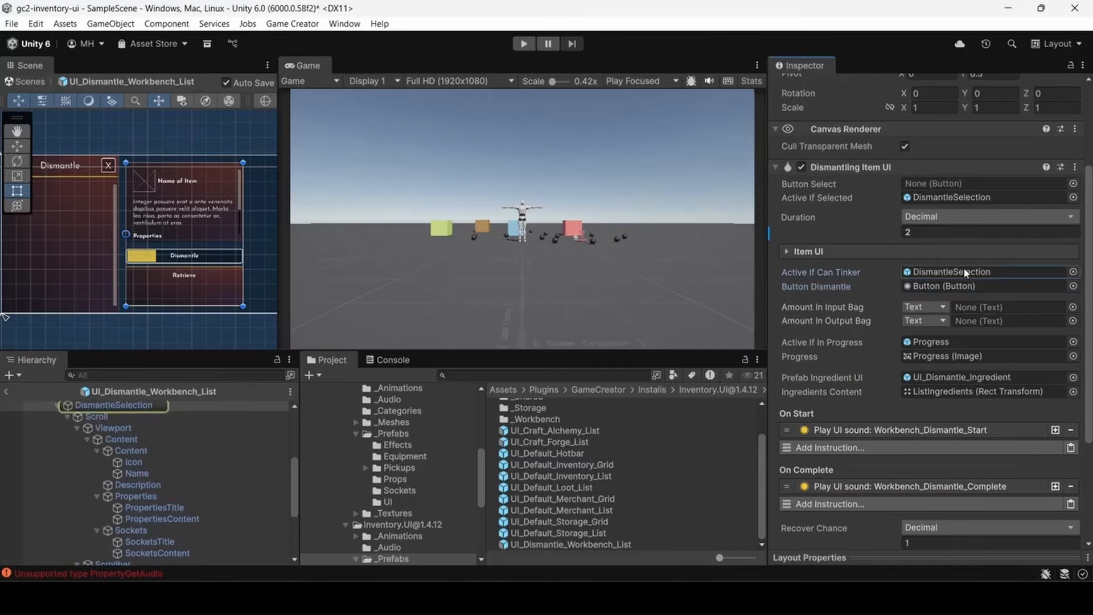
click(135, 411)
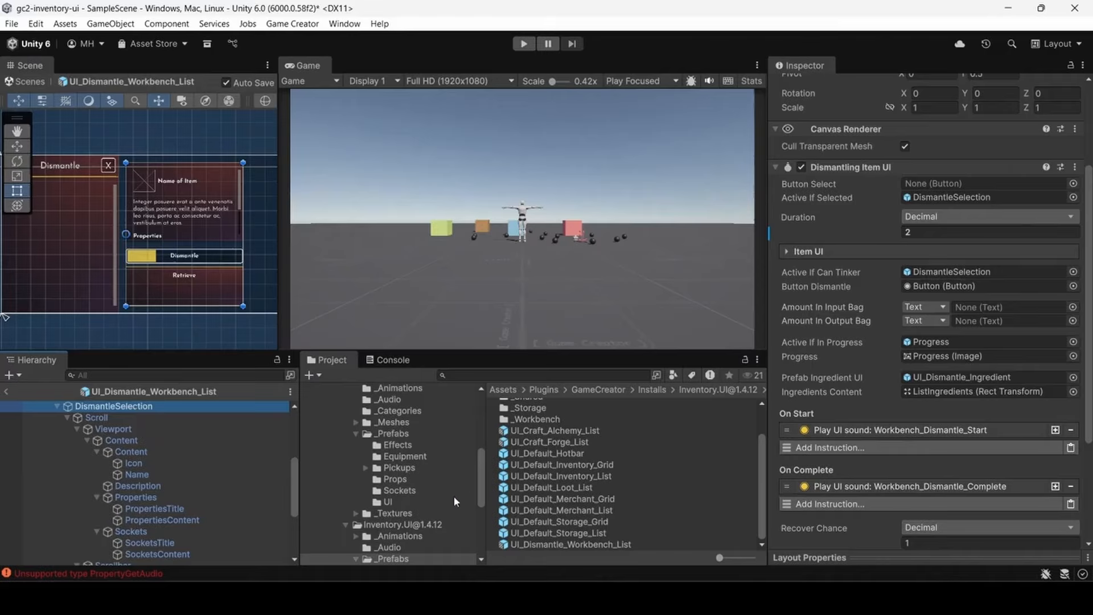
- Locate the objects referenced by Active If In Progress and Prefab Ingredient UI on DismantleSelection
scroll(910, 324, up, 5)
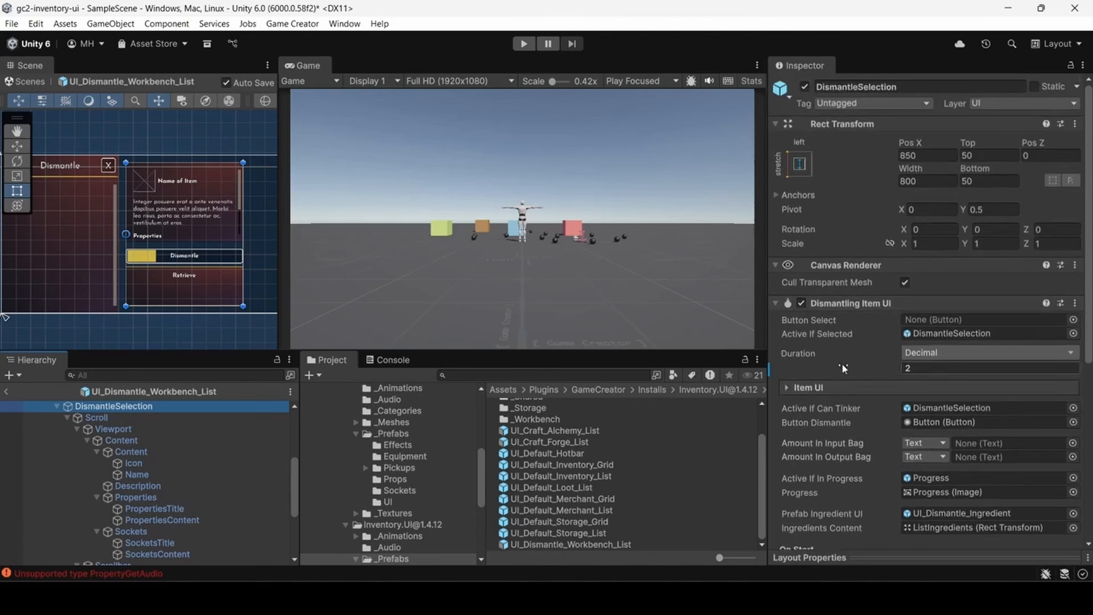
scroll(847, 415, down, 5)
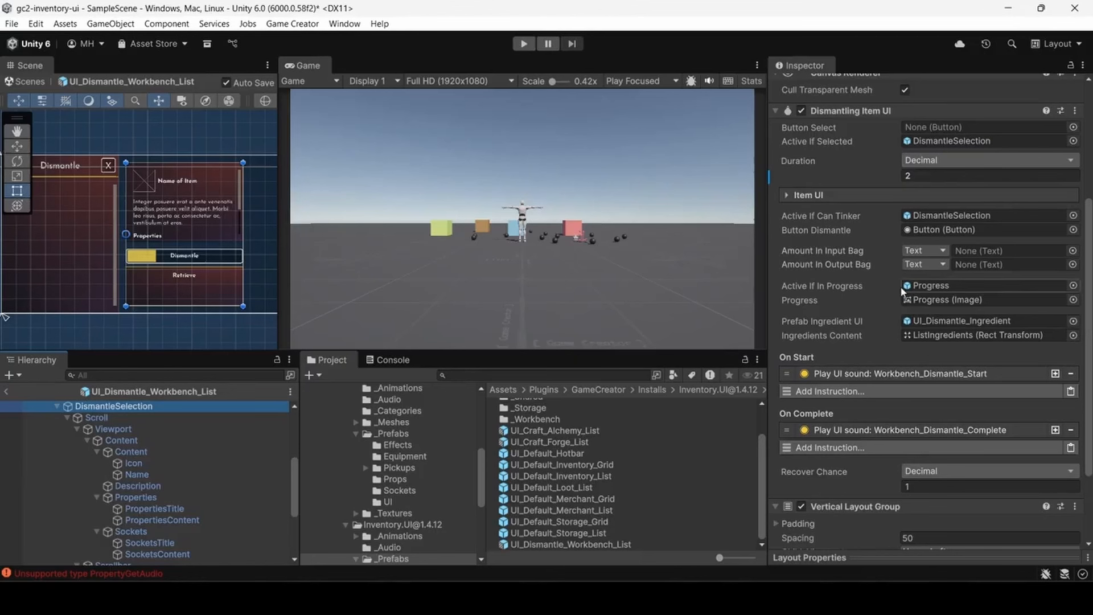
click(925, 286)
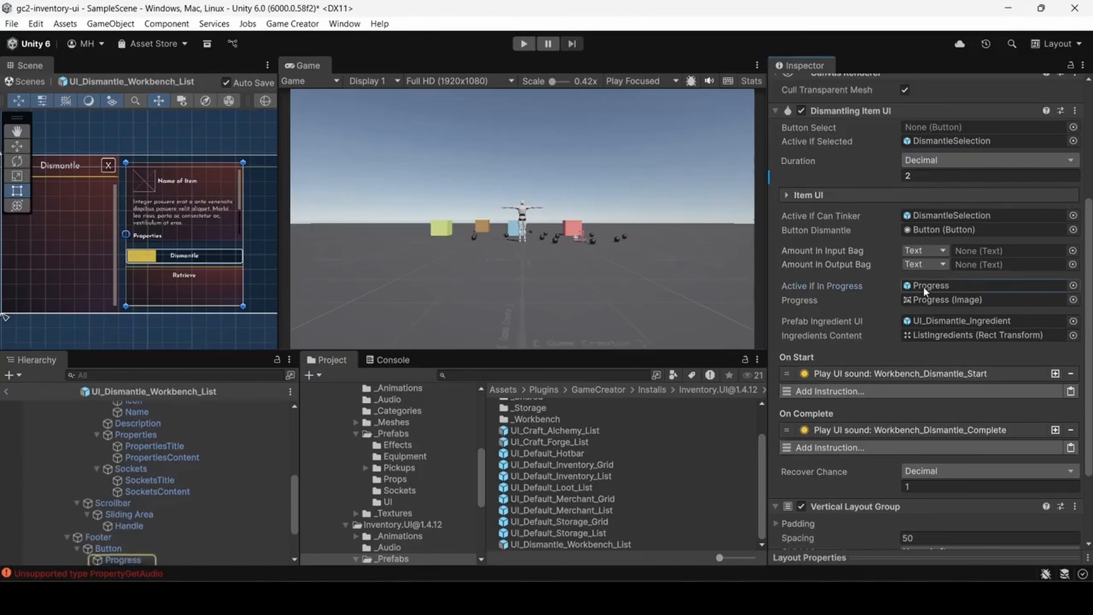
click(929, 322)
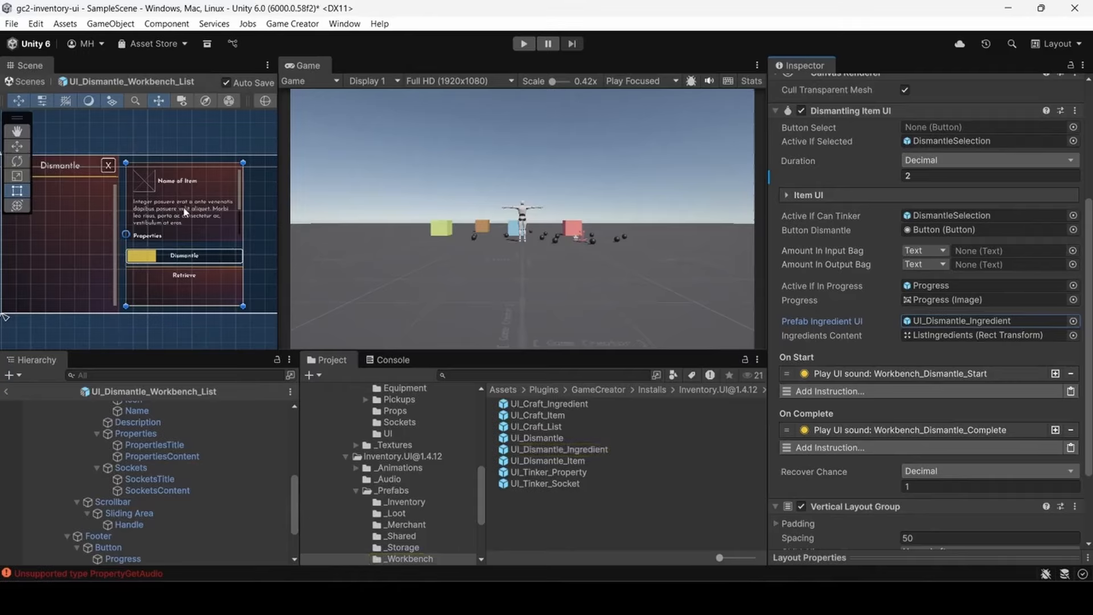
scroll(862, 322, down, 3)
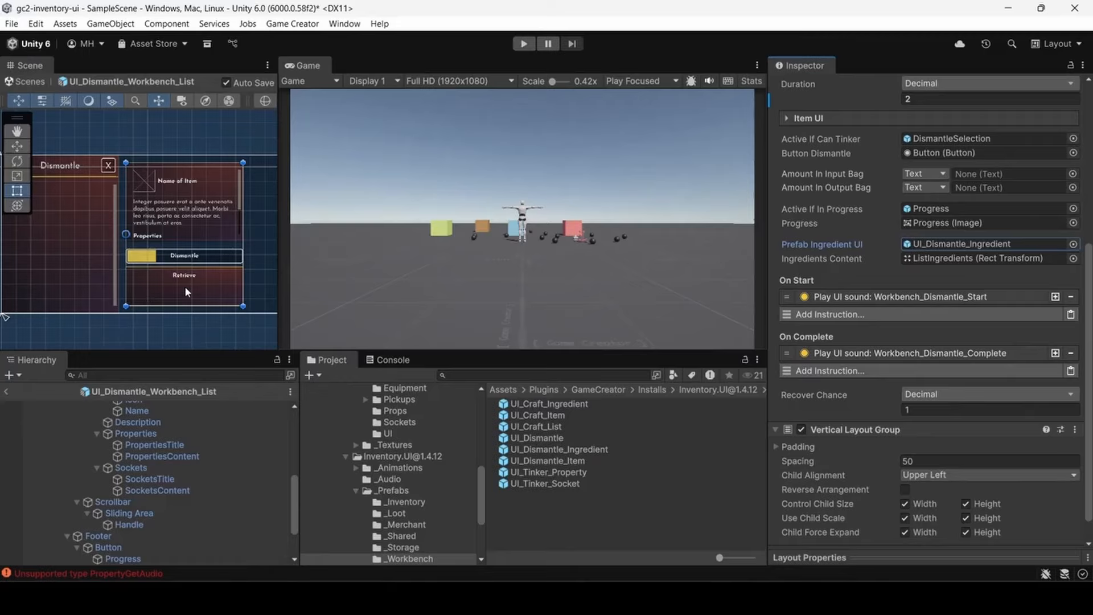
- Set DismantleSelection's Recover Chance to 0.5
scroll(865, 270, down, 1)
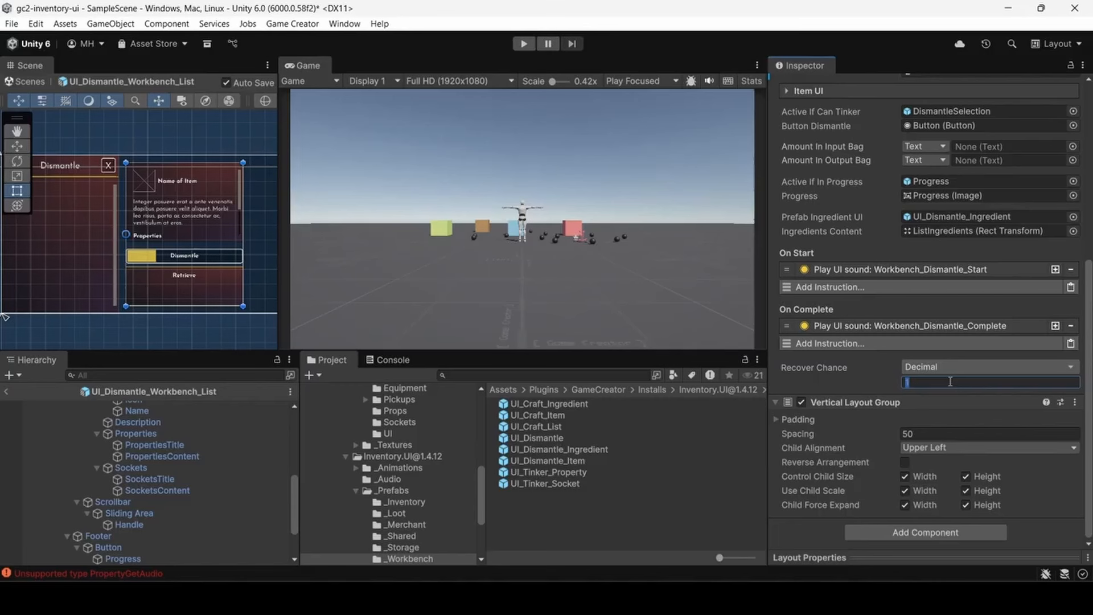
text(.5)
key(Tab)
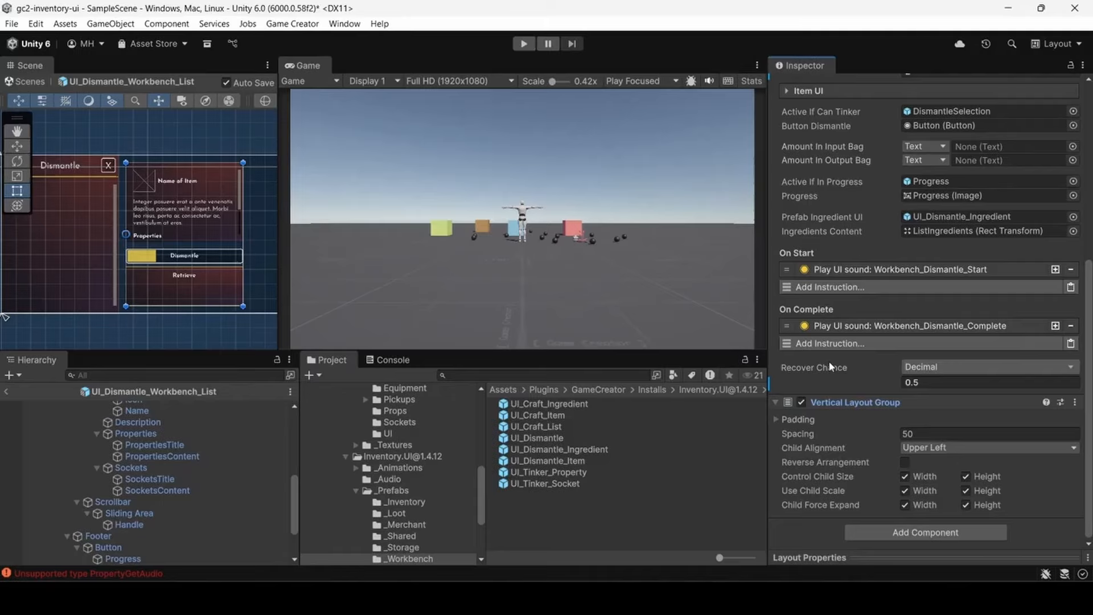
- Change DismantleSelection's Recover Chance from a fixed decimal to the Random Range type
click(908, 366)
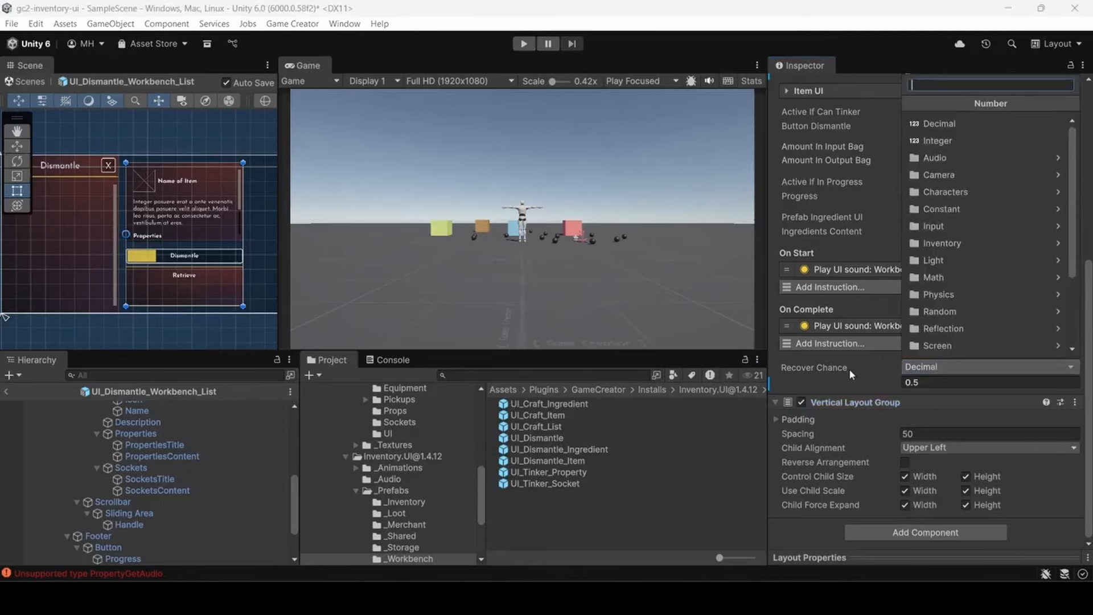
text(ra)
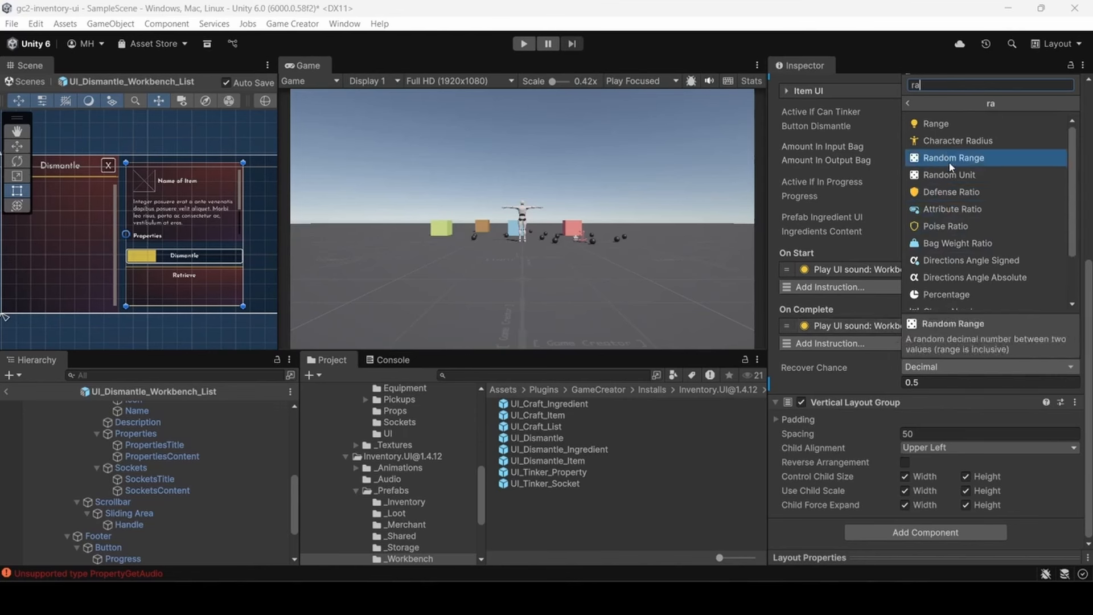
scroll(950, 222, down, 1)
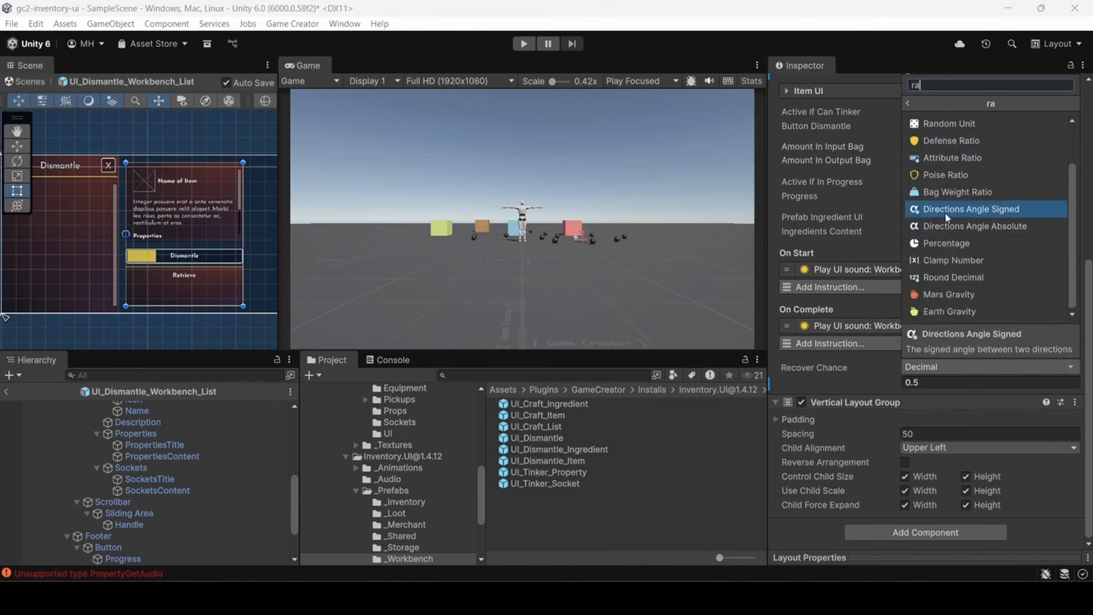
scroll(948, 216, up, 1)
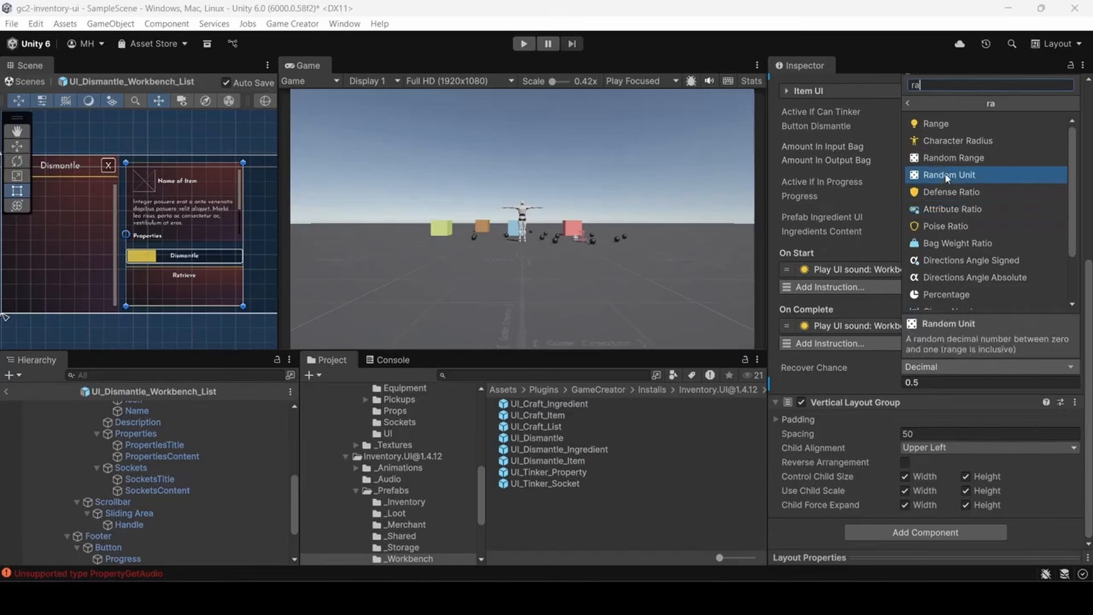
click(943, 157)
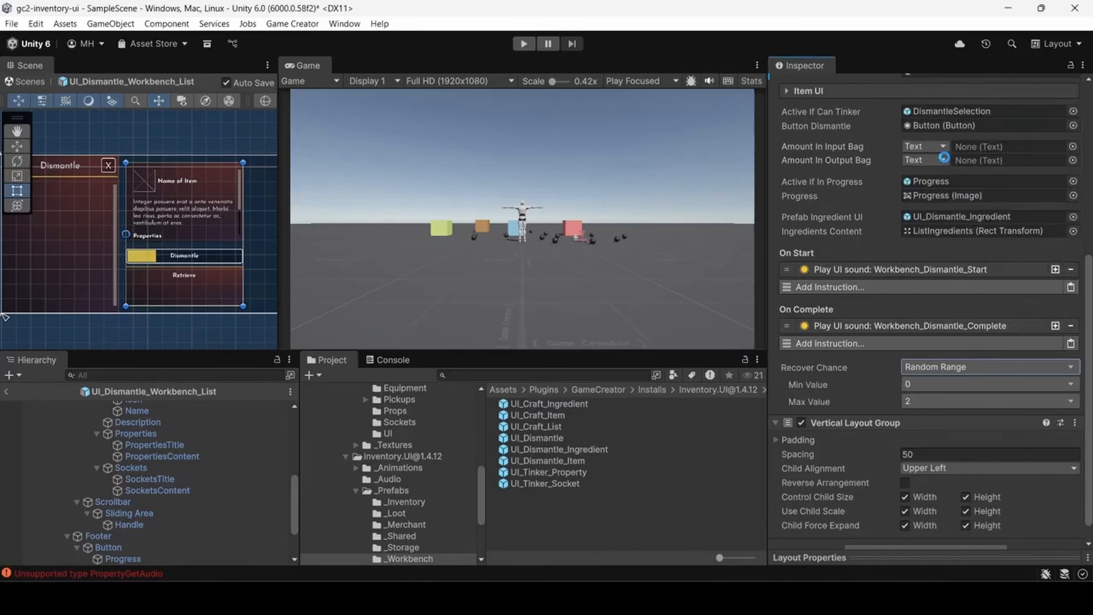
- Set the Max Value of the Recover Chance random range to the Integer type with a value of 1
click(926, 384)
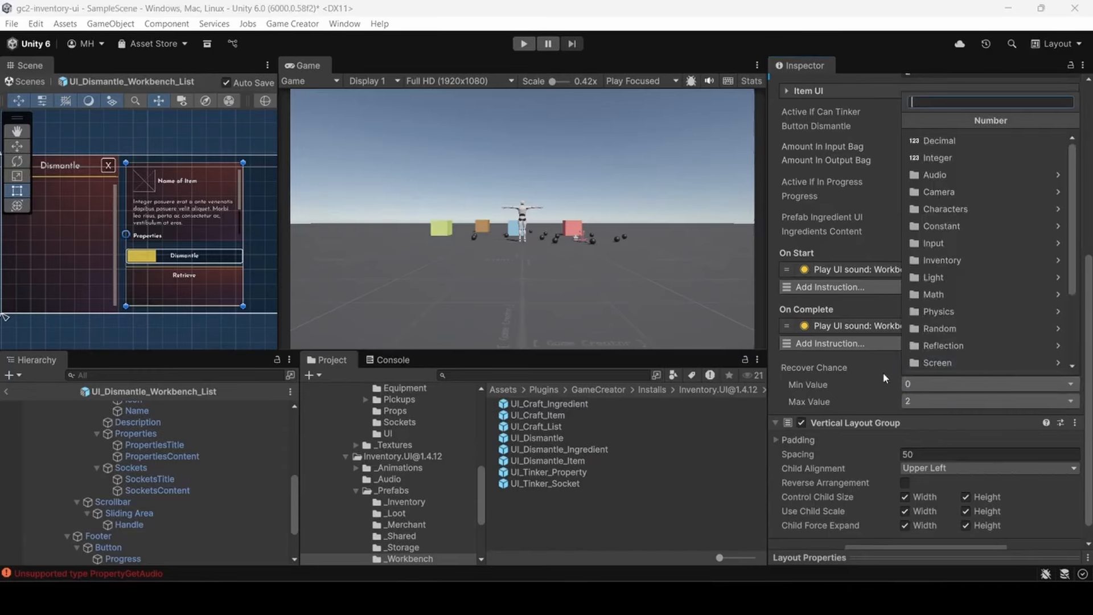
click(910, 402)
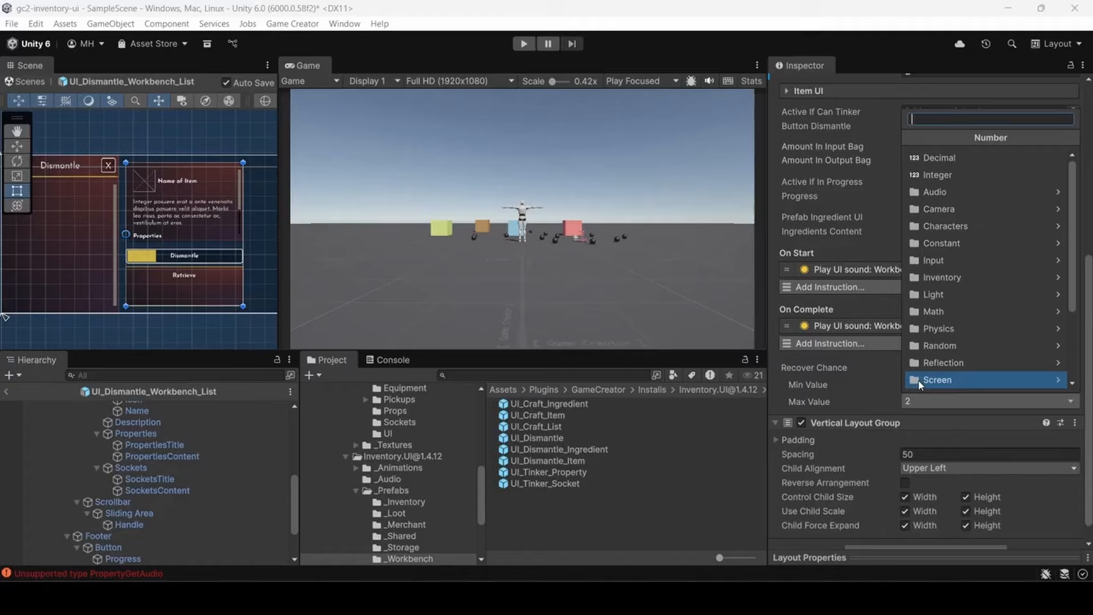
click(941, 176)
click(922, 416)
text(1)
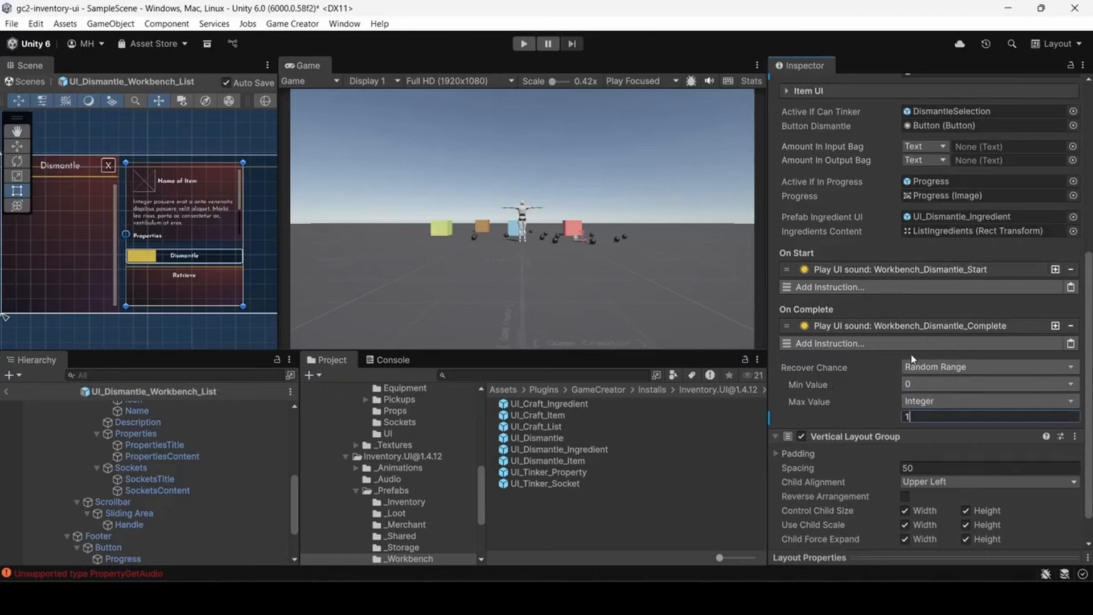
- Set the random range's Max Value to a Decimal of 1 and make its Min Value a Decimal
click(922, 401)
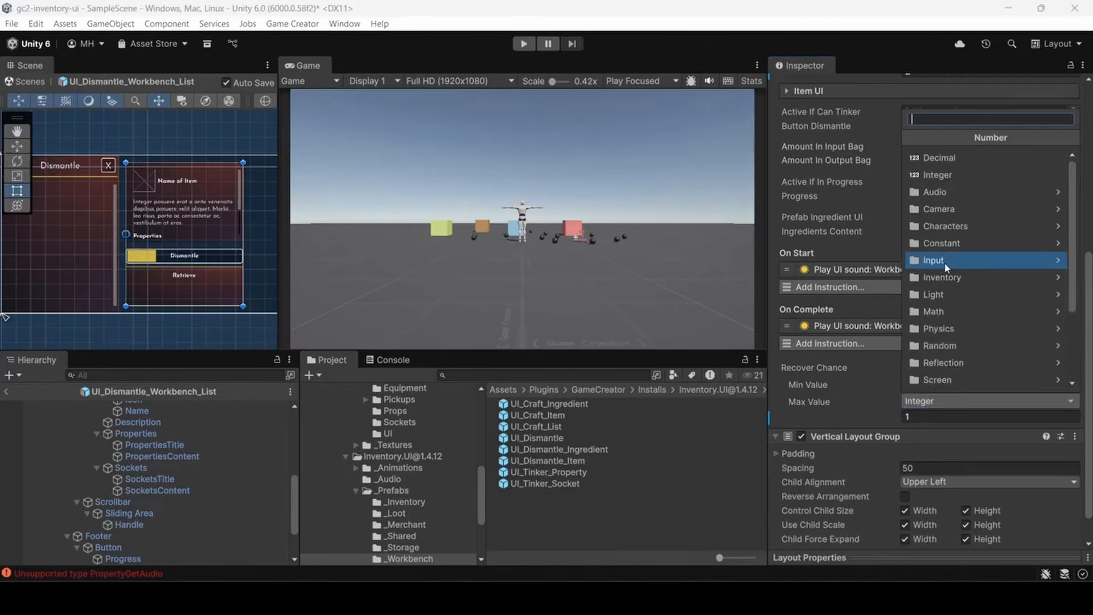
click(942, 161)
click(885, 413)
text(1)
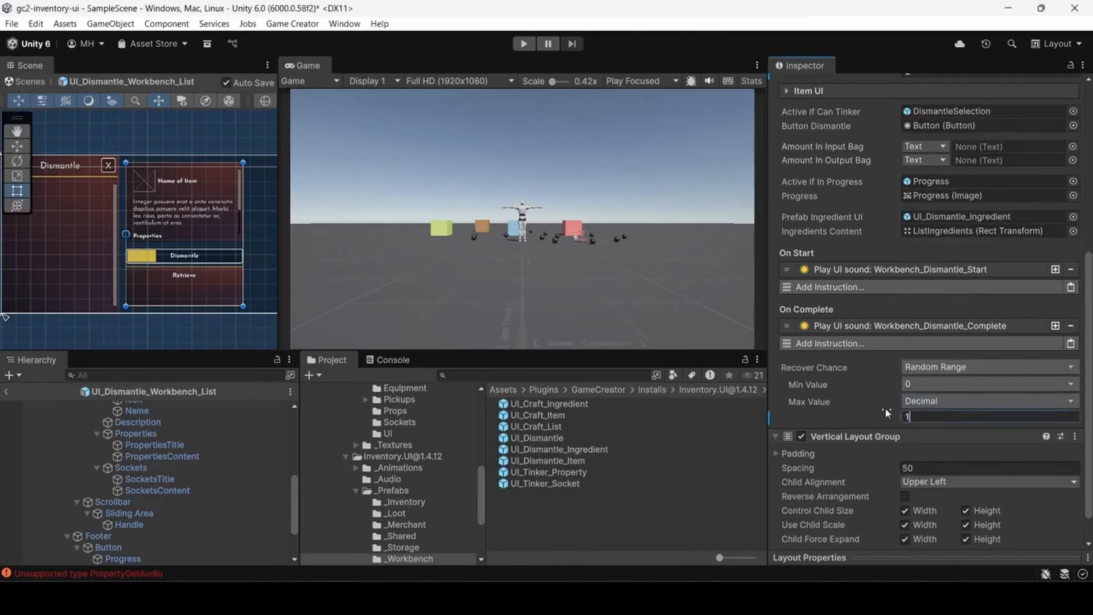
click(940, 383)
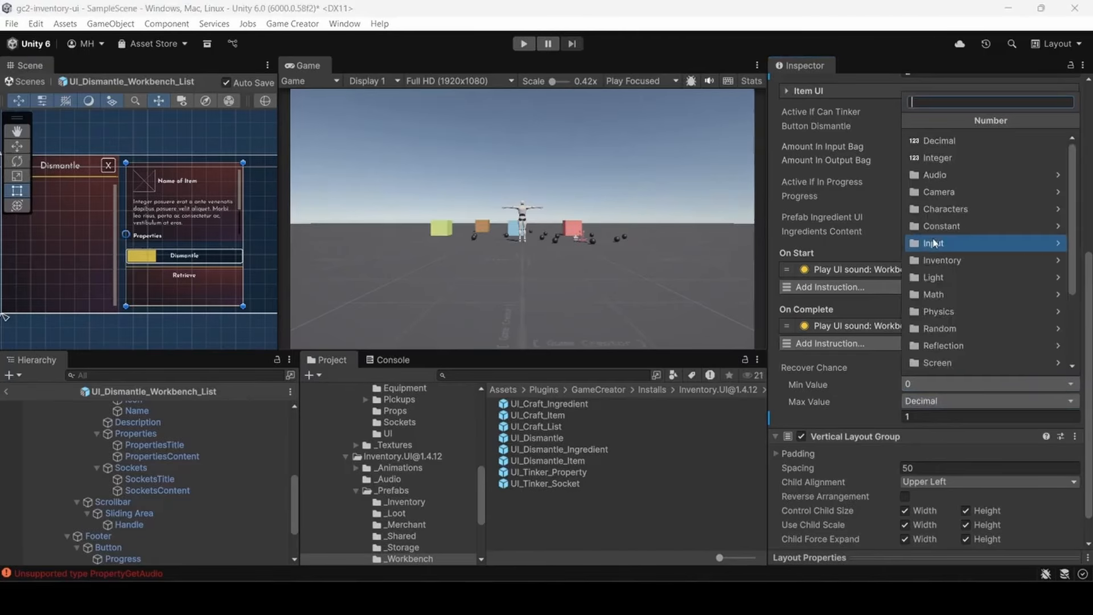
click(933, 142)
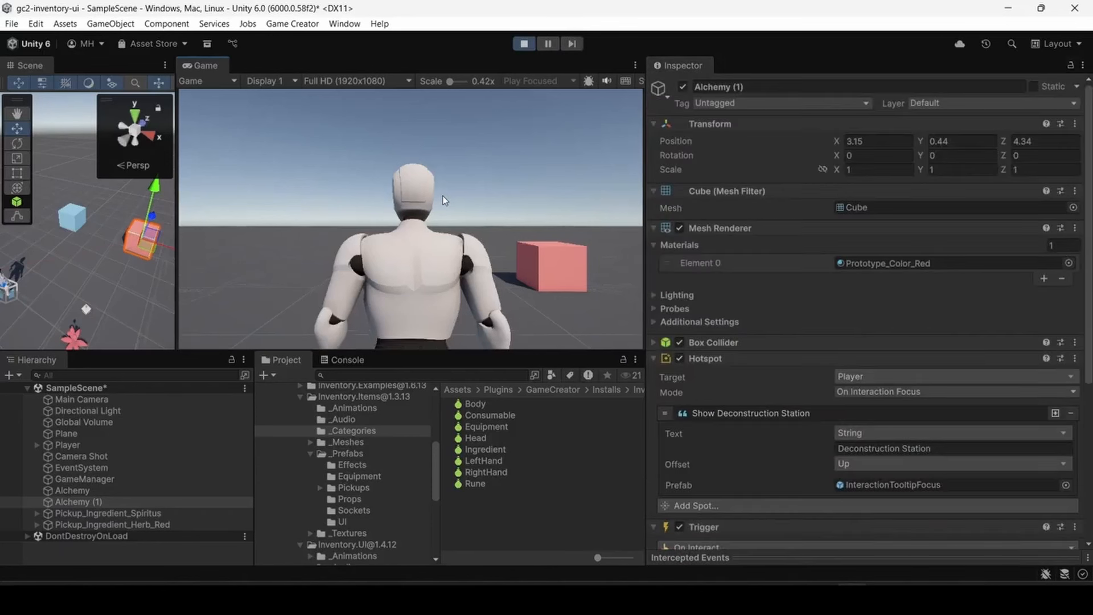
- Check the Health Potion's details in the player's inventory during play mode, and close the inventory
key(i)
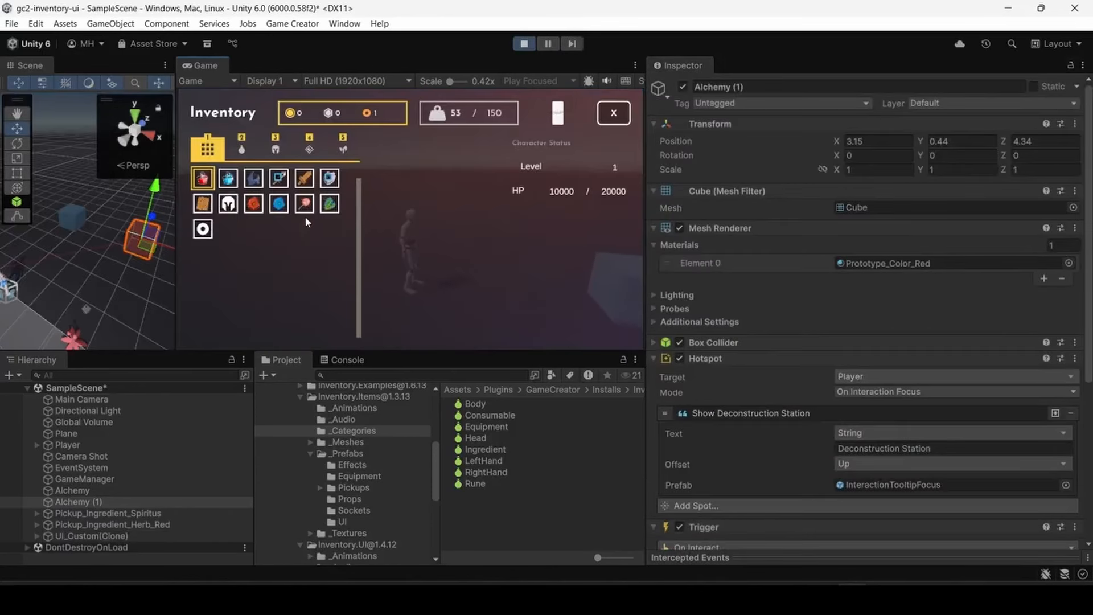
click(204, 181)
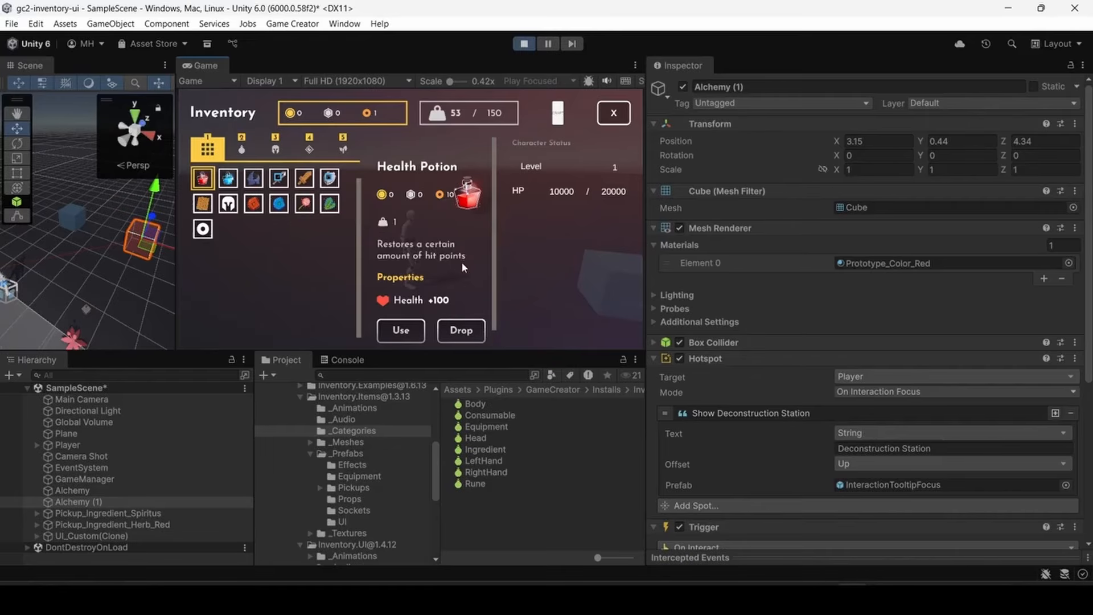
click(604, 121)
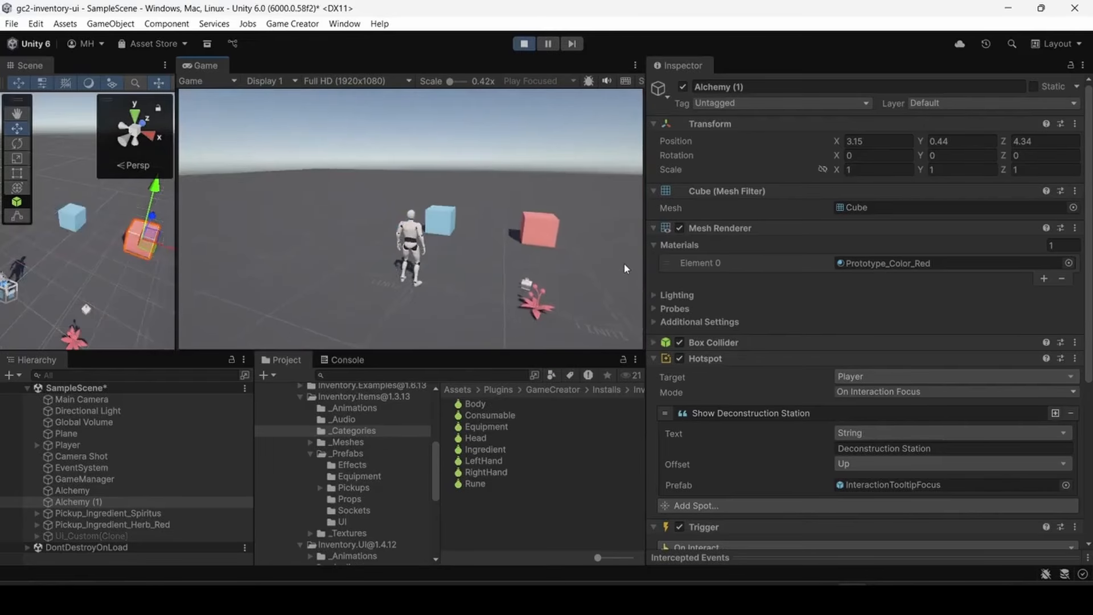
- Walk the character to the red Deconstruction Station, dismantle the Health Potion there, and close the Dismantle window
key(w)
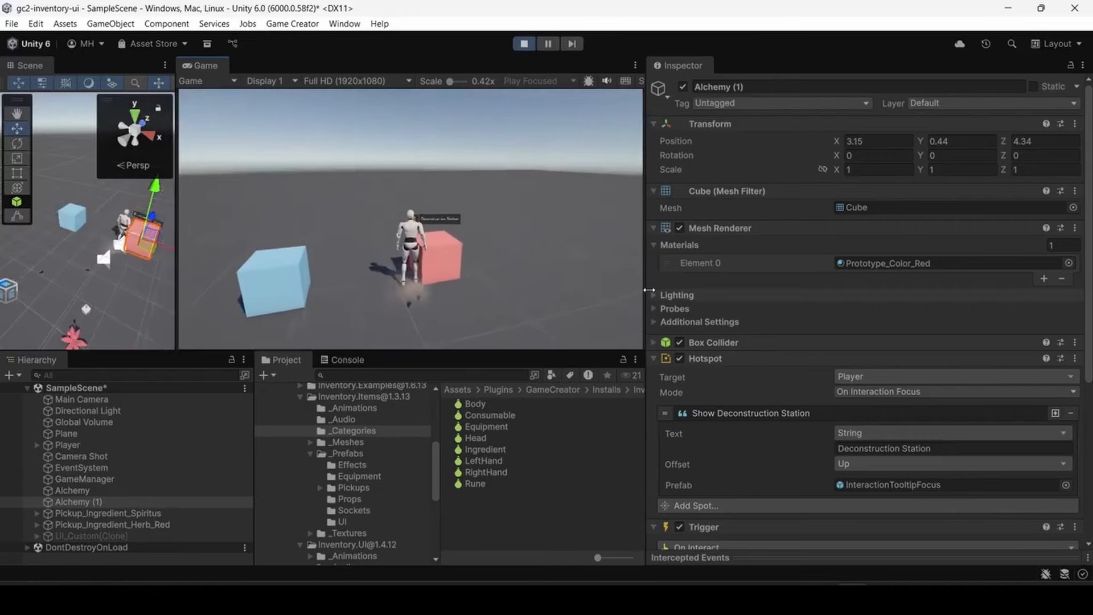
key(e)
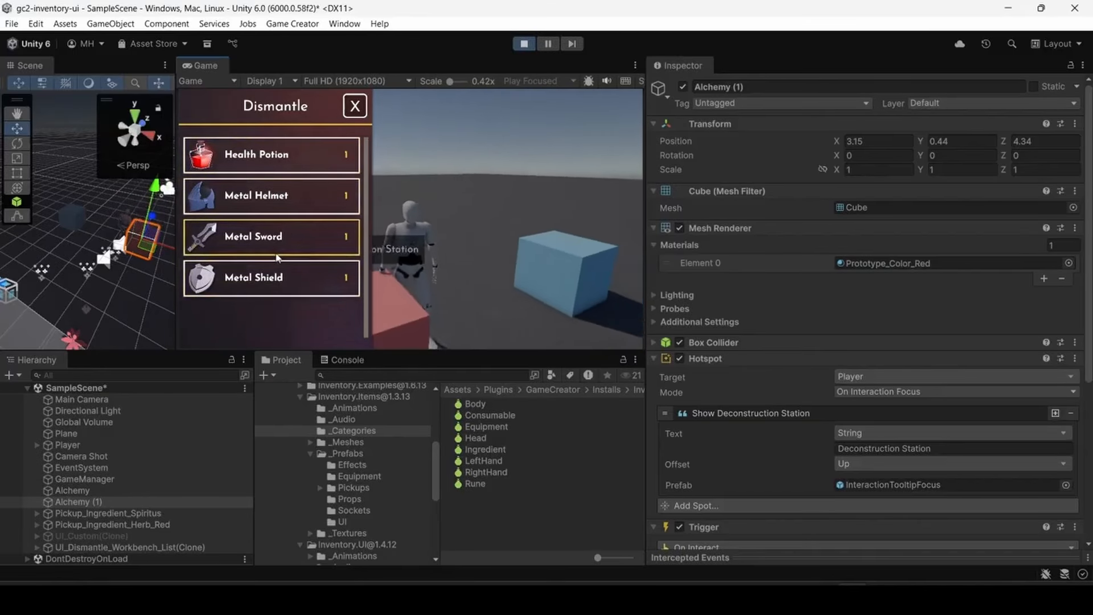
click(278, 158)
scroll(461, 198, down, 1)
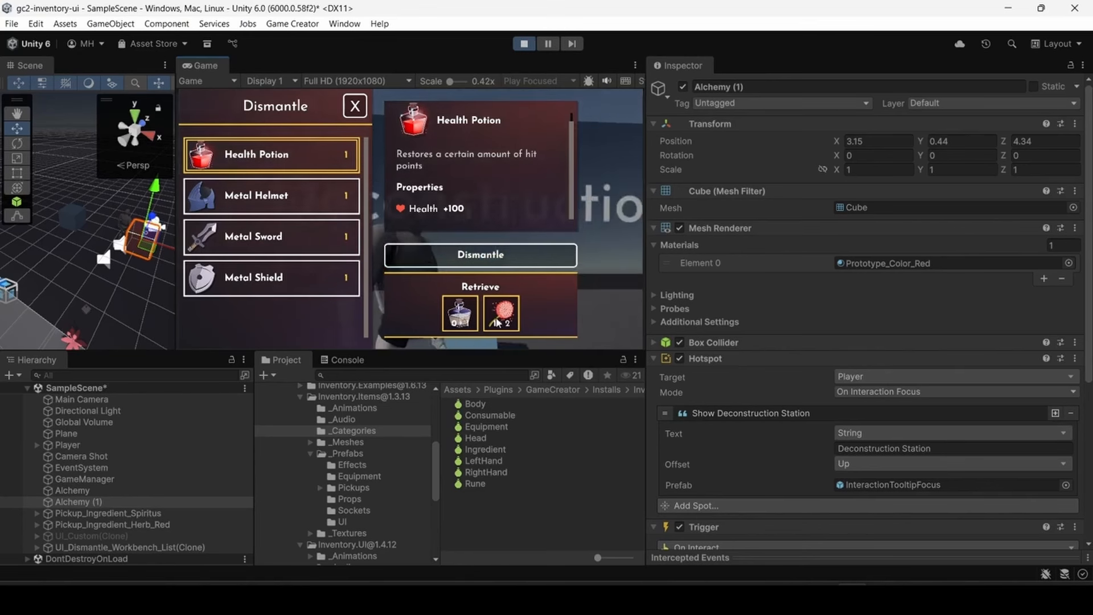
click(465, 261)
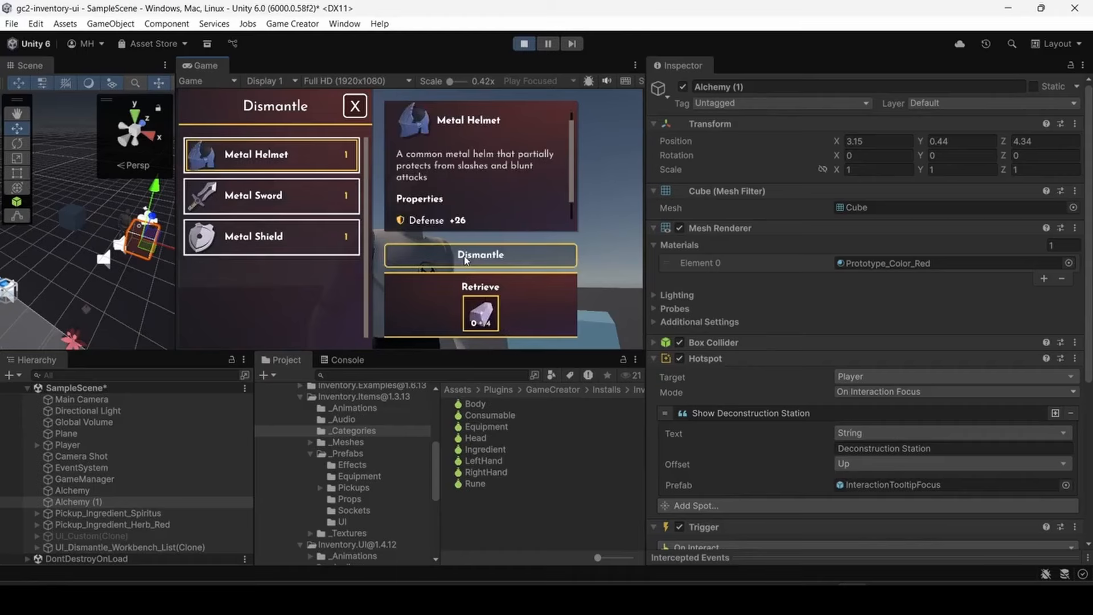
click(354, 109)
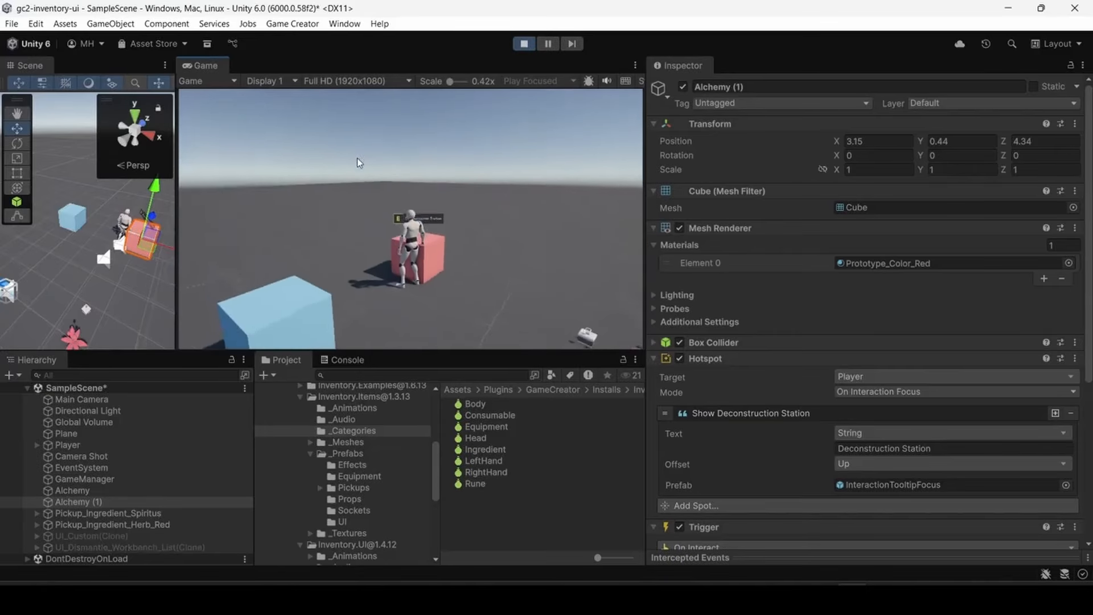
- Open the player's inventory and inspect the Spiritus and Vermillion Thistle ingredients
key(i)
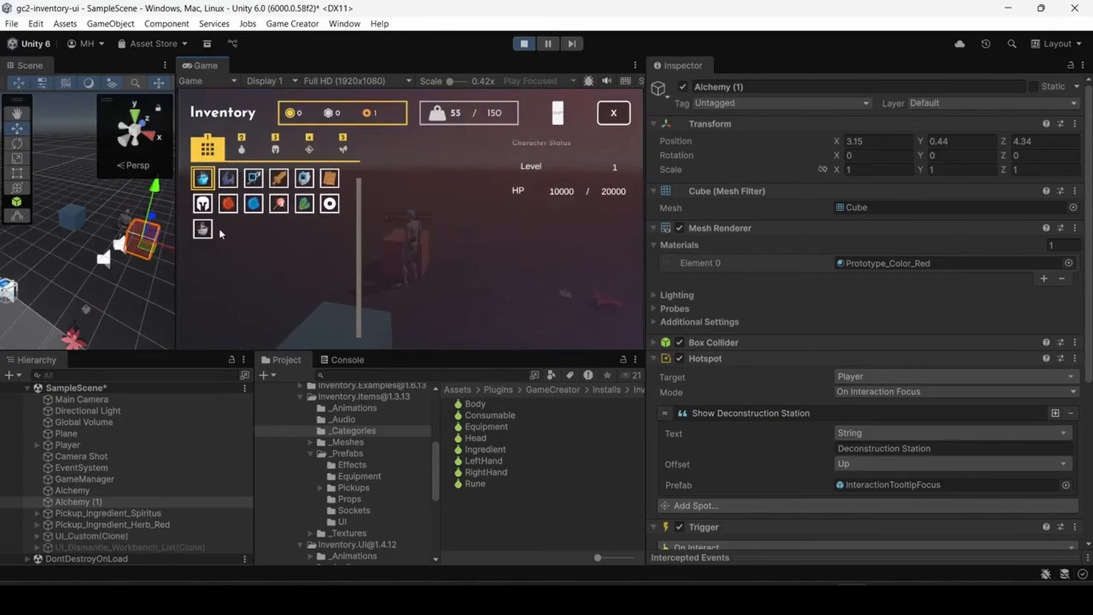
click(203, 229)
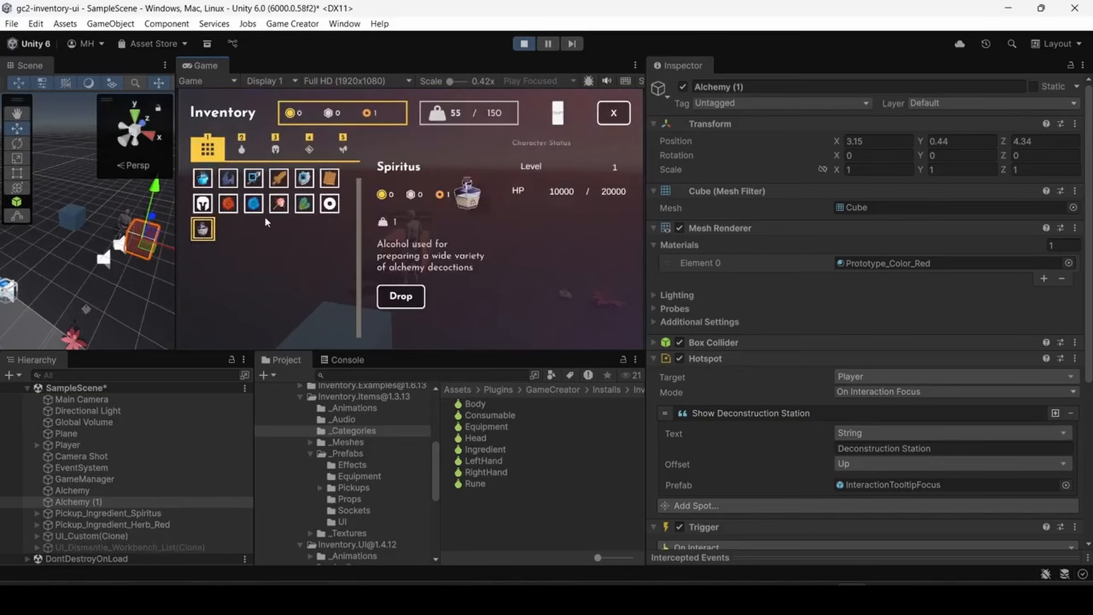
click(278, 205)
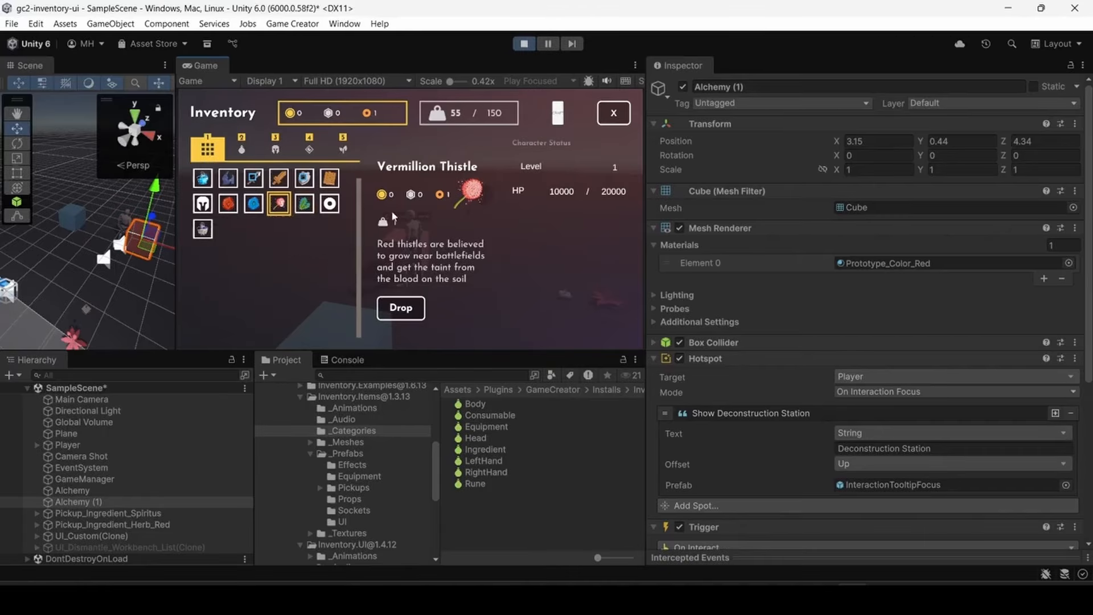
- Craft a Health Potion at the blue Alchemy Station, close the Crafting window, and exit play mode
click(615, 113)
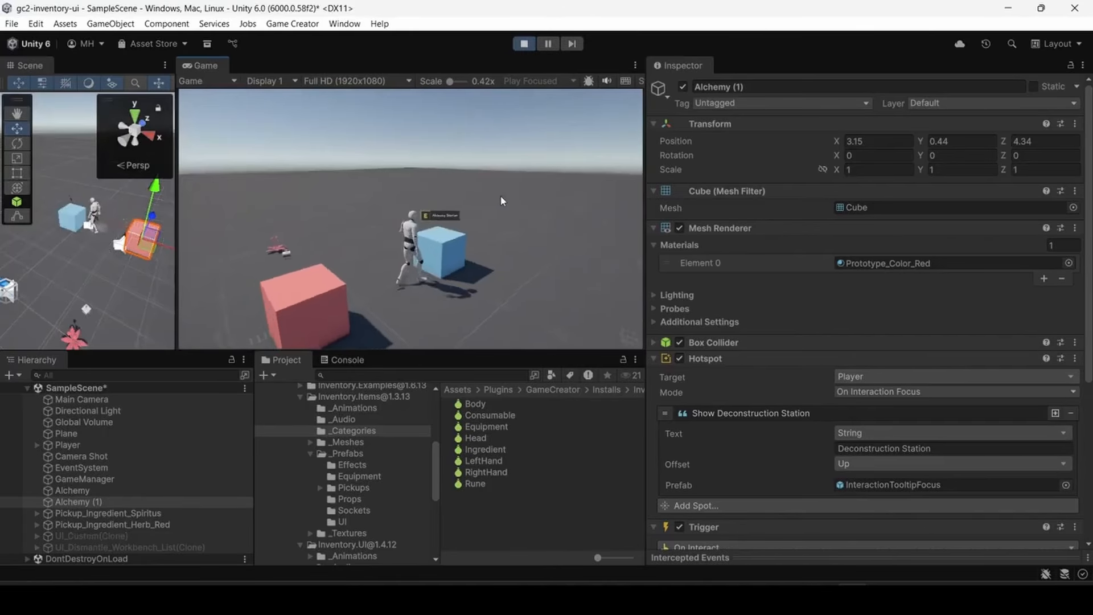
key(e)
click(296, 159)
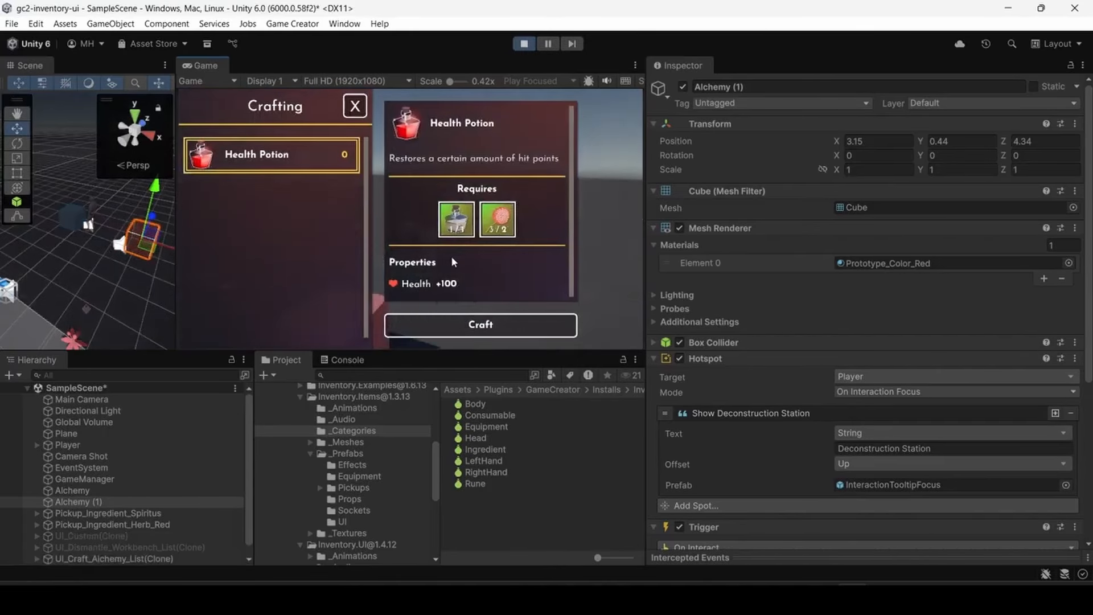
click(456, 317)
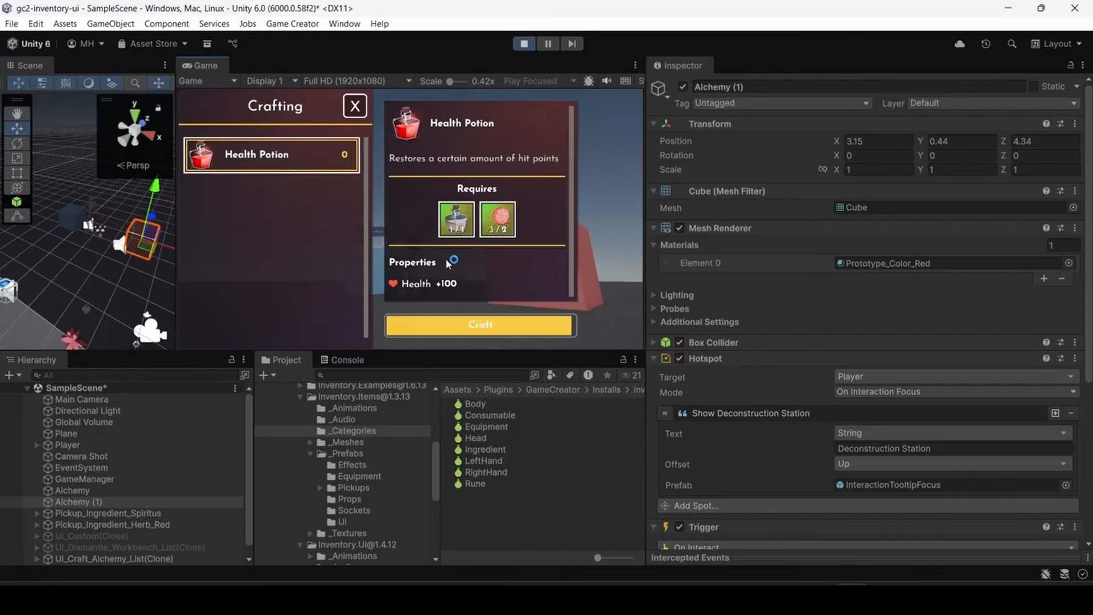
click(355, 106)
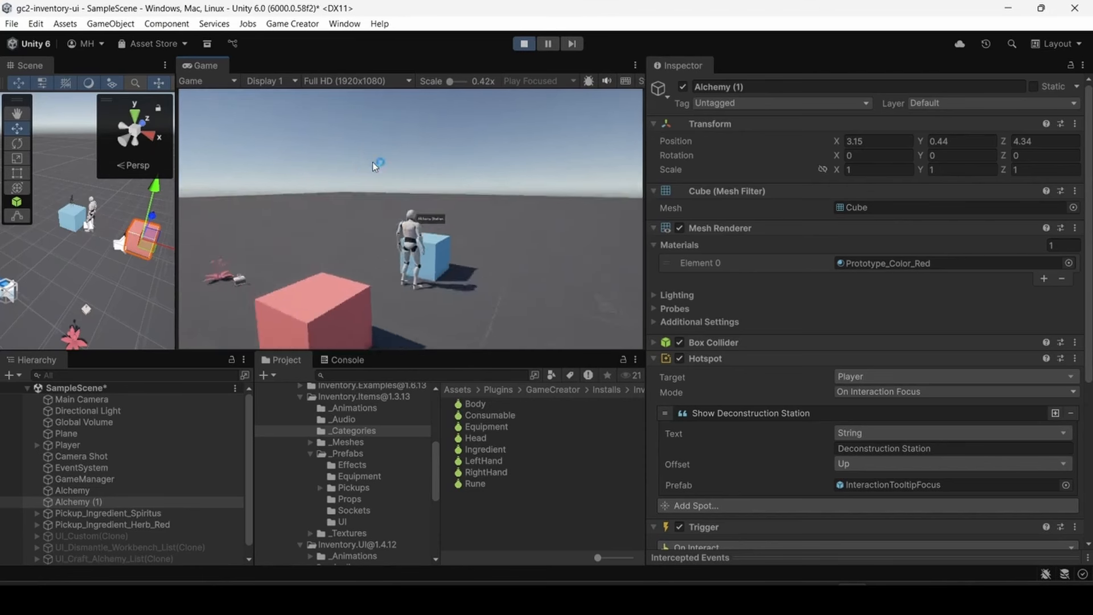
key(w)
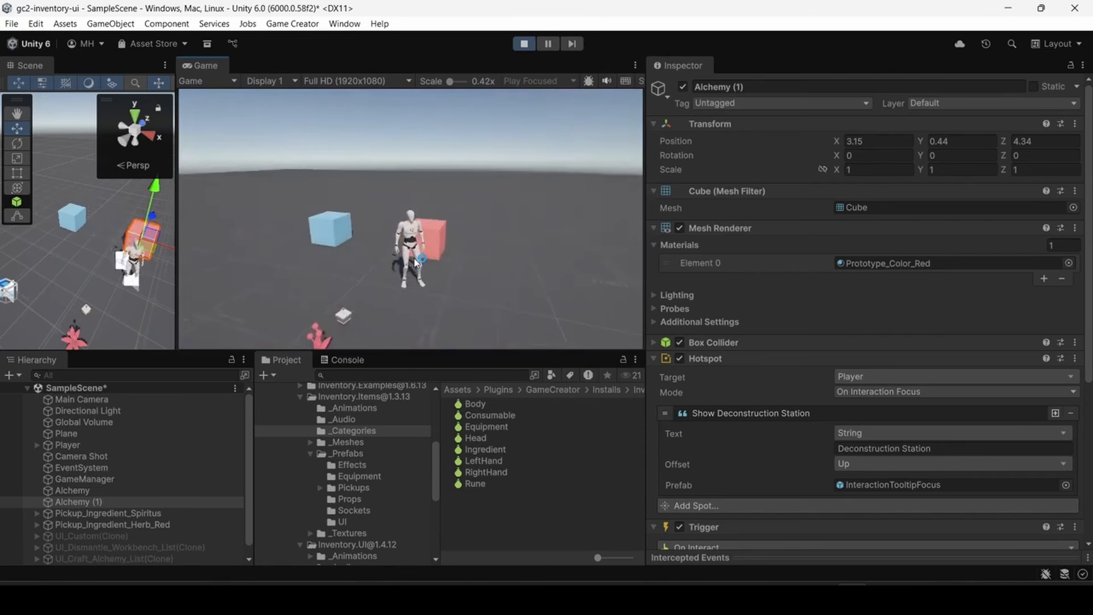
key(ctrl+p)
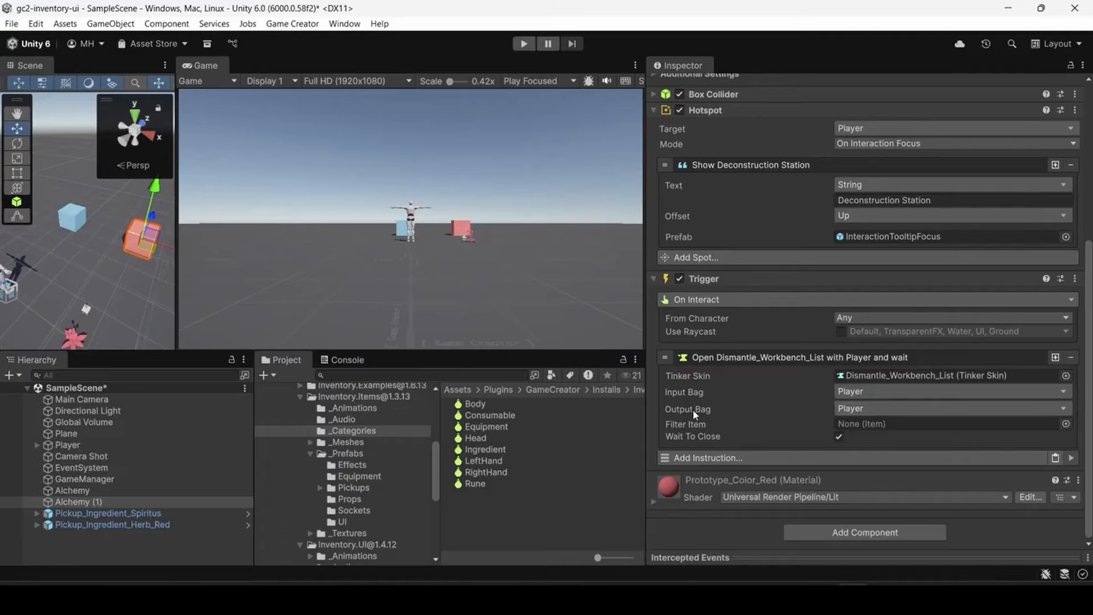
- Review the Output Bag setting in the Deconstruction Station's trigger, and inspect the Alchemy object's trigger settings
click(861, 408)
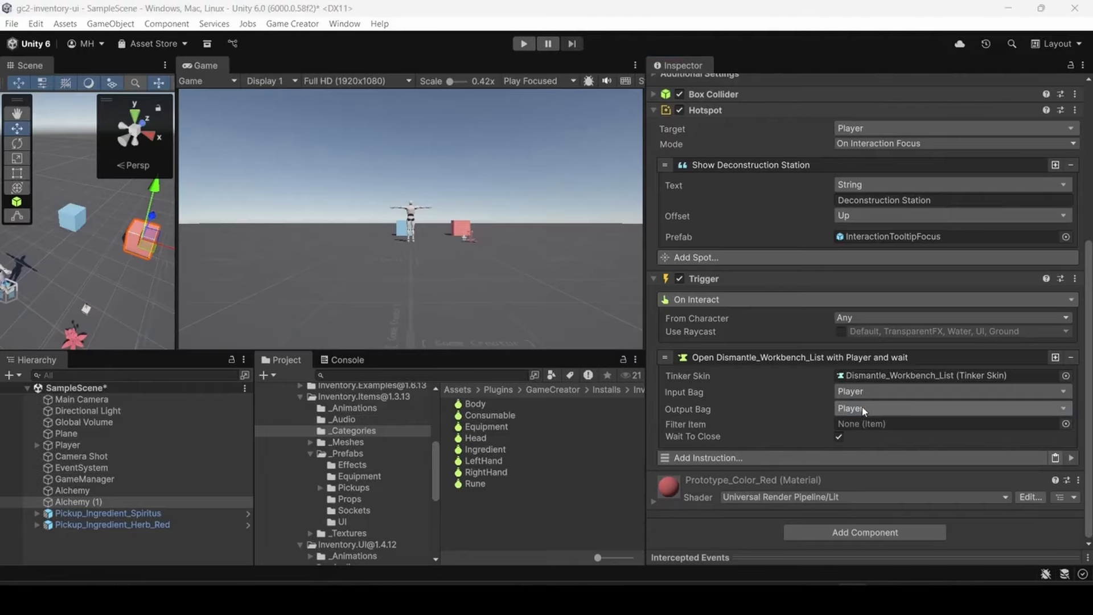
click(783, 405)
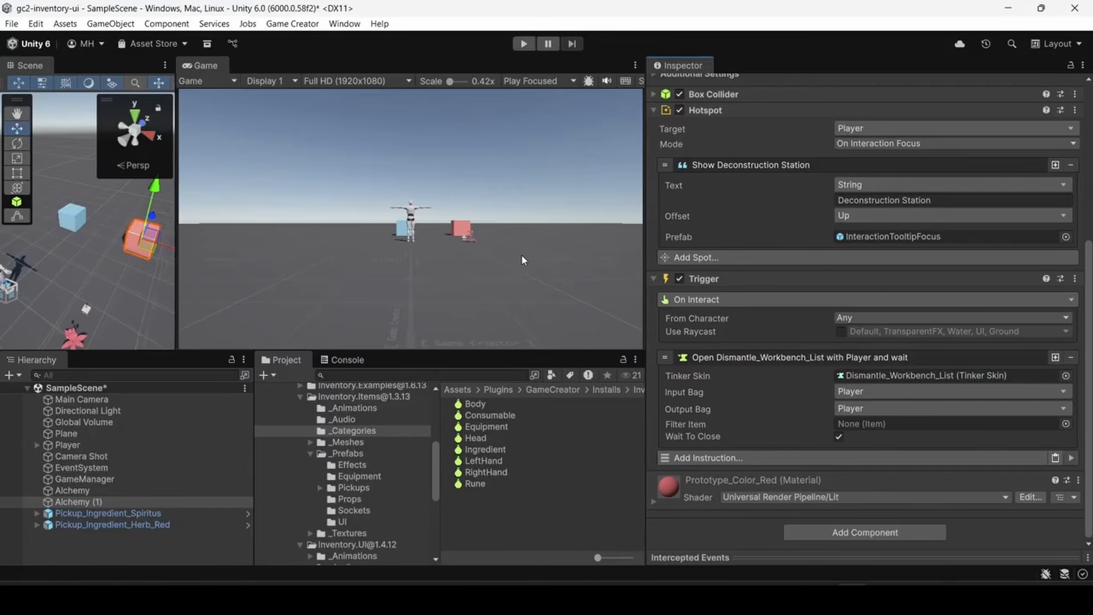
click(73, 490)
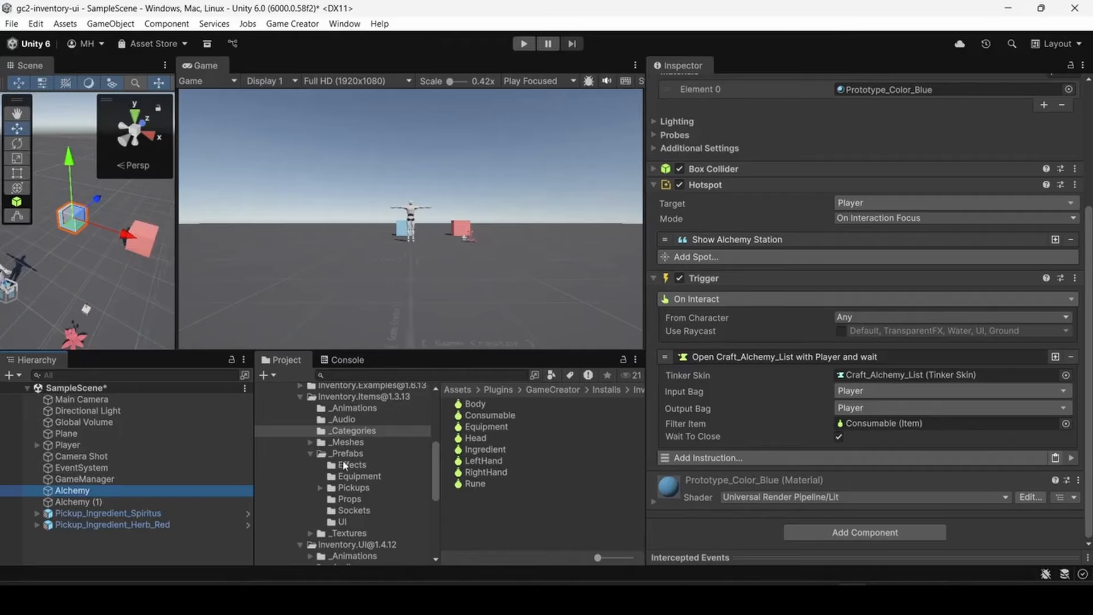
- Examine the Shield_Metal item's crafting settings in Inventory.Items, including the item and amount of its metal ingot ingredient
click(344, 398)
scroll(511, 477, down, 5)
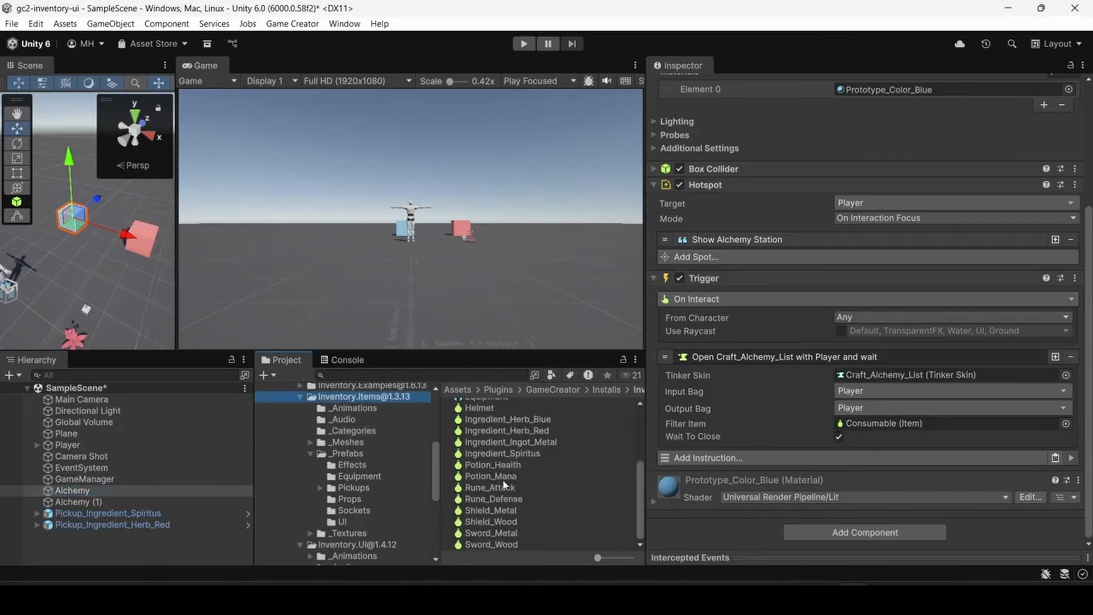
click(489, 510)
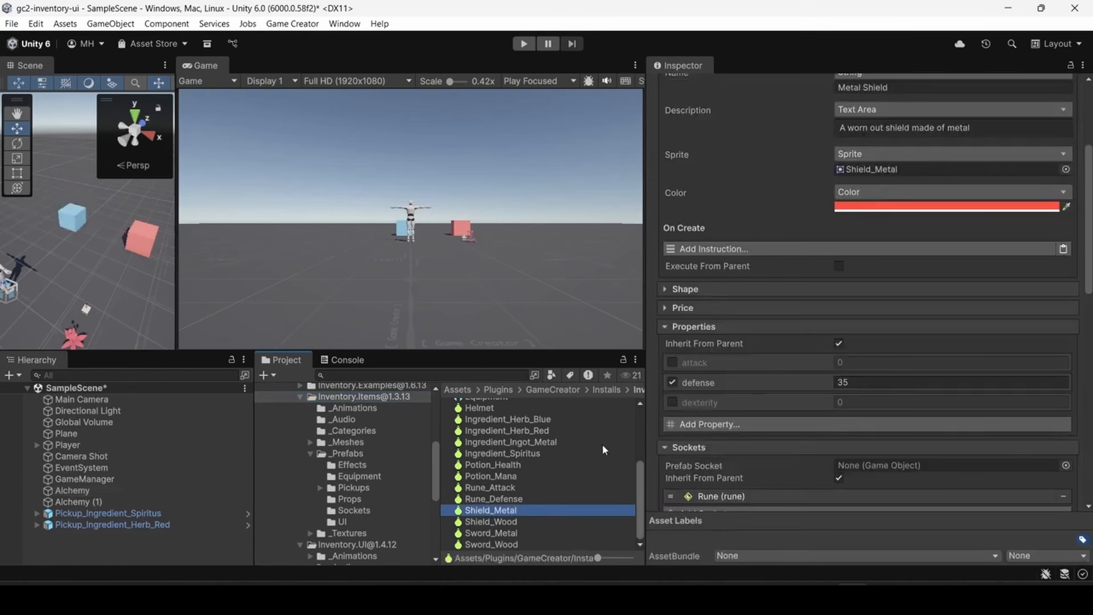
scroll(758, 384, down, 6)
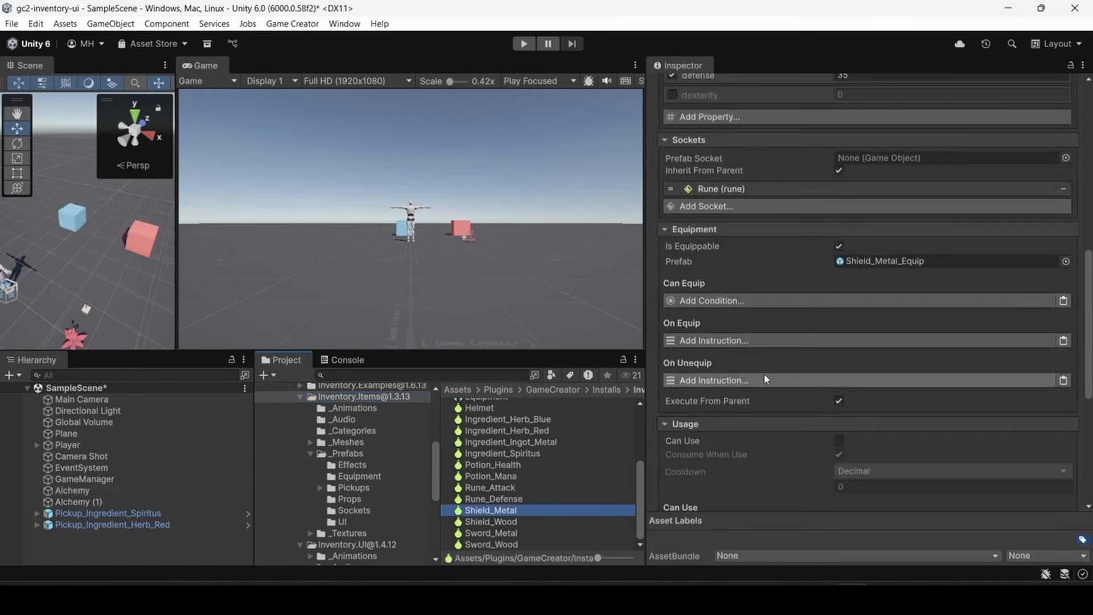
scroll(764, 377, up, 7)
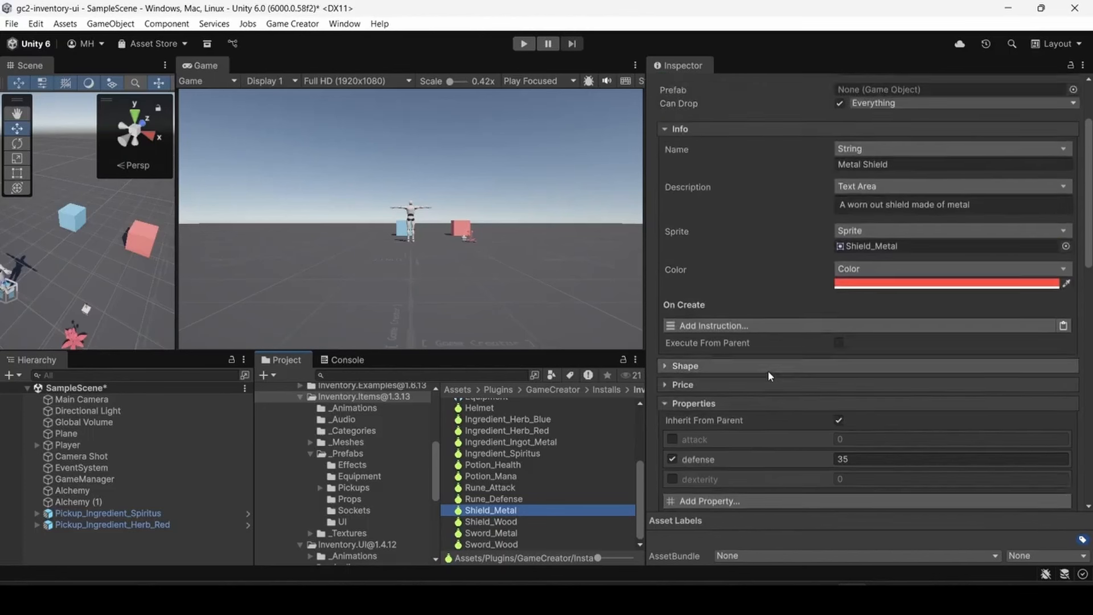
scroll(768, 372, up, 3)
drag(1087, 176, 1043, 500)
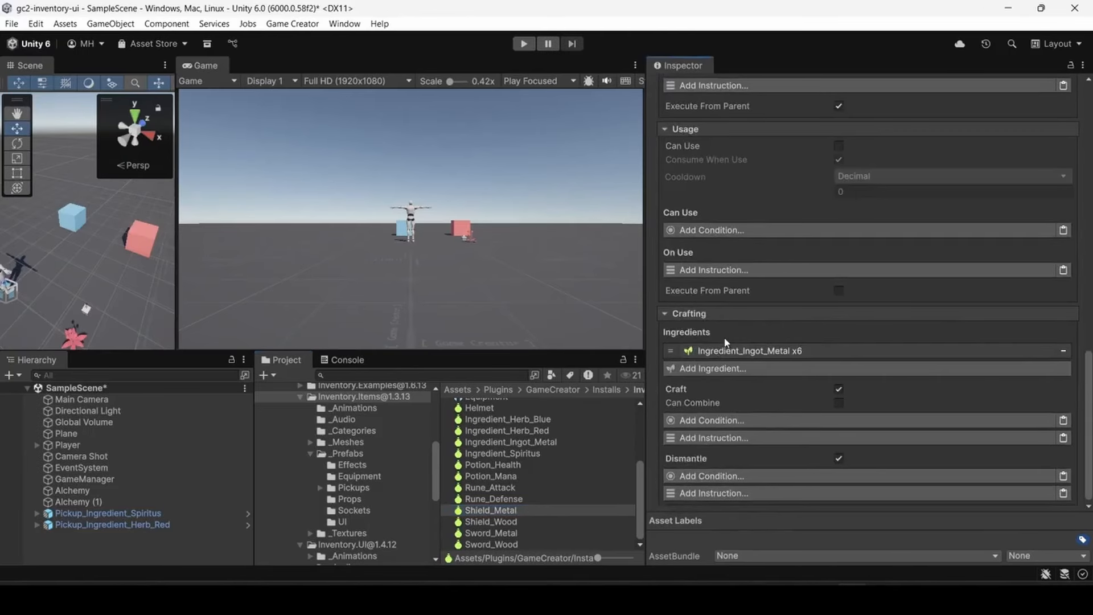
click(819, 351)
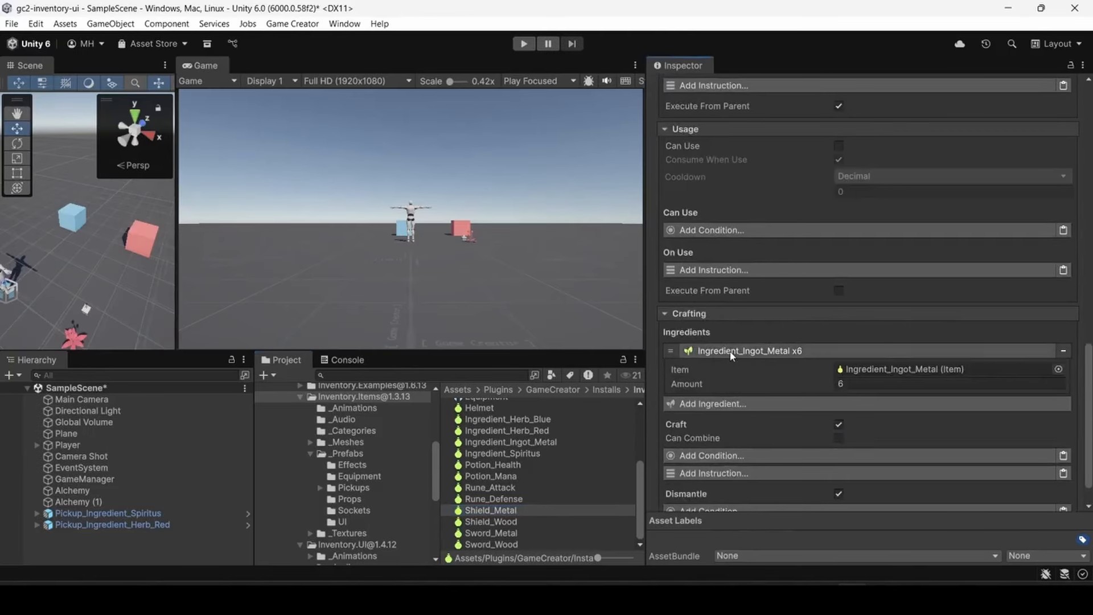
click(881, 373)
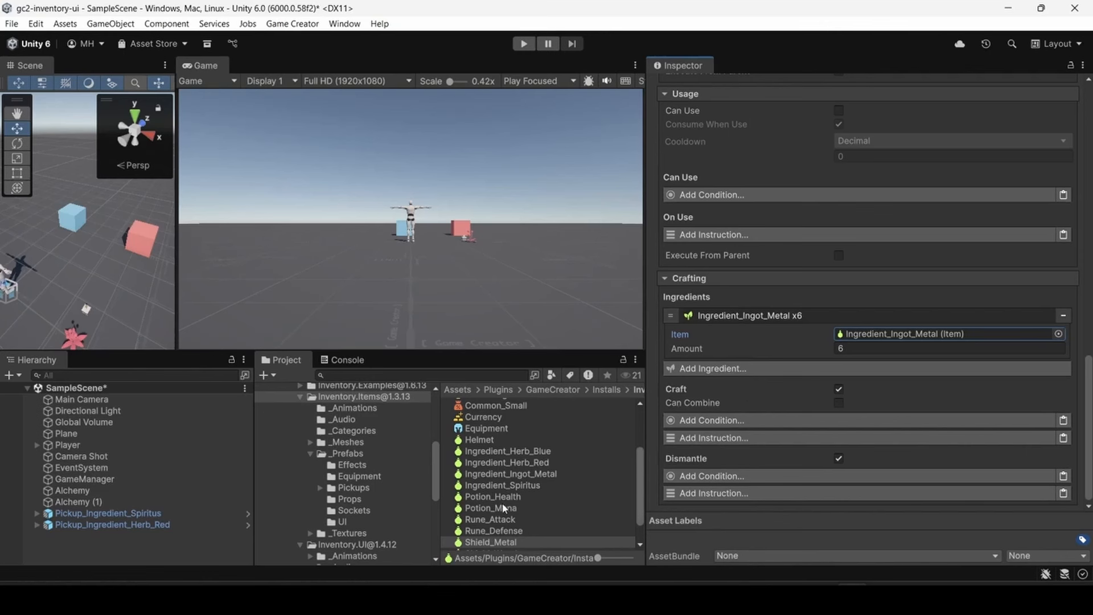
- Inspect the Ingredient_Ingot_Metal item's parent, prefab and info settings
scroll(502, 503, down, 2)
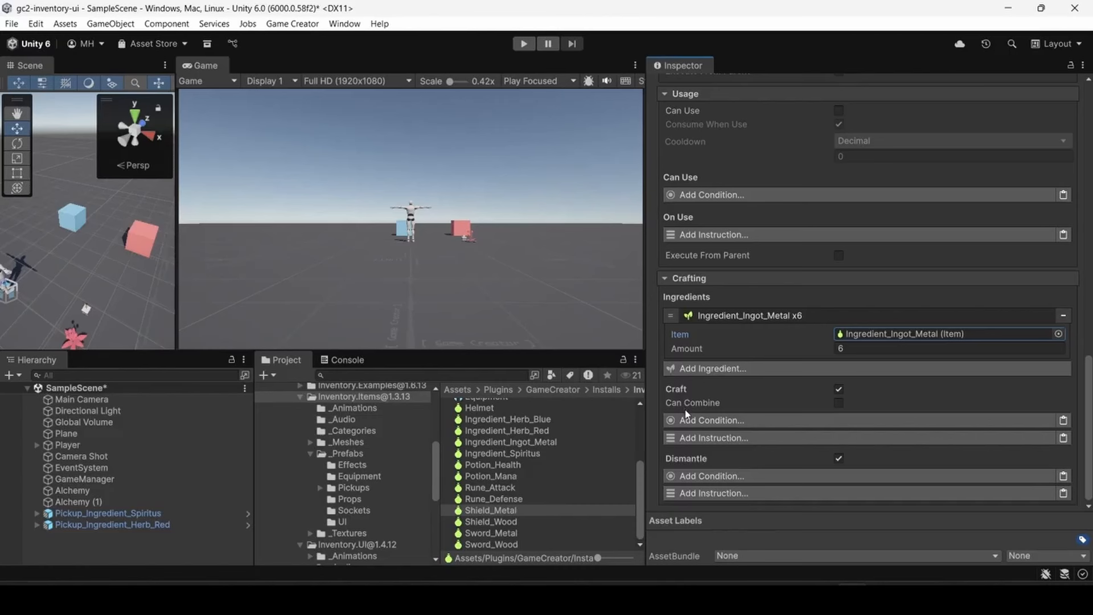
click(479, 510)
click(506, 442)
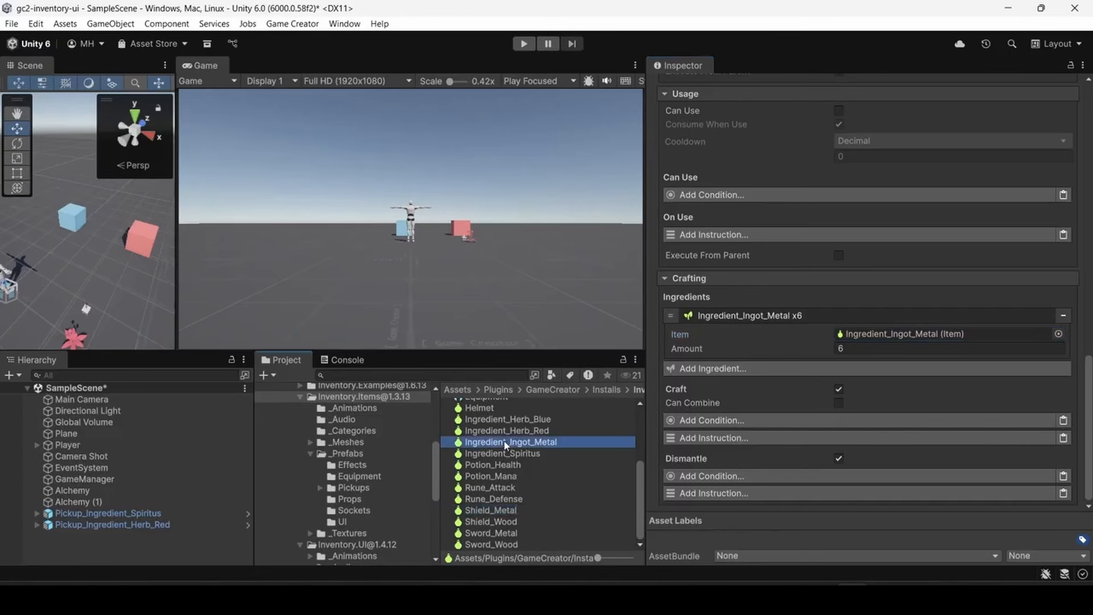
scroll(766, 389, up, 5)
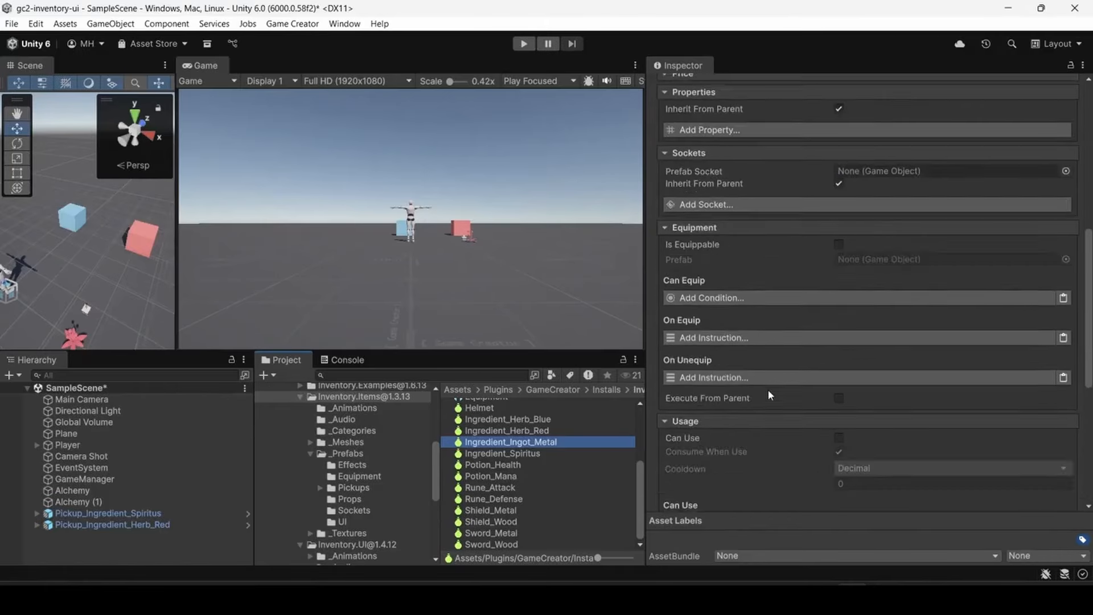
scroll(767, 388, up, 6)
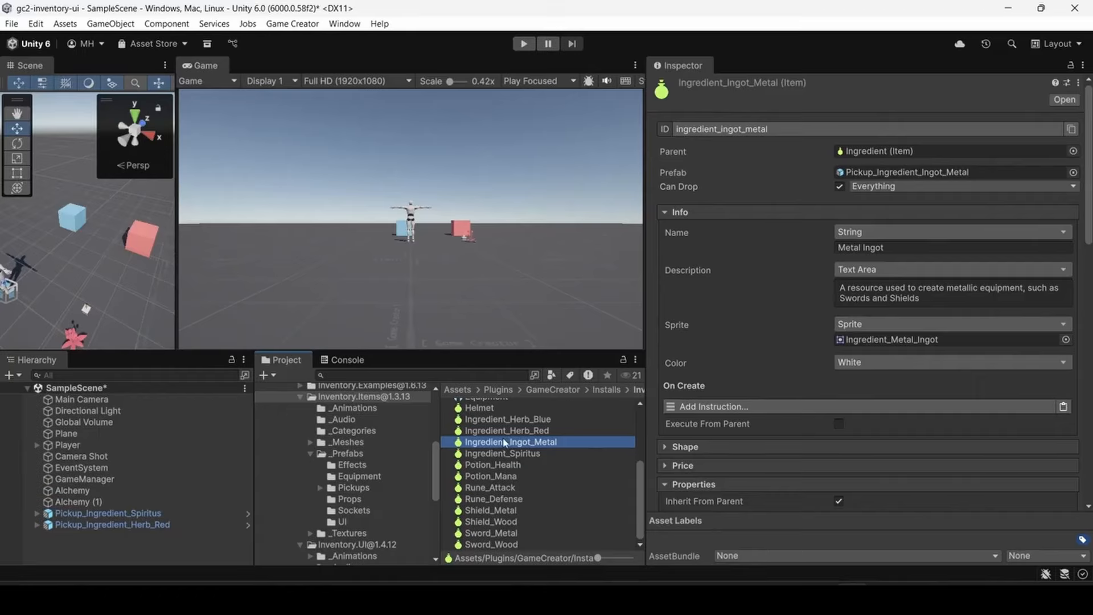
- Place two Pickup_Ingredient_Ingot_Metal prefabs on the ground in front of the blue and red stations
click(378, 489)
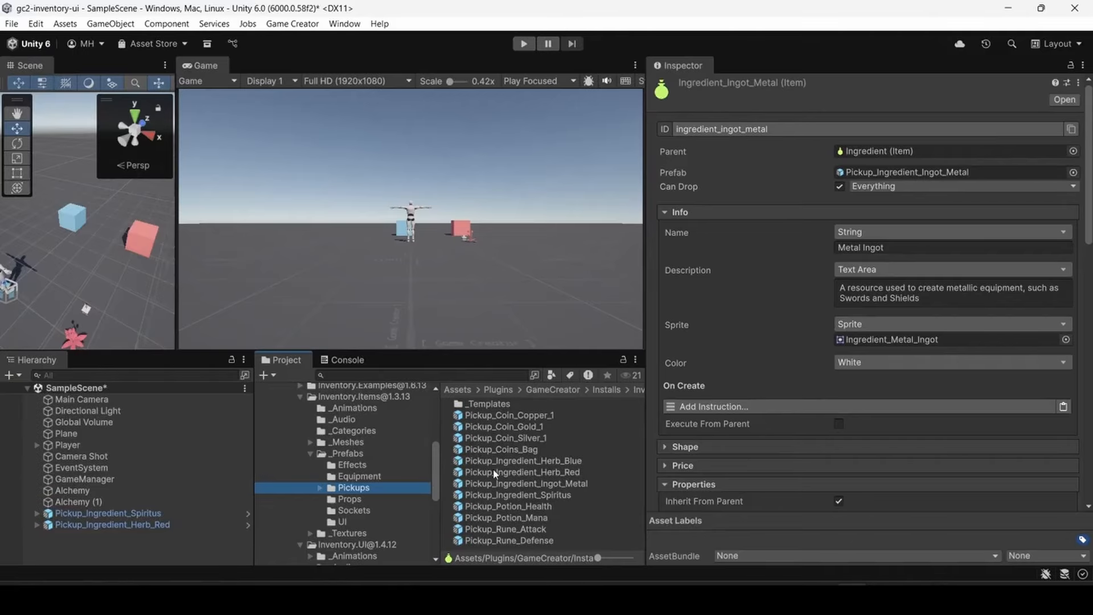
drag(505, 485, 105, 276)
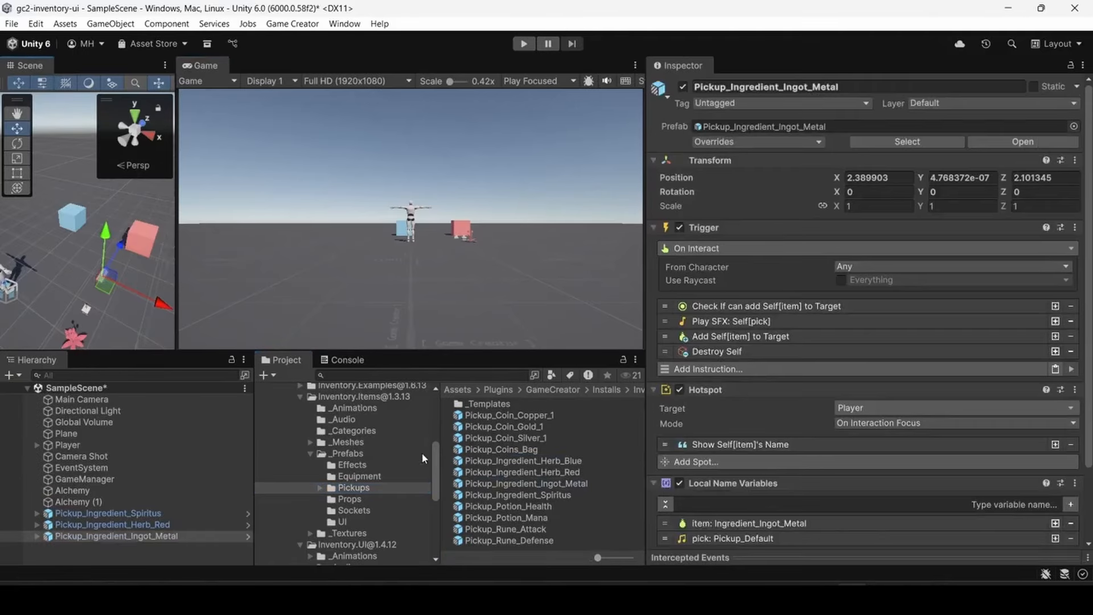
click(519, 483)
drag(519, 485, 81, 271)
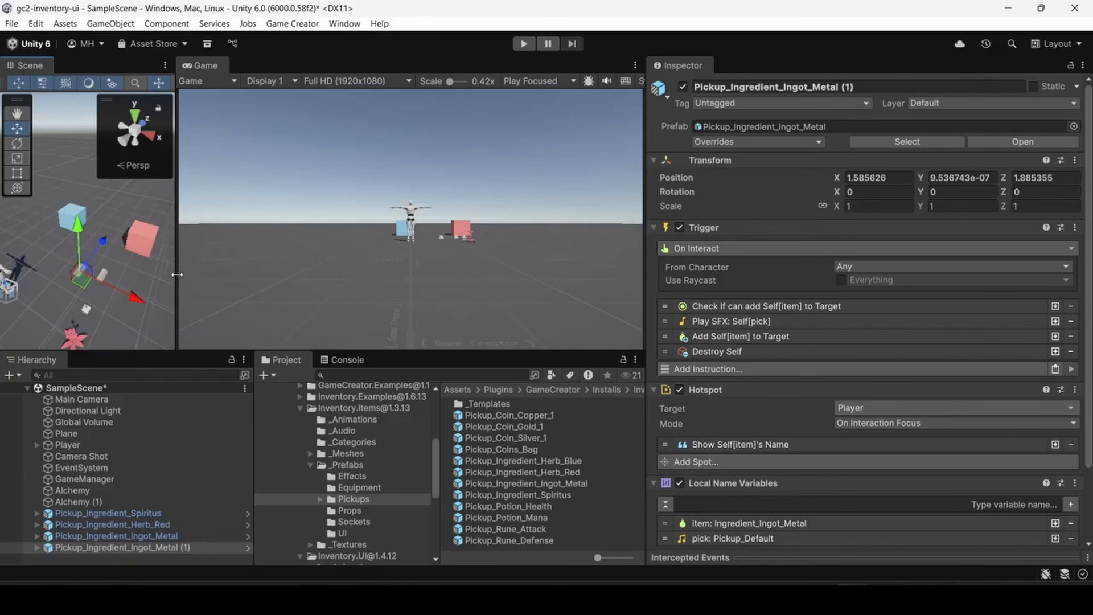
- Widen the Scene view and delete both metal ingot pickups from the scene
drag(176, 273, 341, 279)
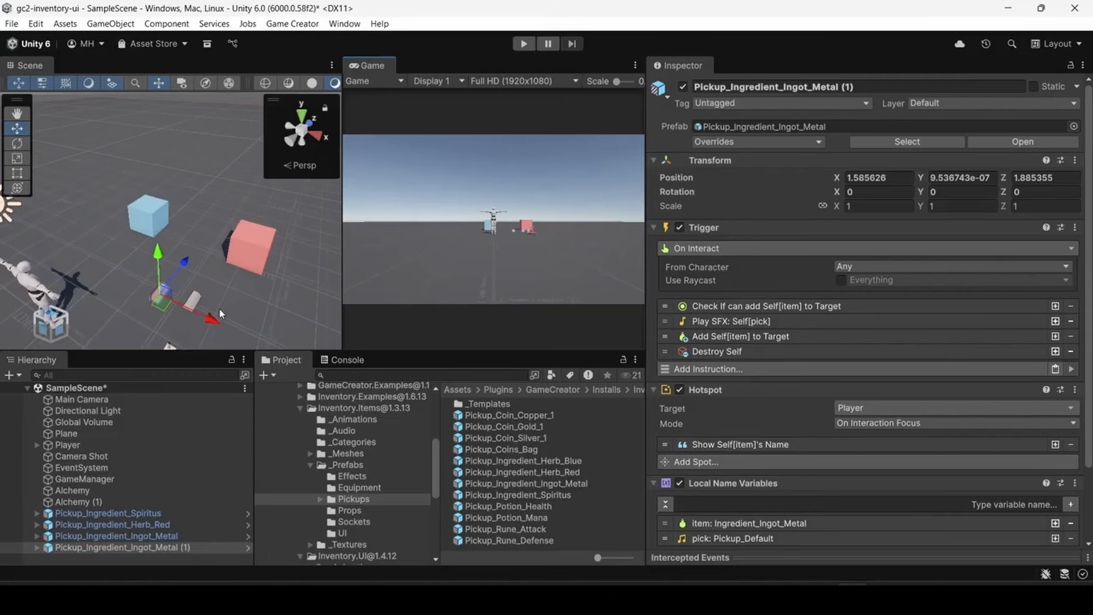
scroll(775, 328, down, 3)
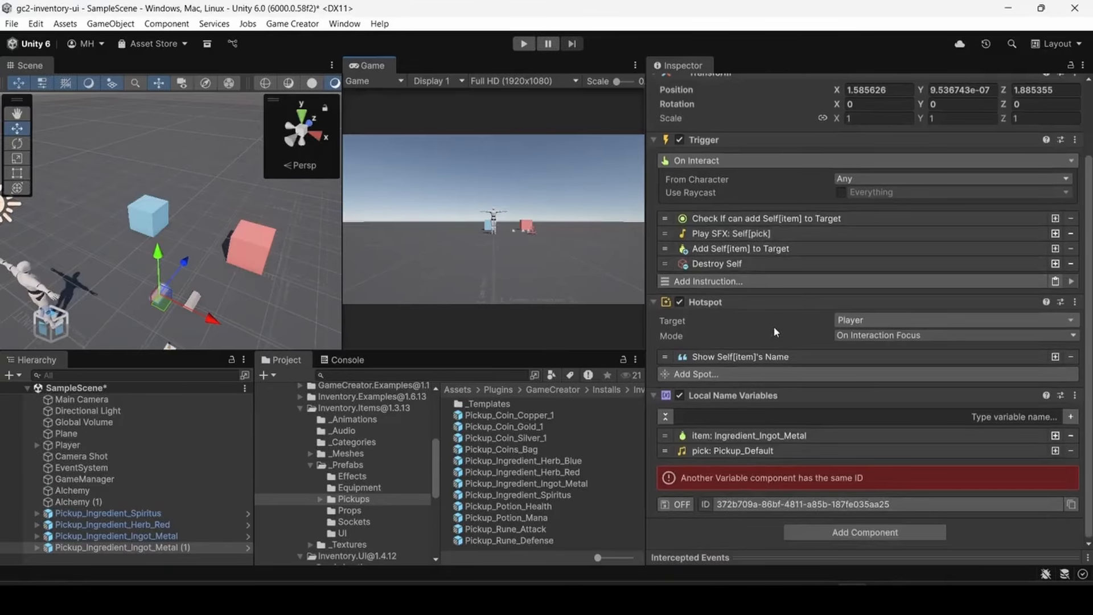
click(109, 537)
shift+click(110, 547)
right_click(108, 547)
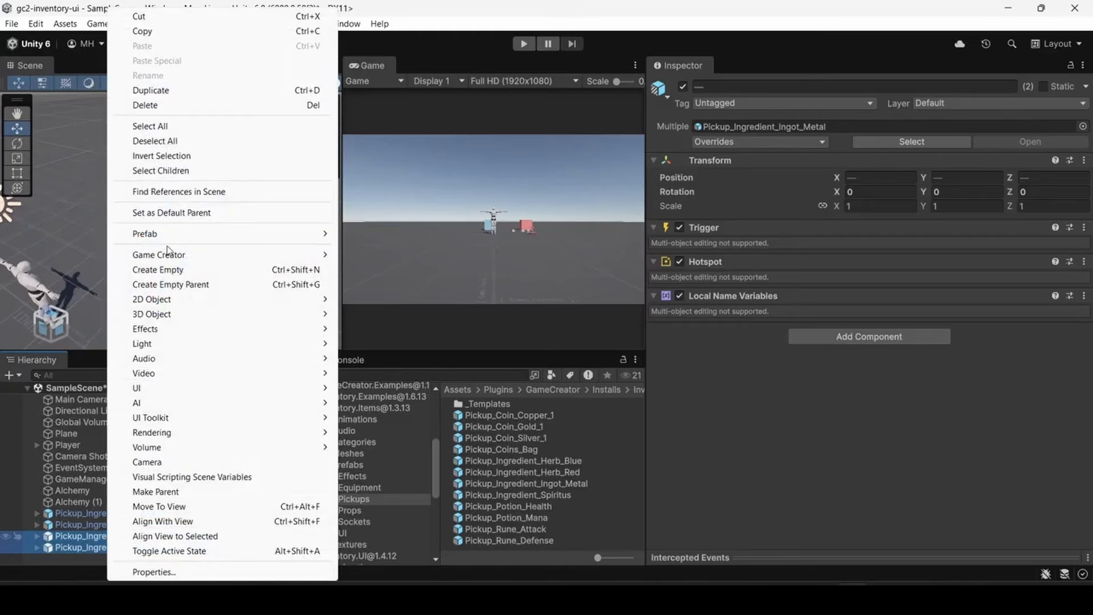
click(145, 105)
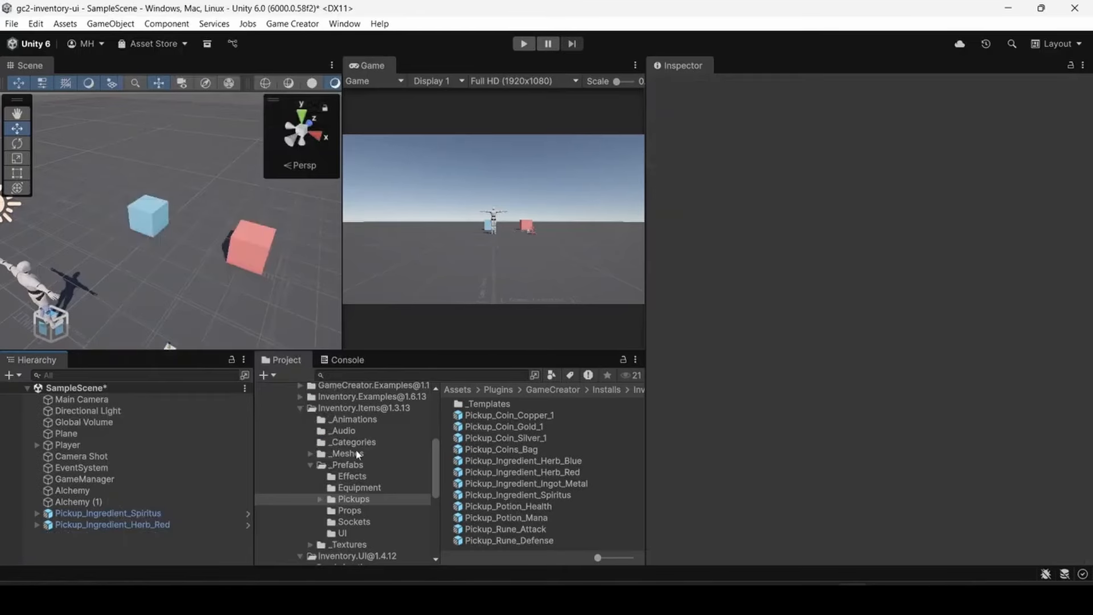
- Examine the Ingredient_Ingot_Metal item again, from its info down to its craft and dismantle settings
click(486, 484)
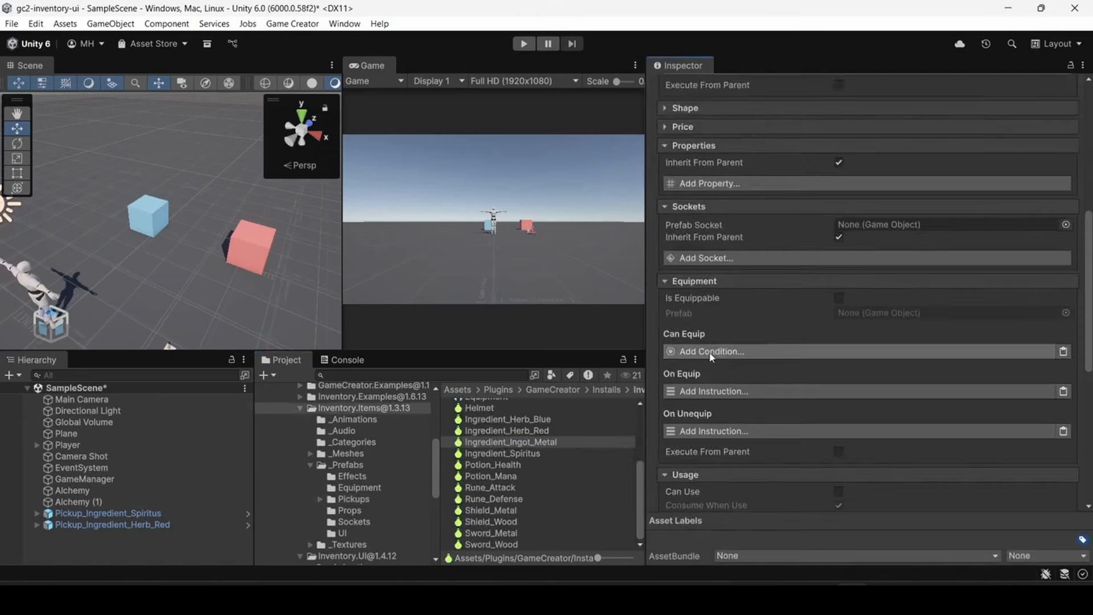
scroll(711, 347, up, 10)
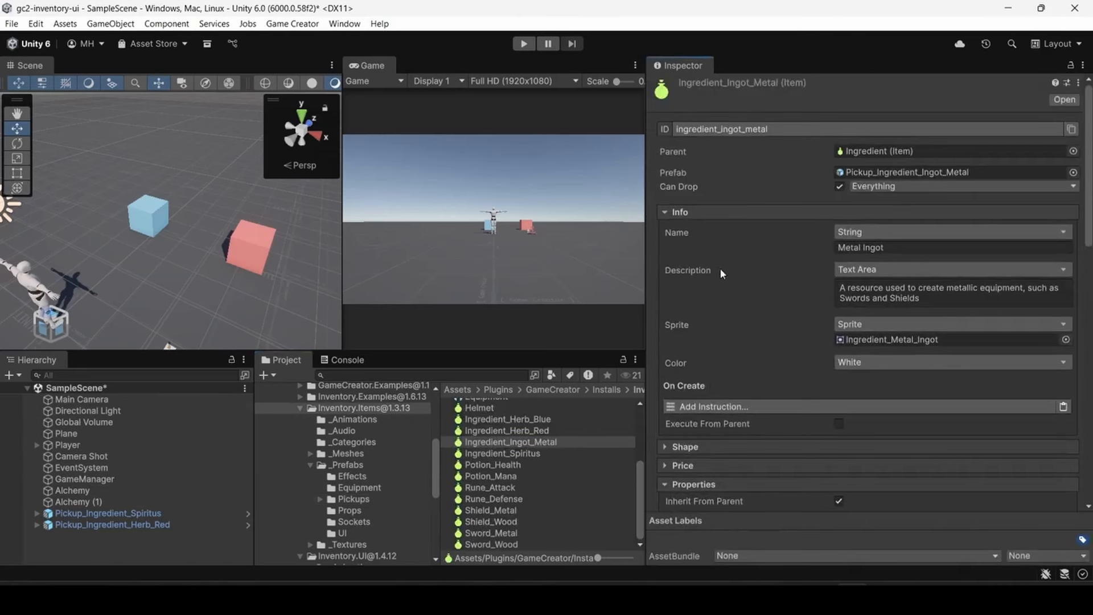
scroll(1088, 198, down, 1)
scroll(1088, 198, down, 10)
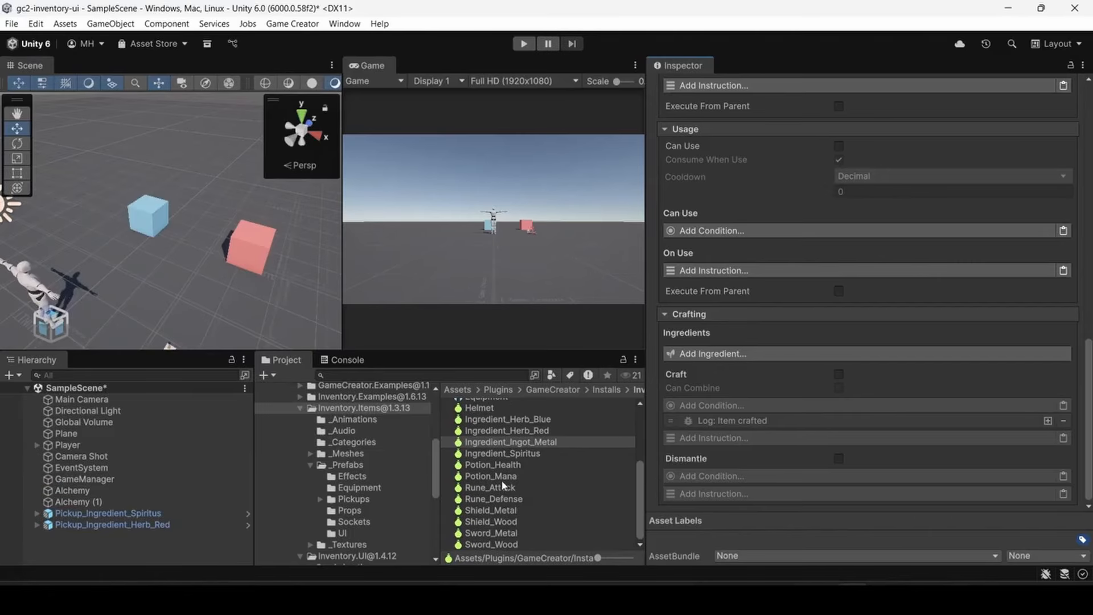
scroll(503, 490, up, 4)
scroll(504, 475, down, 4)
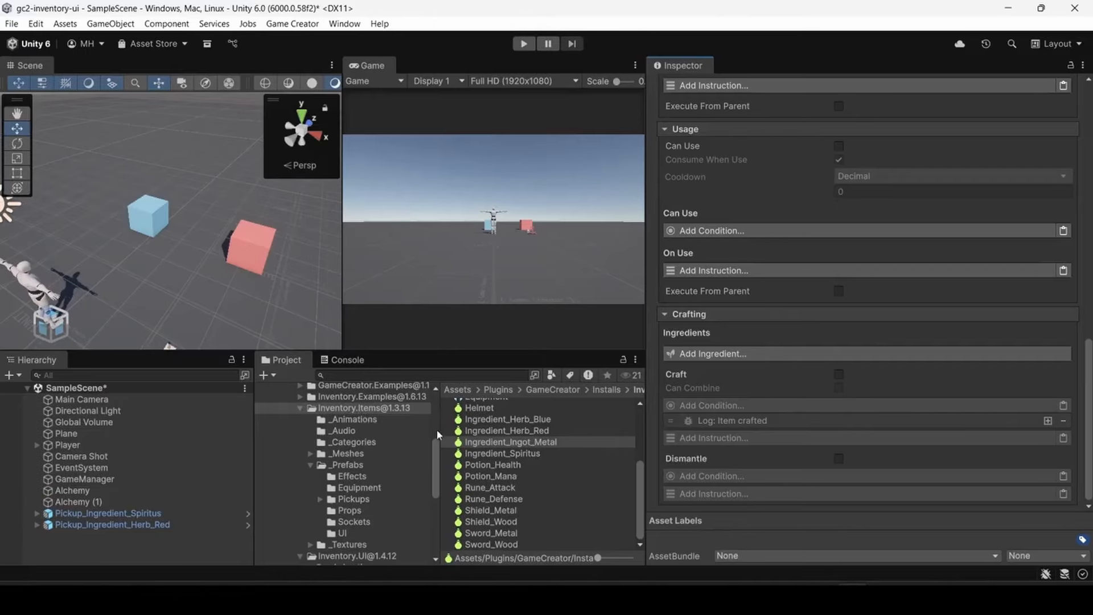
- Create a Game Creator inventory item named Iron Ore in the Inventory folder
scroll(436, 429, up, 5)
click(308, 458)
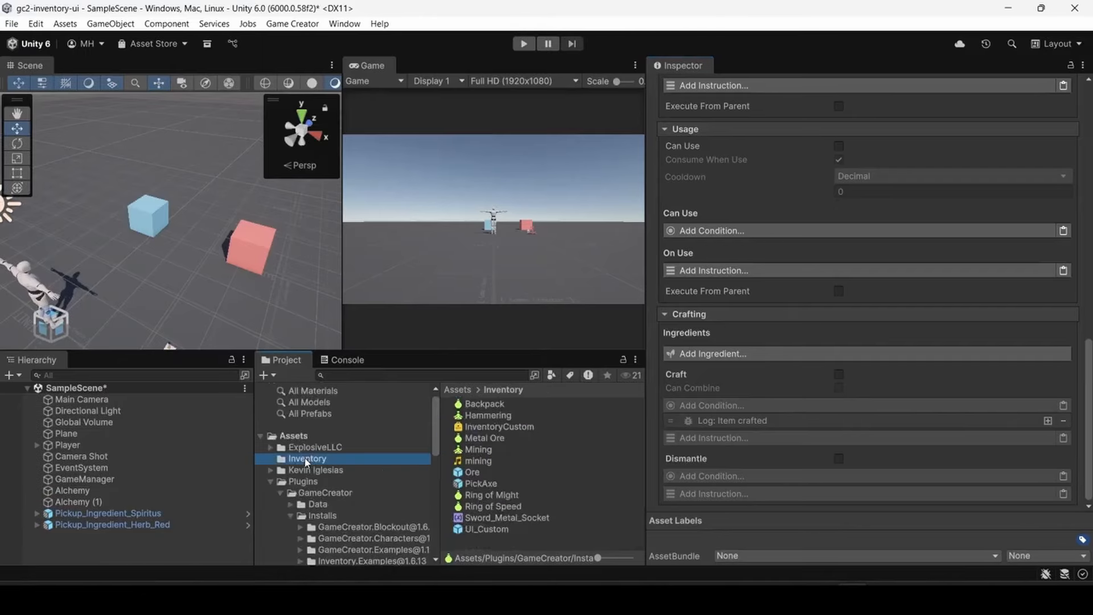
right_click(470, 546)
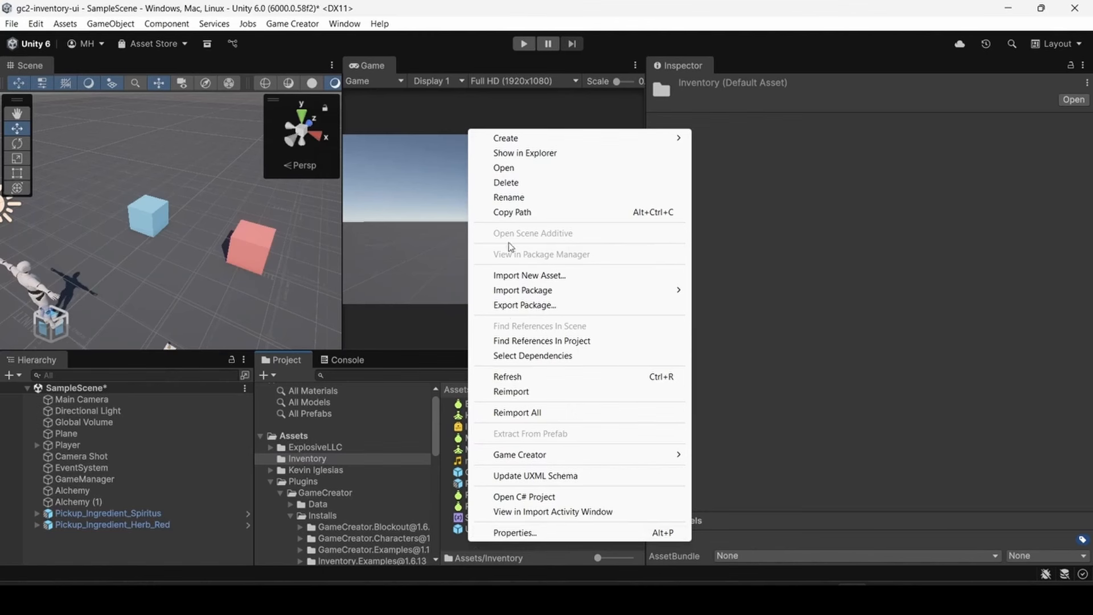
mouse_move(524, 139)
mouse_move(766, 498)
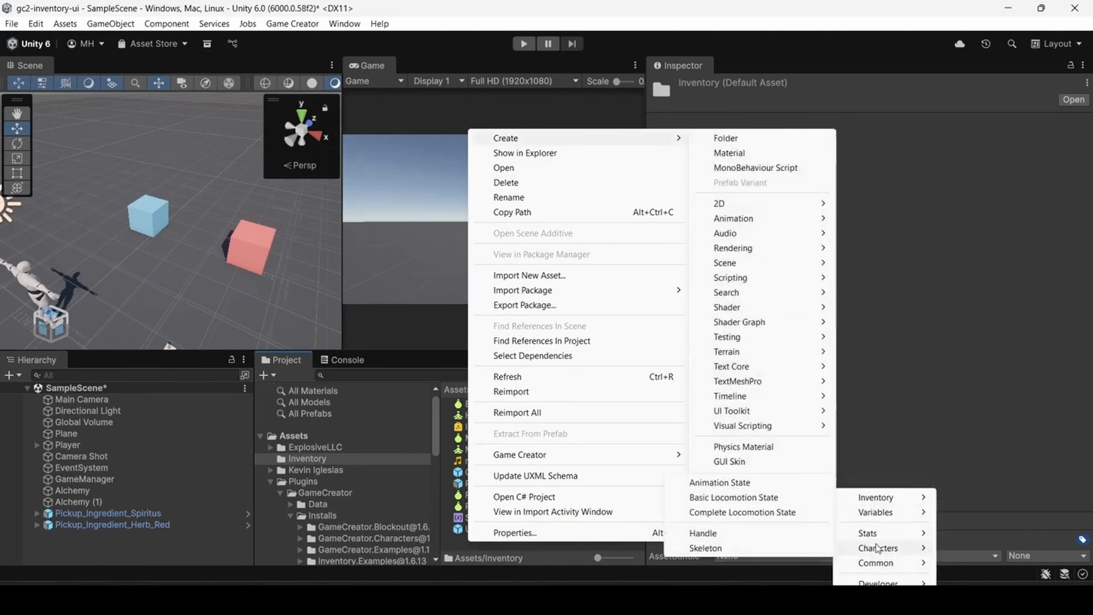
mouse_move(871, 501)
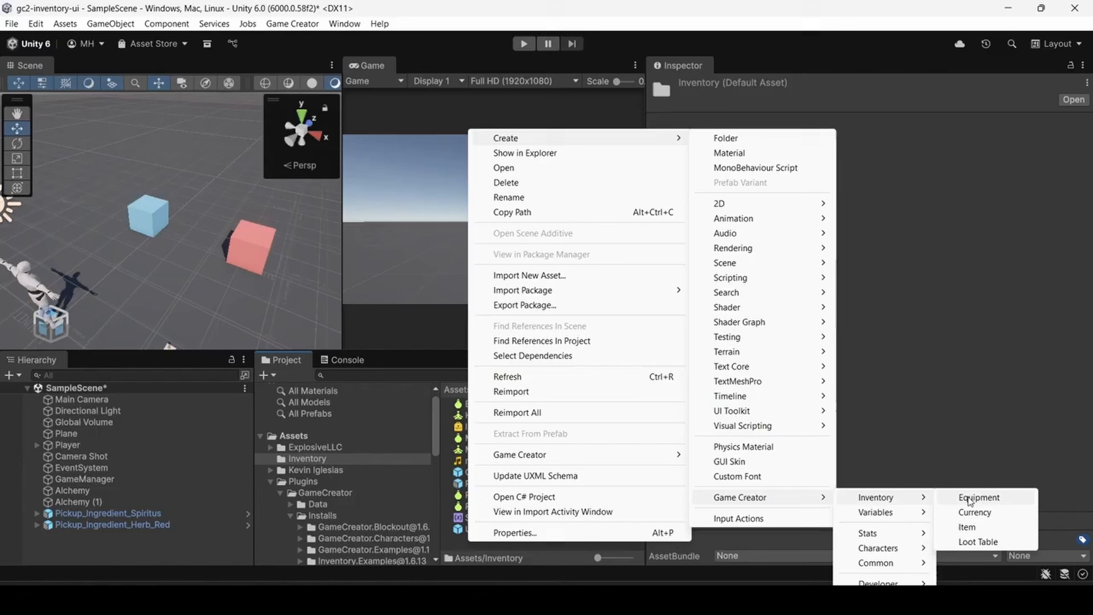
click(977, 526)
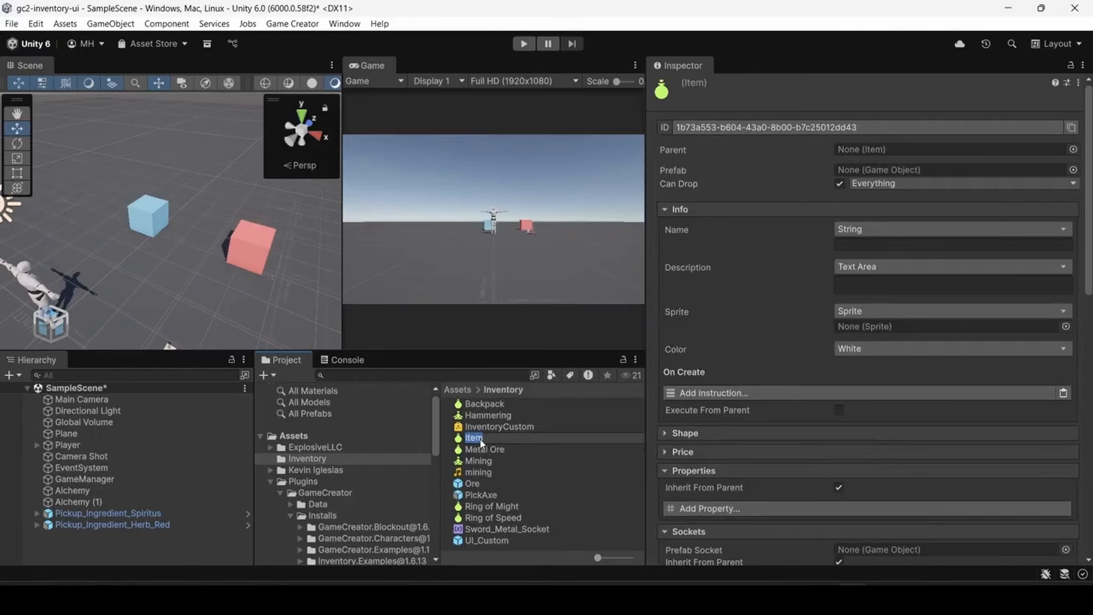
text(Iron Ore)
key(Return)
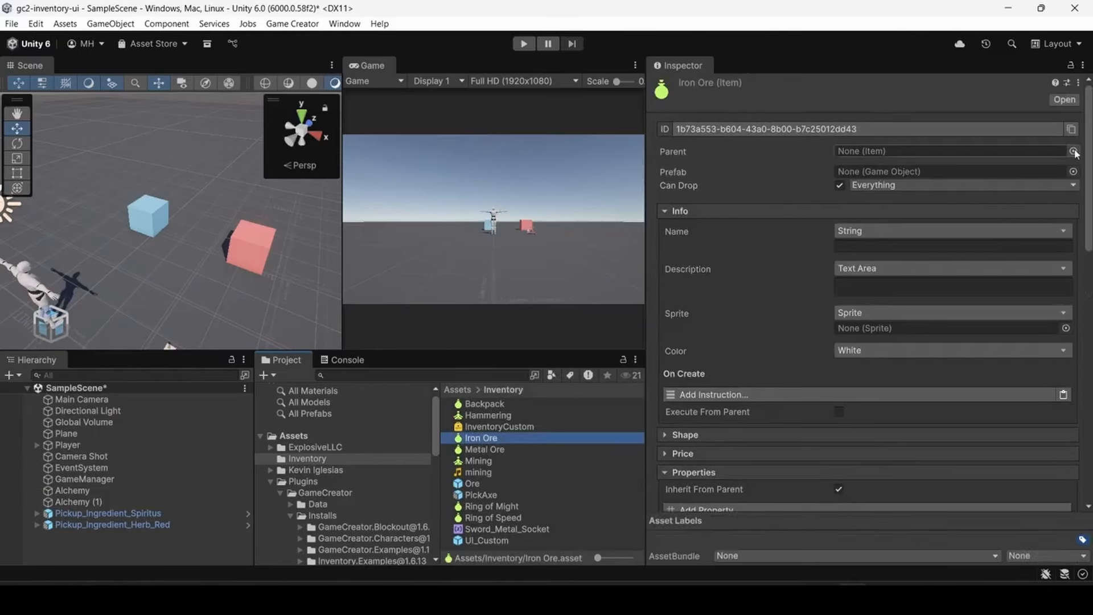
- Set the Iron Ore item's parent to Ingredient and disable Can Drop
click(1073, 149)
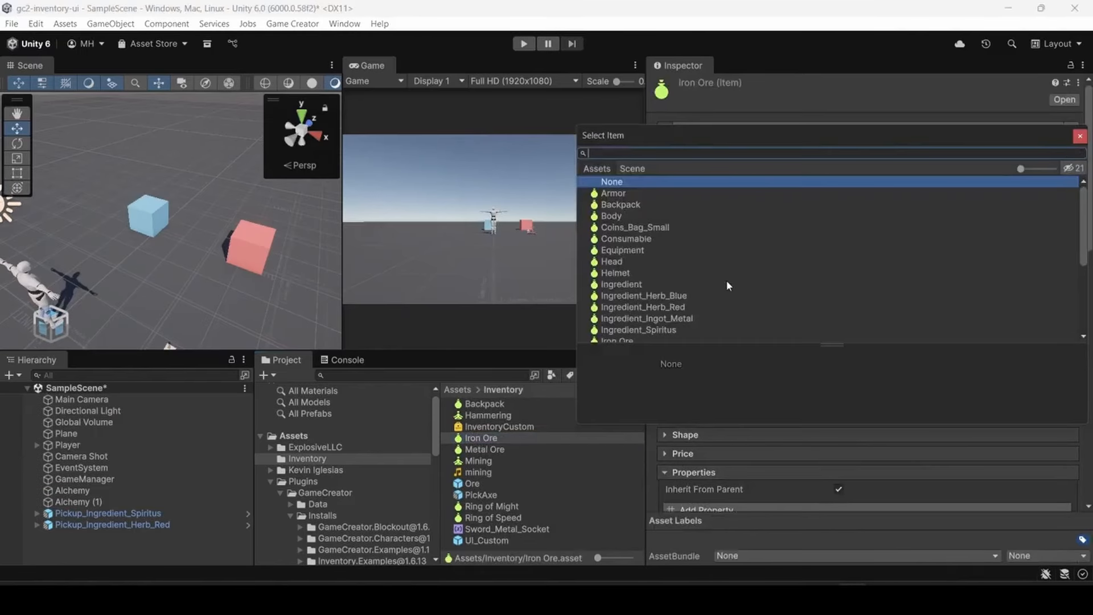
click(623, 284)
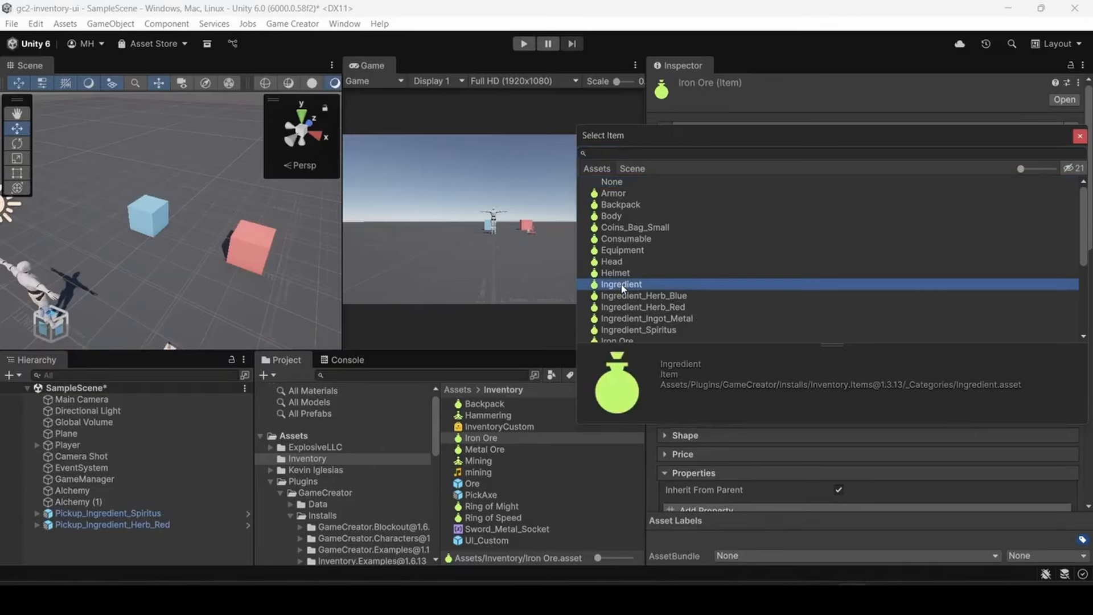
double_click(622, 287)
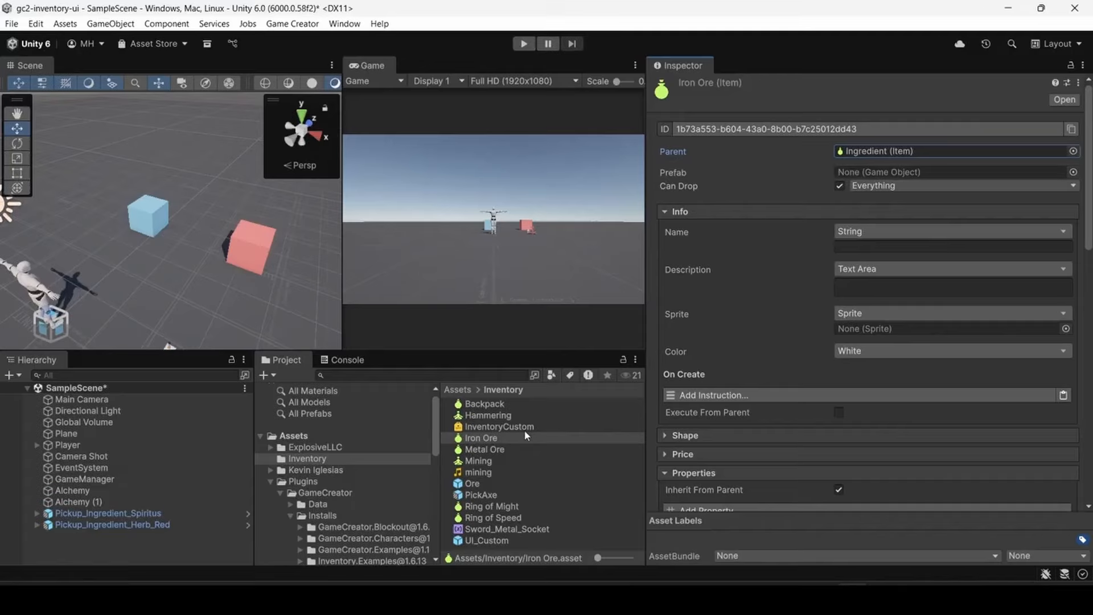
click(493, 449)
click(488, 438)
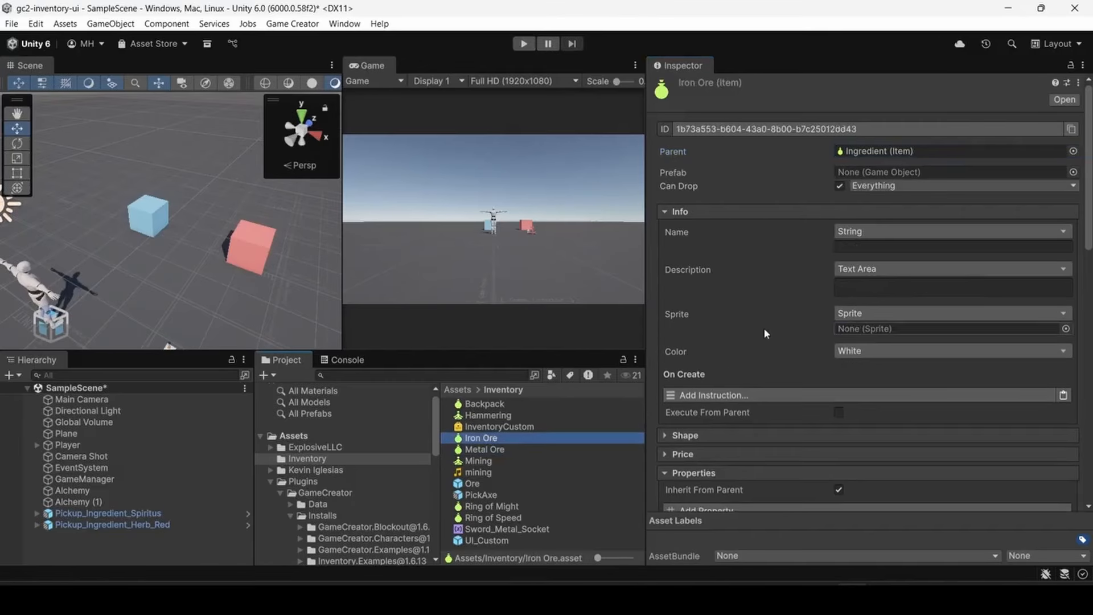
click(839, 187)
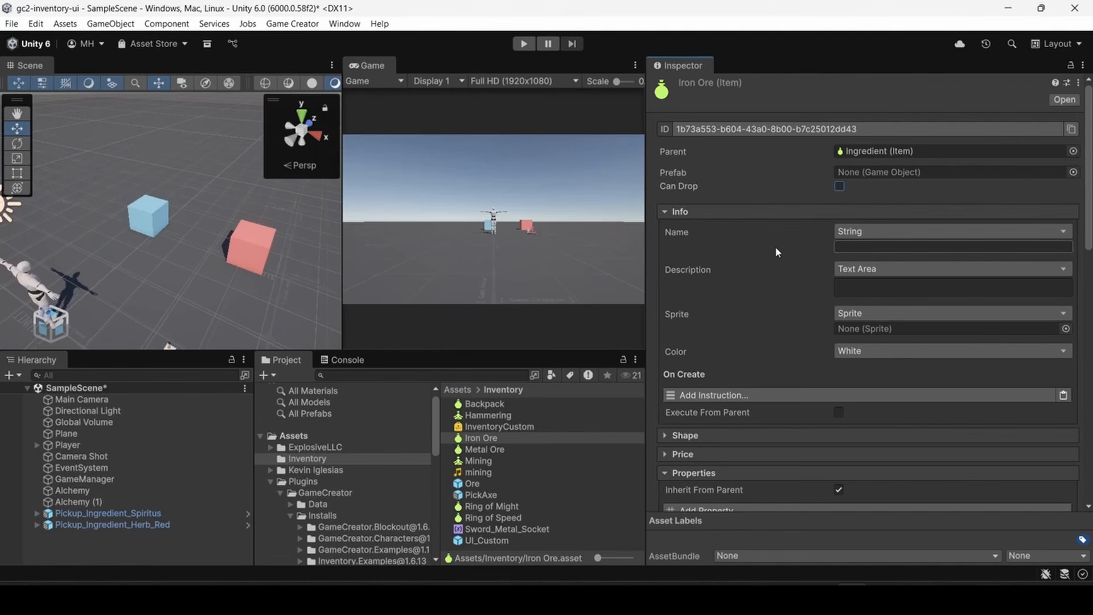
- Give the item the name "Iron Ore" and the description "This is used to craft armor and weapons"
scroll(777, 255, down, 3)
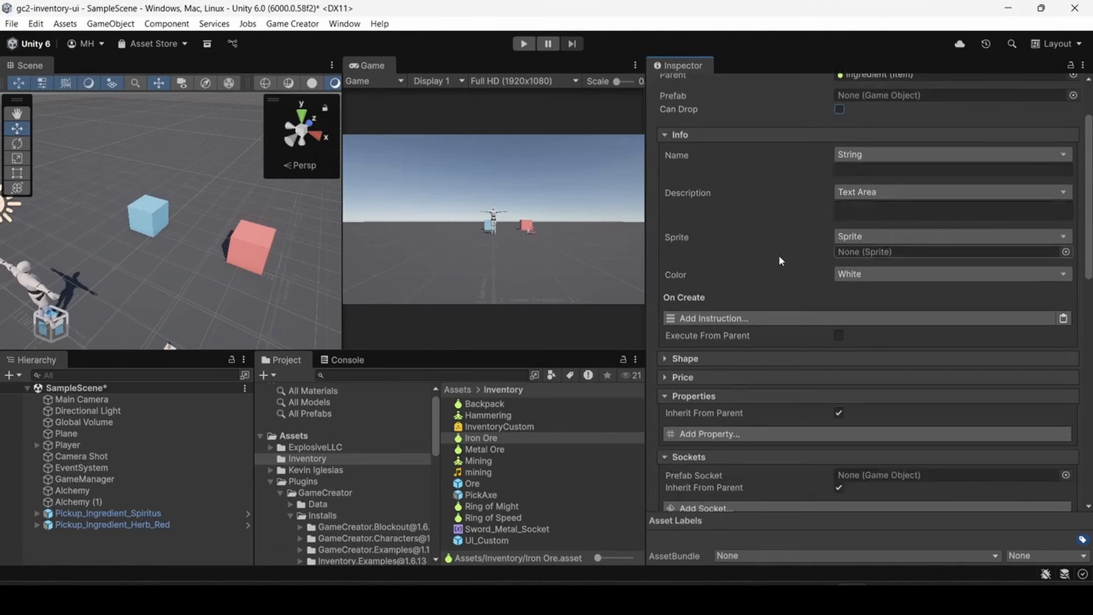
click(852, 170)
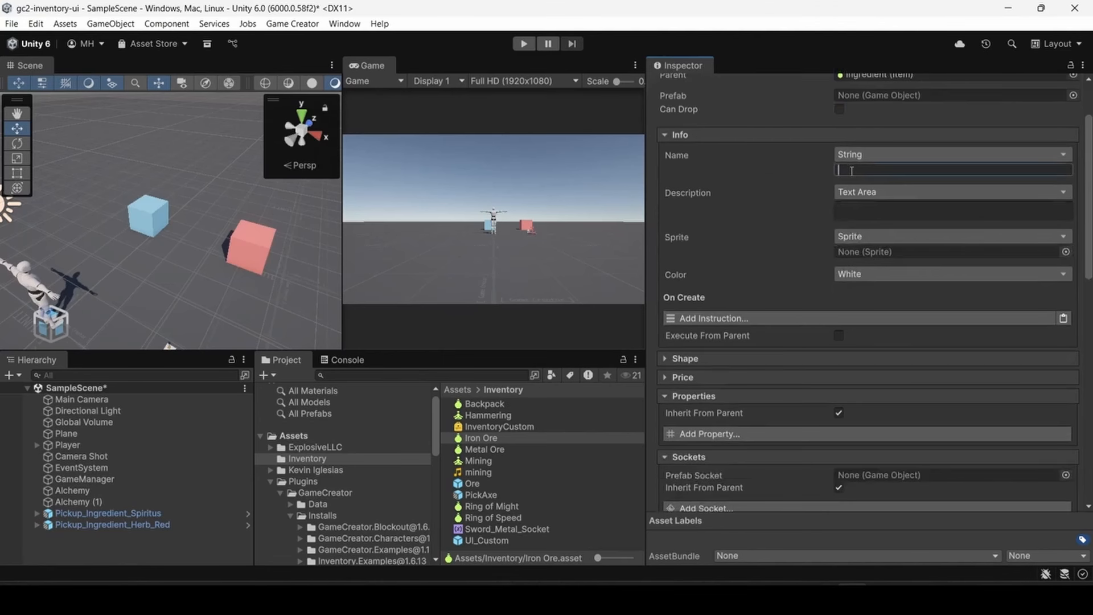
text(Iron Ore)
key(Tab)
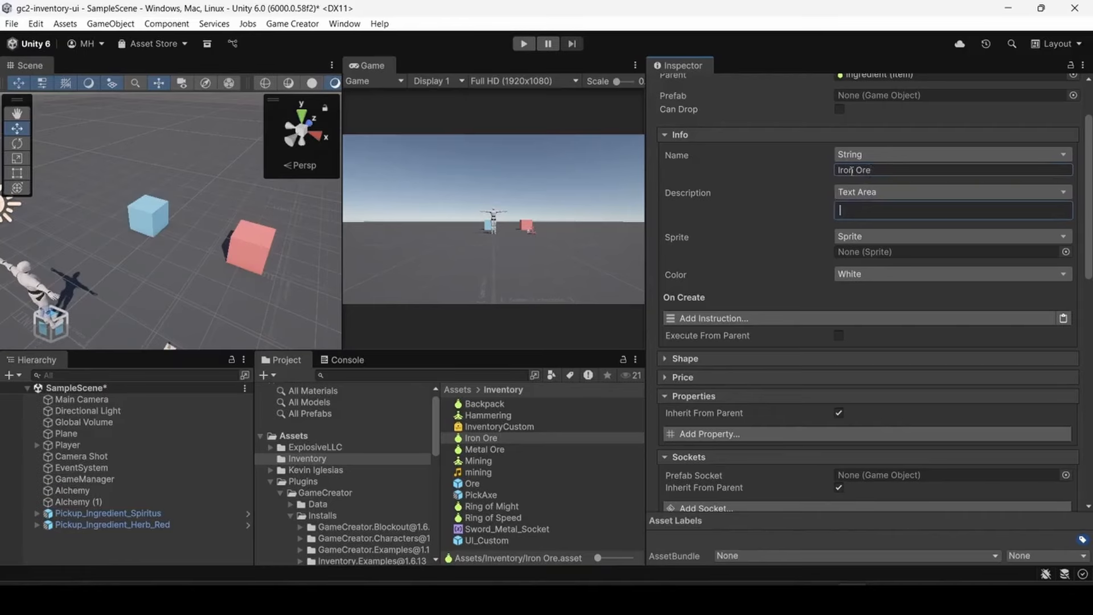
text(This is used to craft armor and weapons)
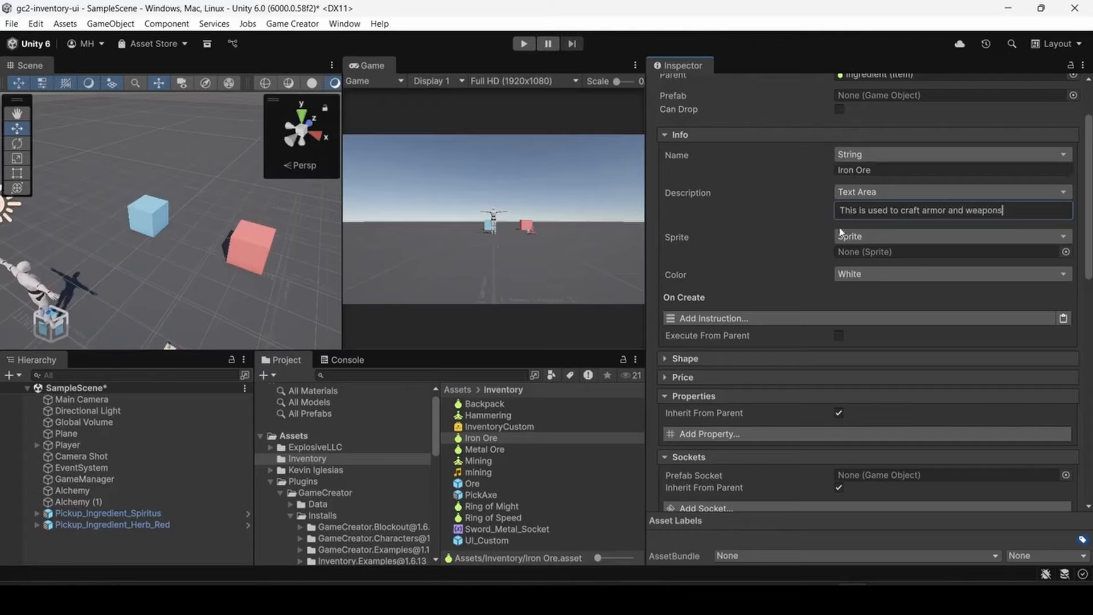
- Assign the Blockout_CircleSolid sprite to the Iron Ore item
click(1066, 252)
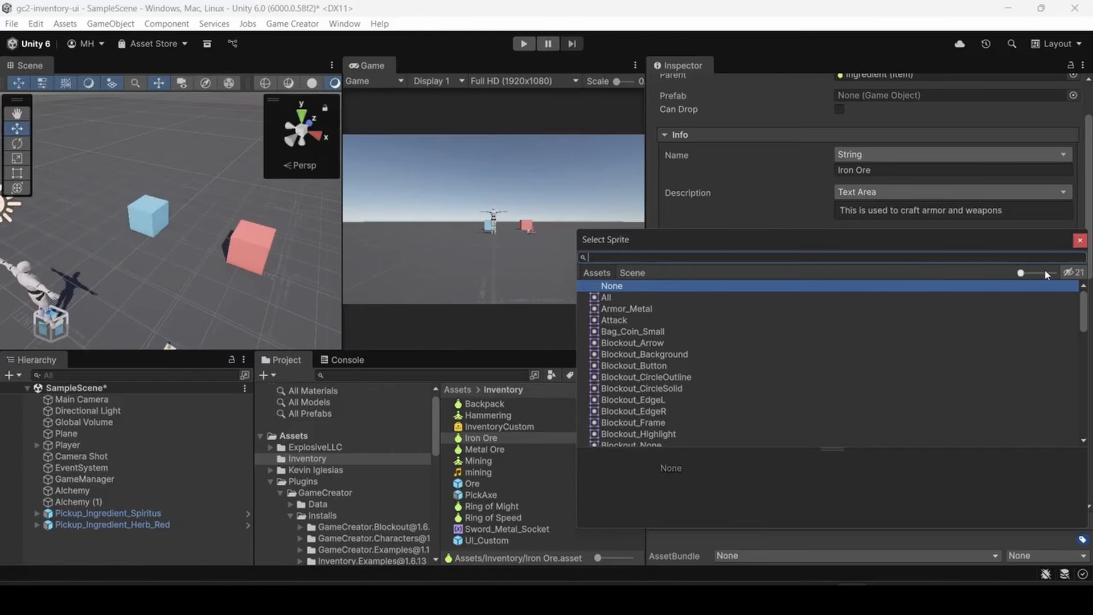
drag(1021, 274, 1058, 271)
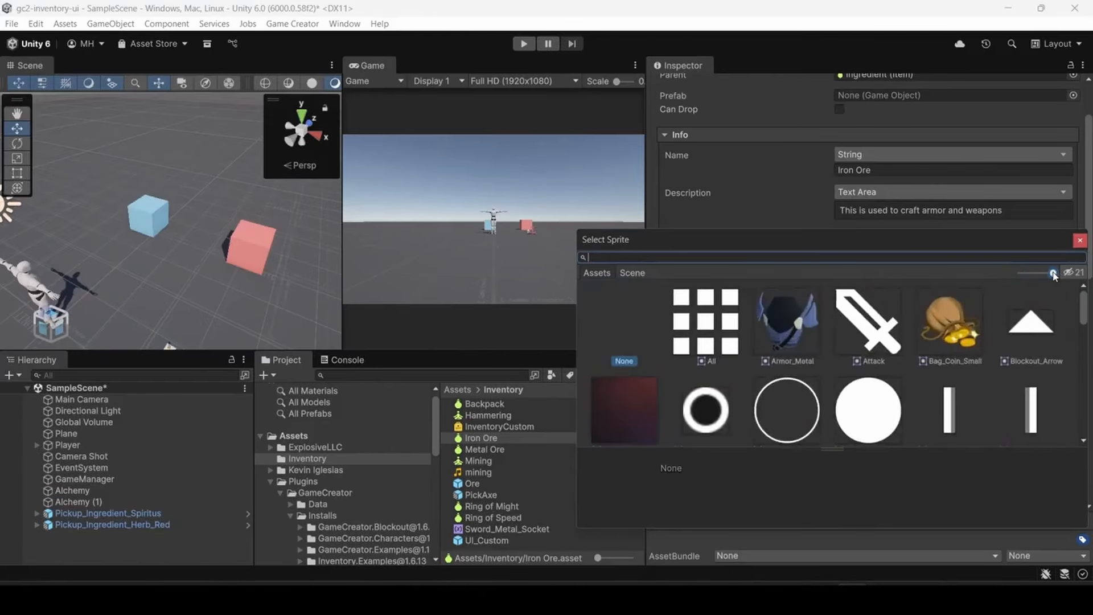
scroll(945, 363, down, 3)
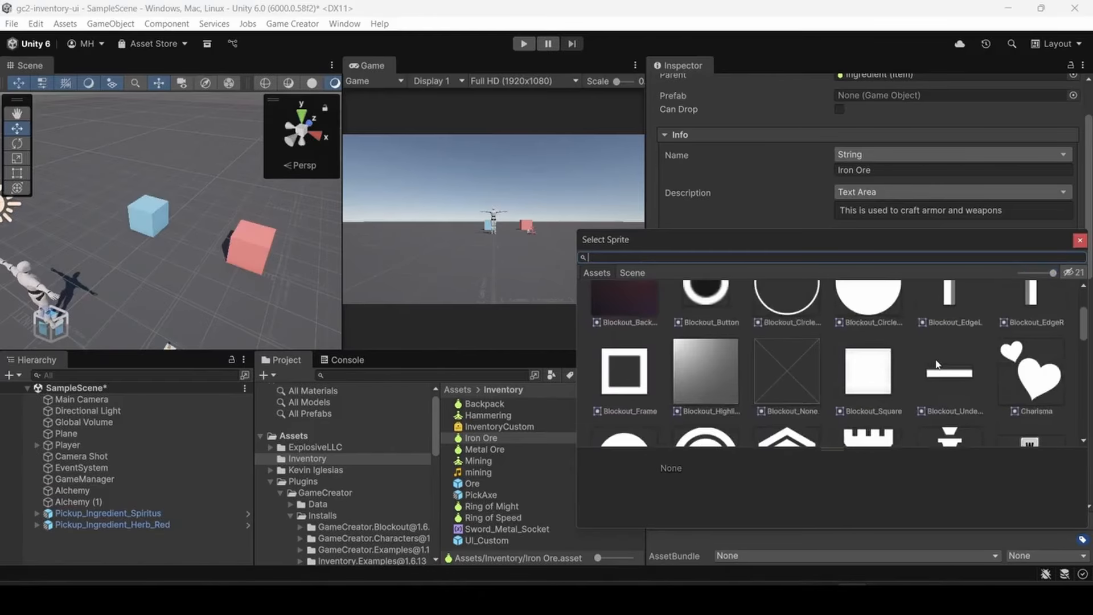
scroll(937, 353, up, 1)
scroll(937, 351, down, 3)
scroll(938, 351, up, 3)
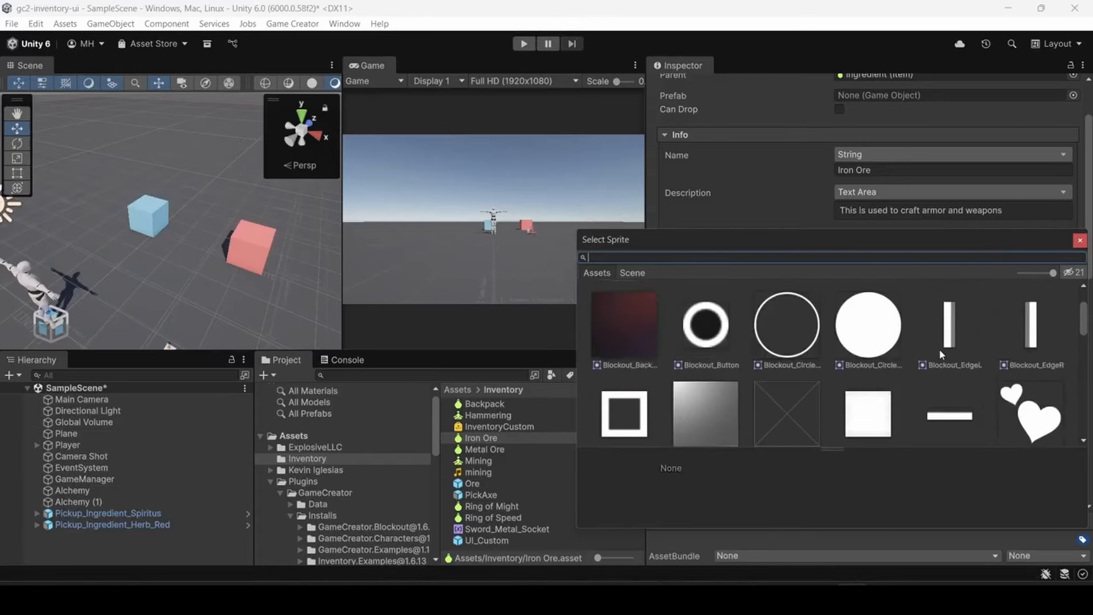
click(857, 330)
double_click(856, 330)
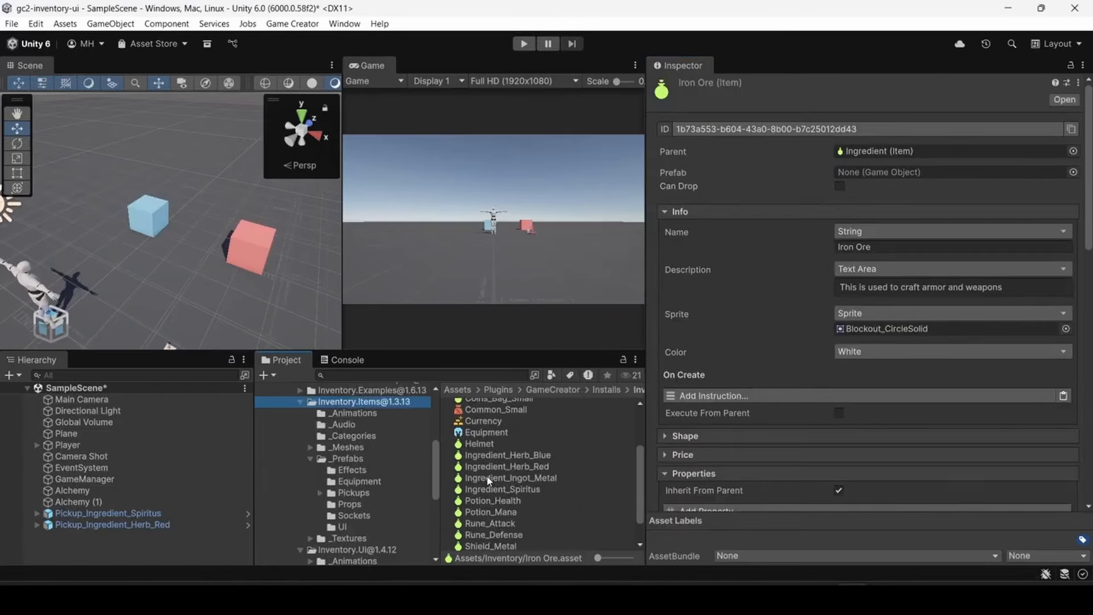
- Enable Craft on the Ingredient_Ingot_Metal item and remove its "Item crafted" log instruction
click(486, 480)
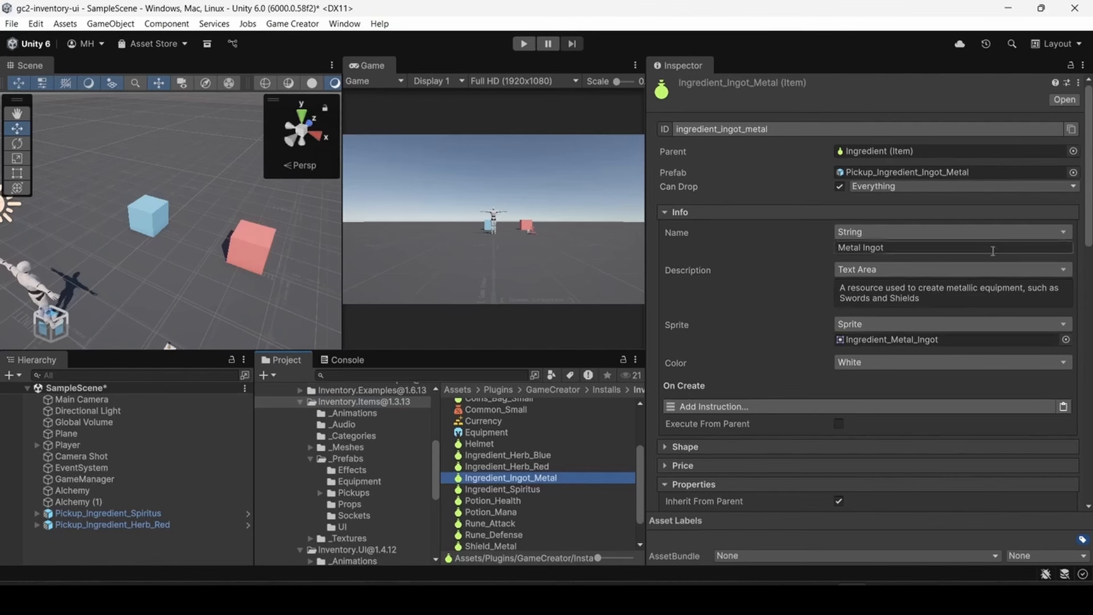
scroll(1086, 226, down, 2)
scroll(1086, 226, down, 10)
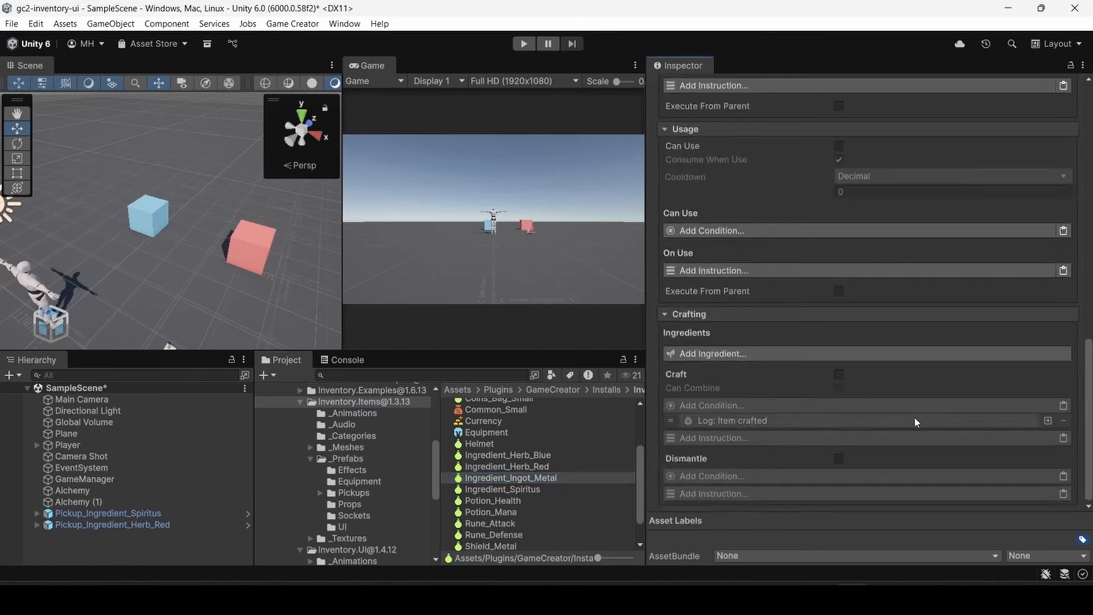
click(838, 375)
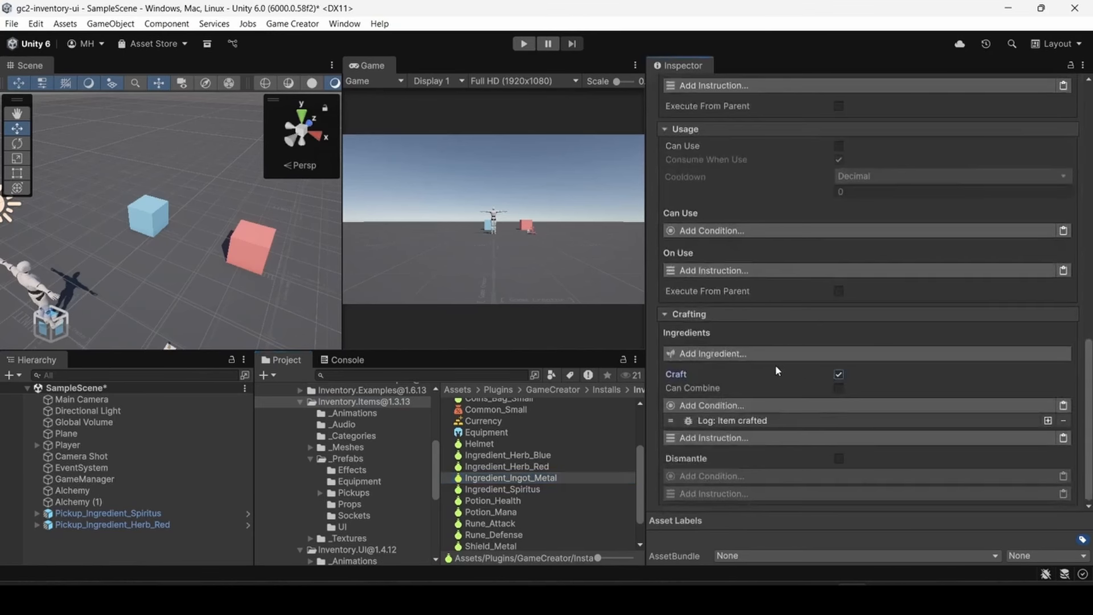
click(1063, 421)
- Add Iron Ore as a crafting ingredient of the metal ingot with an amount of 2
click(725, 368)
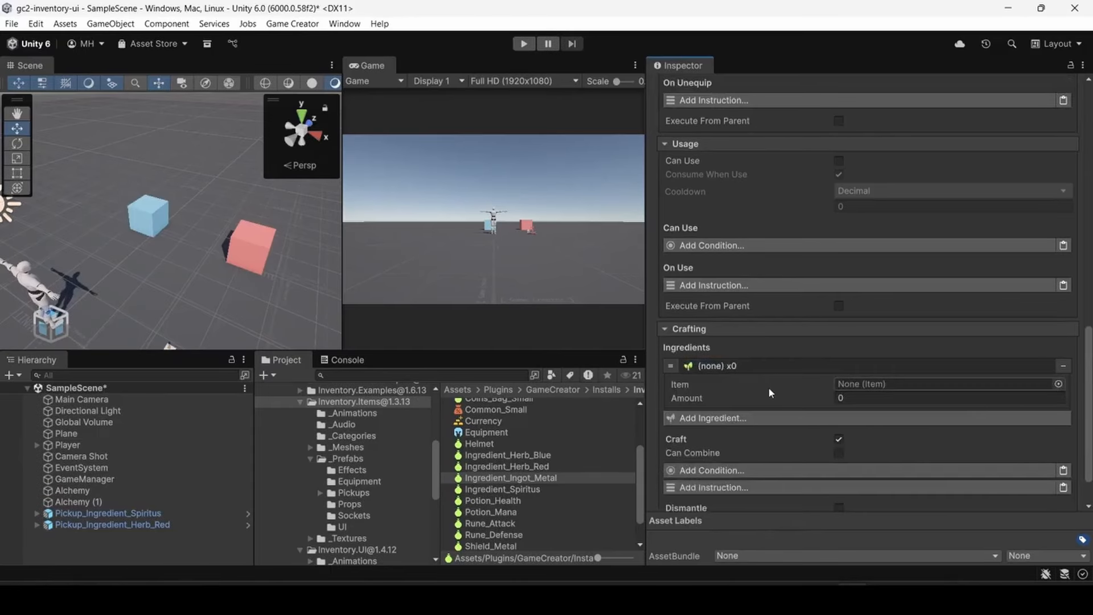
click(1058, 384)
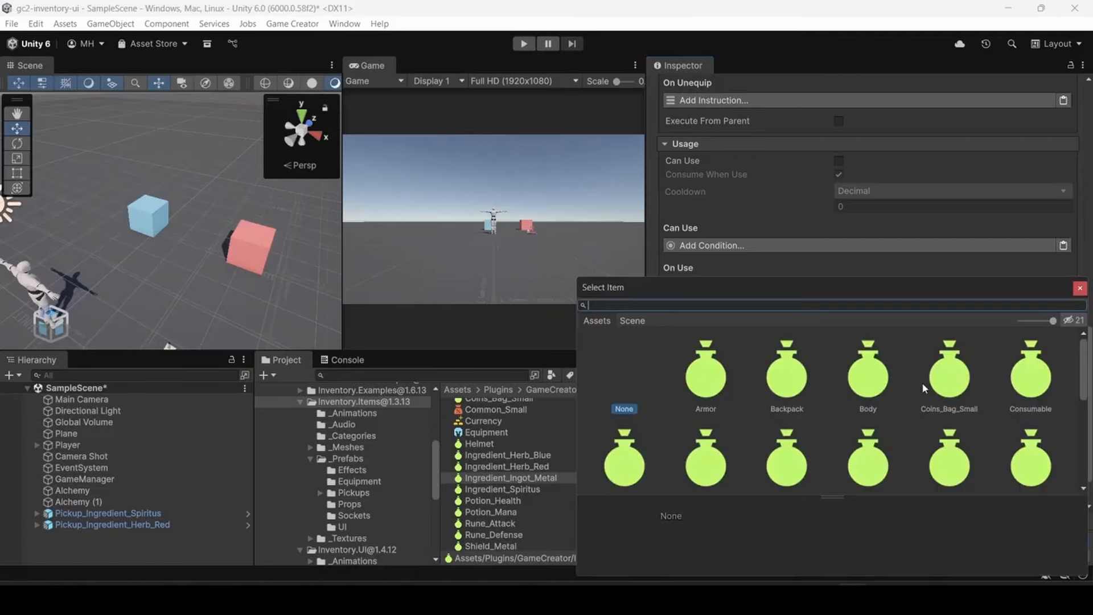
text(iron)
double_click(707, 373)
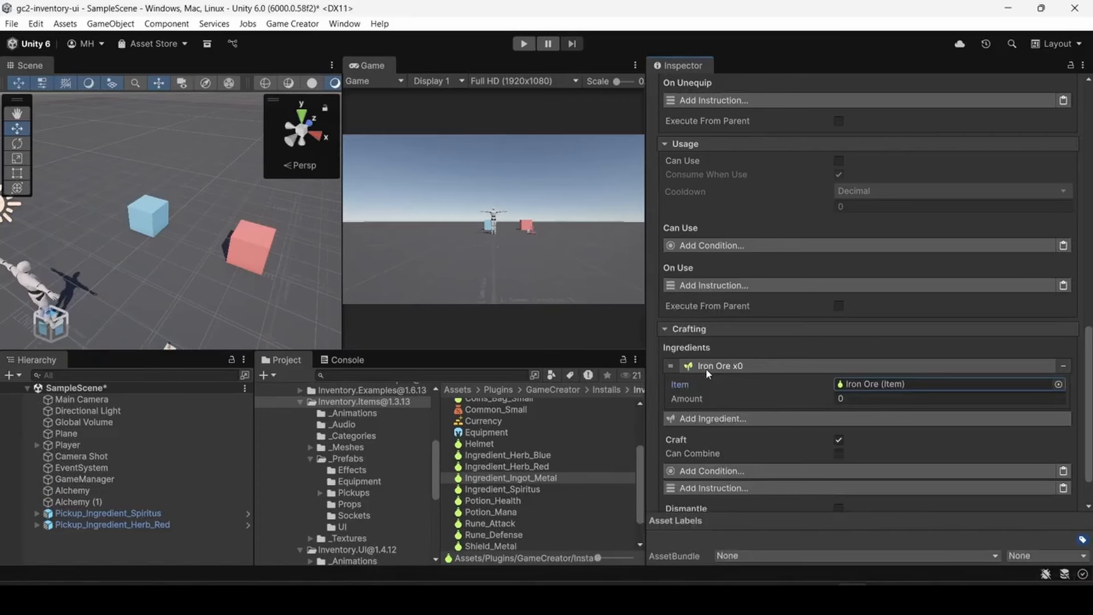
click(743, 399)
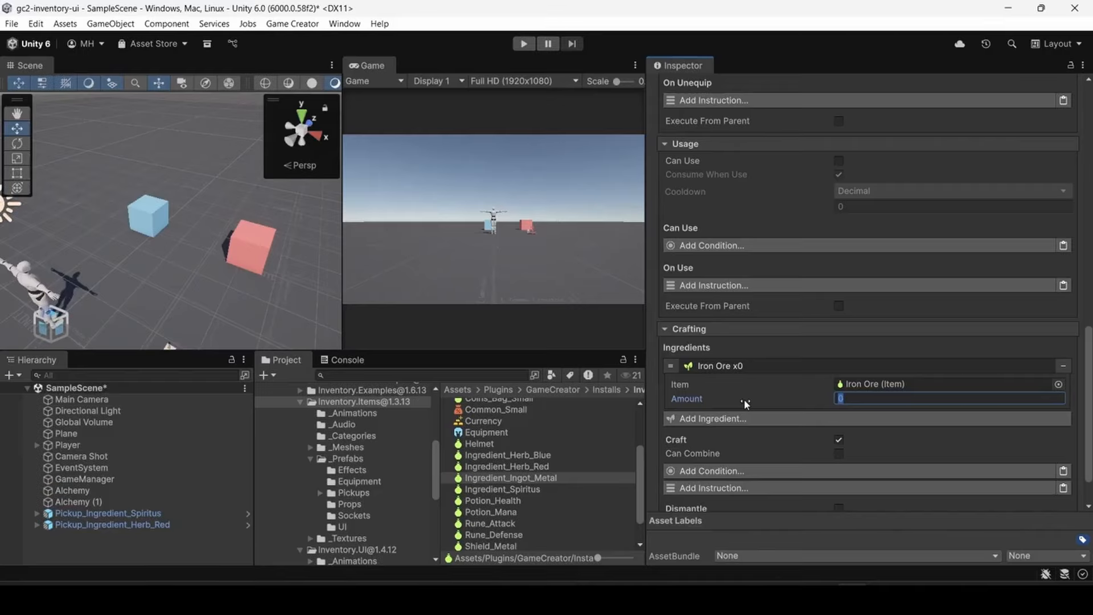
text(2)
key(Return)
click(771, 365)
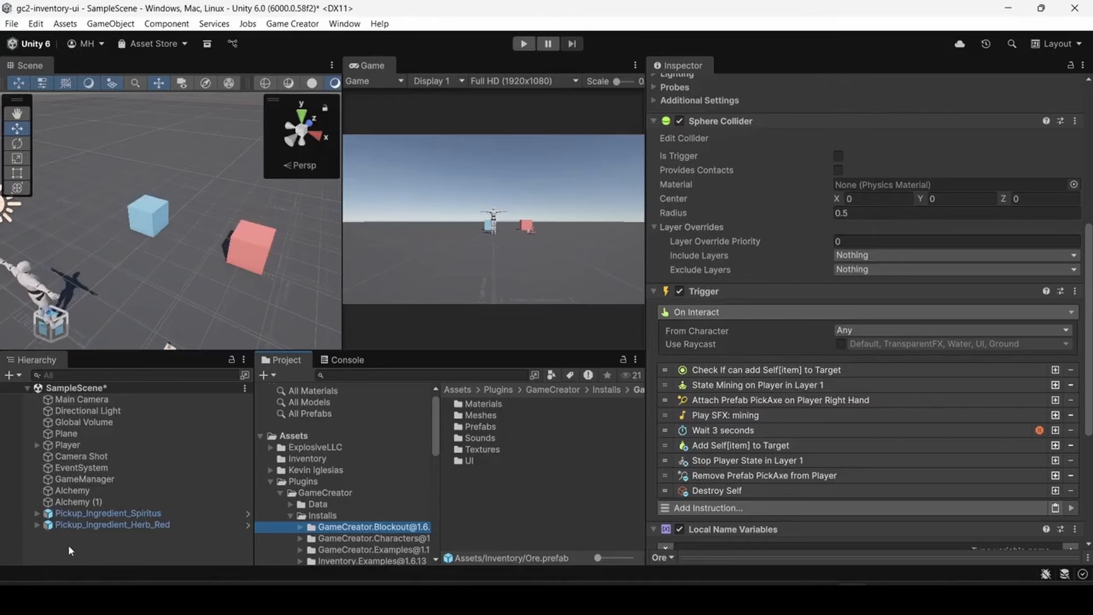
- Create a 3D sphere in the scene and name it Iron Ore
right_click(53, 539)
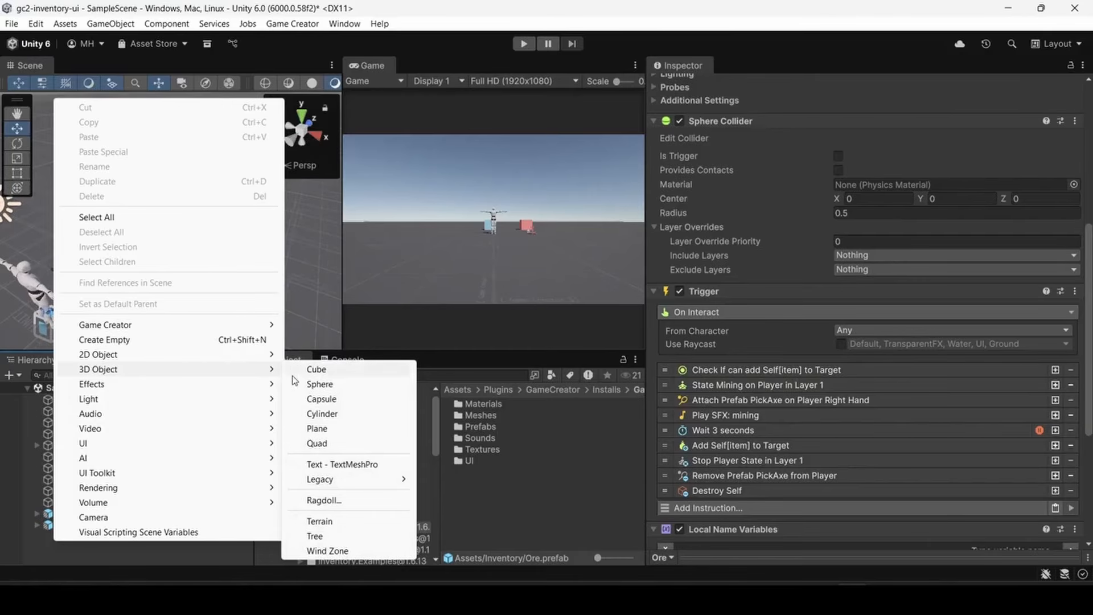
click(318, 385)
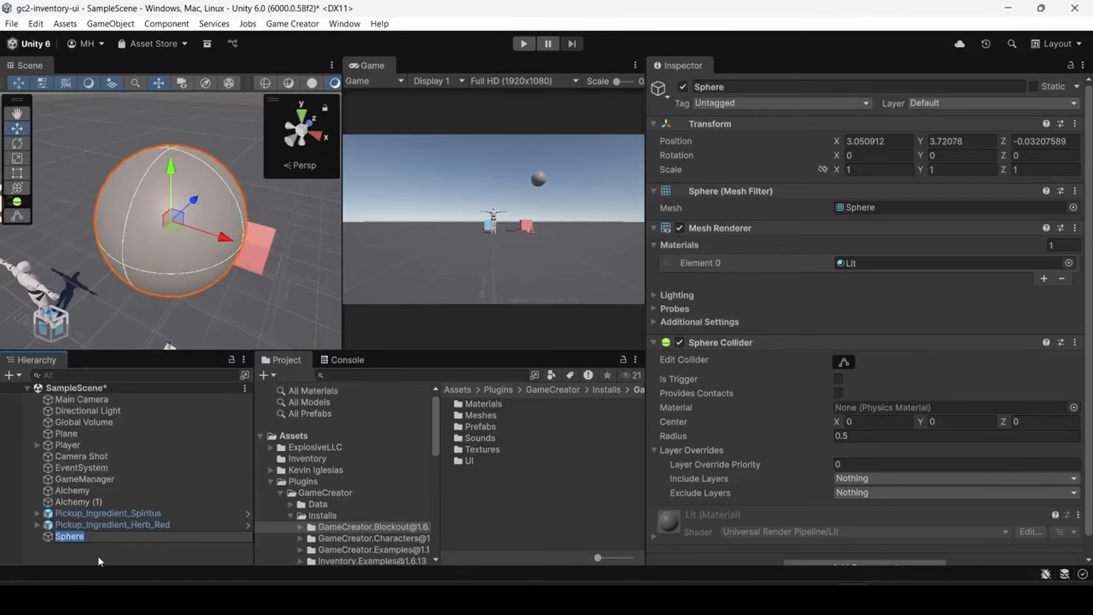
text(Iron Oe)
key(Return)
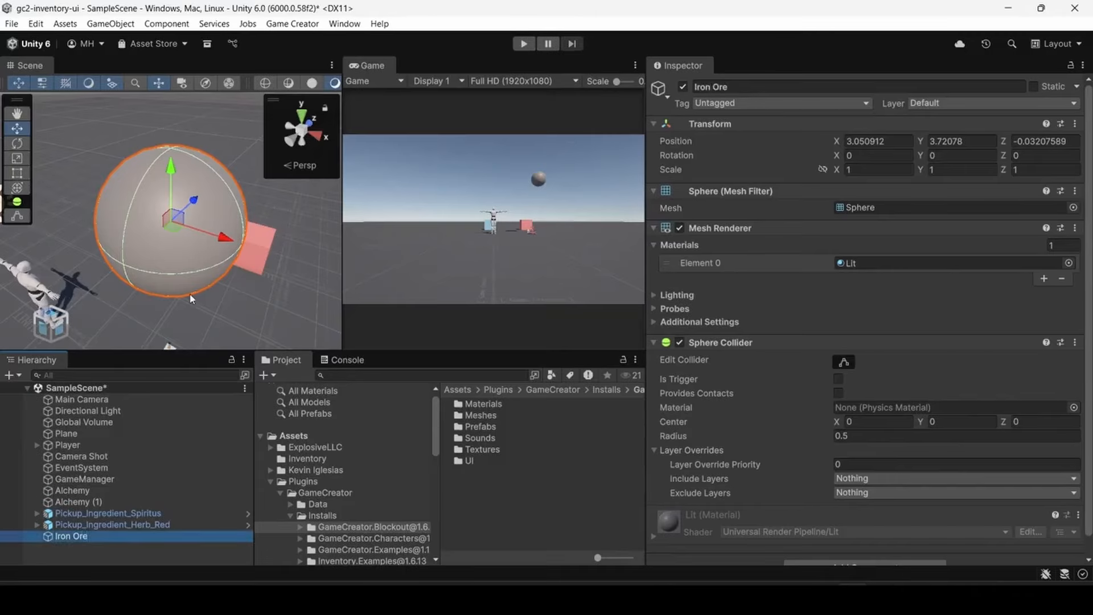
- Move the Iron Ore sphere in front of the blue station, to about X 1.5, Y 0.79, Z 1.16
drag(171, 166, 162, 331)
right_drag(162, 331, 159, 329)
drag(173, 274, 134, 181)
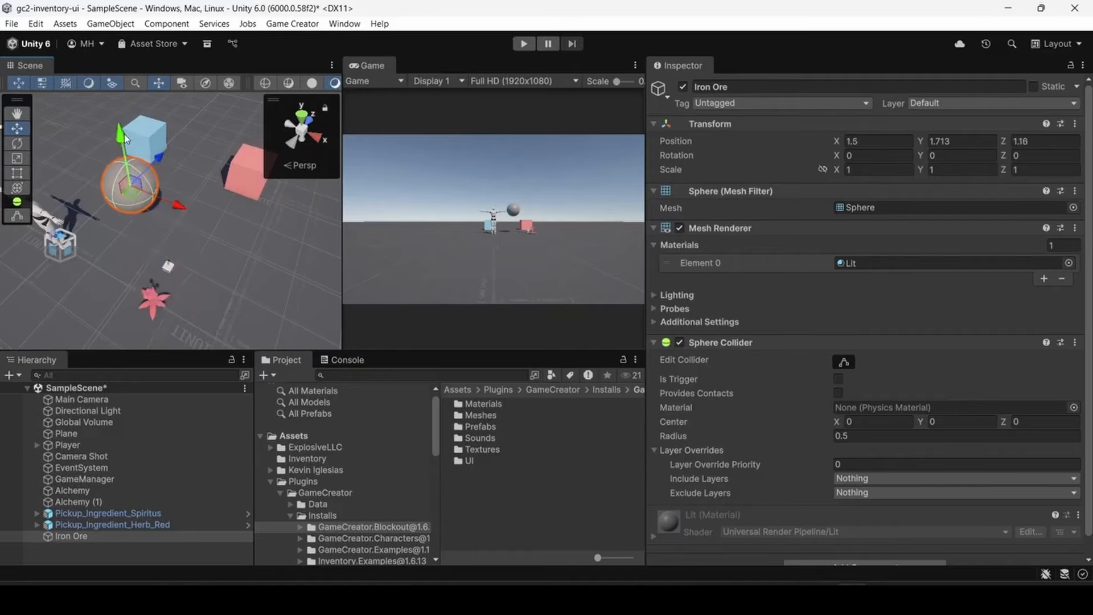
drag(121, 139, 122, 181)
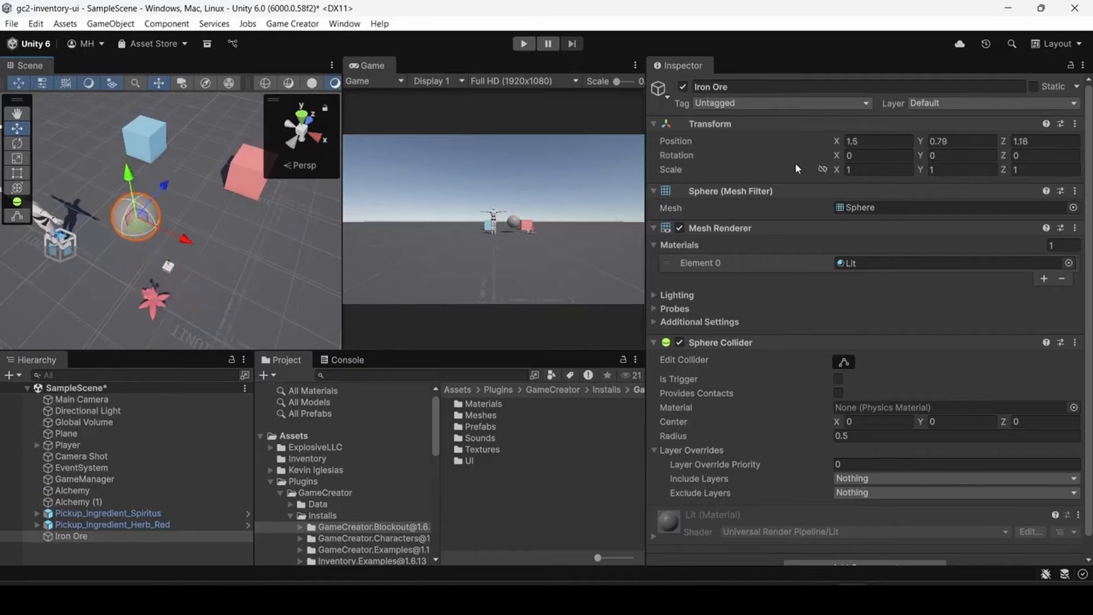
- Link the Iron Ore sphere's scale proportions and scale it uniformly to 0.25
click(822, 170)
drag(837, 170, 816, 176)
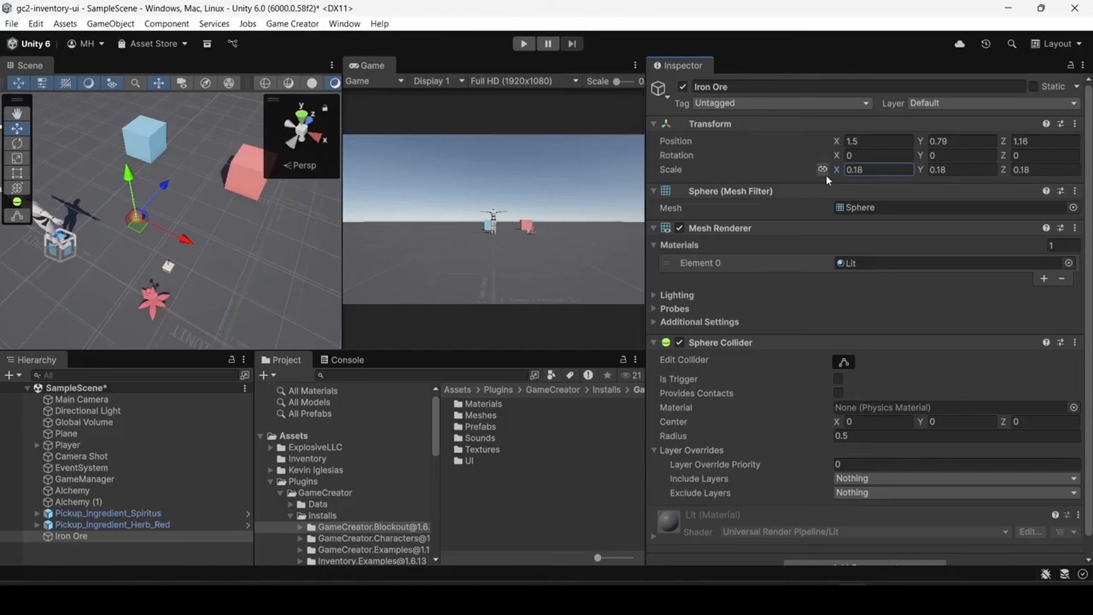
click(872, 171)
text(0.25)
key(Tab)
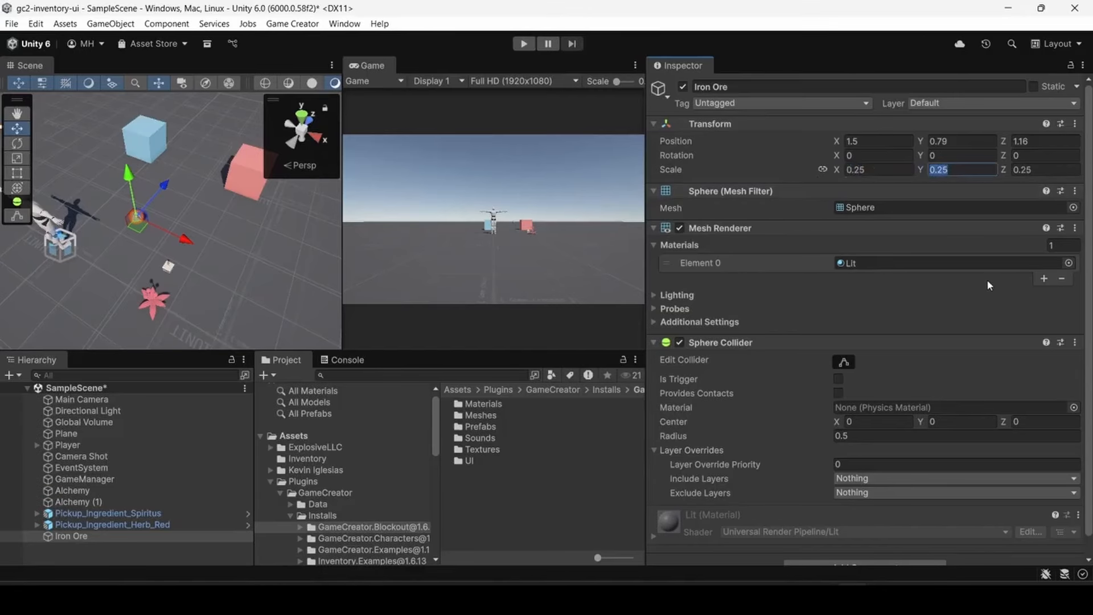
- Assign the Black material to the Iron Ore sphere's mesh renderer
click(1069, 263)
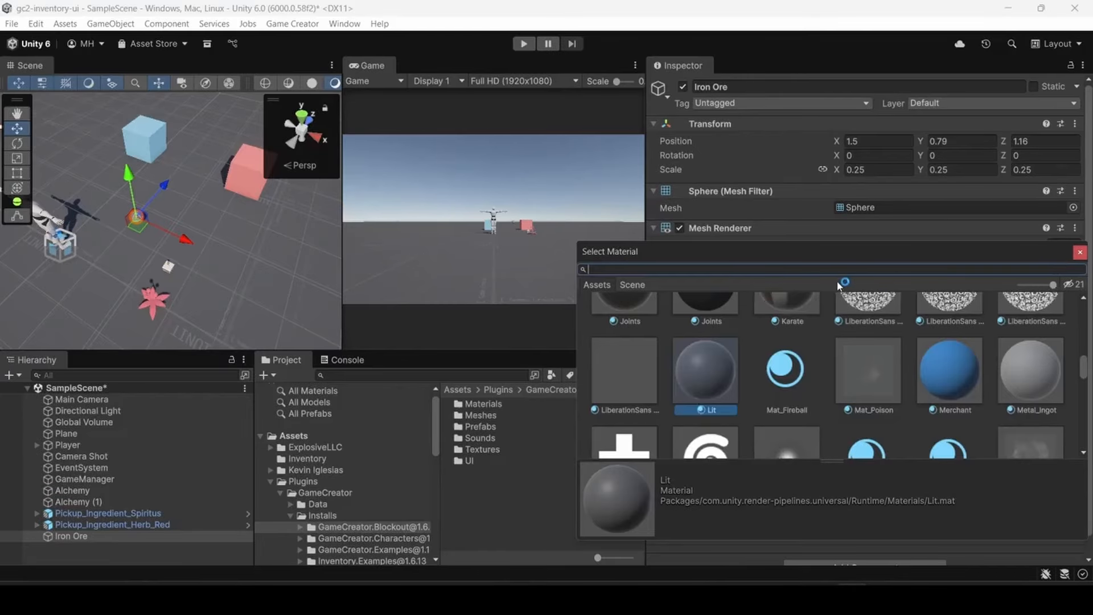
scroll(877, 381, up, 3)
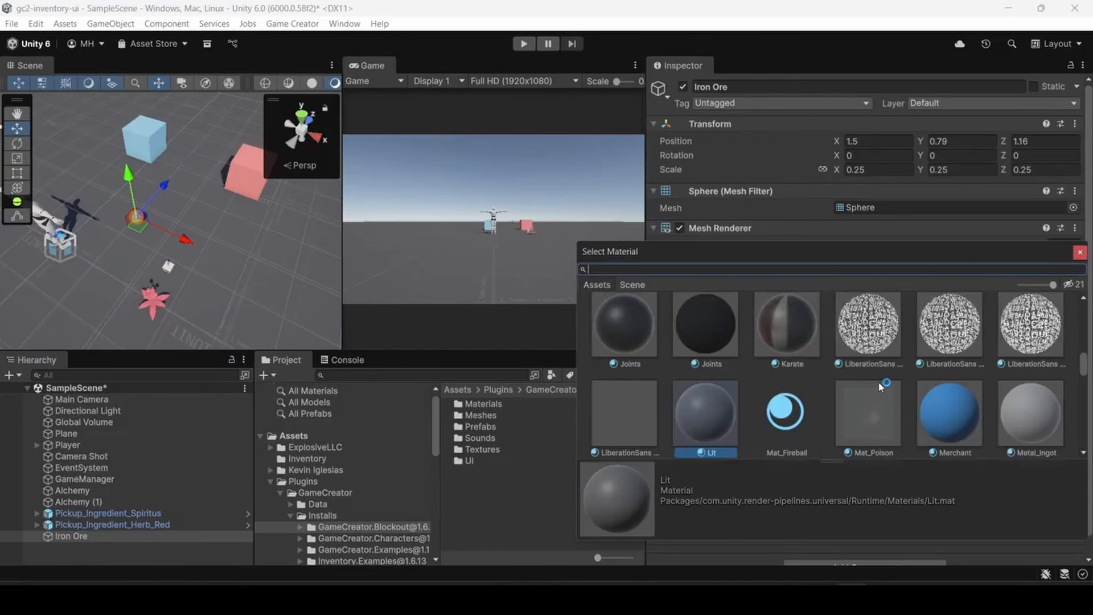
scroll(882, 384, up, 3)
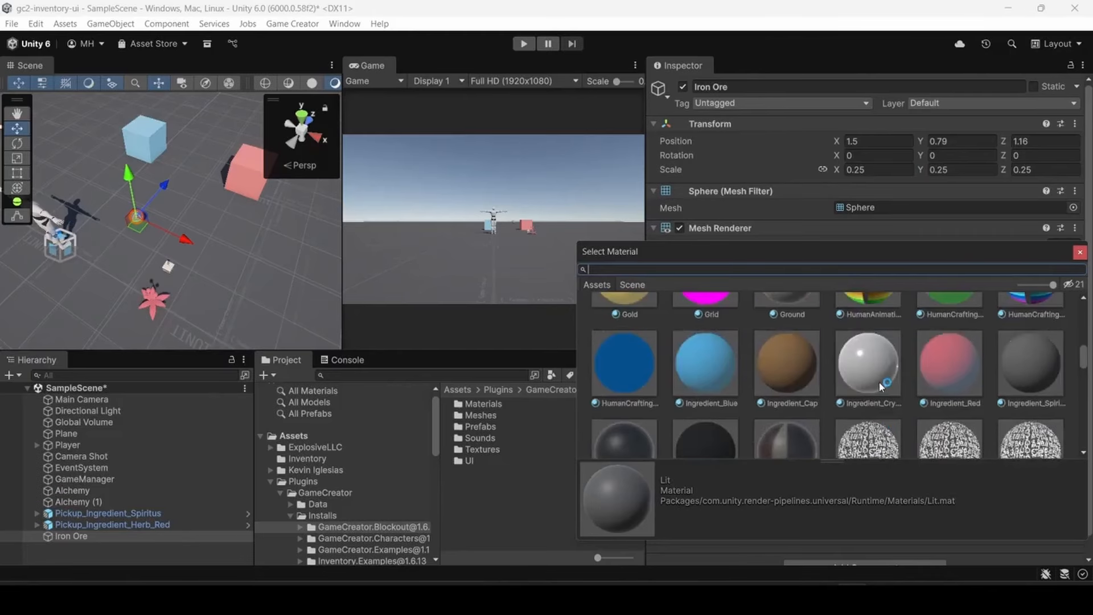
drag(1085, 366, 1074, 331)
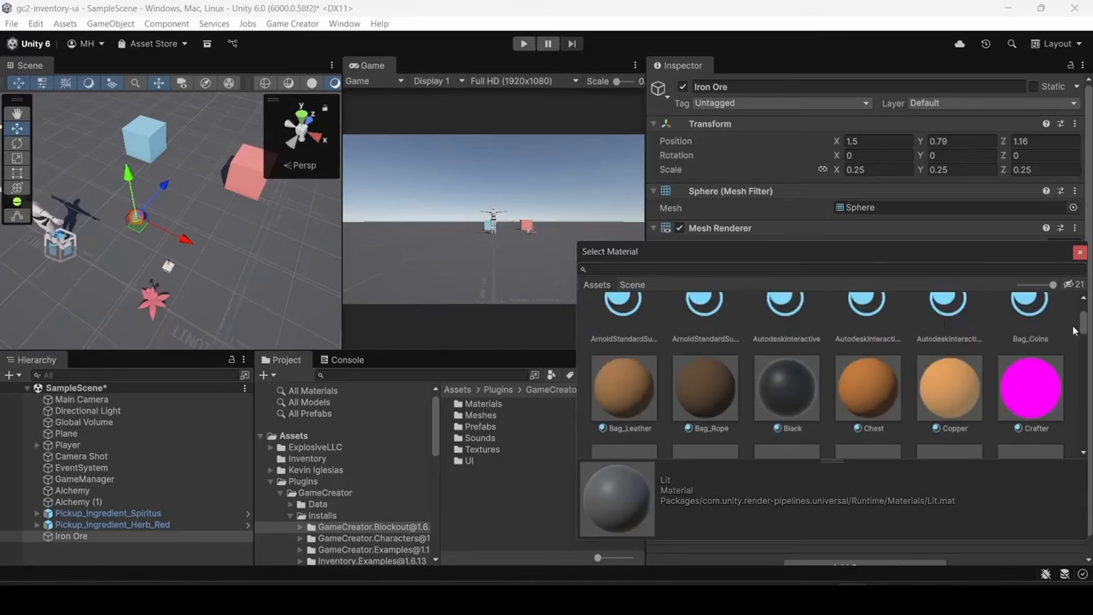
double_click(787, 382)
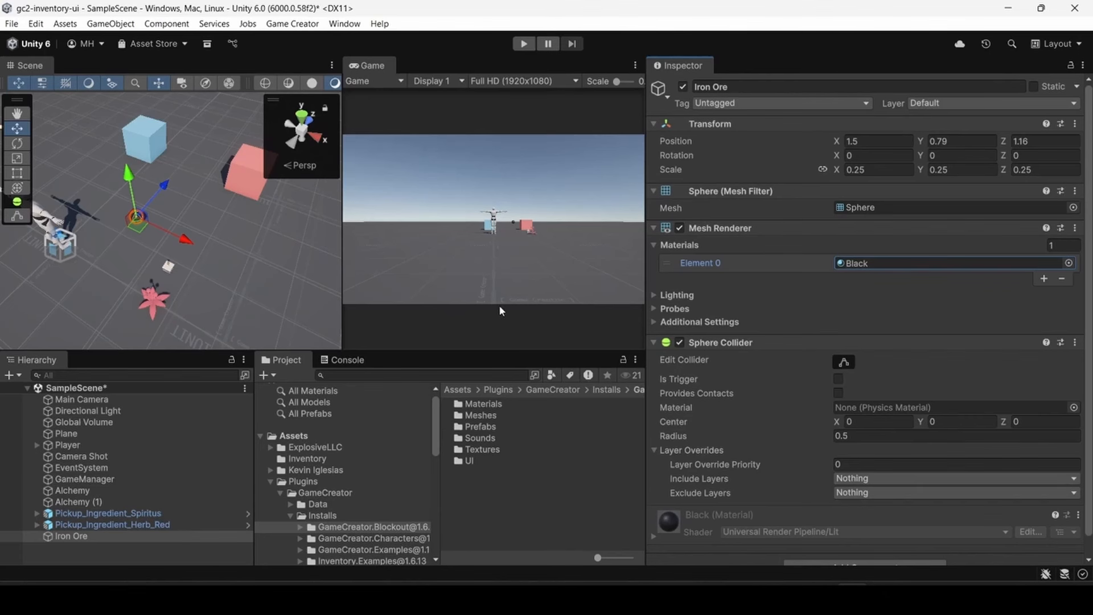
- Move the Iron Ore sphere to about X 1.82, Y 0.54, Z 1.77, closer to the stations and nearer the ground
drag(138, 226, 165, 214)
scroll(805, 296, down, 1)
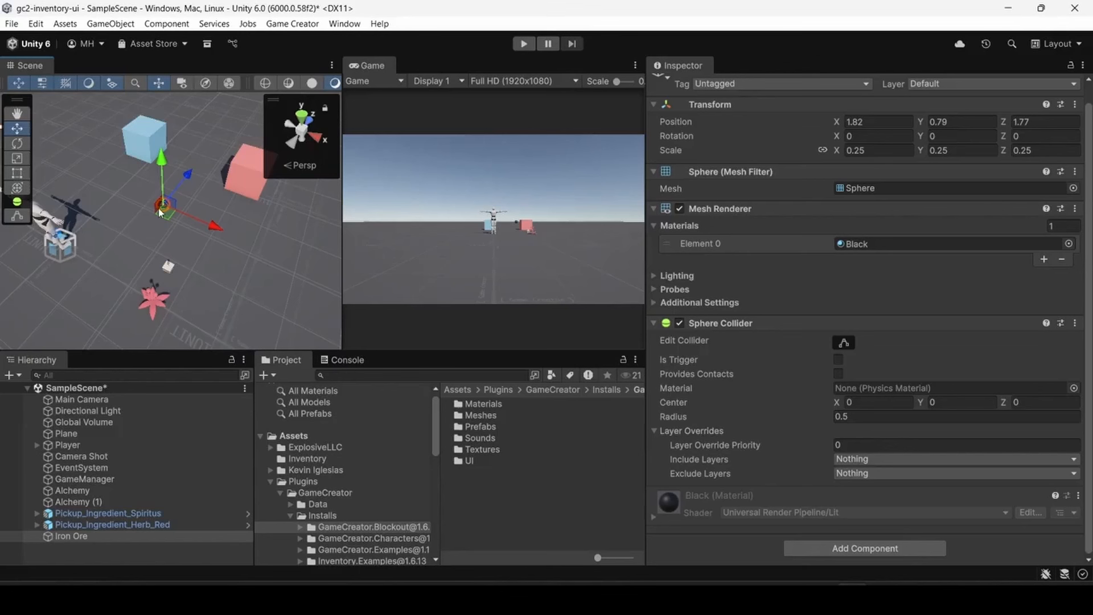
drag(161, 200, 160, 199)
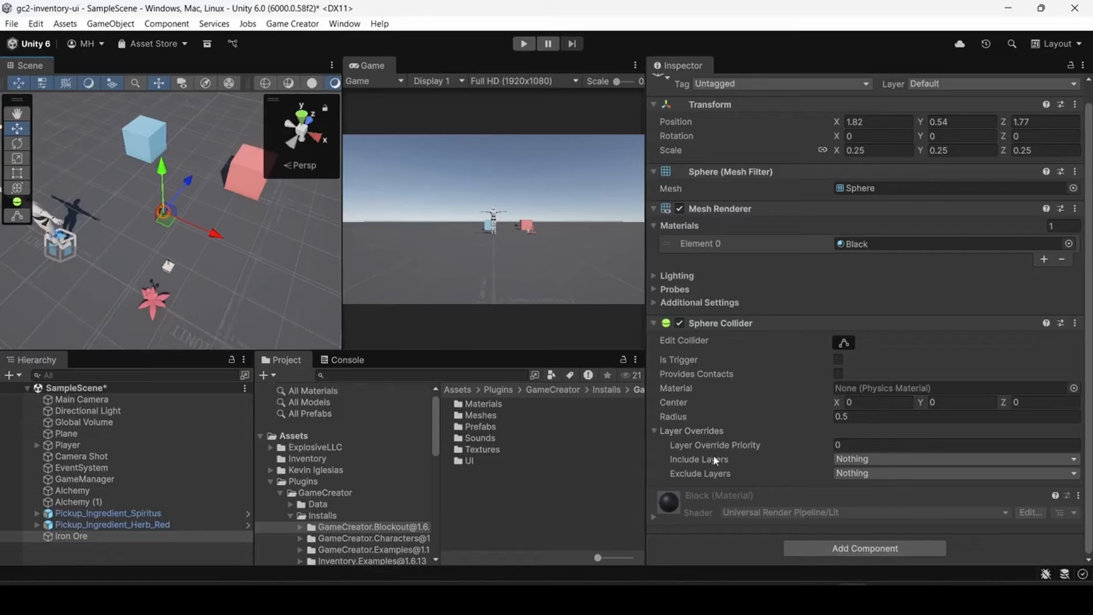
- Add a Trigger component to the Iron Ore sphere
click(812, 548)
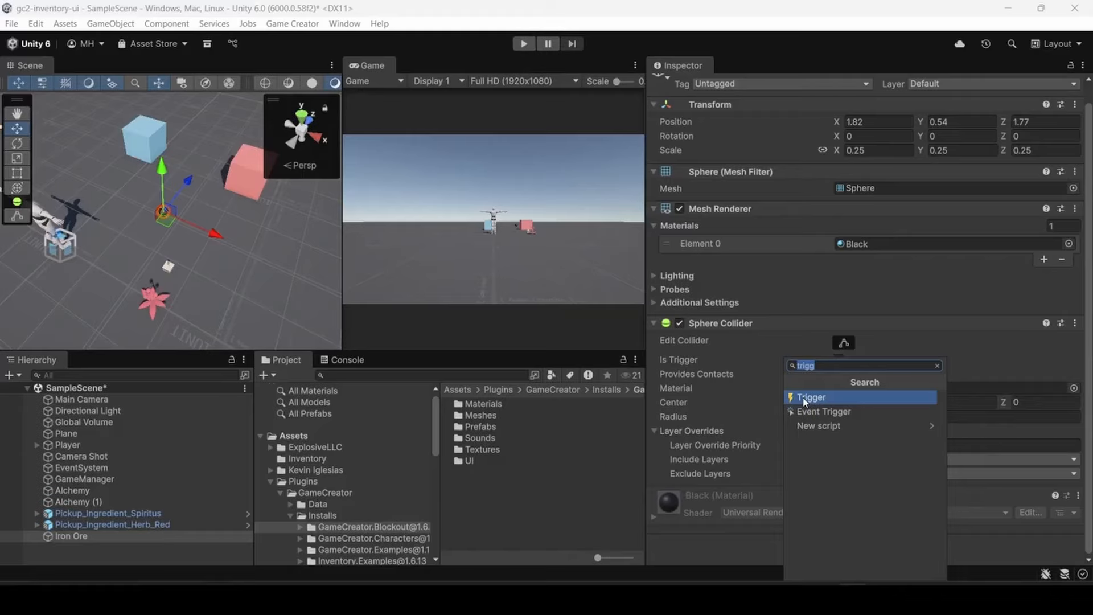
text(hotspot)
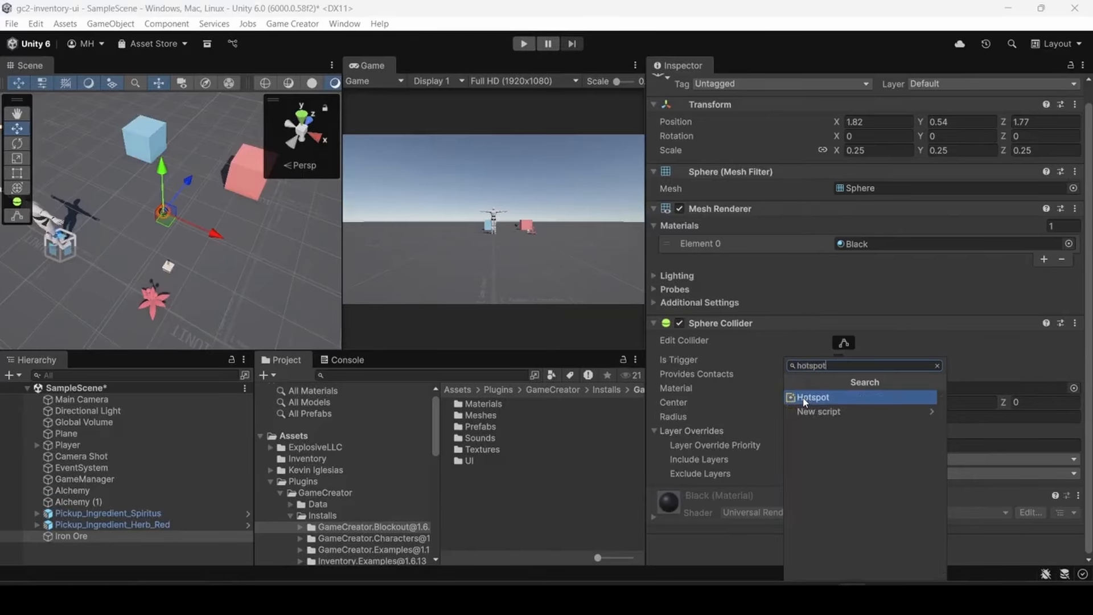
text(p)
key(BackSpace)
key(BackSpace)
key(BackSpace)
key(BackSpace)
key(BackSpace)
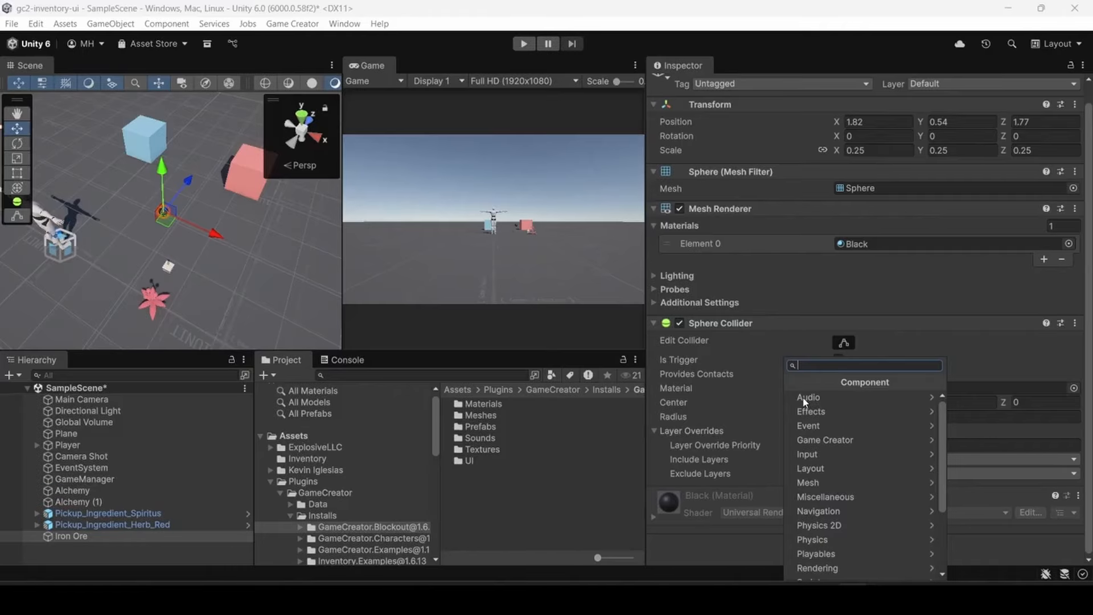
text(trigger)
key(Return)
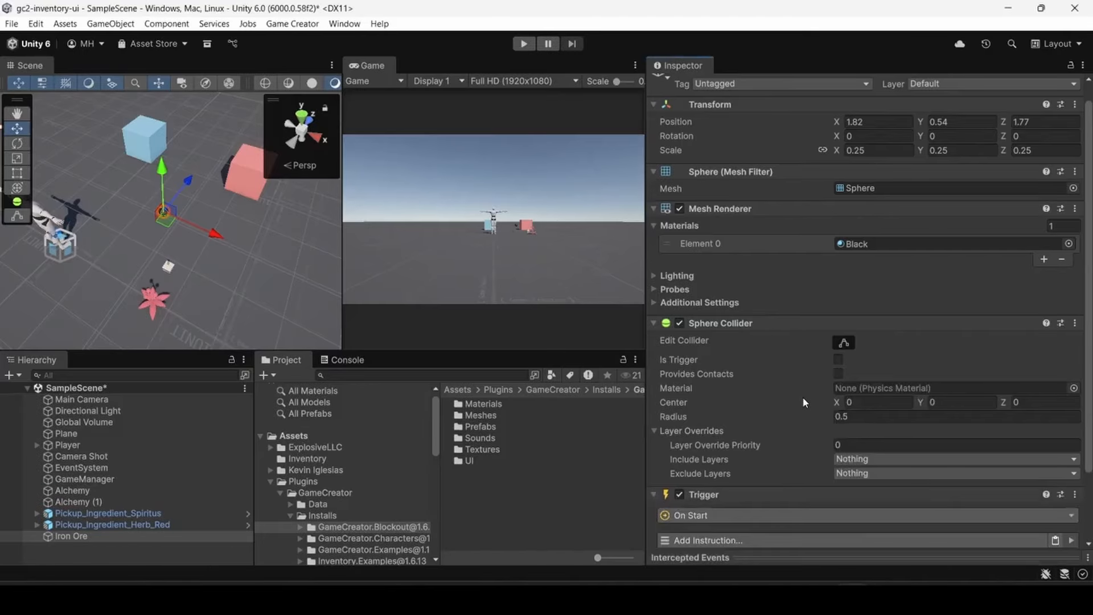
- Set the Iron Ore trigger's event to On Interact, restricted to the specific Player character
scroll(706, 408, down, 3)
click(732, 432)
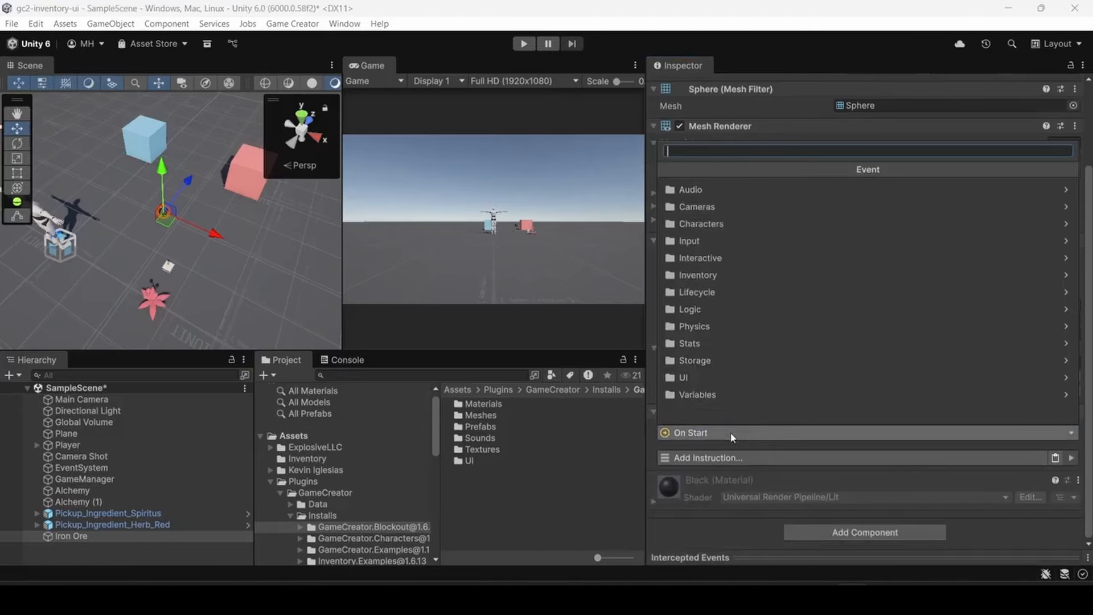
click(720, 261)
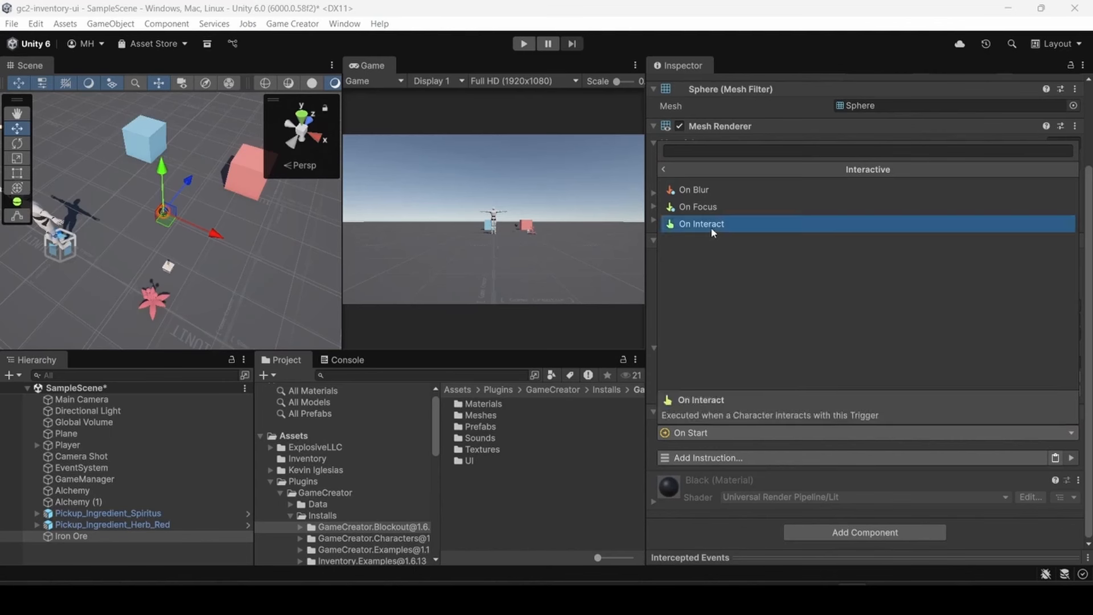
click(710, 227)
scroll(747, 388, down, 2)
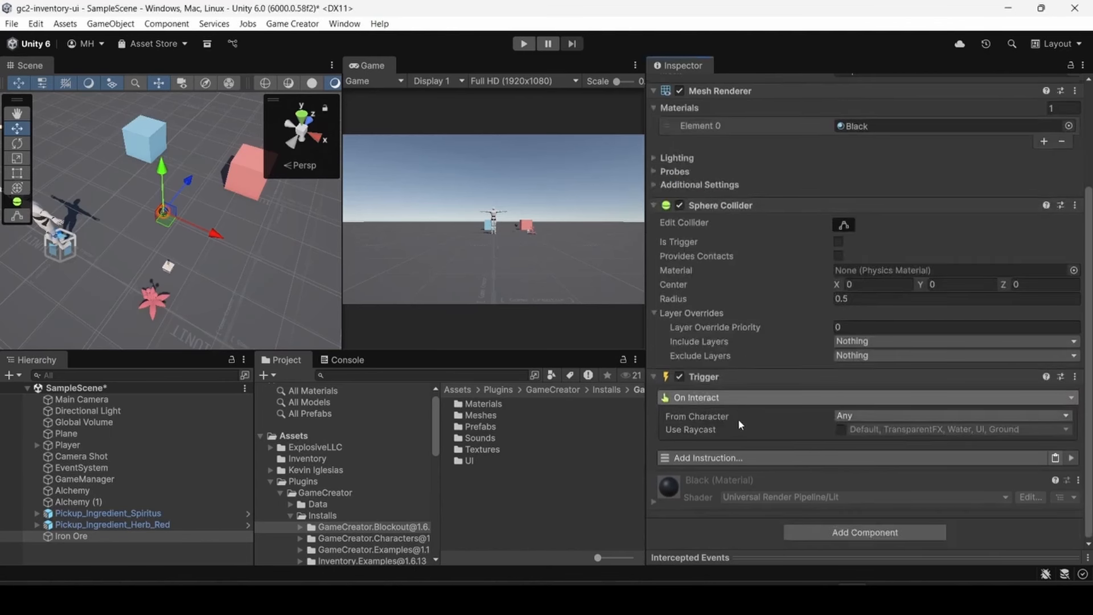
click(843, 415)
click(850, 443)
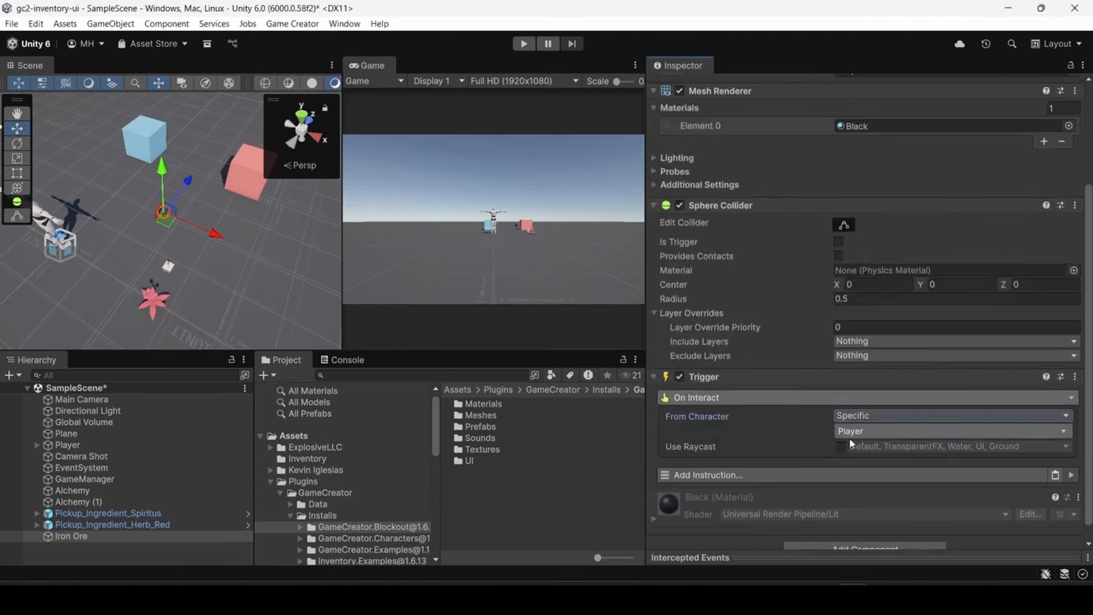
- Add a Check Conditions instruction to the Iron Ore trigger, containing the inventory condition Can Add
scroll(765, 467, down, 1)
click(706, 458)
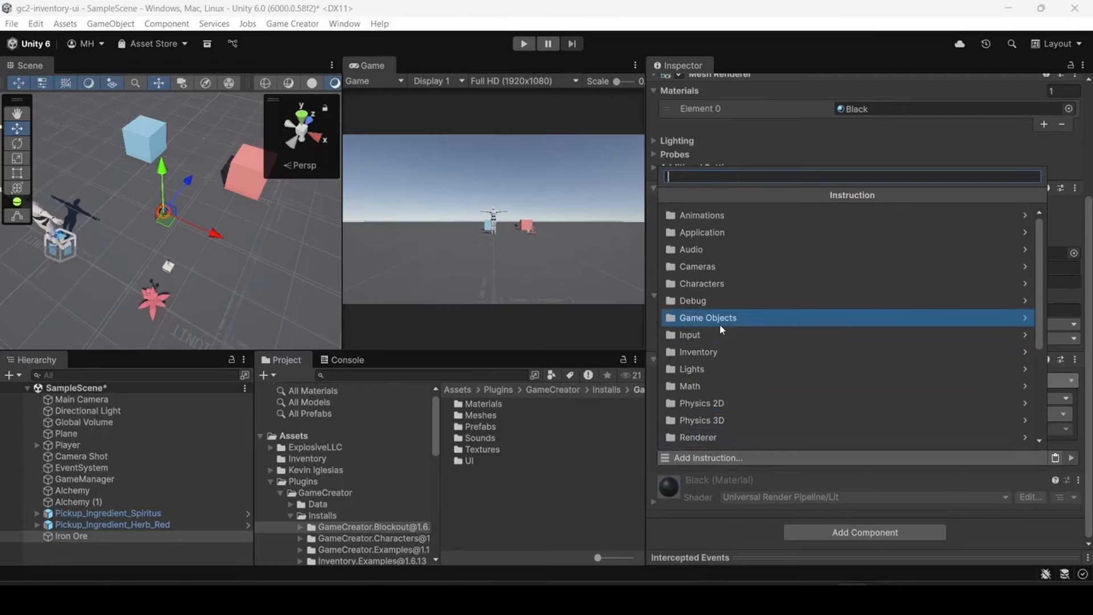
text(cheeck)
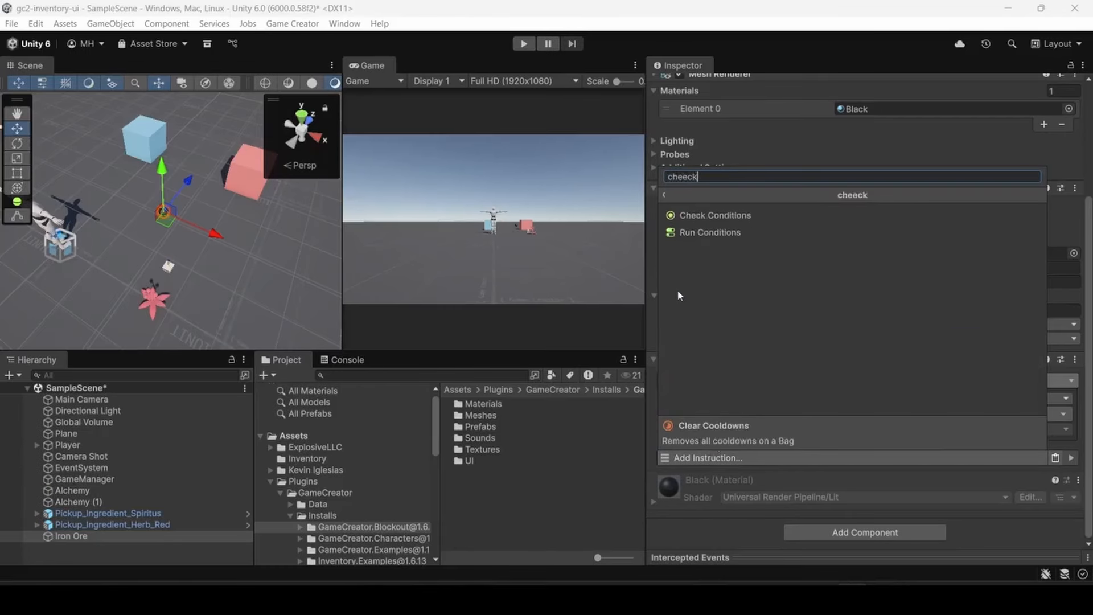
click(714, 216)
scroll(725, 365, down, 2)
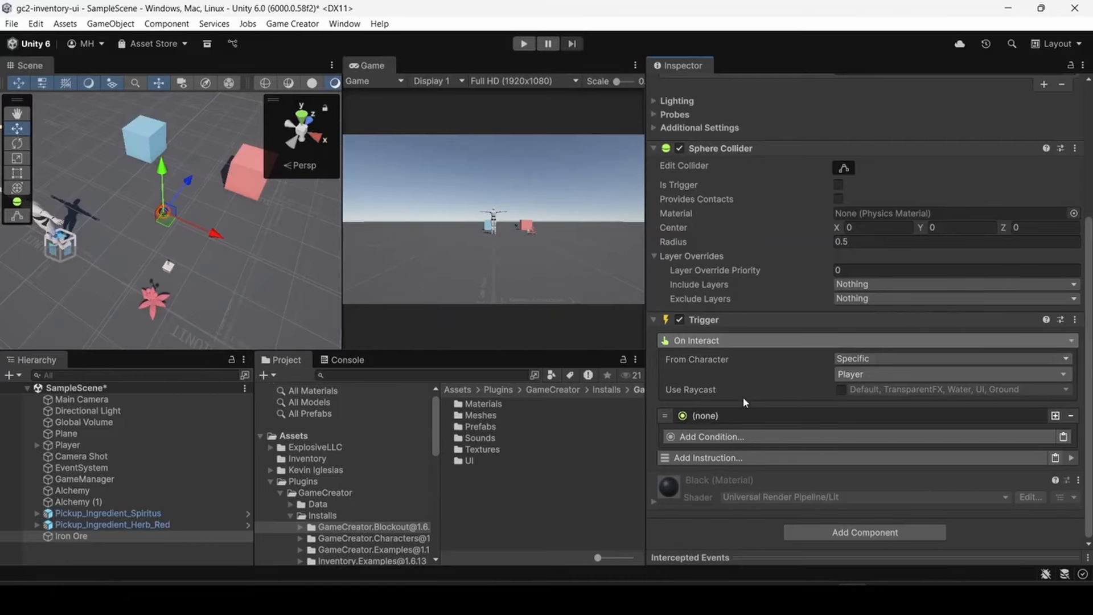
click(734, 436)
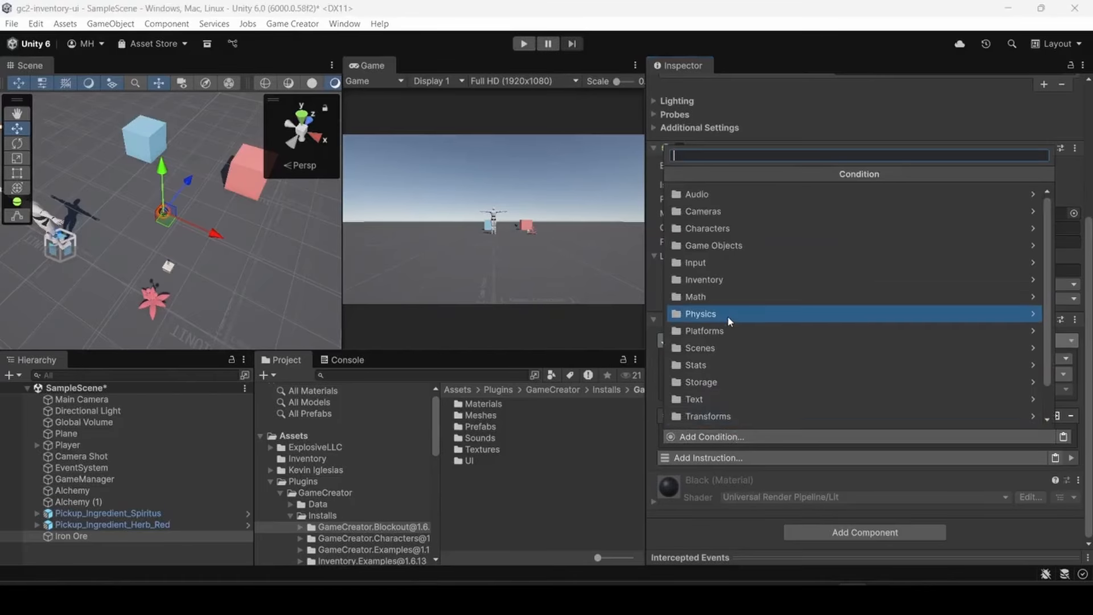
click(710, 281)
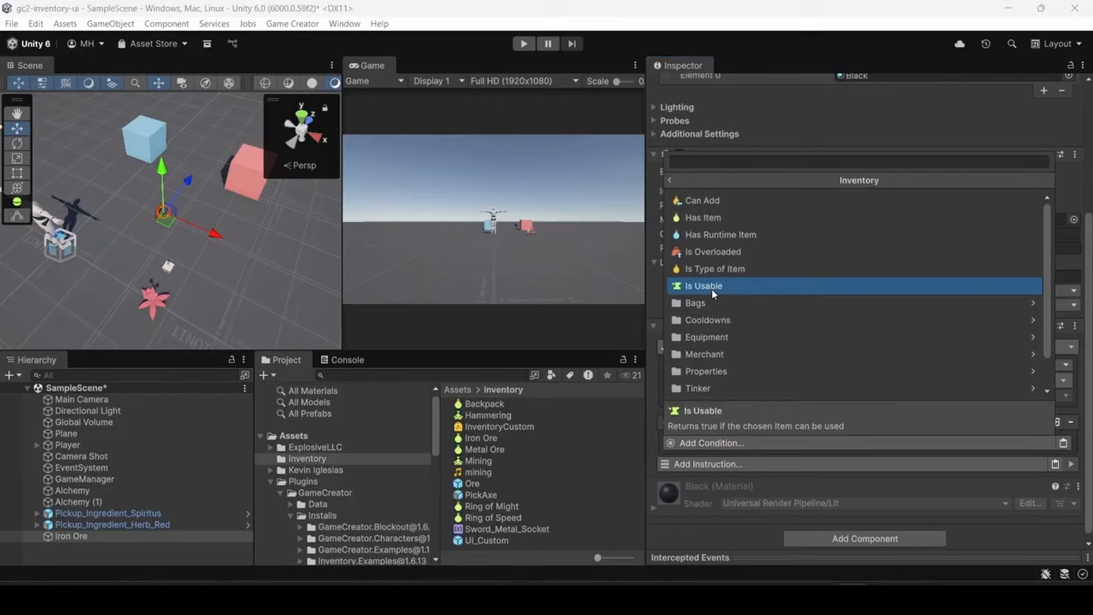
click(701, 201)
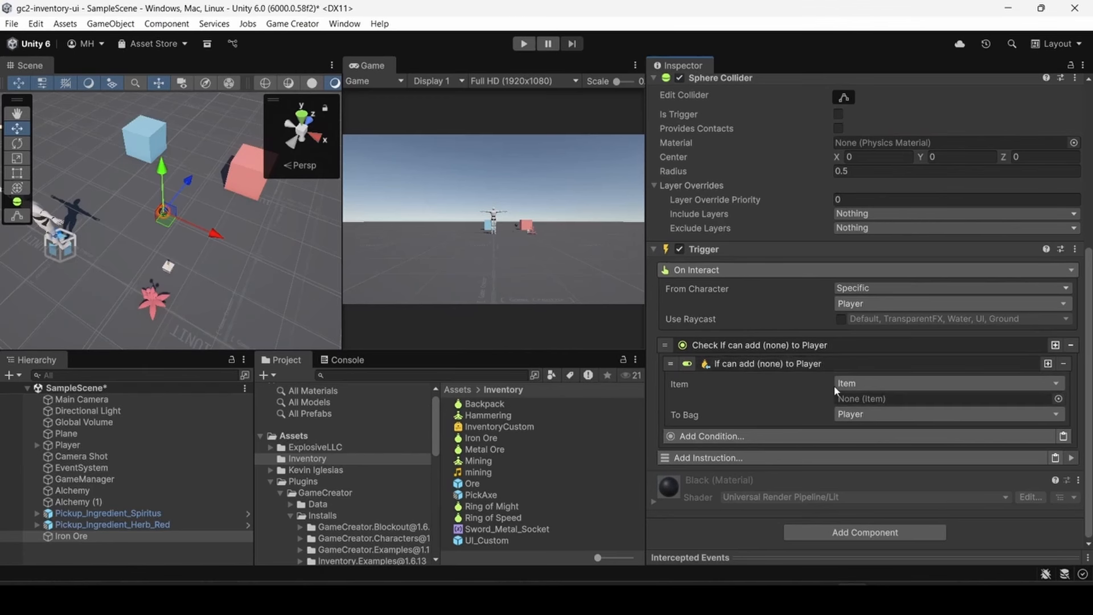
scroll(776, 400, up, 3)
scroll(777, 400, up, 3)
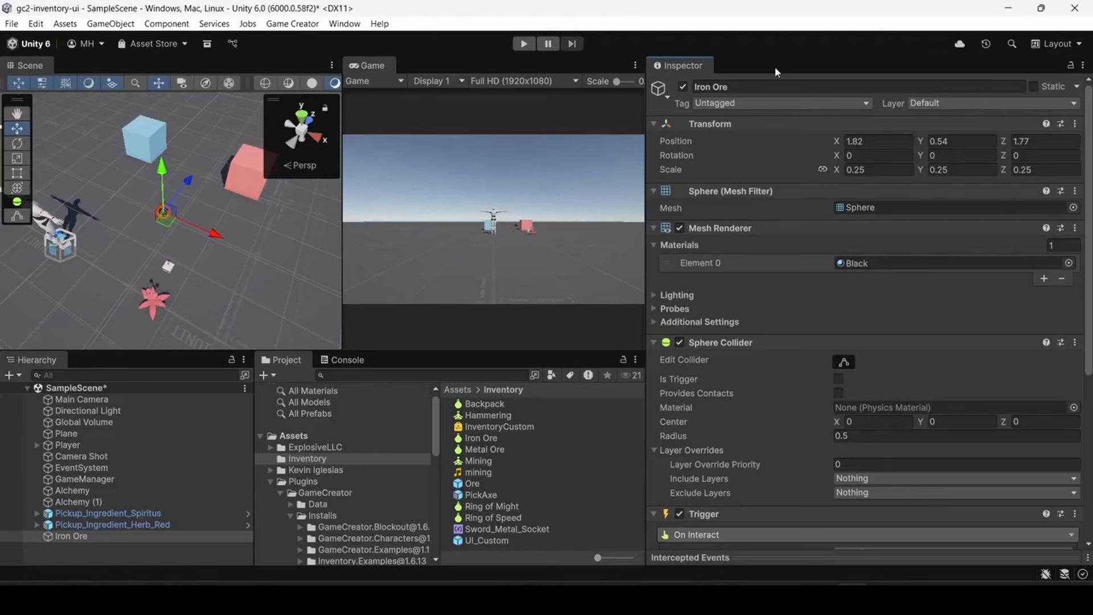
scroll(753, 299, down, 6)
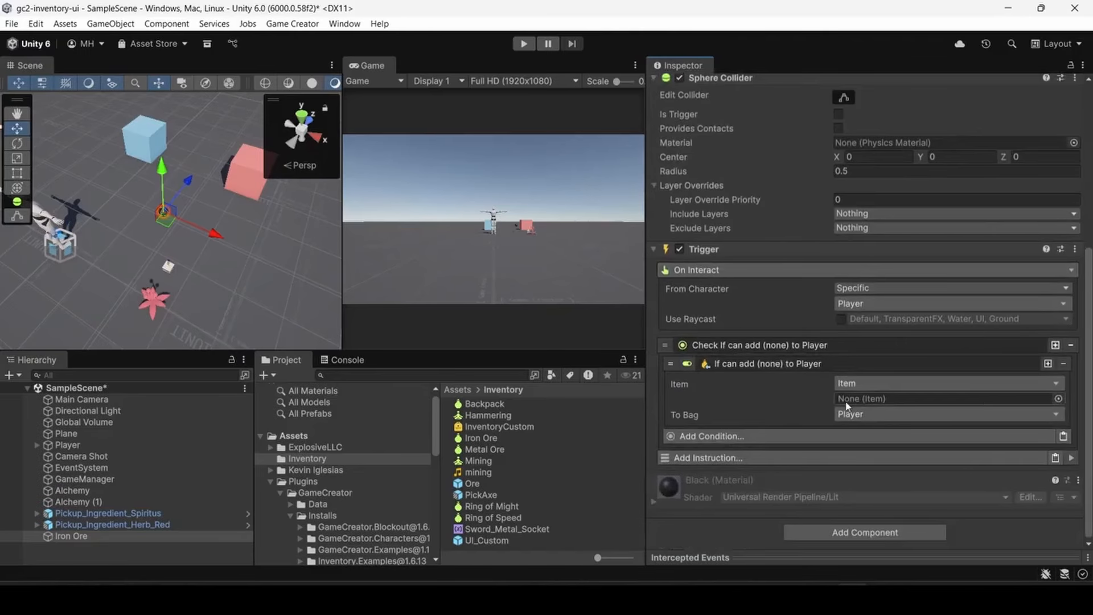
click(1058, 398)
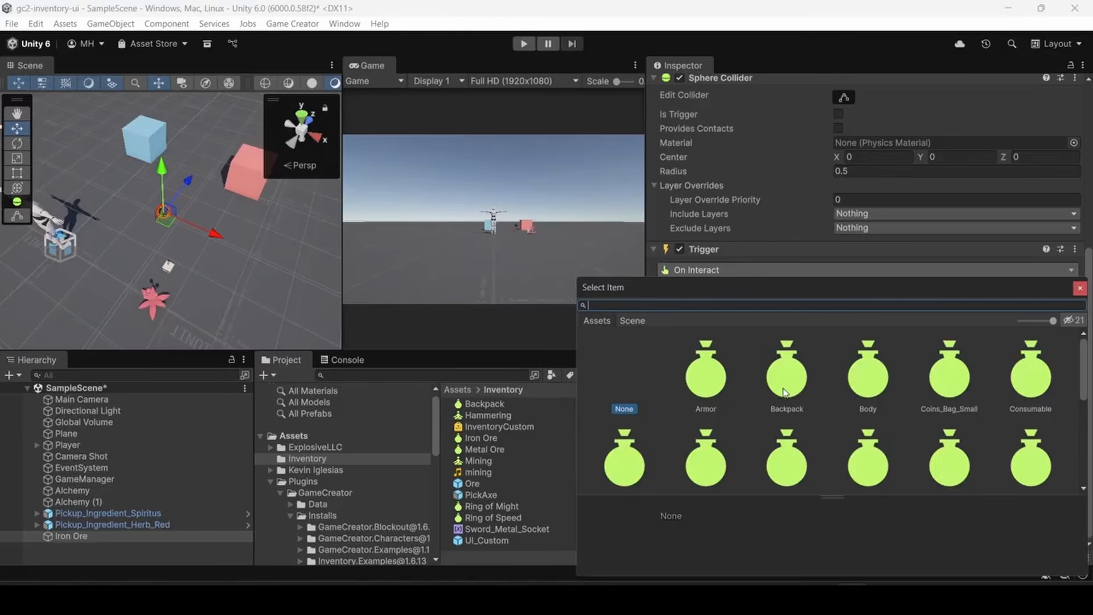
click(1079, 288)
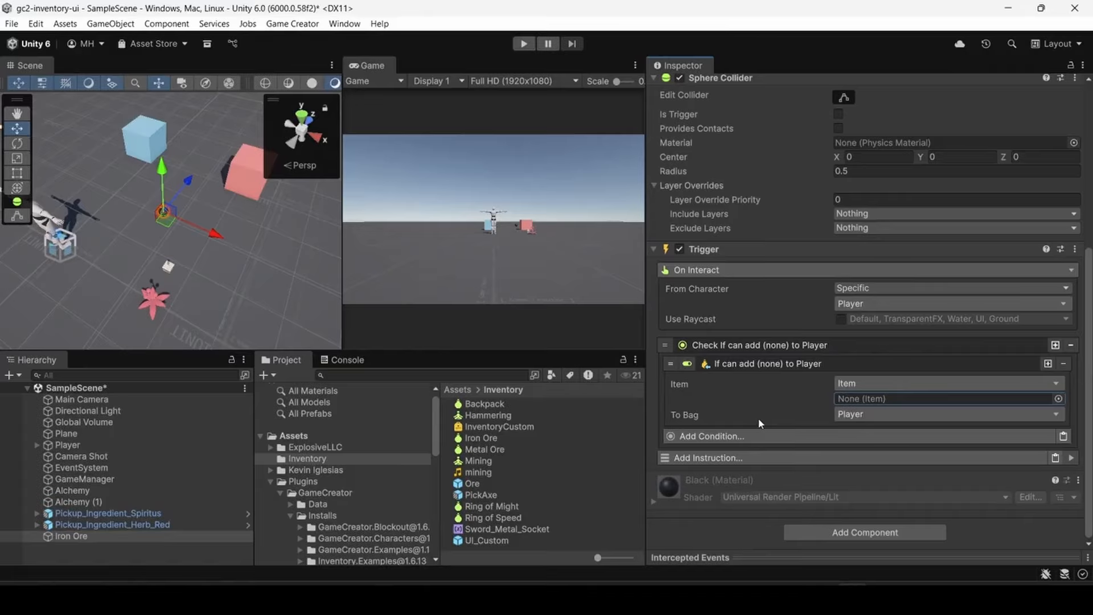
- Add a Local Name Variables component to the Iron Ore object
click(799, 531)
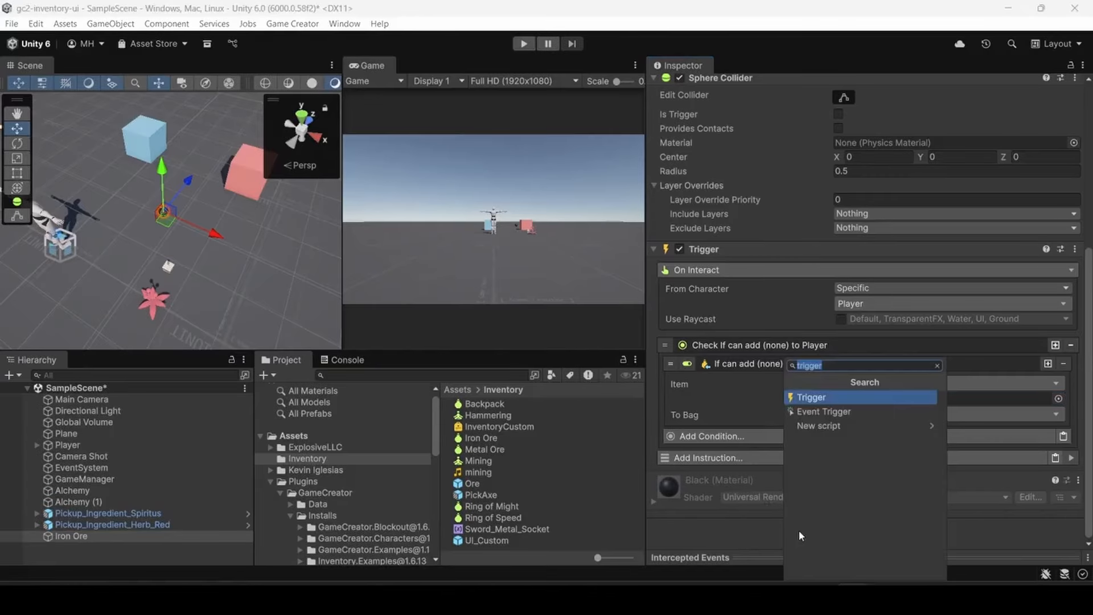
text(local)
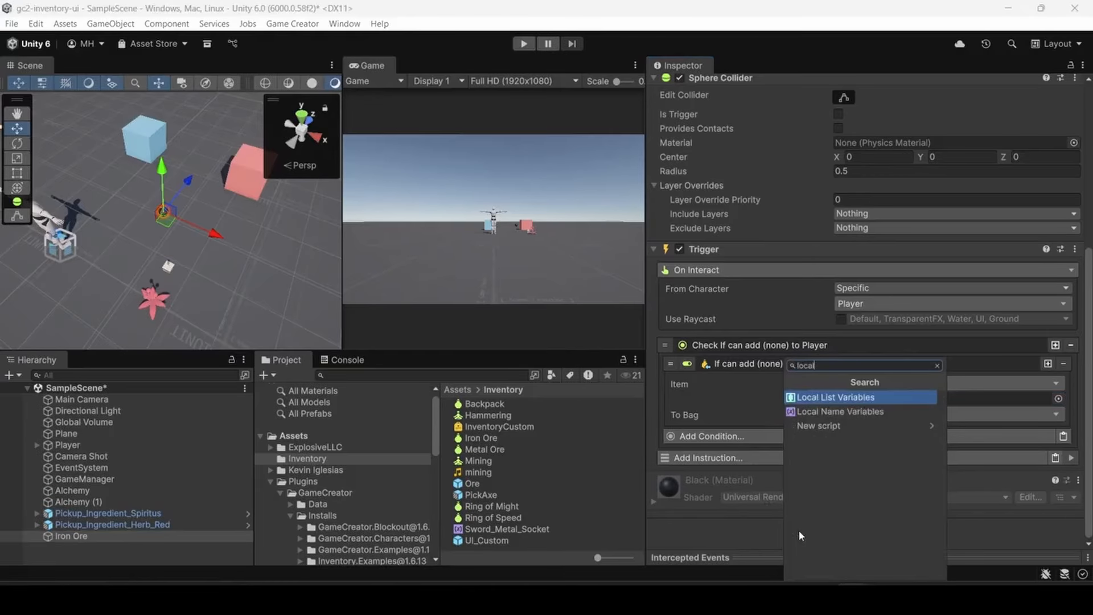
click(799, 415)
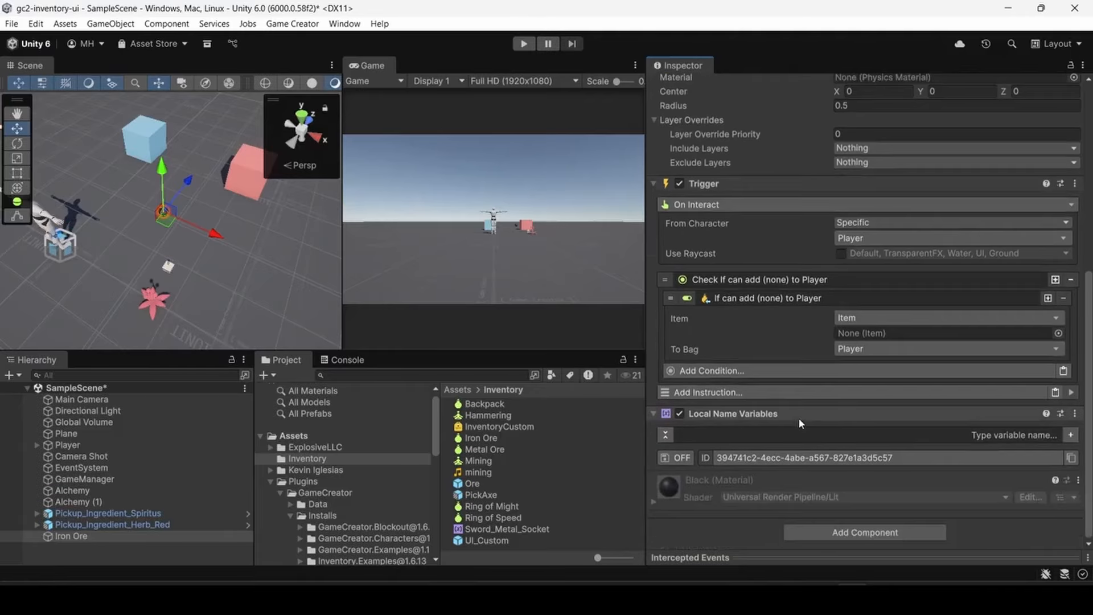
- Create a local name variable called item and set its value type to the inventory type Item
click(818, 437)
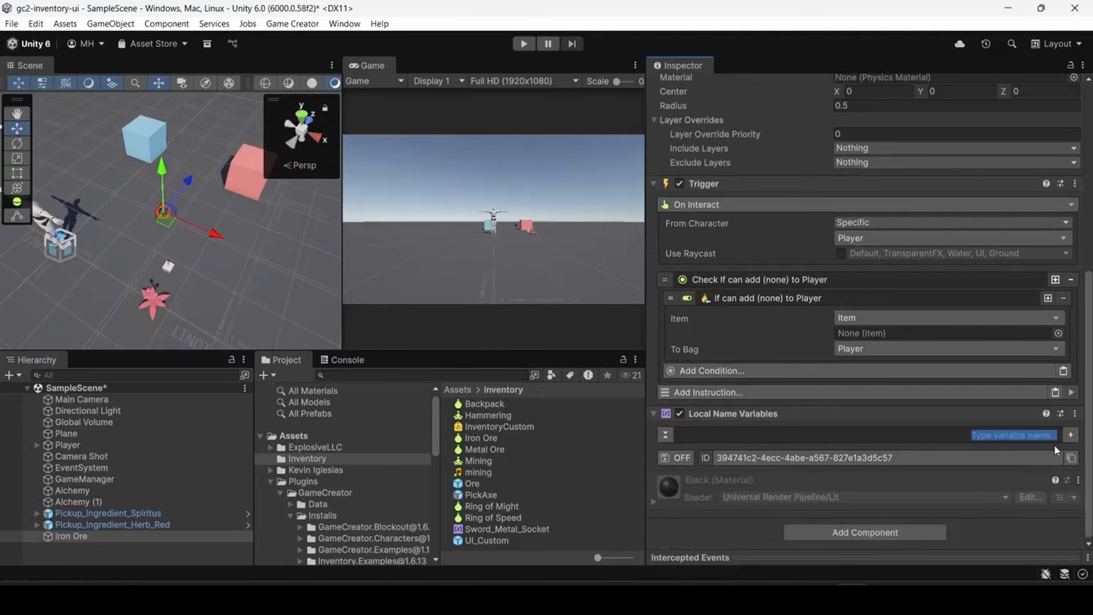
click(1070, 434)
click(917, 472)
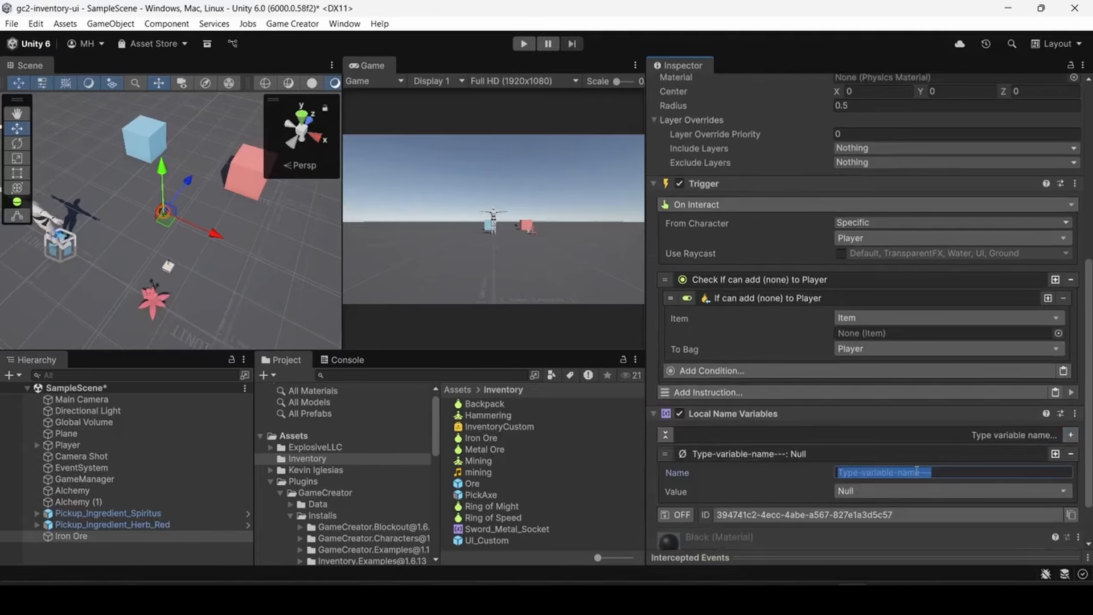
text(item)
key(Tab)
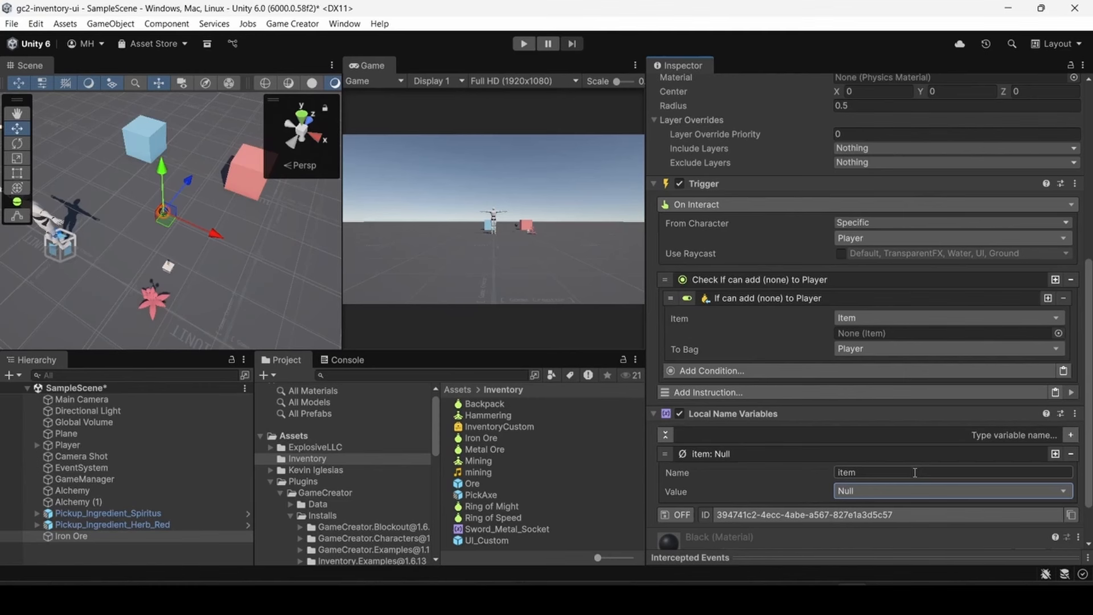
click(894, 491)
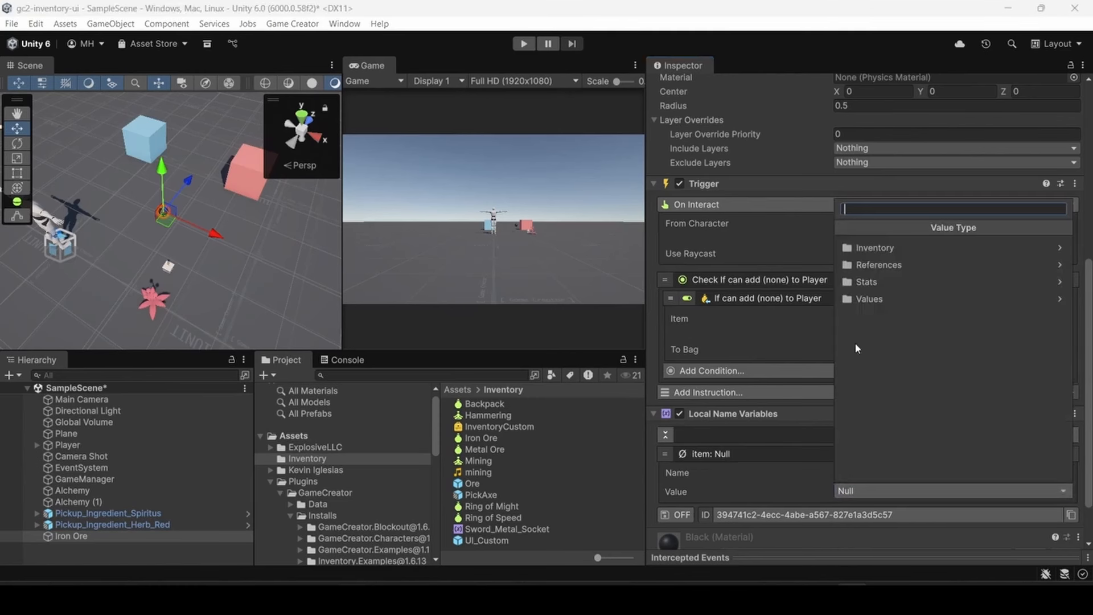
click(865, 248)
click(868, 249)
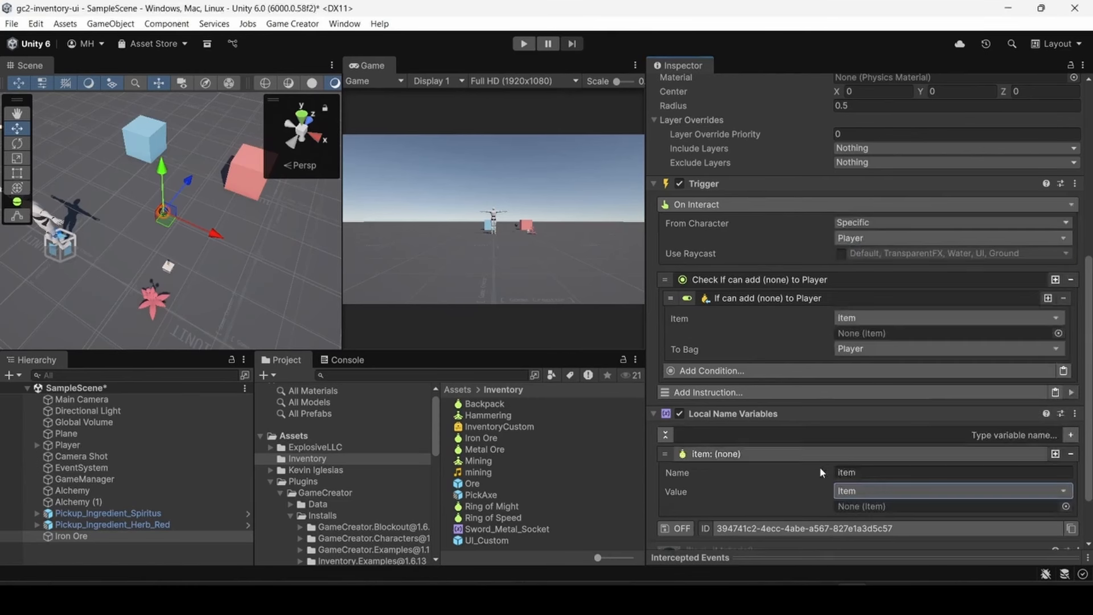
- Assign the Iron Ore inventory item as the value of the local name variable item
click(1065, 506)
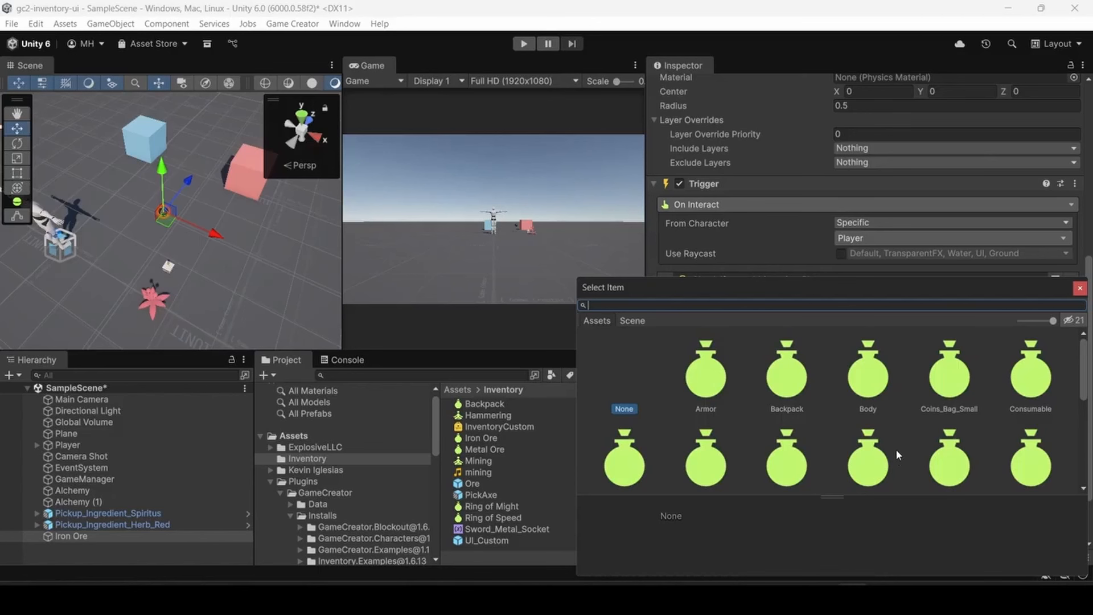
text(iron)
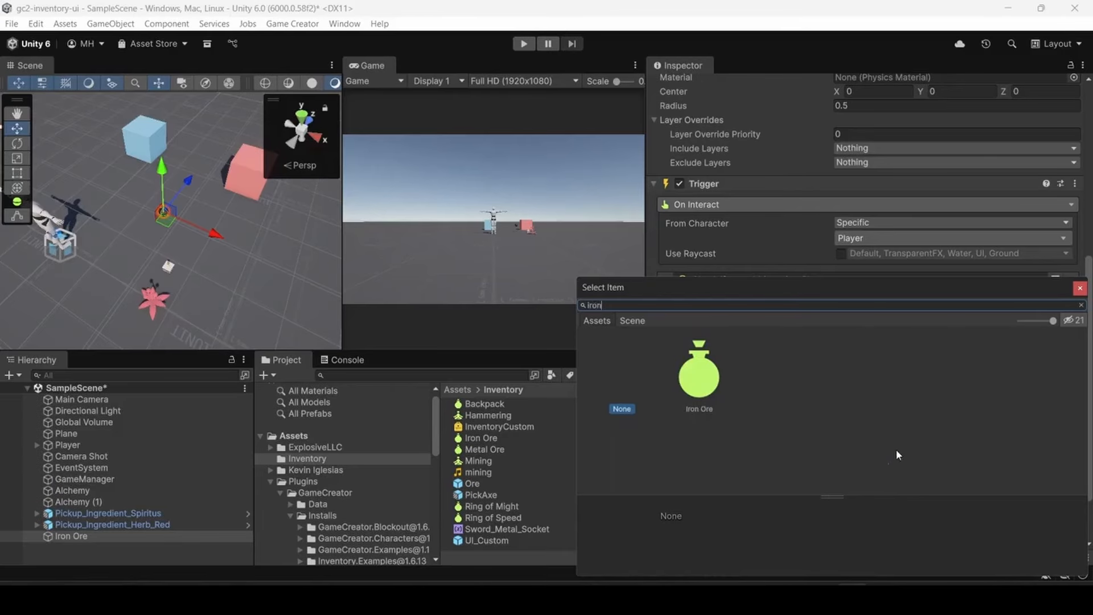
double_click(708, 383)
scroll(770, 423, down, 3)
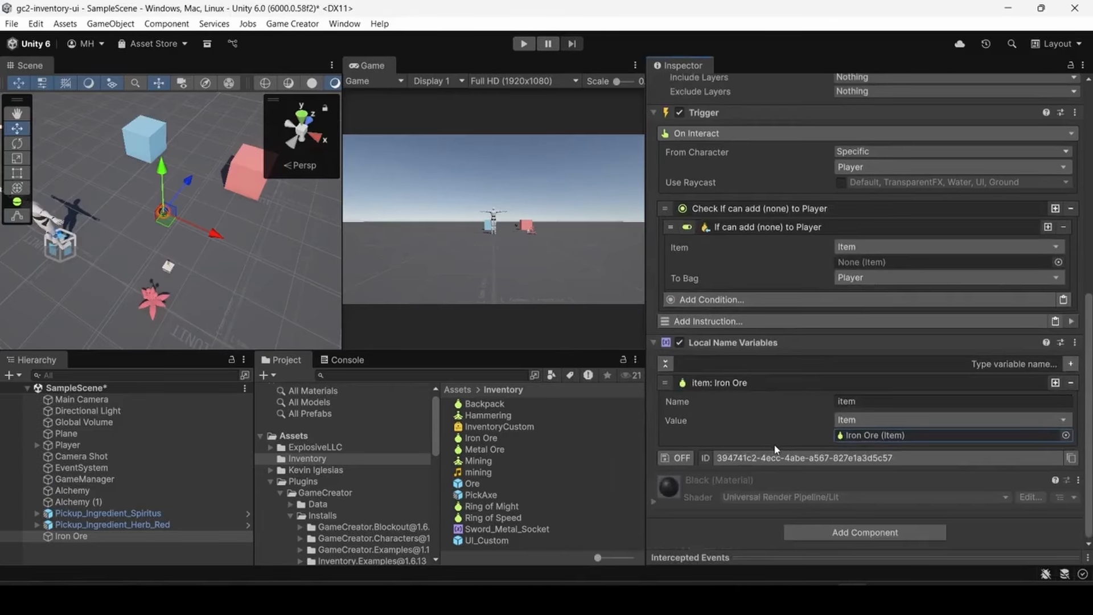
click(805, 384)
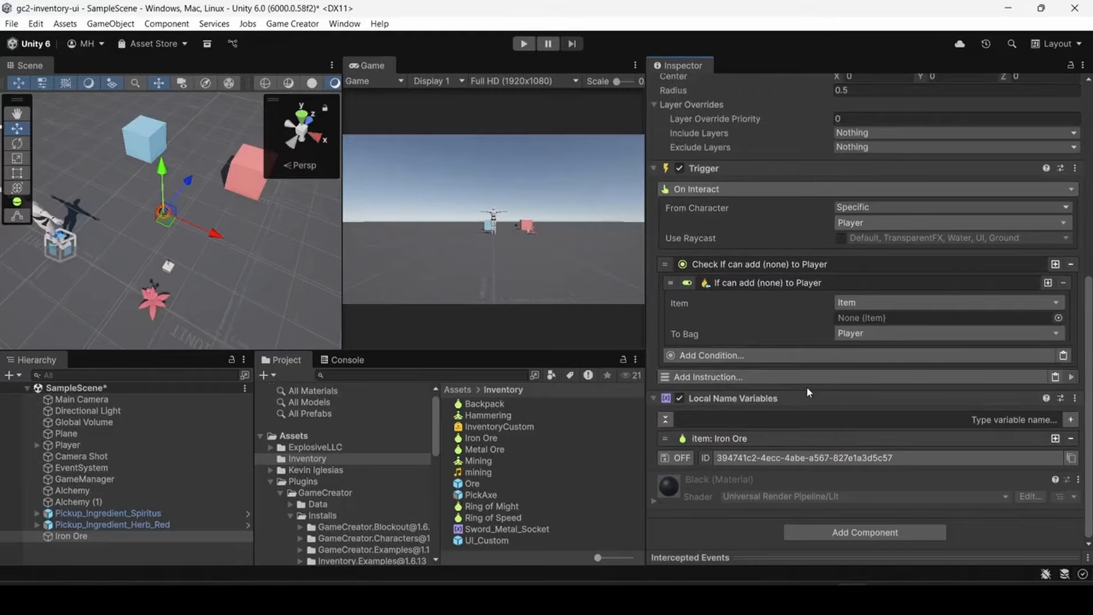
scroll(804, 423, up, 3)
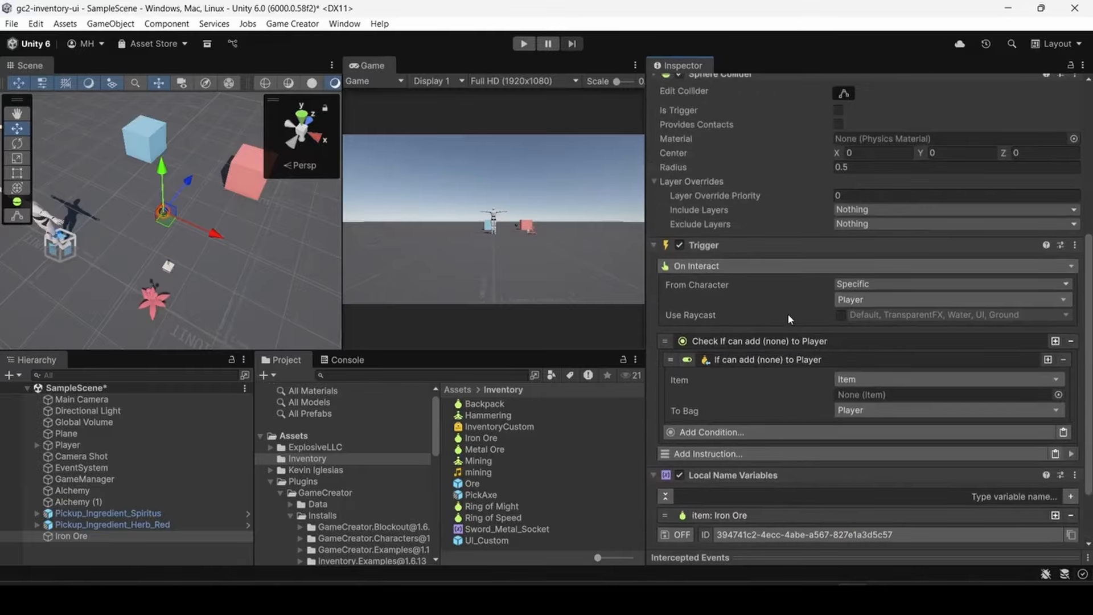
scroll(788, 311, down, 3)
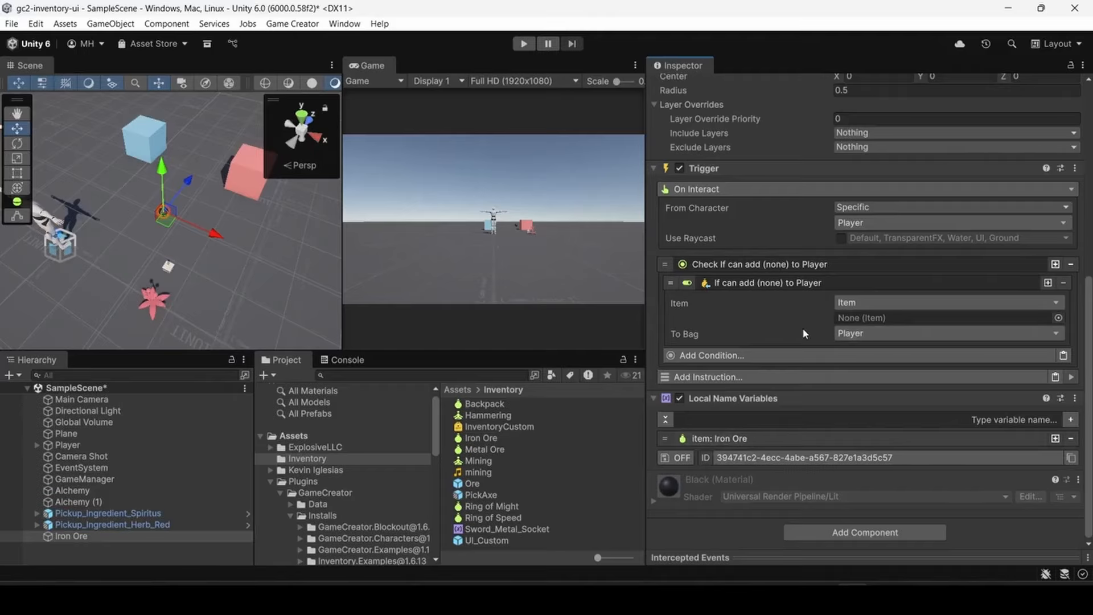
click(862, 304)
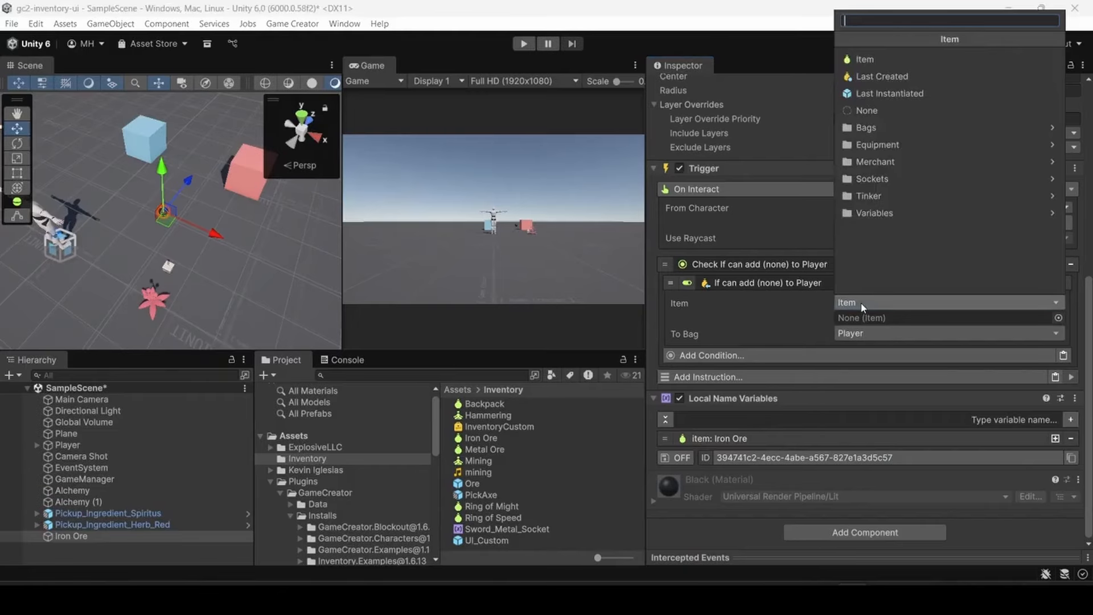
click(848, 316)
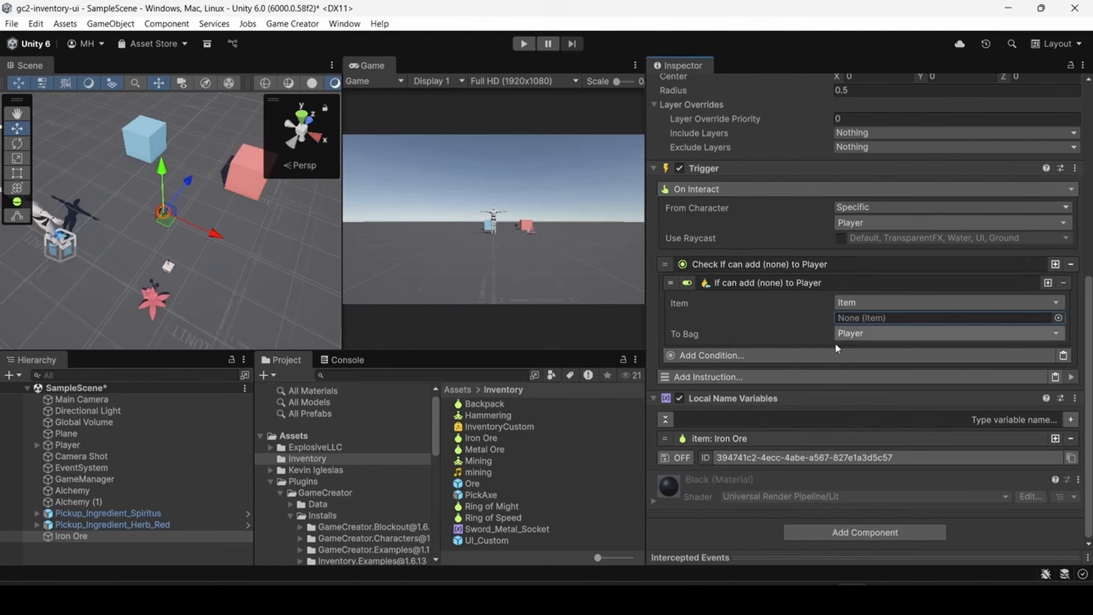
click(704, 439)
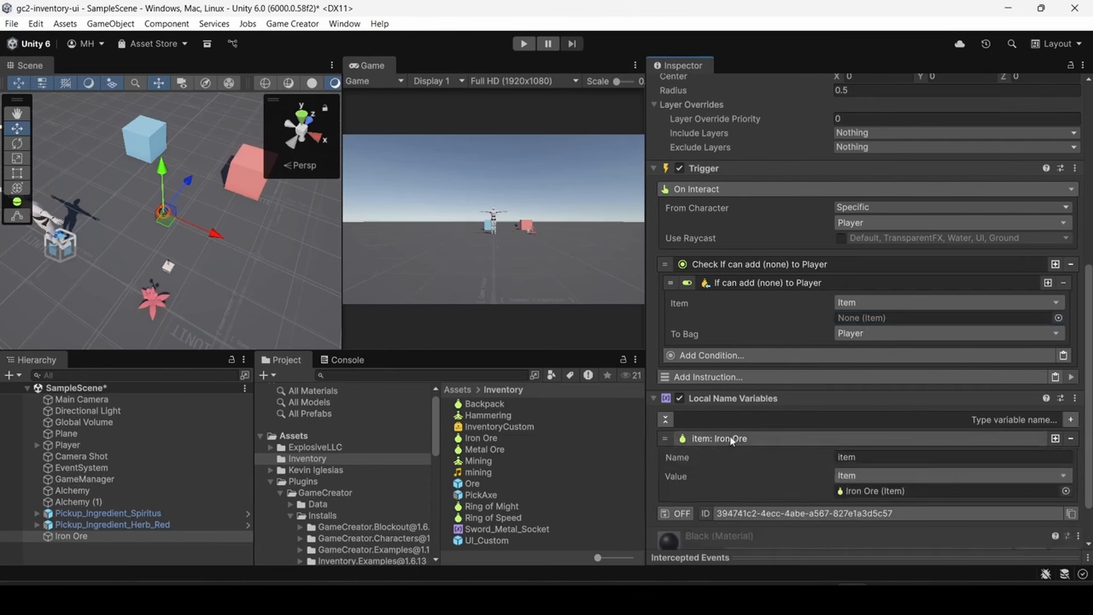
click(734, 439)
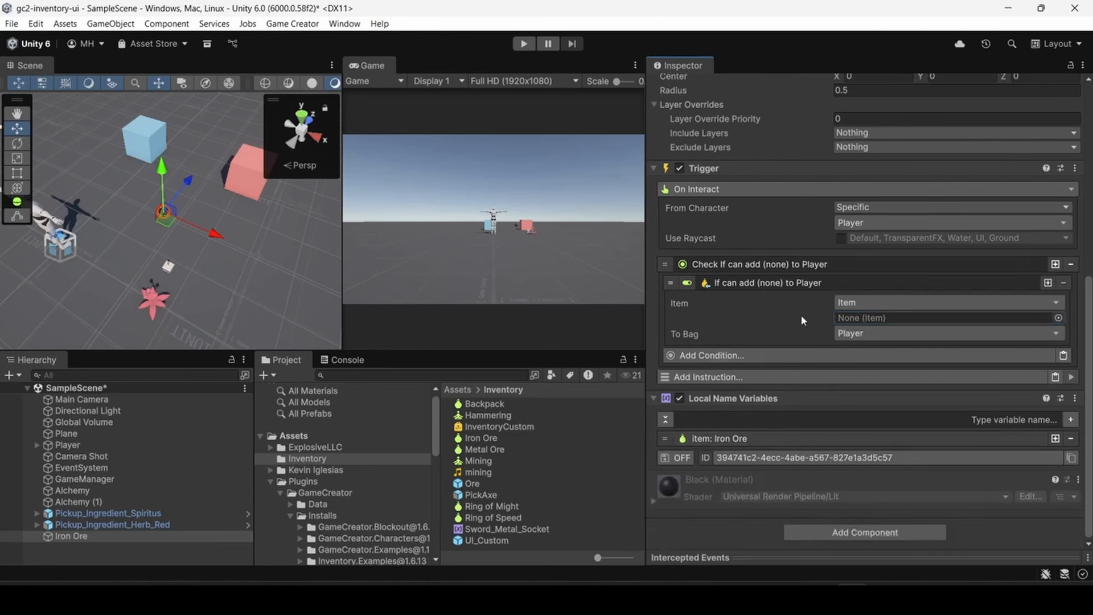
- Set the Can Add condition's item to the local name variable item on Self
click(916, 301)
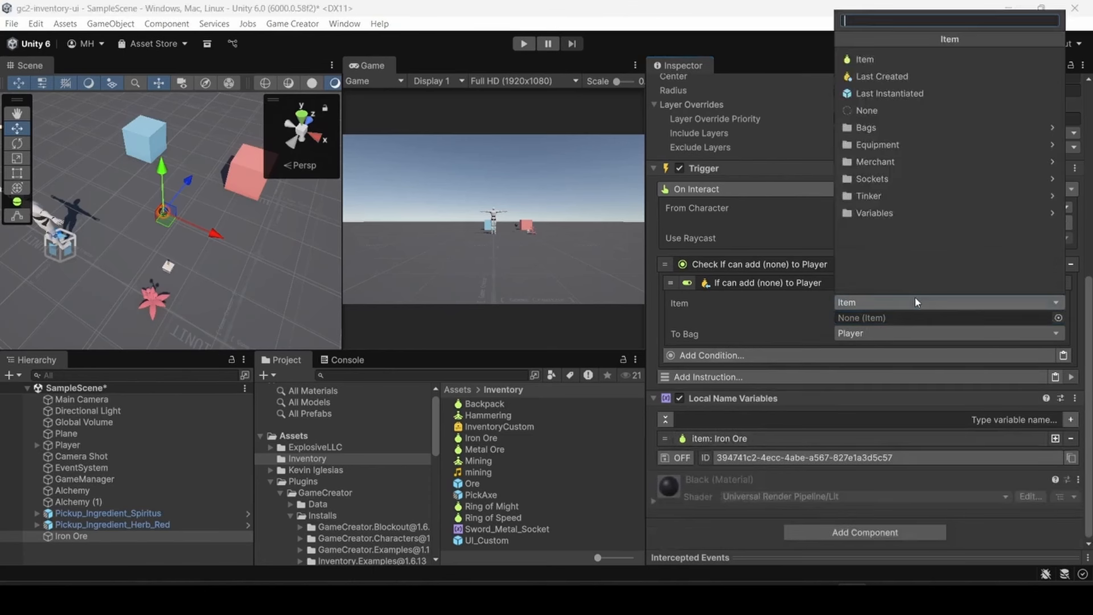
click(876, 212)
click(884, 164)
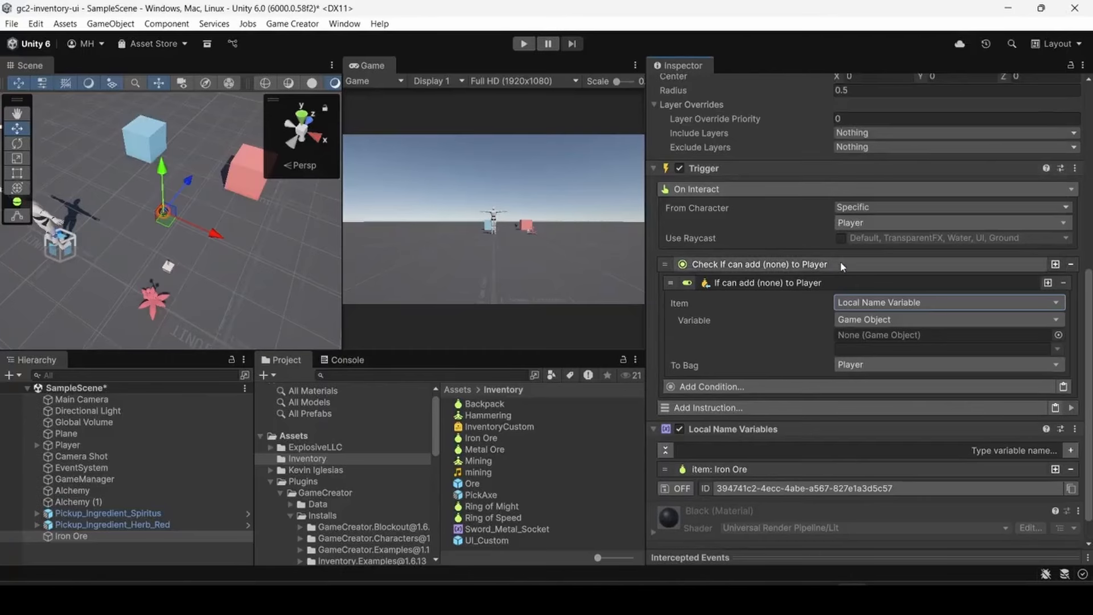
click(969, 319)
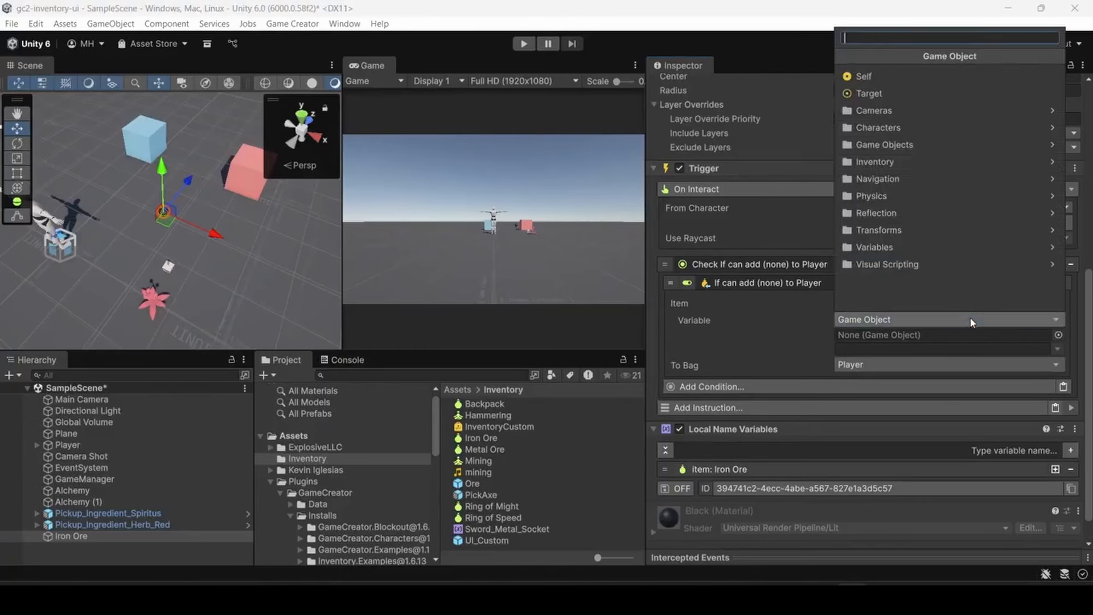
click(864, 77)
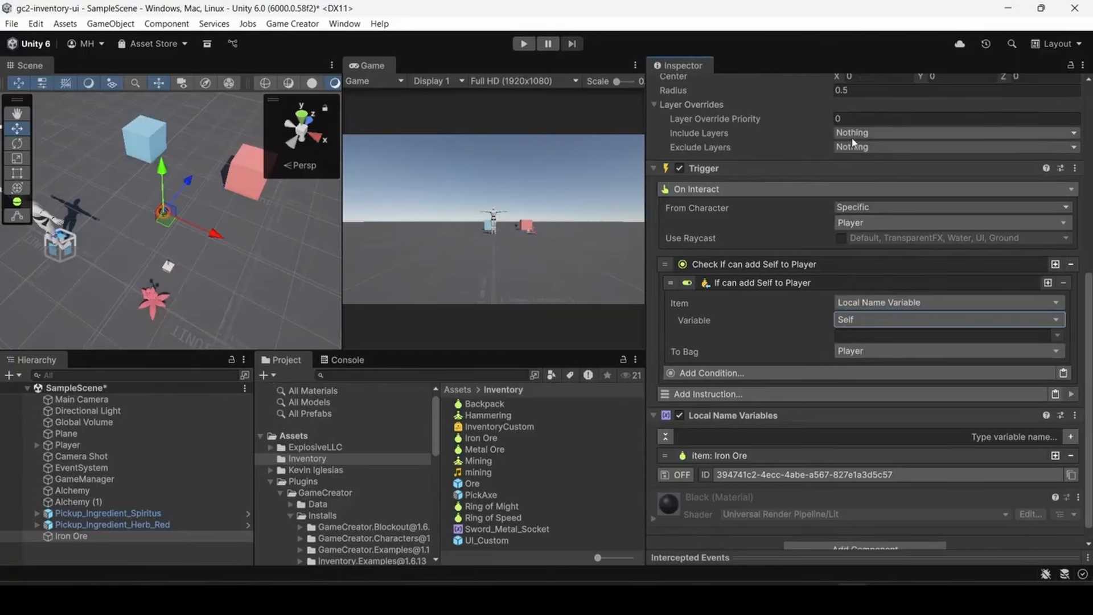
click(1058, 337)
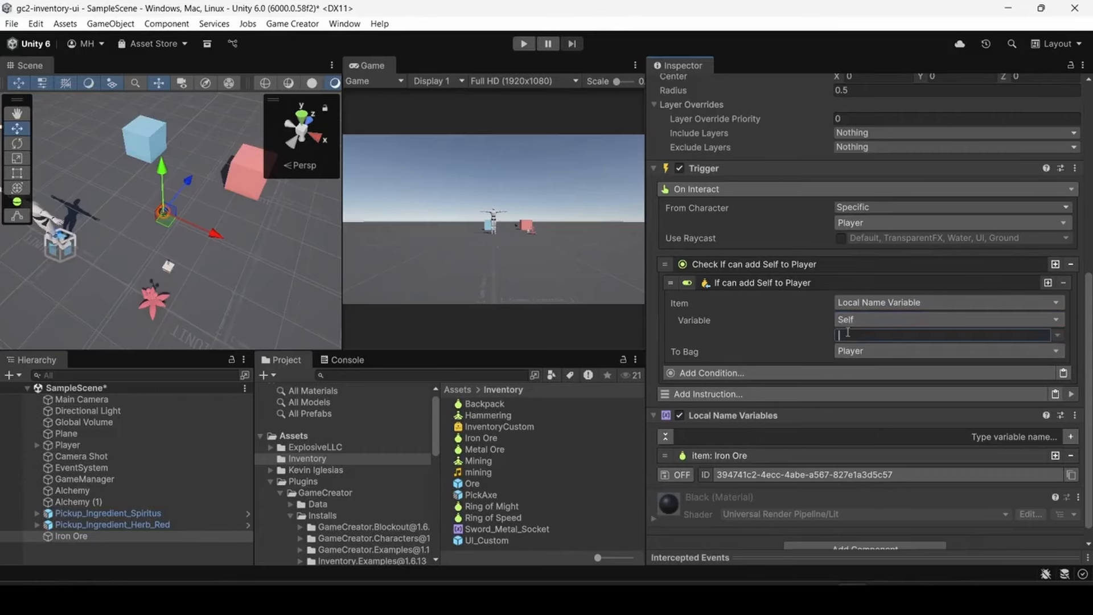
text(item)
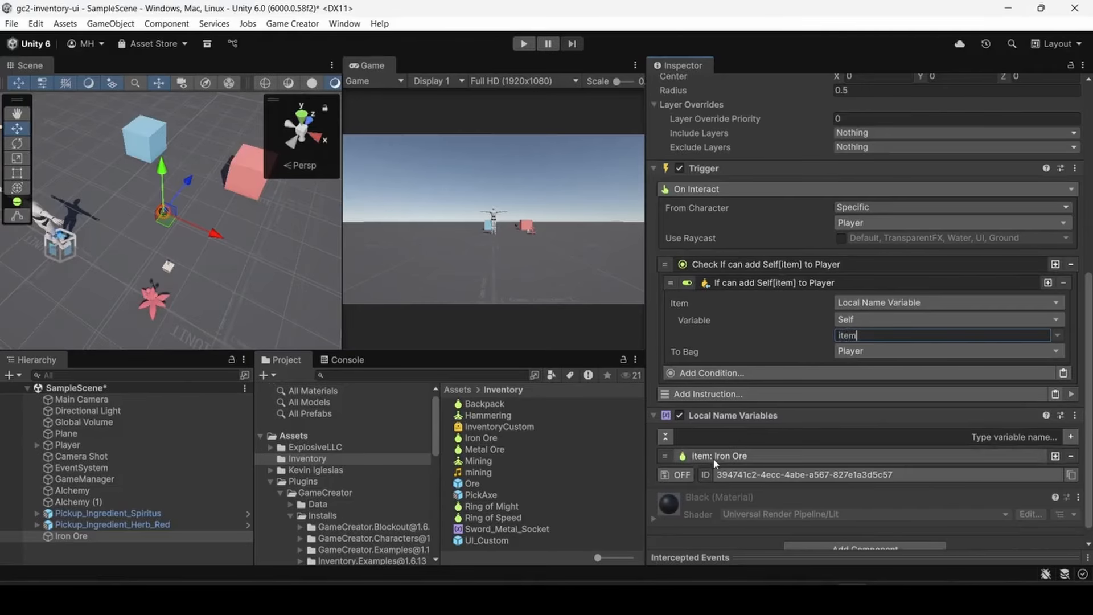
click(749, 284)
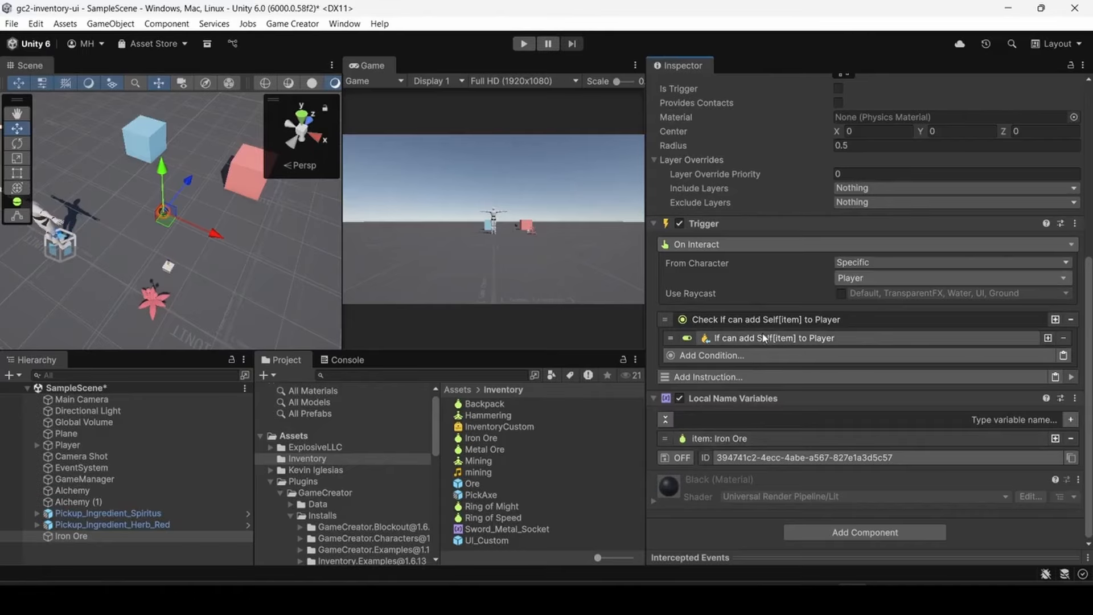
- Add an inventory instruction to the Iron Ore trigger that adds an item to the Player's bag
click(737, 378)
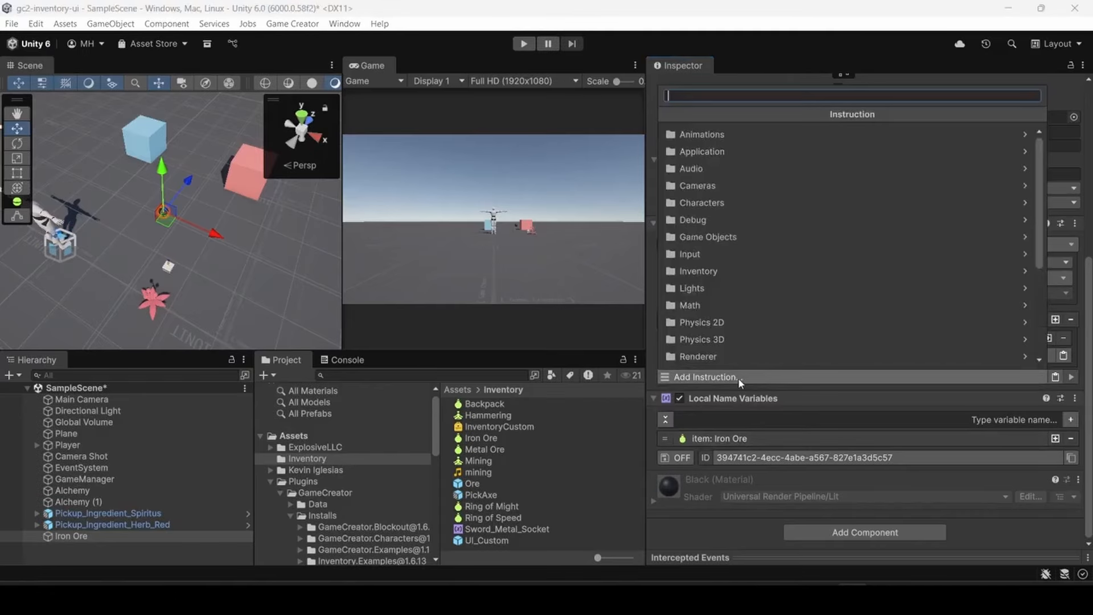
click(712, 270)
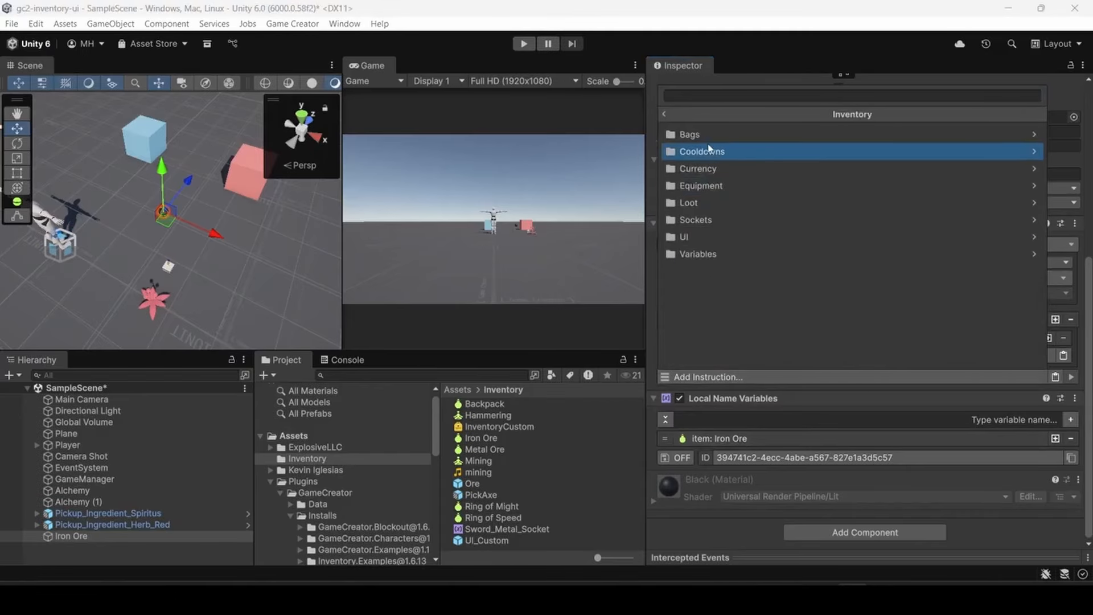
click(706, 135)
click(707, 135)
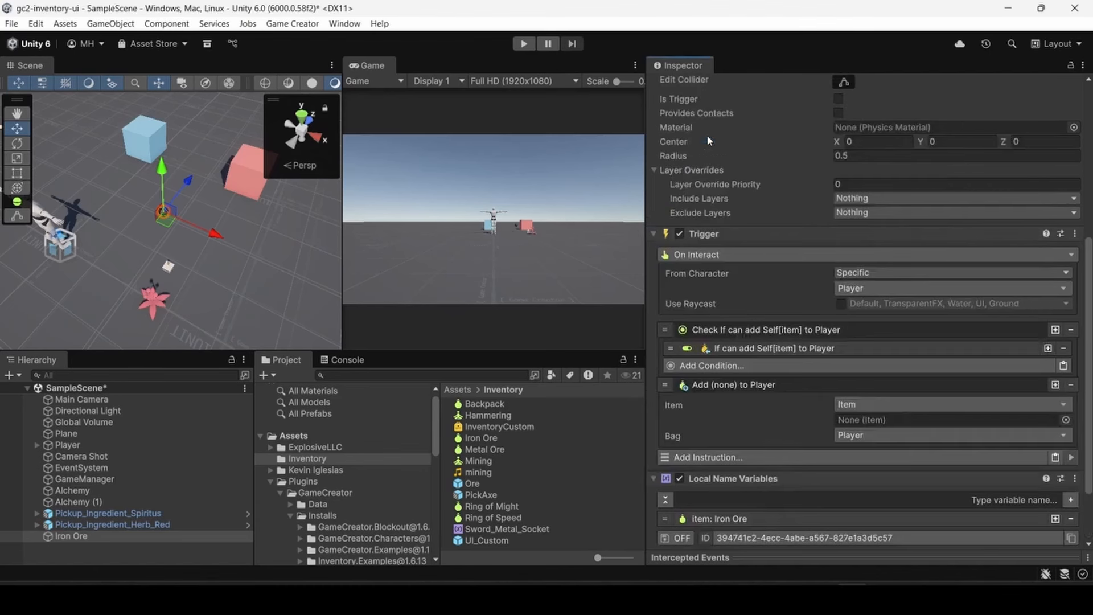
- Set the add-to-bag instruction's item to the local name variable item on Self, and collapse the trigger's instructions
scroll(774, 369, down, 3)
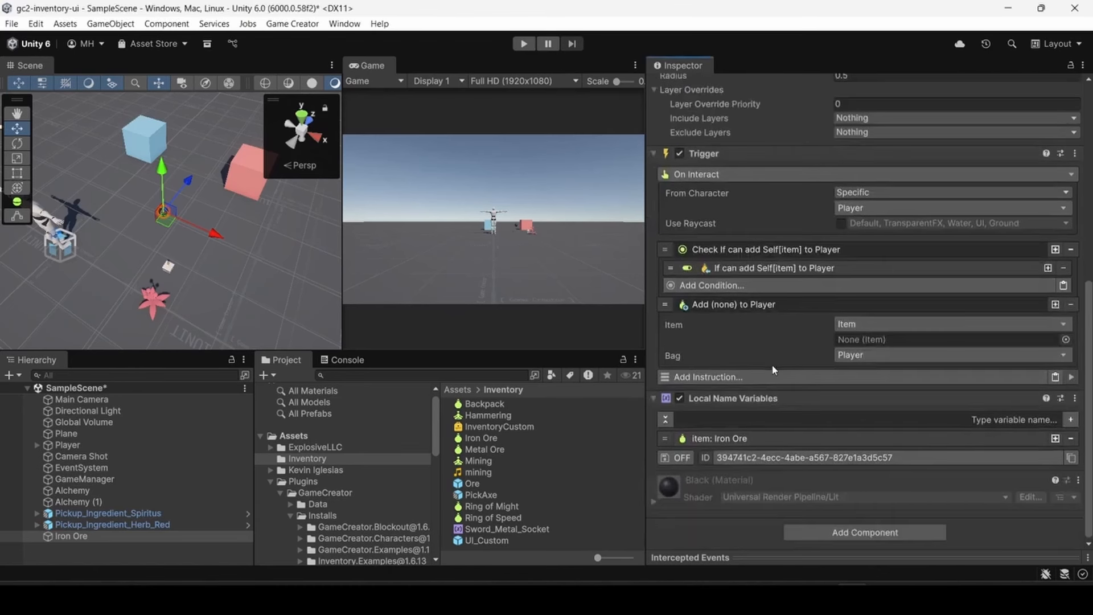
click(857, 329)
click(868, 235)
click(890, 183)
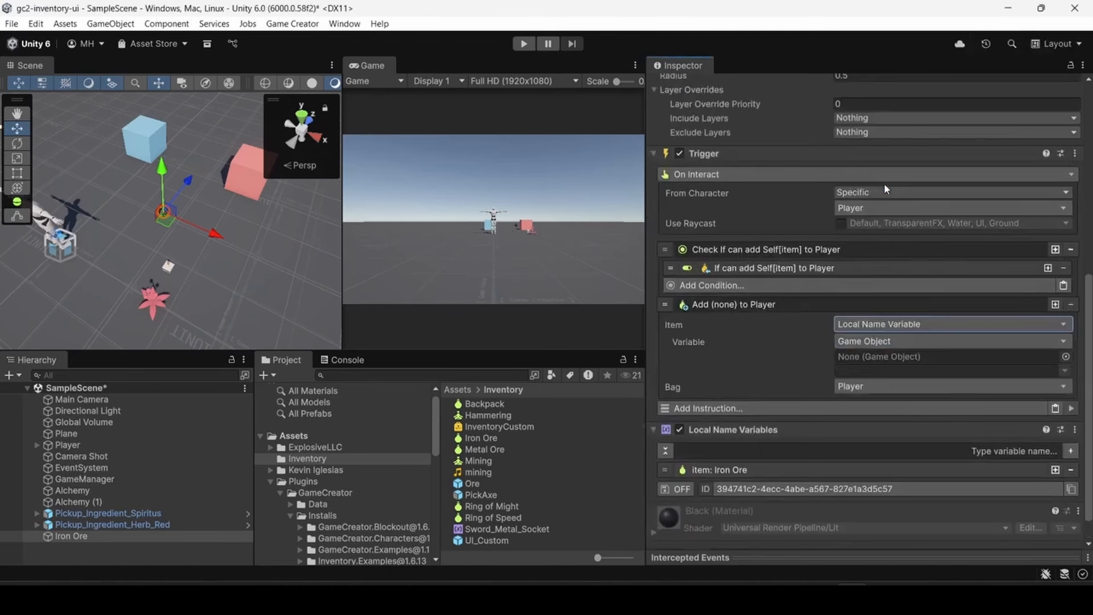
click(958, 339)
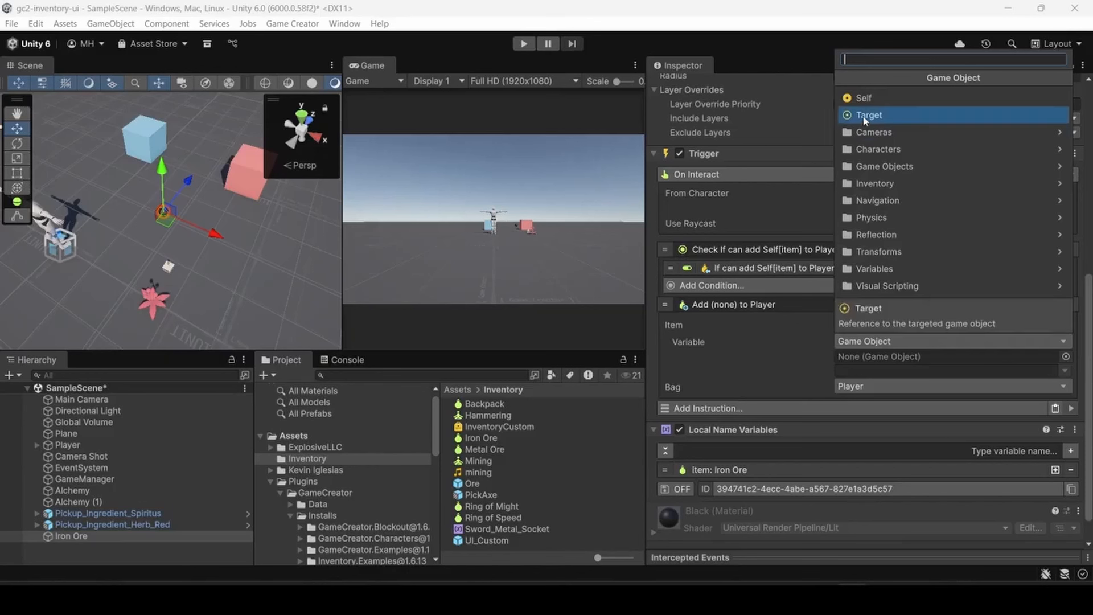
click(863, 98)
click(858, 357)
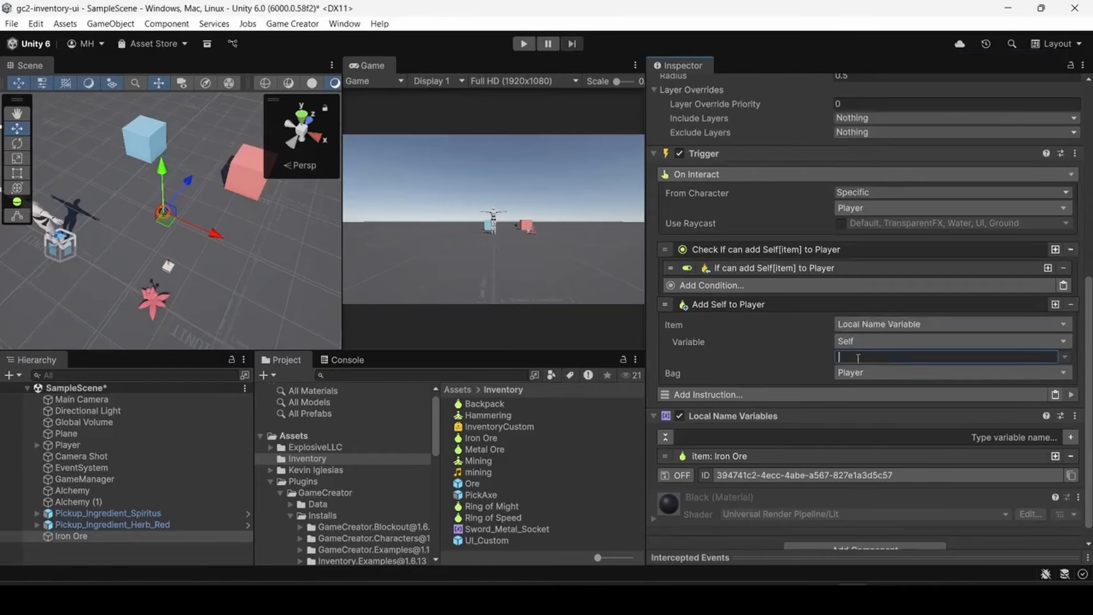
text(item)
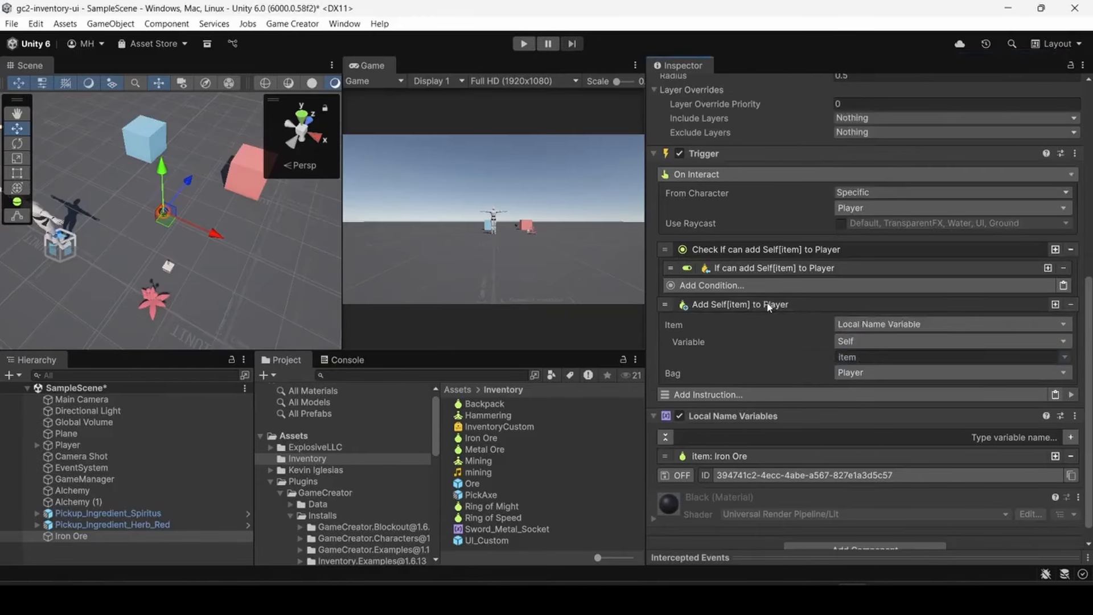
click(763, 305)
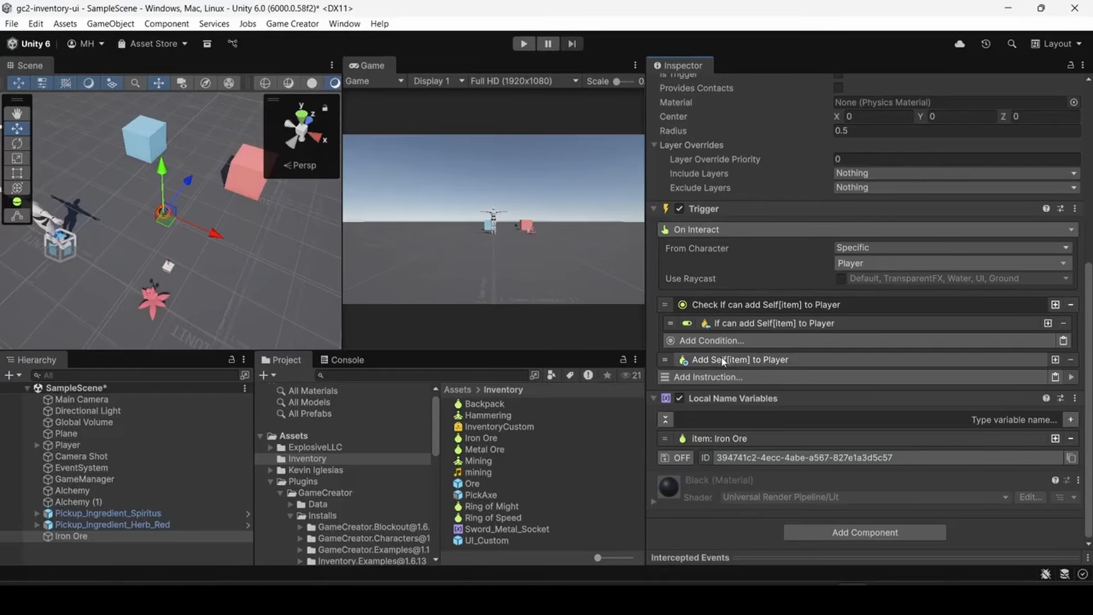
click(731, 324)
click(730, 325)
click(734, 306)
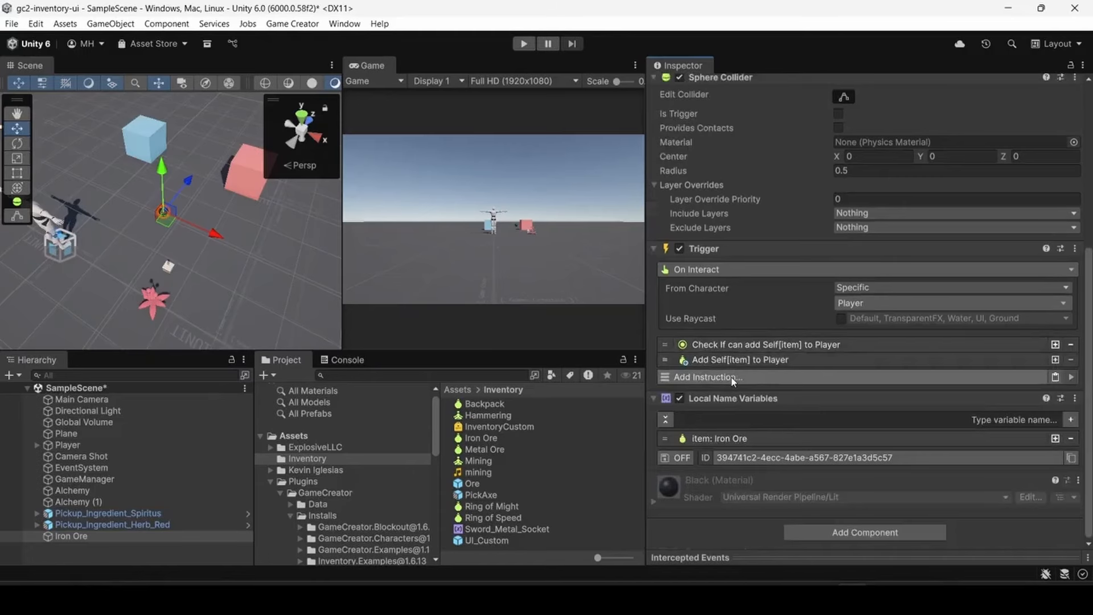
- Add a Destroy instruction to the Iron Ore trigger, with Self as the game object
click(706, 377)
click(708, 236)
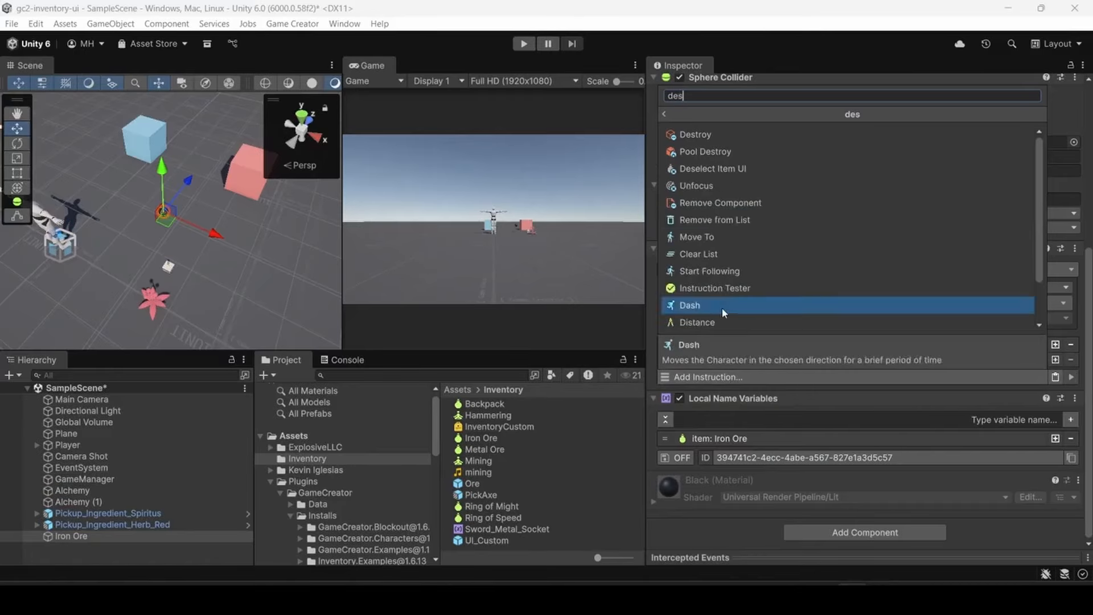
click(722, 308)
click(853, 394)
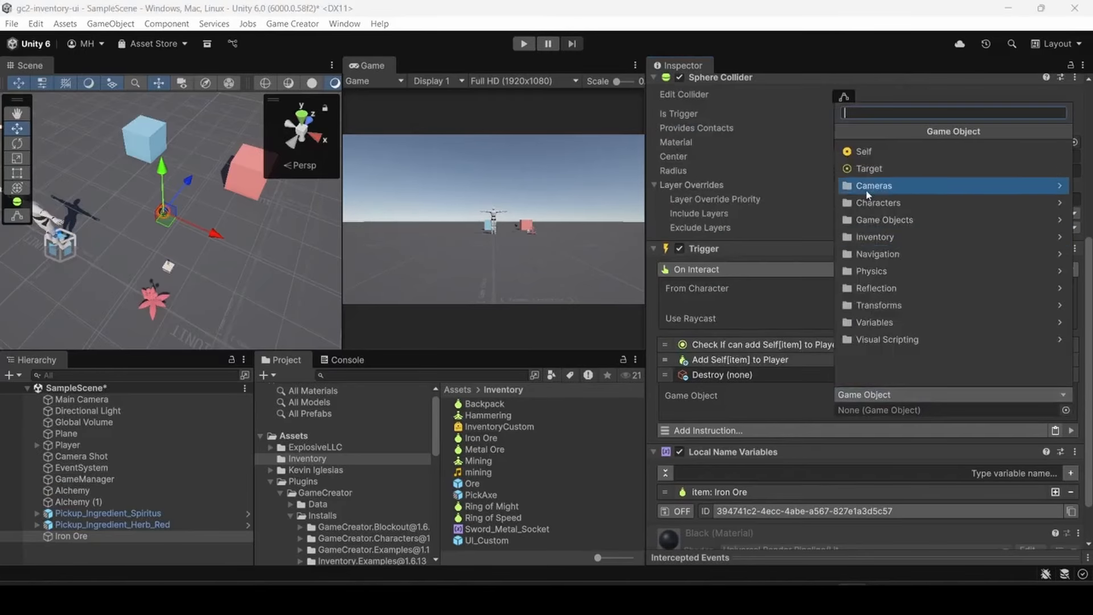
click(851, 156)
click(749, 376)
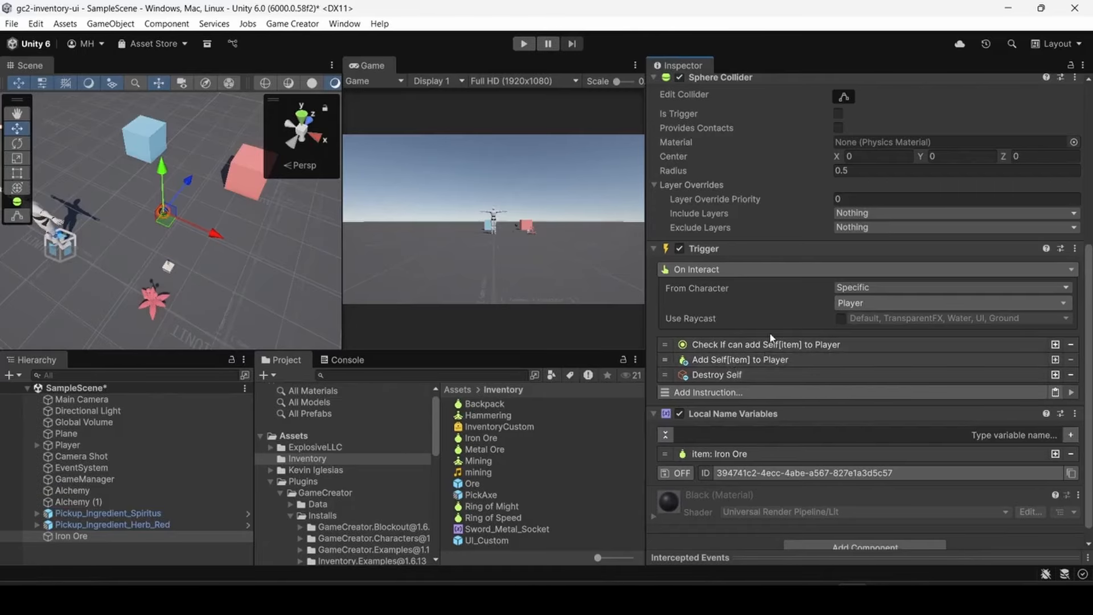
scroll(781, 376, down, 1)
- Save the Iron Ore object as a prefab in the project's Prefabs folder and select the new prefab
drag(71, 536, 509, 448)
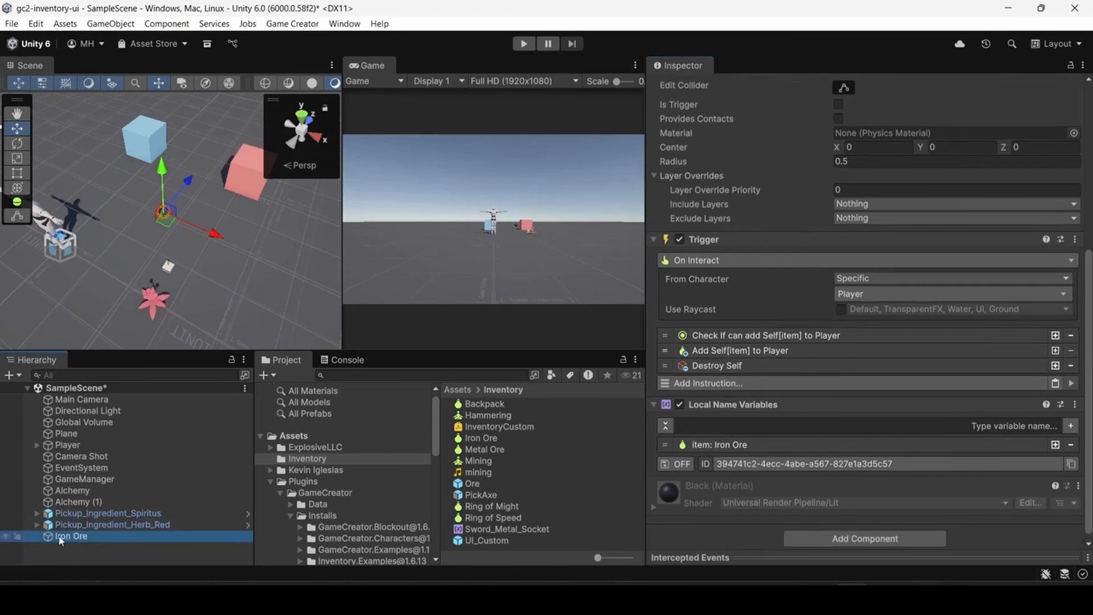
click(271, 481)
click(310, 501)
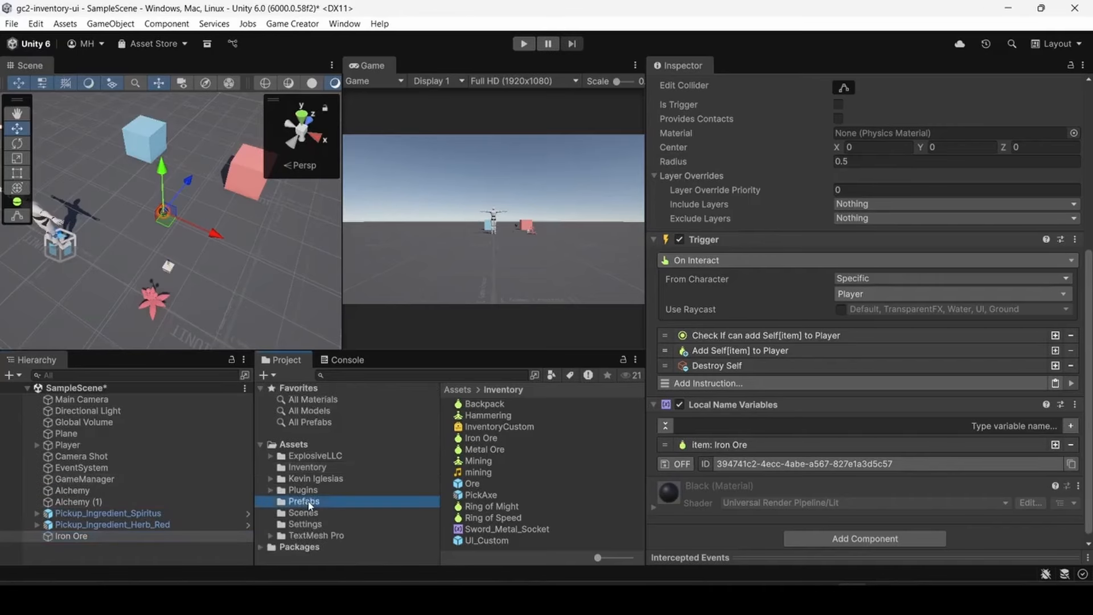
drag(66, 535, 464, 481)
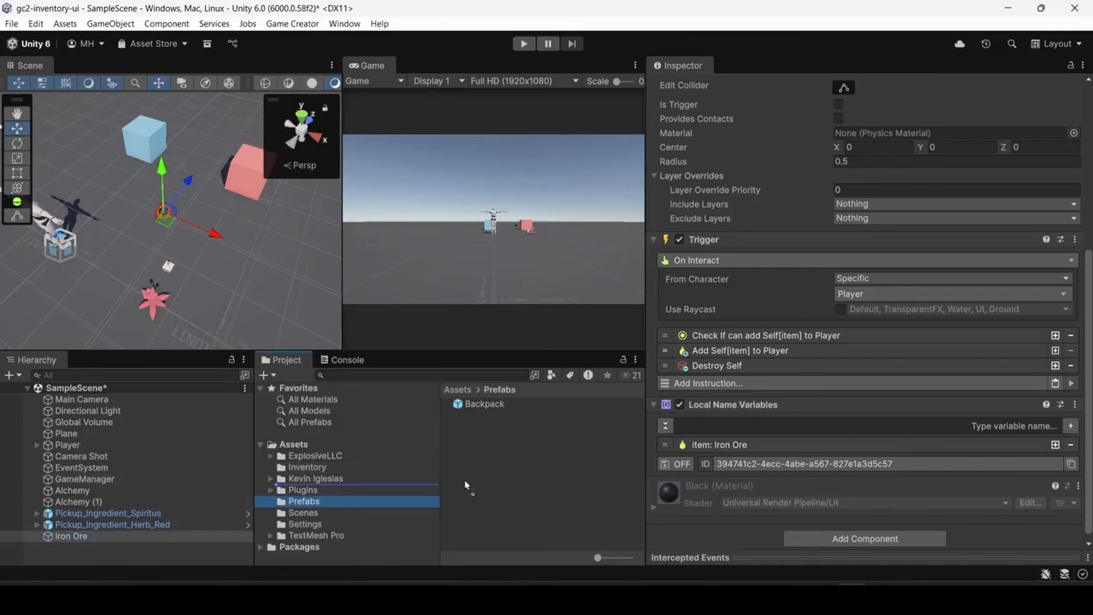
click(490, 417)
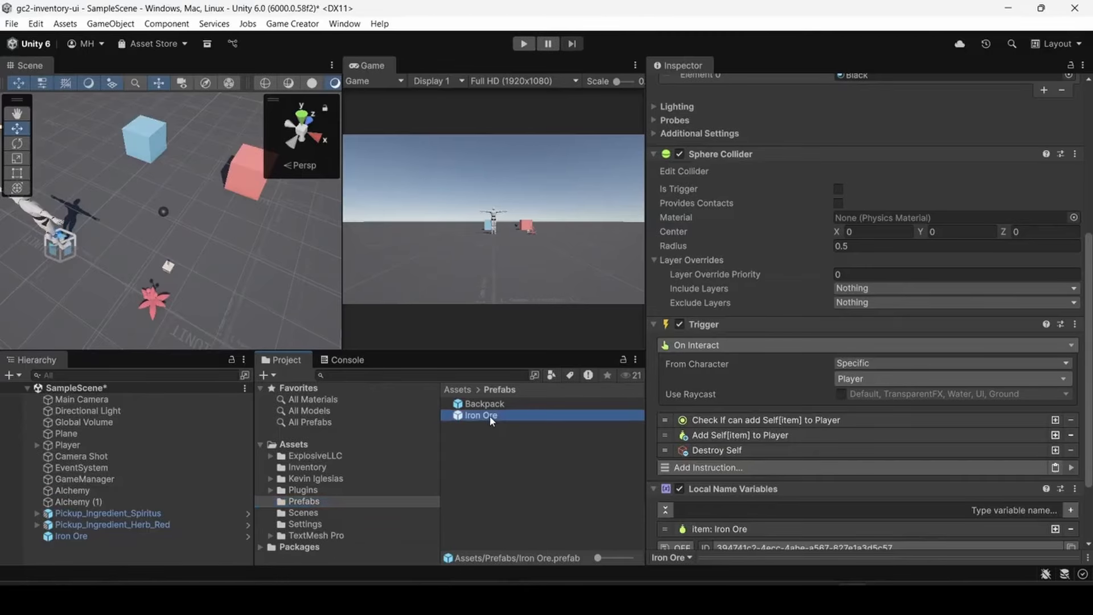
scroll(774, 454, down, 3)
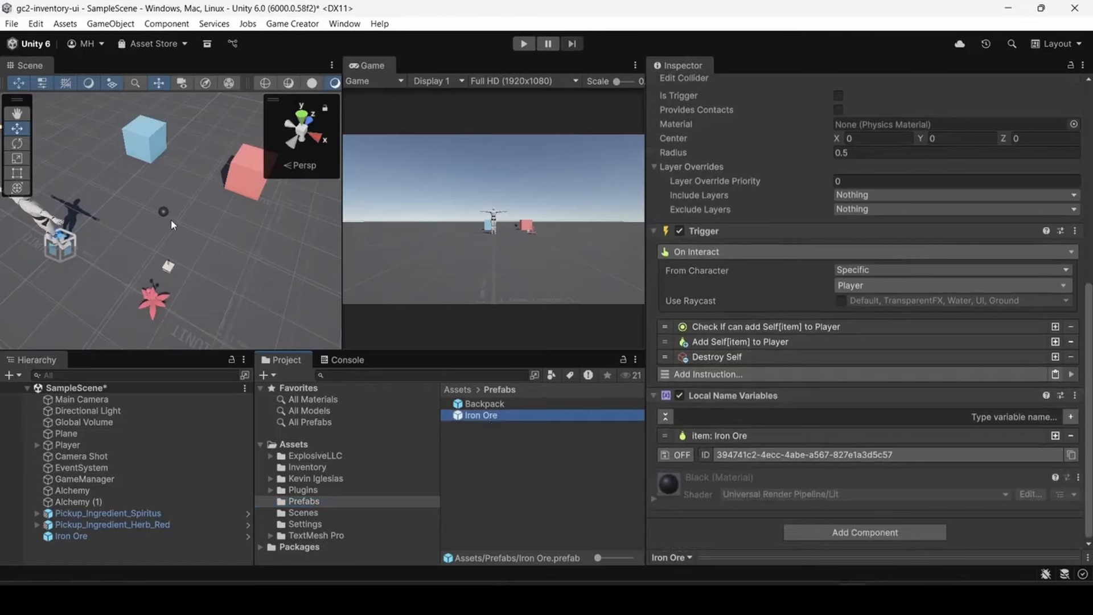
- Place five more Iron Ore prefab instances on the ground around the crafting cubes in the scene
drag(474, 420, 235, 330)
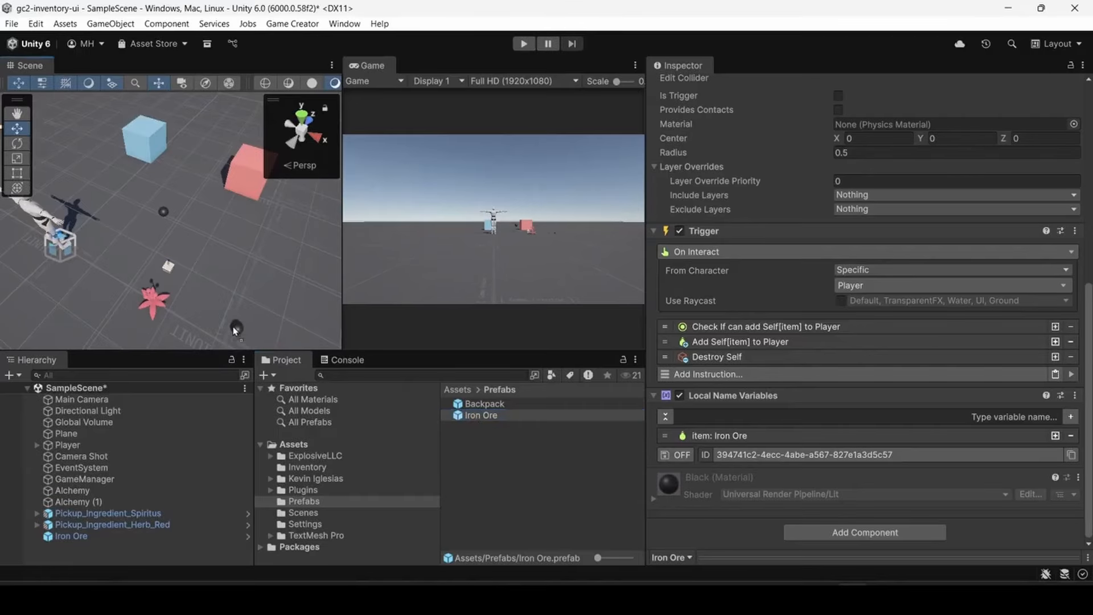
drag(98, 218, 105, 185)
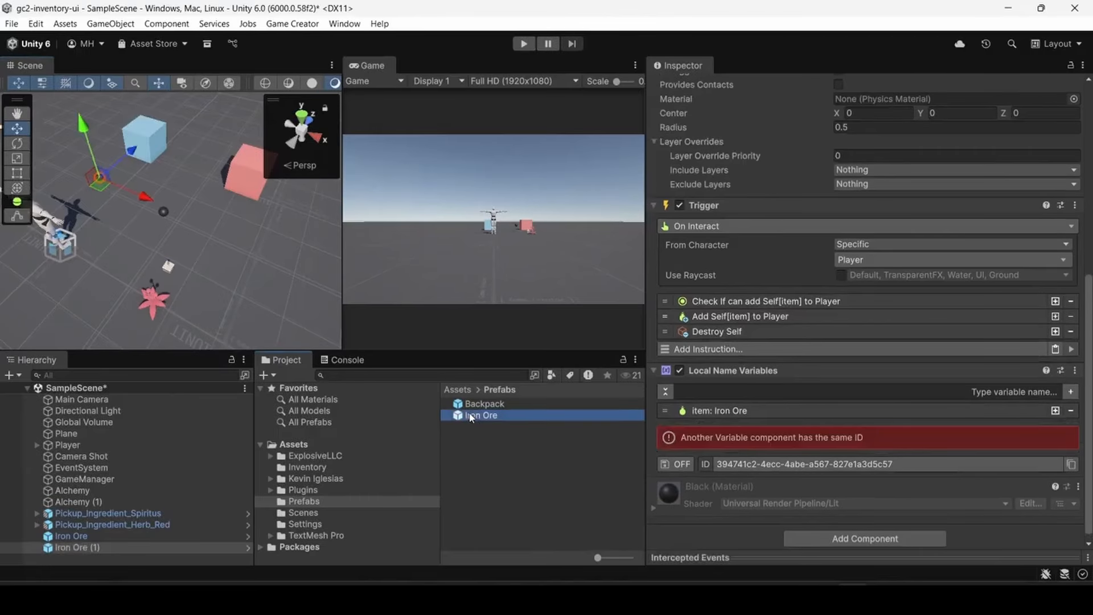
drag(233, 146, 203, 140)
drag(470, 415, 188, 175)
drag(460, 416, 116, 236)
click(487, 417)
drag(486, 417, 254, 234)
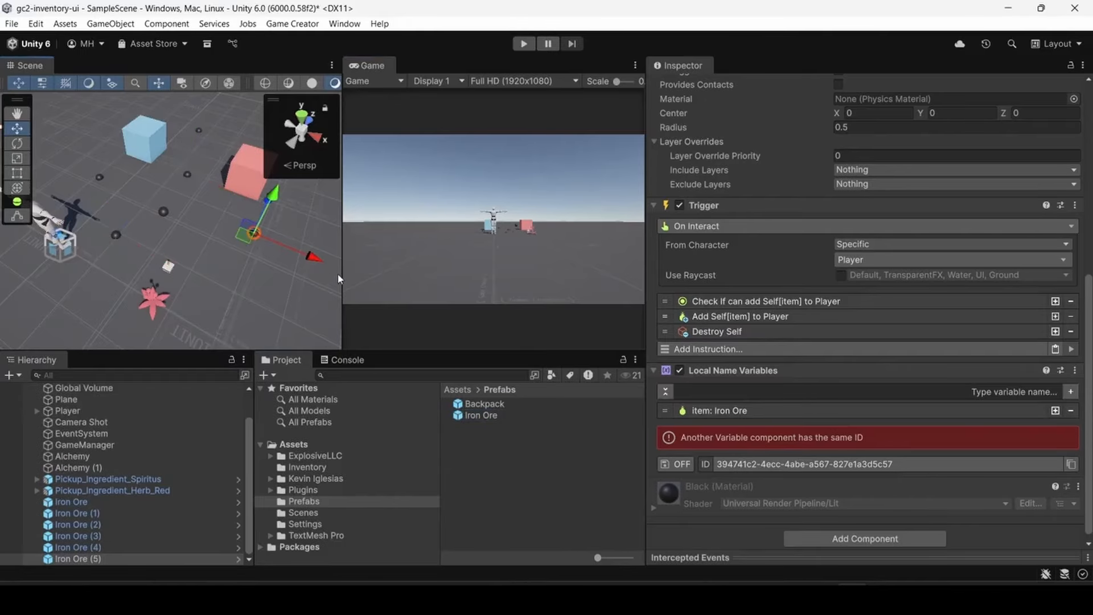
- Playtest the scene by interacting with an Iron Ore and walking the character among the others, and exit play mode
click(524, 46)
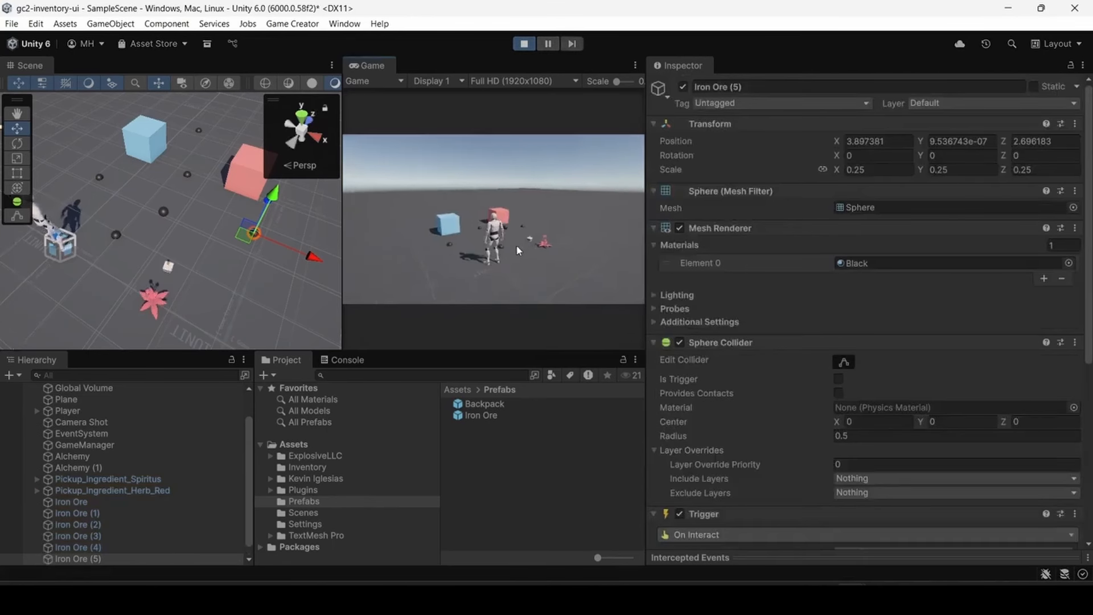
key(e)
key(d)
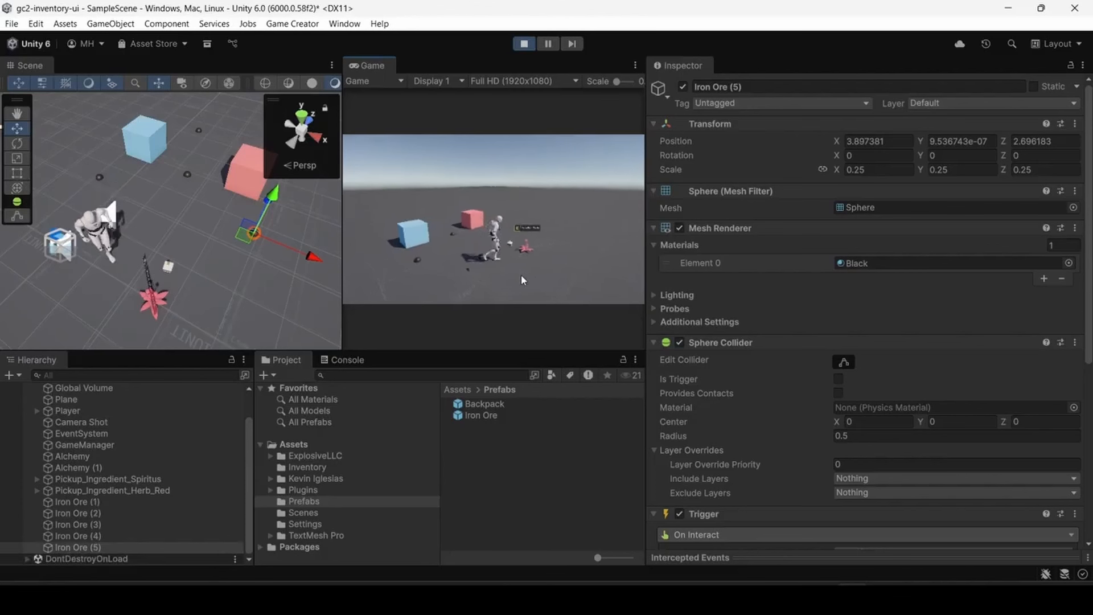
key(a)
key(w)
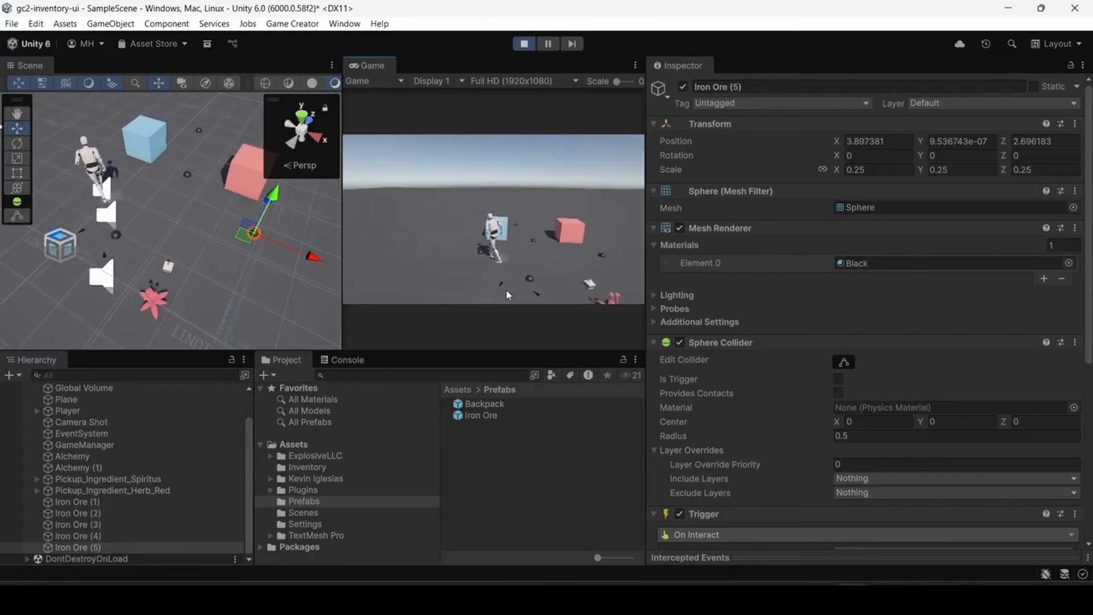
key(ctrl+p)
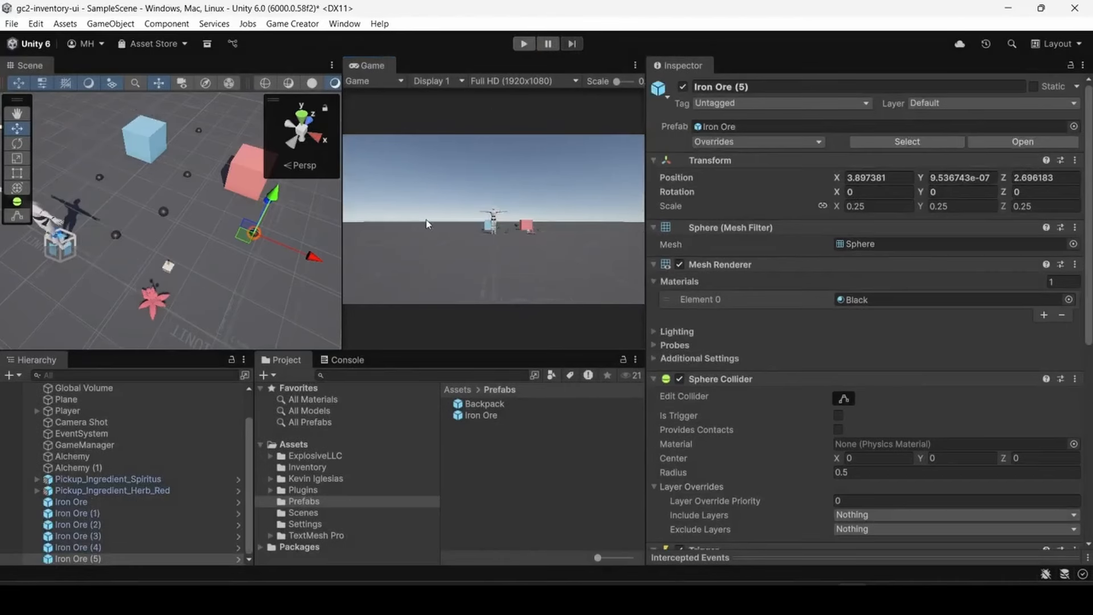
- Set the Y position of all six Iron Ore objects in the scene to 0.12
click(71, 502)
shift+click(73, 559)
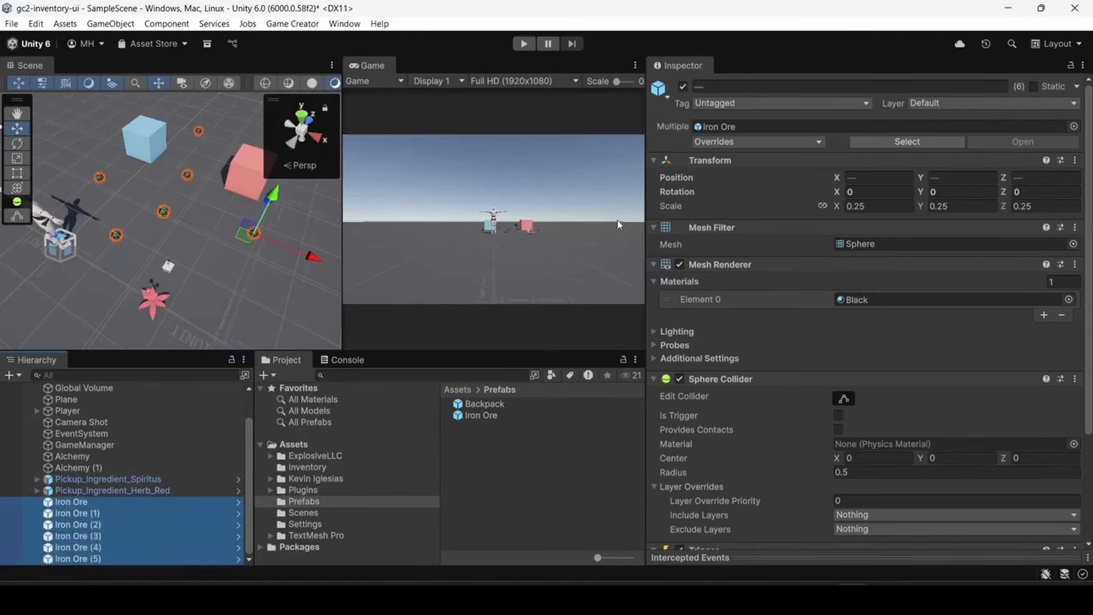
click(928, 178)
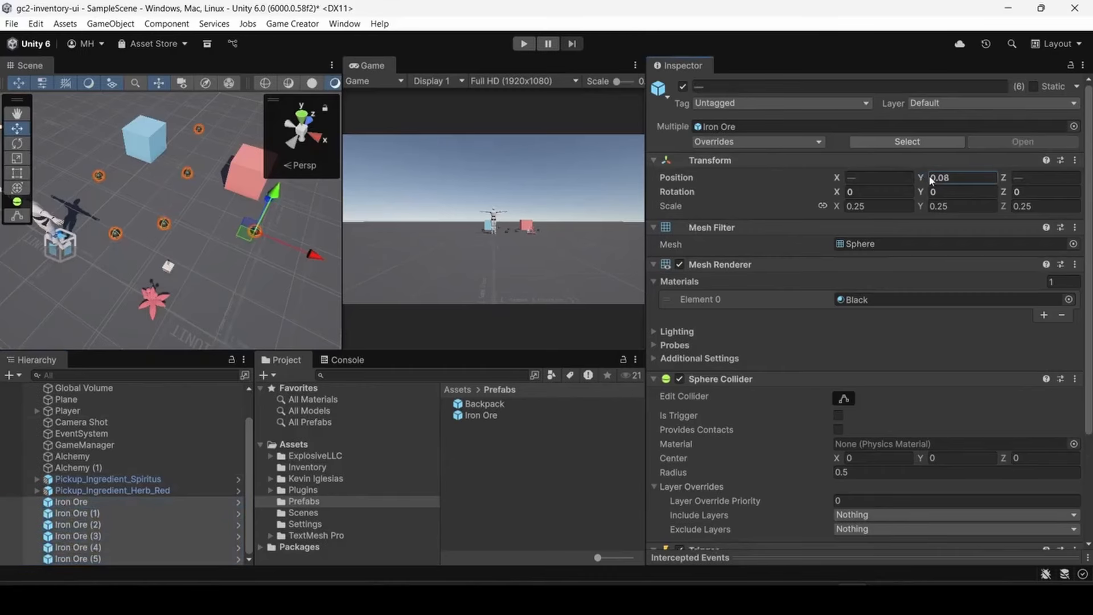
text(0.12f)
right_drag(186, 269, 296, 273)
key(s)
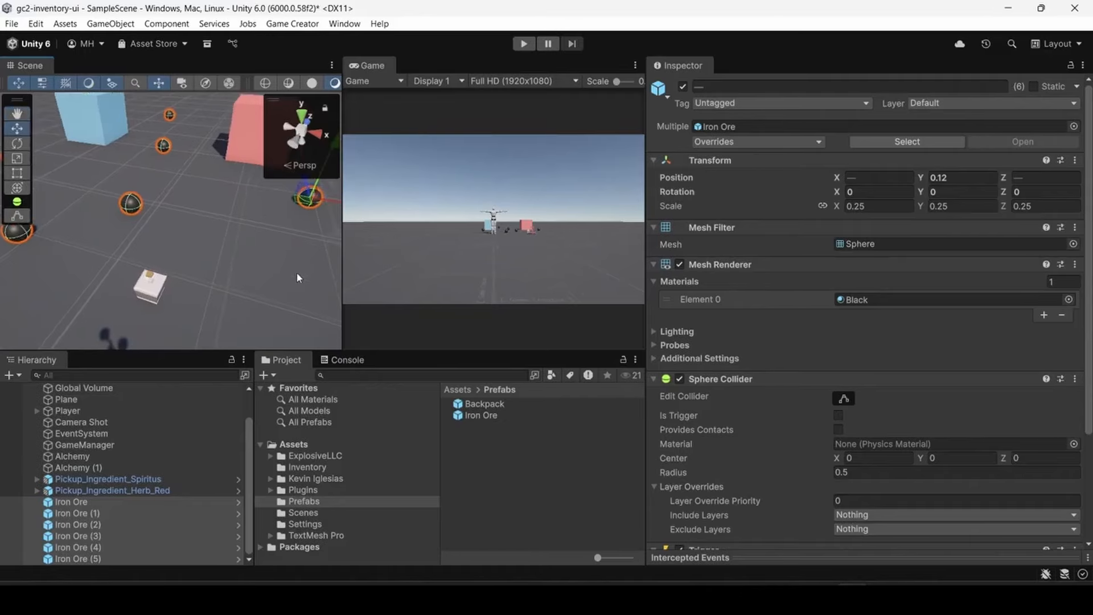
- Add a Hotspot component to the Iron Ore prefab and set its mode to On Interaction Focus
scroll(797, 462, down, 5)
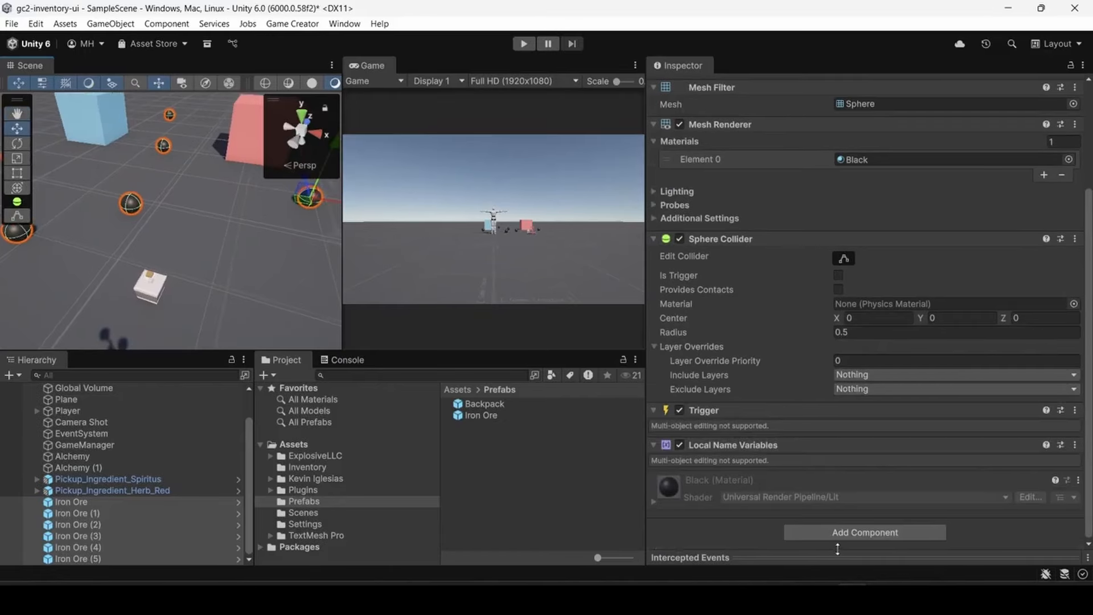
click(481, 416)
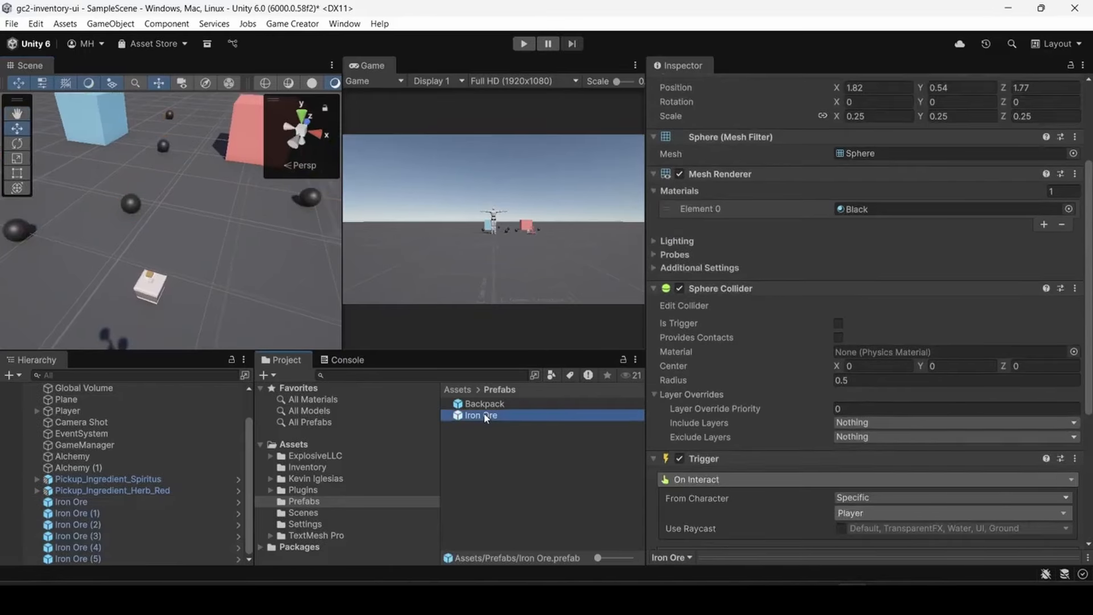
scroll(729, 437, down, 8)
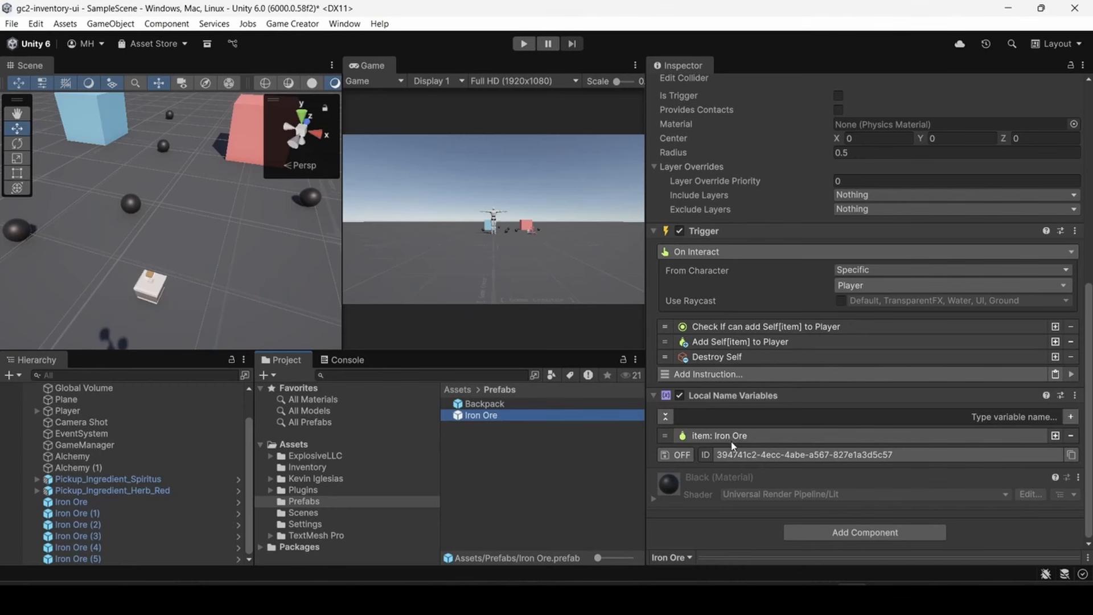
click(800, 531)
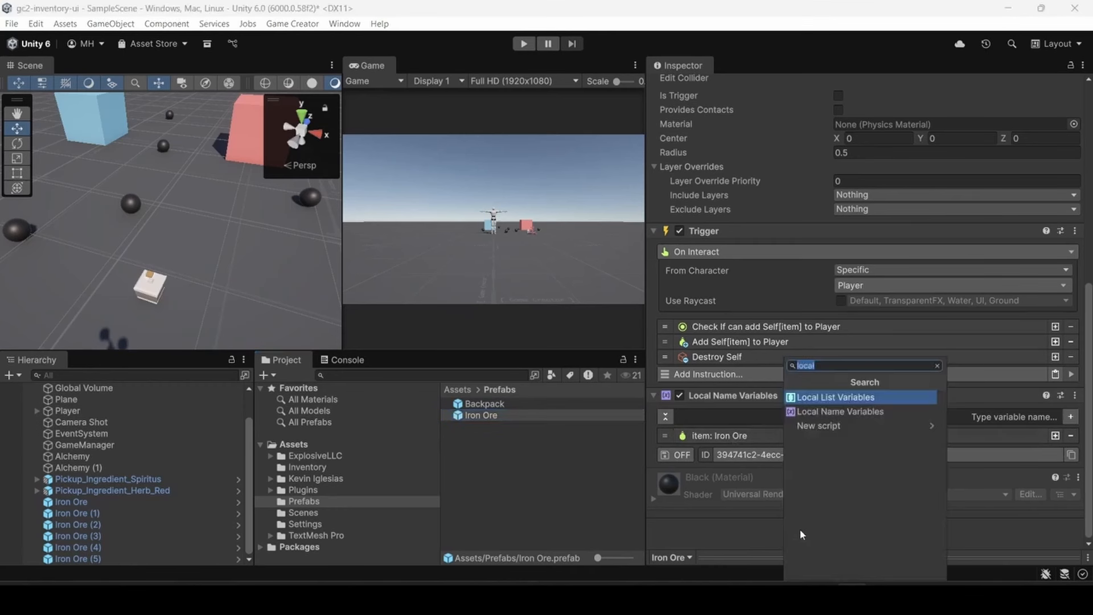
text(hotspot)
key(Return)
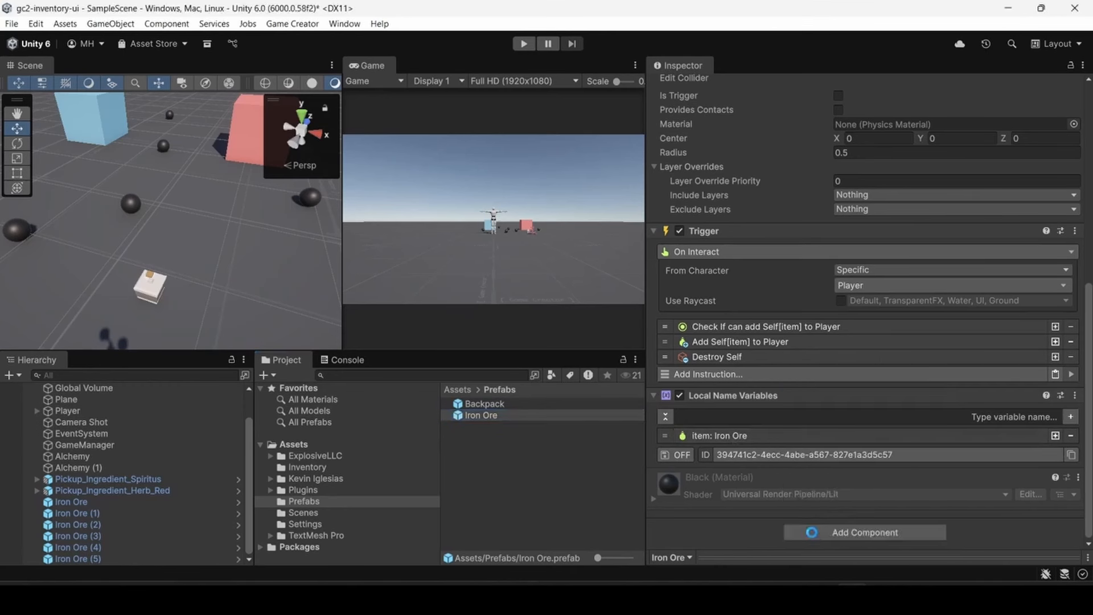
scroll(803, 470, down, 4)
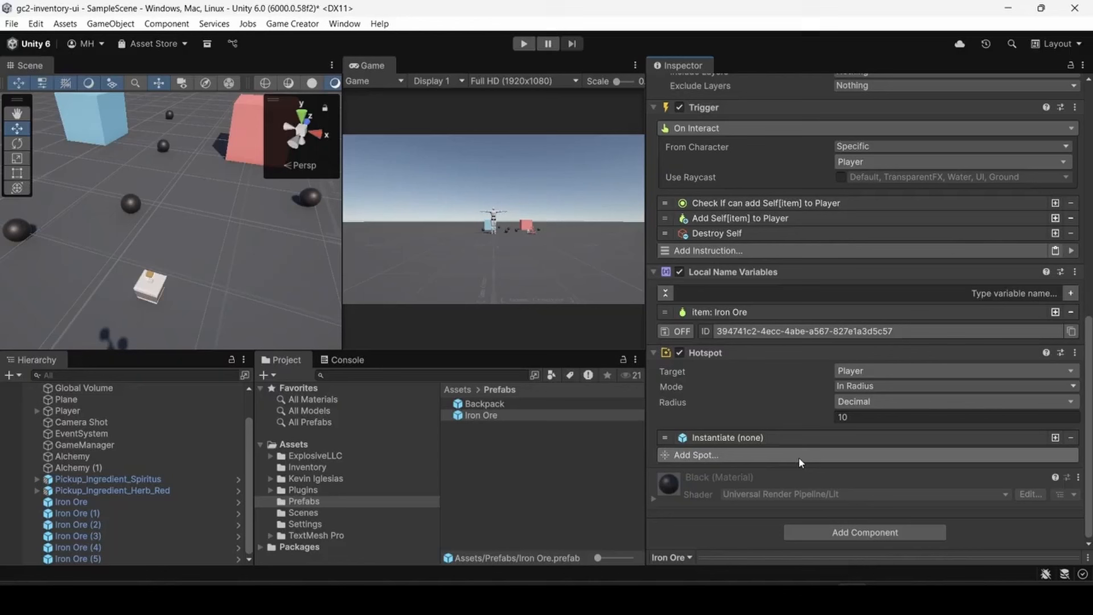
click(835, 387)
click(850, 421)
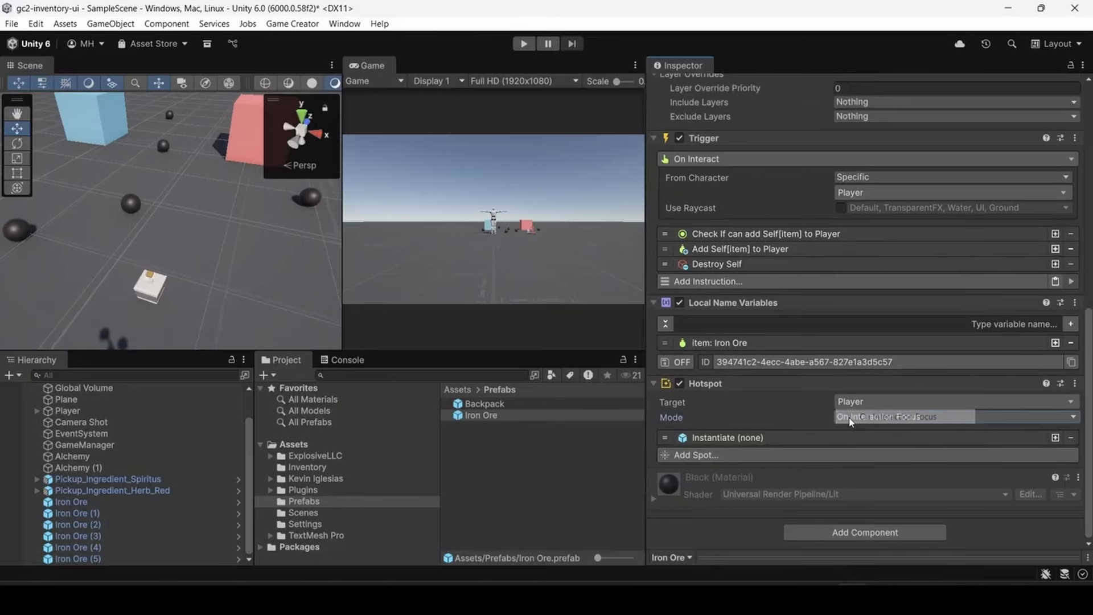
- Replace the hotspot's default Instantiate spot with a Show Floating Text spot
click(789, 439)
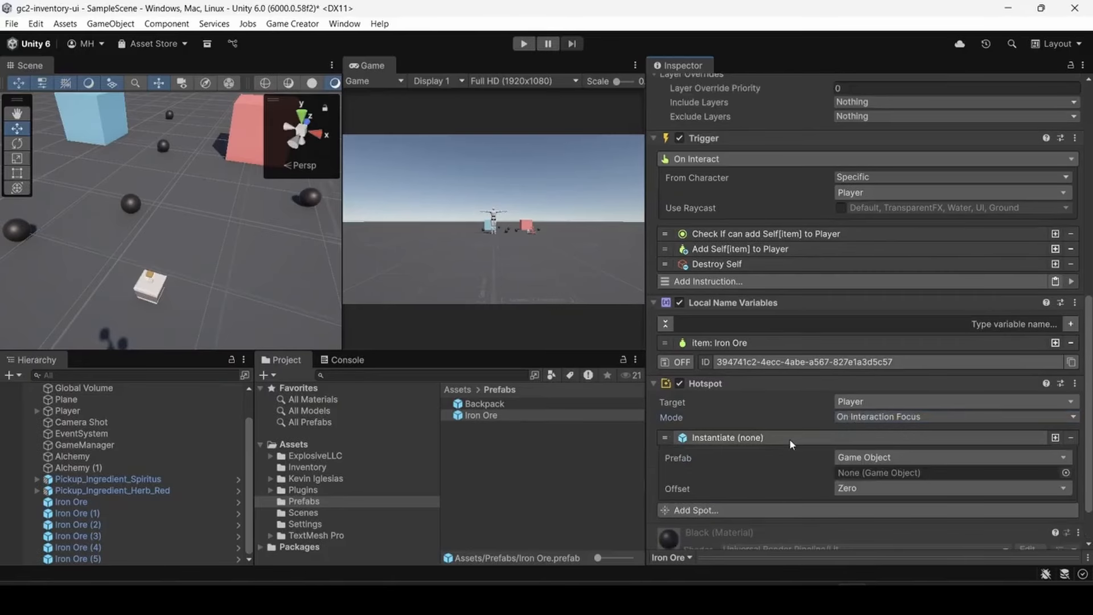
click(1070, 439)
click(735, 455)
click(692, 274)
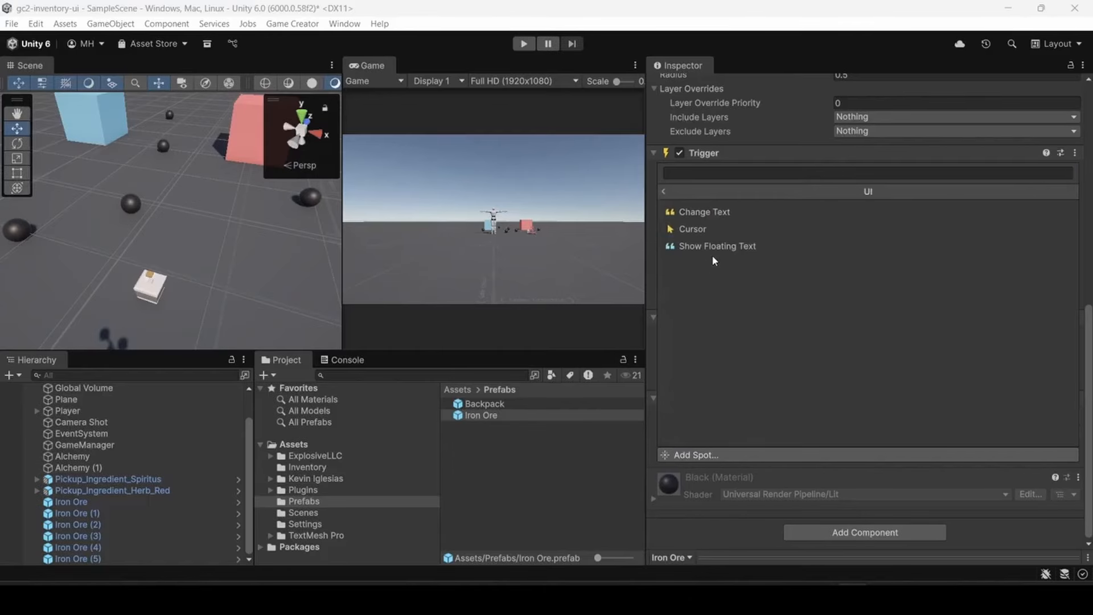
click(714, 247)
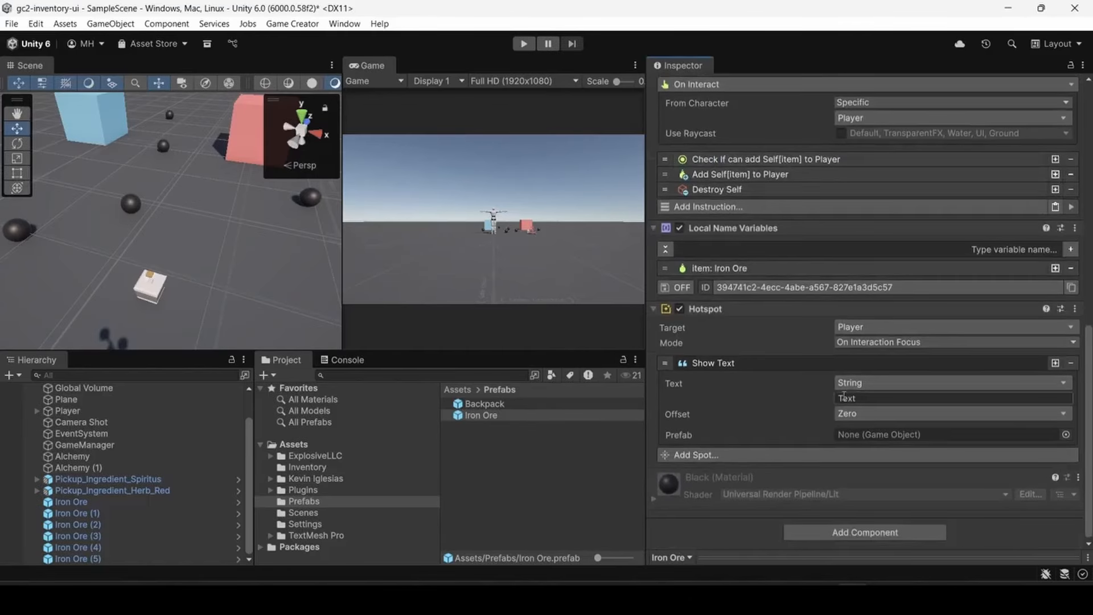
- Set the floating text's source to the local name variable item on Self
click(854, 385)
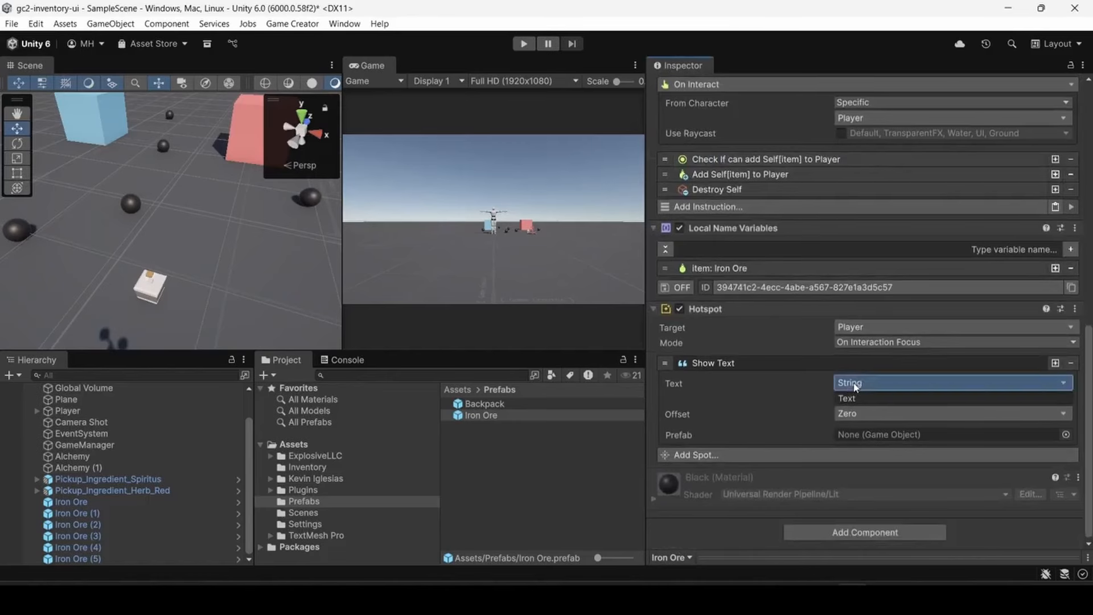
click(866, 345)
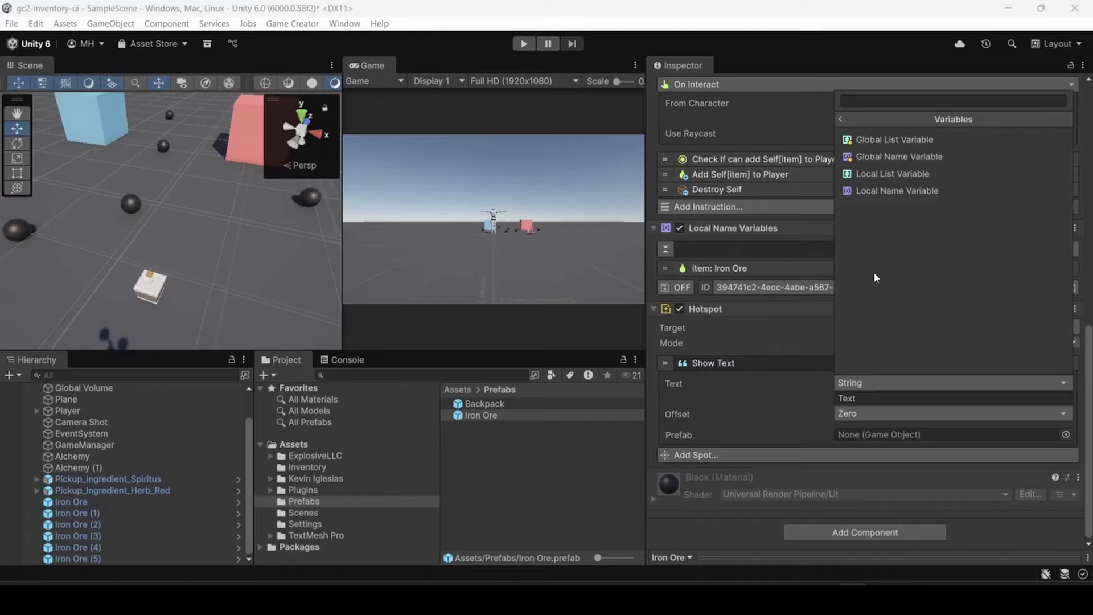
click(877, 192)
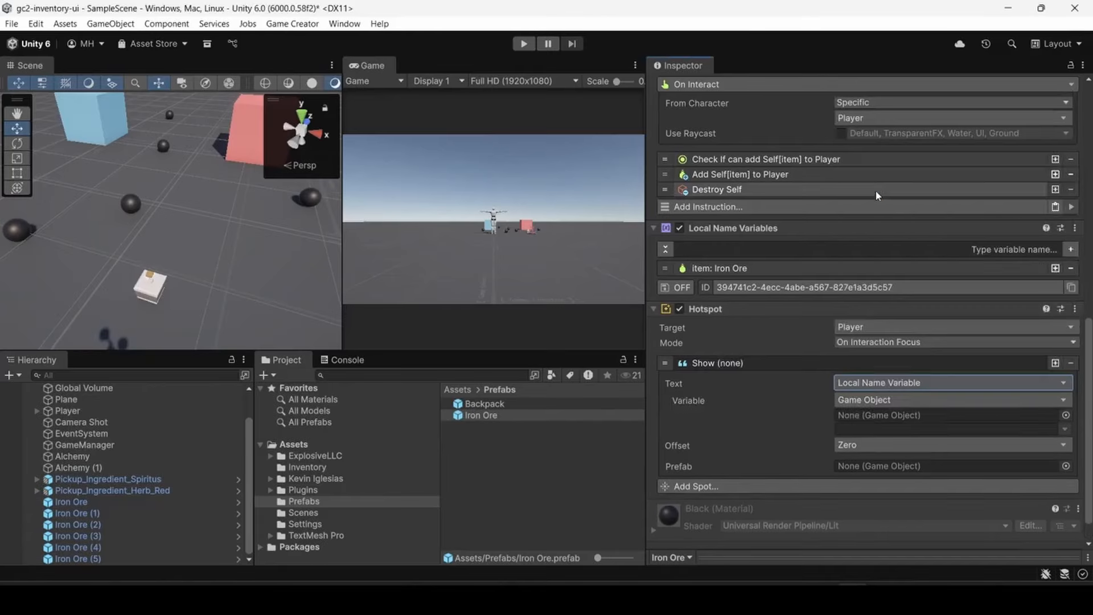
click(1036, 401)
click(859, 155)
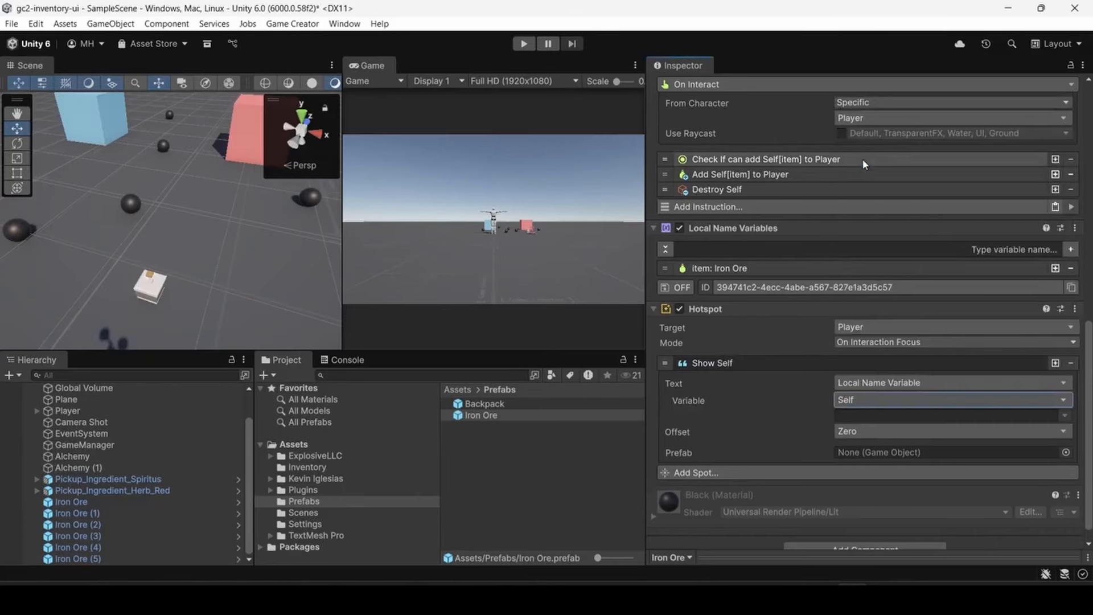
click(854, 417)
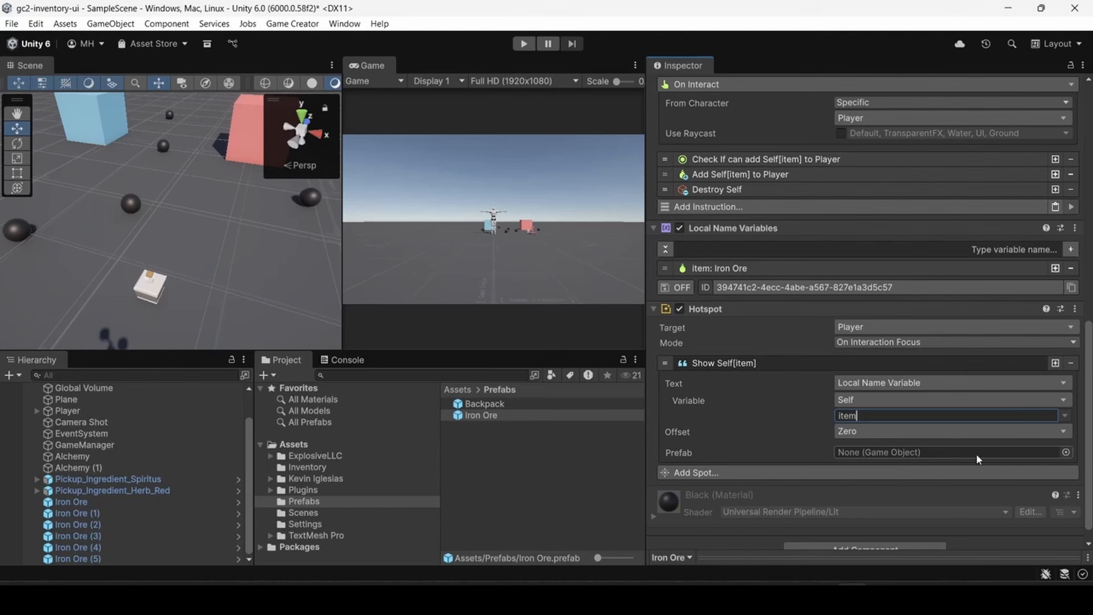
- Assign the InteractionTooltipFocus asset as the floating text's prefab
click(1065, 452)
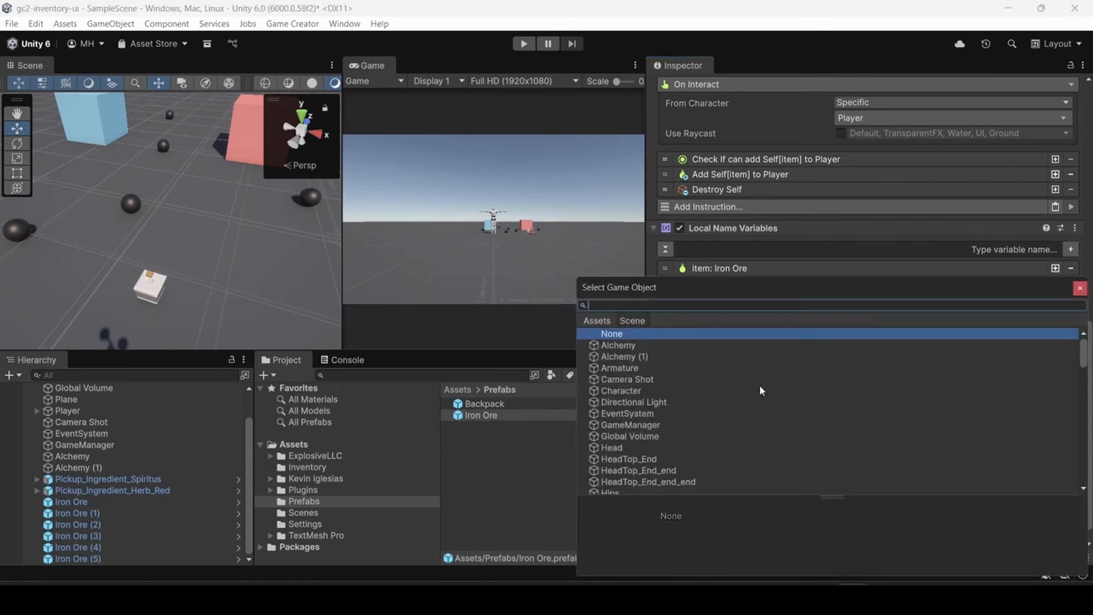
click(597, 320)
text(inter)
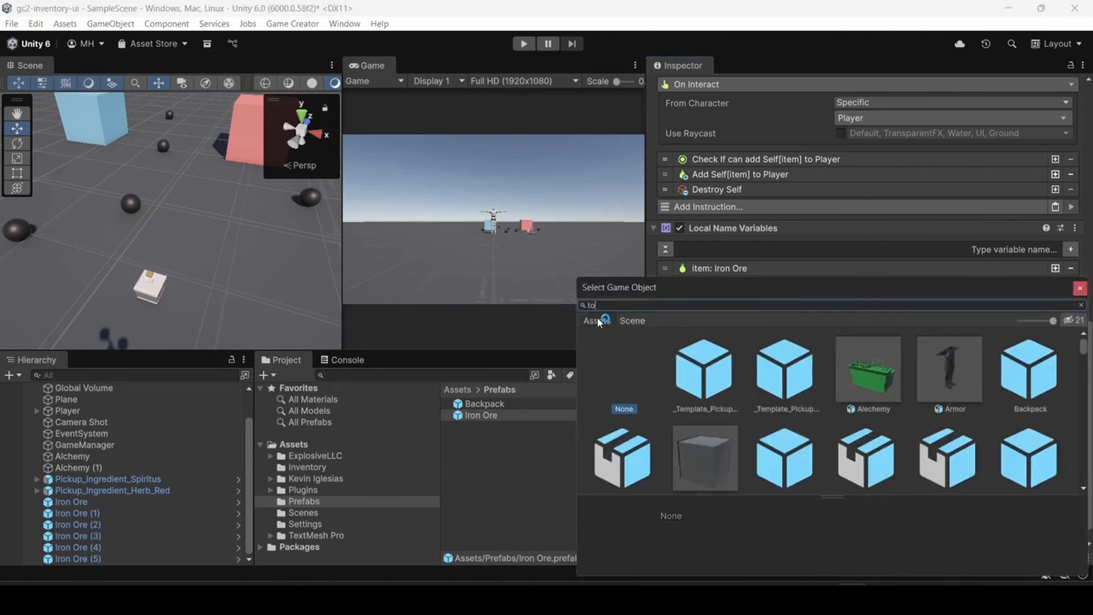
text(ac)
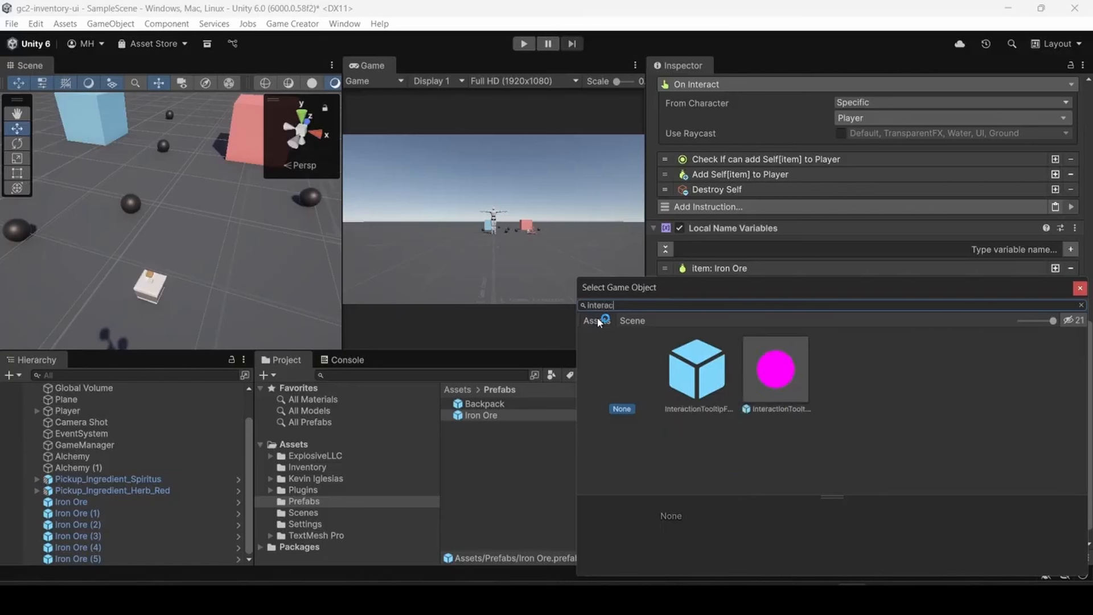
double_click(684, 369)
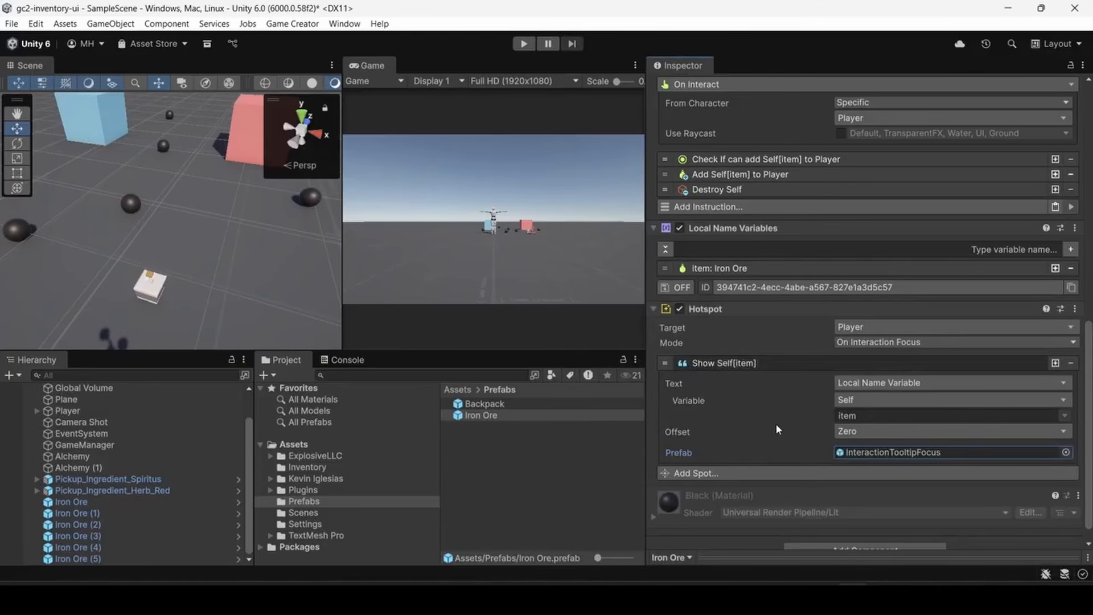
- Change the text source of the Iron Ore hotspot's floating text to the inventory Item Name
scroll(760, 416, down, 1)
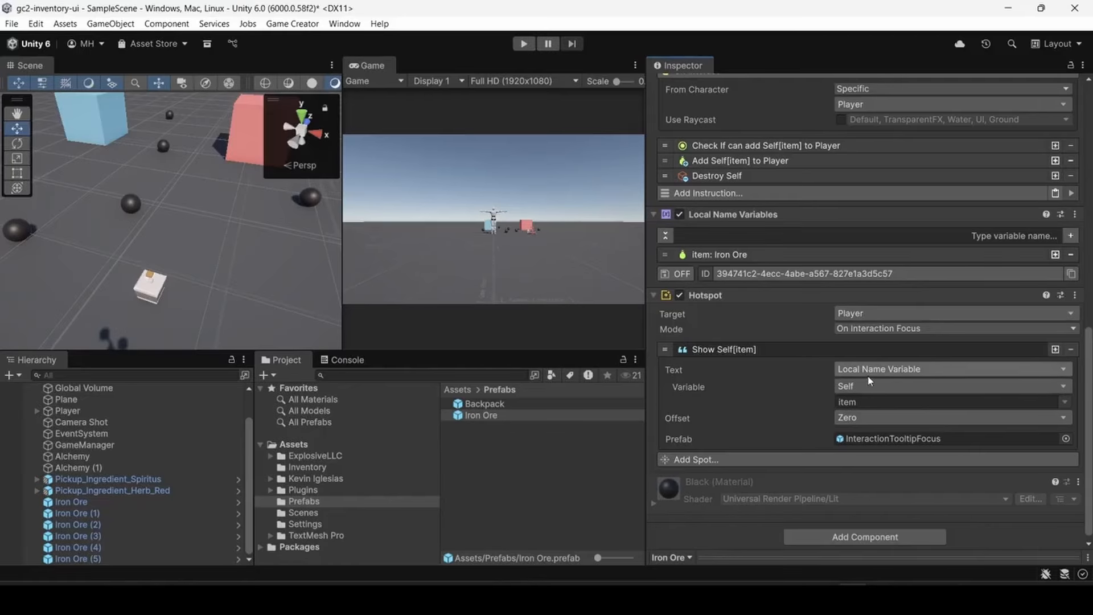
click(852, 371)
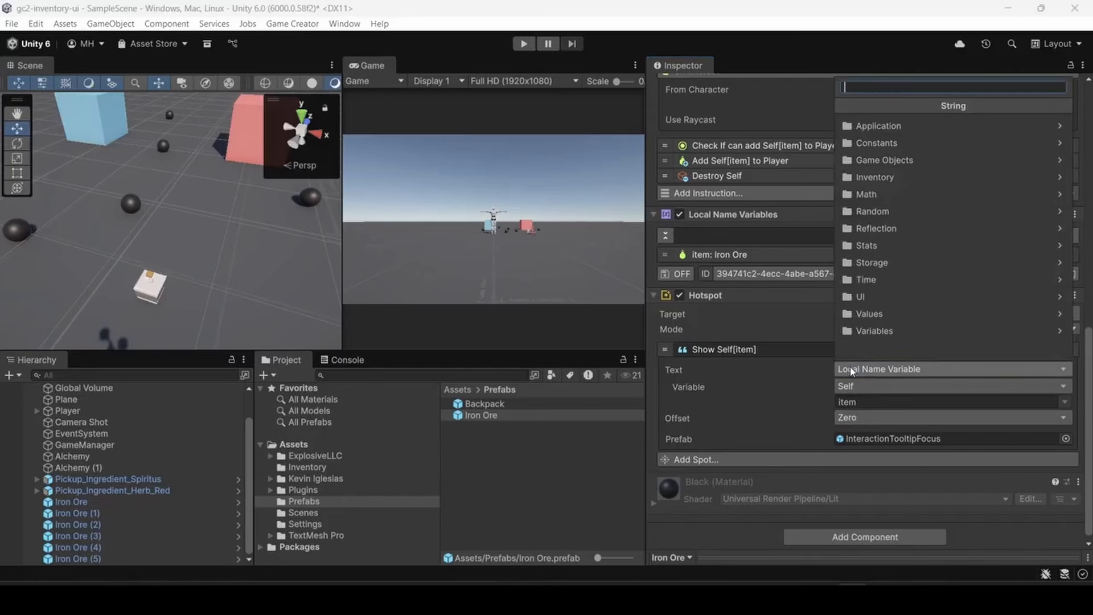
click(869, 179)
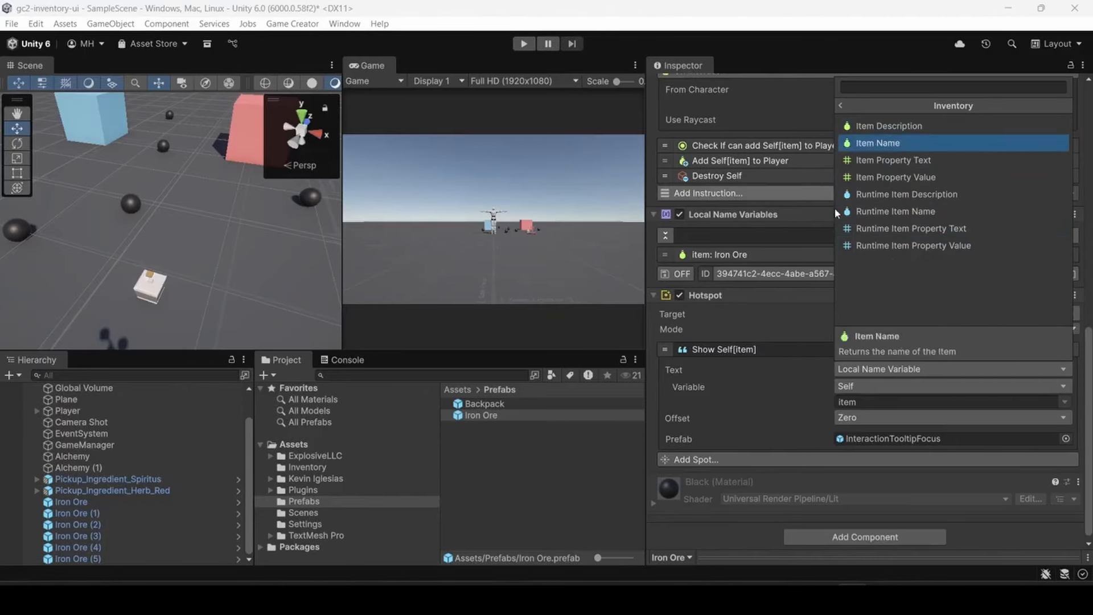
click(874, 143)
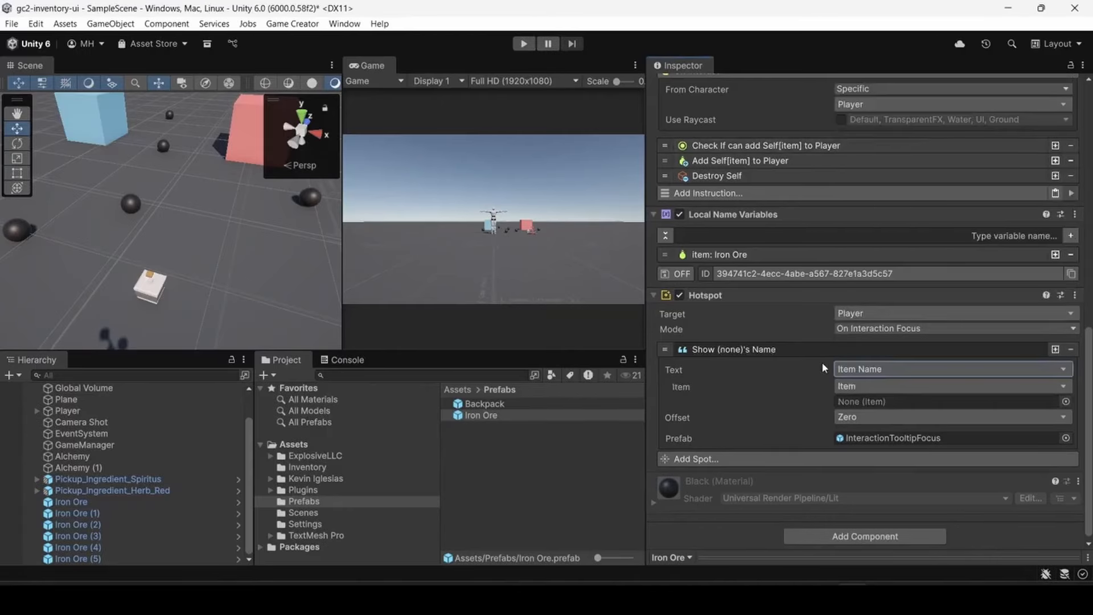
- Take the displayed item name from the local name variable item on Self
click(865, 387)
click(869, 296)
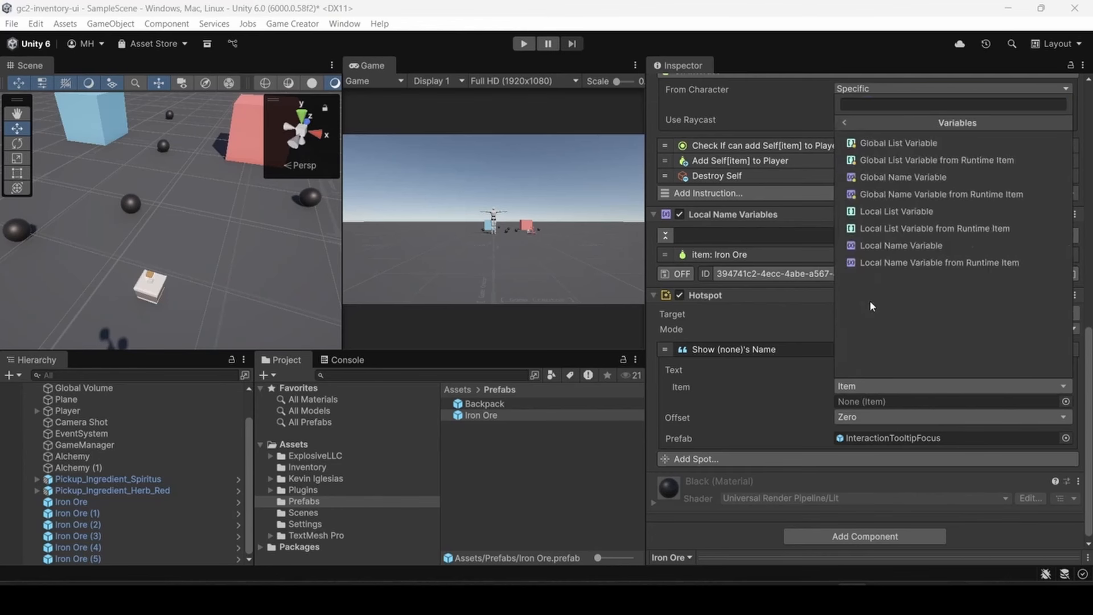
click(878, 245)
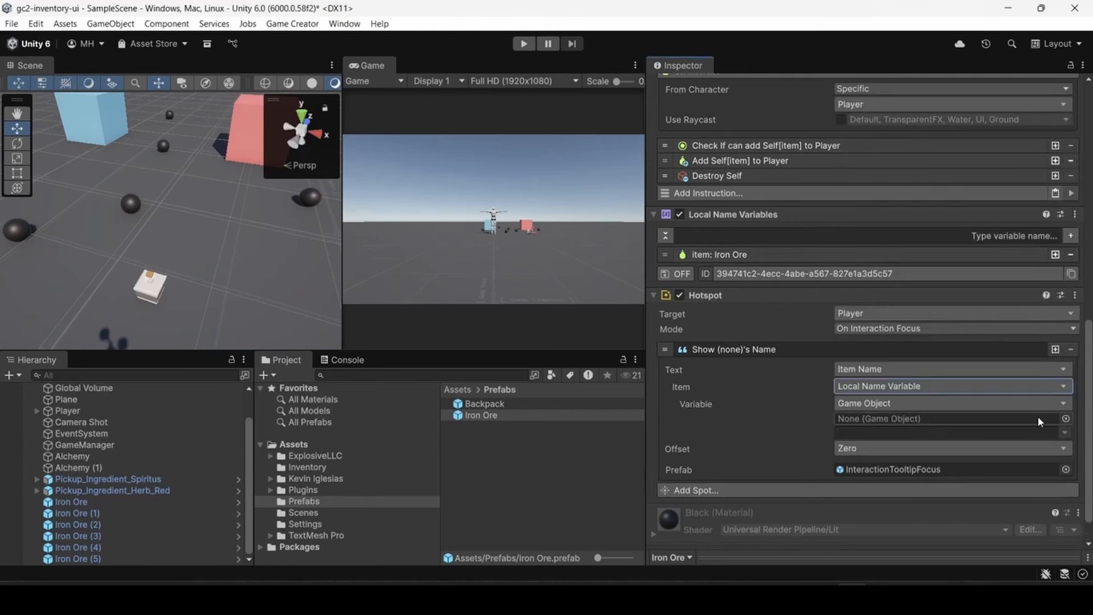
click(1063, 404)
click(863, 160)
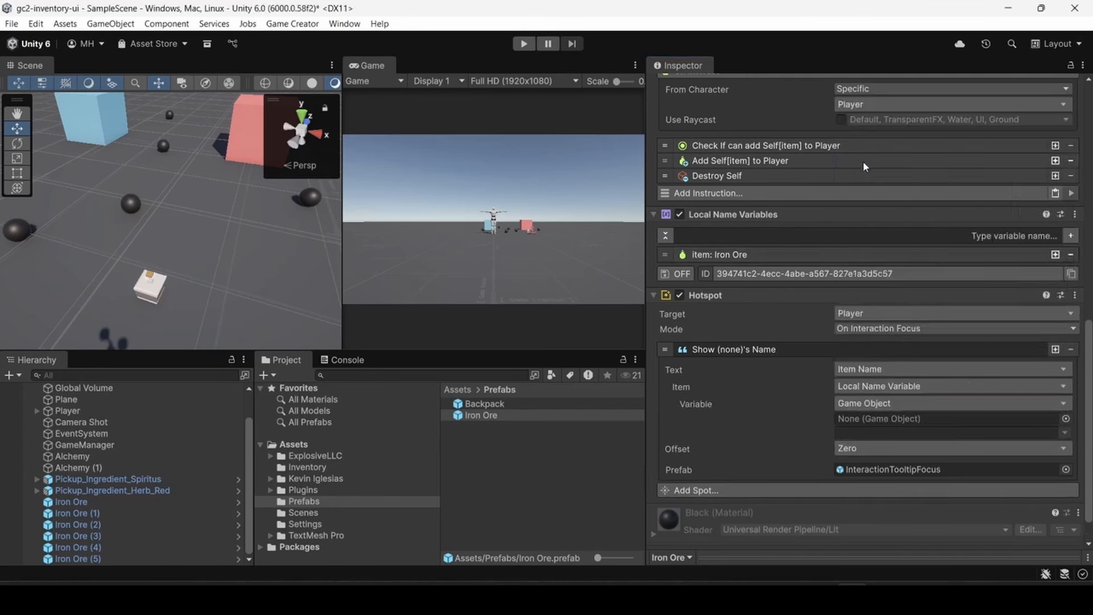
click(868, 419)
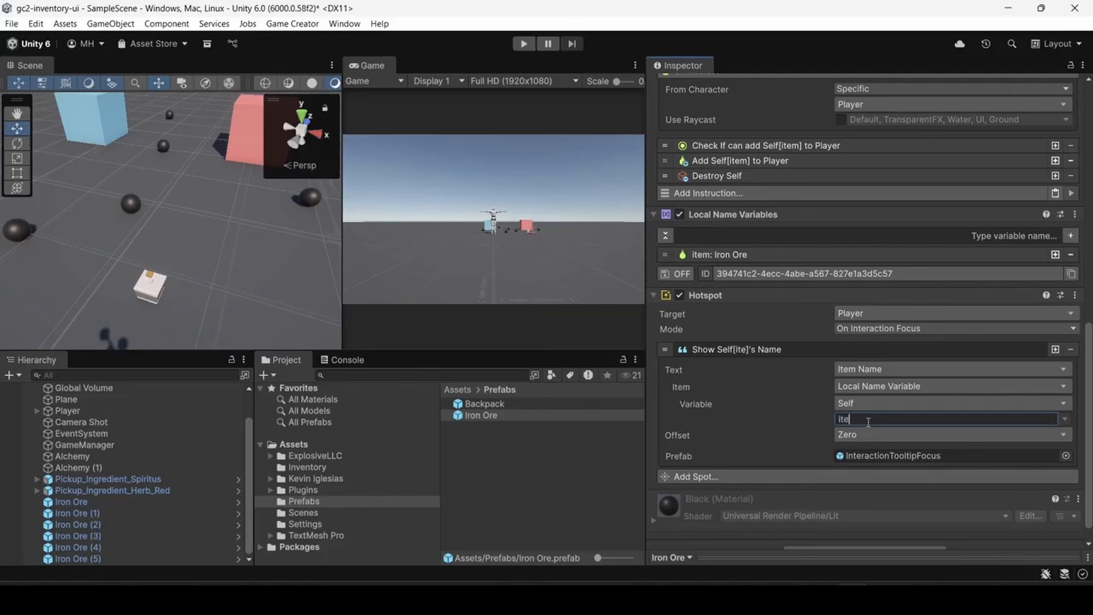
text(item)
- Set the floating text's offset direction to Up and collapse the spot's settings
click(856, 434)
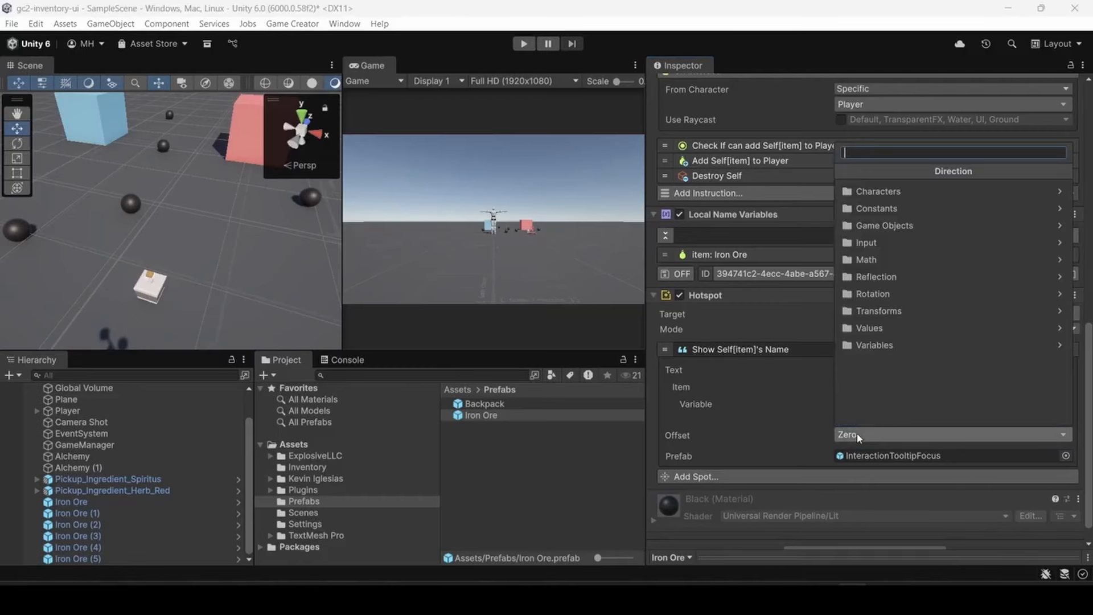
text(up)
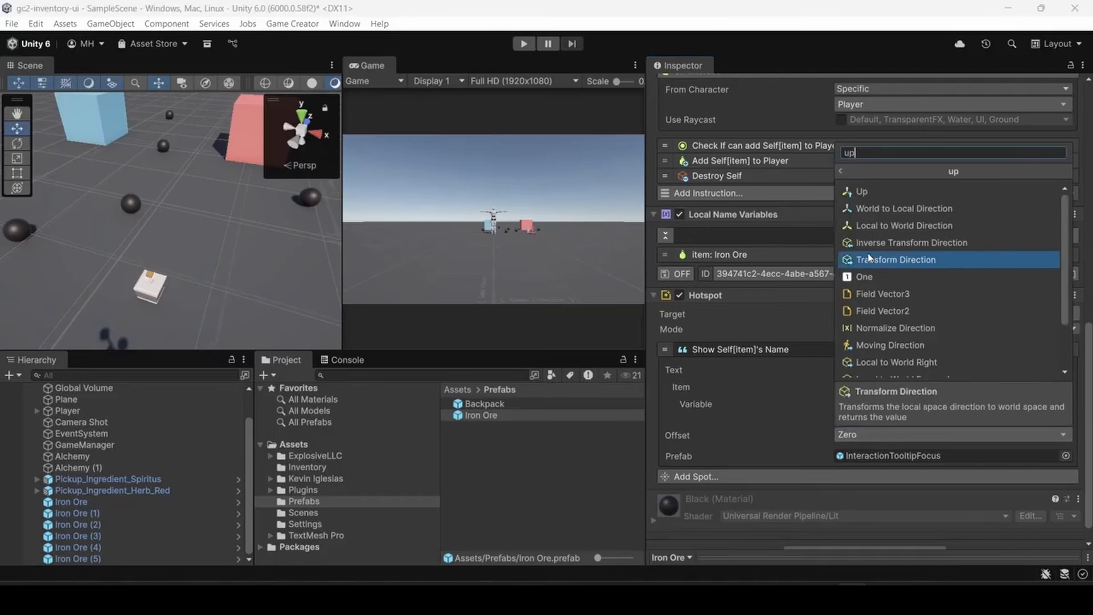
click(862, 191)
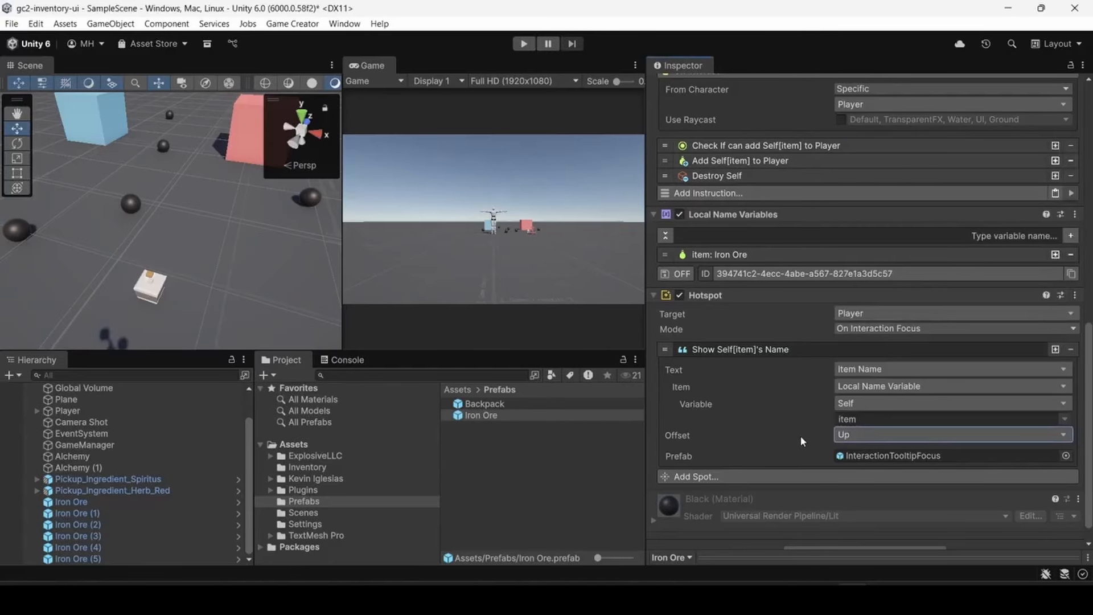
click(777, 350)
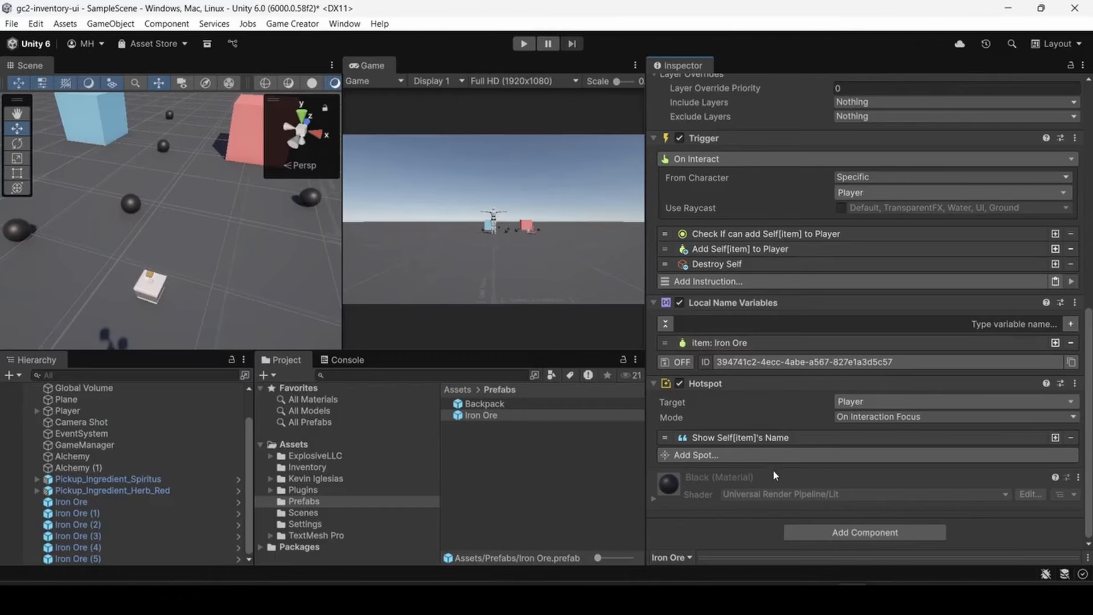
click(768, 438)
scroll(792, 455, down, 3)
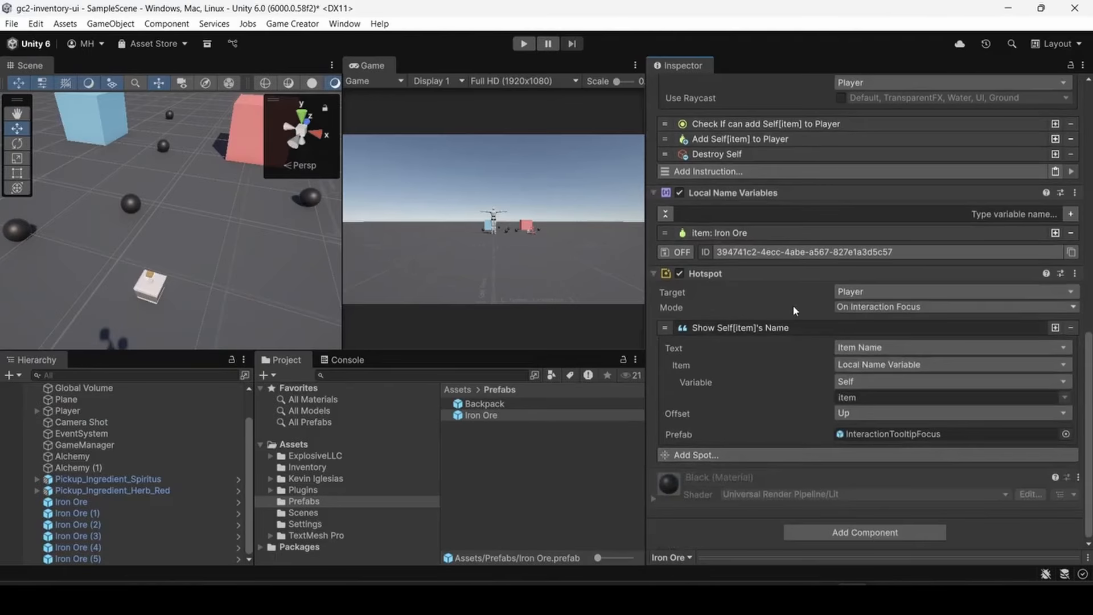
click(782, 331)
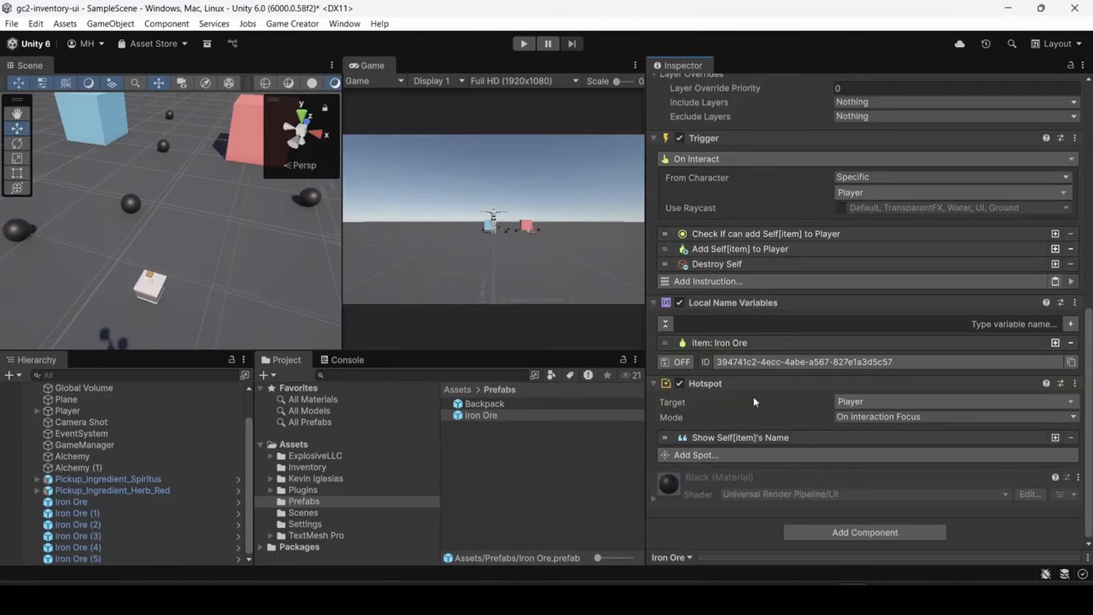
- Enlarge the Game view and play-test walking the character up to the Iron Ore spheres and picking them up
scroll(732, 403, up, 3)
scroll(735, 402, up, 3)
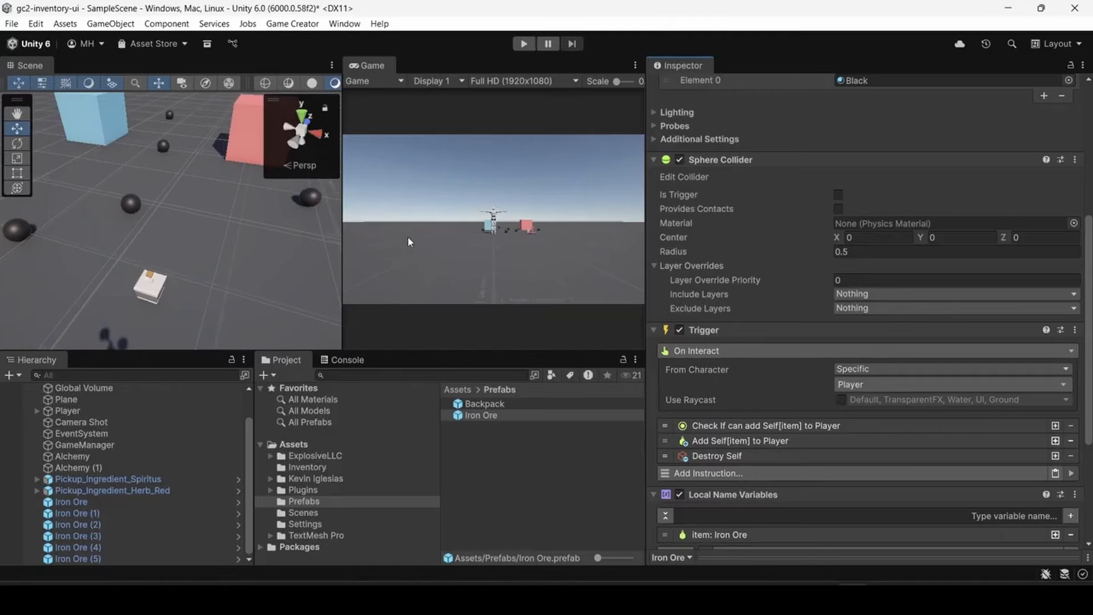
drag(340, 170, 204, 170)
click(524, 44)
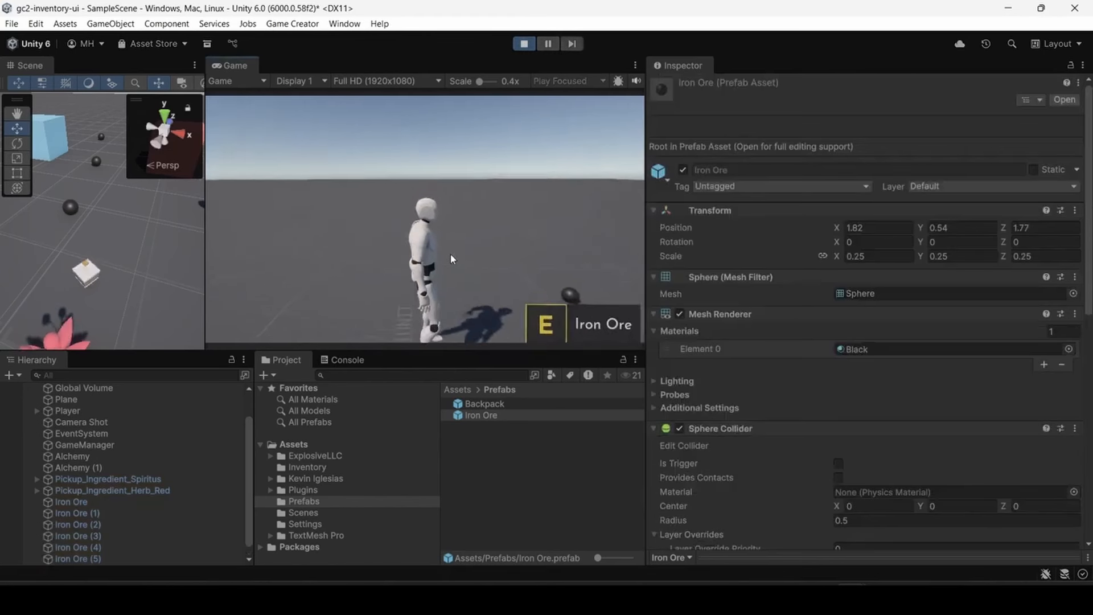
key(w)
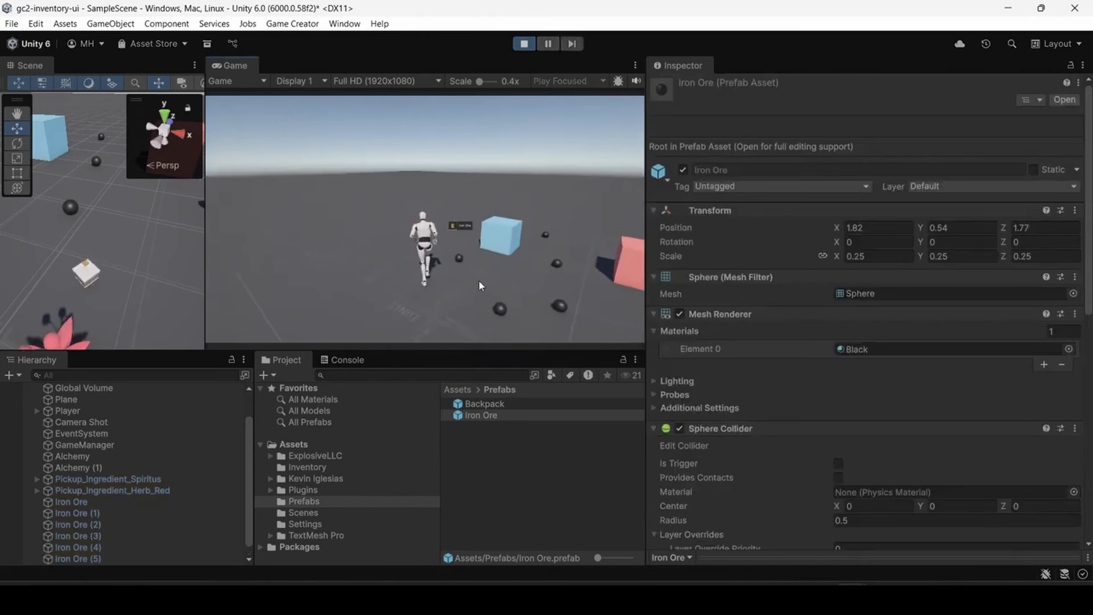
key(e)
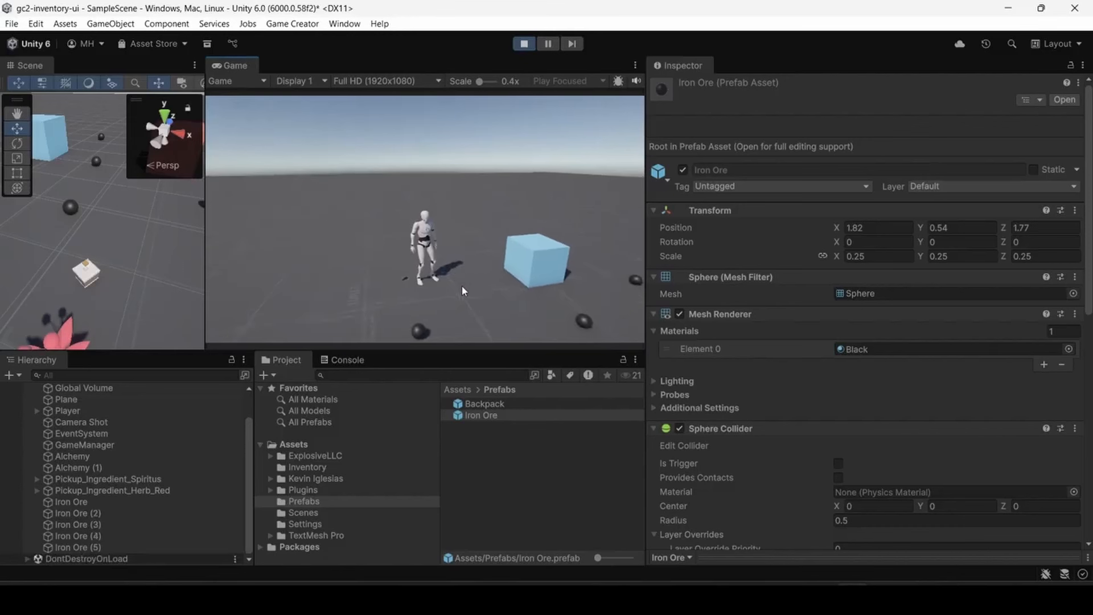
key(w)
key(e)
key(w)
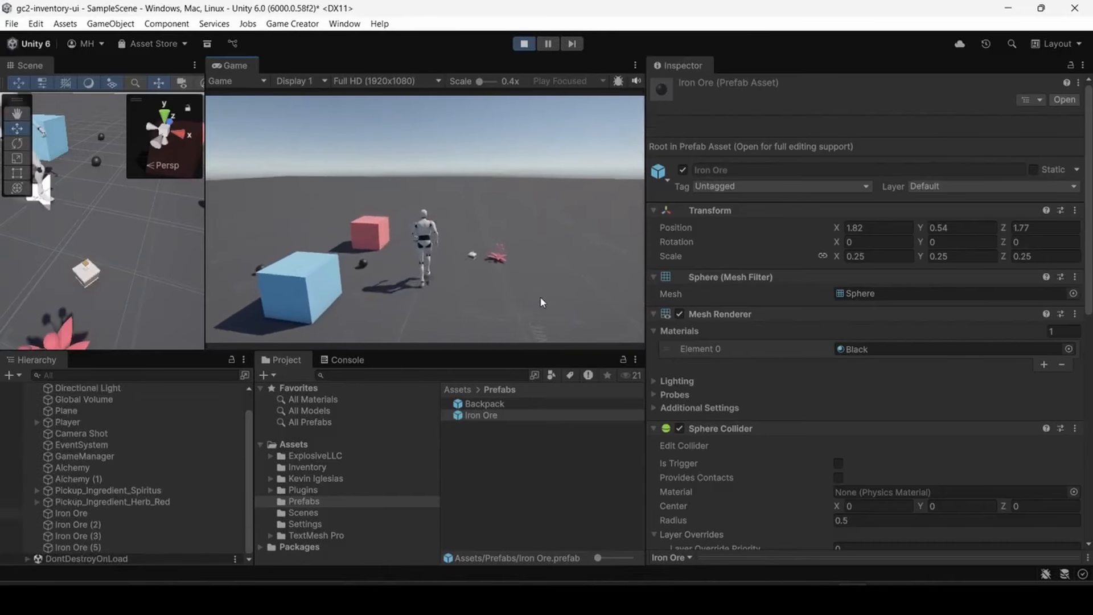
key(e)
key(e)
key(e)
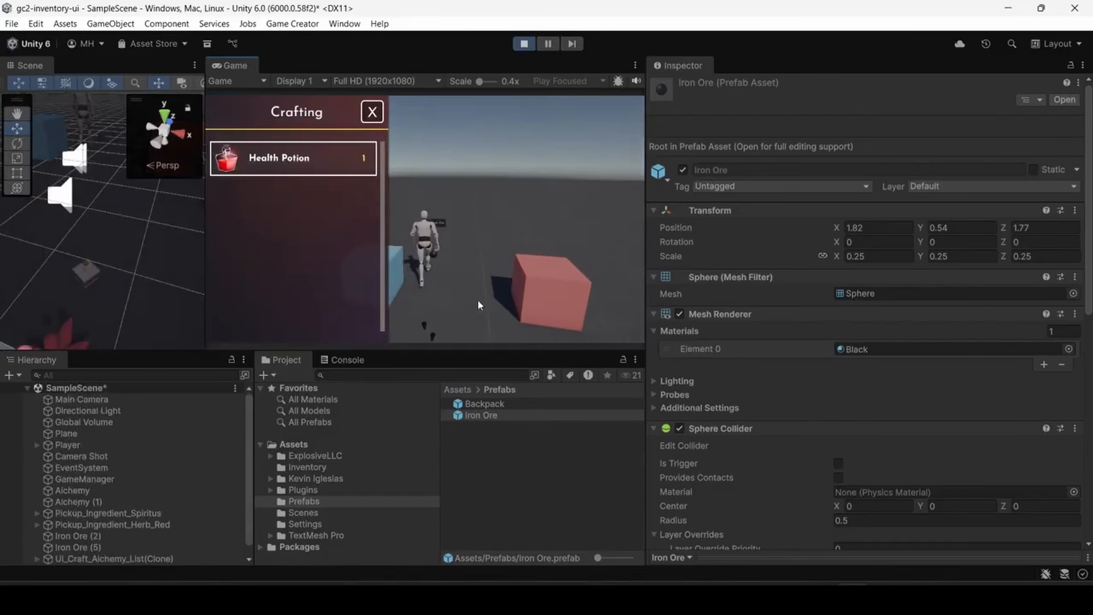
click(372, 112)
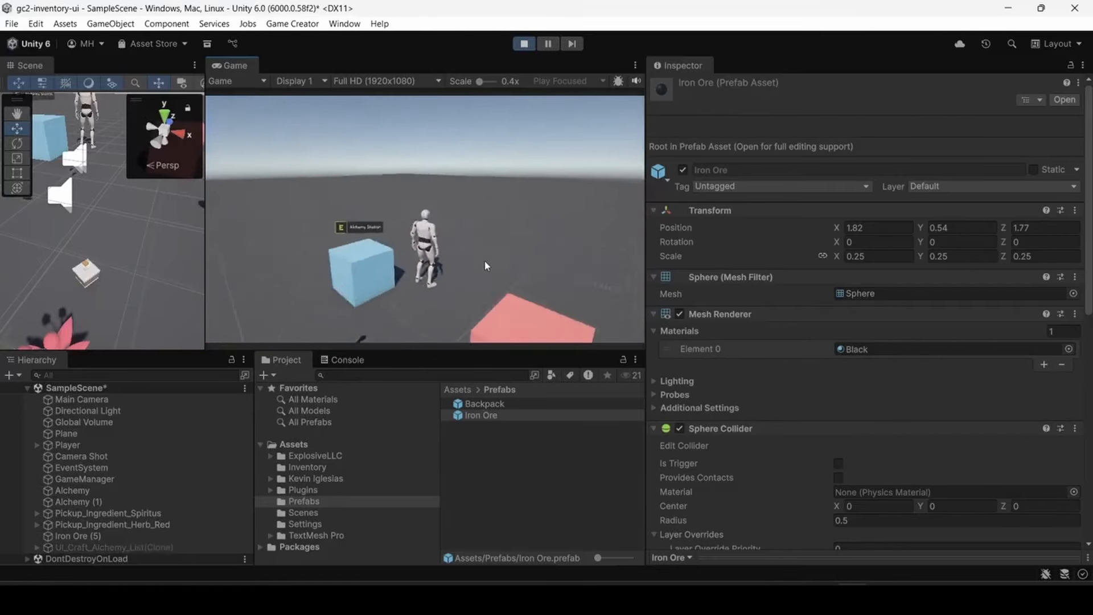
- Walk the character between both stations, open and close the Alchemy Station's crafting list, and stop the game
key(w)
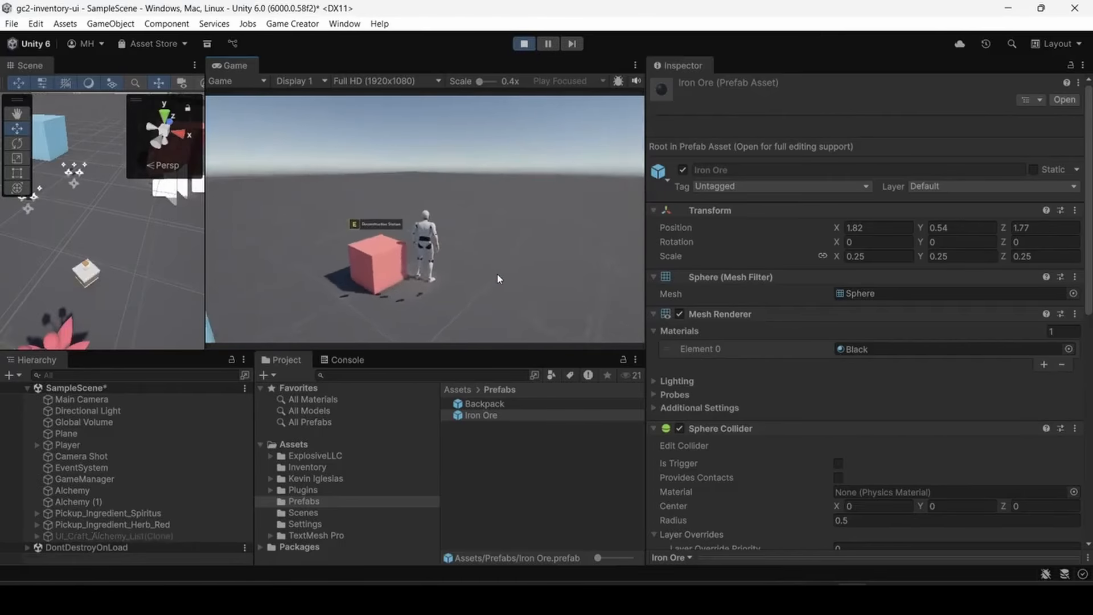
key(w)
key(w)
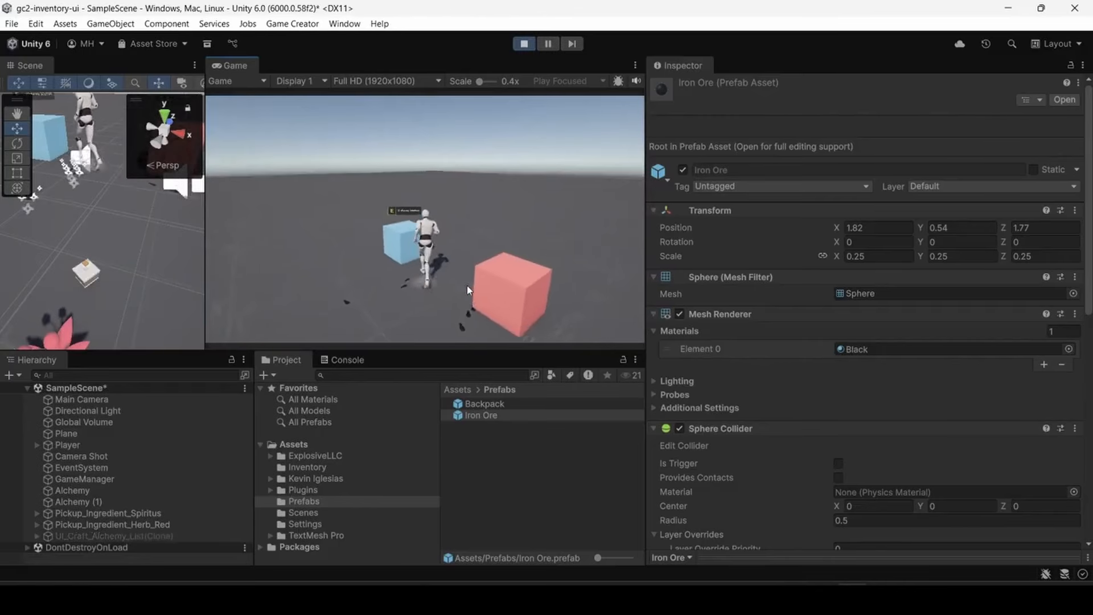
key(e)
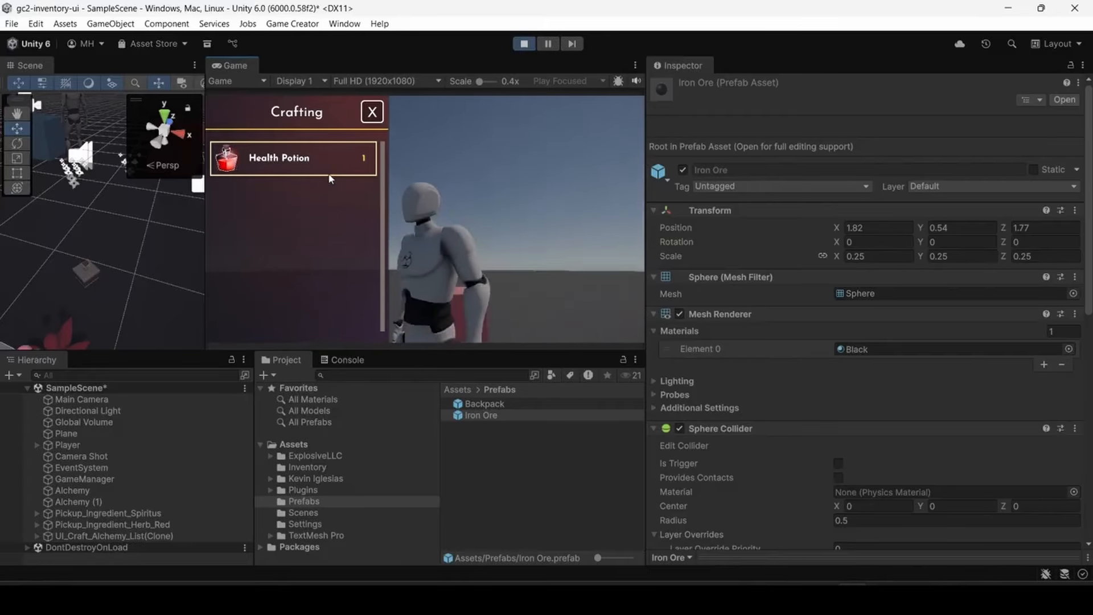
click(373, 114)
click(523, 45)
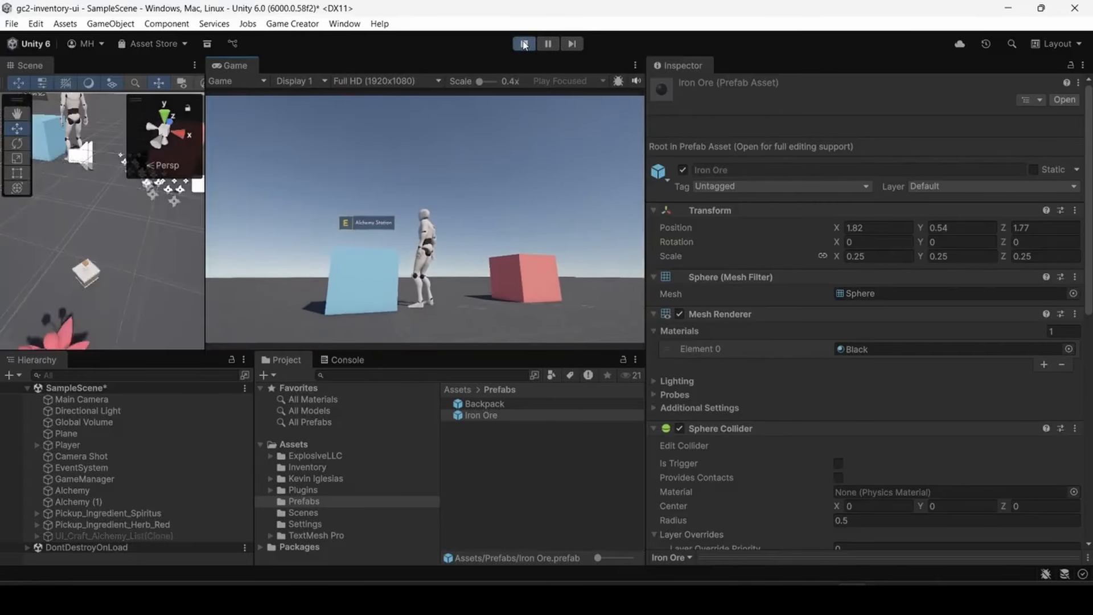
- Enlarge the Scene view, duplicate the Alchemy cube and move the copy along the X axis to about X -5.07
scroll(122, 472, down, 1)
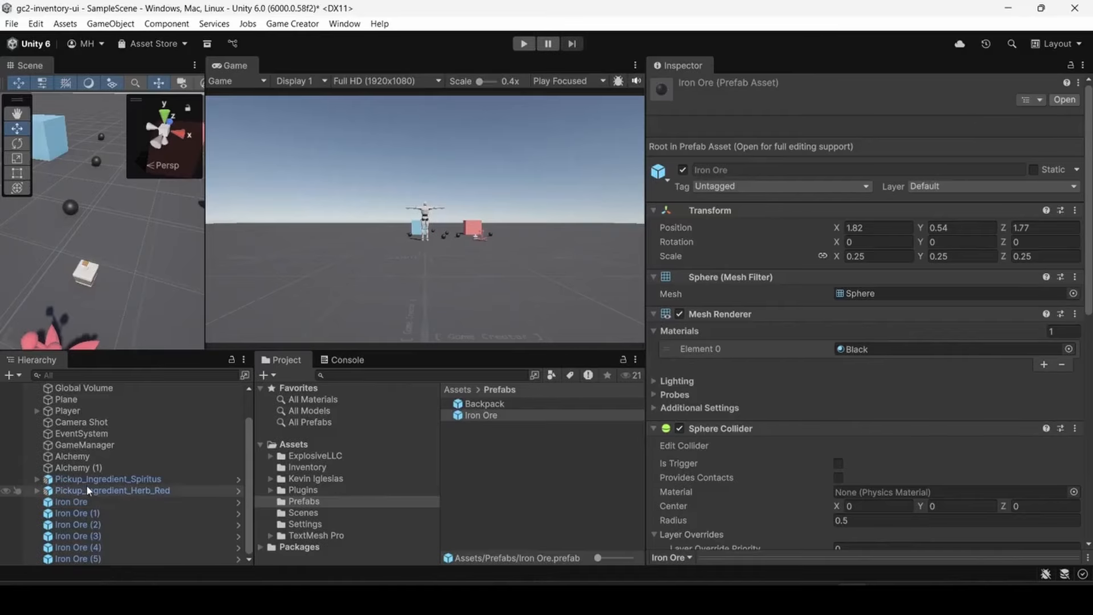
click(71, 456)
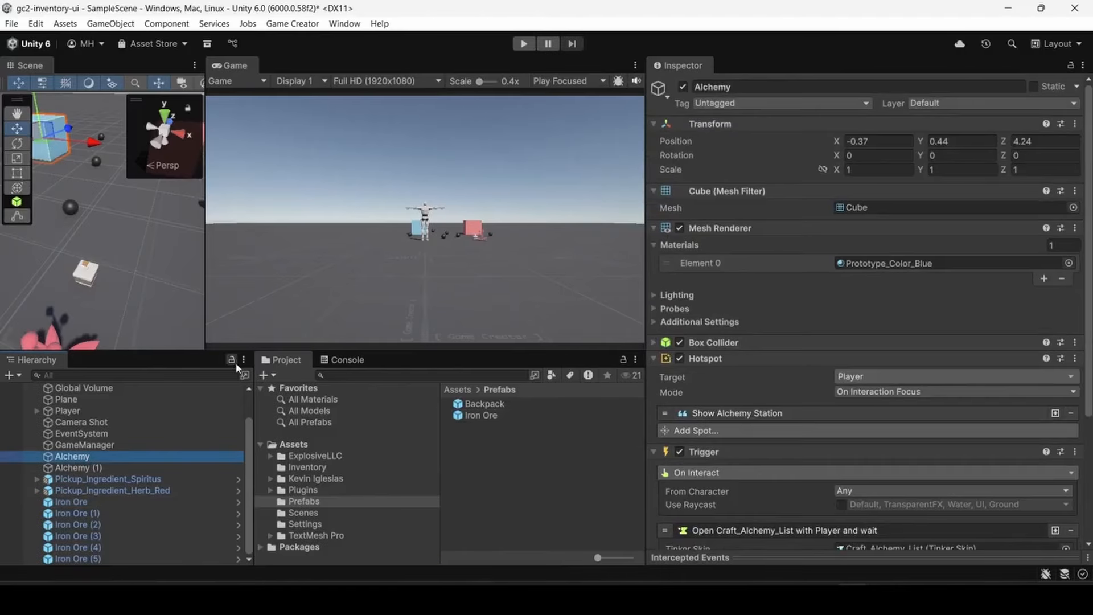
click(447, 238)
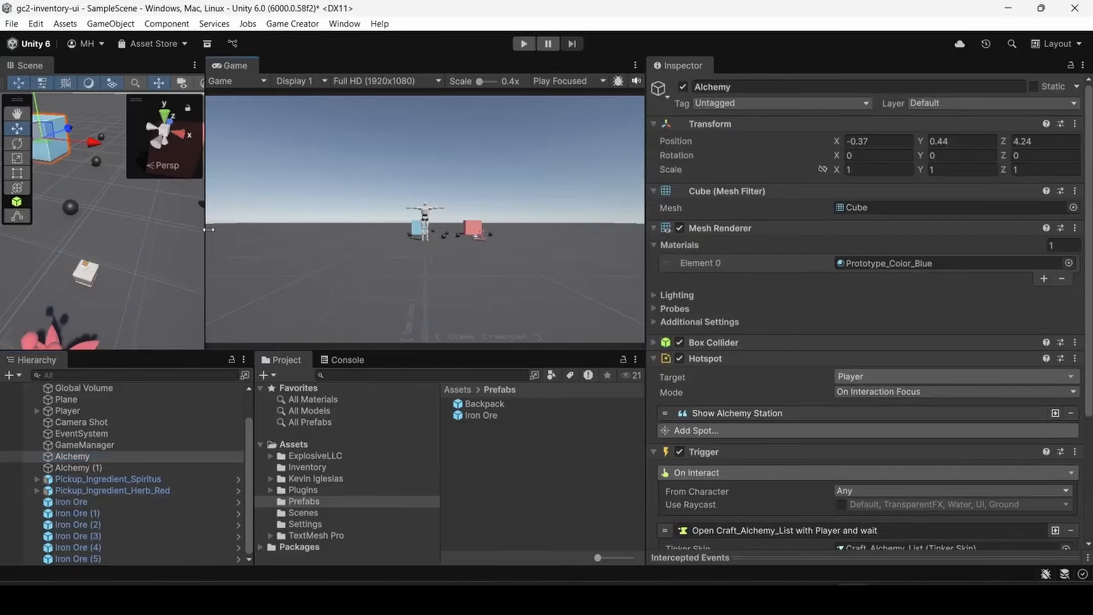
drag(208, 230, 488, 241)
mouse_move(278, 224)
alt+mouse_down()
mouse_move(277, 236)
mouse_move(285, 225)
alt+mouse_up()
key(f)
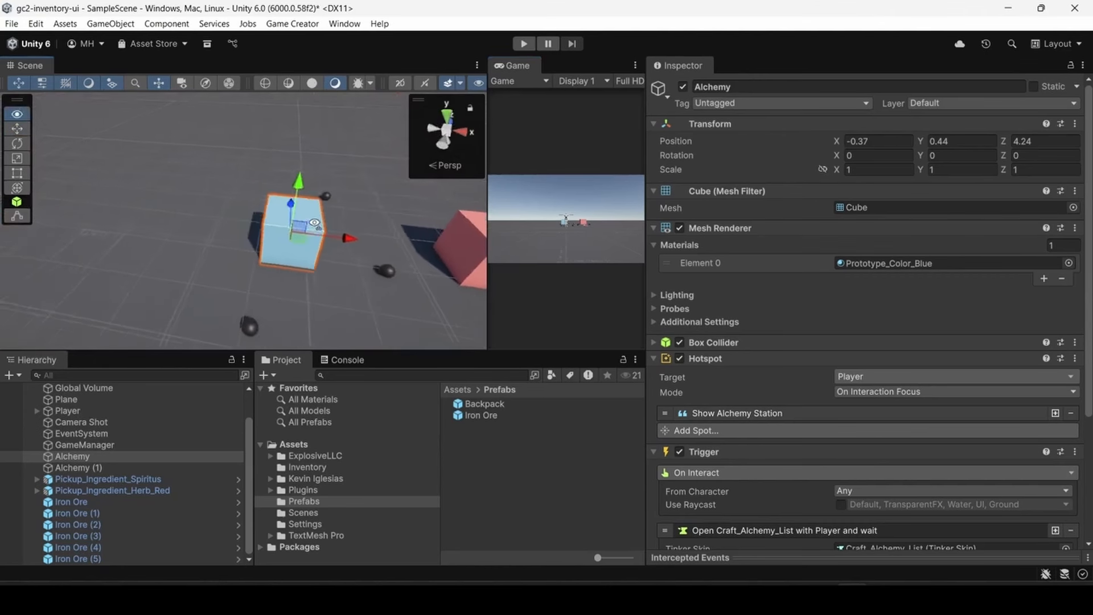
scroll(304, 227, down, 3)
key(ctrl+d)
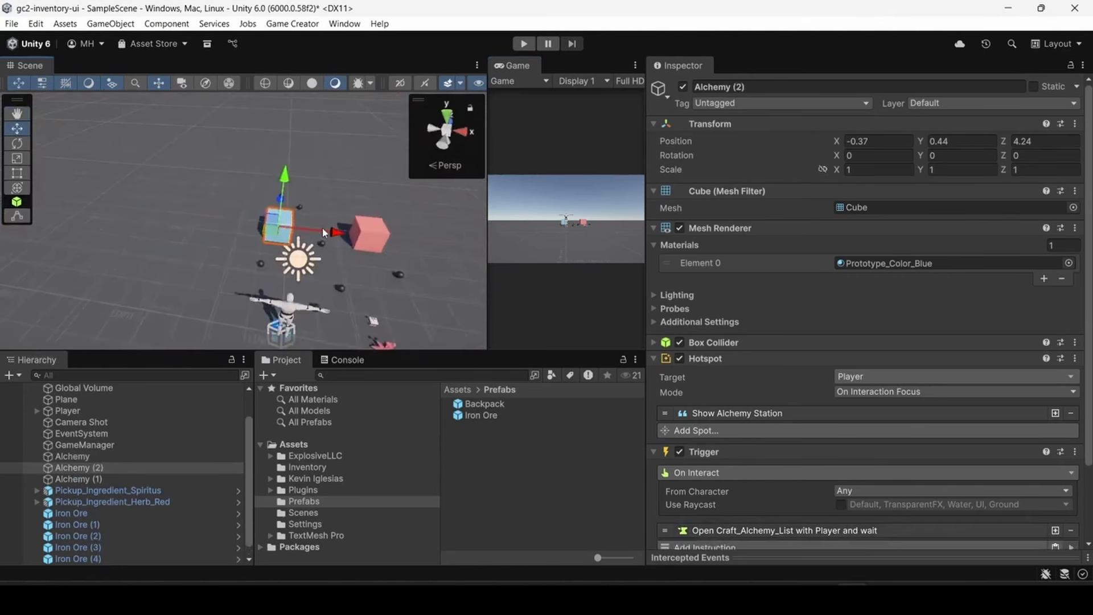
drag(323, 232, 208, 222)
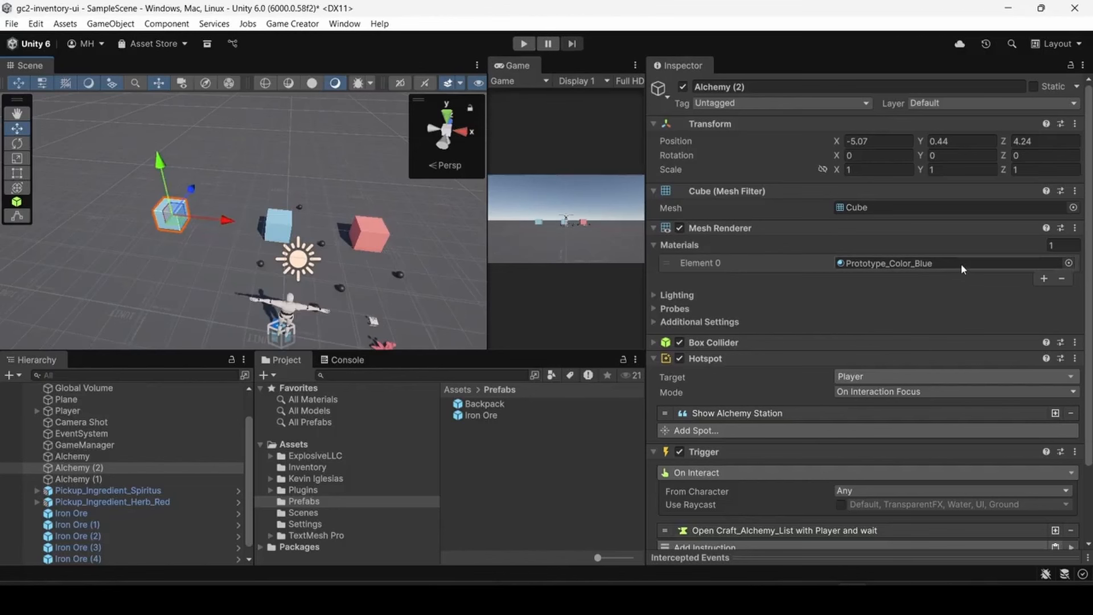
- Assign the Prototype_Color_Green material to the duplicated station cube
click(1068, 264)
scroll(791, 372, down, 1)
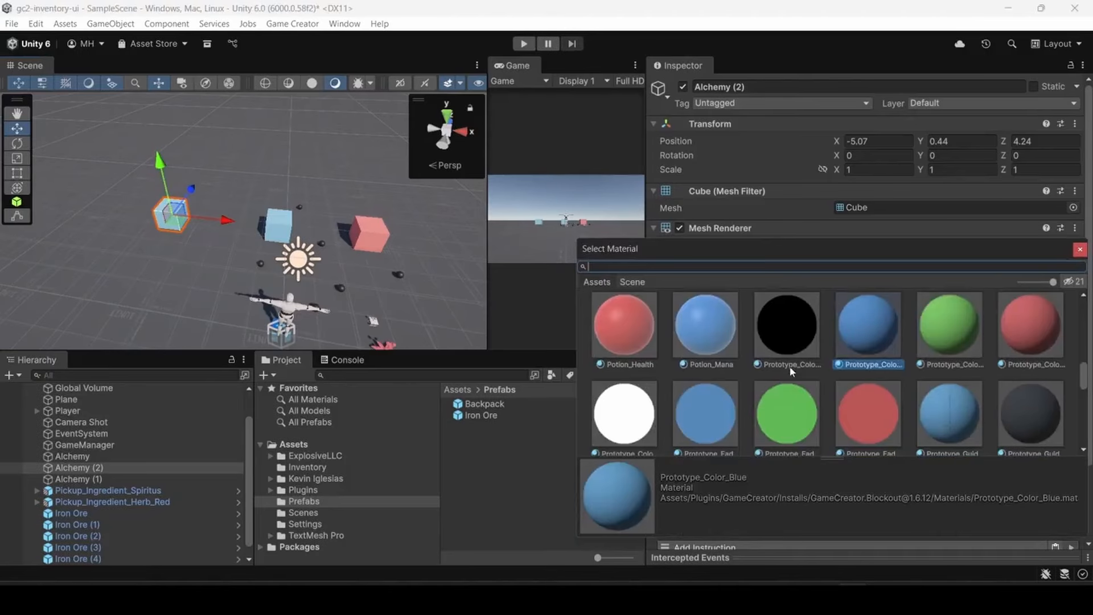
double_click(946, 325)
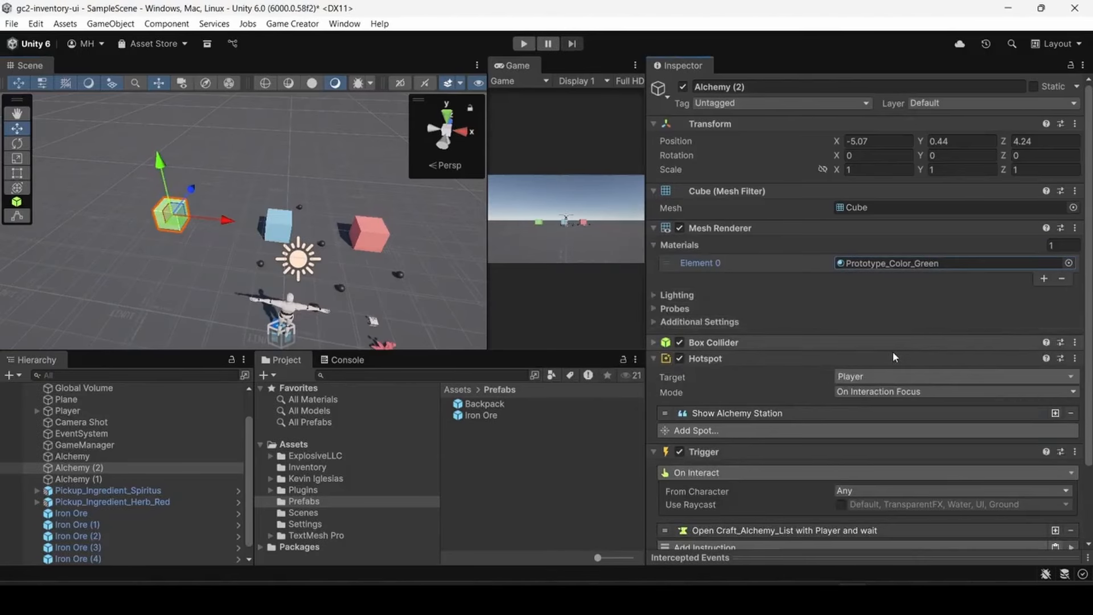
- Set the hotspot text of the green station cube to "Forge"
scroll(760, 372, down, 3)
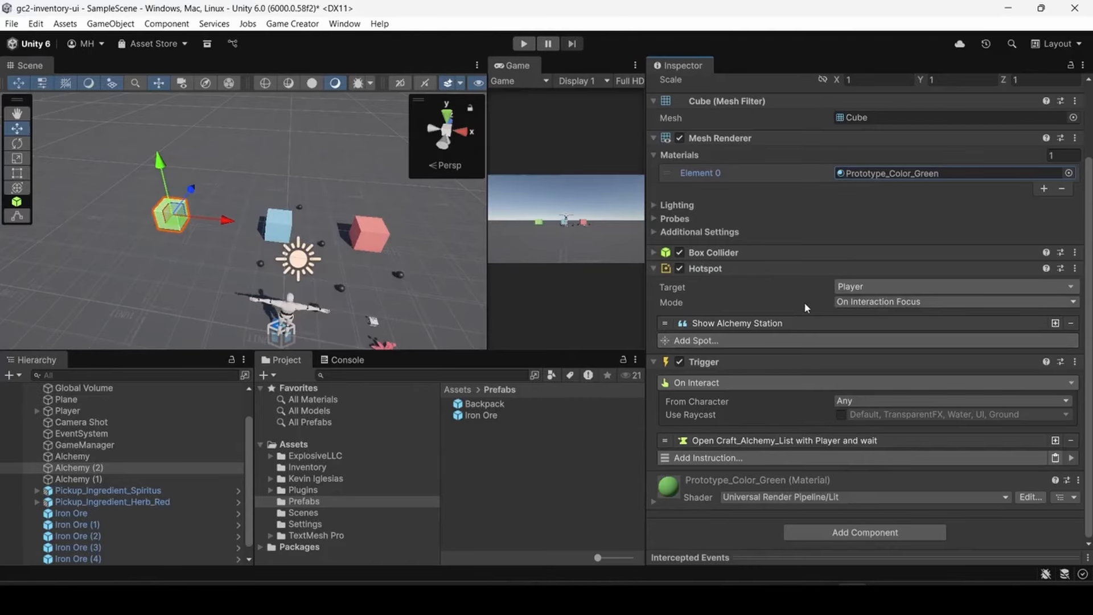
click(771, 323)
click(870, 359)
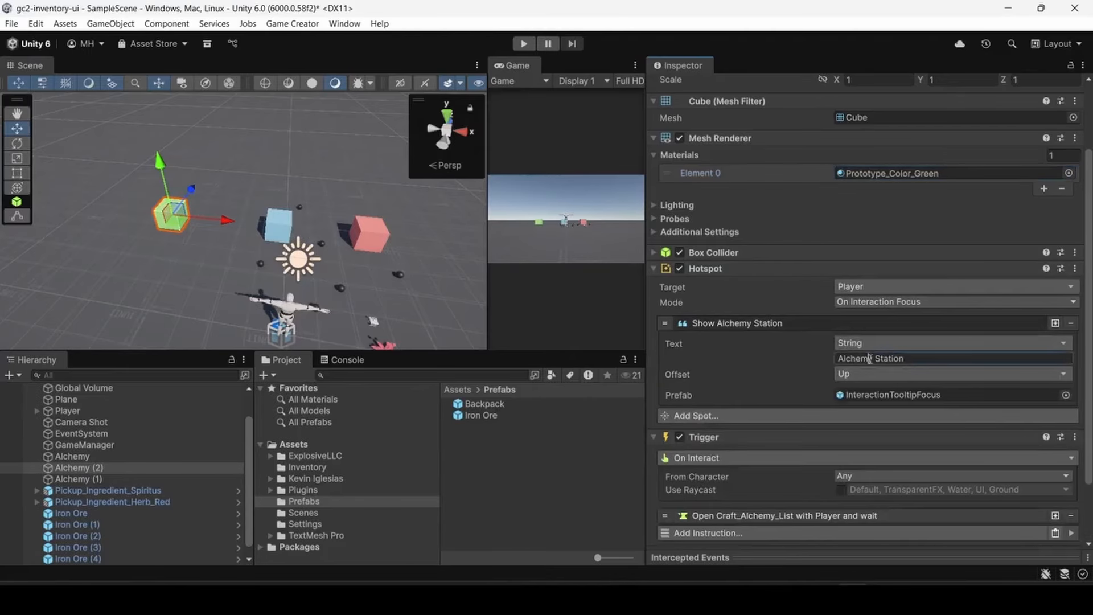
triple_click(869, 358)
text(F)
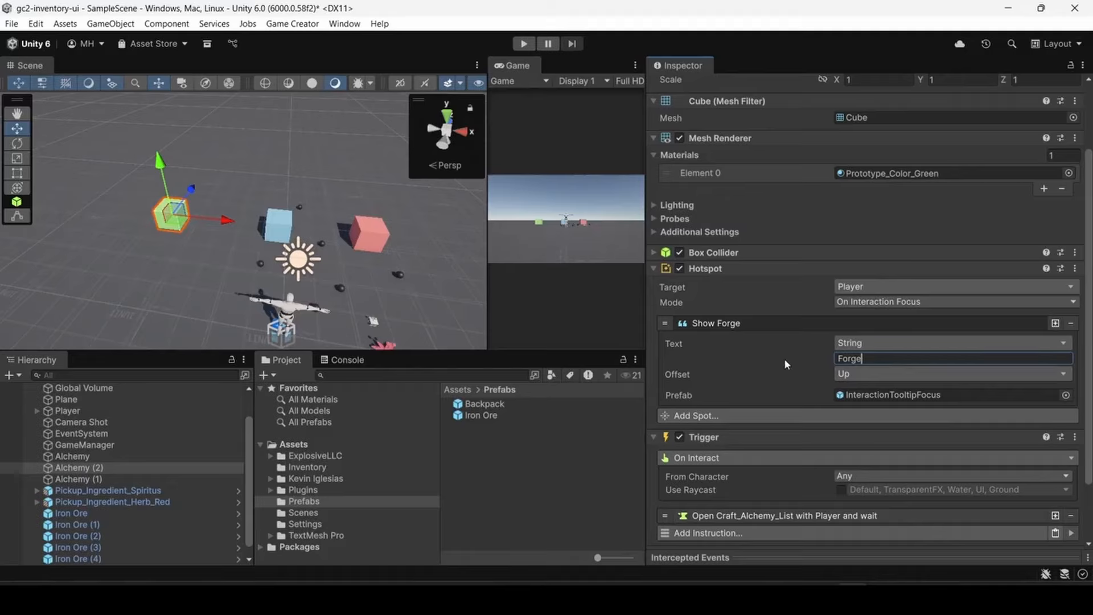
text(orge)
click(776, 323)
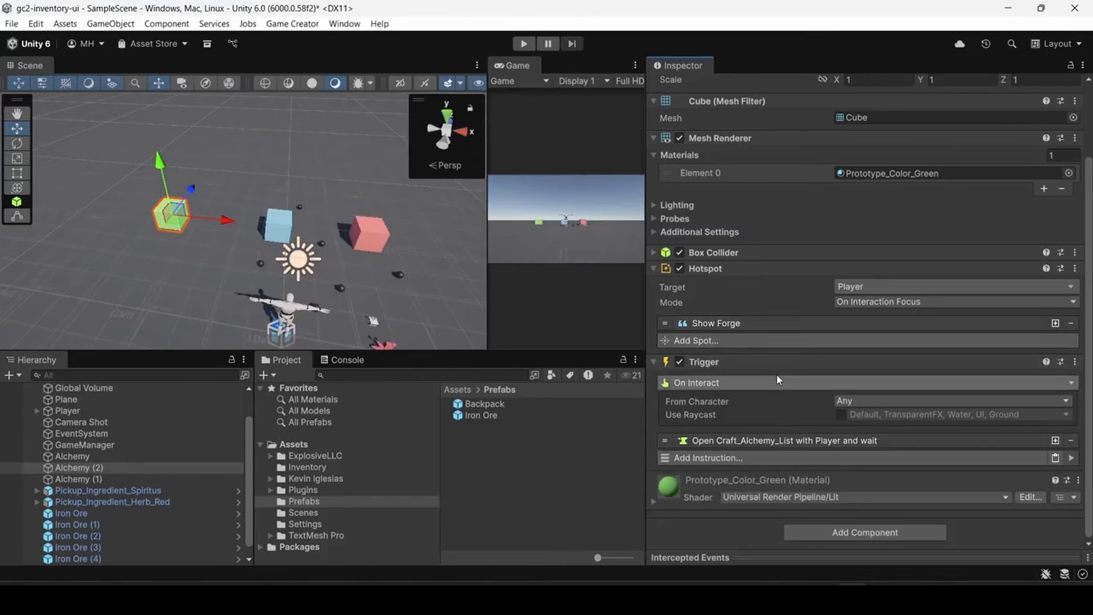
- Set the Filter Item of the green cube's interaction instruction to the Ingredient item
click(767, 441)
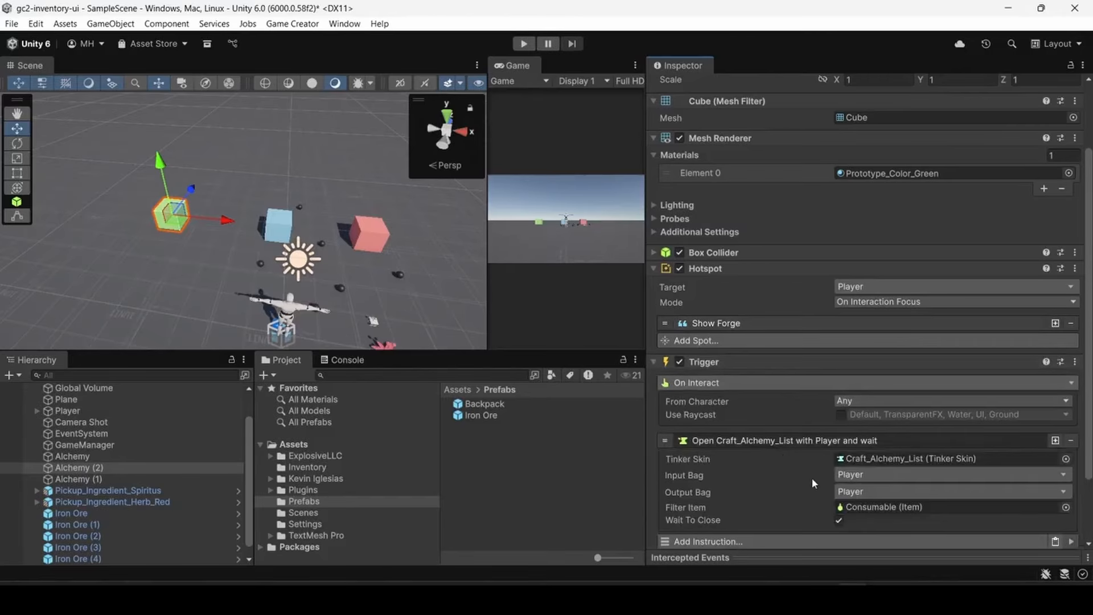
click(1066, 507)
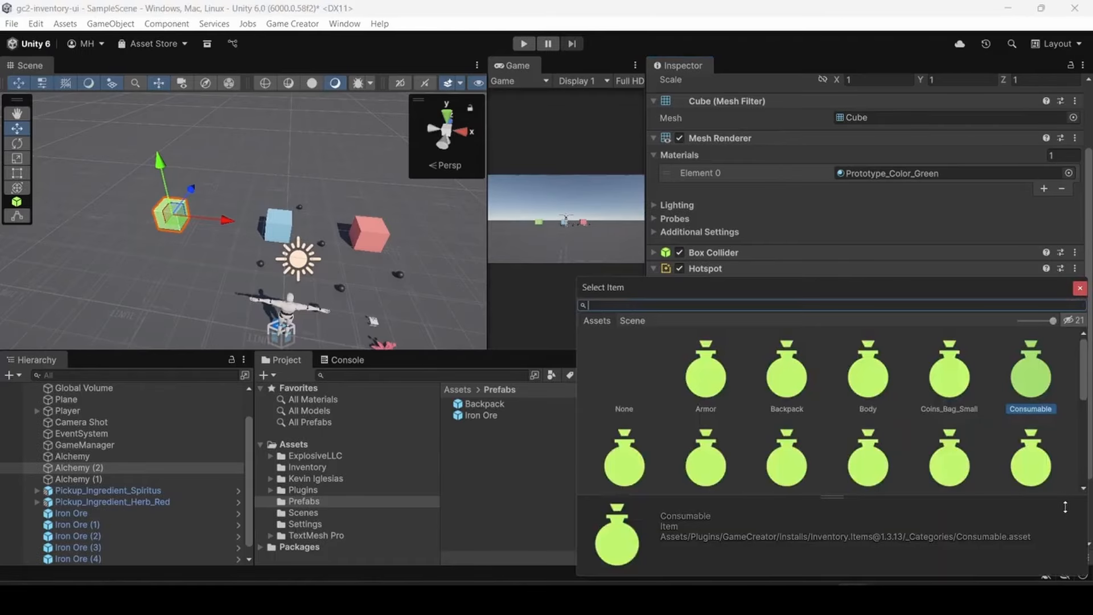
scroll(911, 439, down, 1)
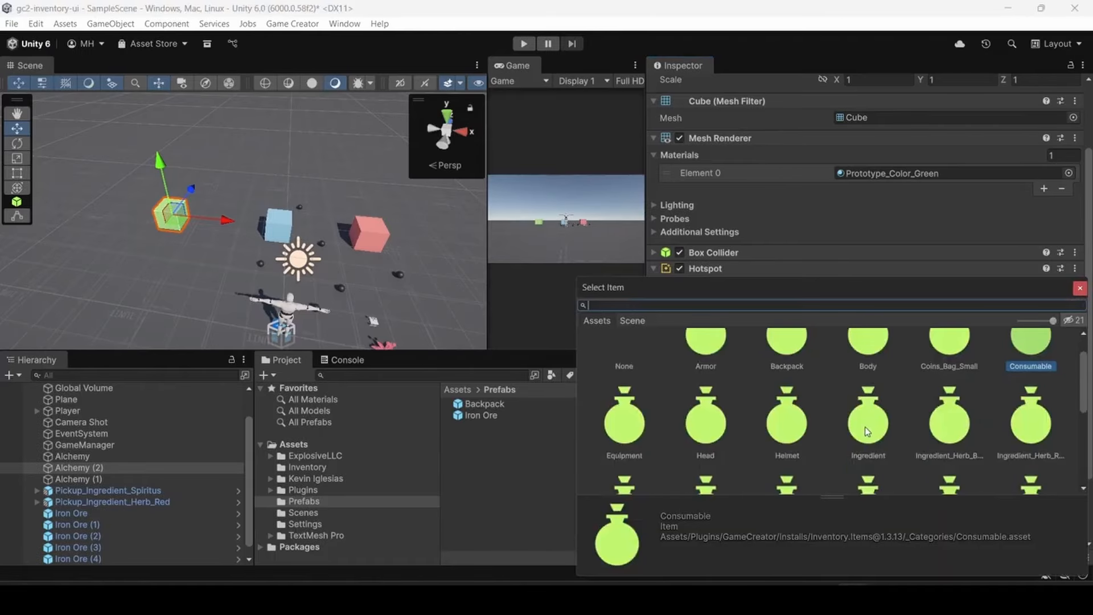
double_click(866, 430)
scroll(760, 456, down, 1)
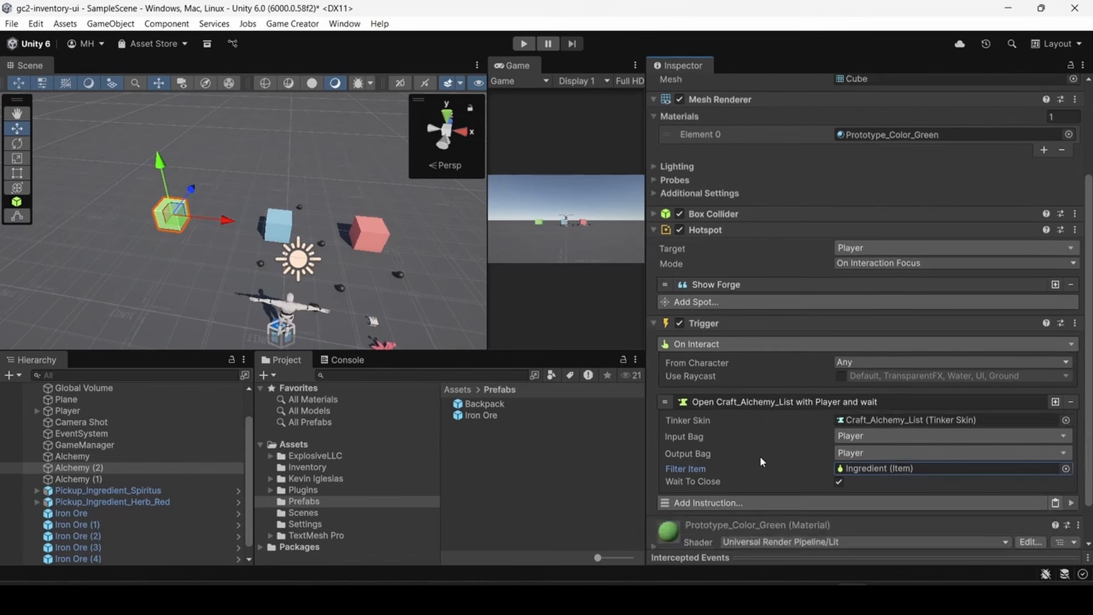
scroll(760, 456, down, 2)
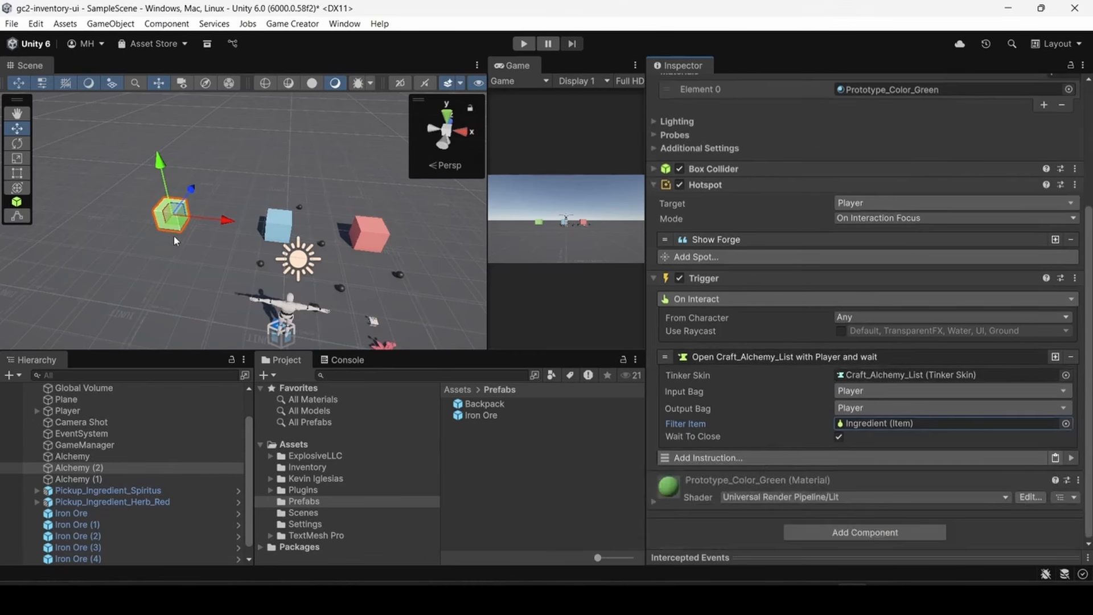
- Enlarge the Game view, briefly run the game to look at the green station, and stop it
drag(488, 167, 233, 167)
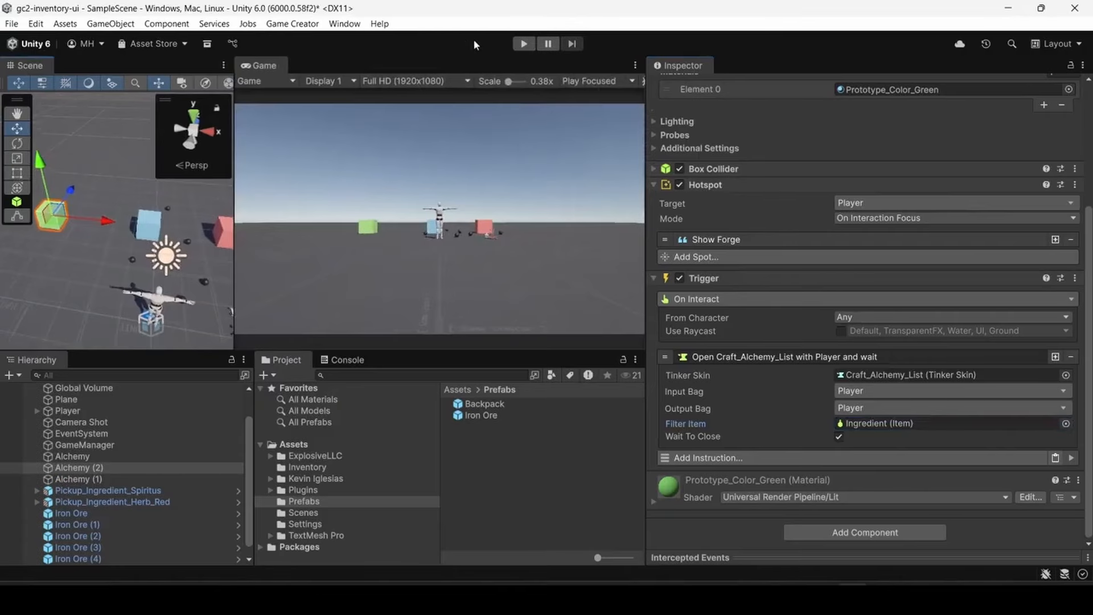
click(523, 44)
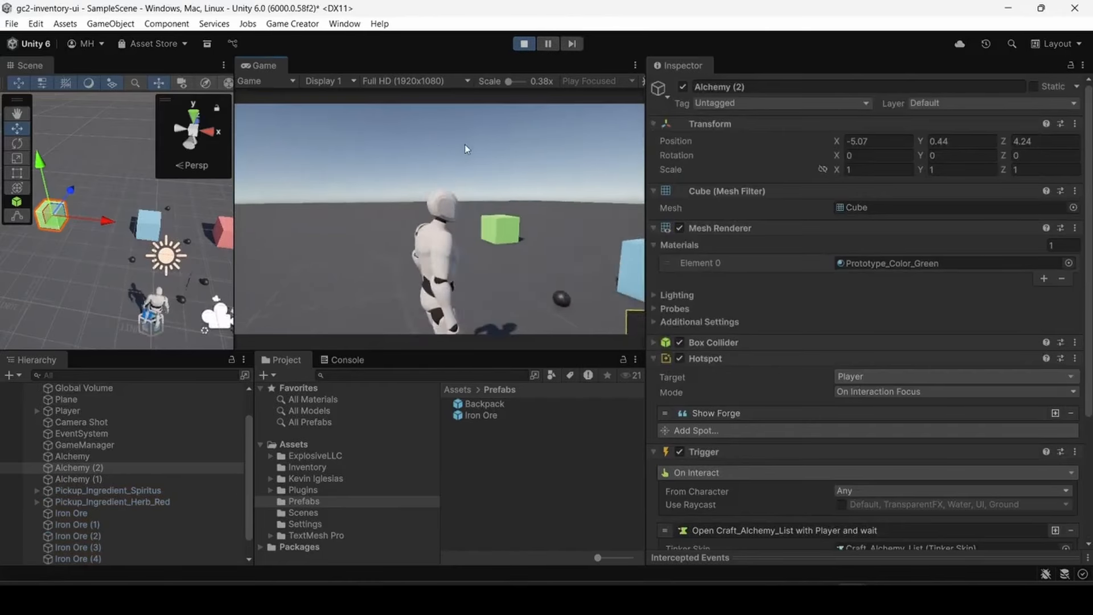
click(523, 43)
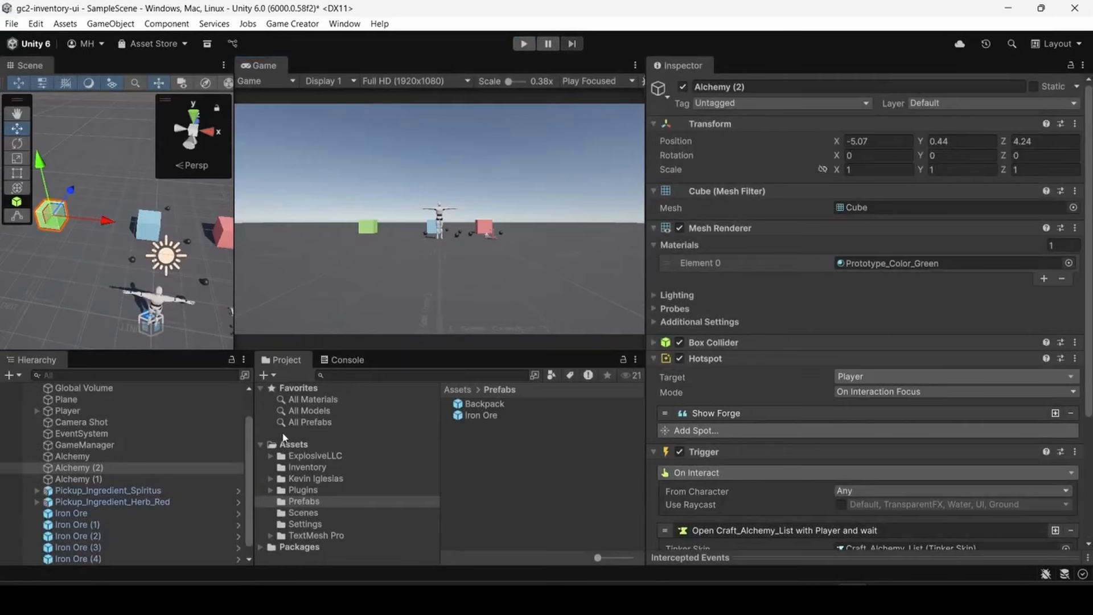
- Assign Craft_Forge_List as the Tinker Skin in the green cube's interaction instruction
scroll(711, 509, down, 5)
click(1068, 376)
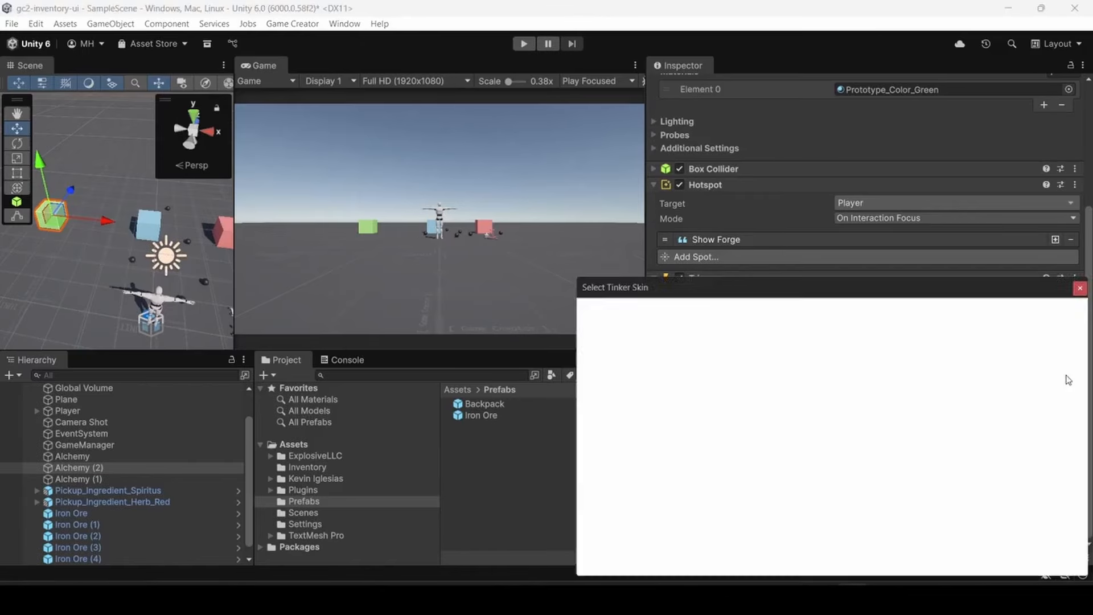
click(778, 372)
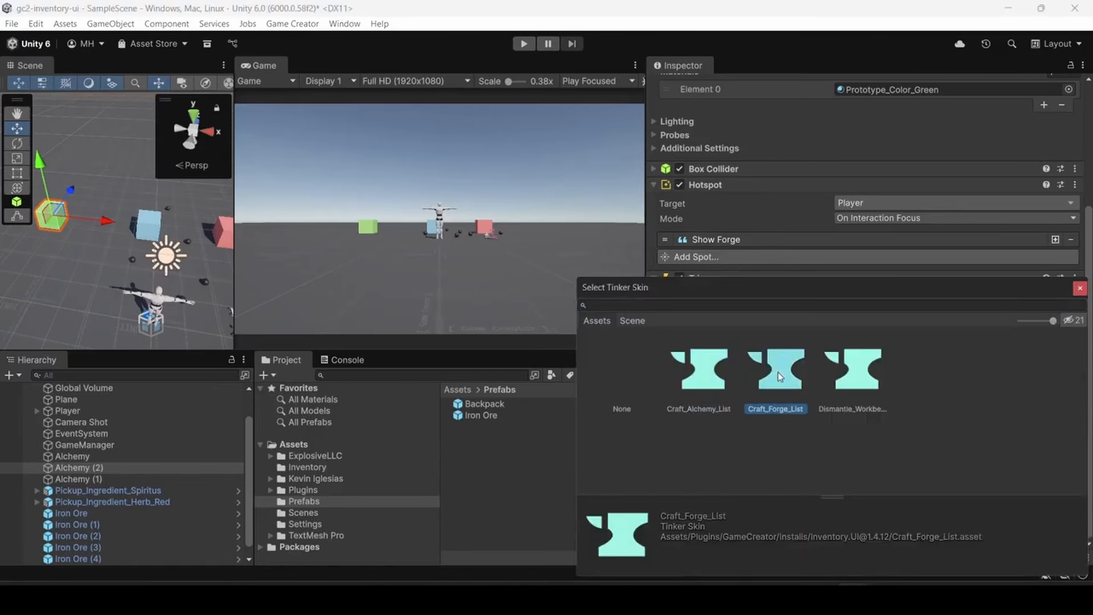
double_click(777, 373)
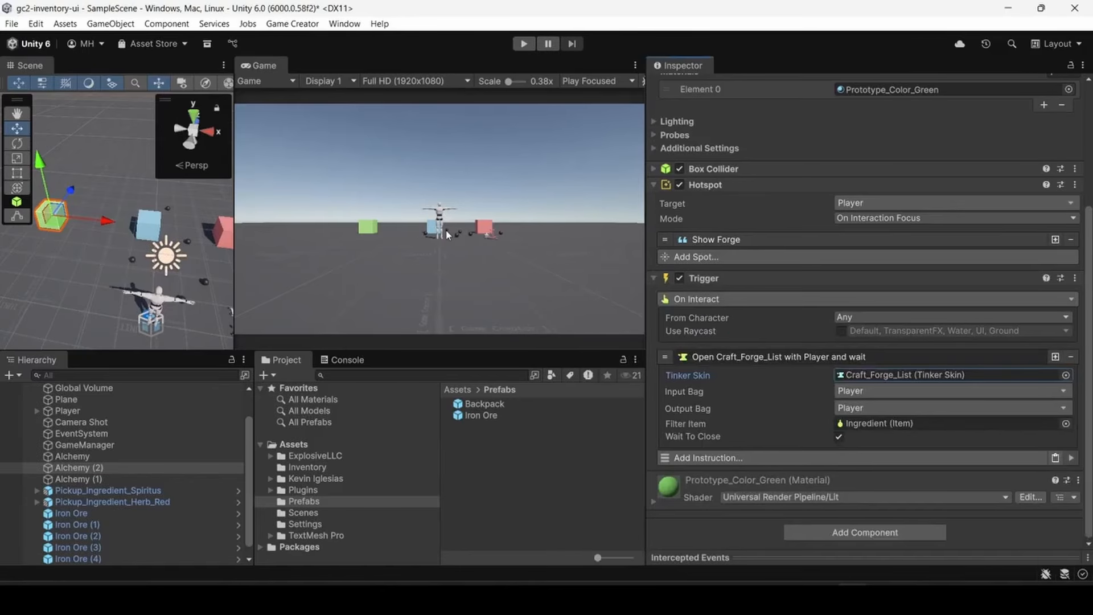
- Run the game and walk the character around the stations, picking up Iron Ore spheres
click(523, 43)
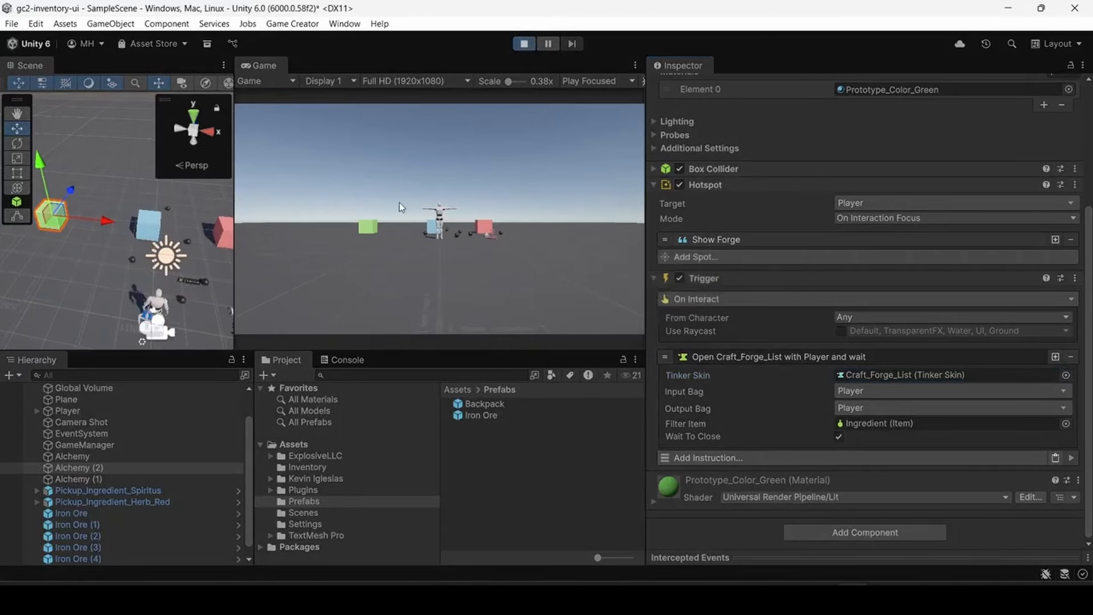
key(w)
key(a)
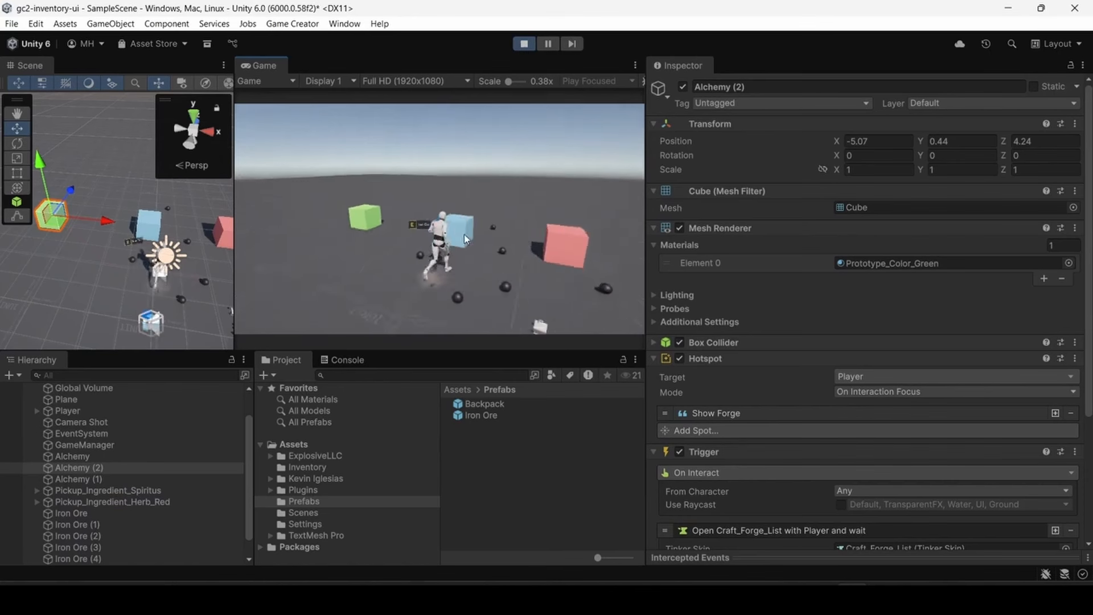
key(e)
key(d)
key(d)
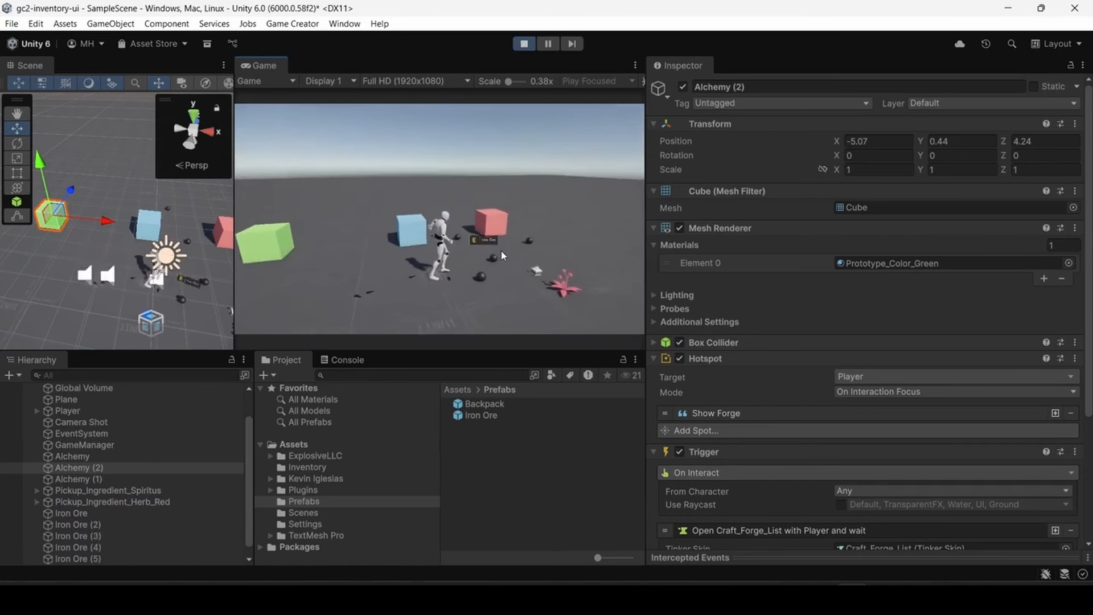
key(w)
key(e)
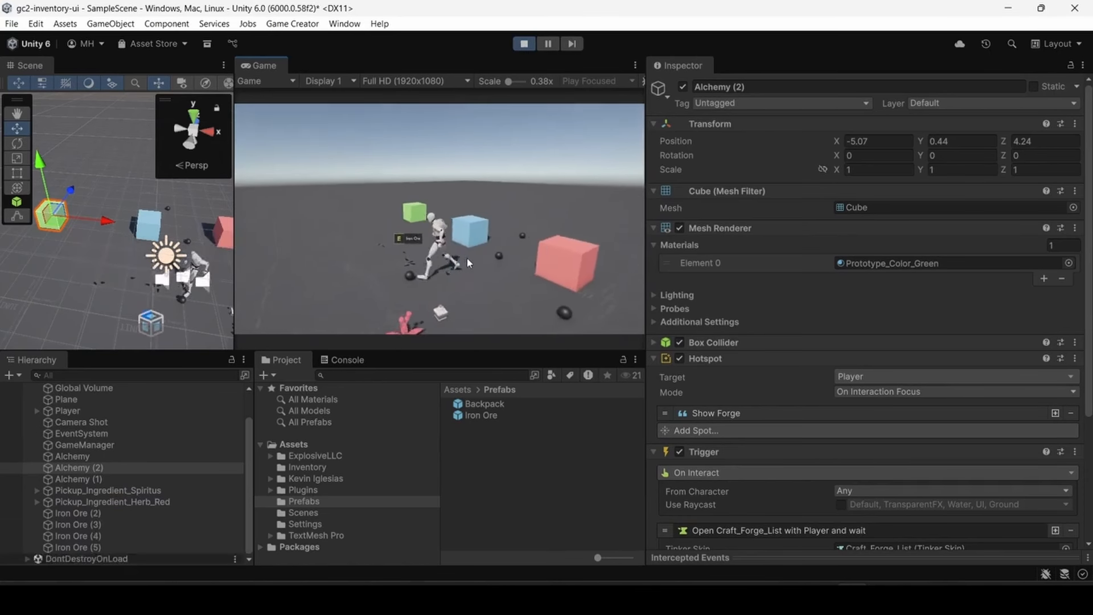
- Open the in-game inventory to check the collected ore, close it, and stop the game
key(i)
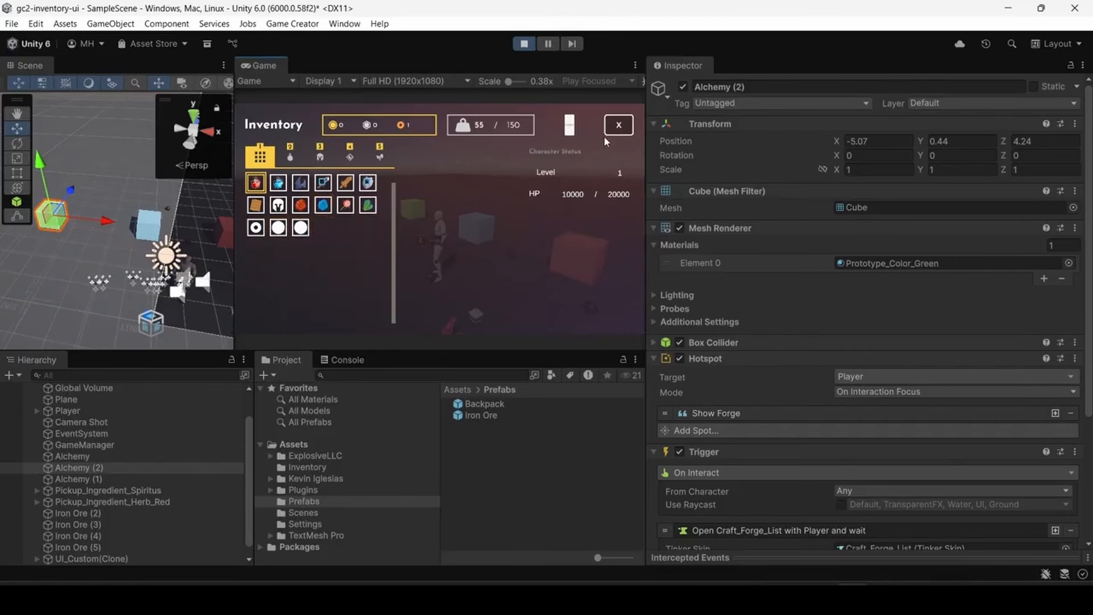
click(618, 126)
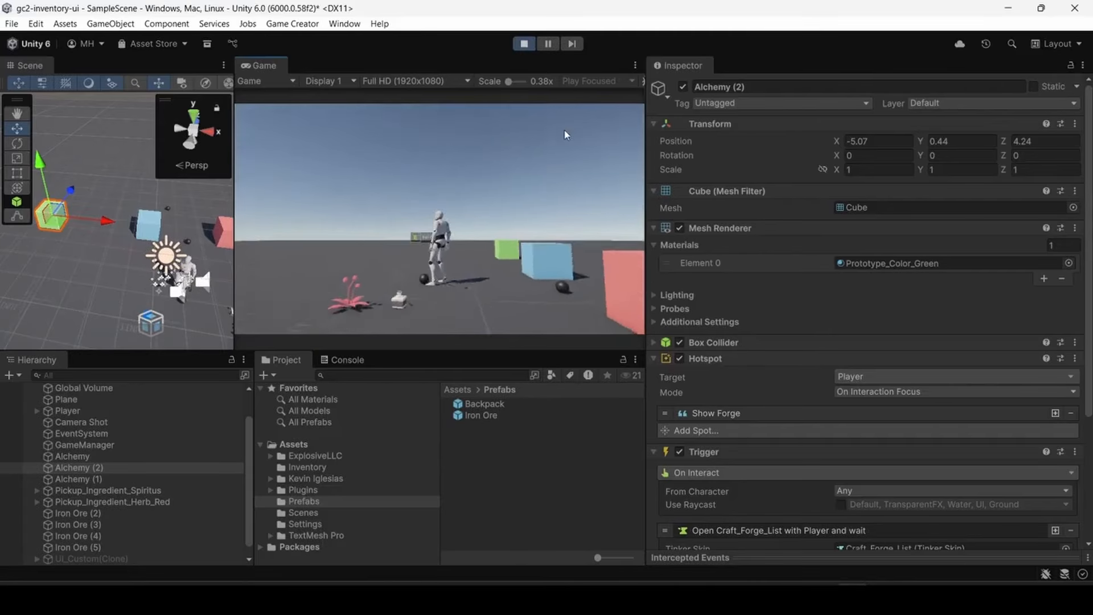
click(525, 44)
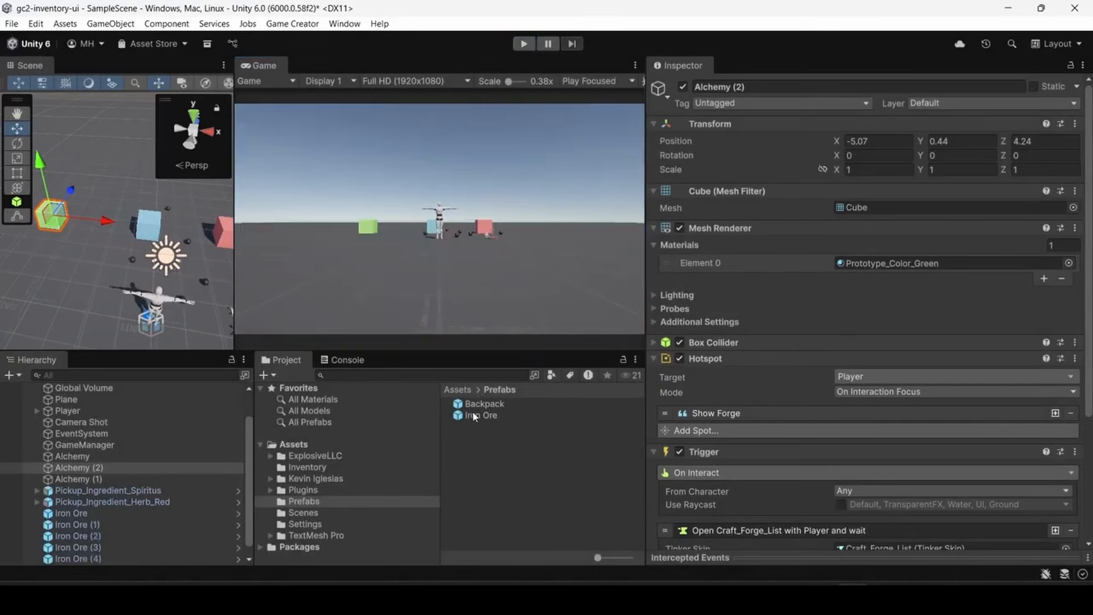
- Open the Iron Ore prefab and inspect its component settings
click(475, 416)
double_click(478, 417)
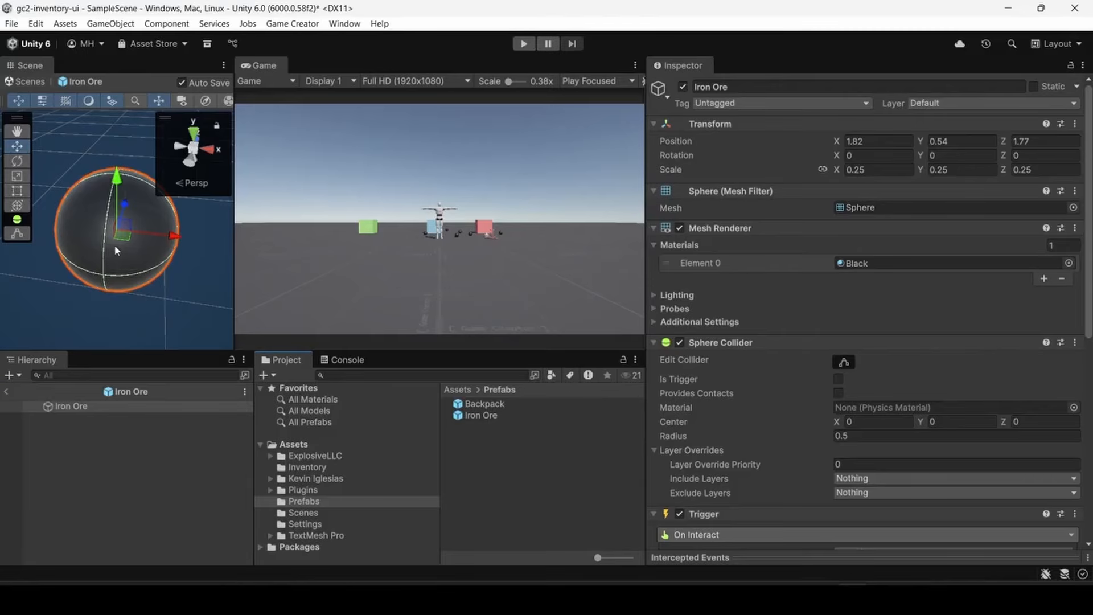
click(478, 415)
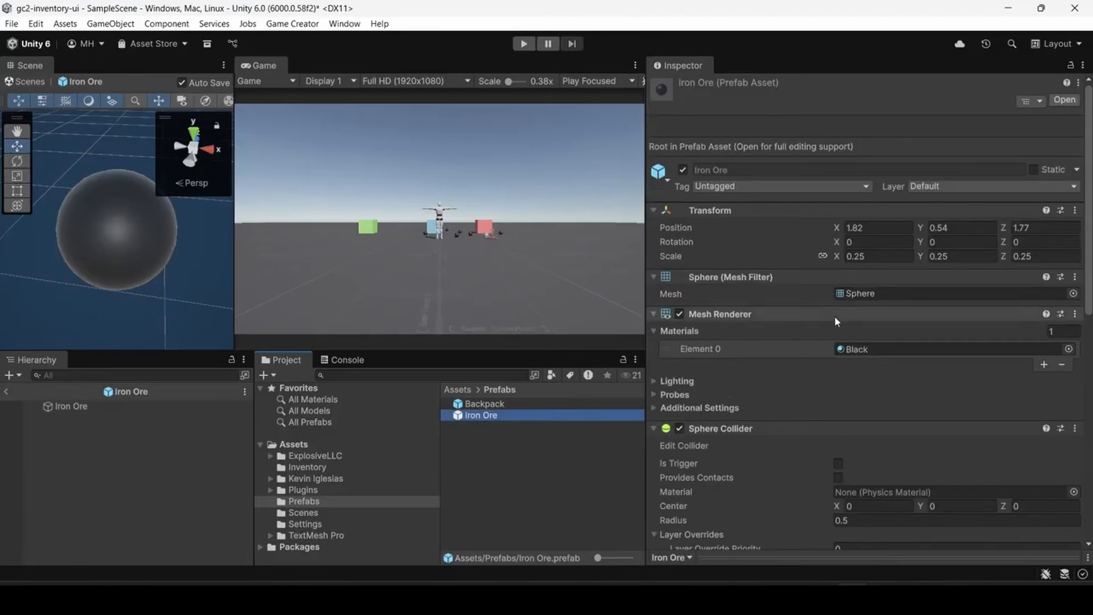
- Set the Iron Ore inventory item's Max Stack to 10 in its Shape settings and exit prefab editing
click(303, 468)
click(464, 439)
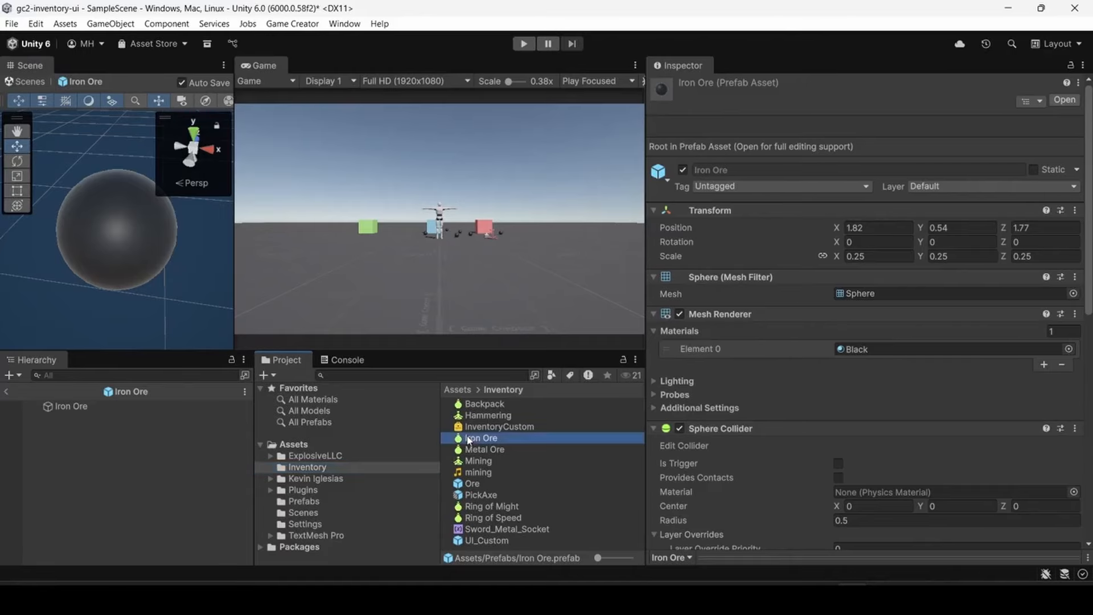
scroll(860, 340, down, 3)
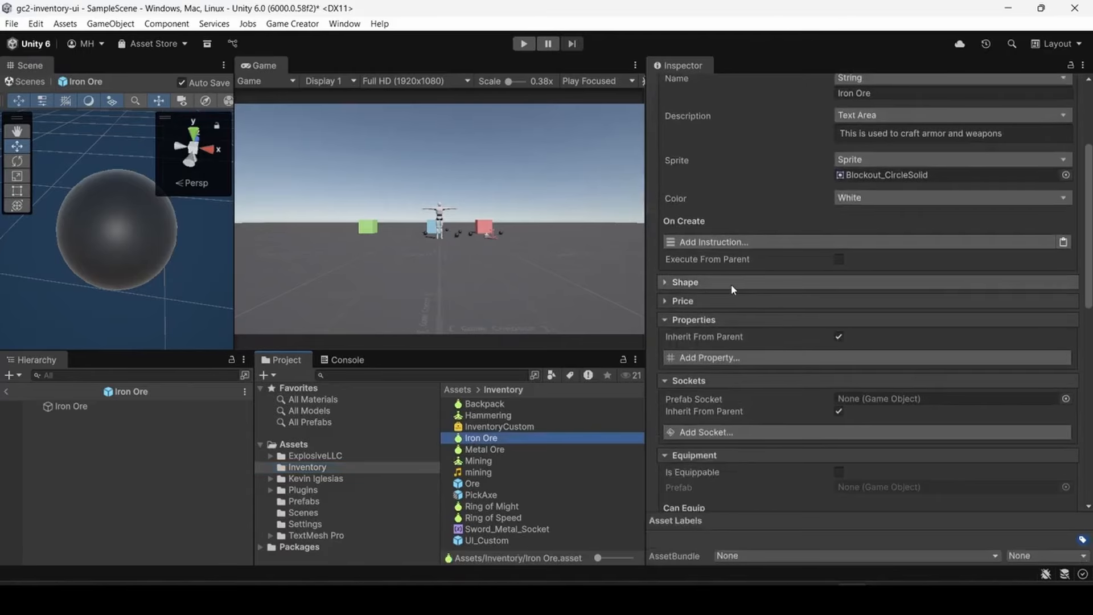
click(704, 283)
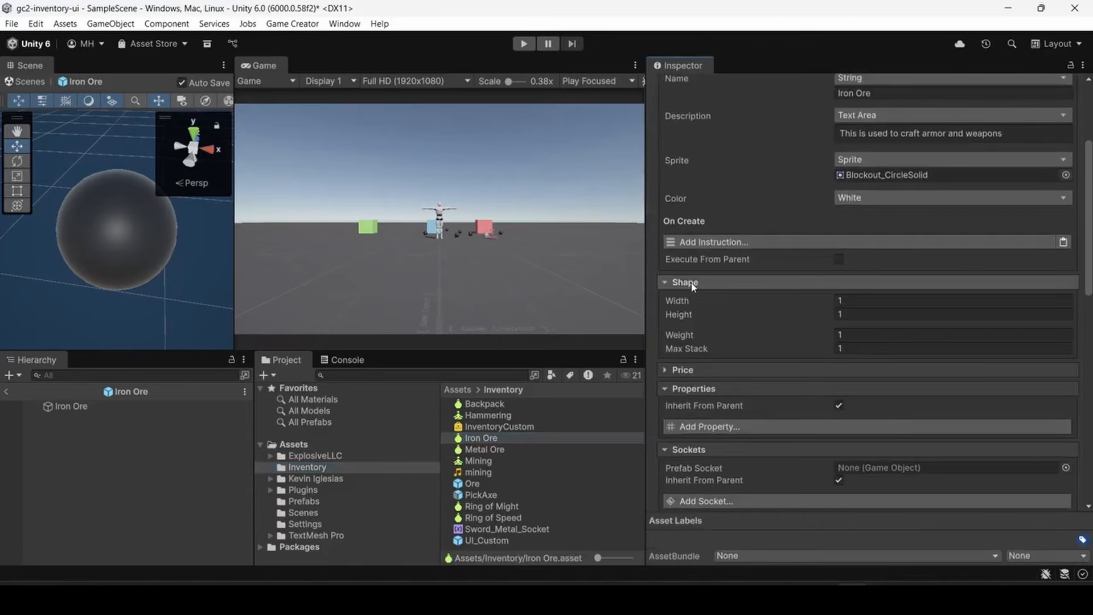
scroll(702, 309, up, 3)
scroll(704, 309, down, 3)
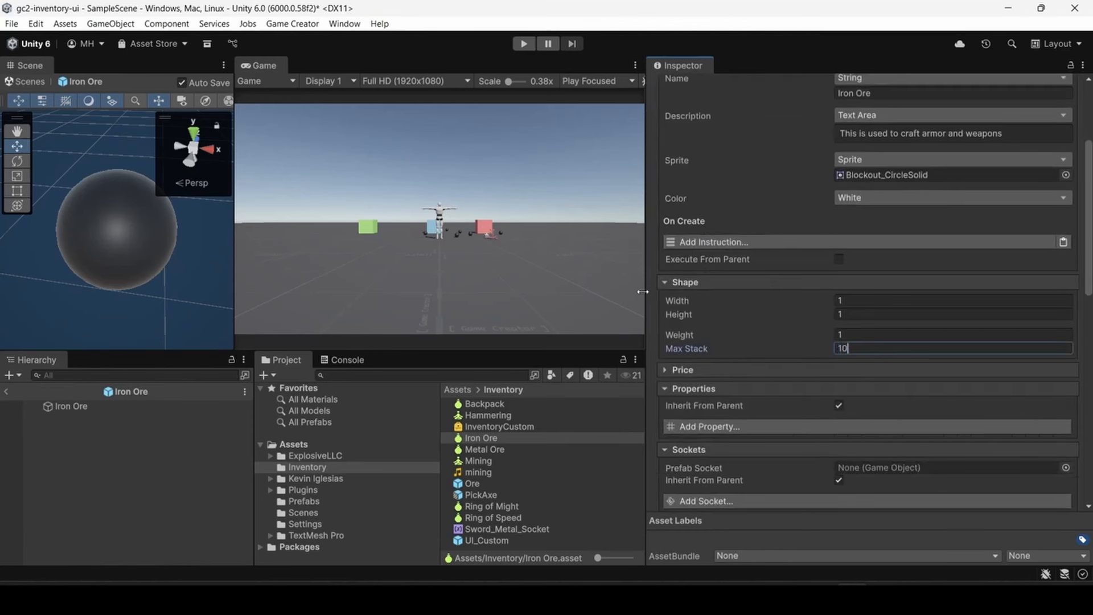
click(6, 391)
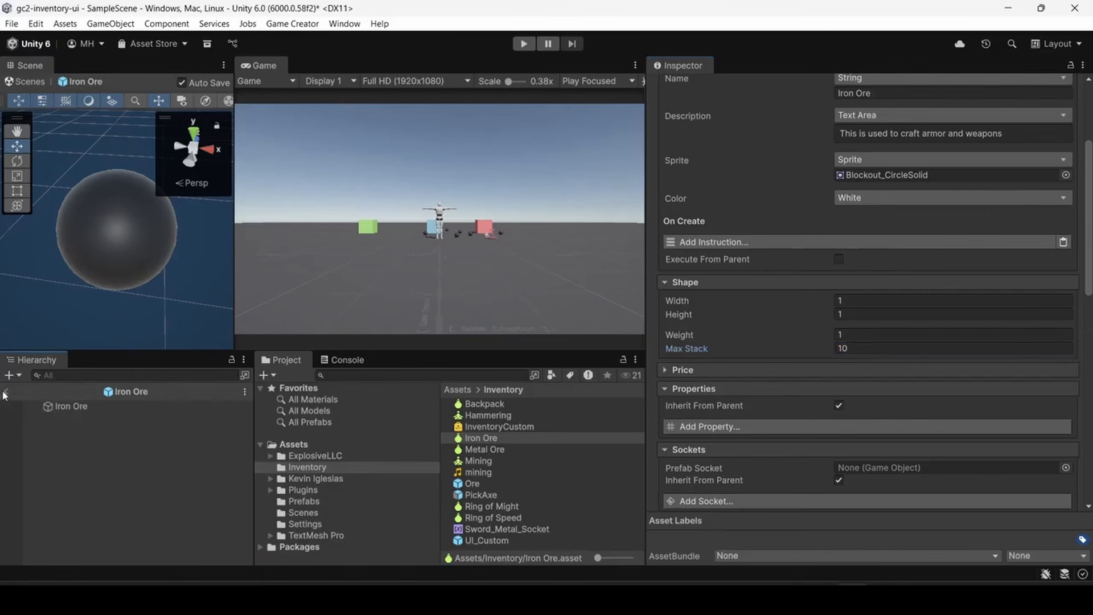
- Run the game again and collect the Iron Ore spheres scattered around the stations to test stacking
click(523, 44)
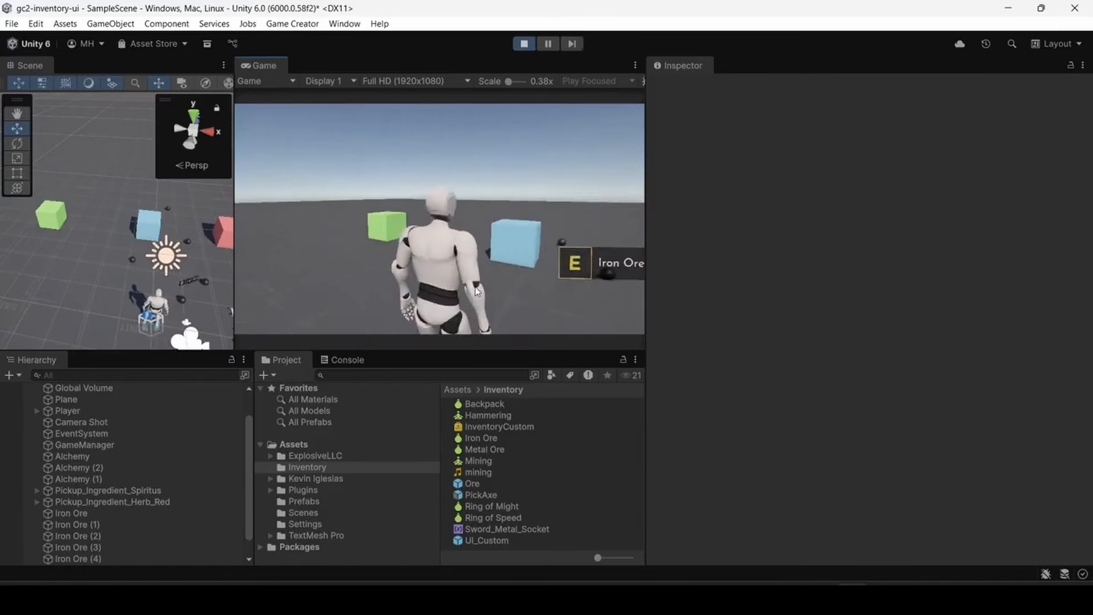
key(e)
key(w)
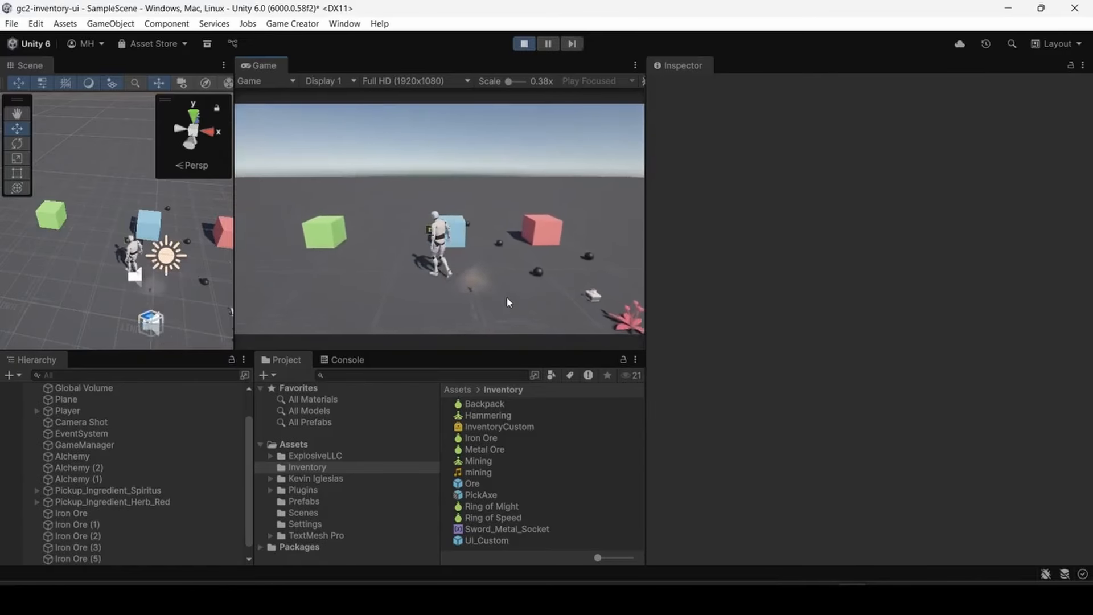
key(e)
key(d)
key(e)
key(w)
key(e)
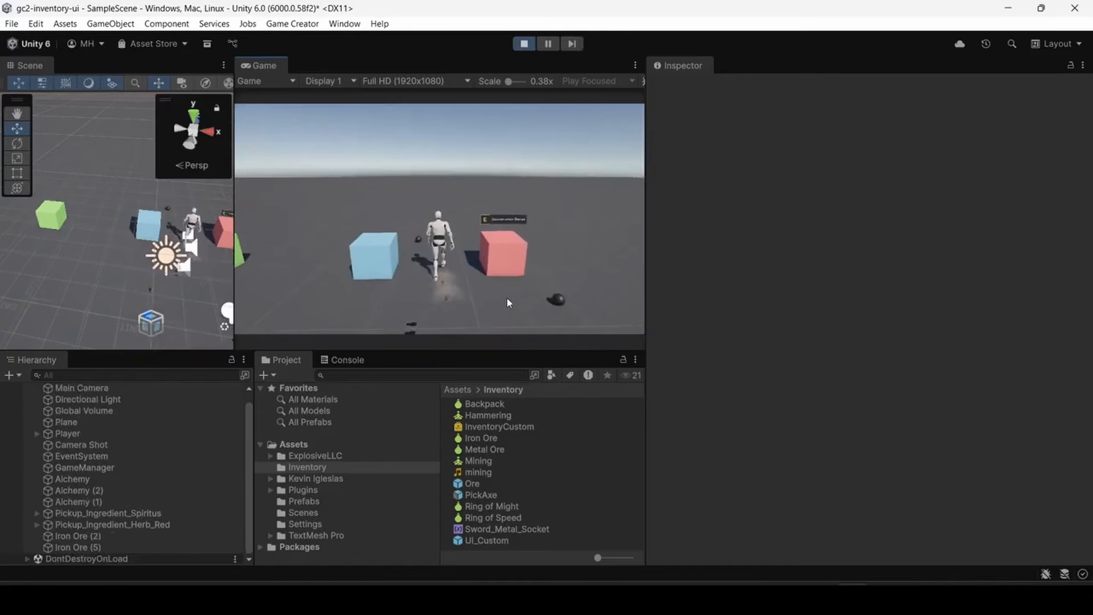
key(e)
key(s)
key(d)
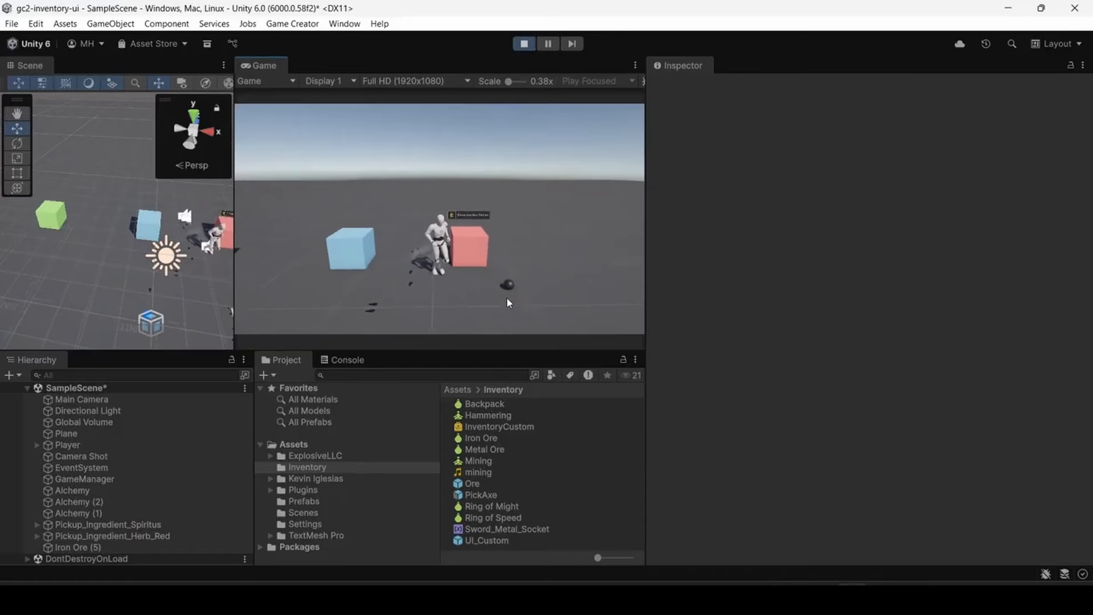
key(e)
- Open the in-game inventory and select the Iron Ore entry to examine its details
key(a)
key(i)
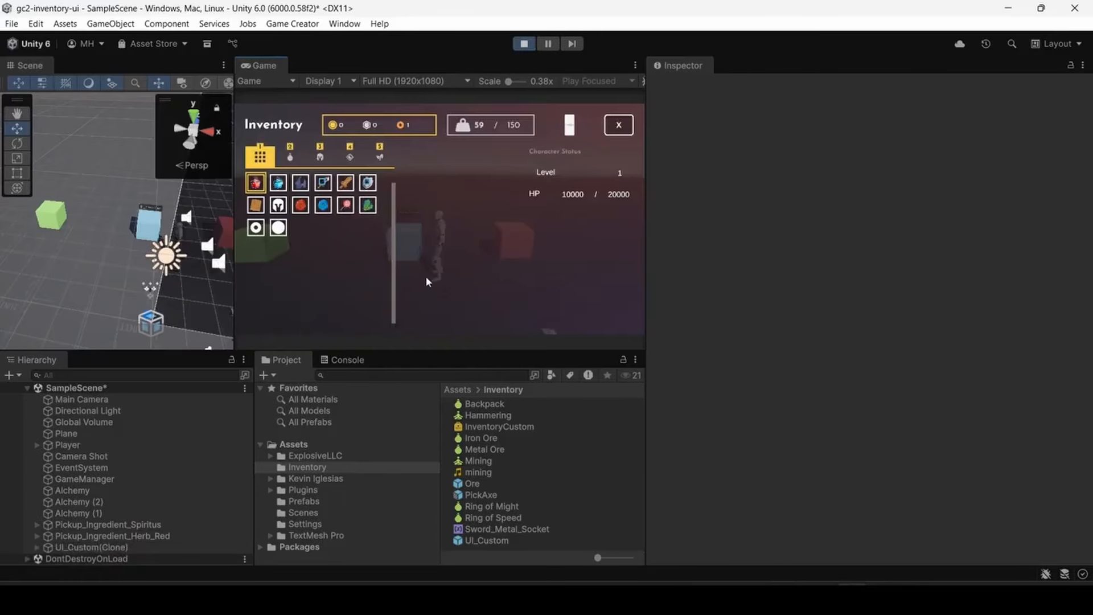
click(278, 228)
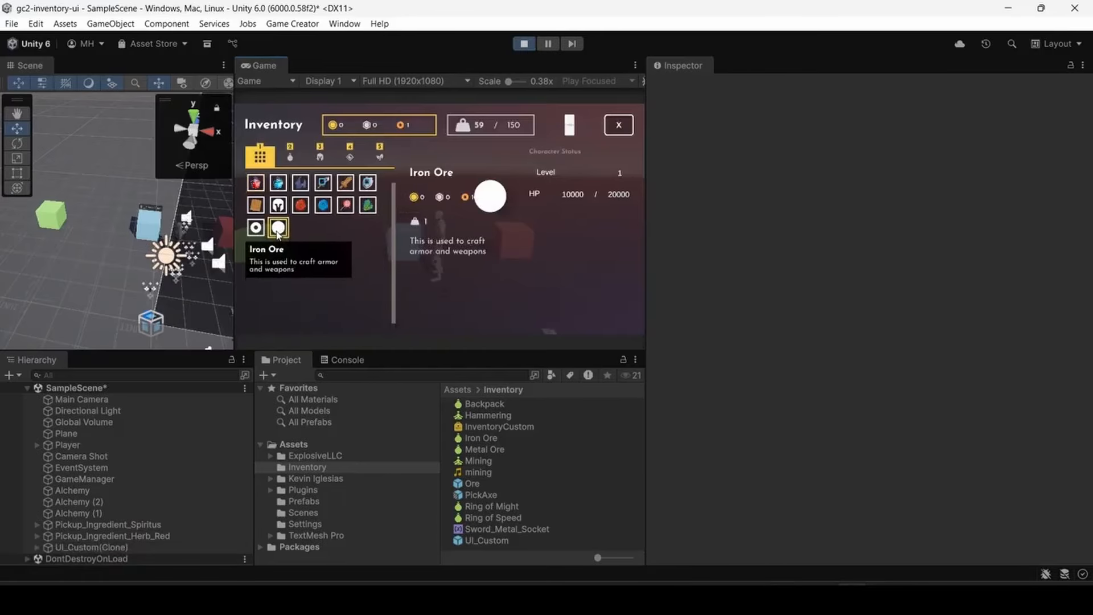
- Maximize the Game view, close the in-game inventory and walk the character over to the green Forge station
double_click(261, 65)
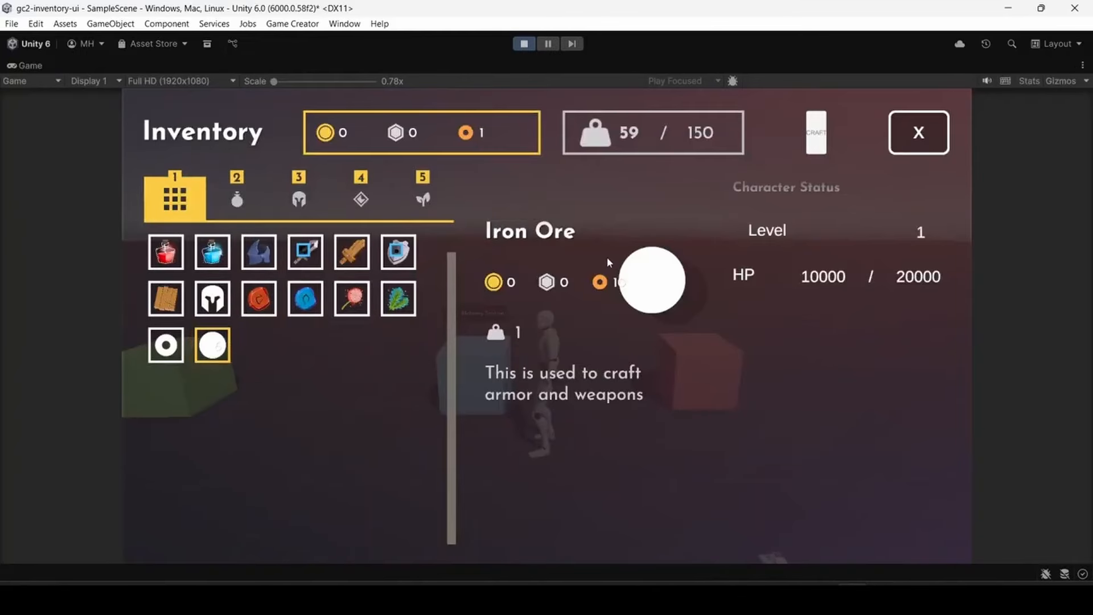
click(888, 133)
key(w)
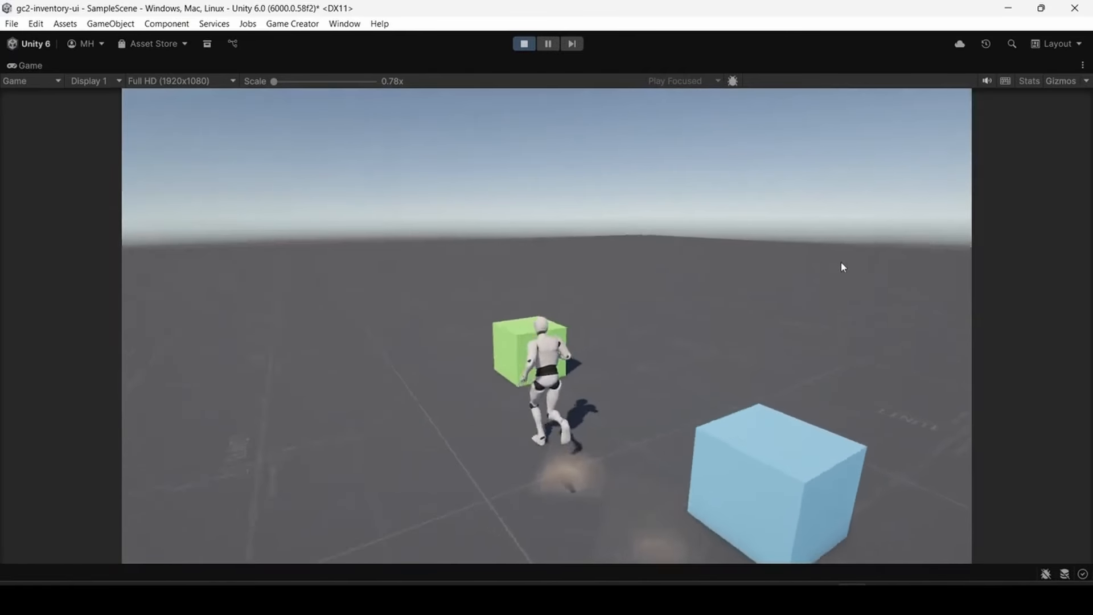
- Open the Forge's crafting list and craft Metal Ingots repeatedly until the collected Iron Ore is used up
key(e)
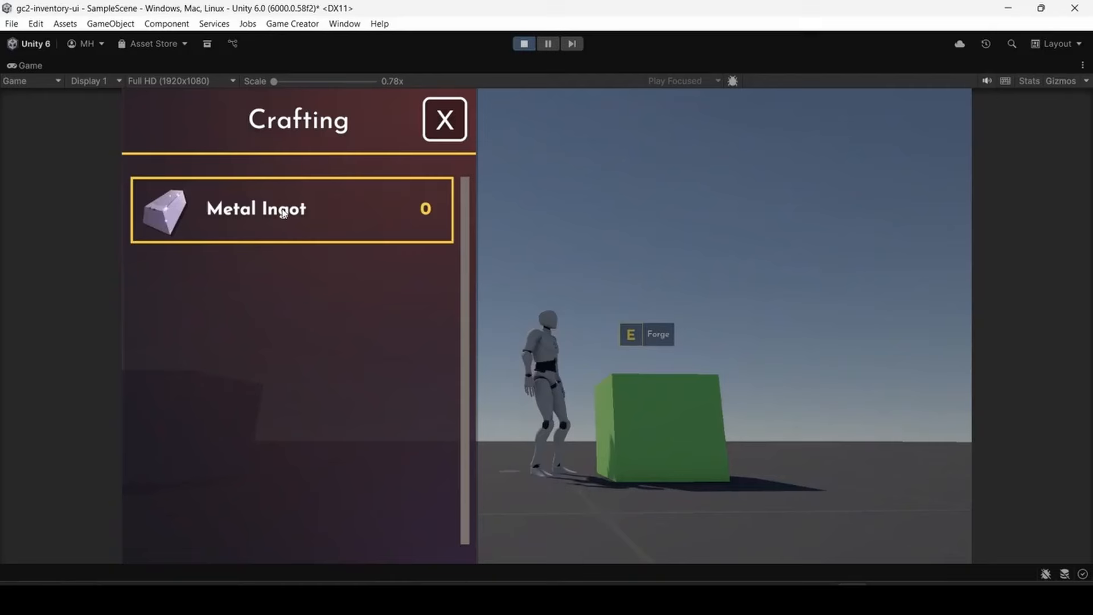
click(282, 210)
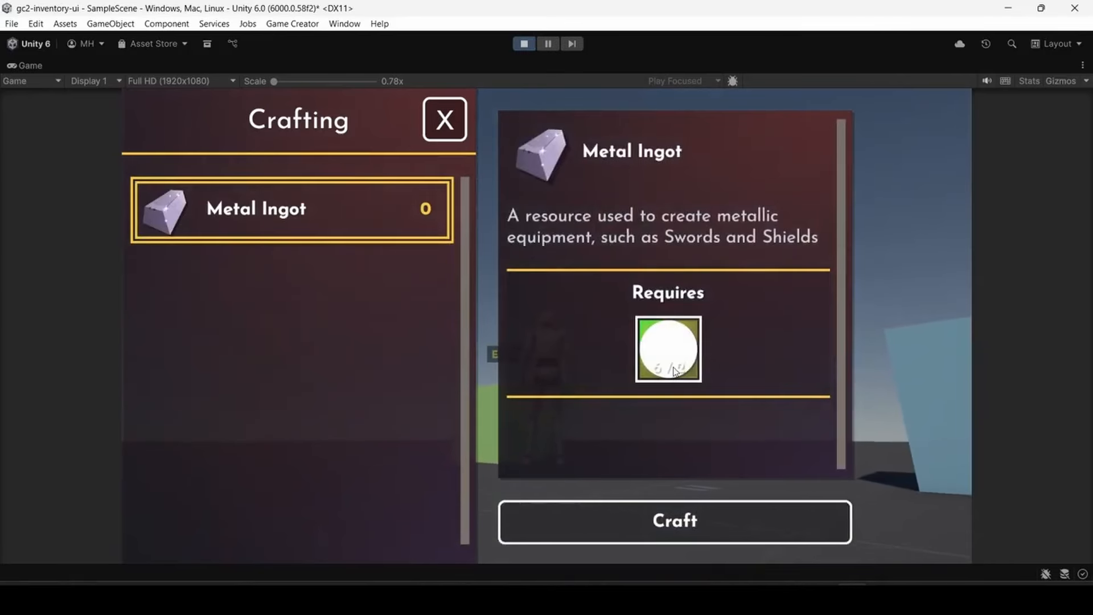
click(694, 519)
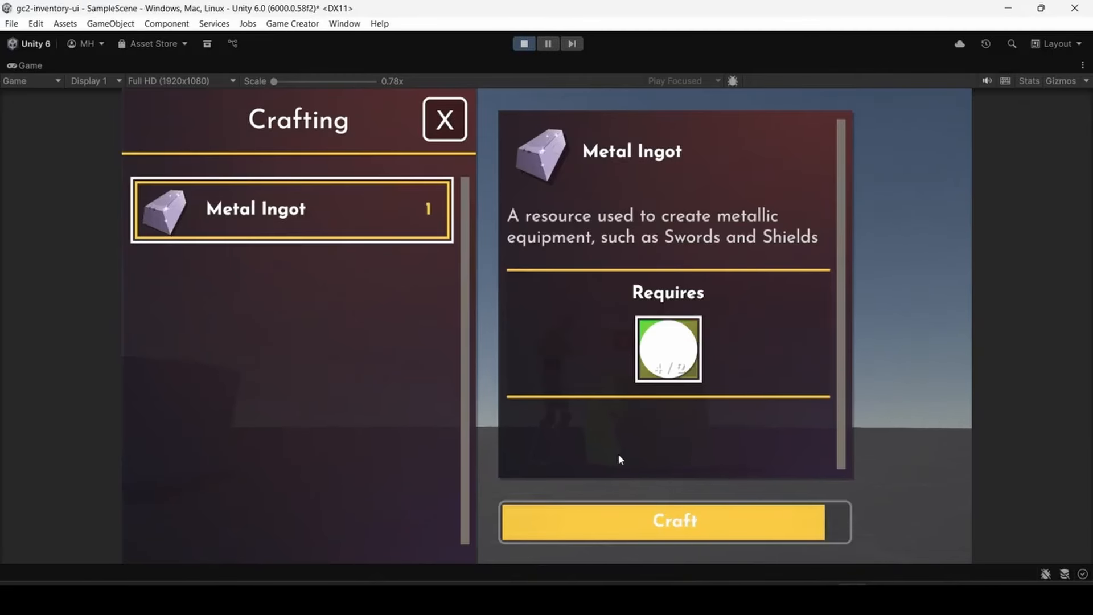
click(621, 524)
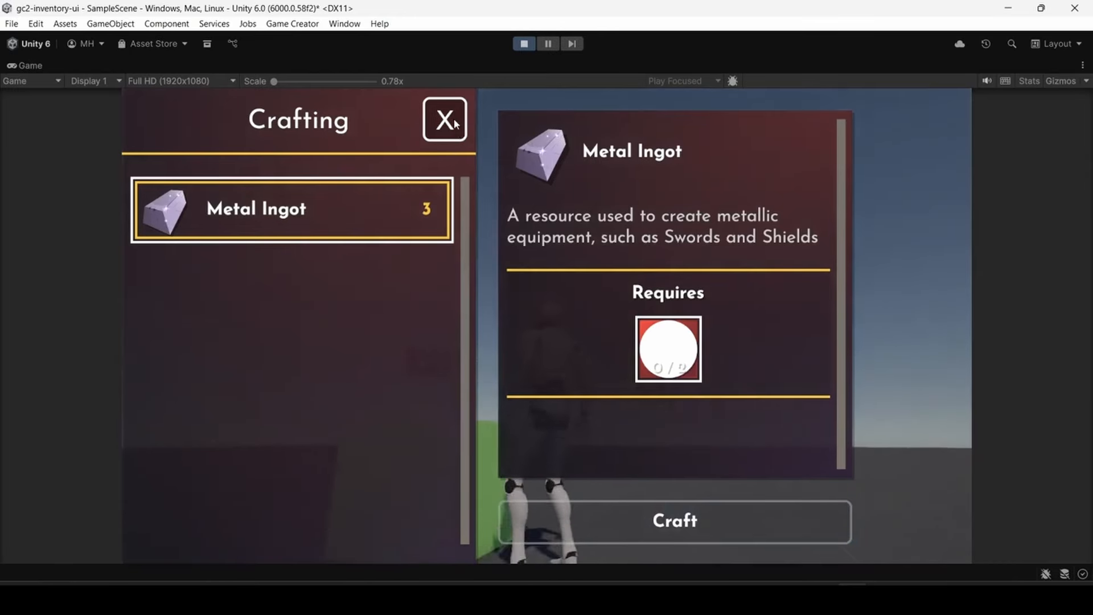
- Review CraftingSelection's Crafting Item UI settings in the UI_Craft_Forge_List prefab, including the On Start Hammering state instruction
scroll(757, 369, up, 2)
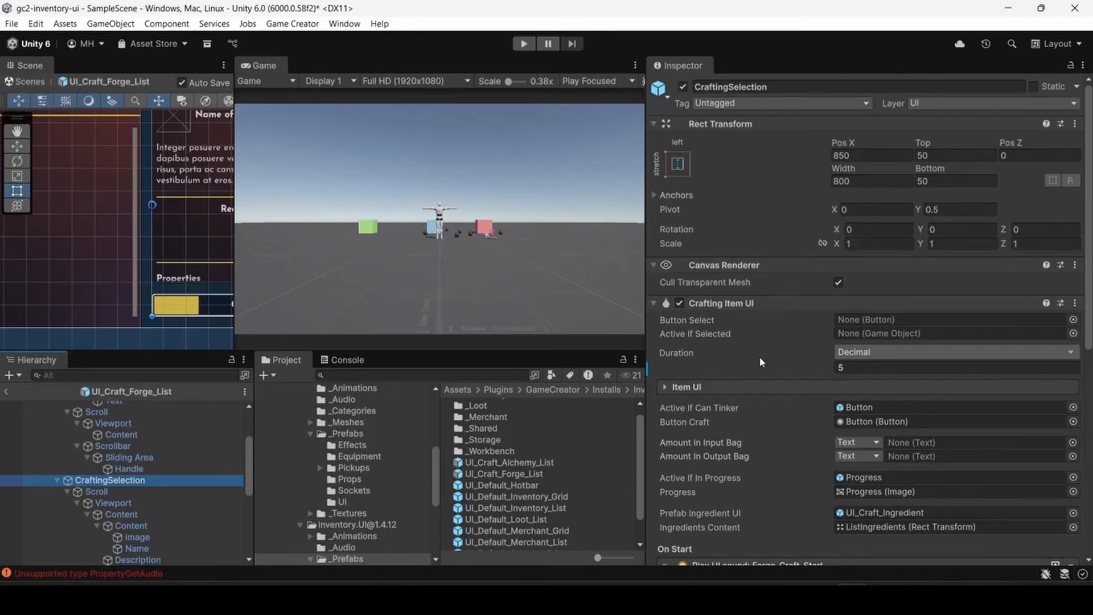
scroll(760, 302, down, 3)
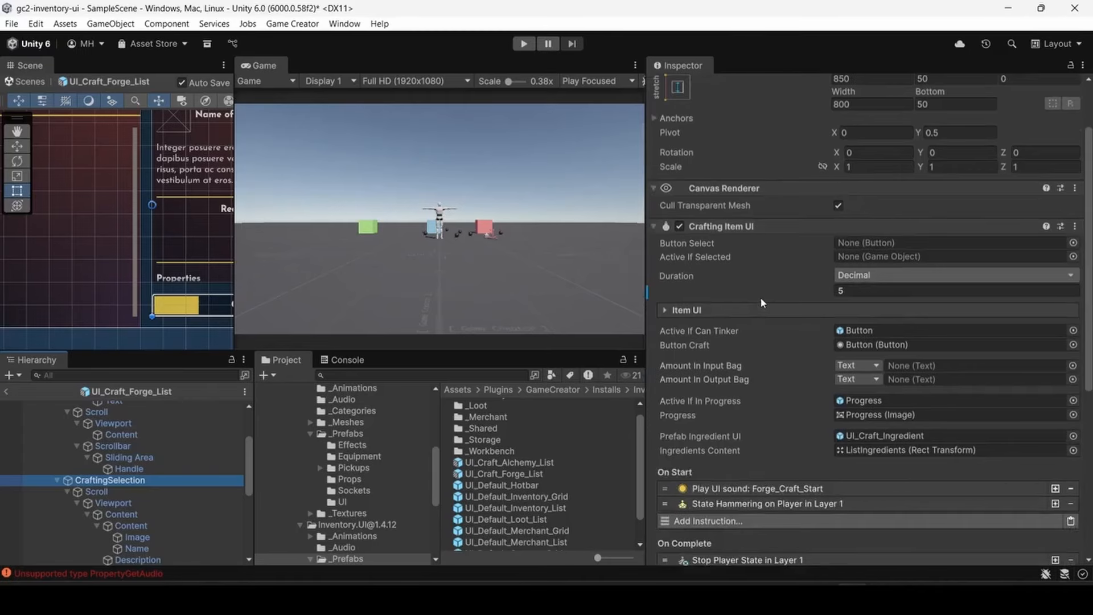
scroll(760, 295, down, 5)
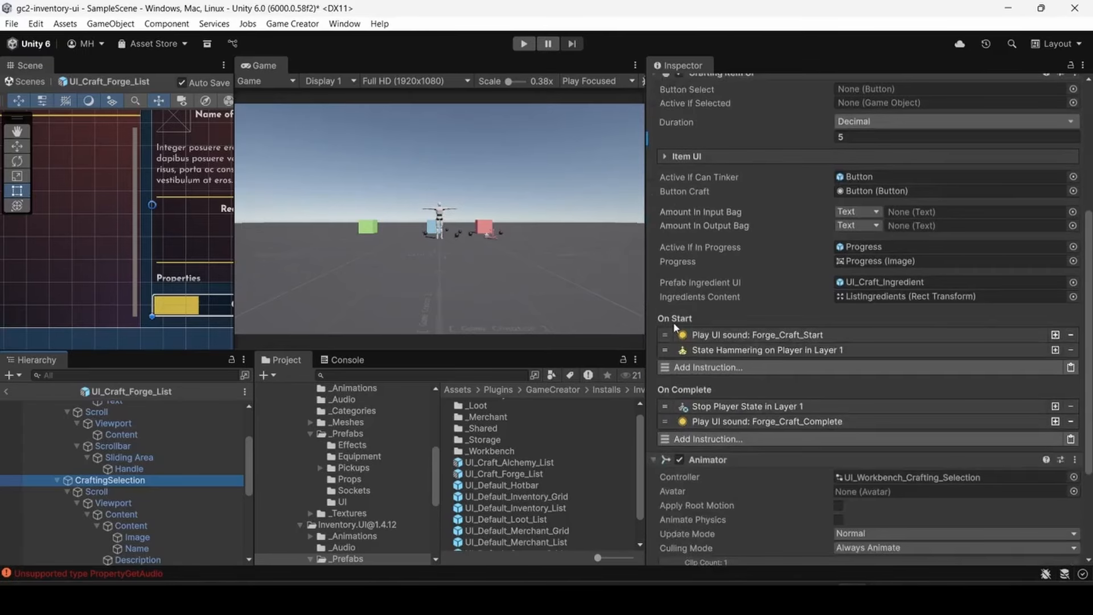
scroll(686, 398, up, 9)
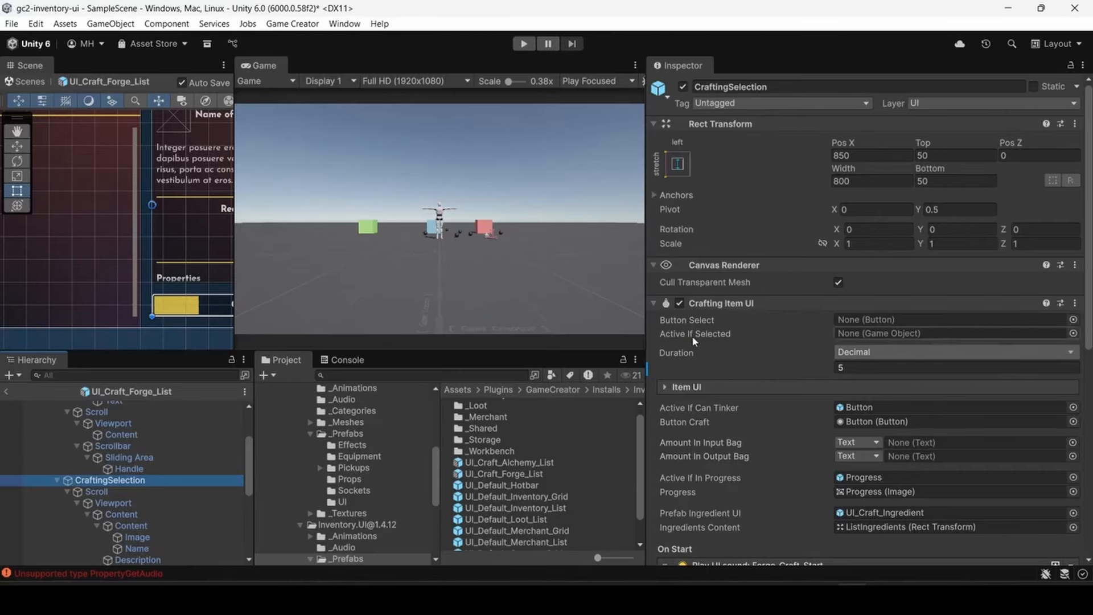
scroll(692, 342, down, 10)
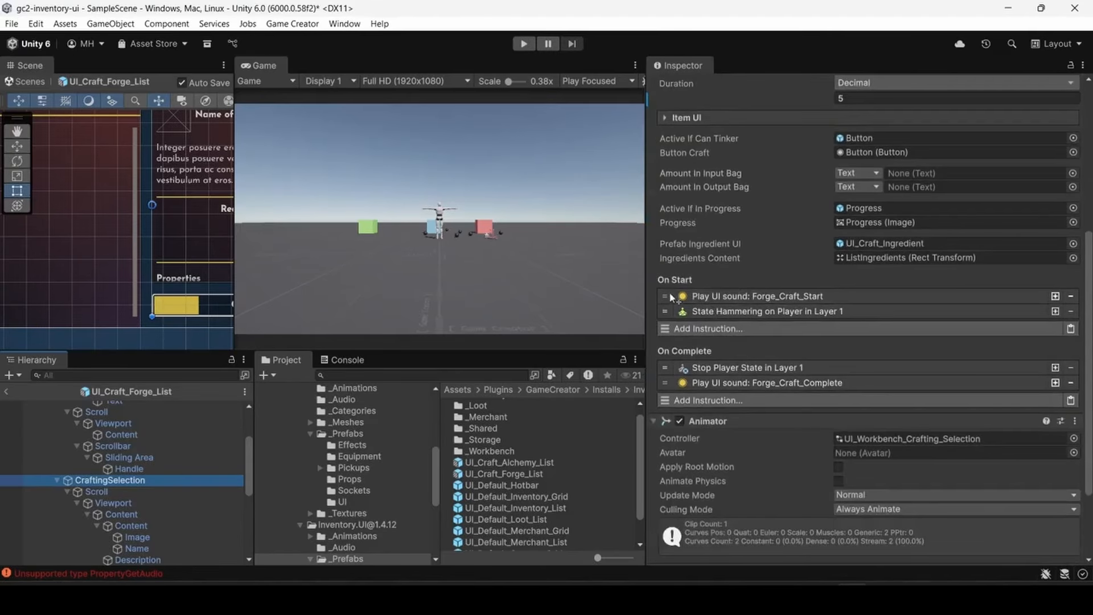
click(720, 311)
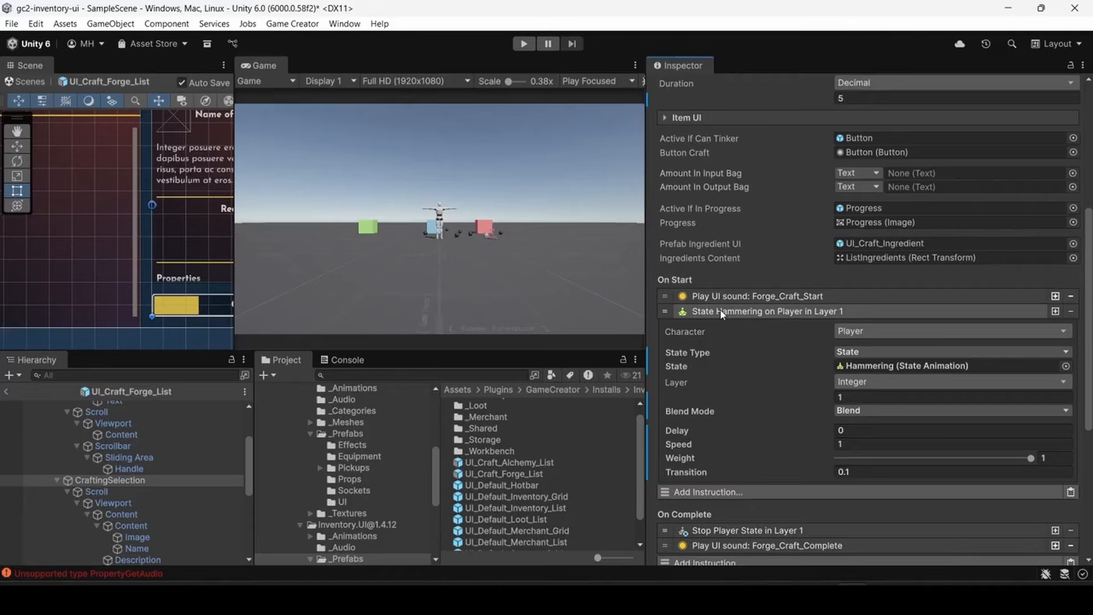
click(729, 313)
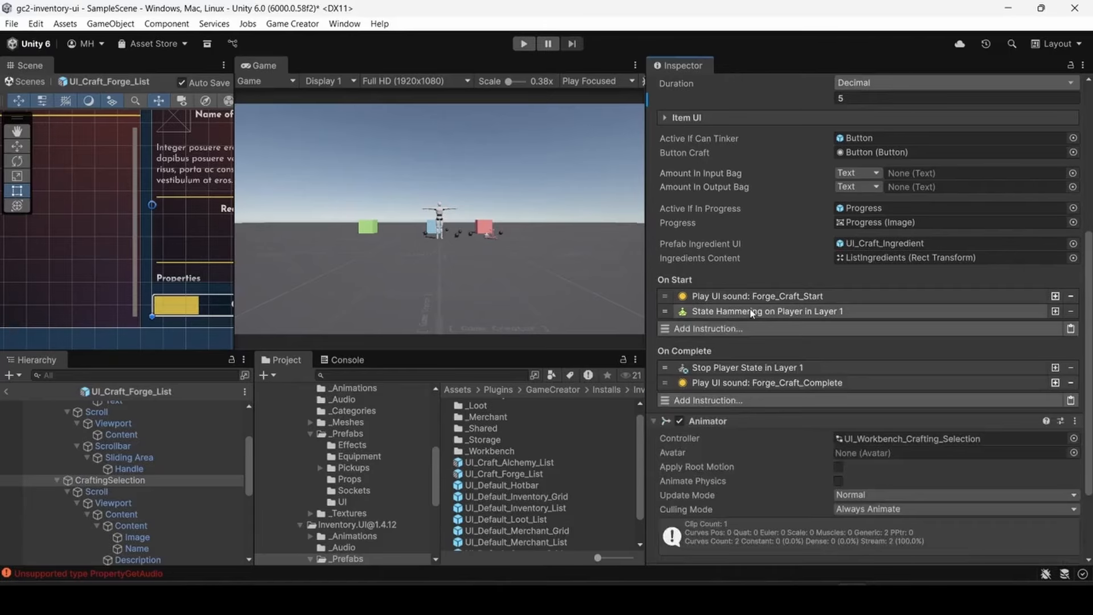
click(739, 313)
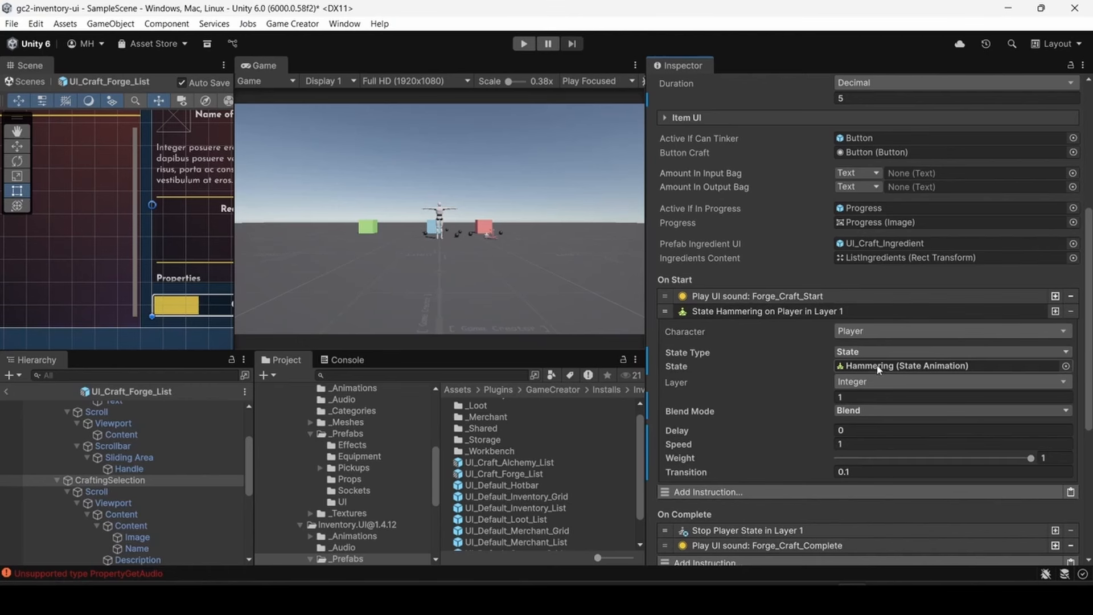
click(728, 311)
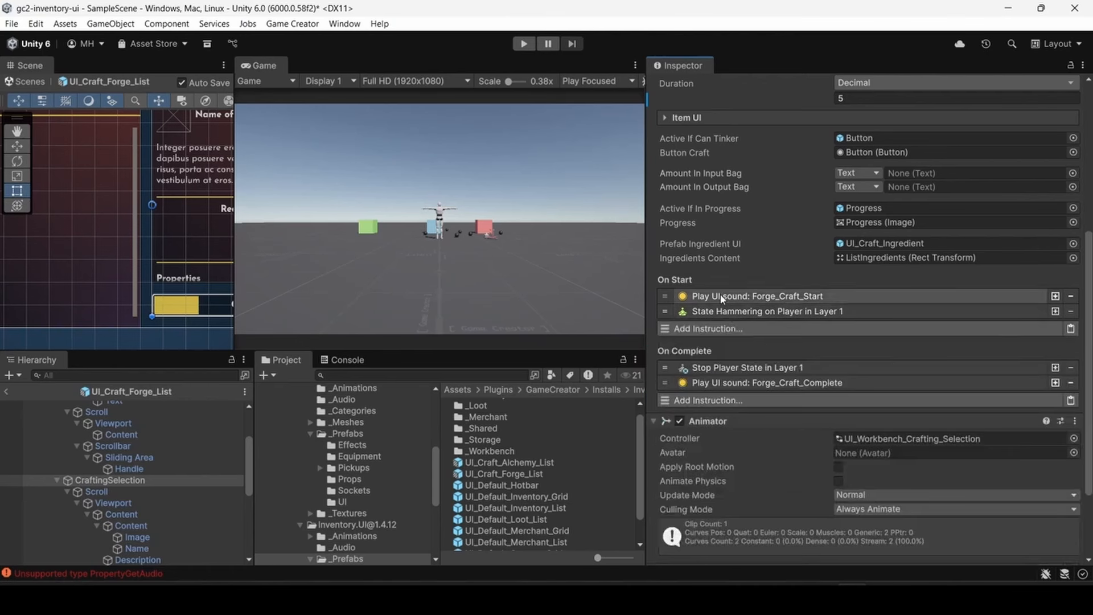
- Inspect the Forge_Craft_Start and Forge_Craft_Complete sound instructions in the crafting item's On Start and On Complete lists
click(721, 298)
click(722, 297)
click(734, 385)
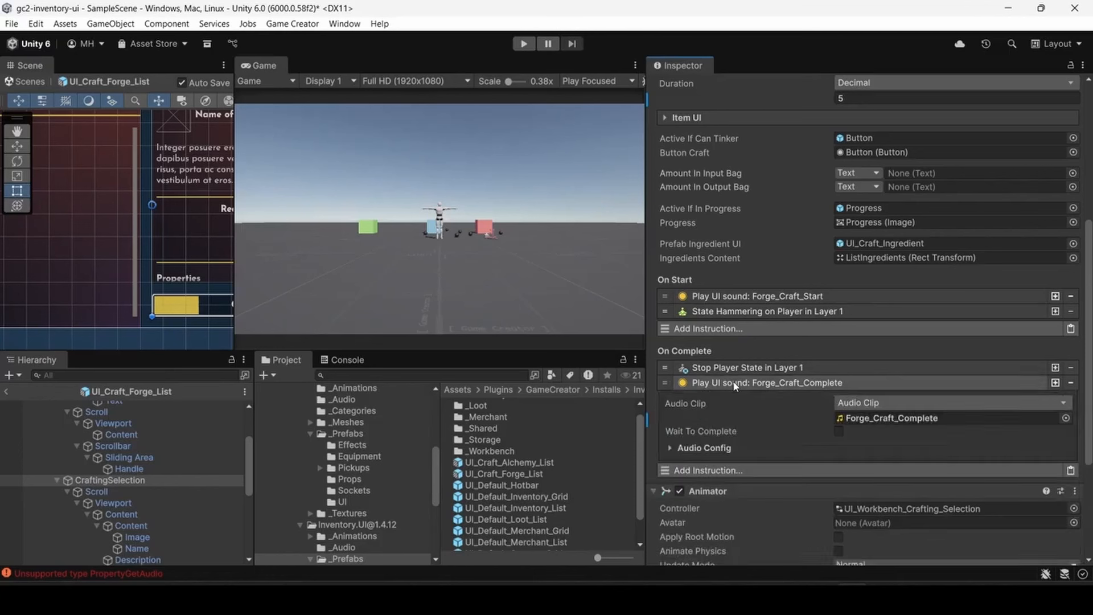
click(789, 383)
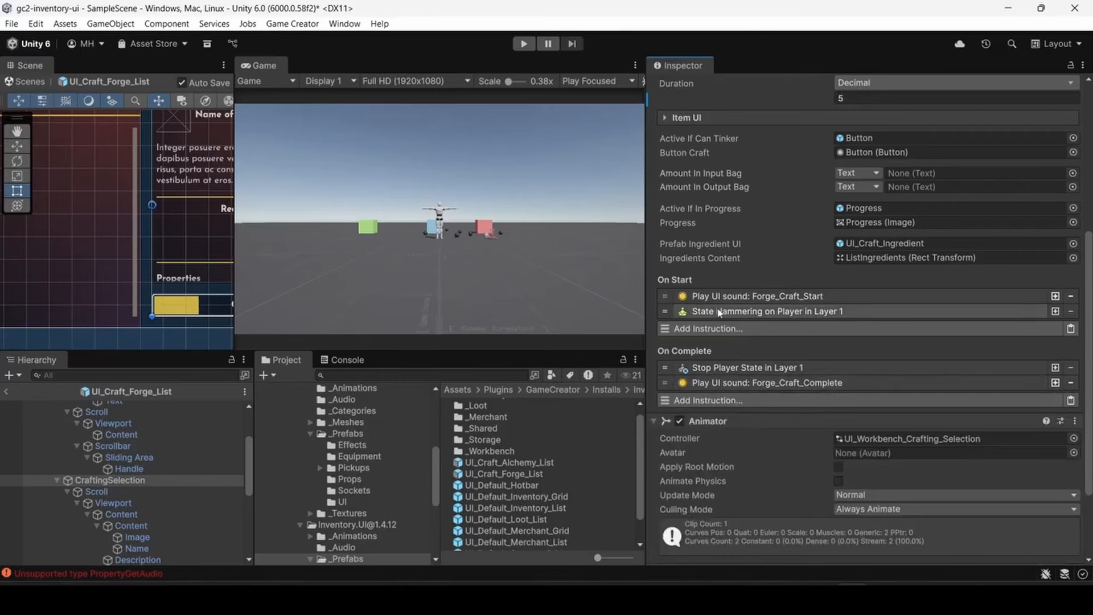
- Trace the Hammering state to its HumanM@HammeringTable01_L - Loop clip and play the clip's animation preview
click(718, 312)
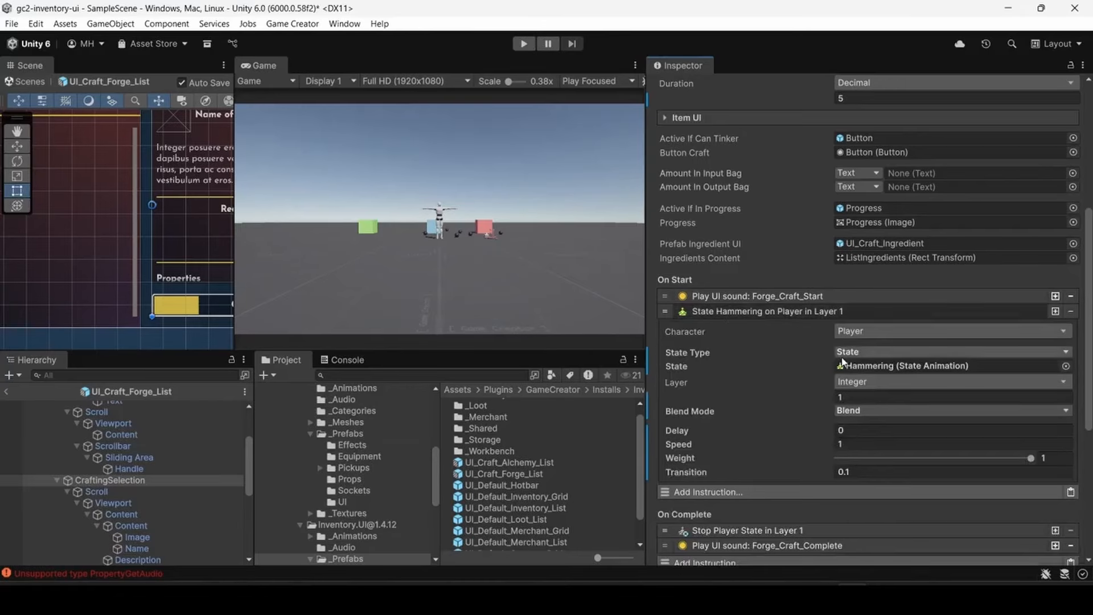
click(863, 367)
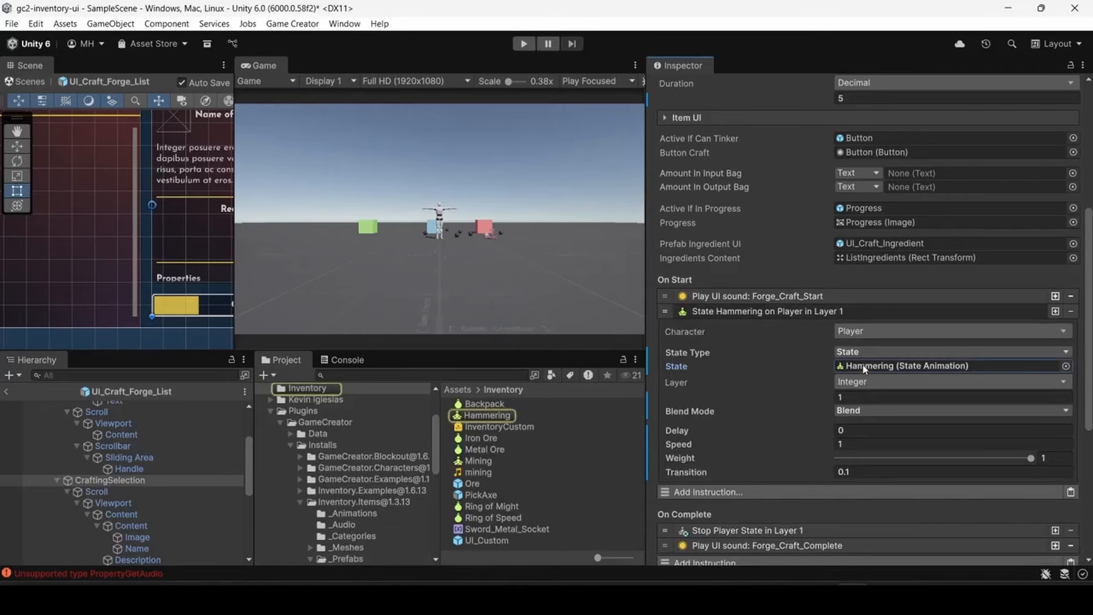
click(487, 416)
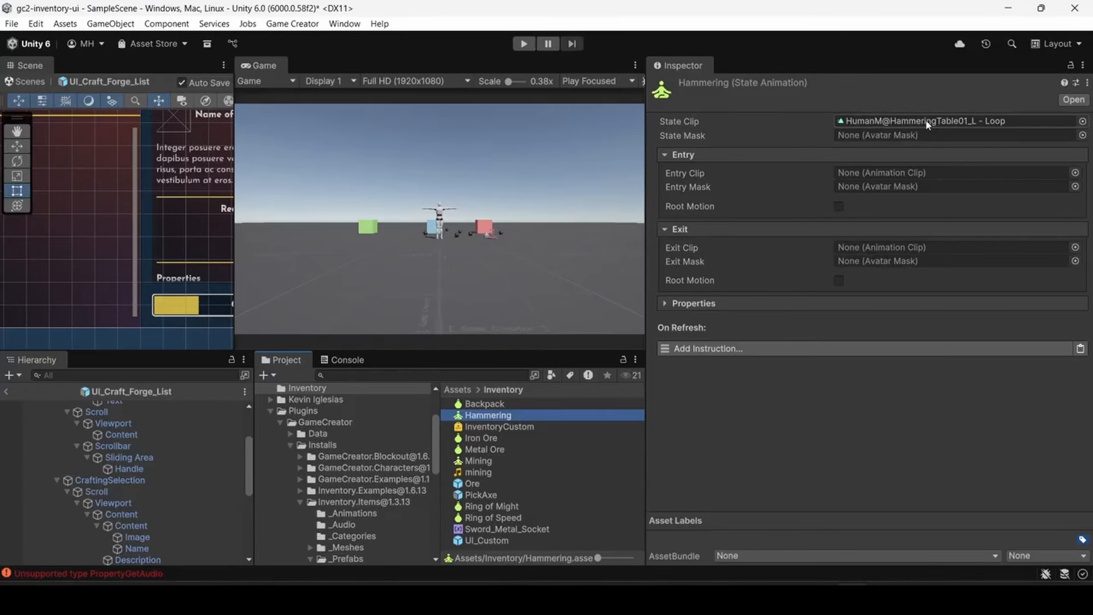
click(901, 120)
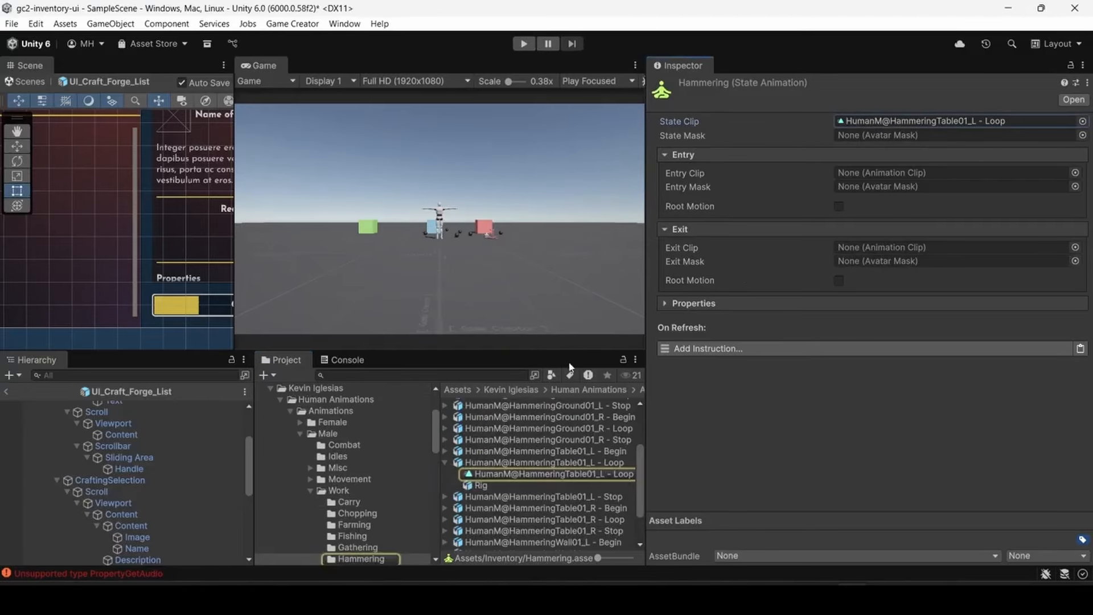
click(530, 476)
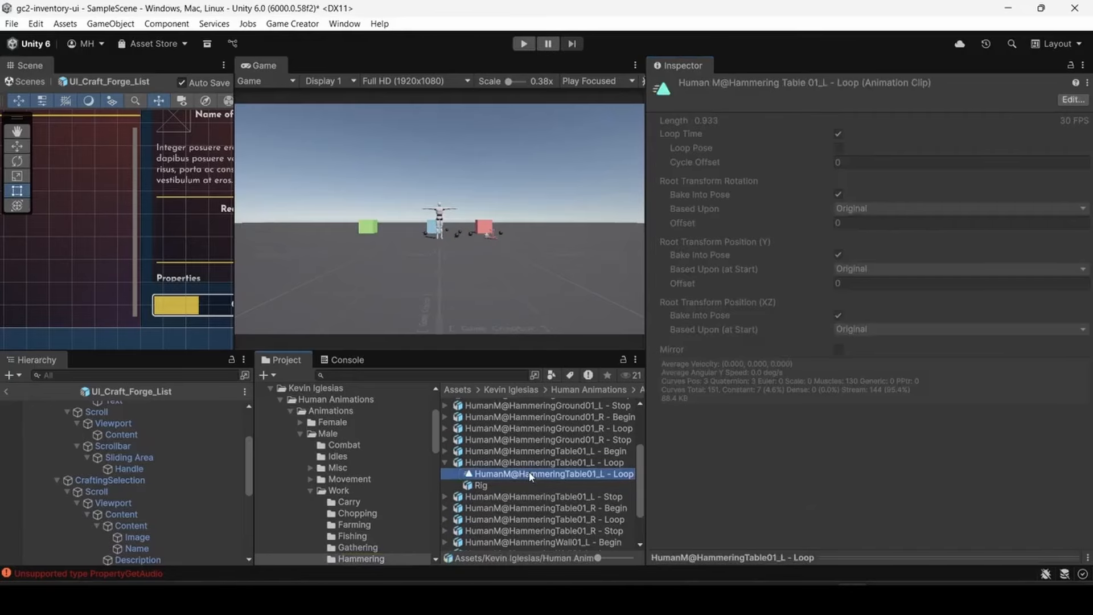
click(848, 561)
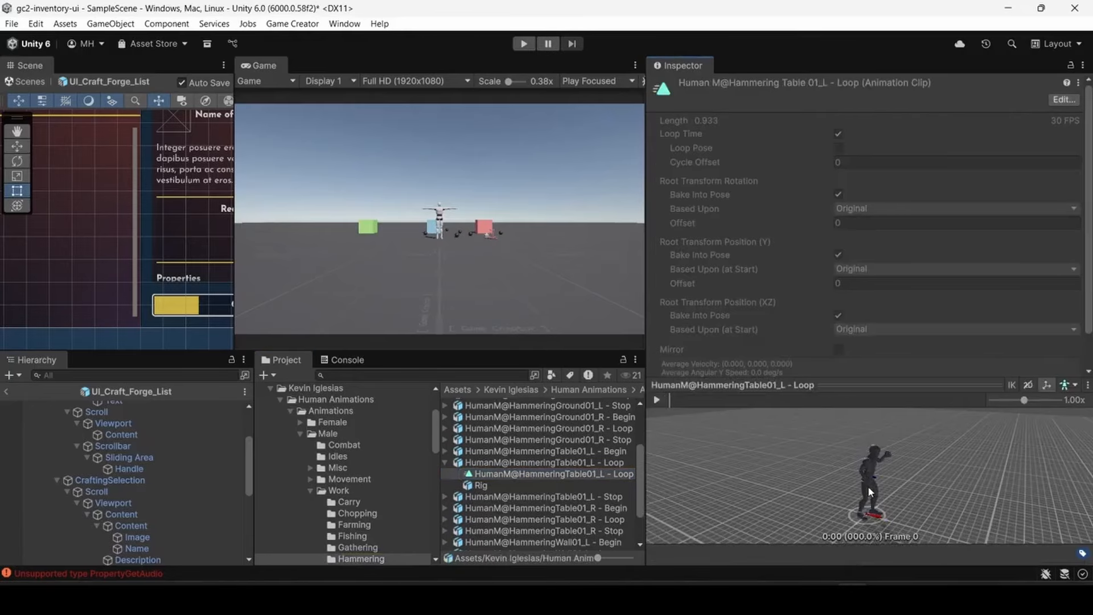
click(658, 401)
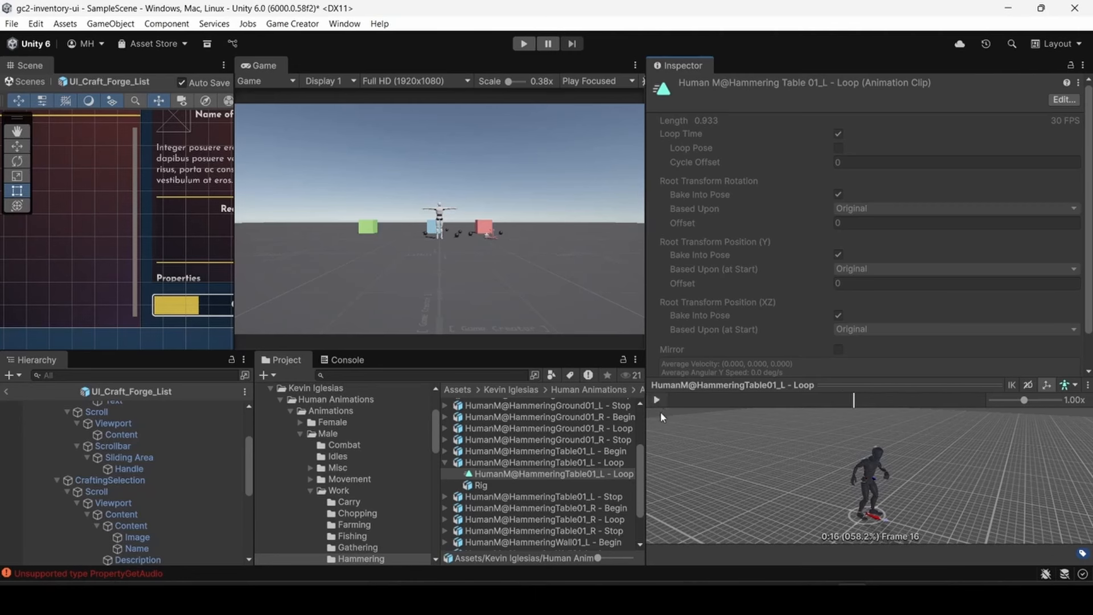
- Narrow the Inspector and show the Human Crafting Animations package among the project's packages in the Package Manager
drag(646, 425, 898, 432)
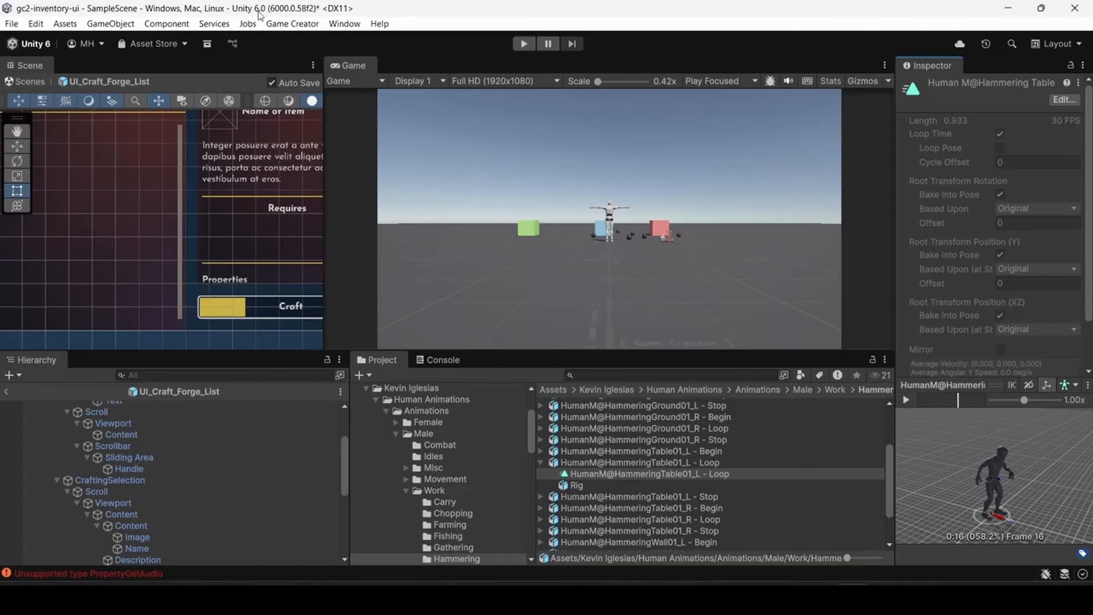
click(341, 24)
click(376, 210)
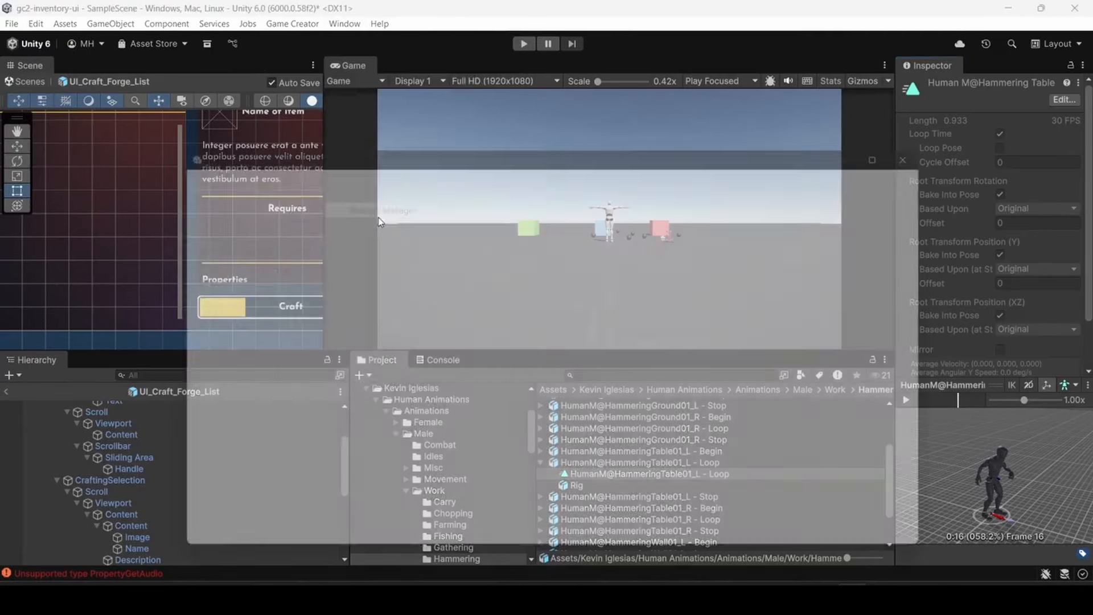
click(209, 230)
click(207, 214)
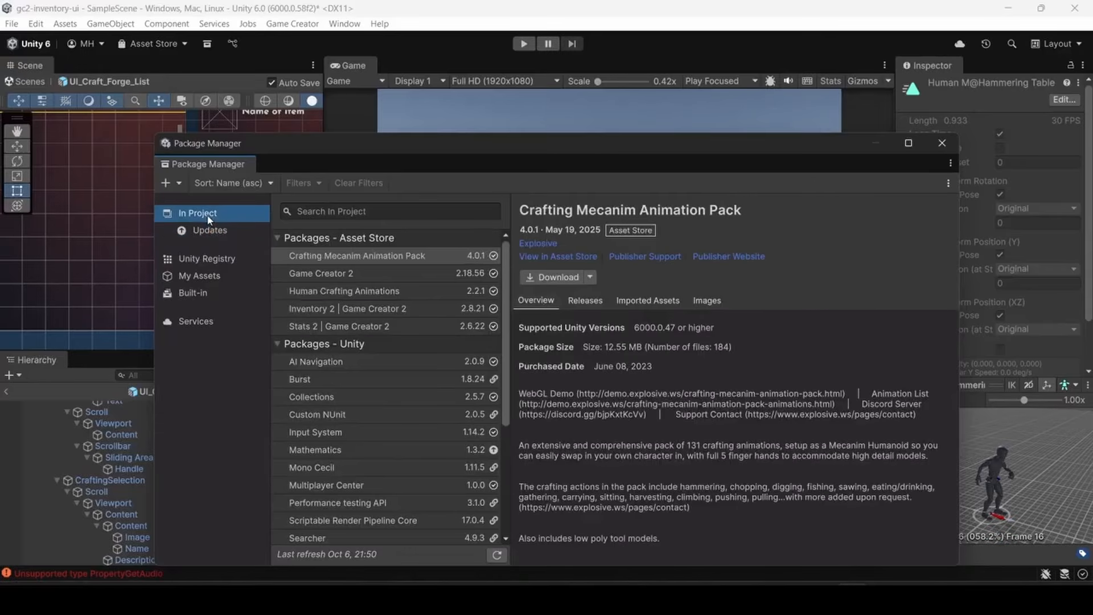
click(343, 292)
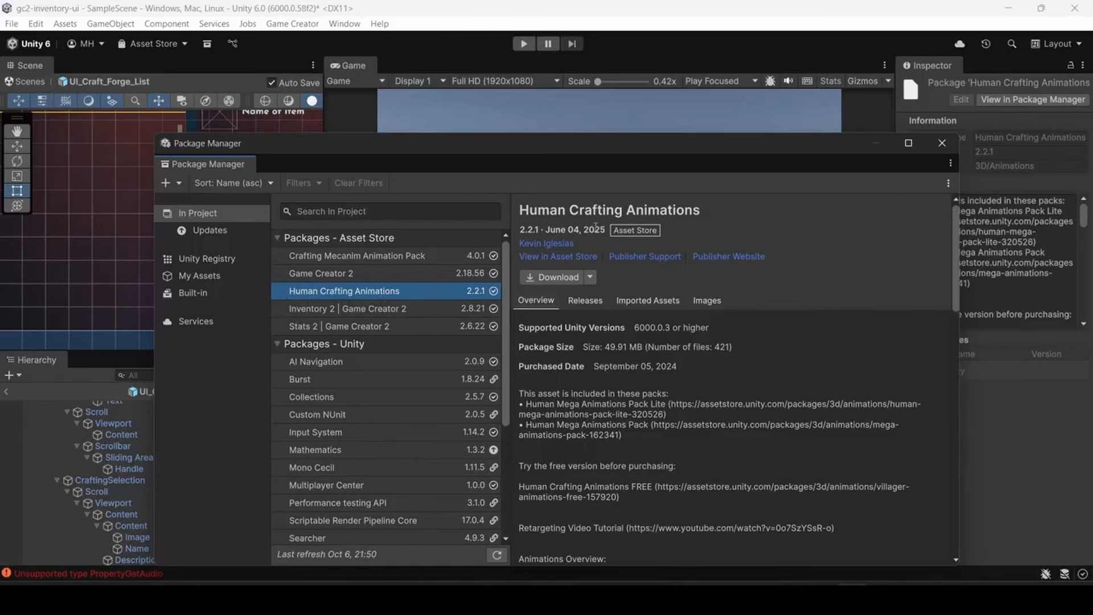
- Open the Human Crafting Animations page in the Asset Store, dismiss the survey popup and look over the asset details
click(563, 257)
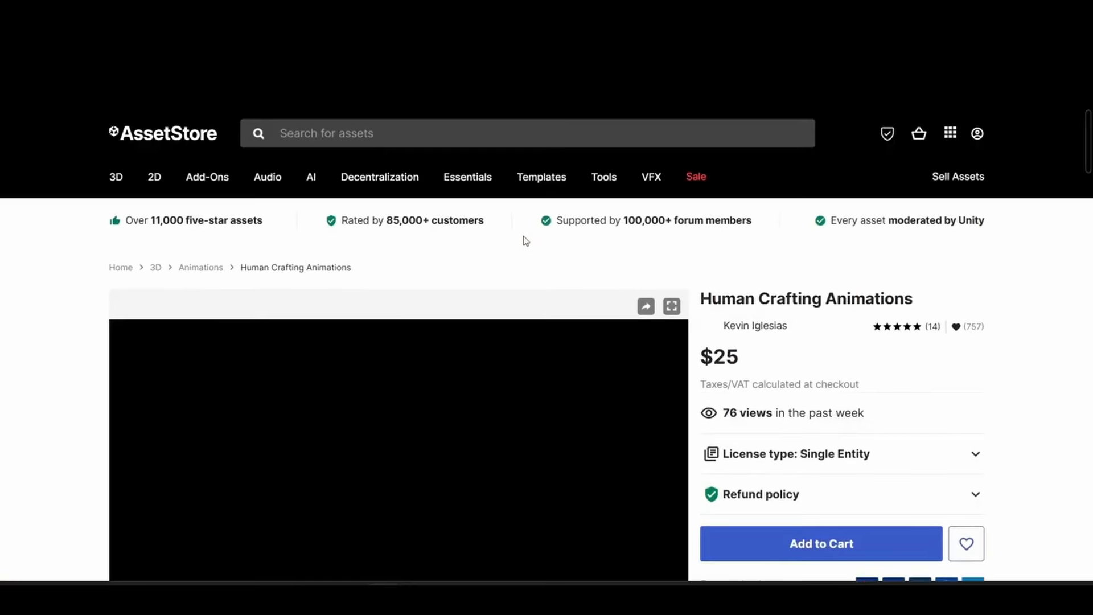
scroll(522, 239, down, 3)
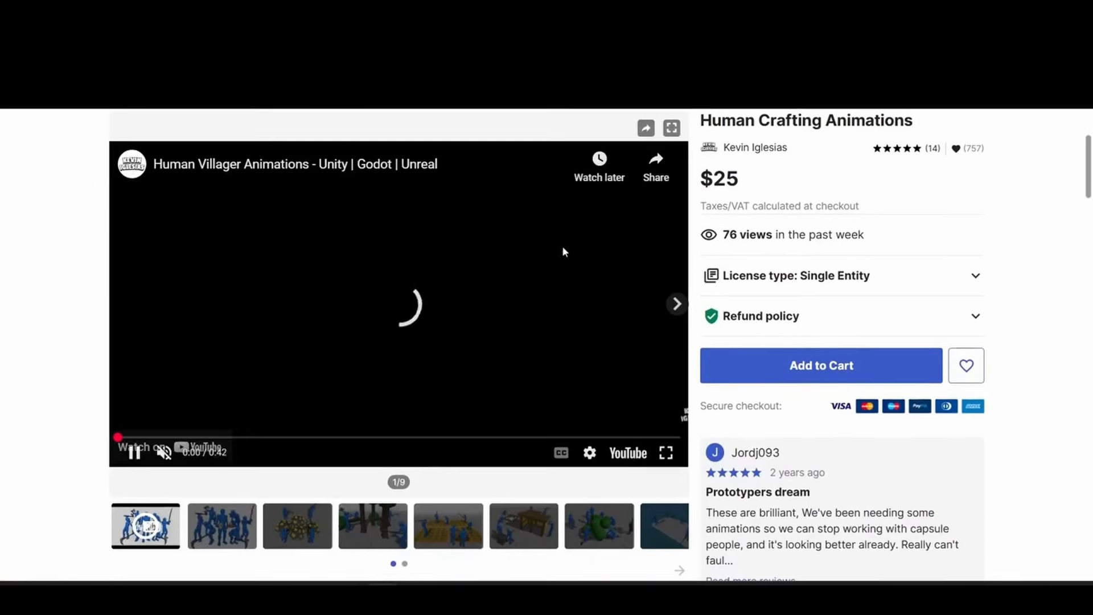
scroll(476, 270, down, 6)
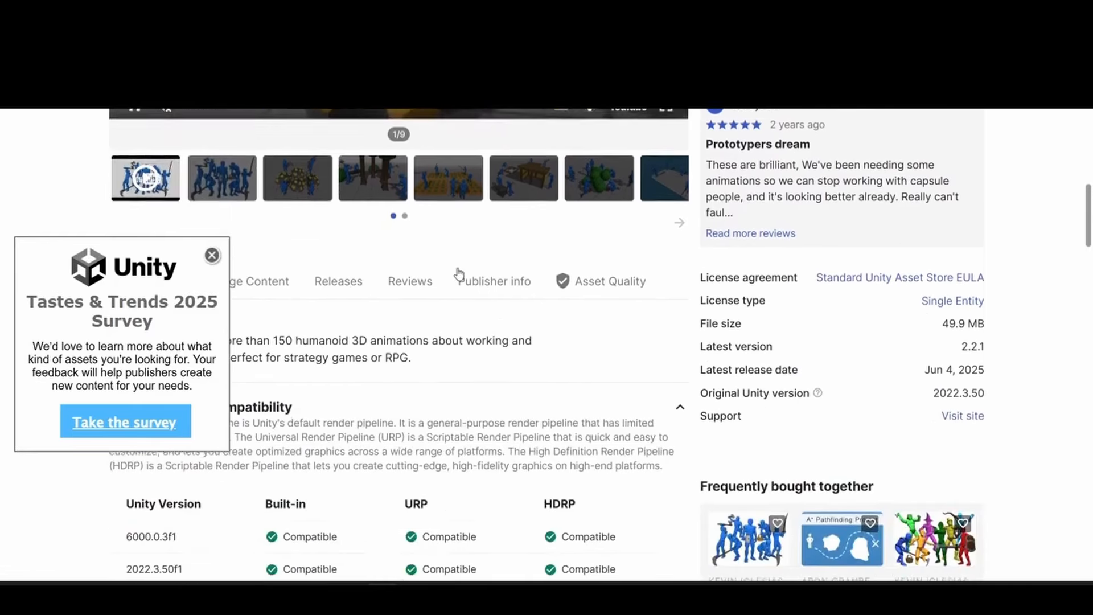
click(211, 255)
scroll(212, 261, up, 5)
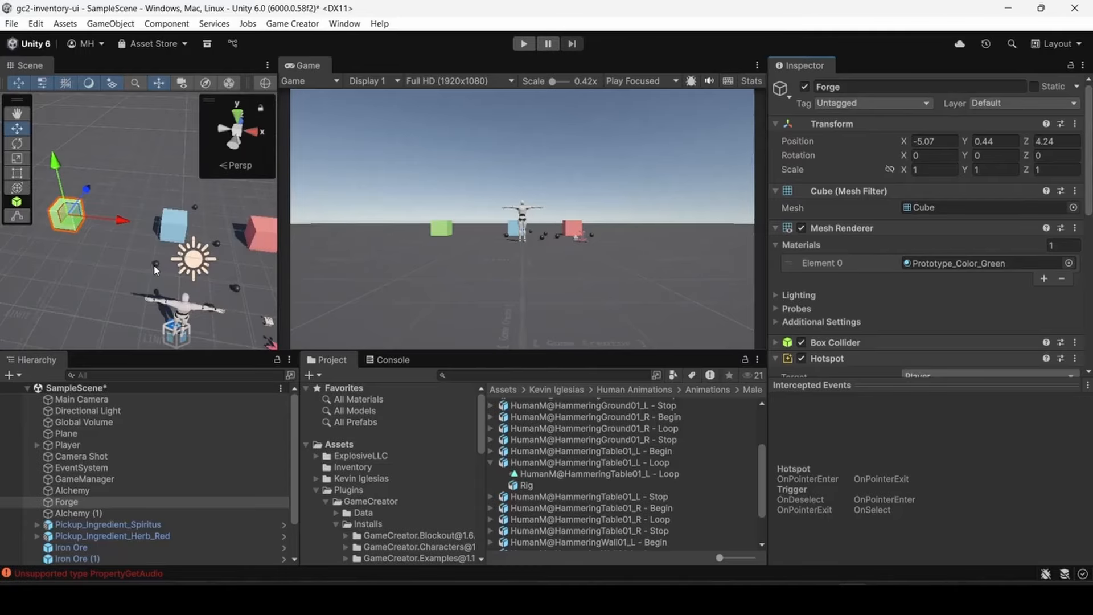
- Duplicate the last Iron Ore pickup in the scene and move the copy to a free spot on the ground
scroll(85, 443, down, 2)
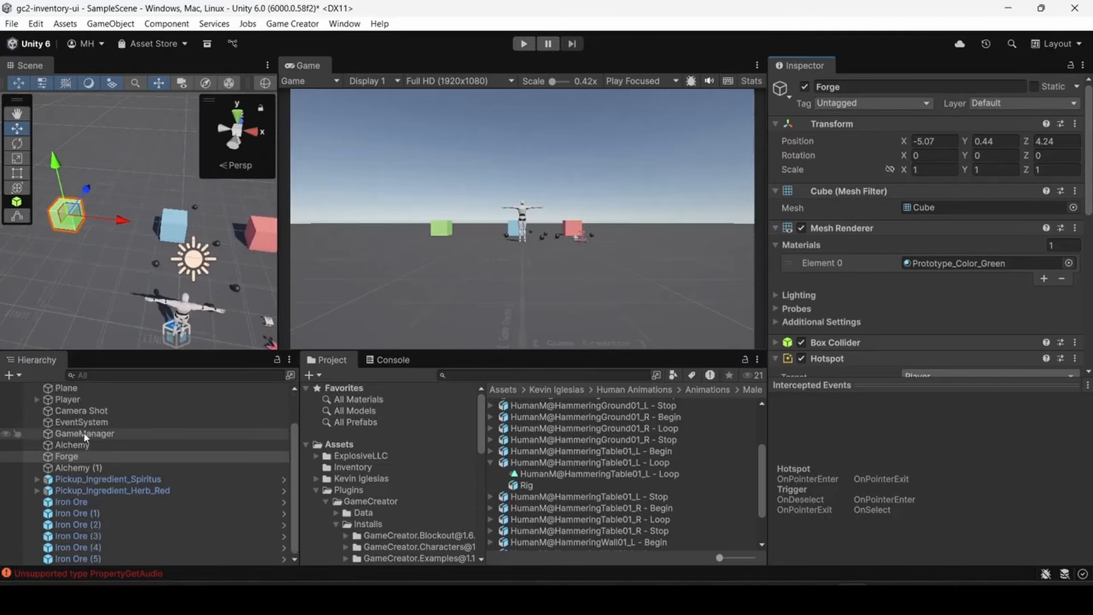
click(78, 560)
key(ctrl+d)
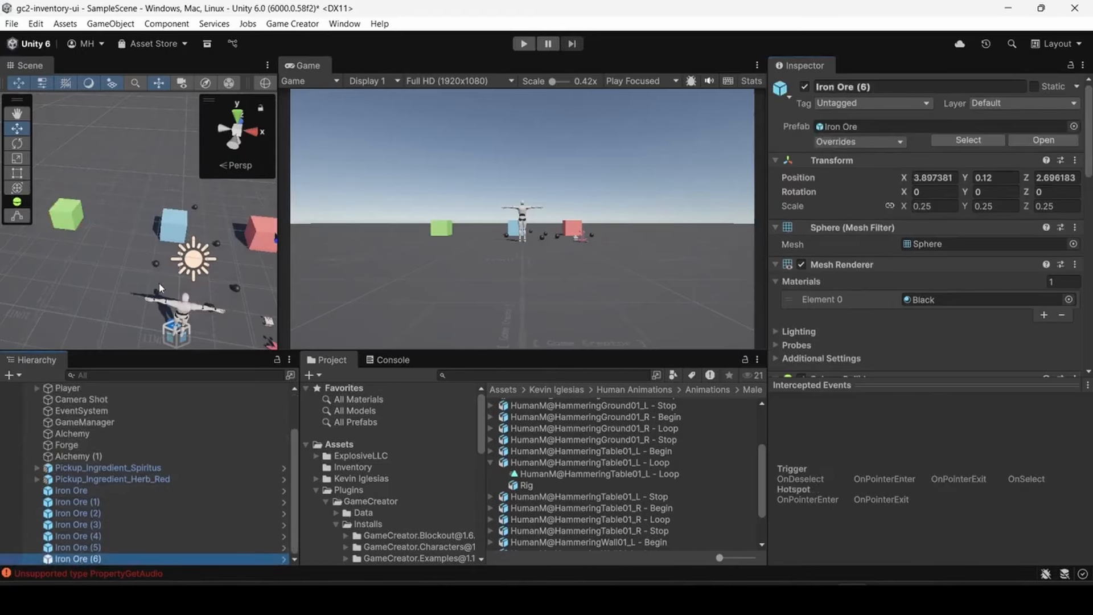
right_drag(162, 257, 254, 246)
drag(191, 227, 165, 324)
- Create six more Iron Ore duplicates and spread them on the ground around the stations, one at X -2.54, Z 2.12
key(ctrl+d)
key(ctrl+d)
key(ctrl+d)
key(ctrl+d)
drag(165, 325, 36, 280)
key(ctrl+d)
key(ctrl+d)
right_drag(86, 313, 1053, 298)
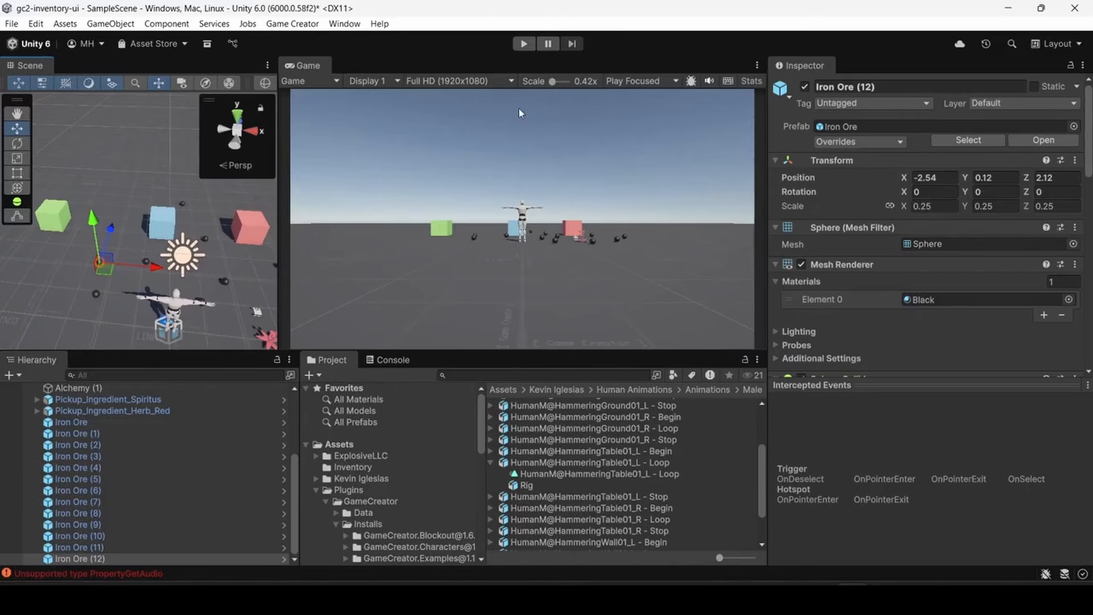
- Duplicate the green Forge cube in the scene and move the copy behind the stations to X -3.19, Z 8.16
click(523, 44)
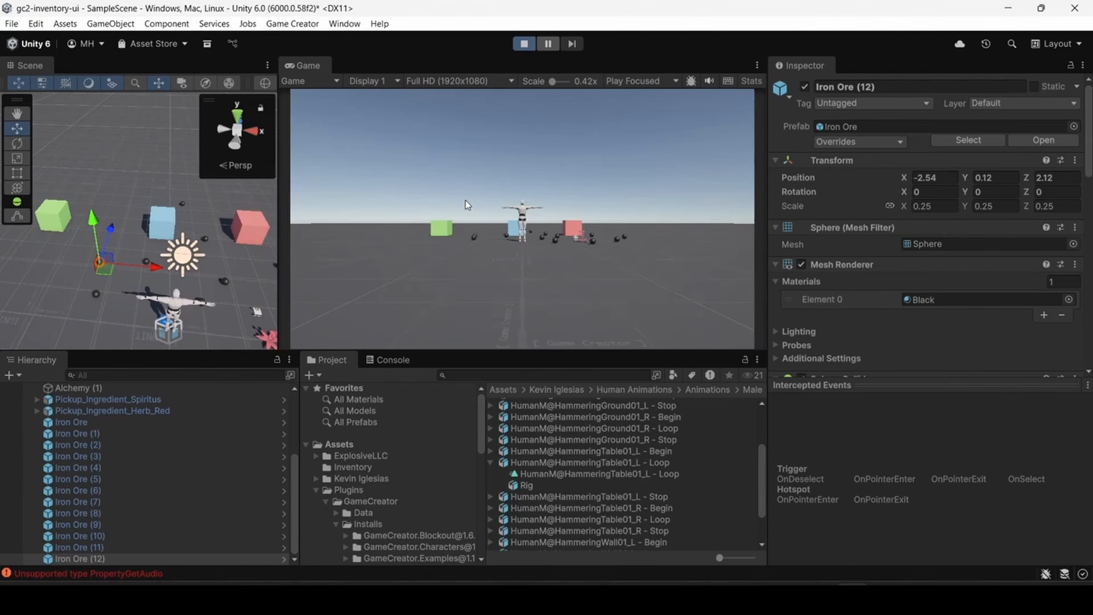
click(524, 44)
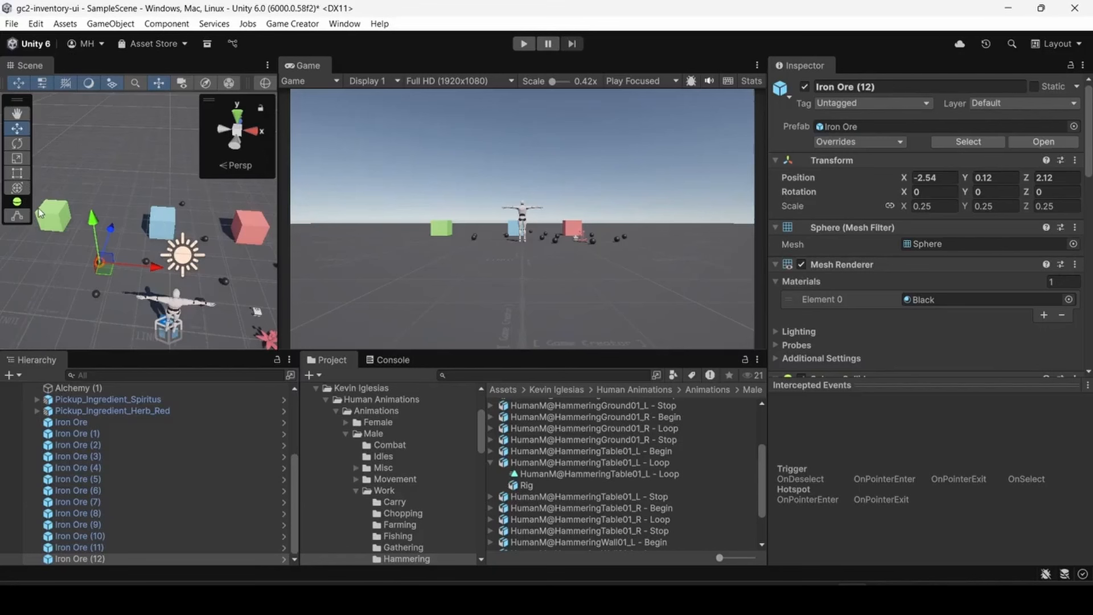
click(55, 212)
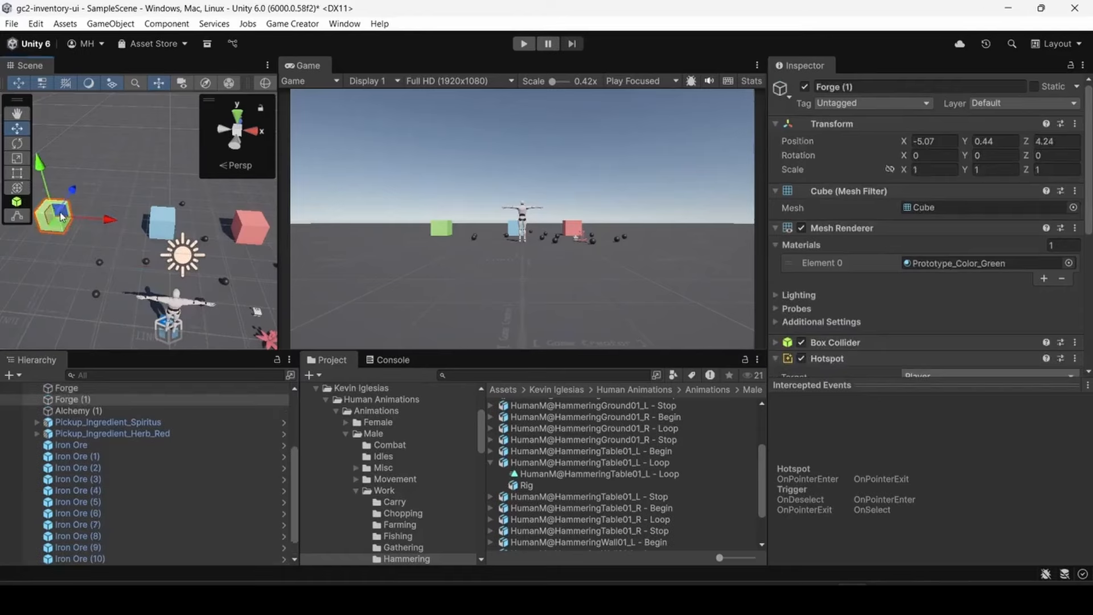
drag(61, 216, 120, 183)
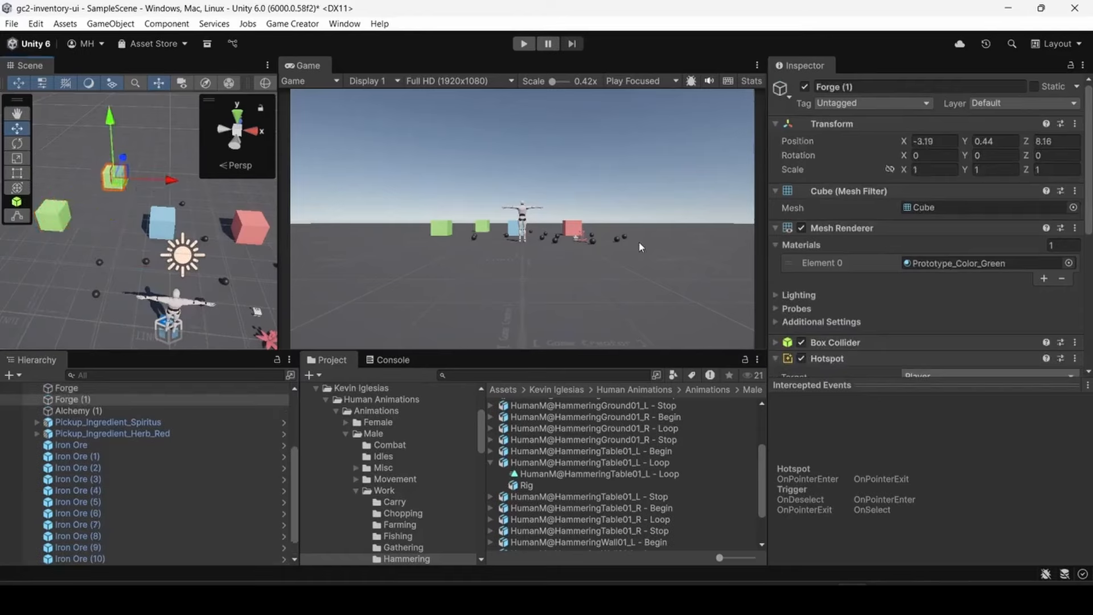
- Rename the duplicated Forge object as Blacksmith
click(67, 400)
key(F2)
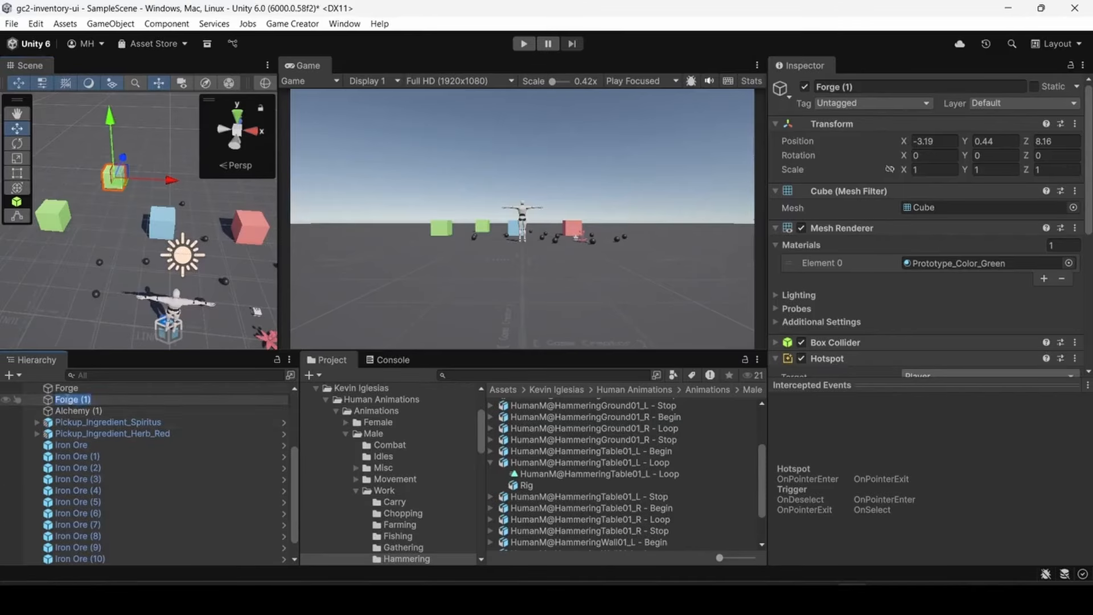
text(Blacksmith)
key(Return)
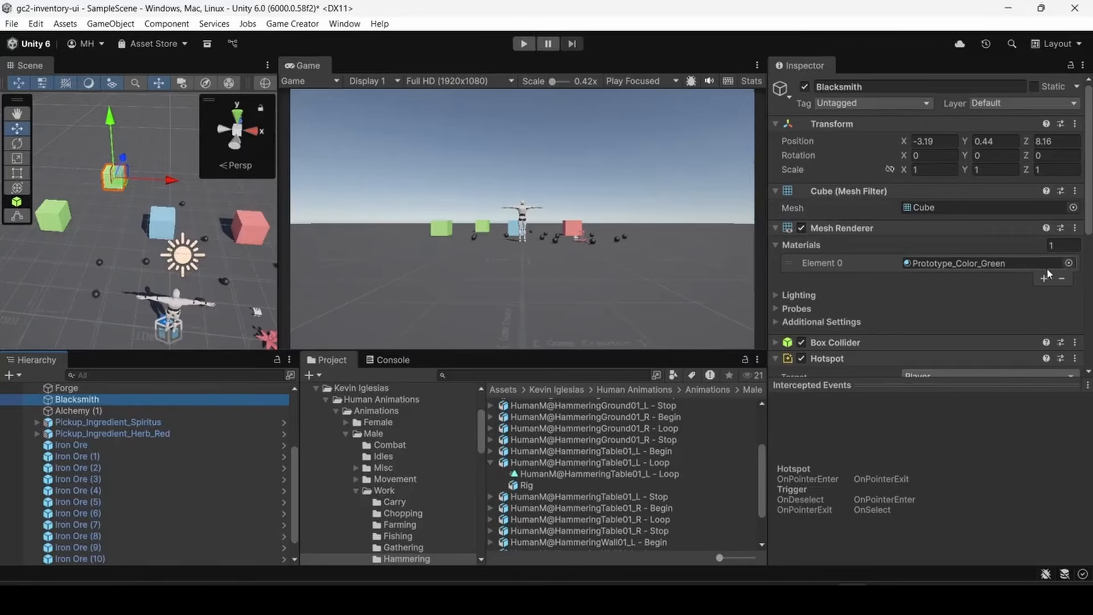
- Assign the brown Potion_Cap material to the Blacksmith cube's Mesh Renderer
click(1068, 263)
scroll(869, 366, up, 2)
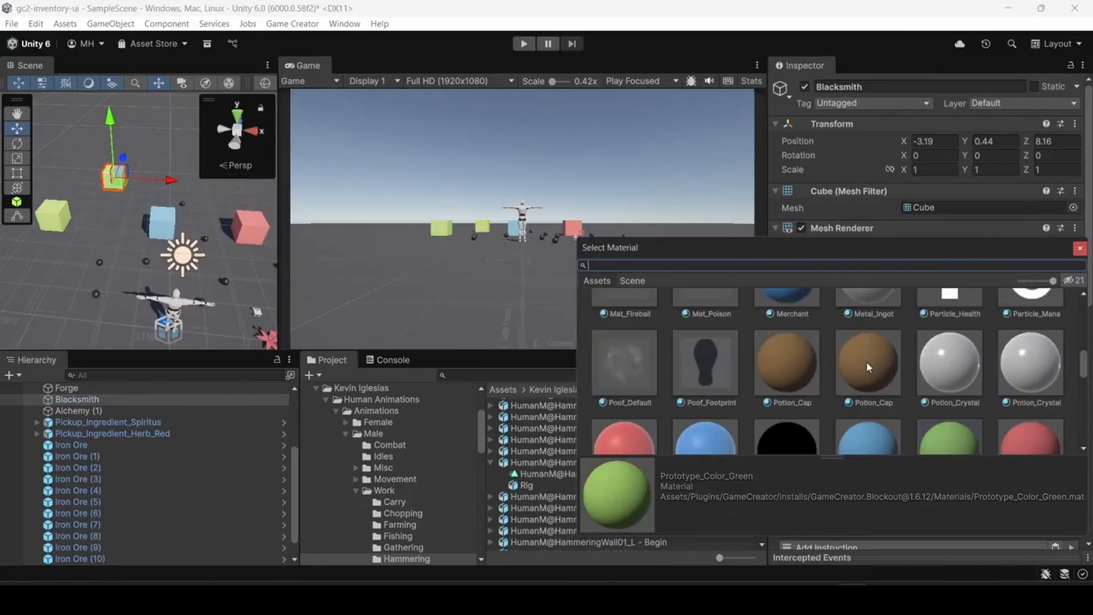
double_click(867, 366)
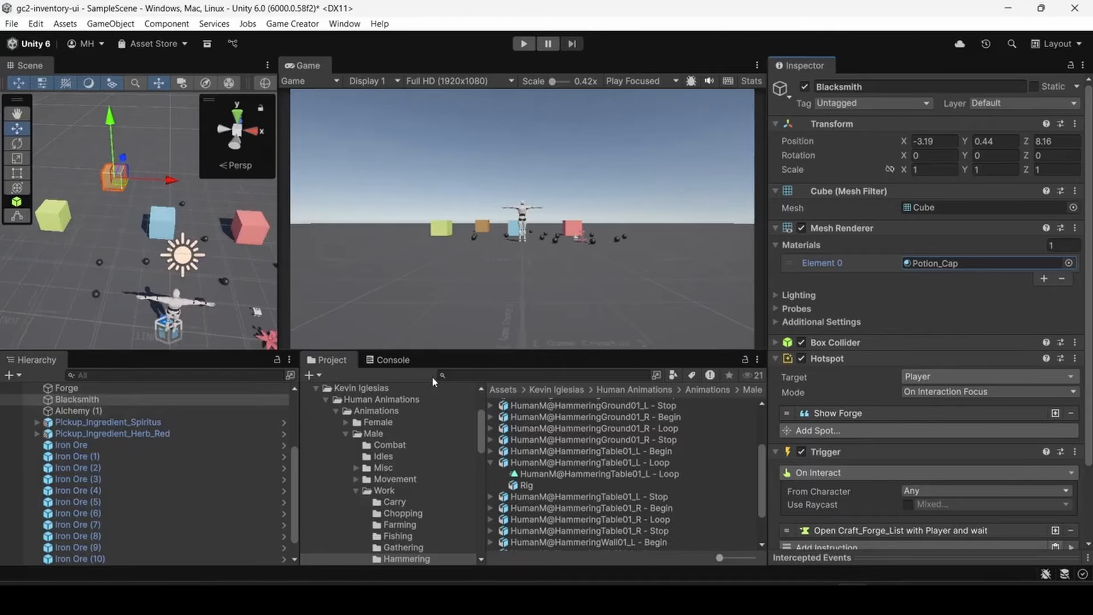
- Change the tooltip text of the Blacksmith object's Hotspot spot to Blacksmith
scroll(897, 312, down, 3)
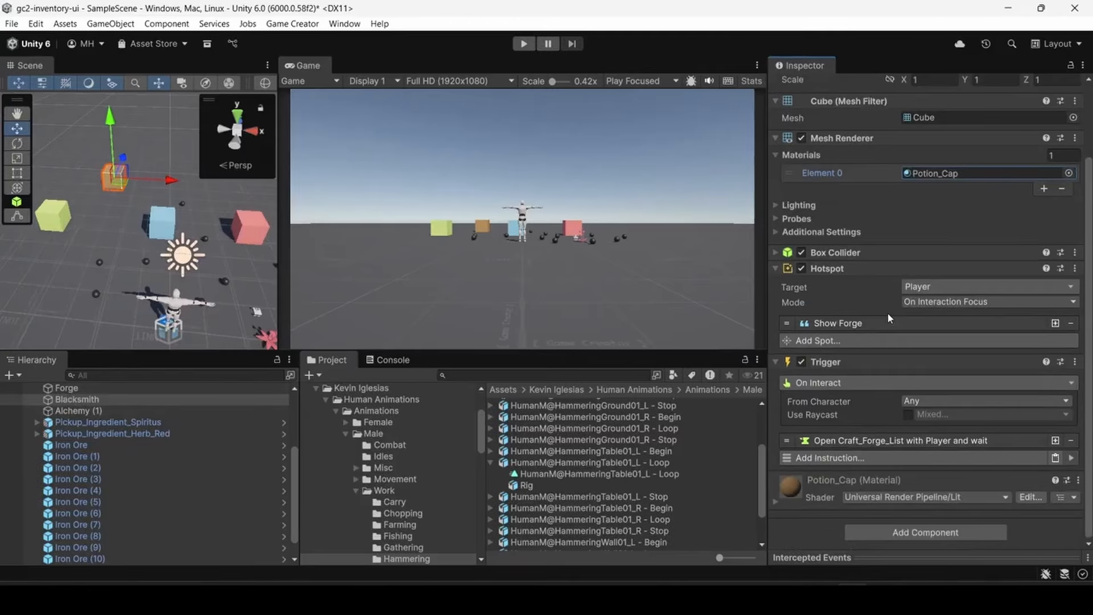
click(873, 321)
click(918, 358)
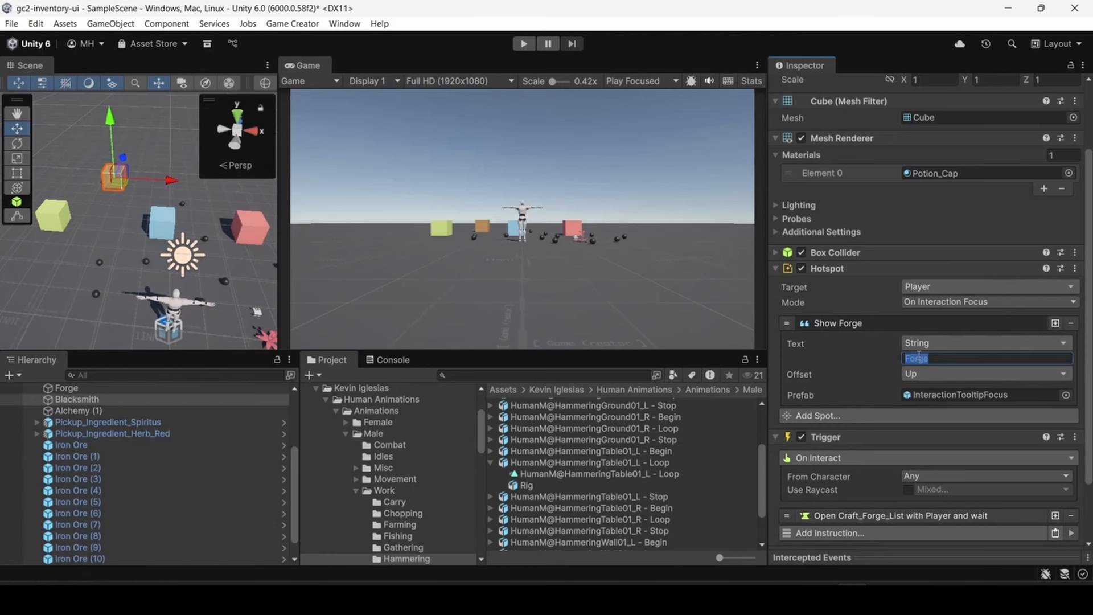
text(Blacksmith)
scroll(919, 356, down, 3)
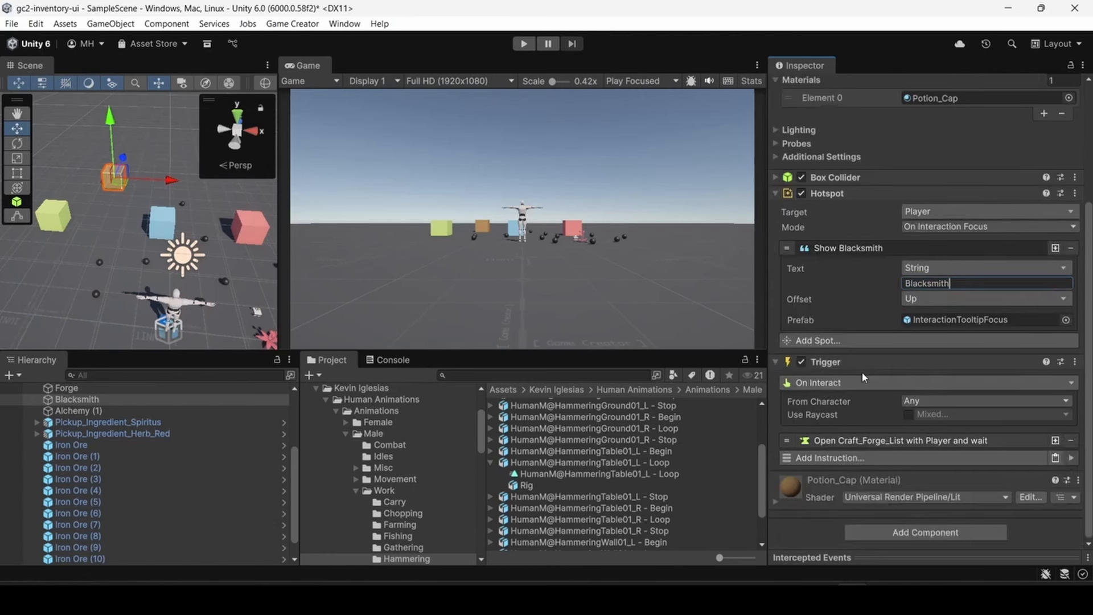
- Set the Filter Item of the Blacksmith trigger's Craft_Forge_List instruction to Equipment
click(871, 440)
scroll(871, 414, down, 3)
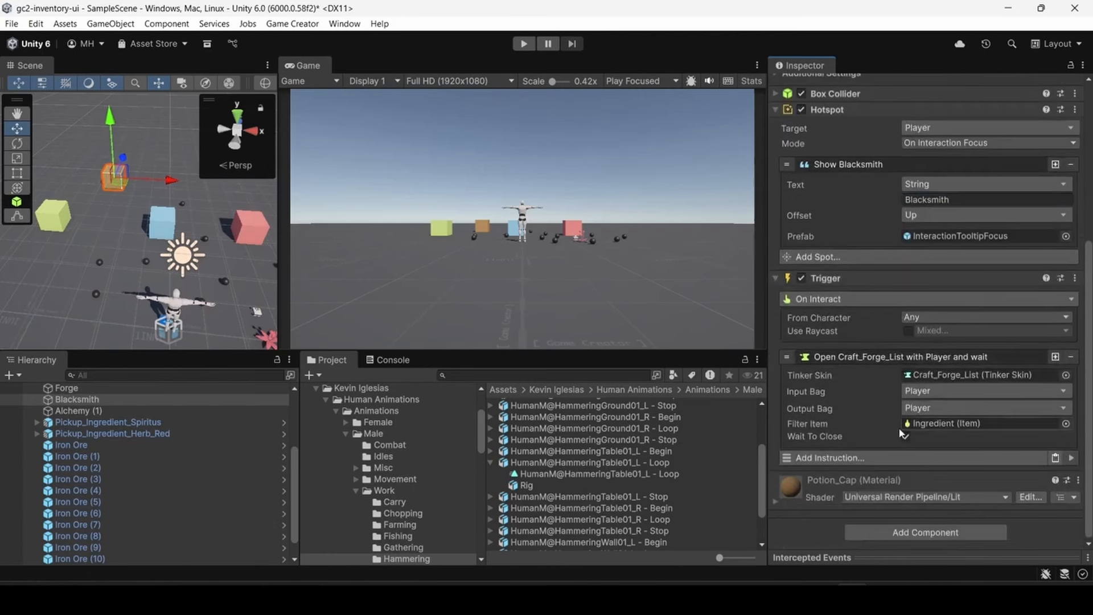
click(1065, 423)
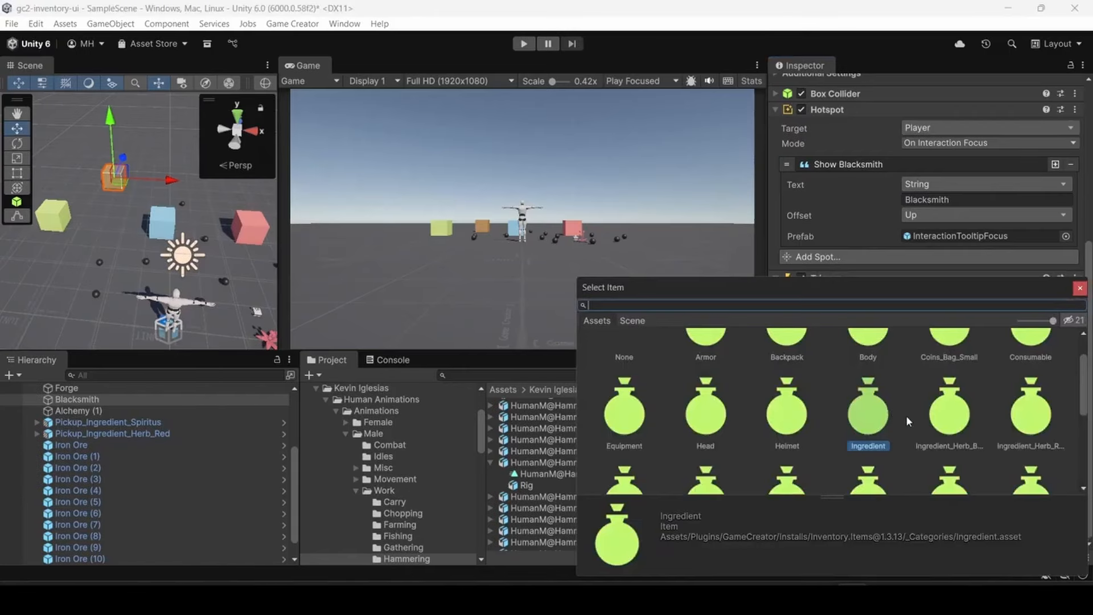
text(eq)
double_click(700, 386)
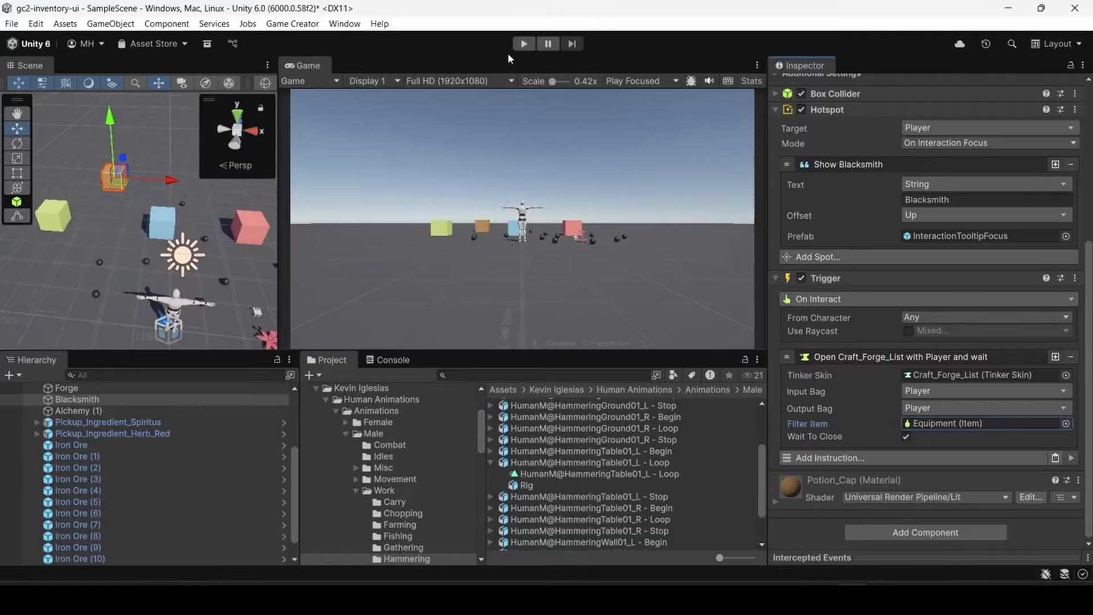
- Run the scene and walk the player around the stations to collect Iron Ore pickups
click(523, 44)
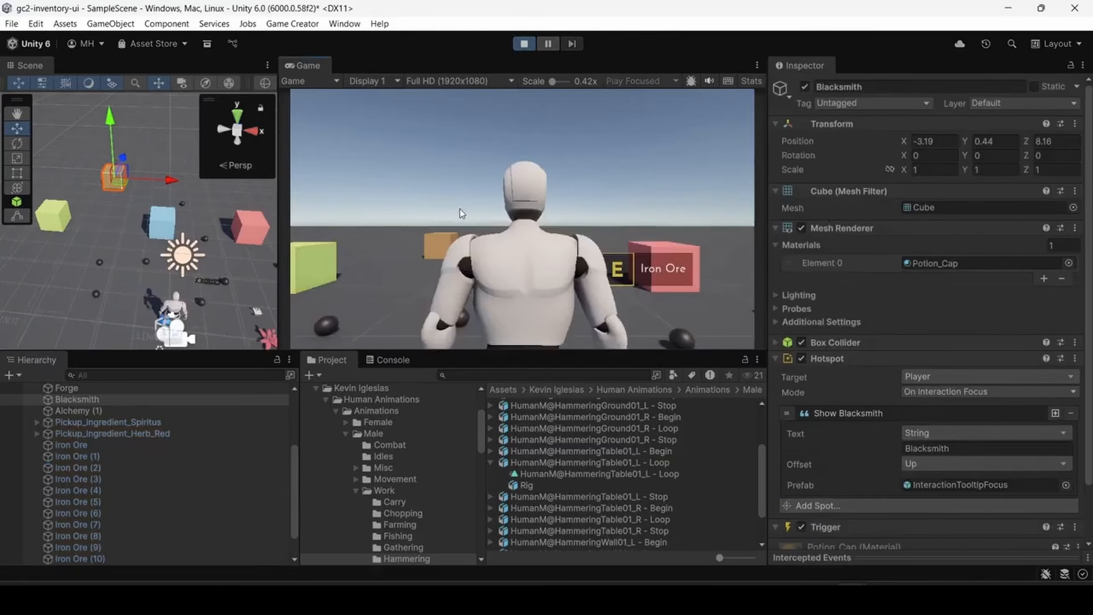
key(w)
key(e)
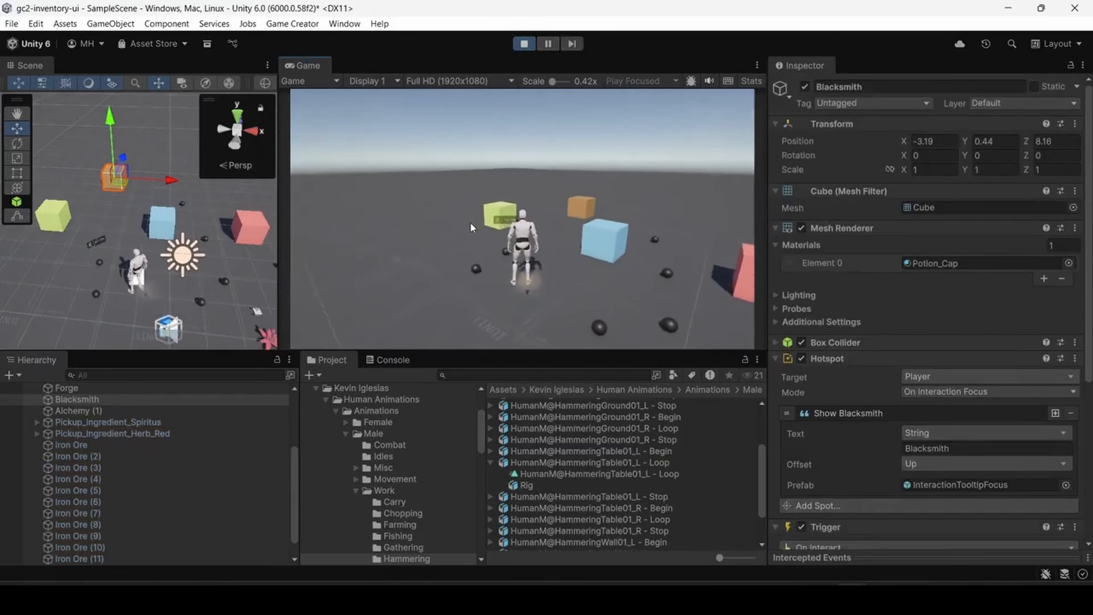
key(a)
key(e)
key(e)
key(w)
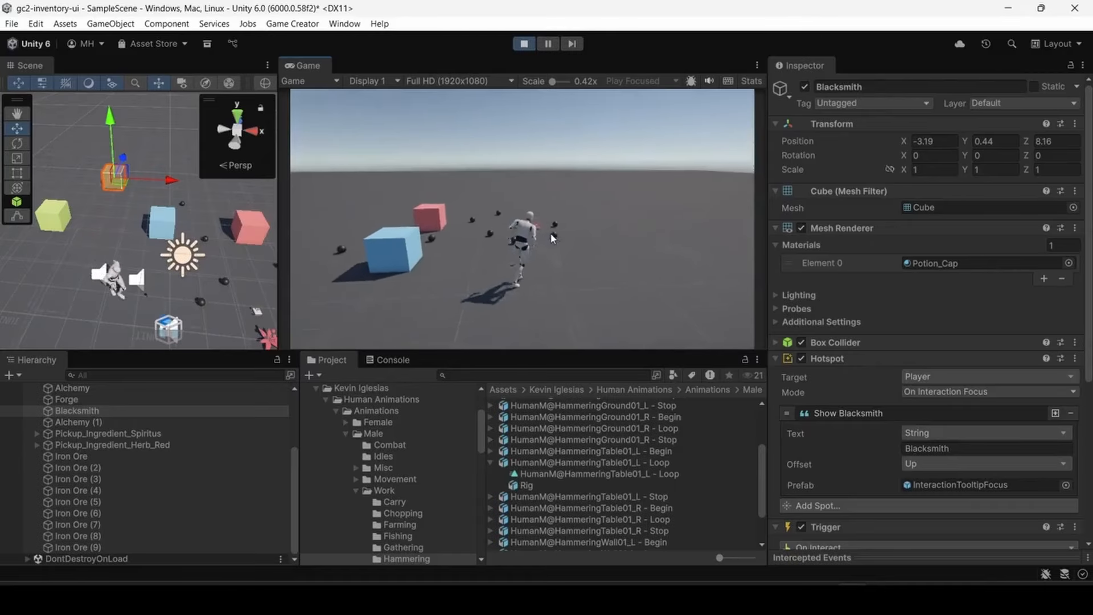
key(e)
key(e)
key(e)
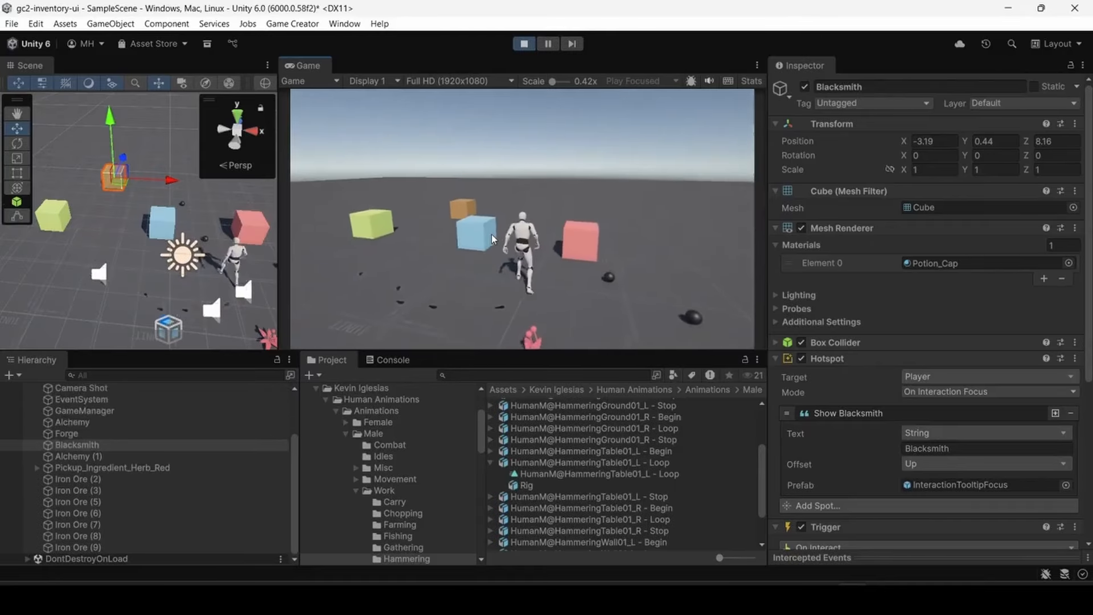
- Open the Blacksmith station's crafting list, examine the Metal Armor requirements and close the list
key(e)
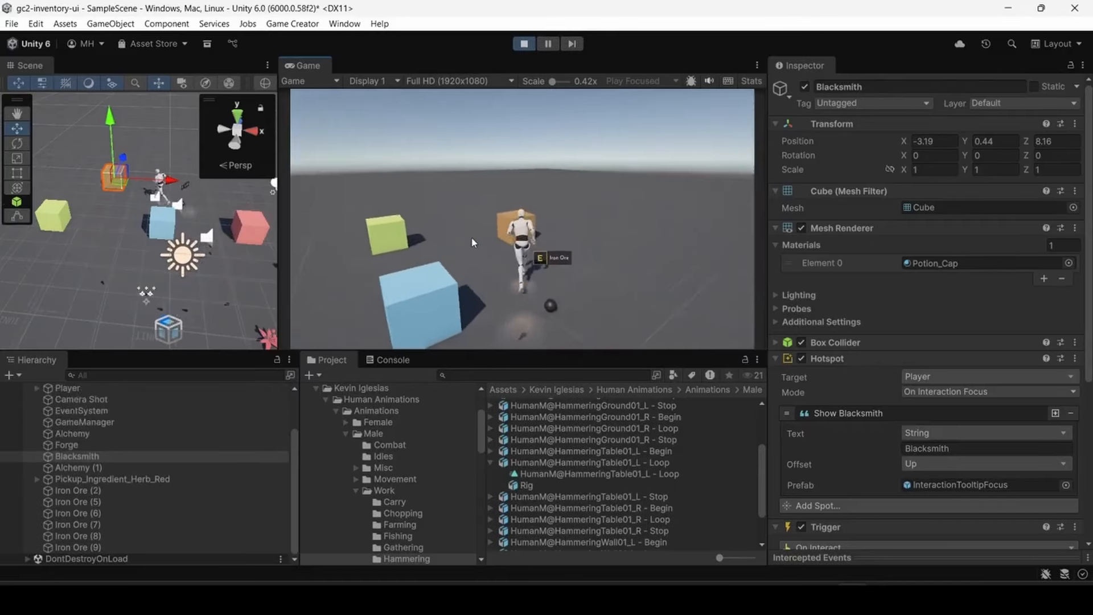
key(e)
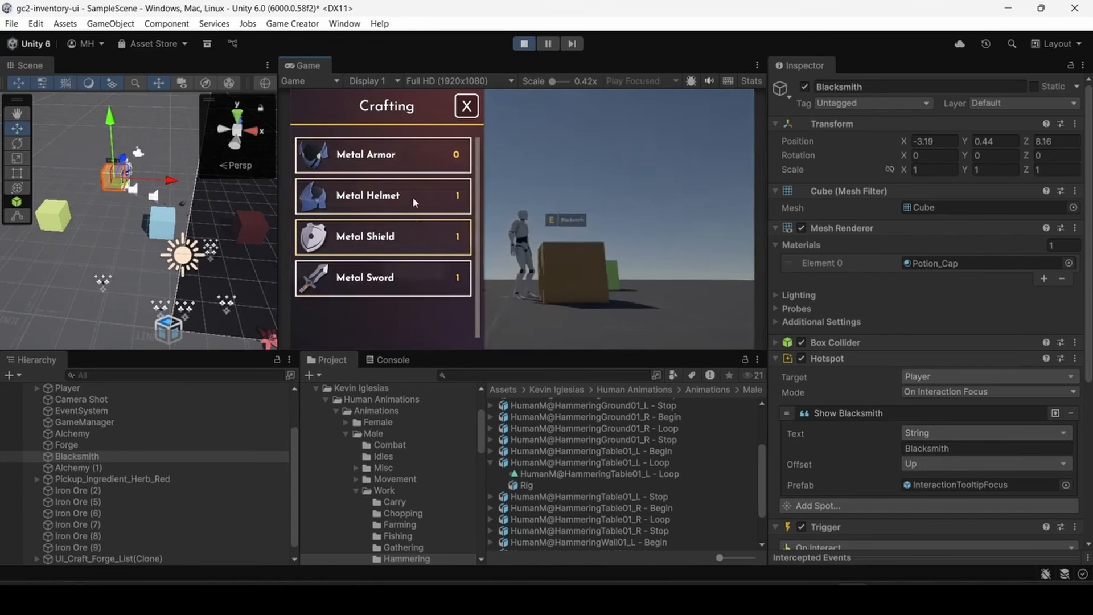
click(386, 162)
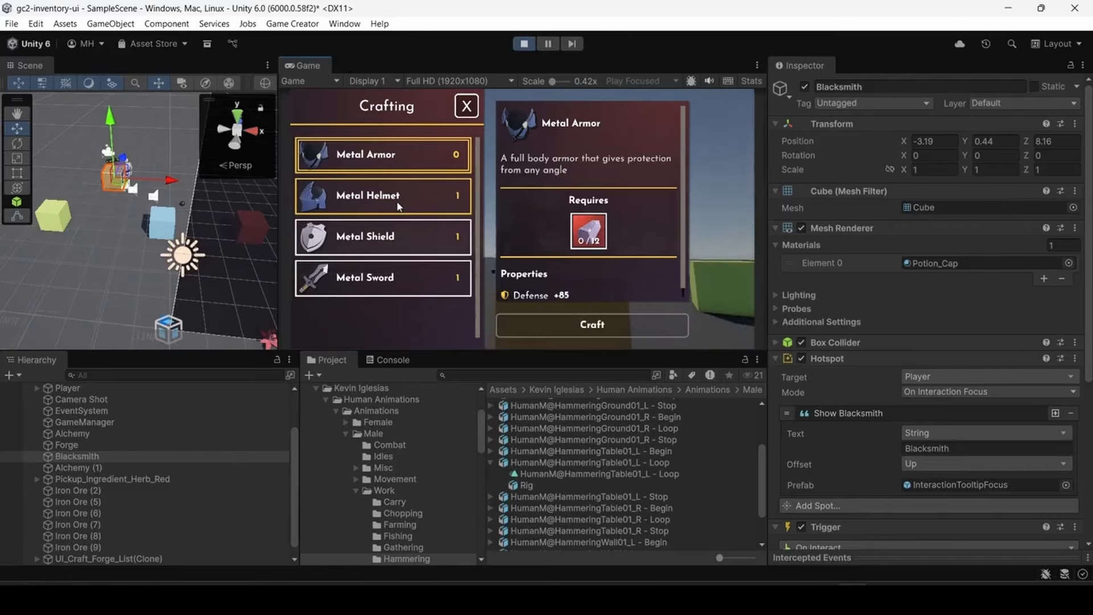
click(466, 106)
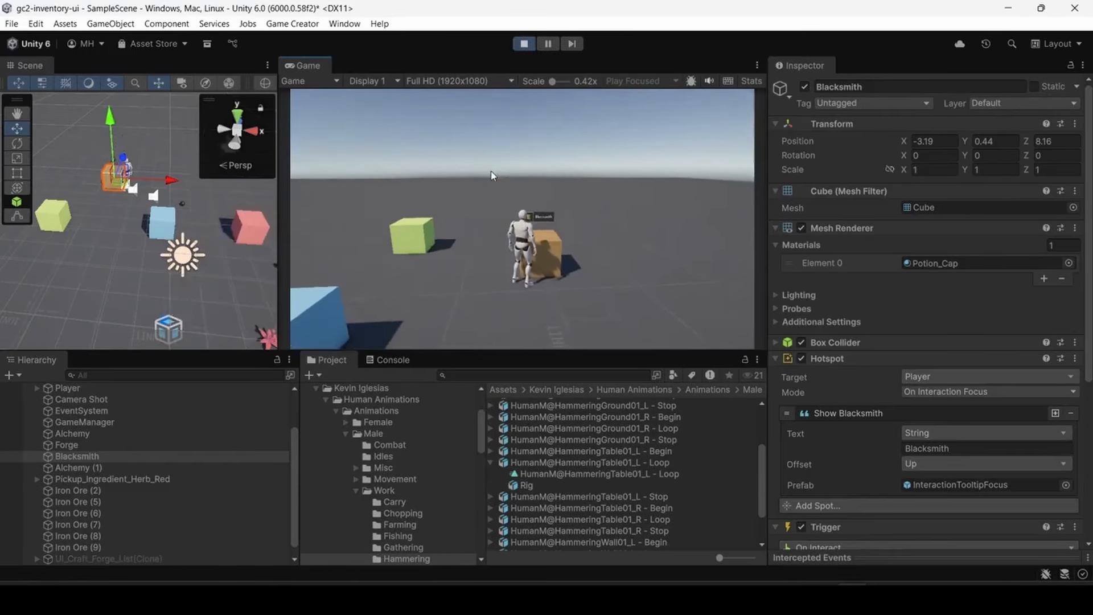
- Collect the remaining Iron Ore pickups on the ground around the red and blue stations
key(w)
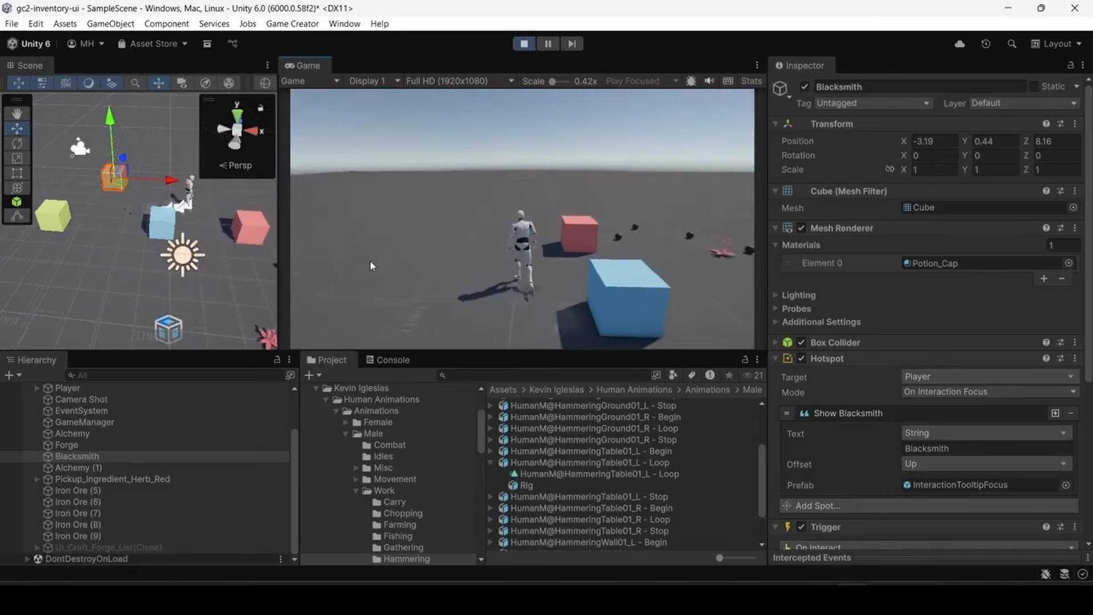
key(w)
key(d)
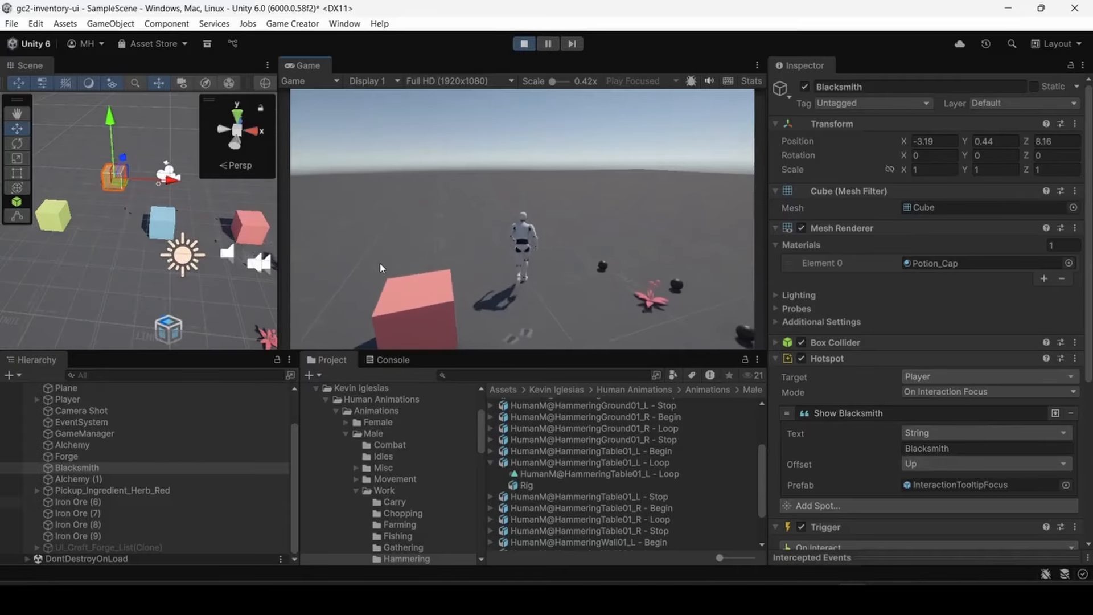
key(w)
key(e)
key(e)
key(e)
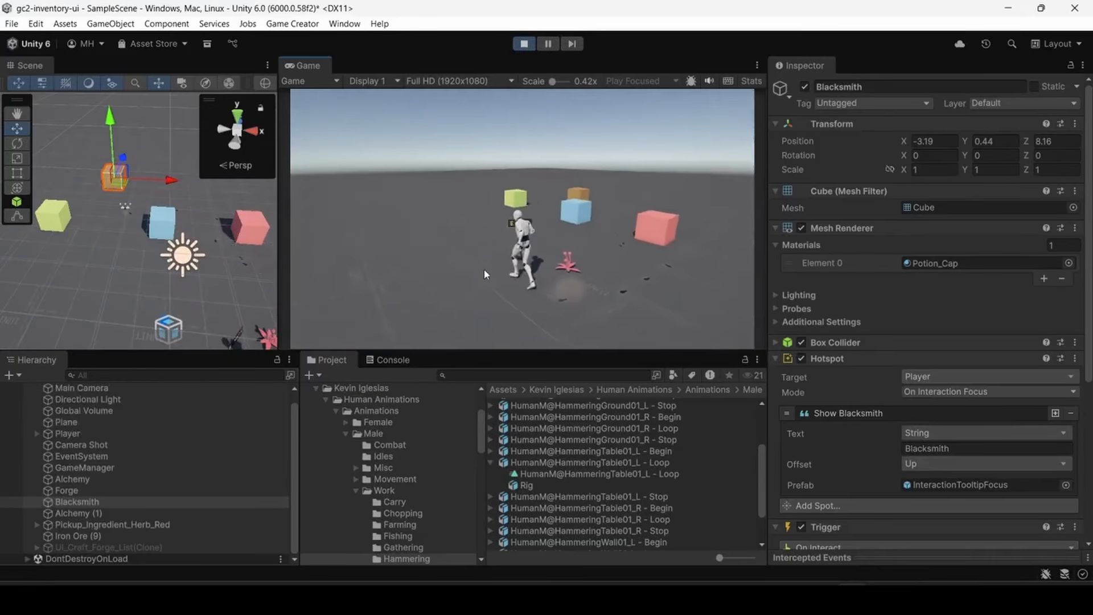
key(e)
key(w)
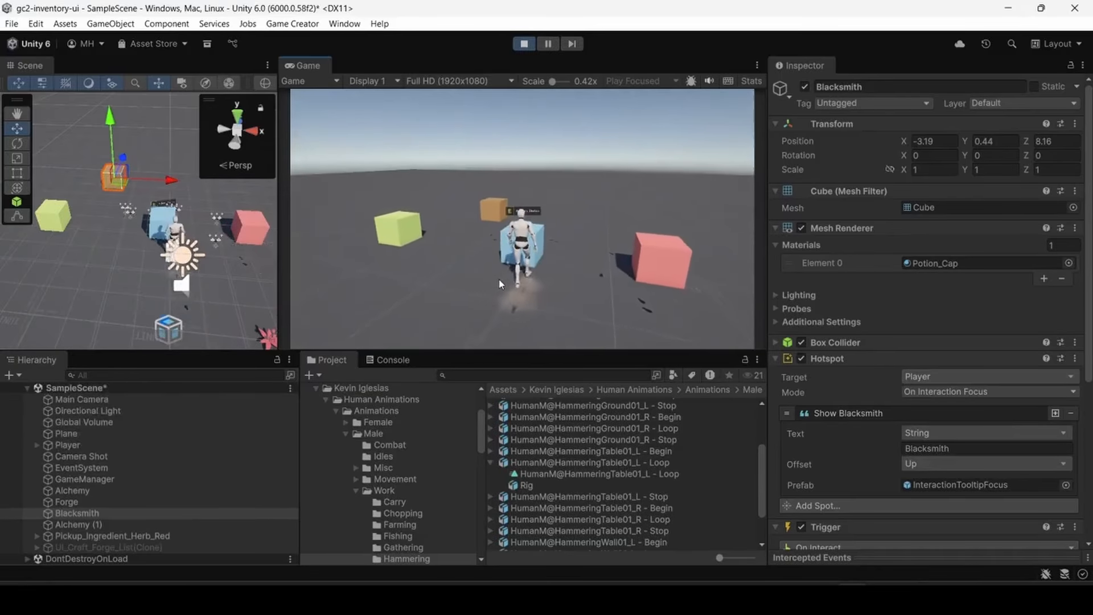
- Walk the player to the green Forge station, open its crafting list and start crafting a Metal Ingot
key(a)
key(w)
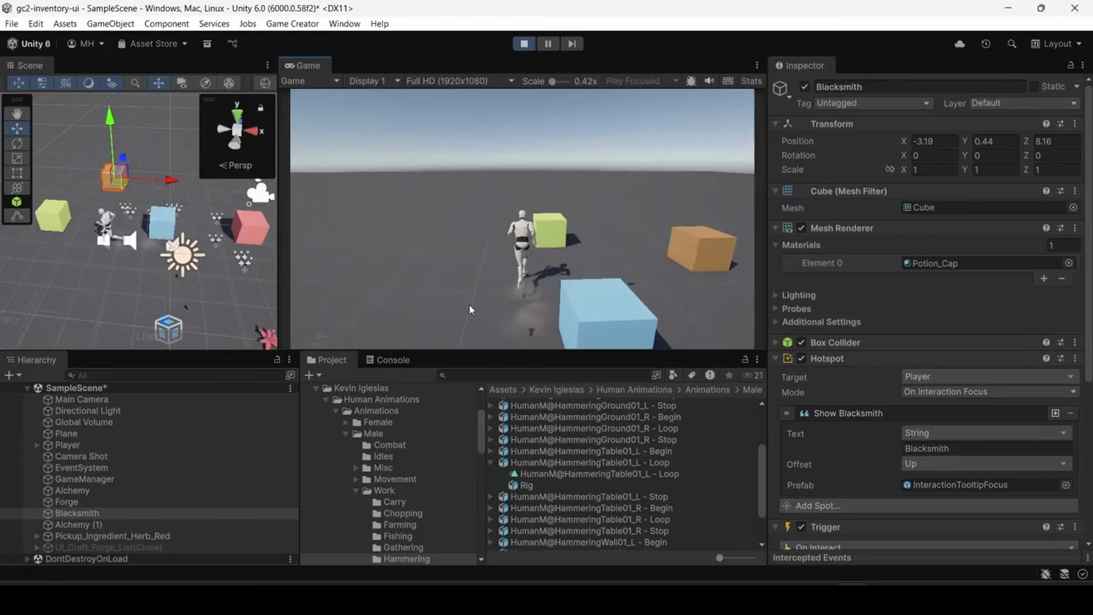
key(e)
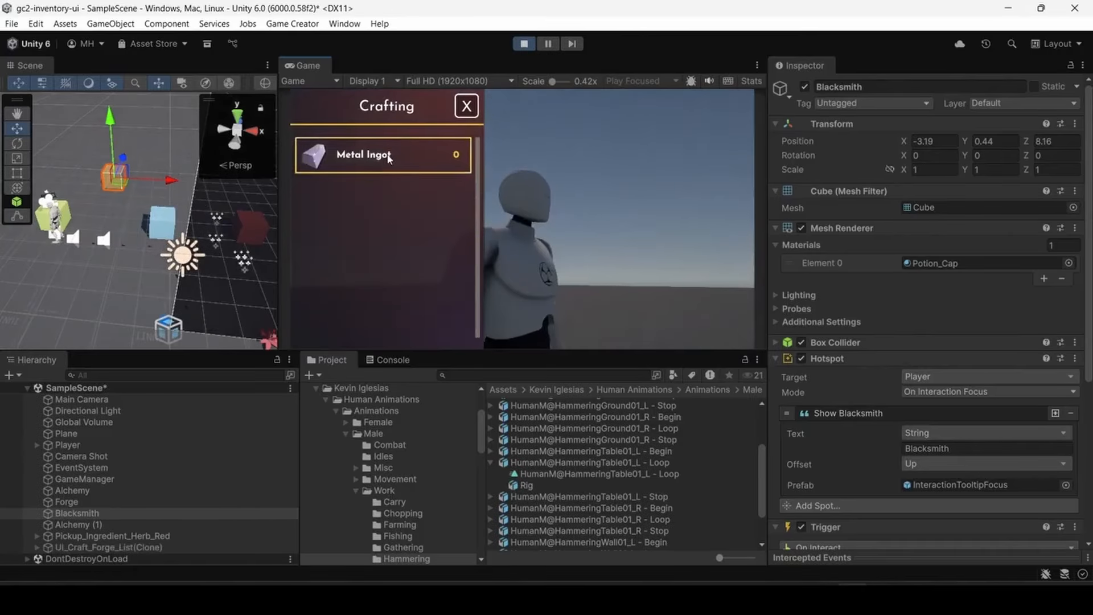
click(389, 158)
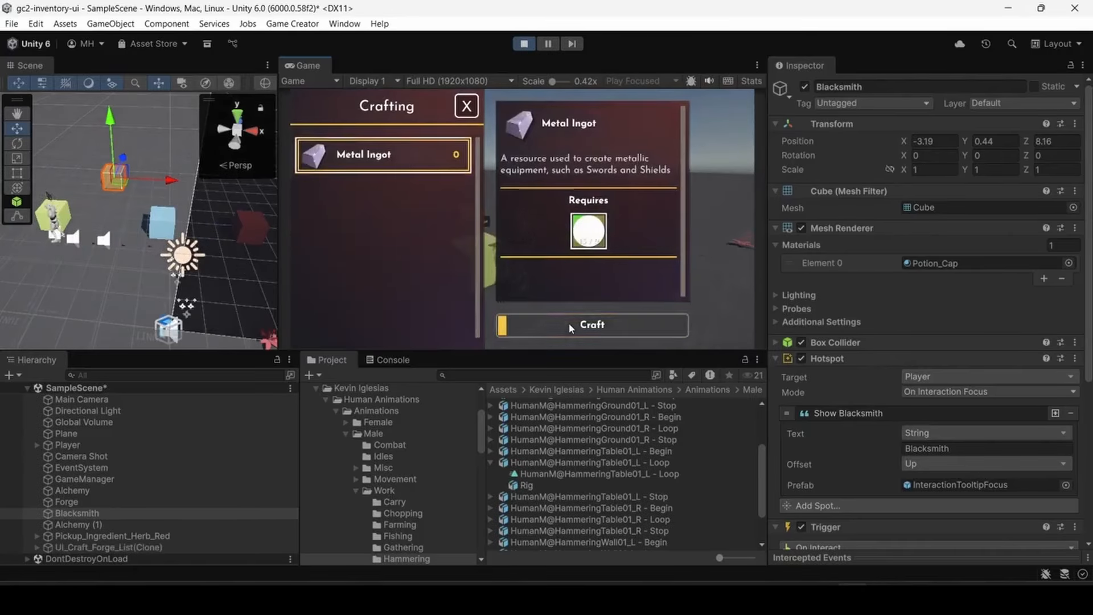
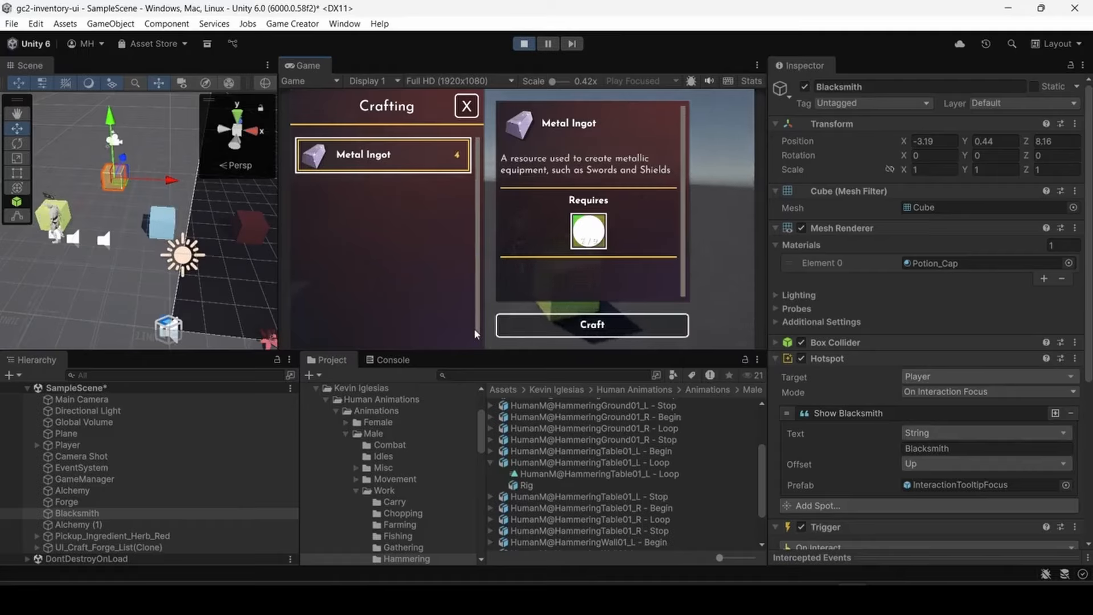
- Craft the remaining Metal Ingots at the Forge, close the list and check the Metal Ingot entry in the inventory
click(514, 332)
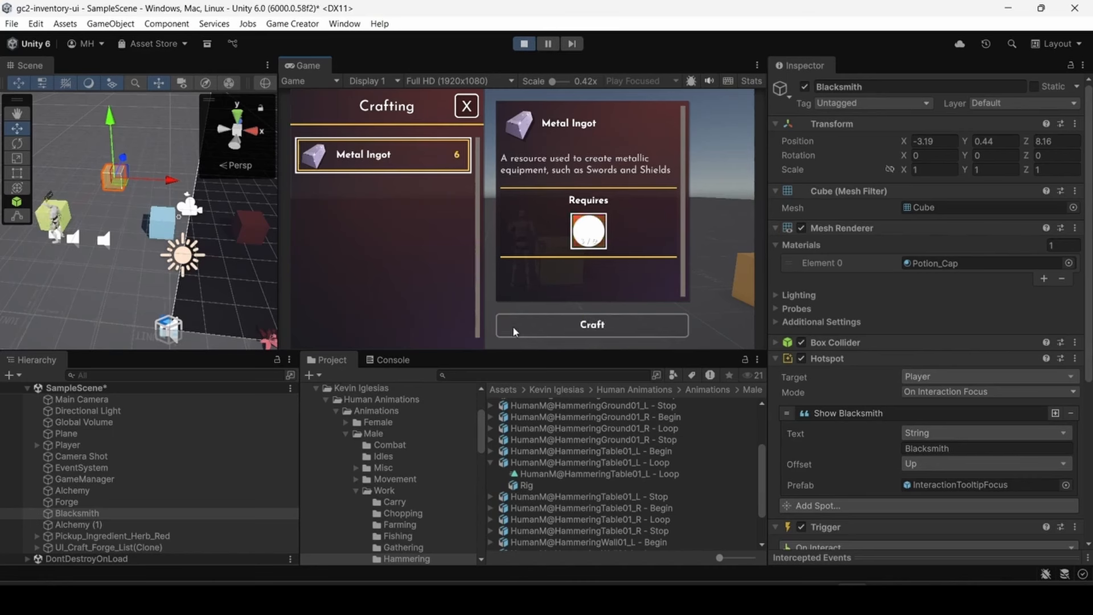
click(468, 107)
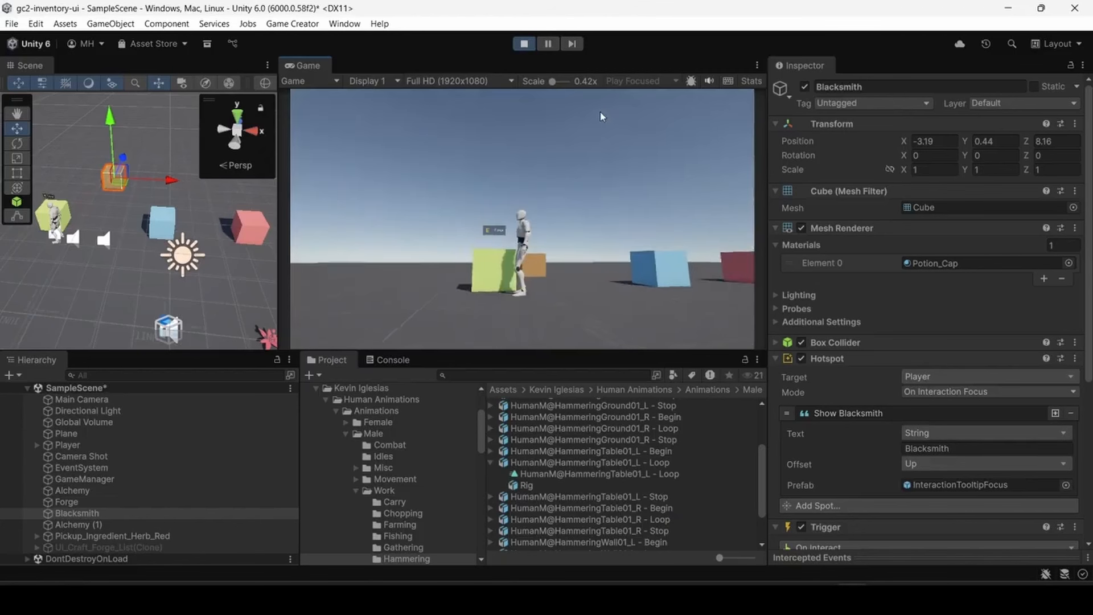
key(i)
click(391, 229)
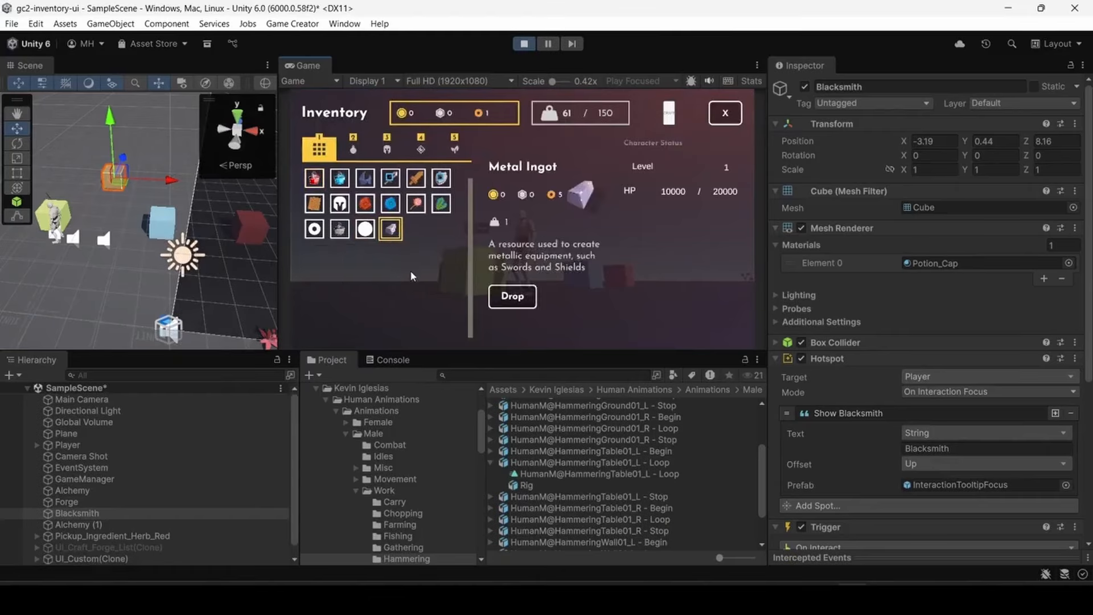
click(724, 115)
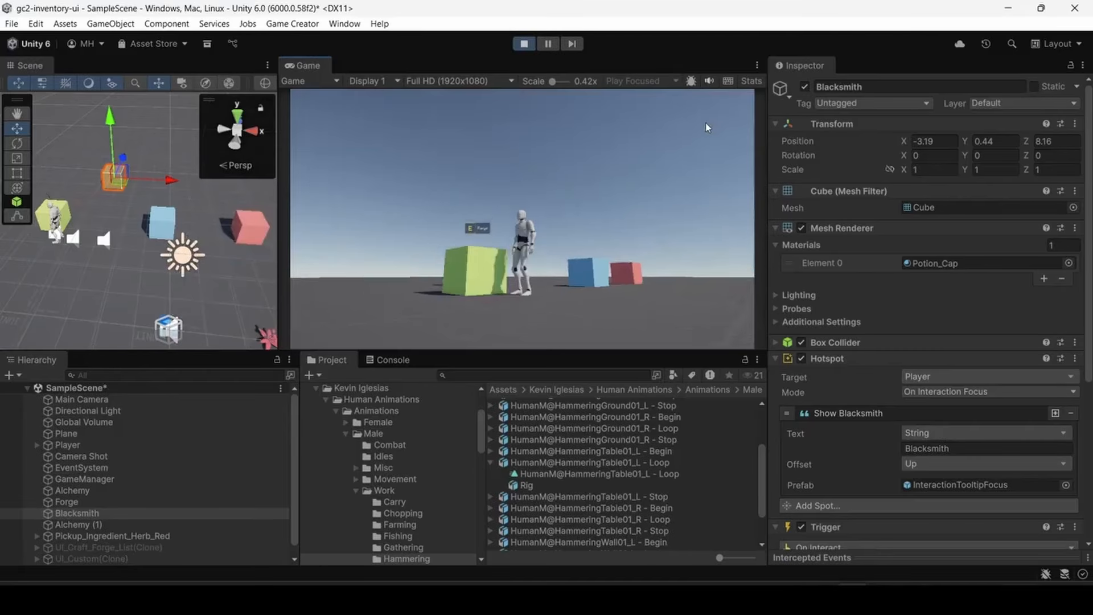
- Walk the player to the orange Blacksmith station, check the Metal Armor's ingot requirement and close the crafting list
key(w)
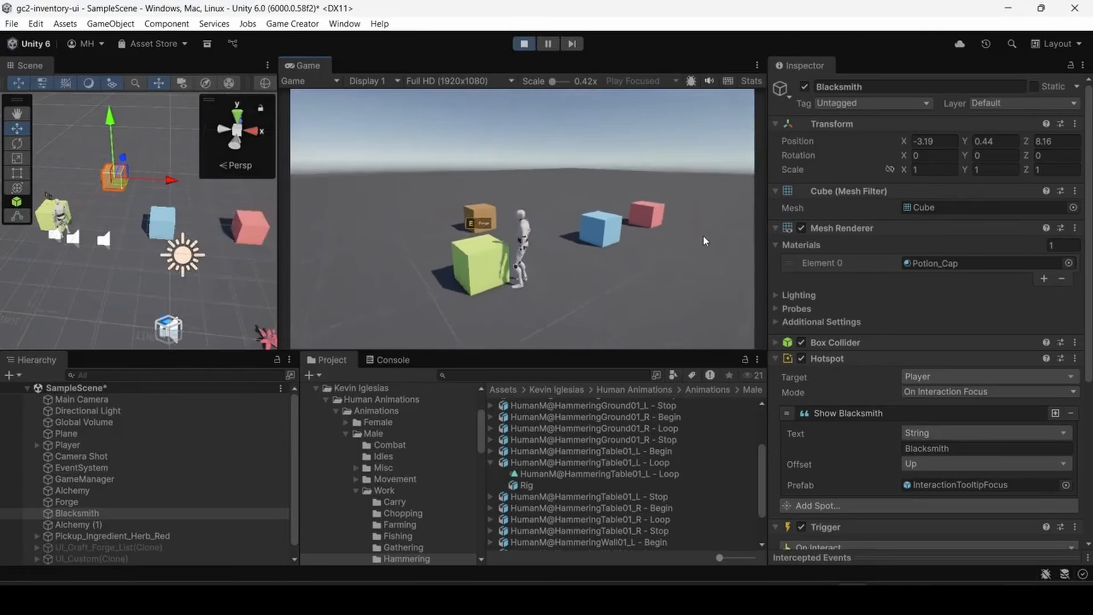
key(e)
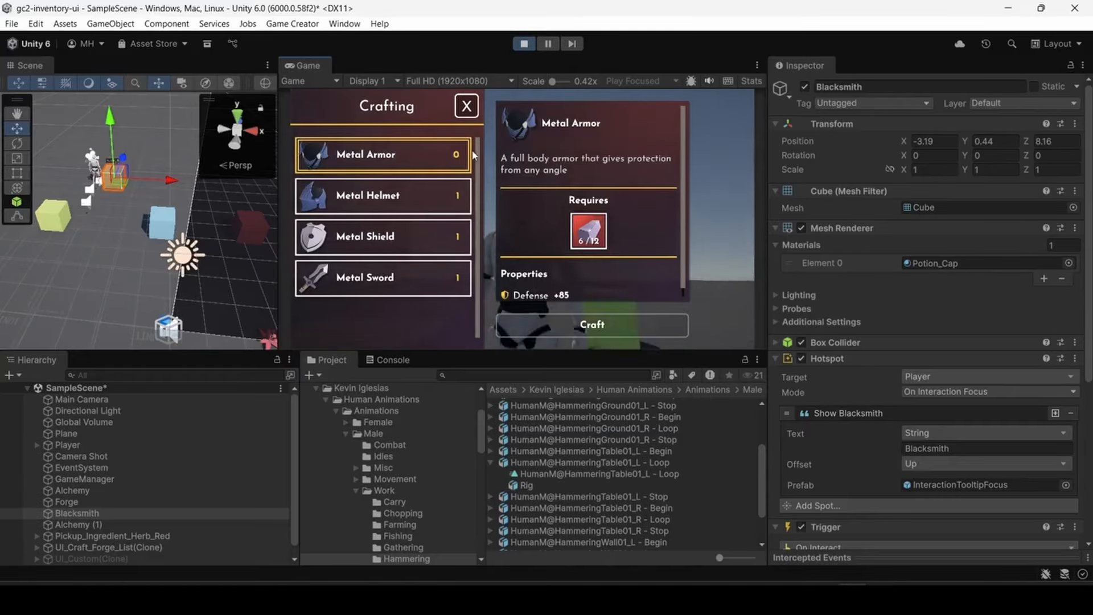
click(466, 106)
- Walk the player to the red dismantling station and dismantle the Metal Helmet
key(w)
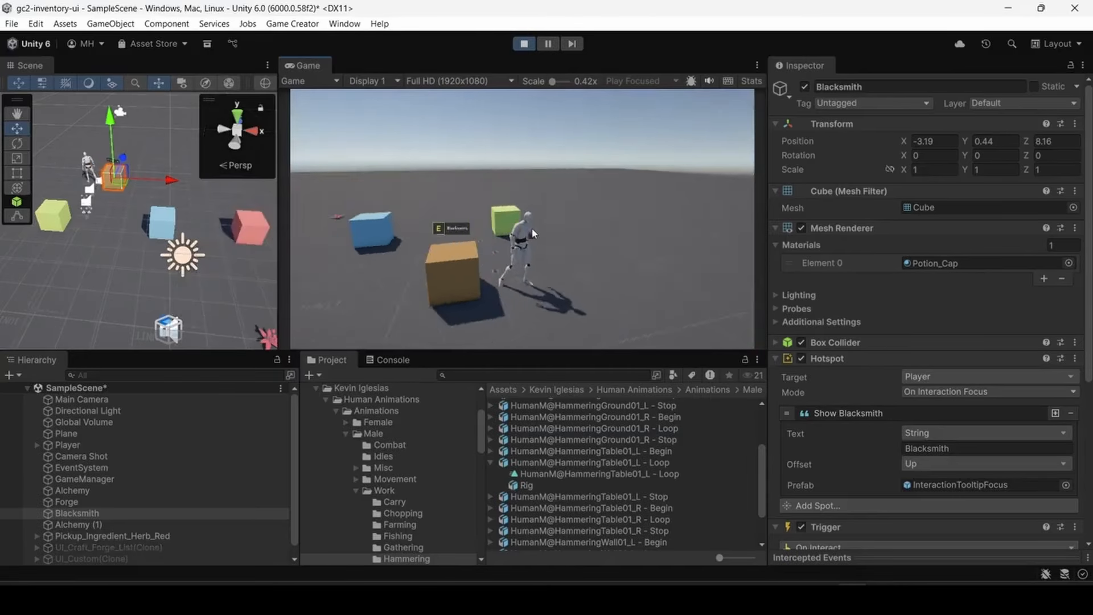
key(w)
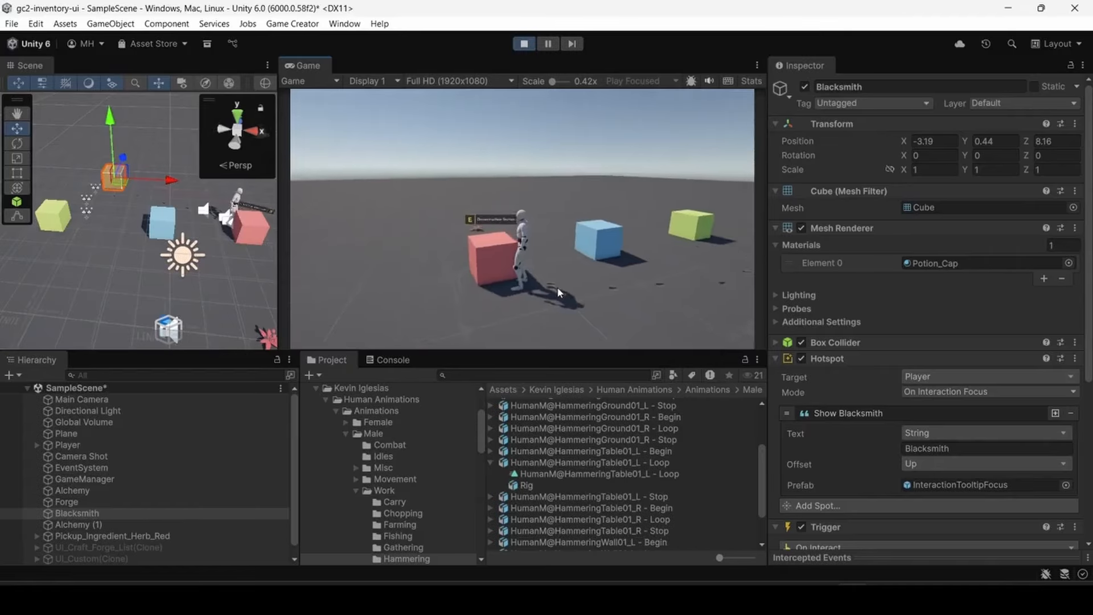
key(e)
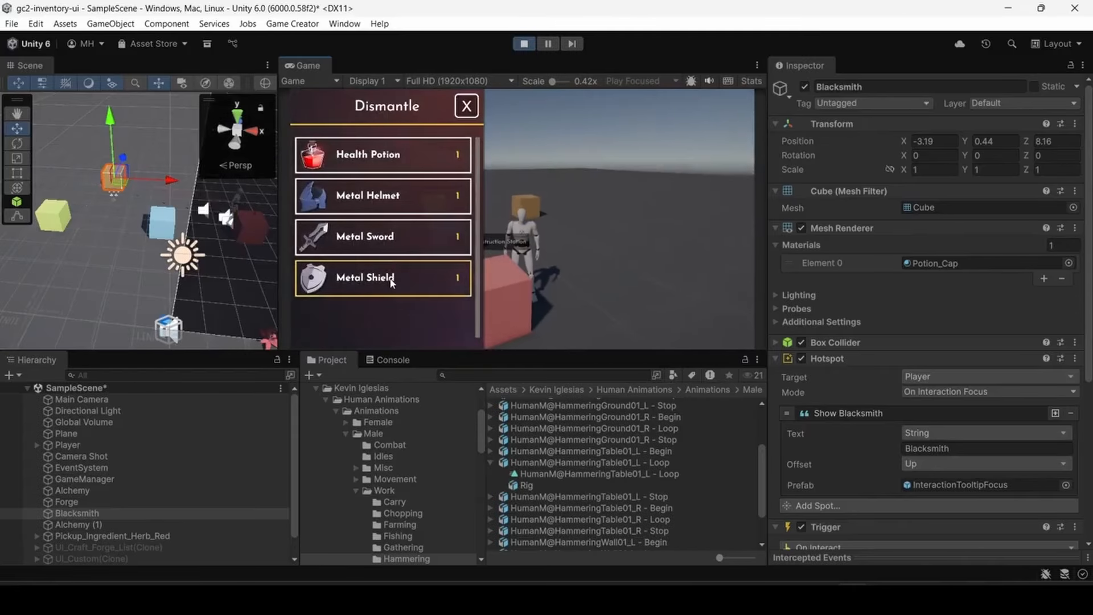
click(447, 197)
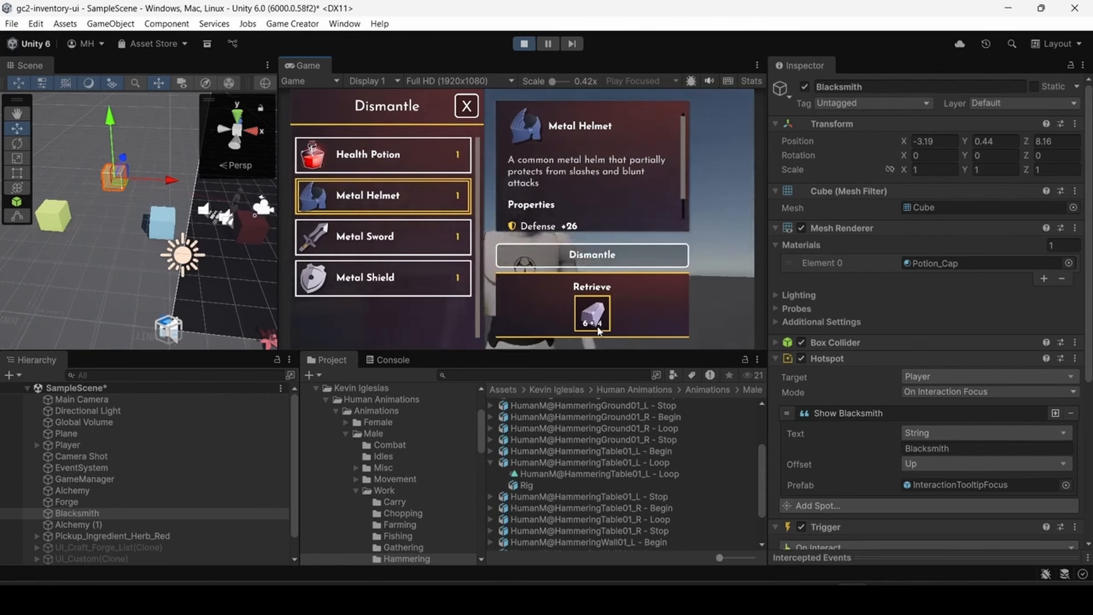
click(594, 258)
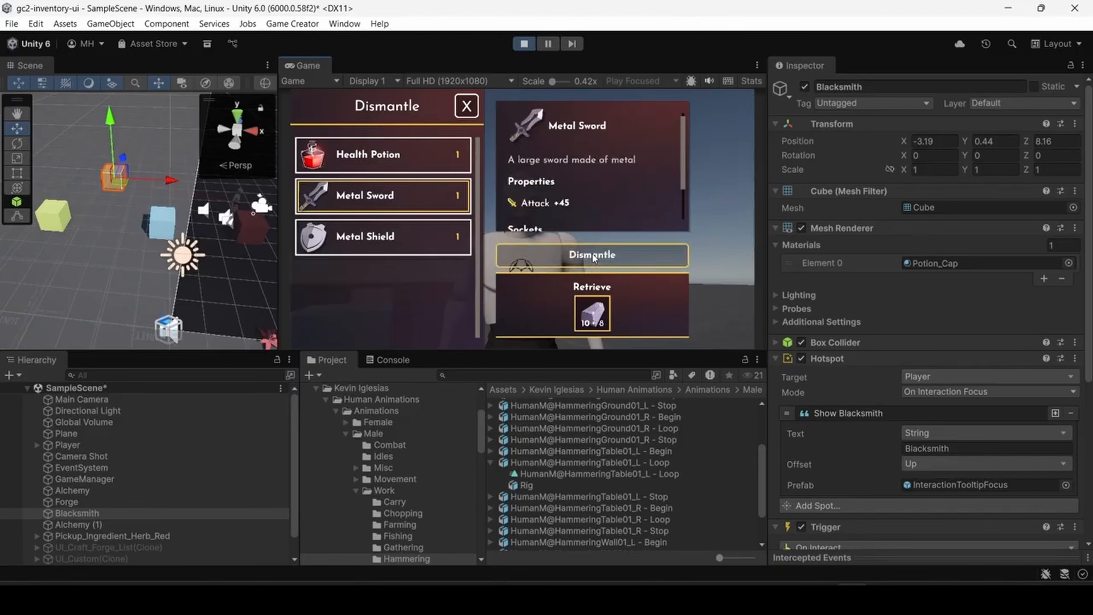
- Dismantle the Metal Shield and close the Dismantle list
click(416, 246)
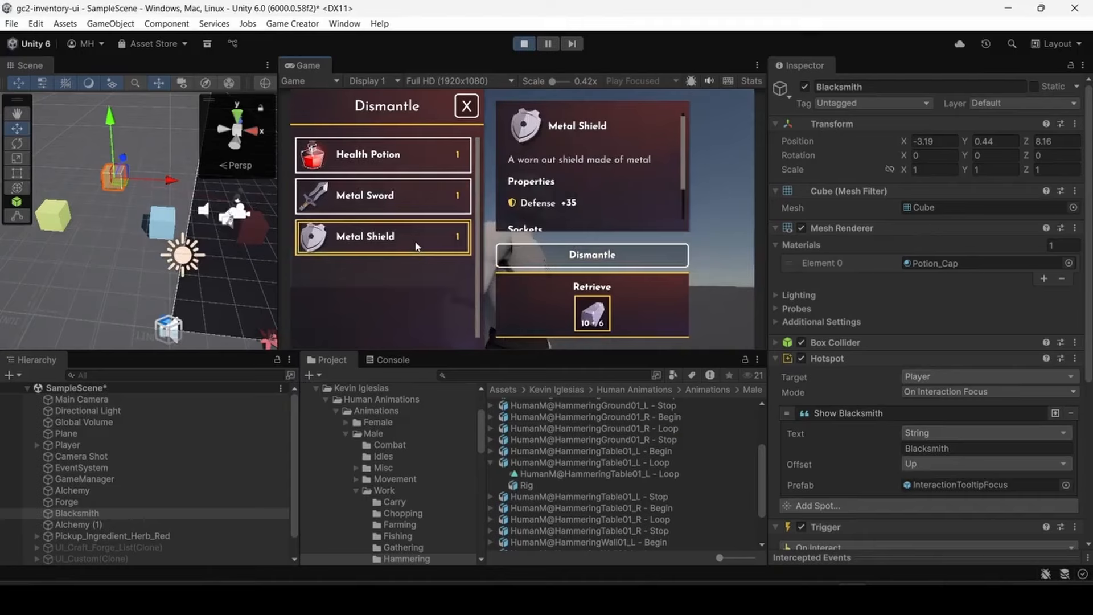
click(565, 260)
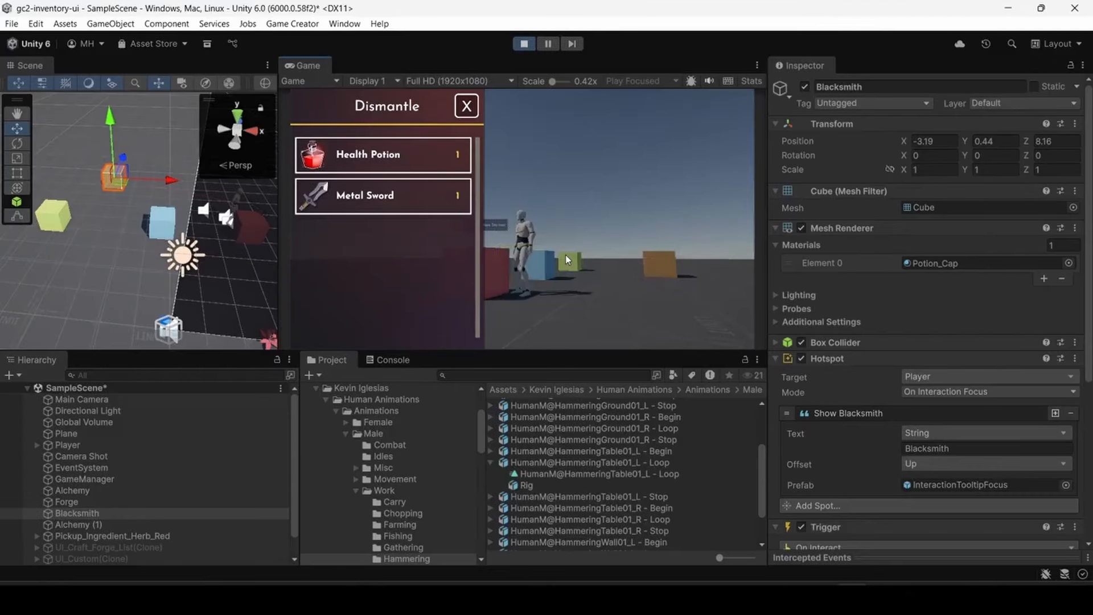
click(468, 106)
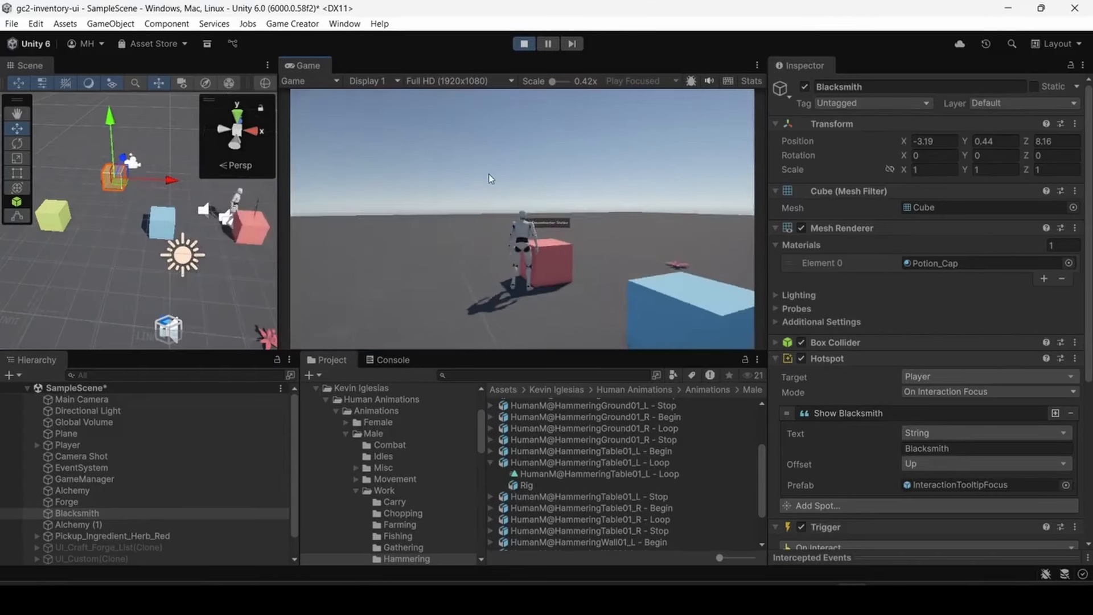
- Walk the player back to the orange Blacksmith station, craft the Metal Armor and close the crafting list
key(w)
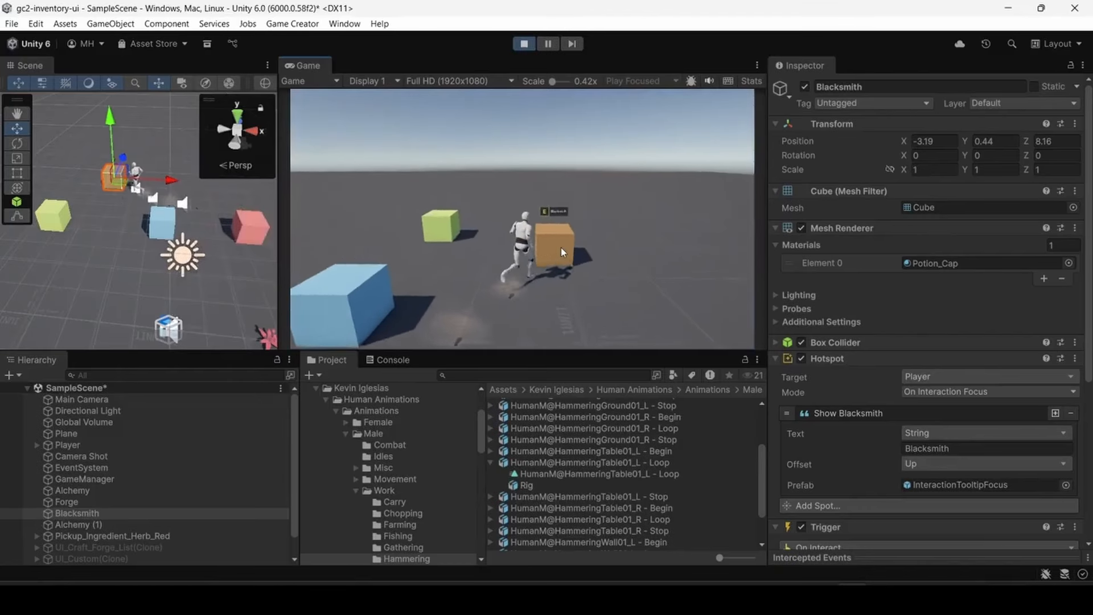
key(e)
click(403, 156)
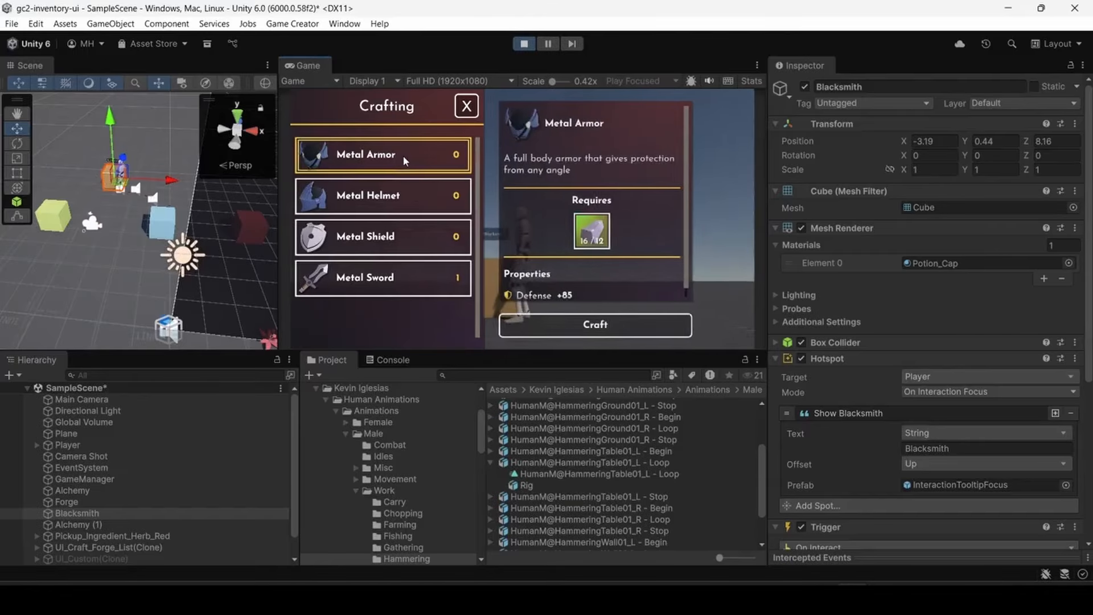
scroll(538, 250, down, 1)
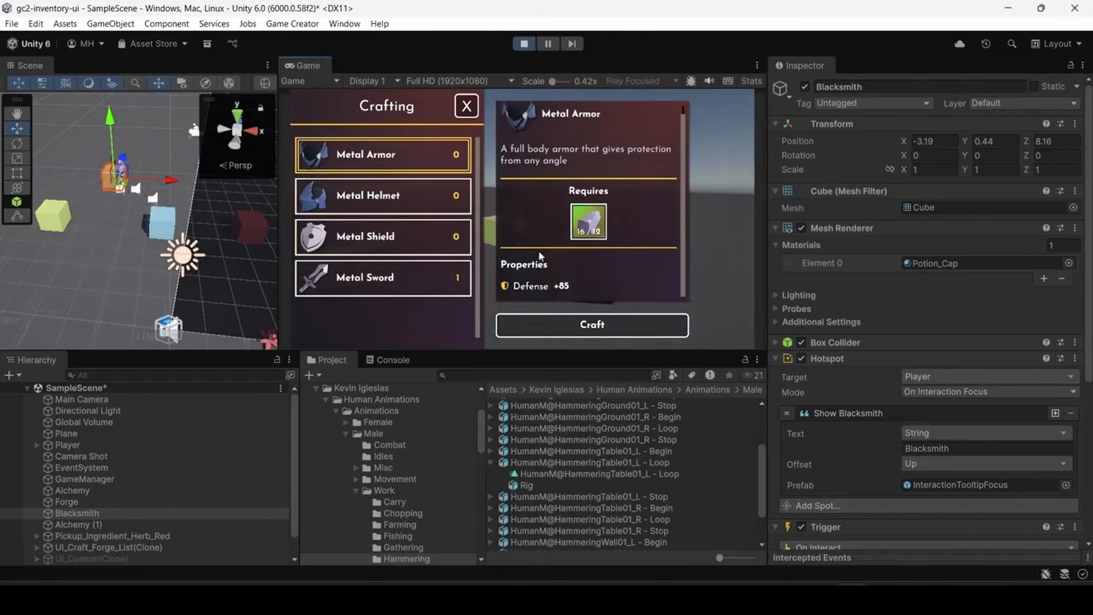
click(556, 319)
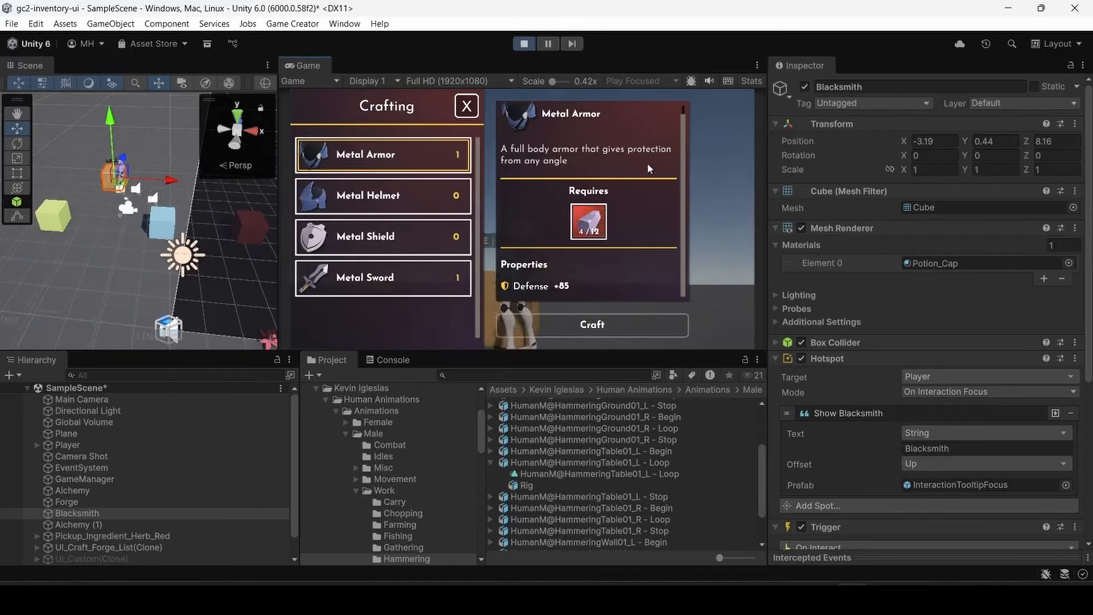
click(466, 107)
- Open the inventory, equip the Metal Armor on the player and close the inventory
key(i)
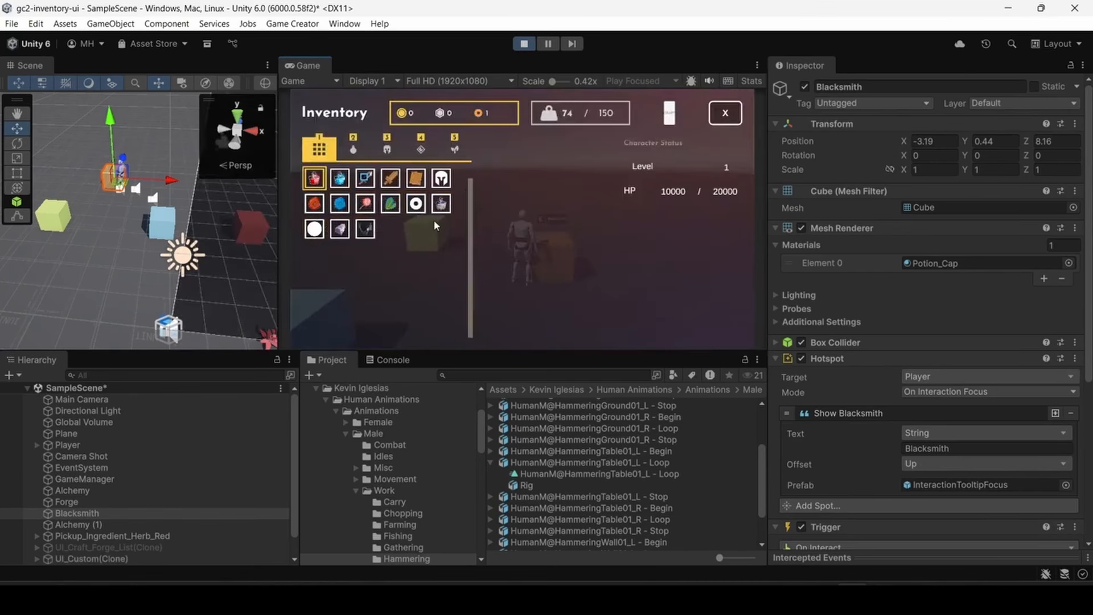
click(366, 229)
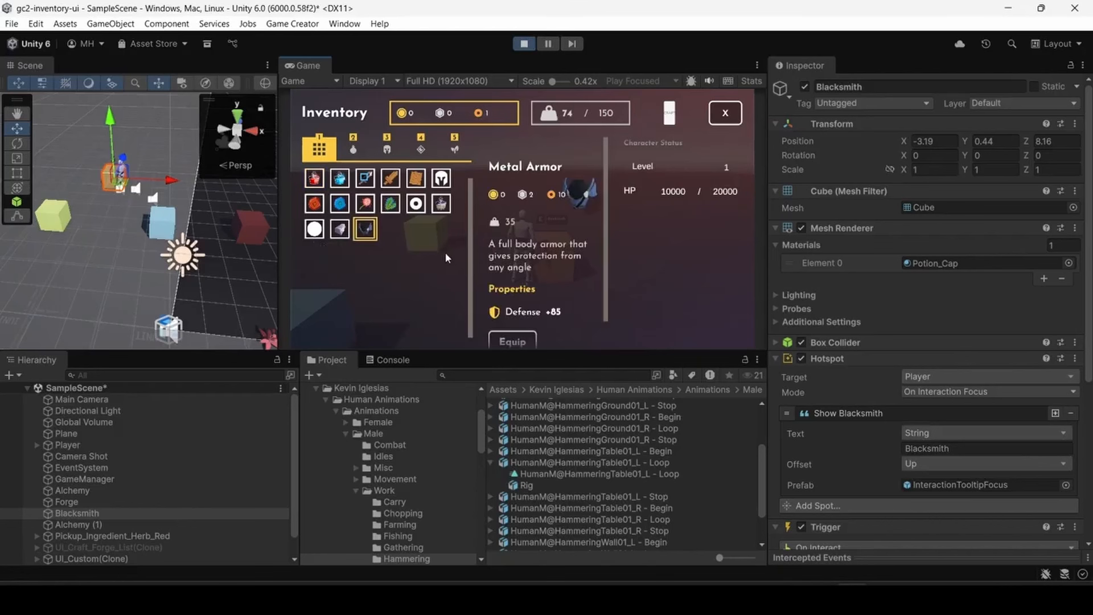
scroll(574, 267, down, 1)
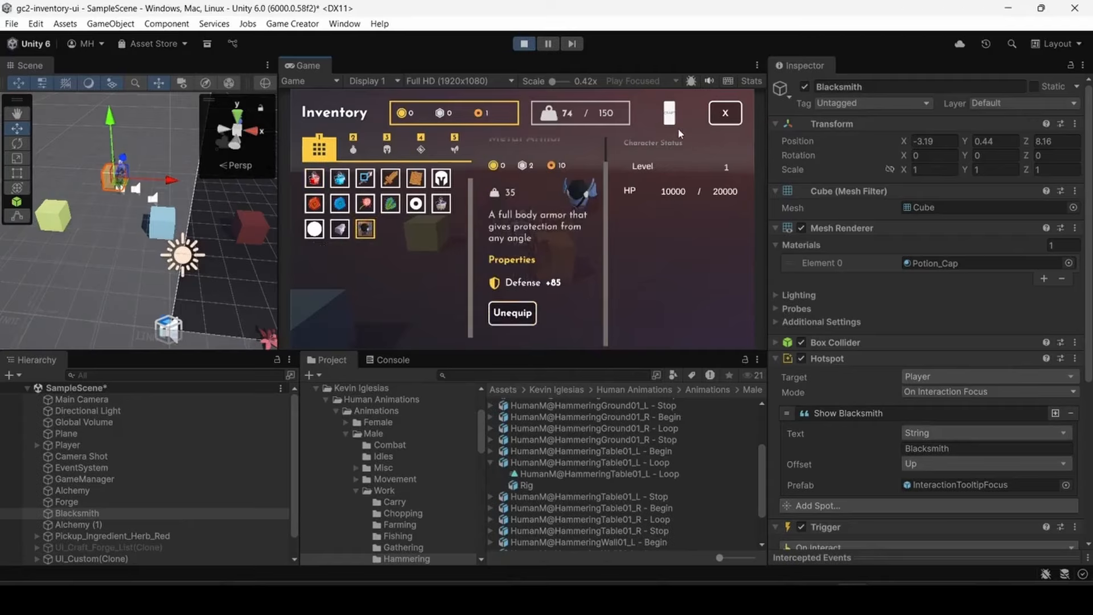
click(715, 115)
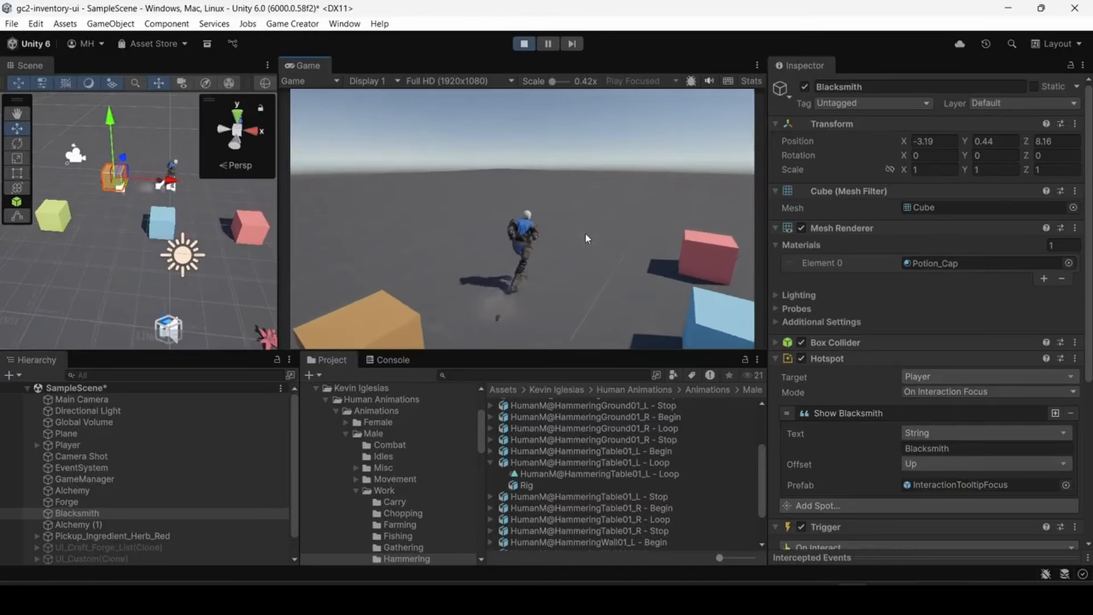
- Run the player around the stations wearing the Metal Armor and stop the running scene
key(w)
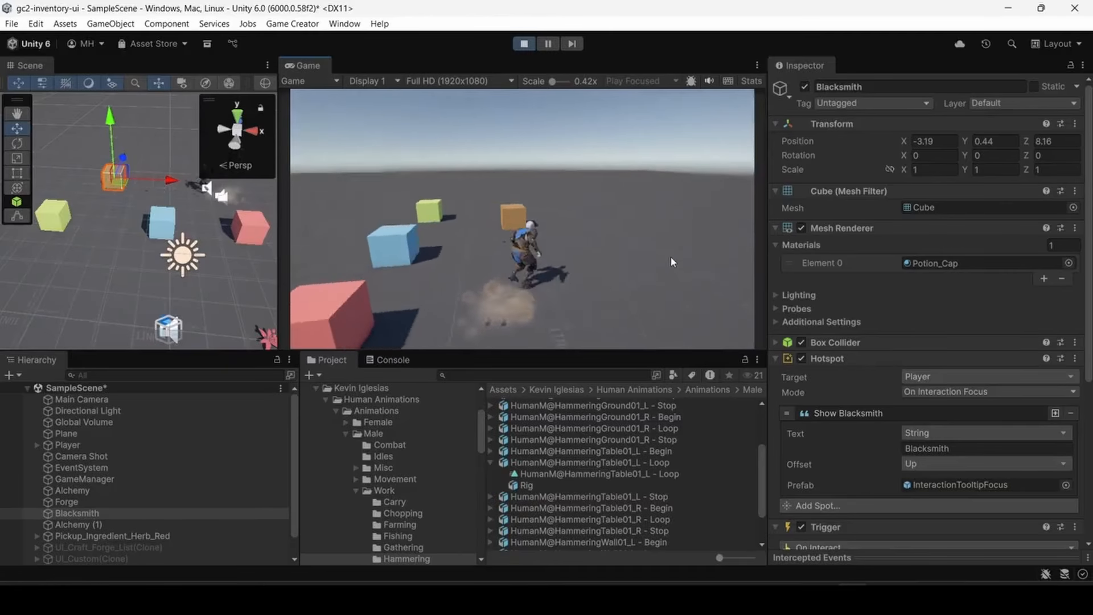
key(w)
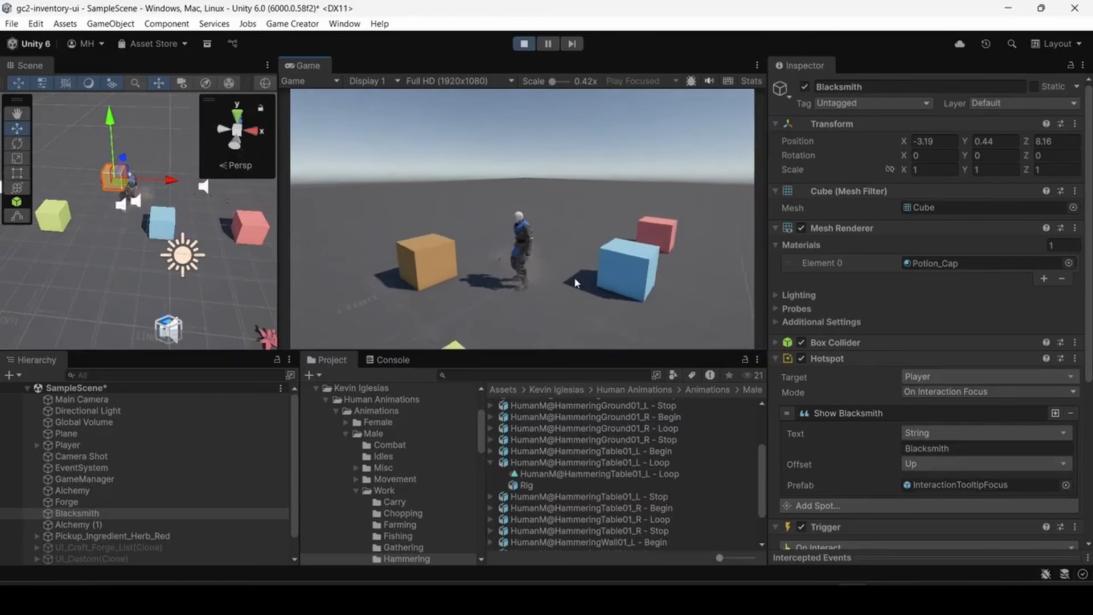
key(w)
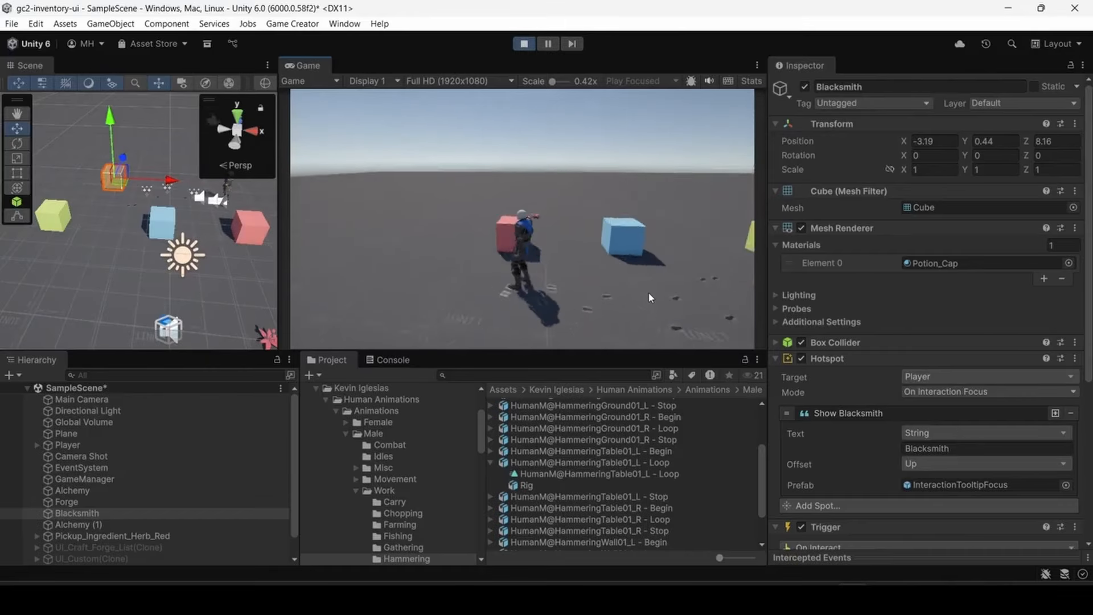
key(w)
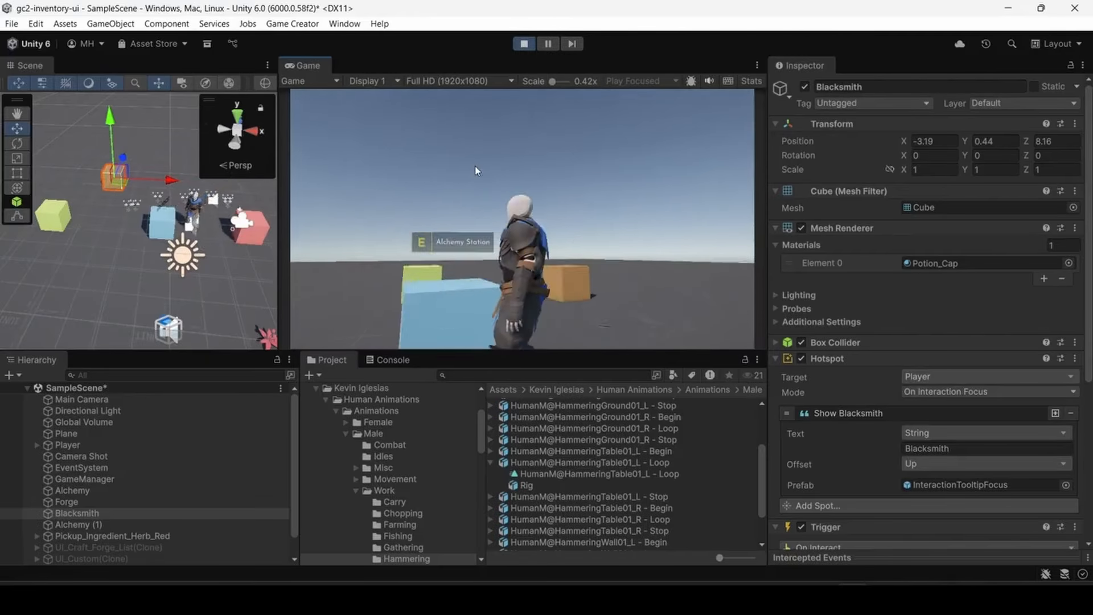
click(529, 45)
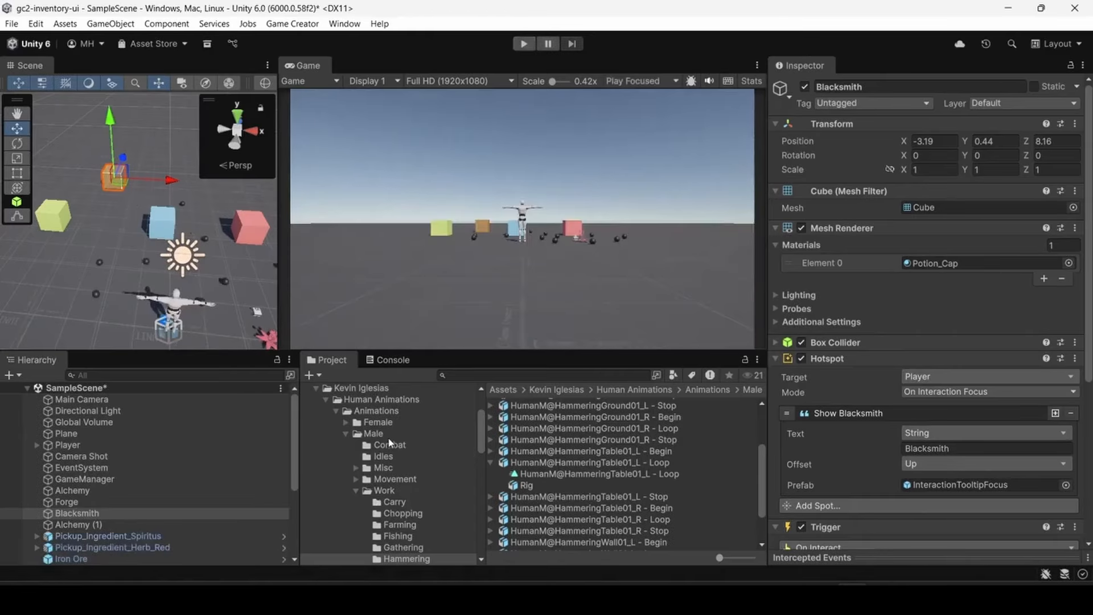
- Open the Potion_Health item from the Inventory.Items folder and examine its On Use instructions and Crafting settings
click(326, 398)
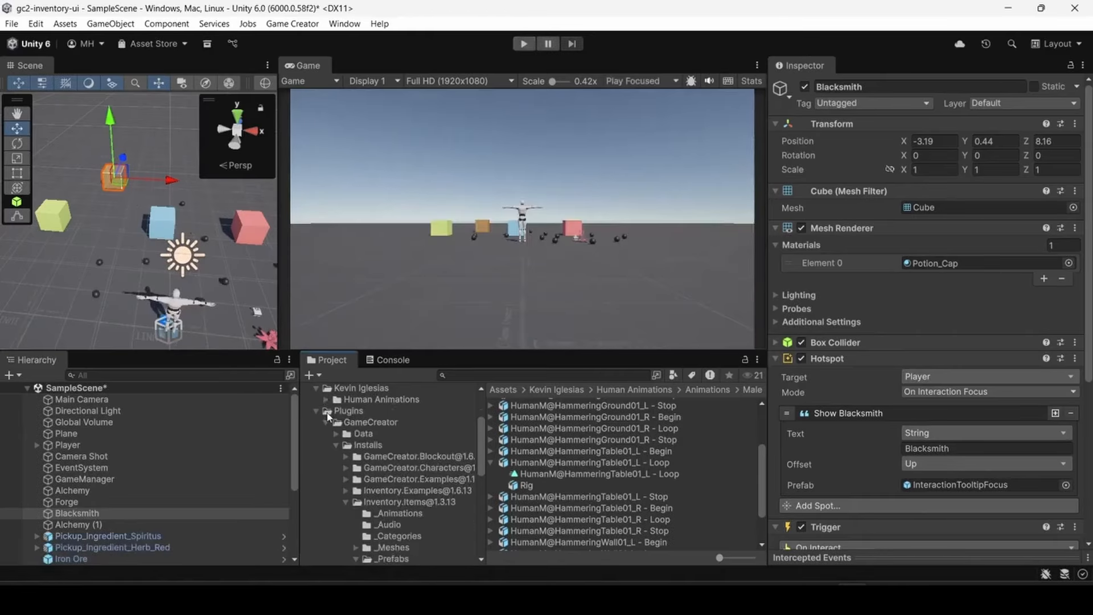
scroll(369, 462, down, 5)
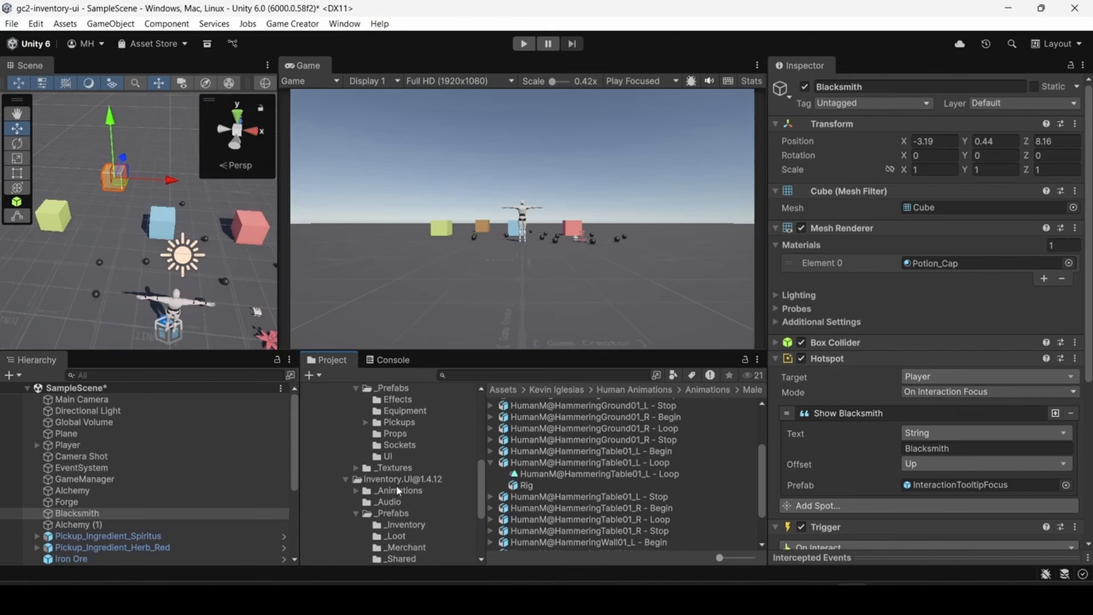
scroll(397, 491, down, 2)
scroll(393, 470, up, 4)
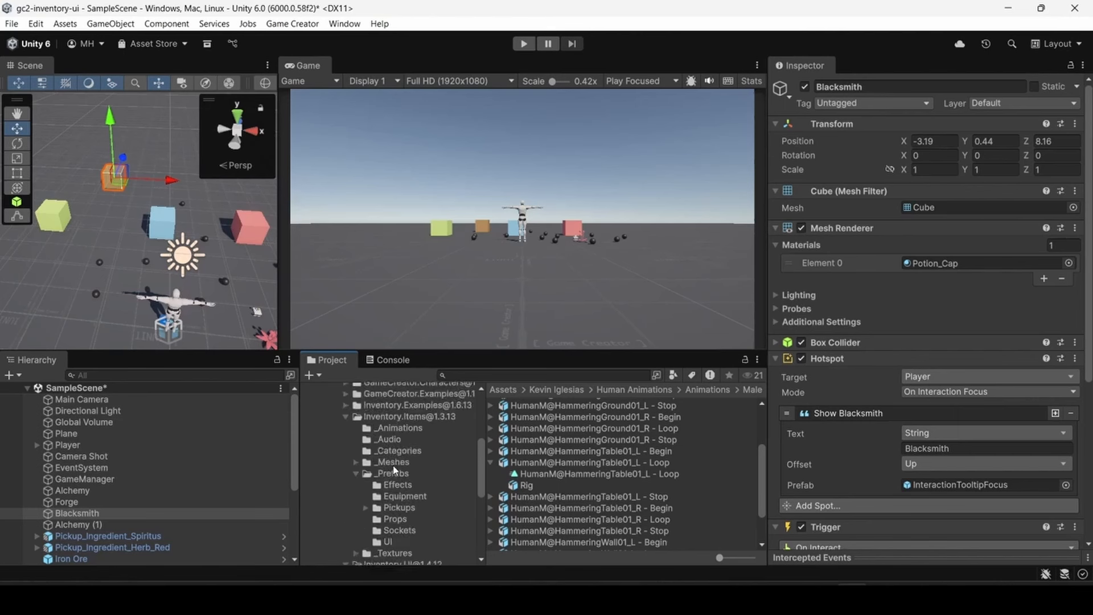
click(388, 417)
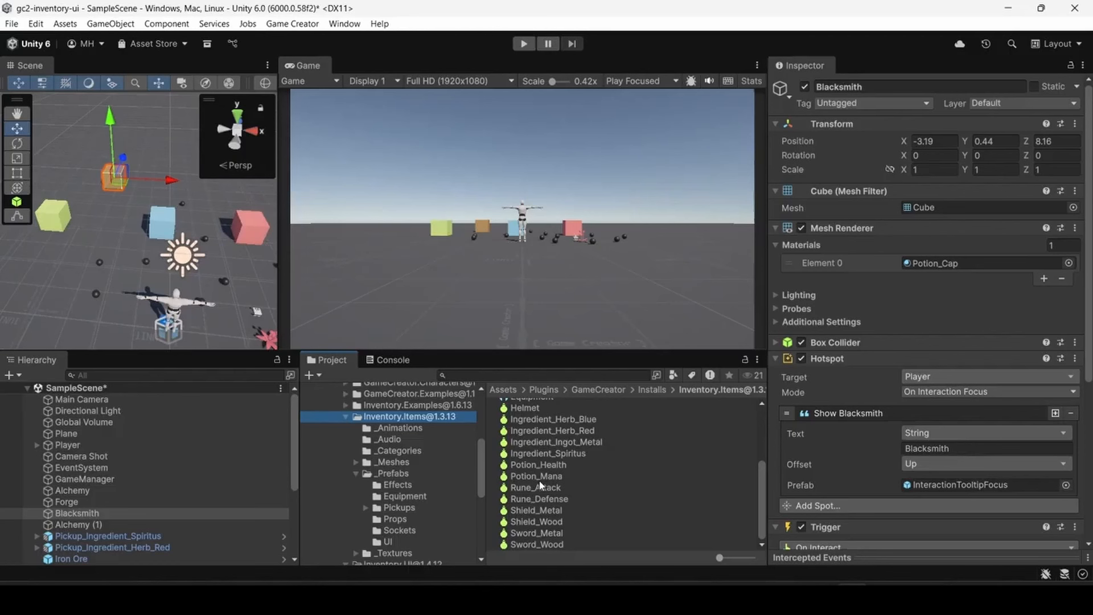
click(535, 465)
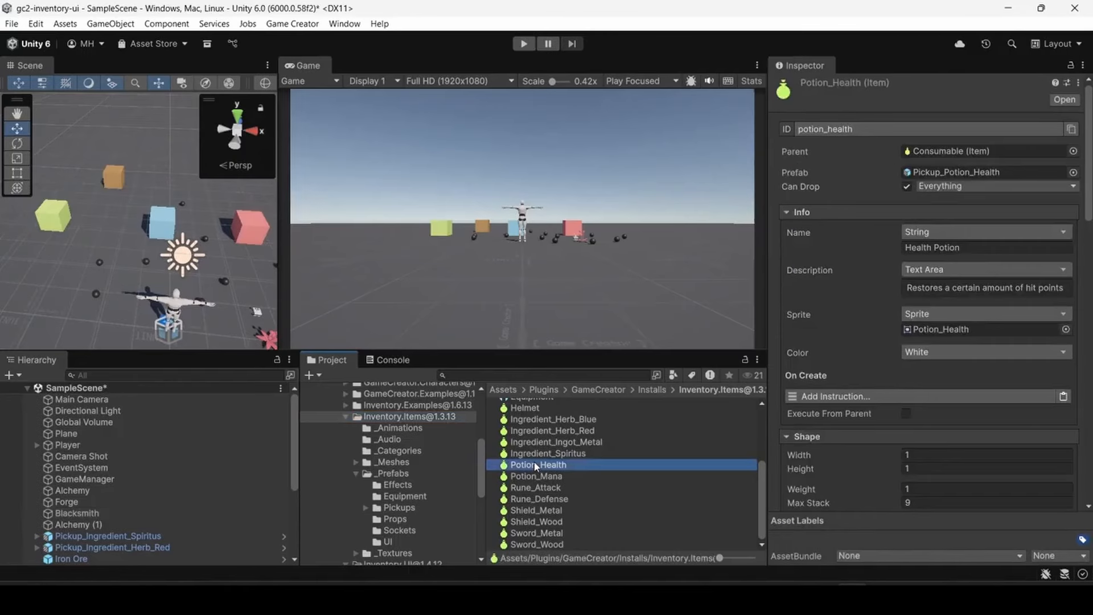
scroll(906, 409, down, 5)
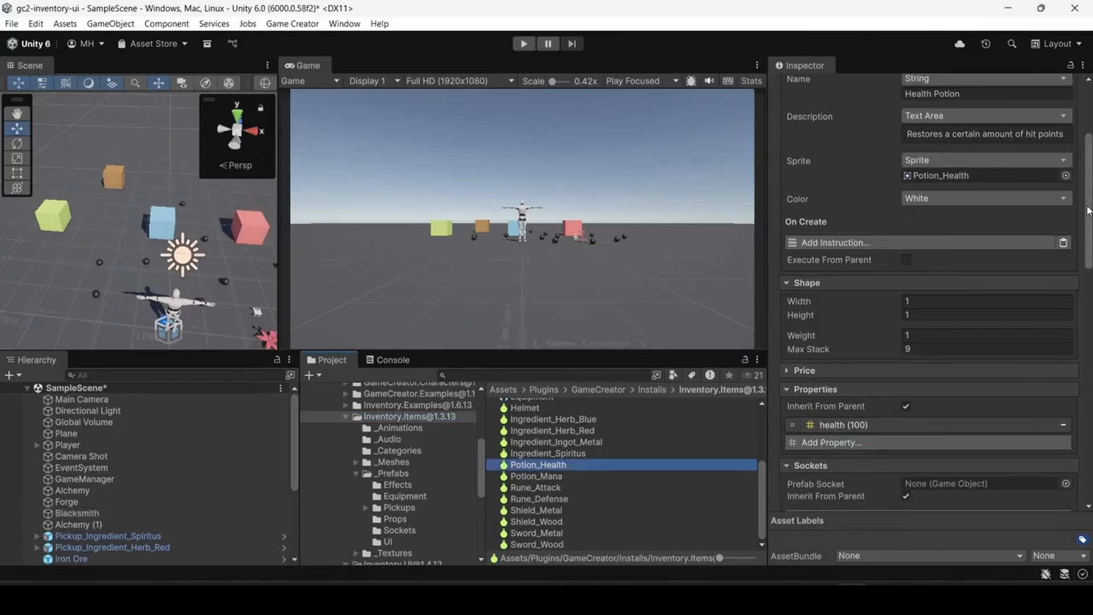
drag(1087, 211, 1075, 466)
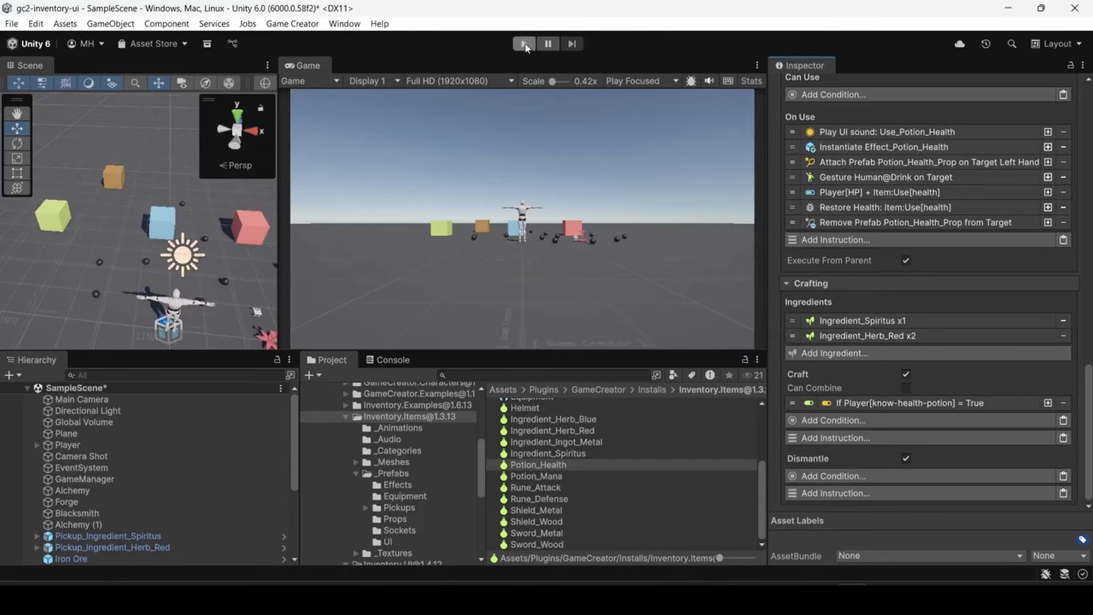
- Run the scene, collect the Spiritus and the red herb with the player and open the inventory
click(524, 44)
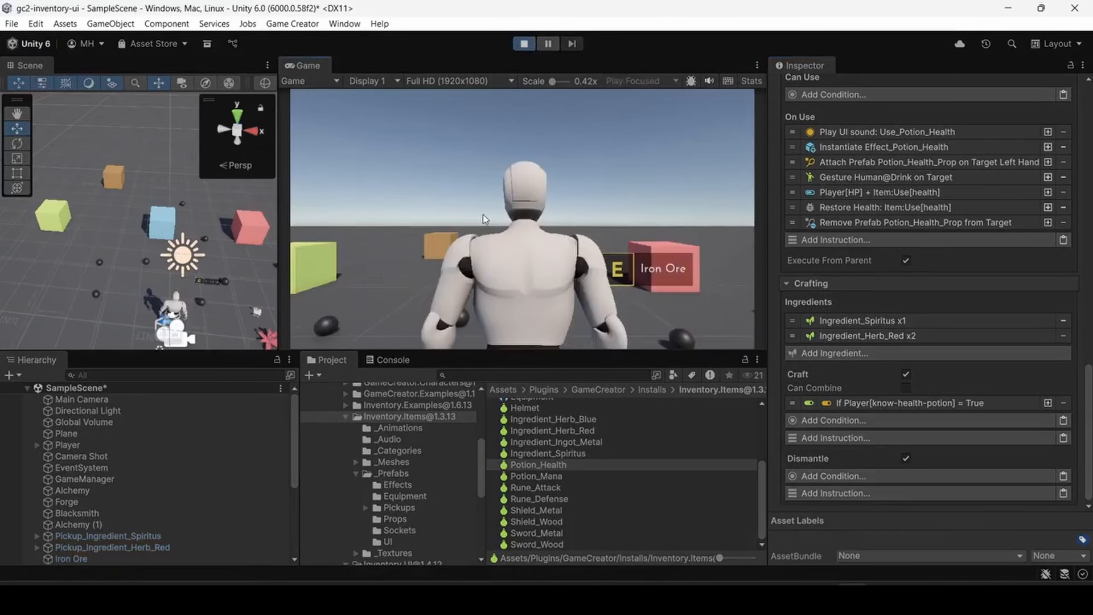
key(w)
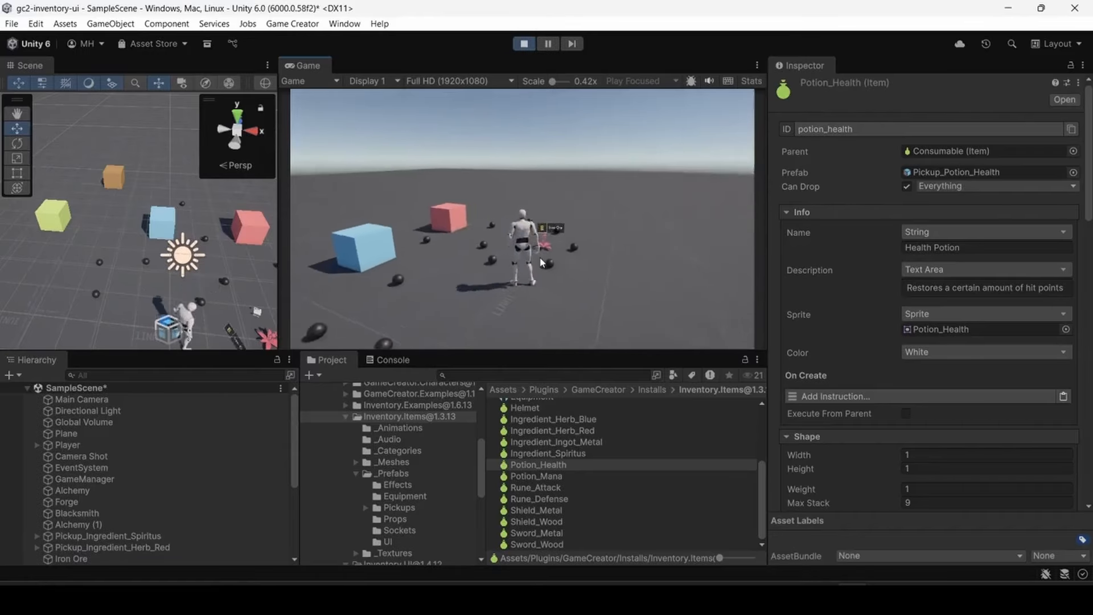
key(e)
key(e)
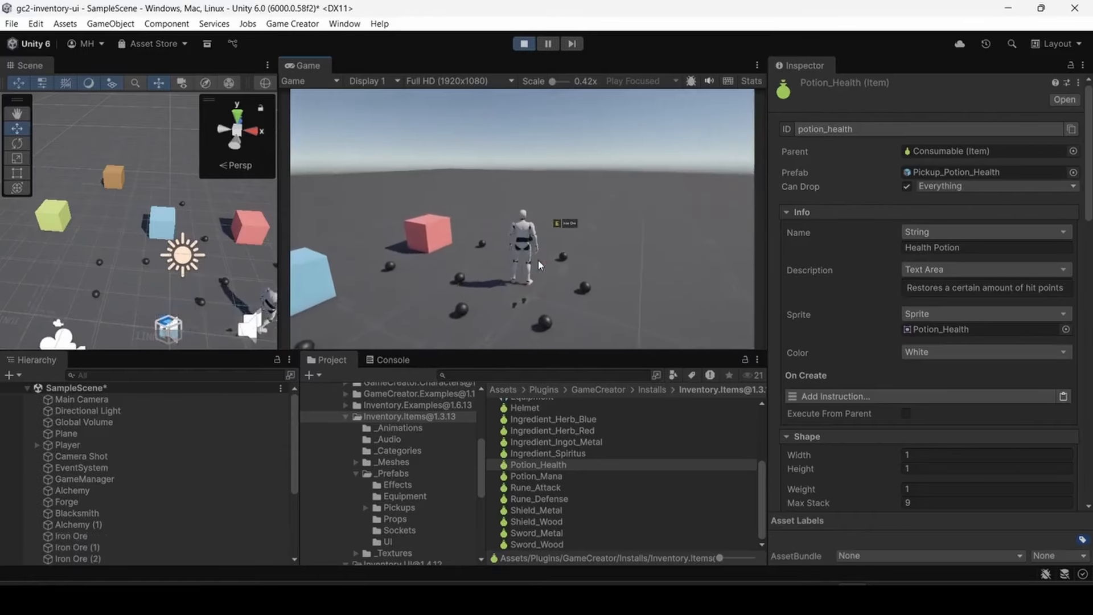
key(i)
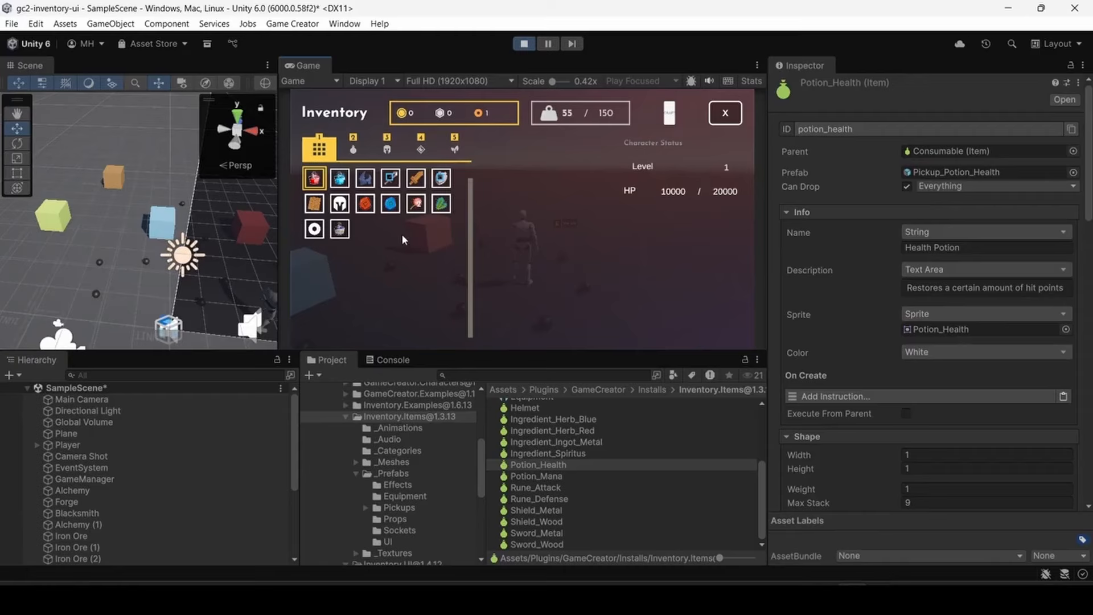
- Try to combine the Spiritus with the Vermillion Thistle in the inventory, close it and stop the running scene
mouse_move(340, 229)
mouse_down()
mouse_move(408, 226)
mouse_move(418, 208)
mouse_move(357, 233)
mouse_move(414, 226)
mouse_move(342, 241)
mouse_up()
click(340, 239)
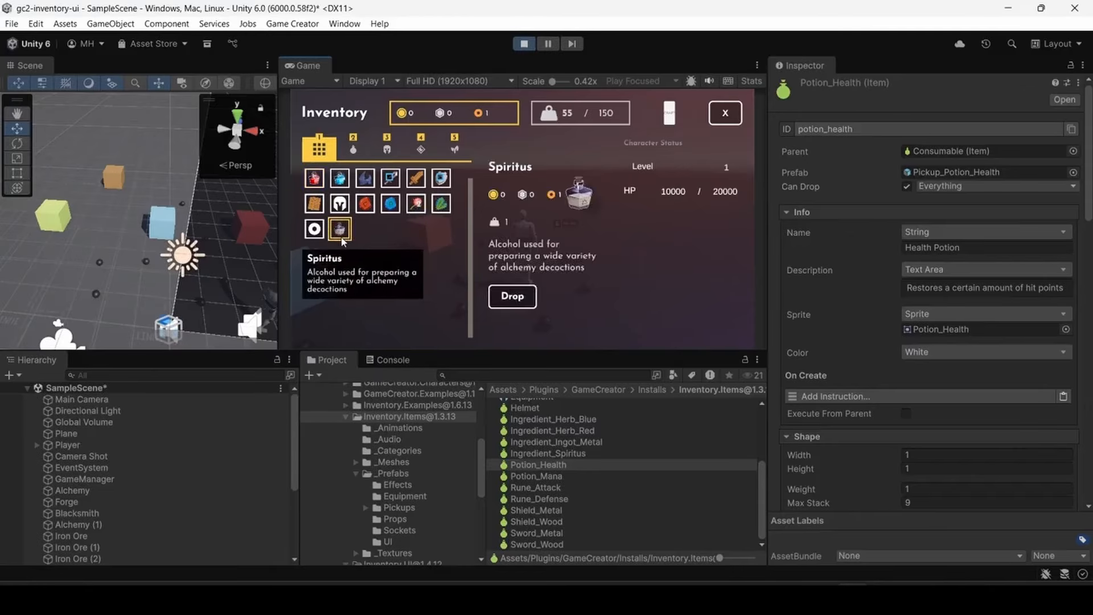
mouse_move(417, 207)
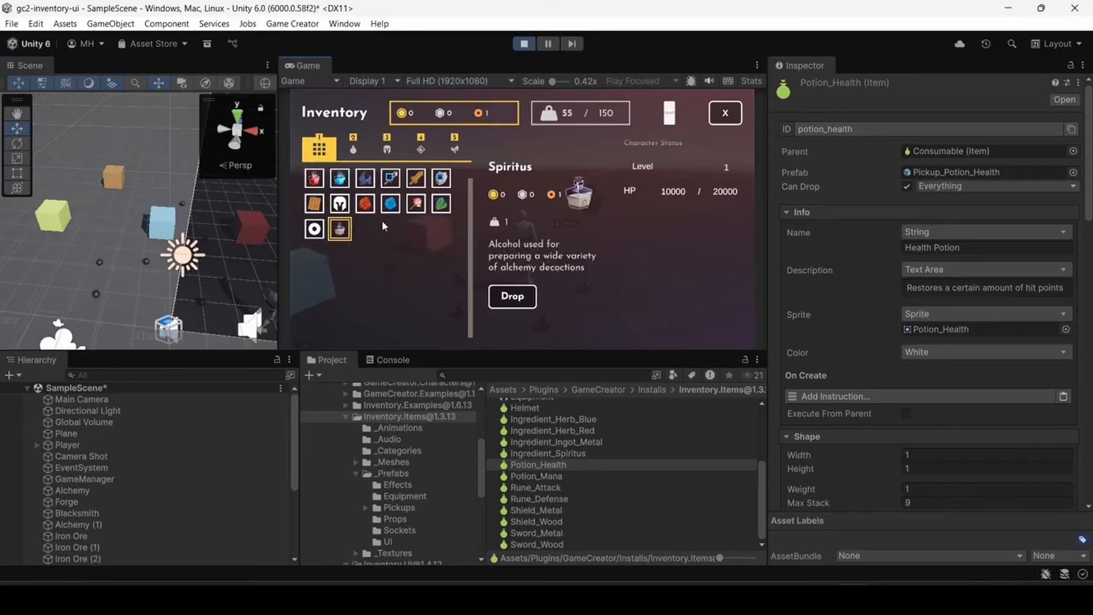
drag(341, 235, 417, 209)
drag(340, 229, 416, 206)
mouse_move(347, 230)
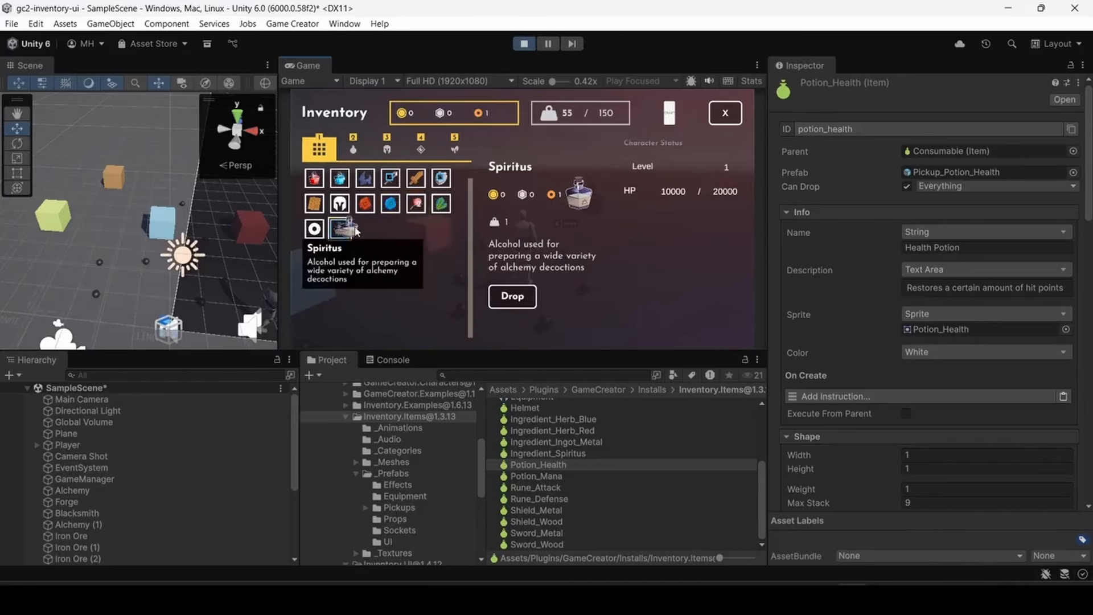
drag(356, 231, 416, 206)
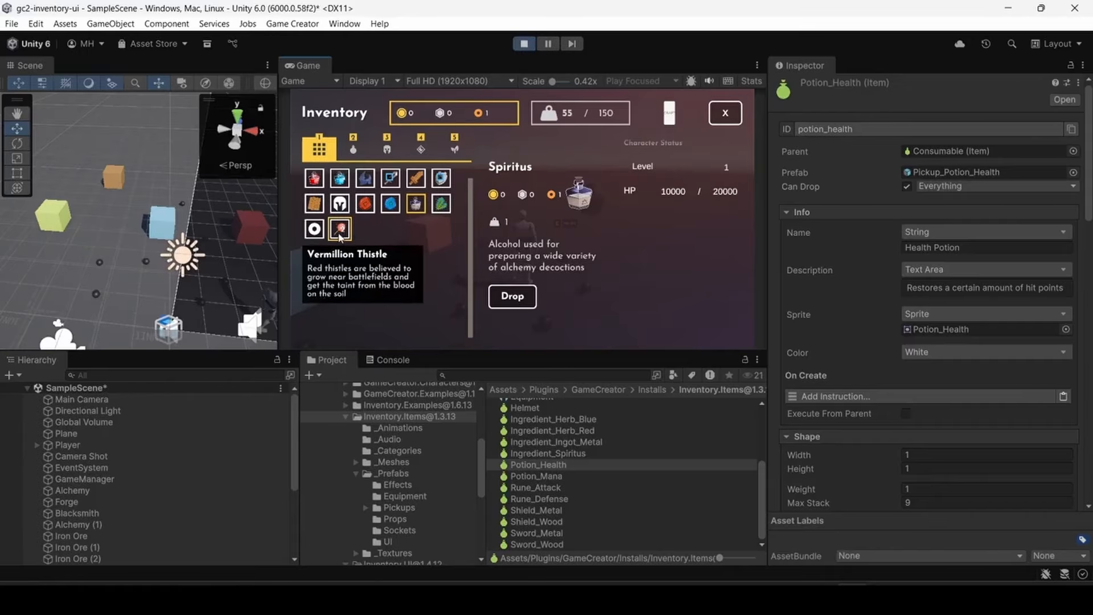
drag(340, 236, 416, 208)
drag(344, 229, 416, 207)
click(722, 116)
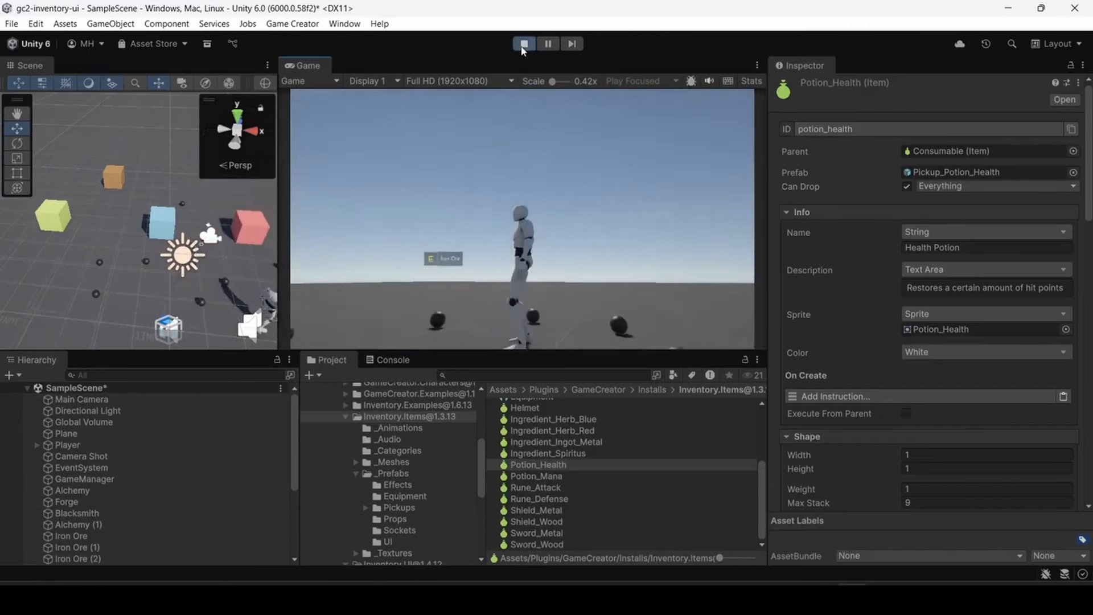
click(524, 43)
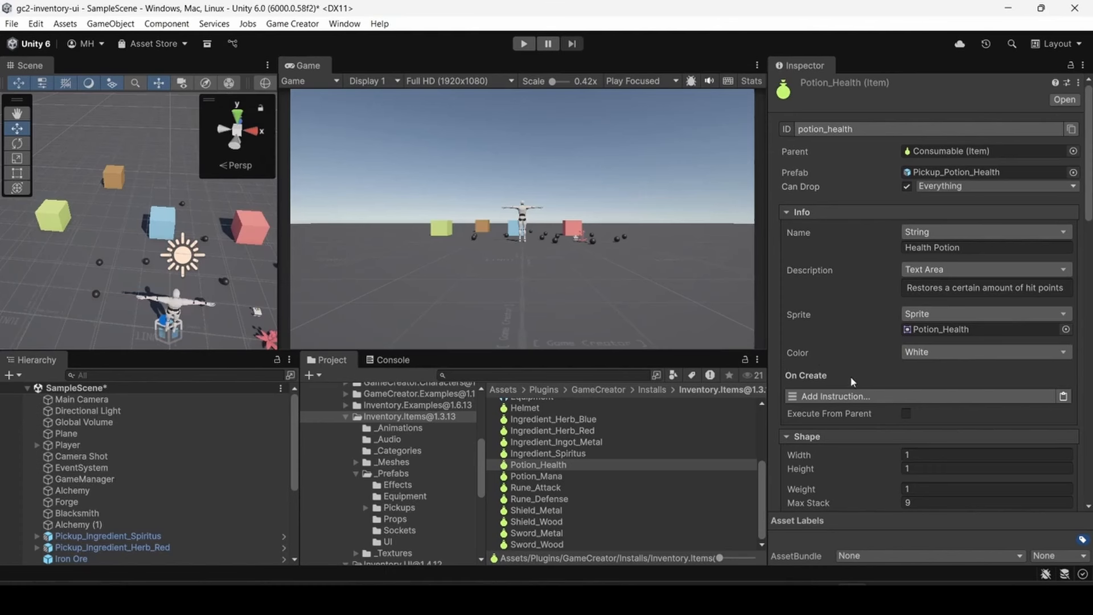
- Enable Can Combine in the Potion_Health item's Crafting settings and run the scene
scroll(877, 392, down, 15)
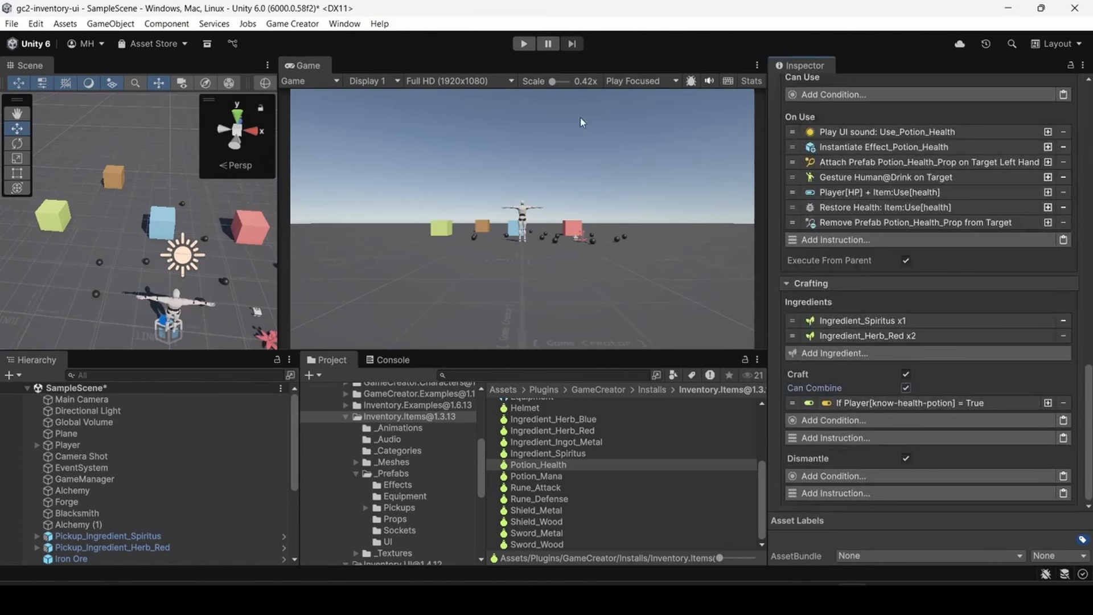
click(524, 44)
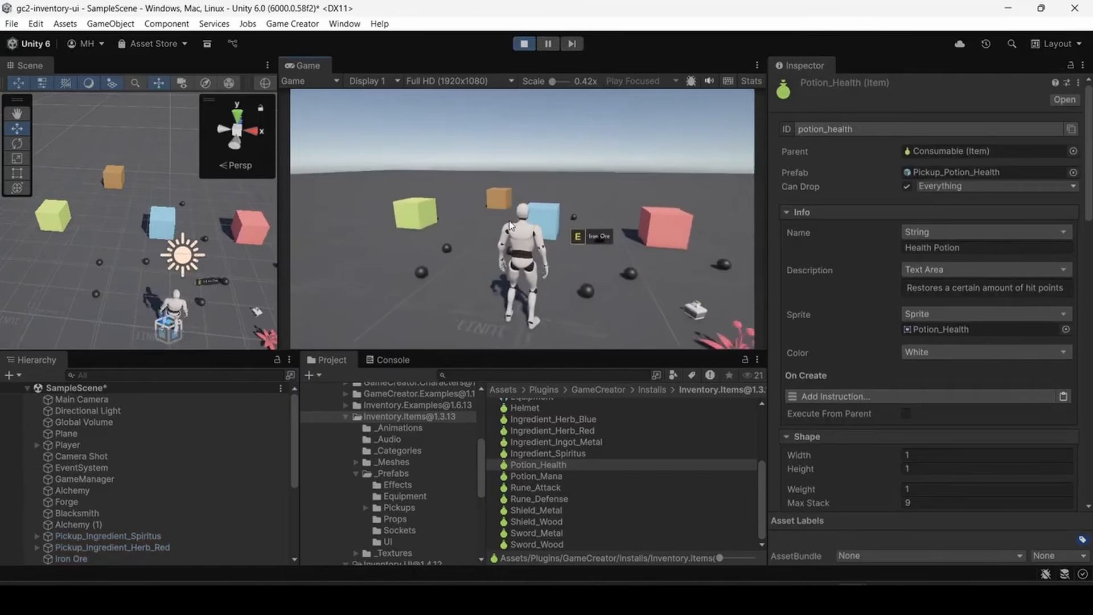
- Walk the player to the Spiritus and red herb pickups, collect both and open the inventory
key(w)
right_drag(505, 215, 552, 247)
key(e)
key(e)
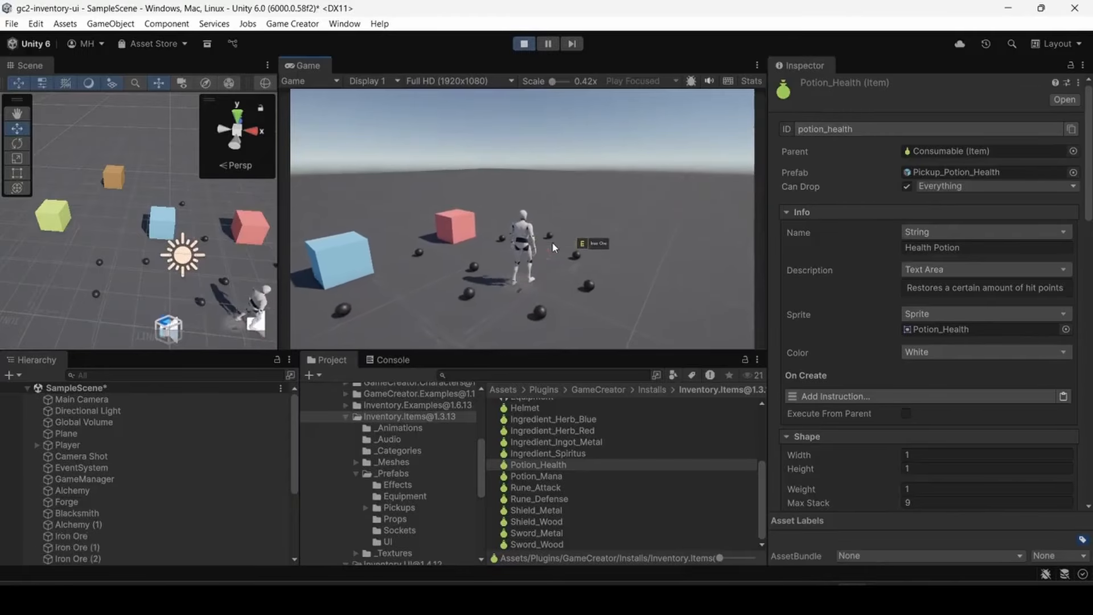
key(i)
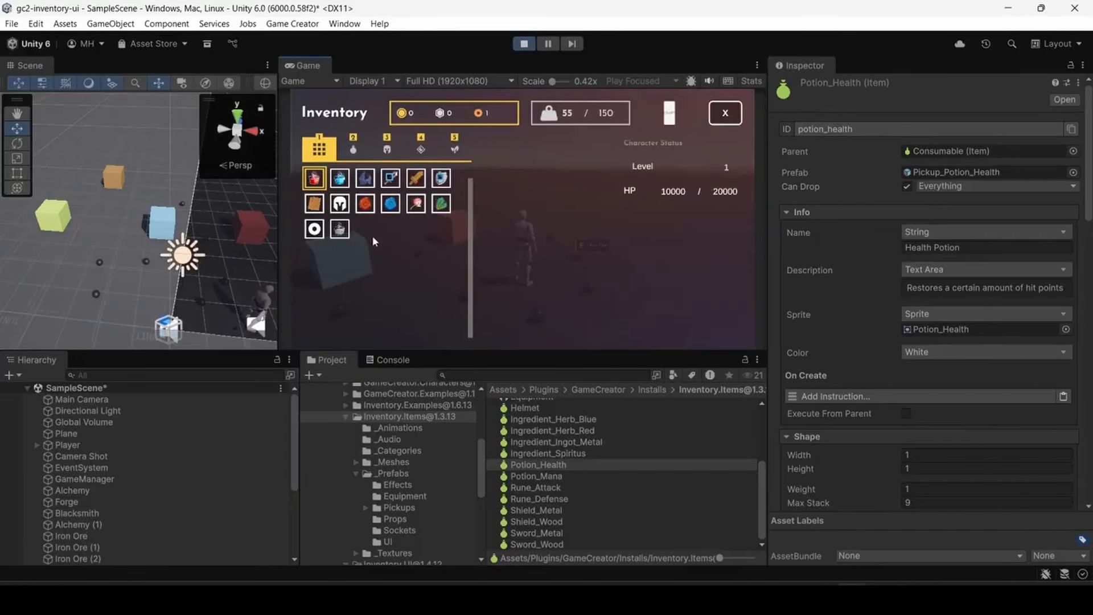
- Maximize the Game view and combine the Spiritus with the Vermillion Thistle stack in the inventory
mouse_move(344, 232)
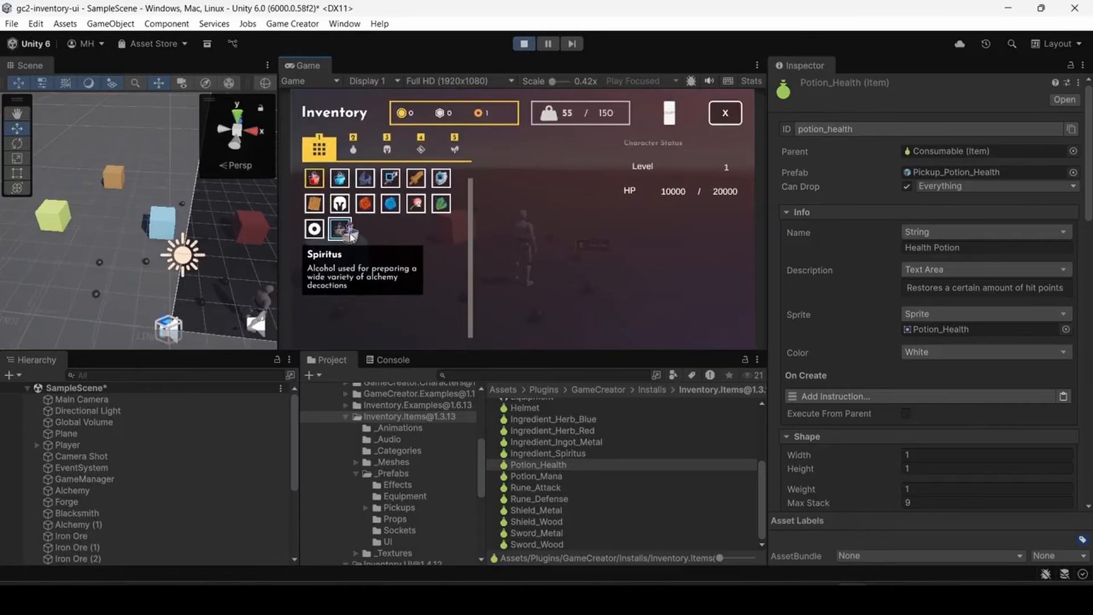
click(345, 231)
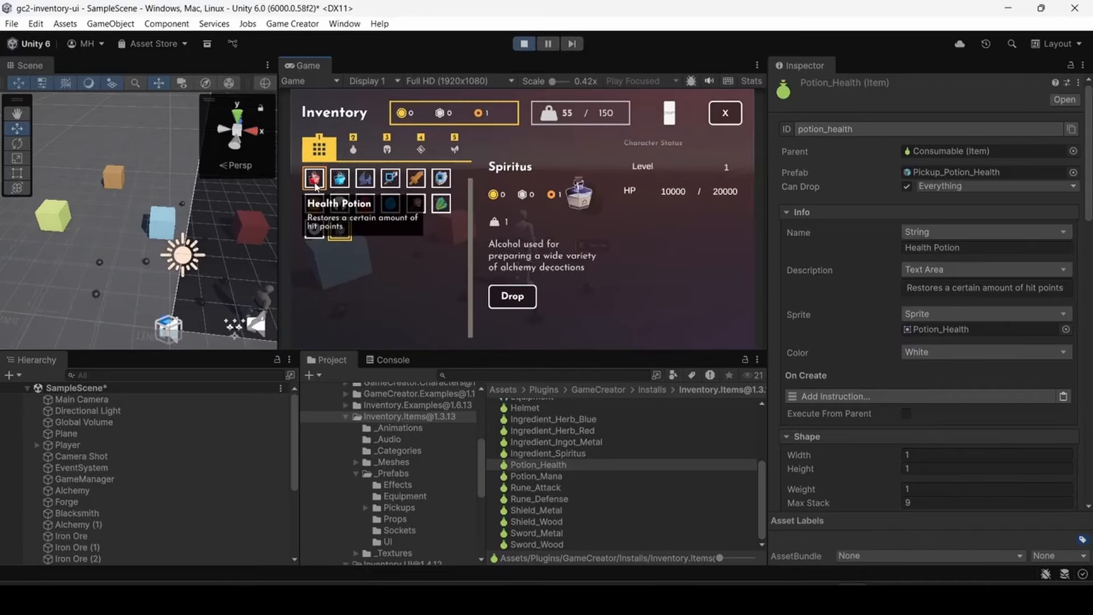
double_click(308, 66)
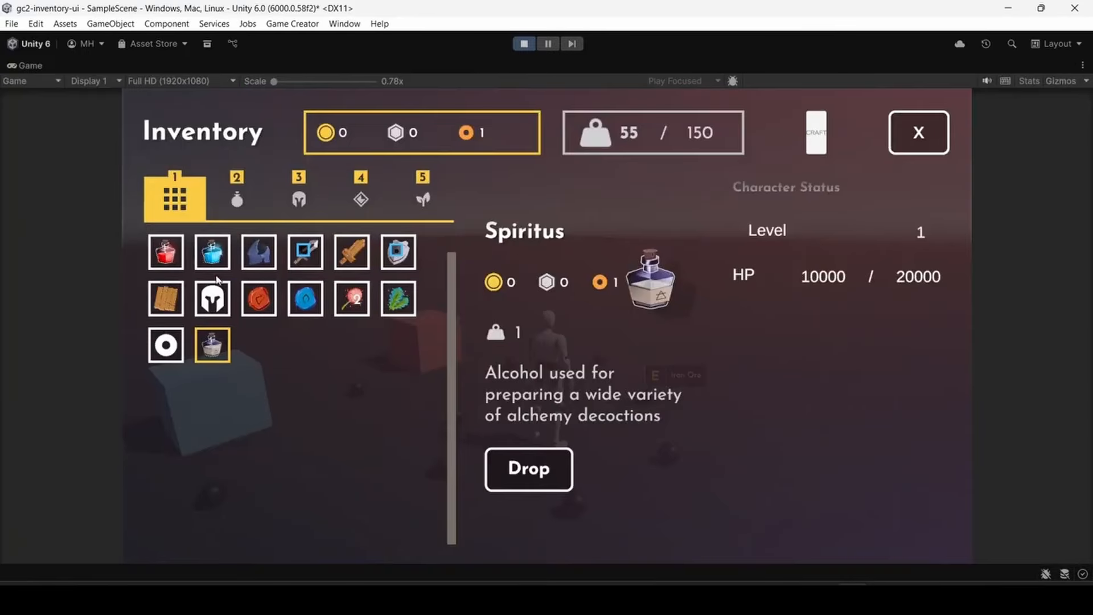
mouse_move(211, 347)
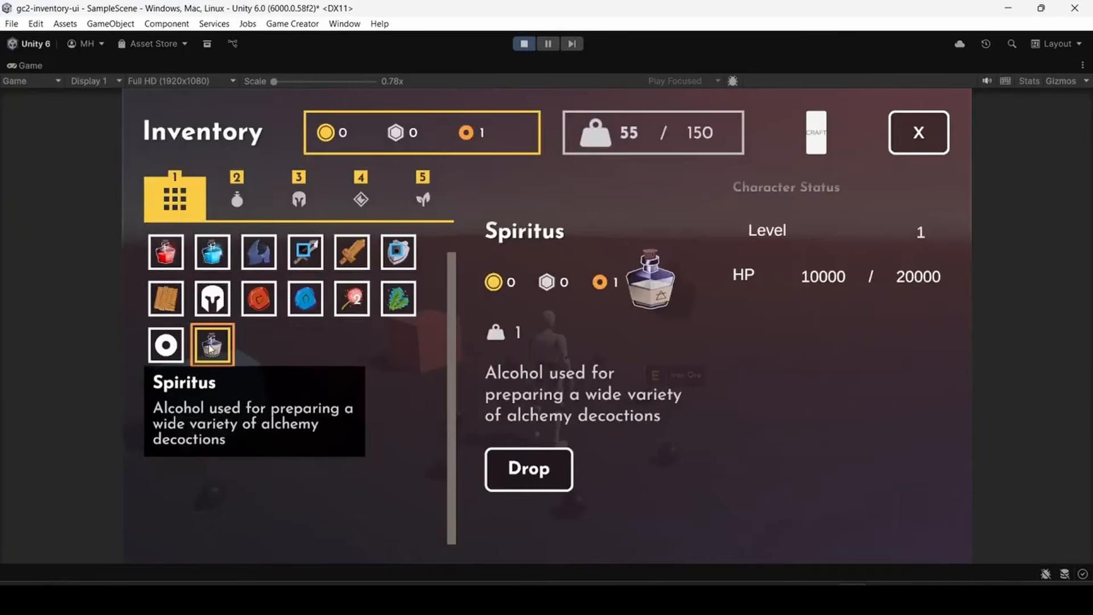
drag(209, 345, 353, 307)
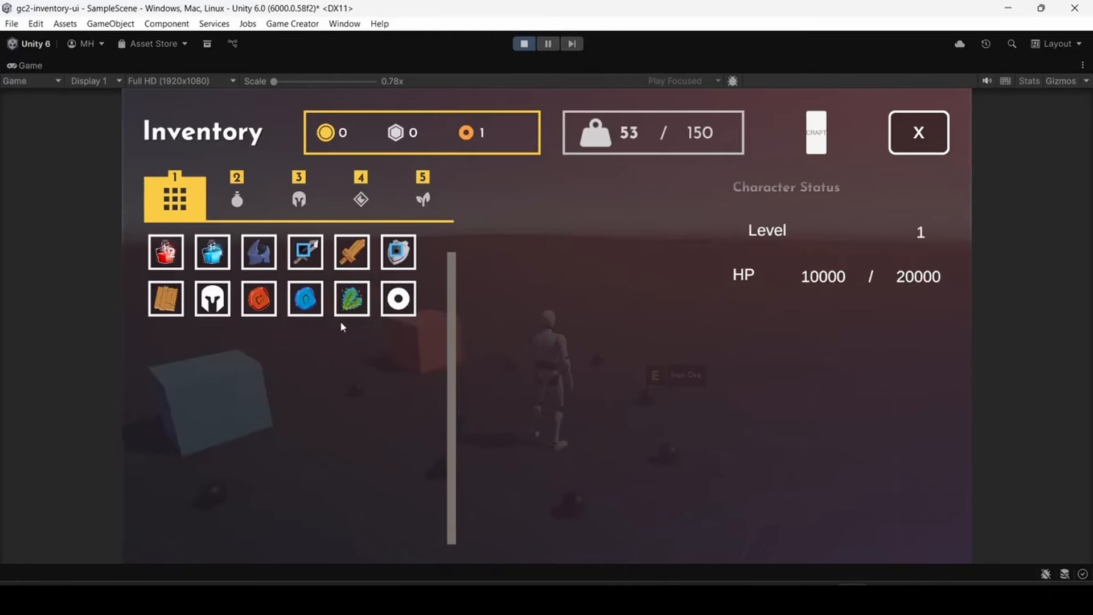
- Inspect the Health Potion's details in the inventory, close the inventory and stop the running scene
click(166, 251)
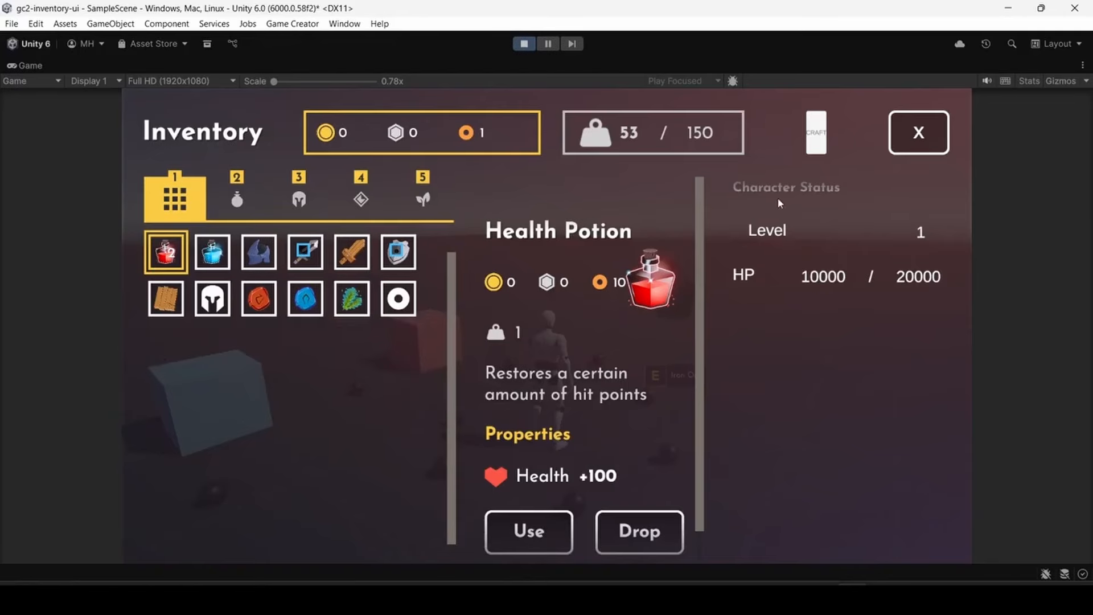
click(918, 132)
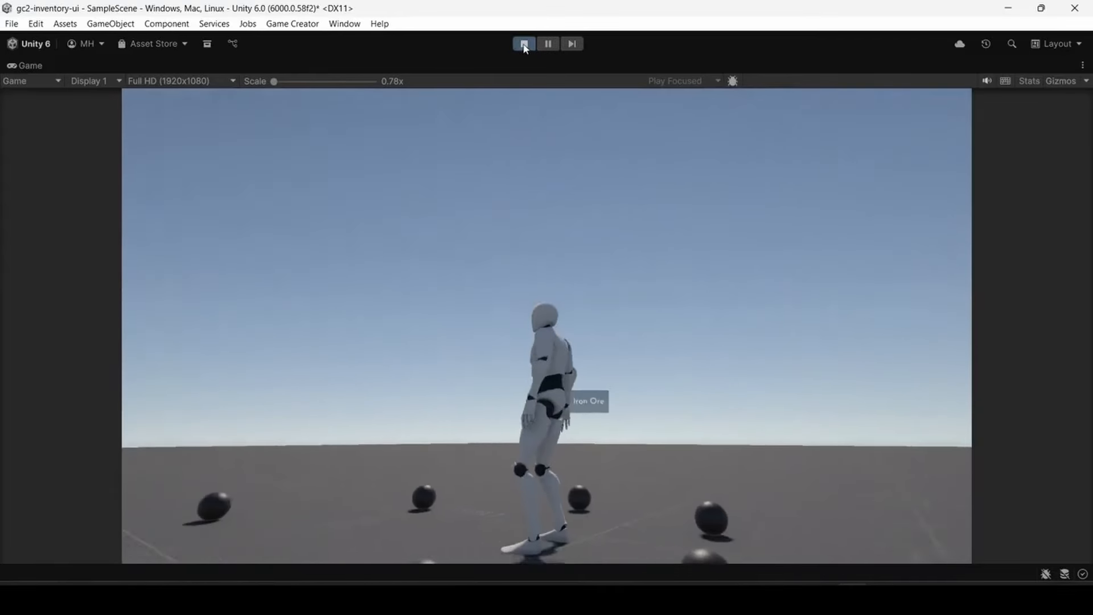
click(524, 44)
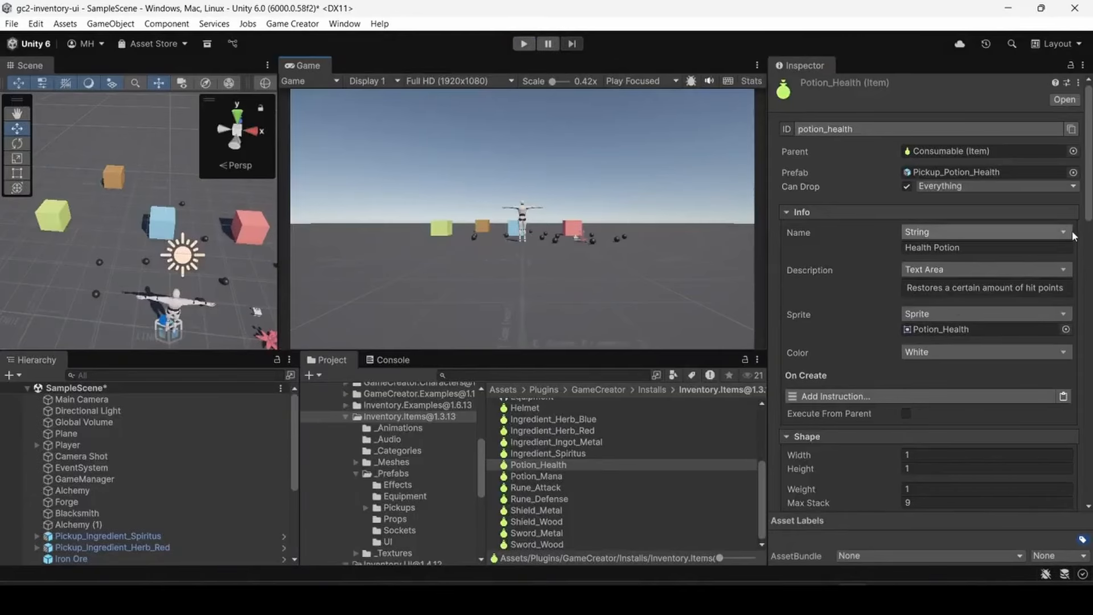
- Review the Potion_Health item's Crafting settings and select the Forge object in the scene
drag(1087, 212, 1051, 505)
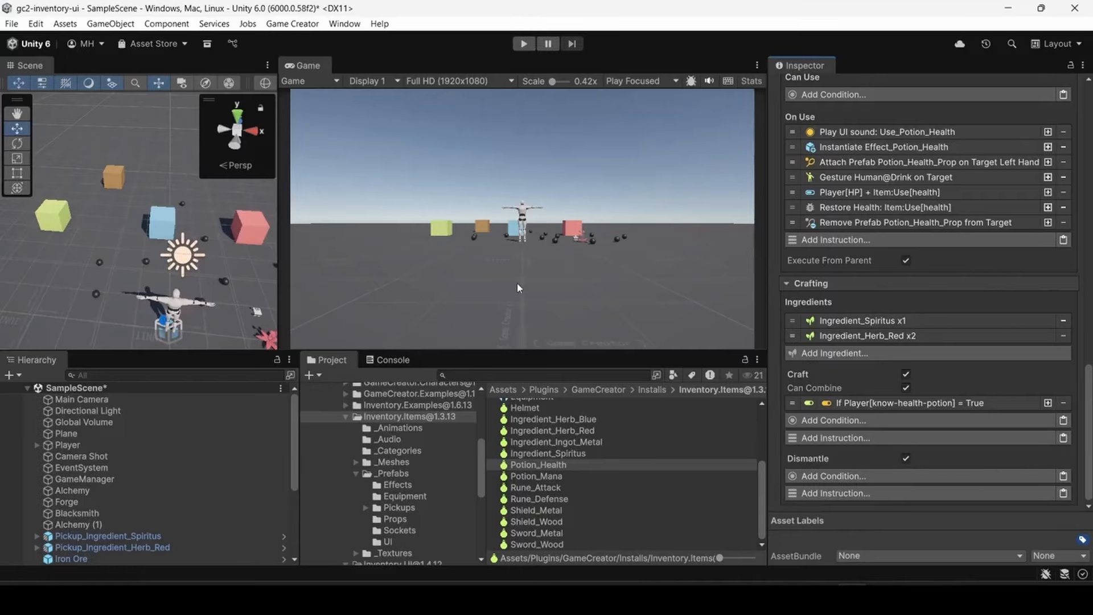
click(69, 501)
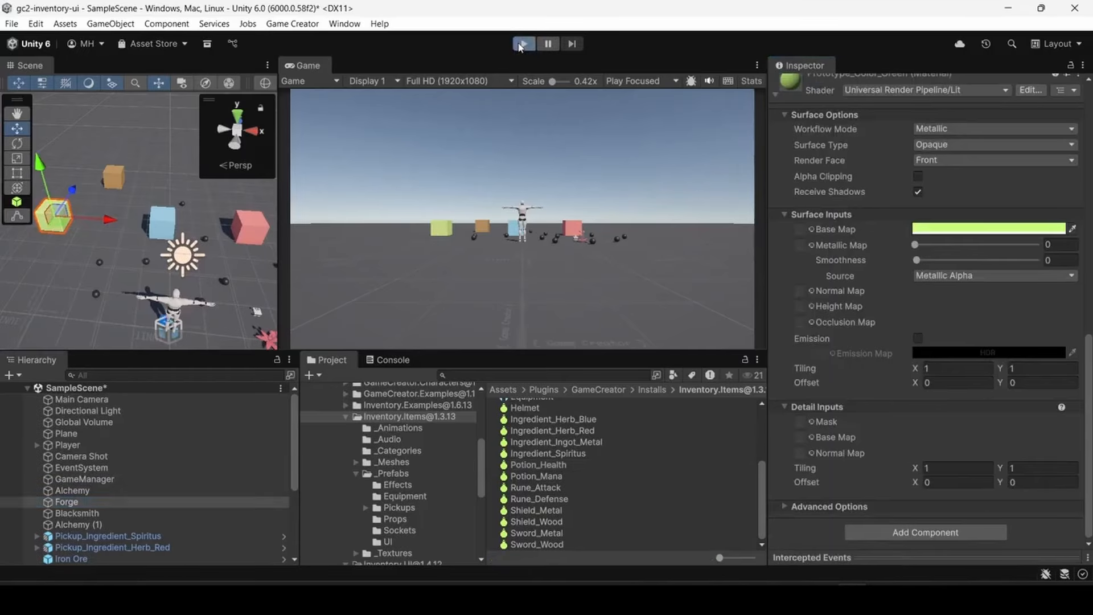
- Run the scene, walk the player to the blue station and open its crafting list
click(521, 44)
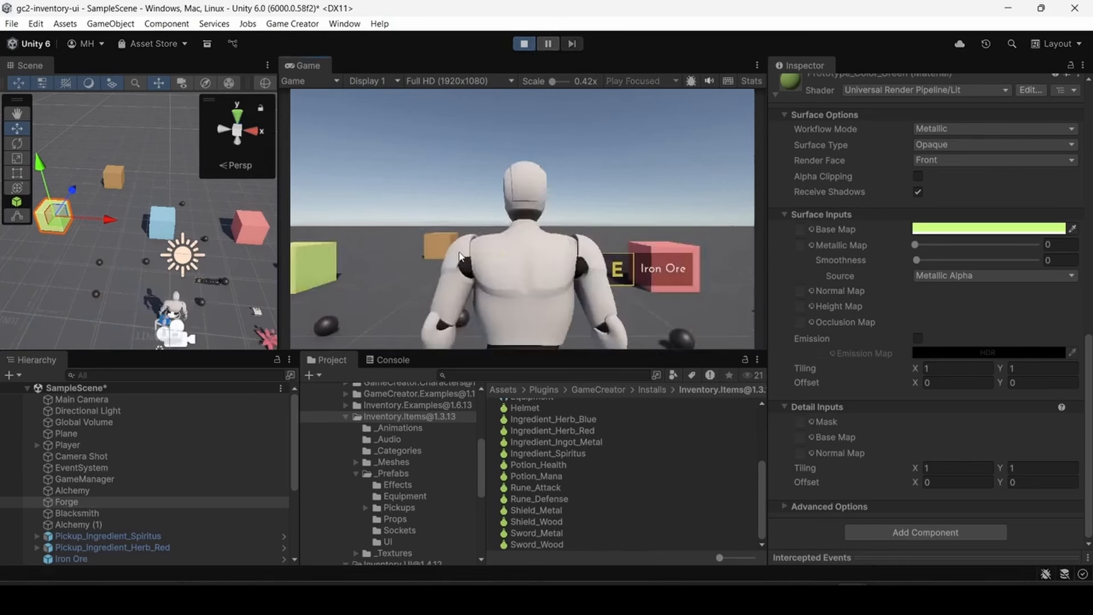
key(w)
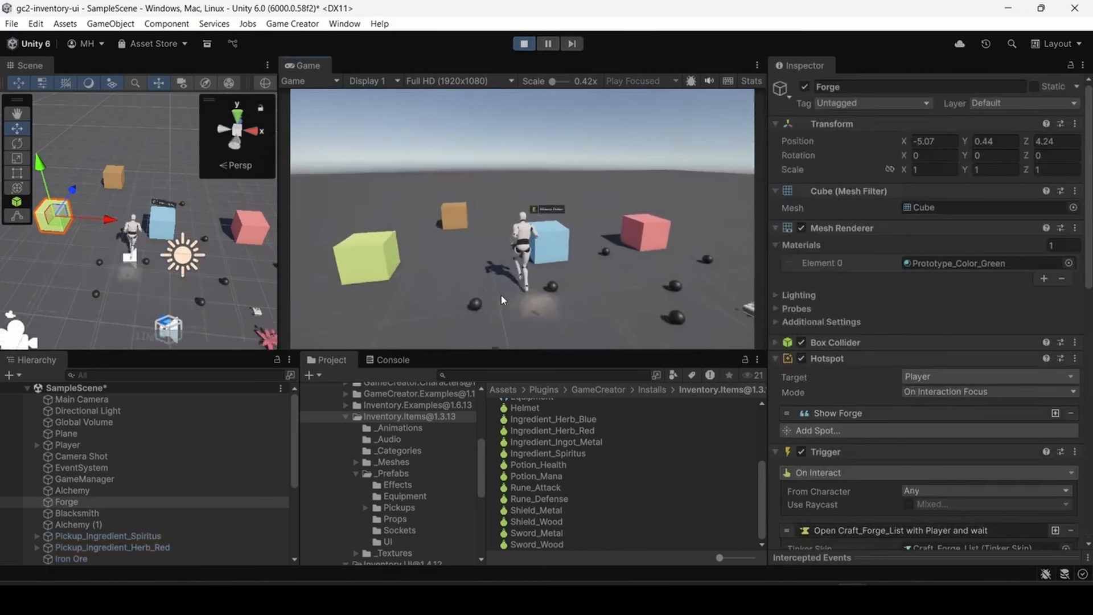
key(e)
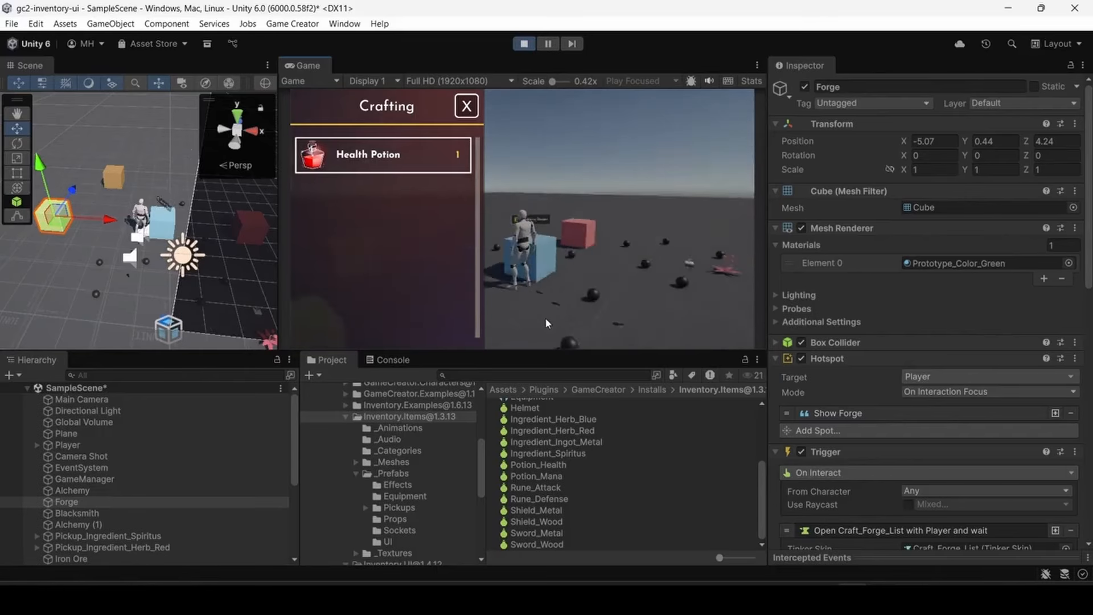
- Run the player around the stations with the crafting list open, close the list and stop the running scene
key(w)
key(a)
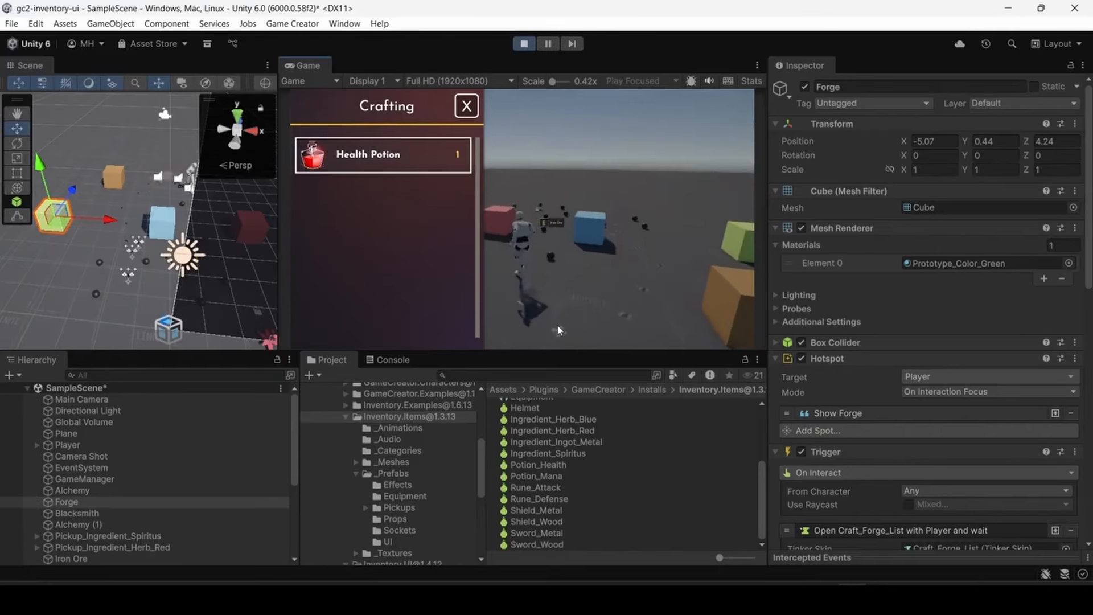
key(w)
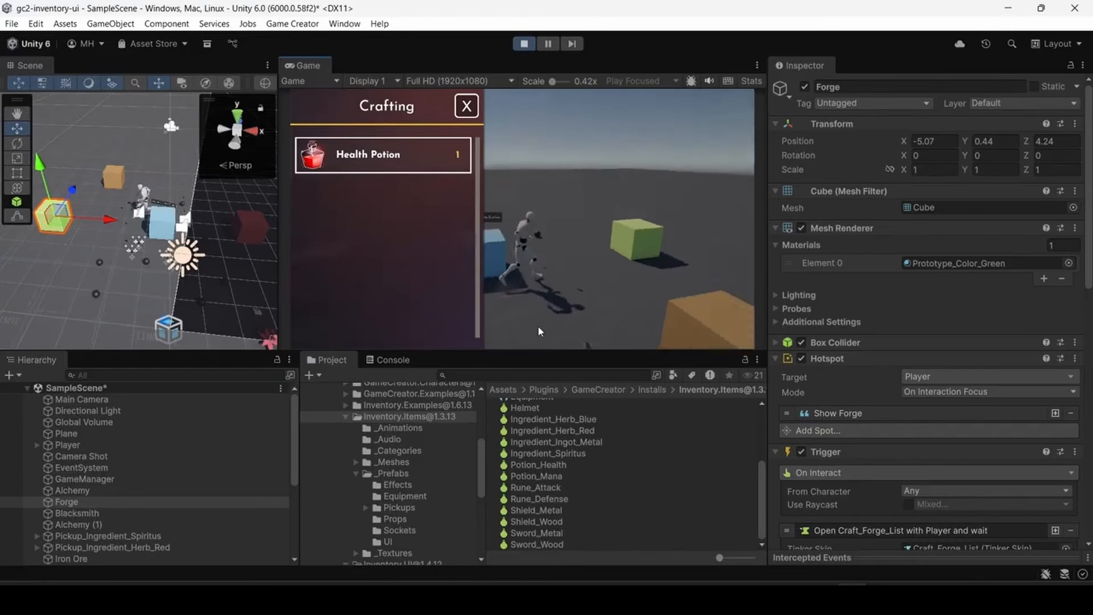
key(d)
key(d)
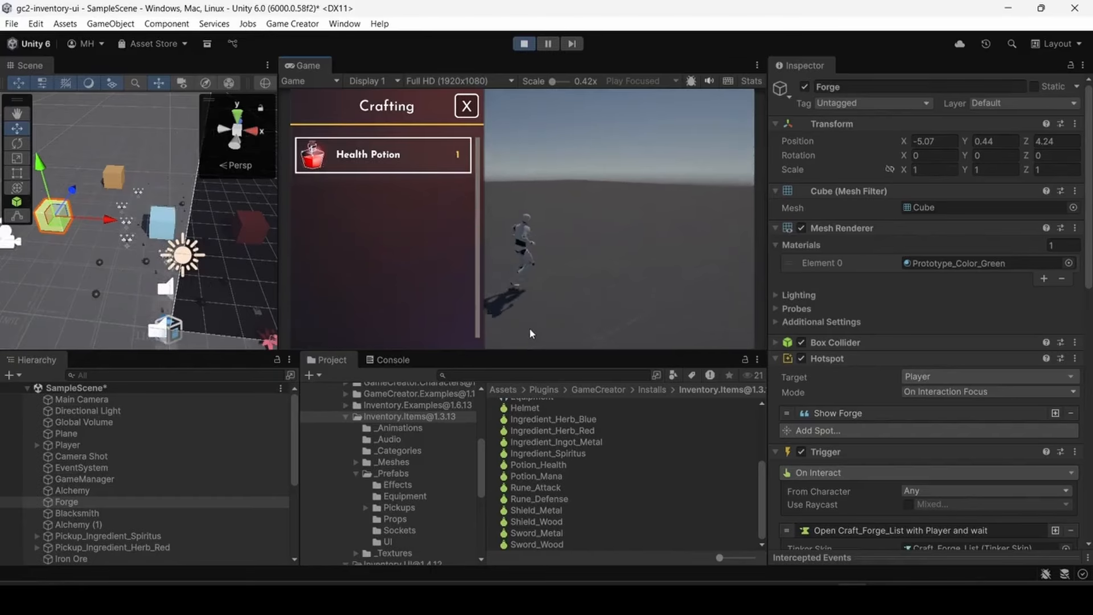
key(a)
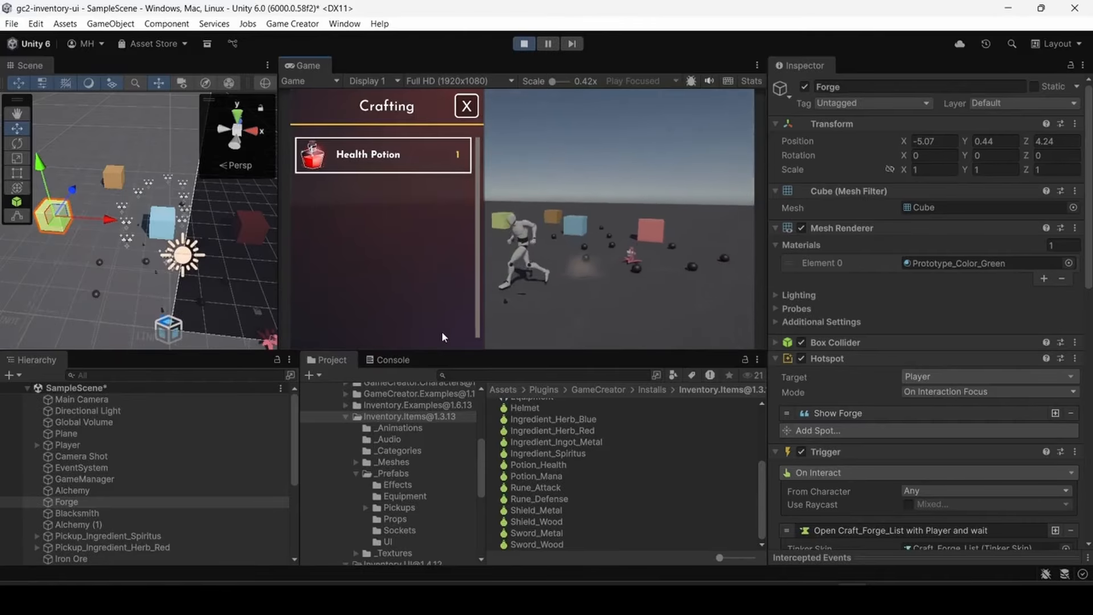
key(w)
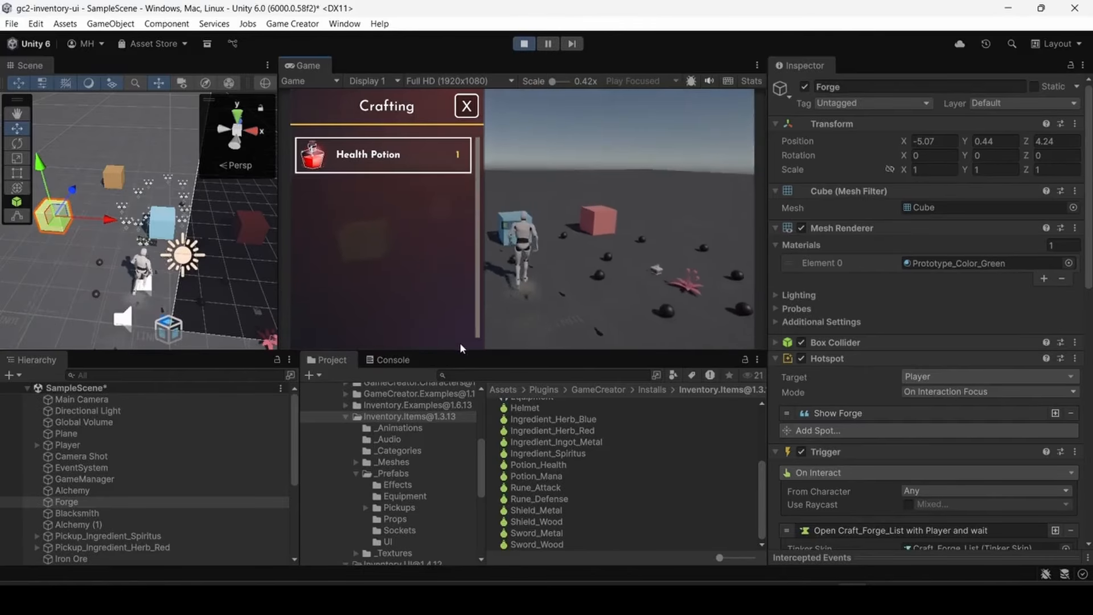
click(467, 109)
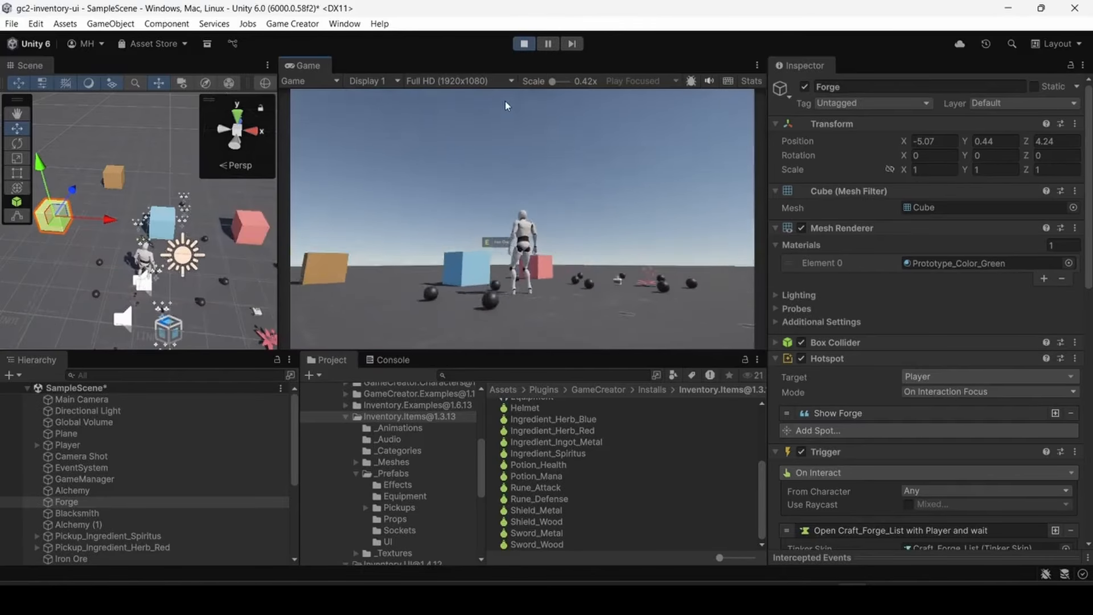
click(523, 43)
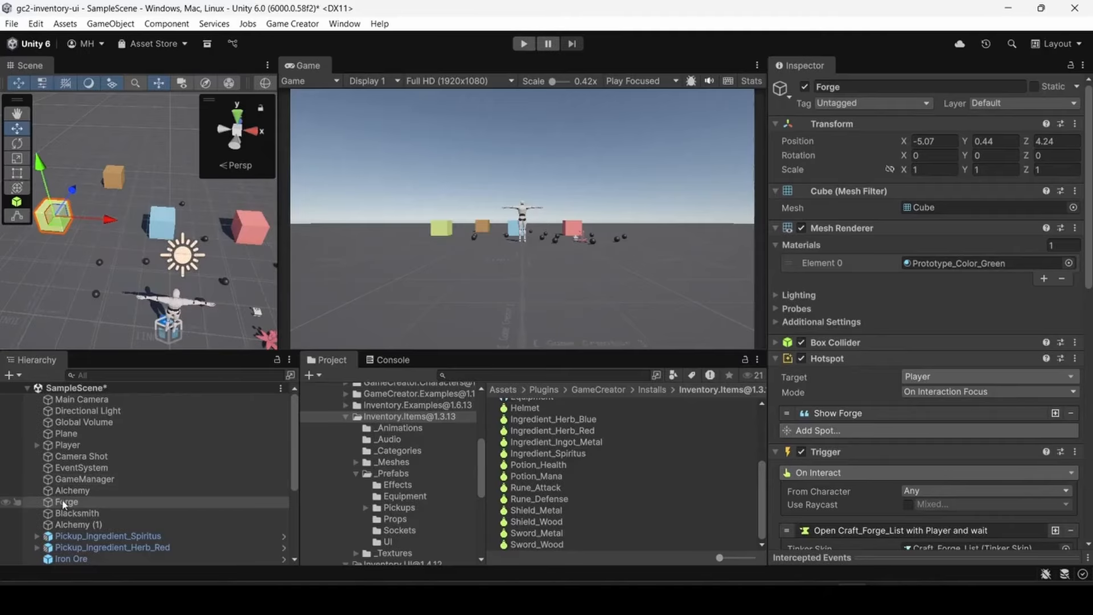
- Add an instruction setting the Player's Is Controllable to False above the Open Craft_Forge_List instruction in the Forge's On Interact trigger
scroll(817, 392, down, 8)
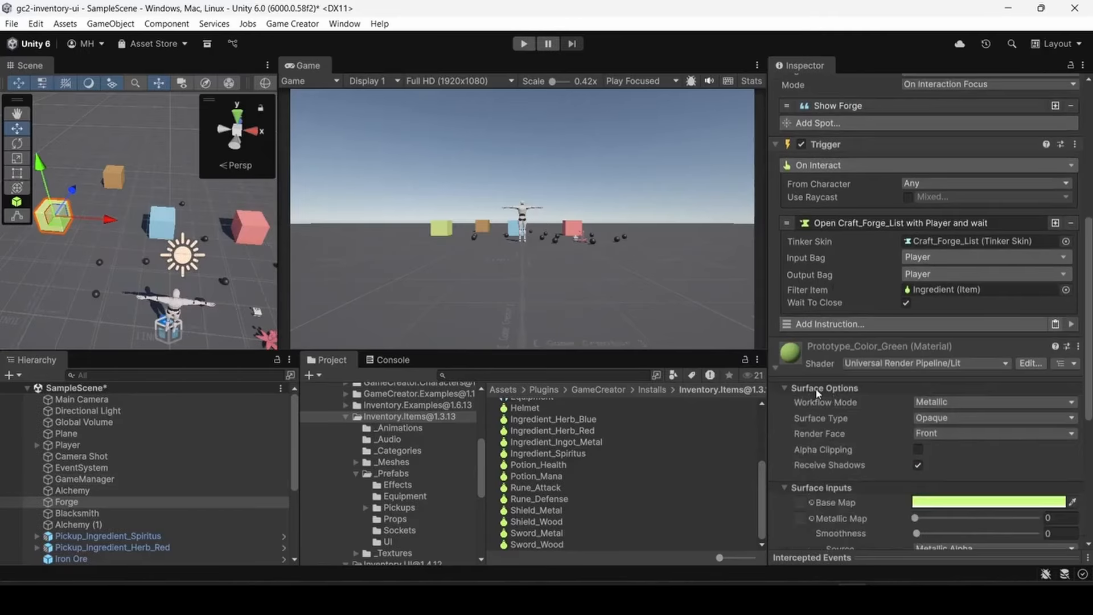
click(72, 503)
scroll(861, 329, up, 3)
scroll(863, 319, up, 3)
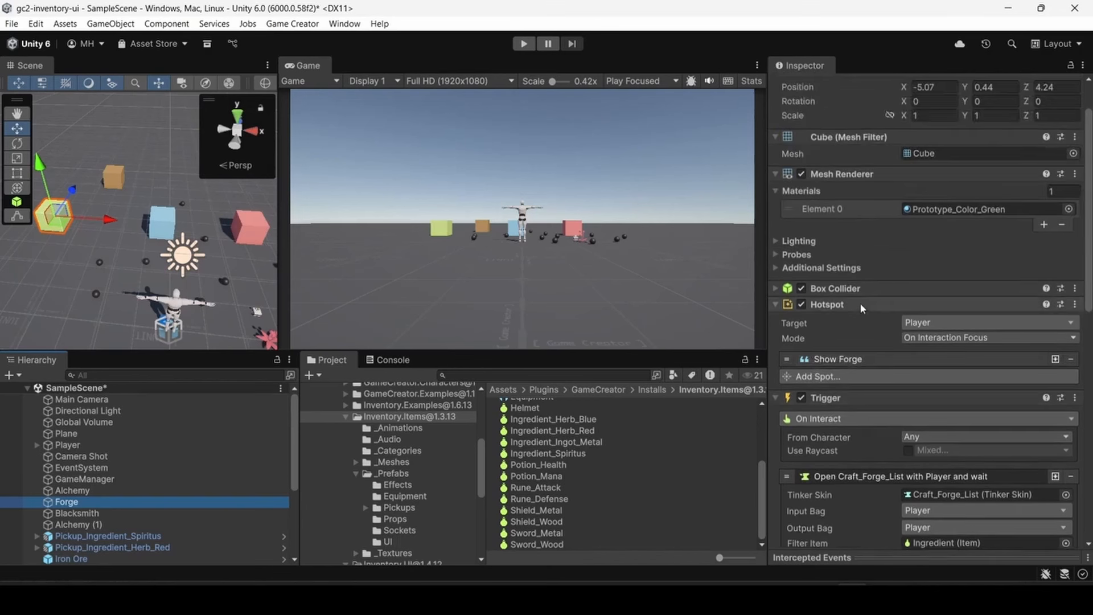
scroll(854, 305, up, 1)
scroll(855, 308, down, 3)
scroll(856, 311, down, 2)
click(825, 314)
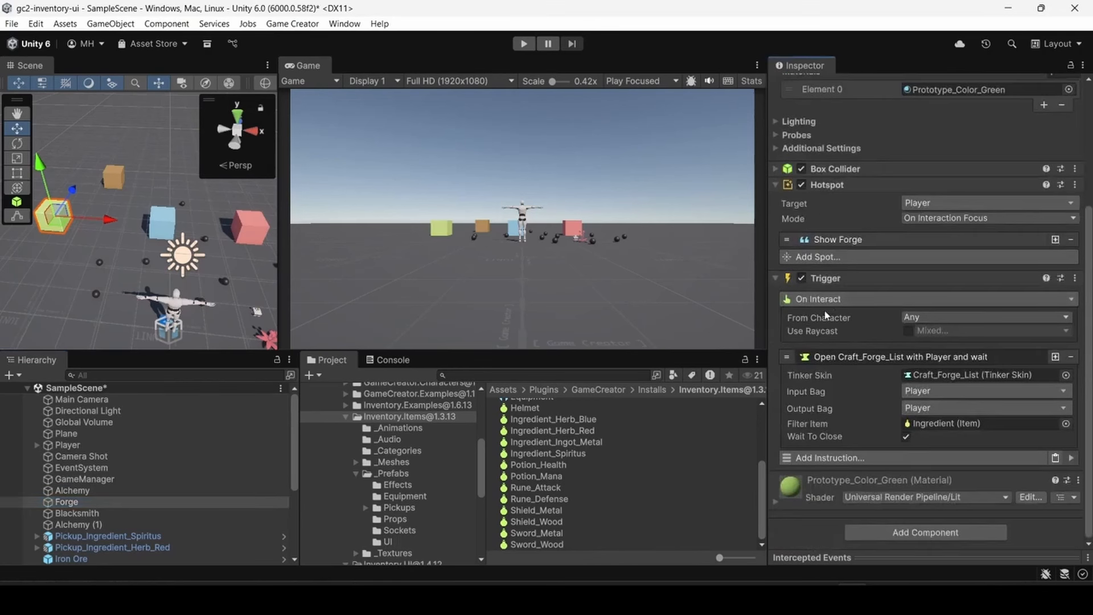
click(832, 356)
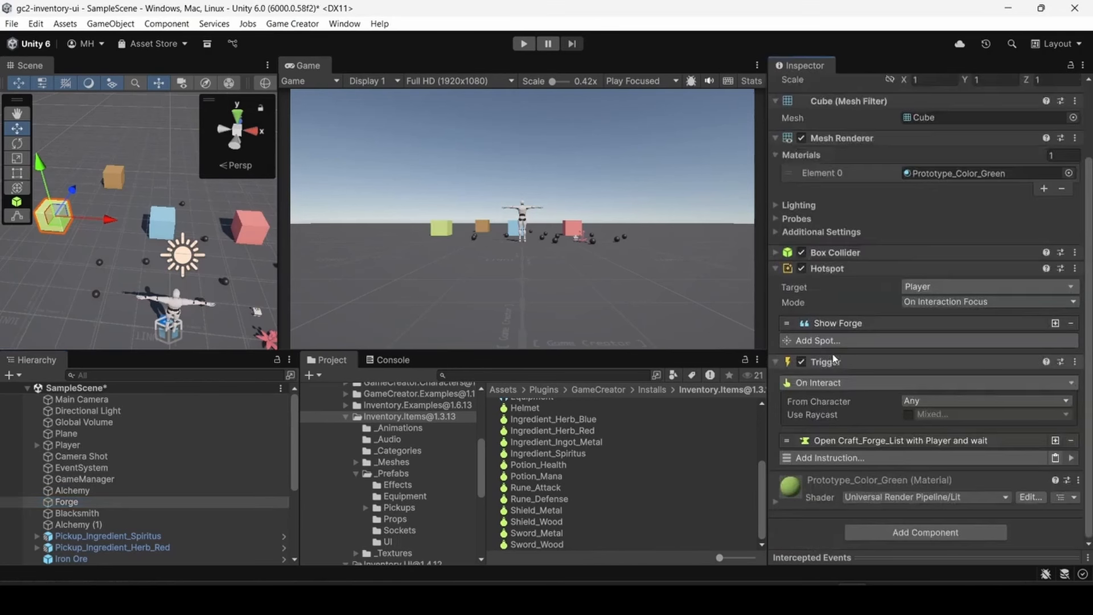
click(820, 459)
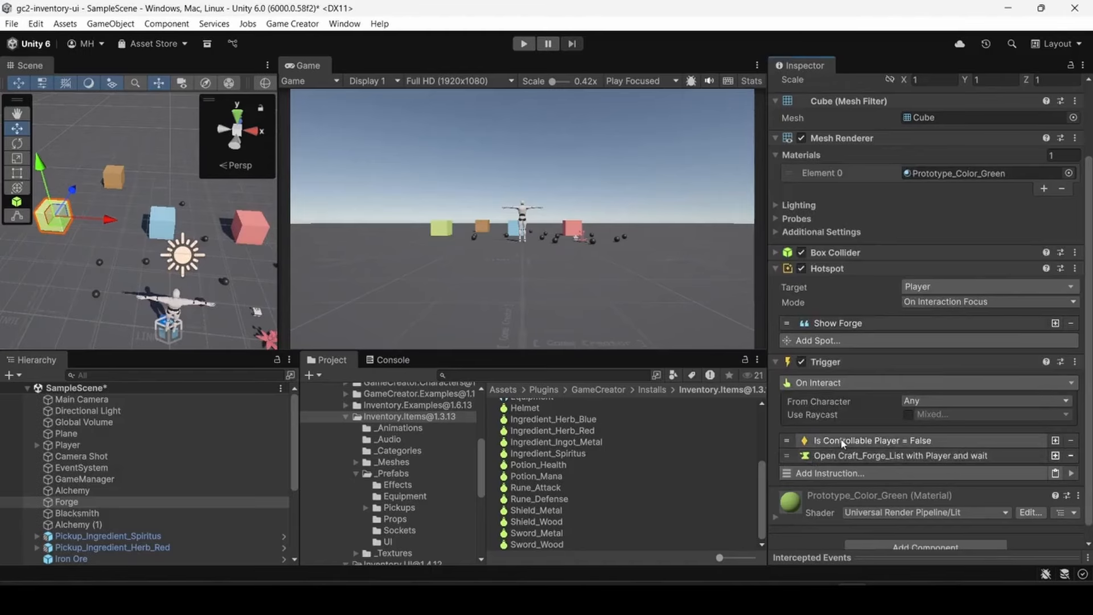
scroll(847, 440, down, 1)
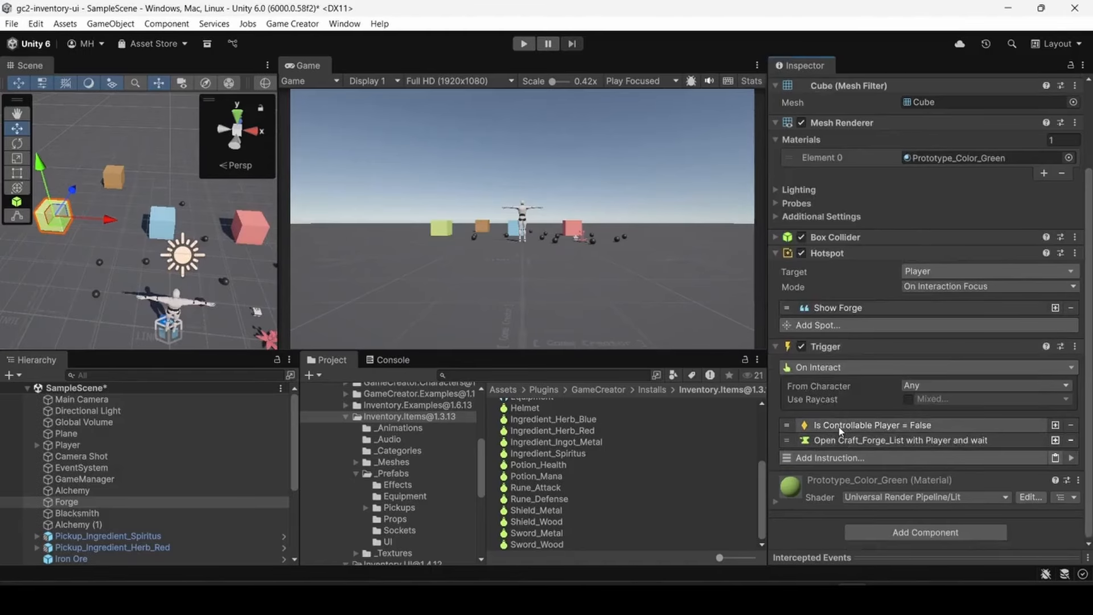
- Duplicate the Is Controllable instruction, place the copy after Open Craft_Forge_List and set it to True
click(1054, 426)
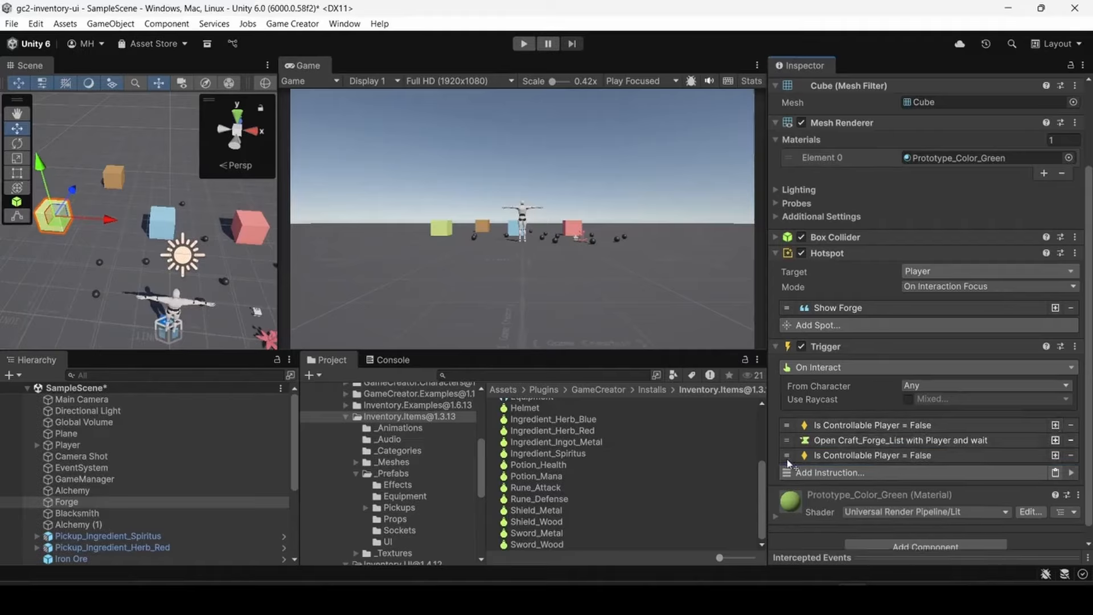
click(794, 456)
click(906, 510)
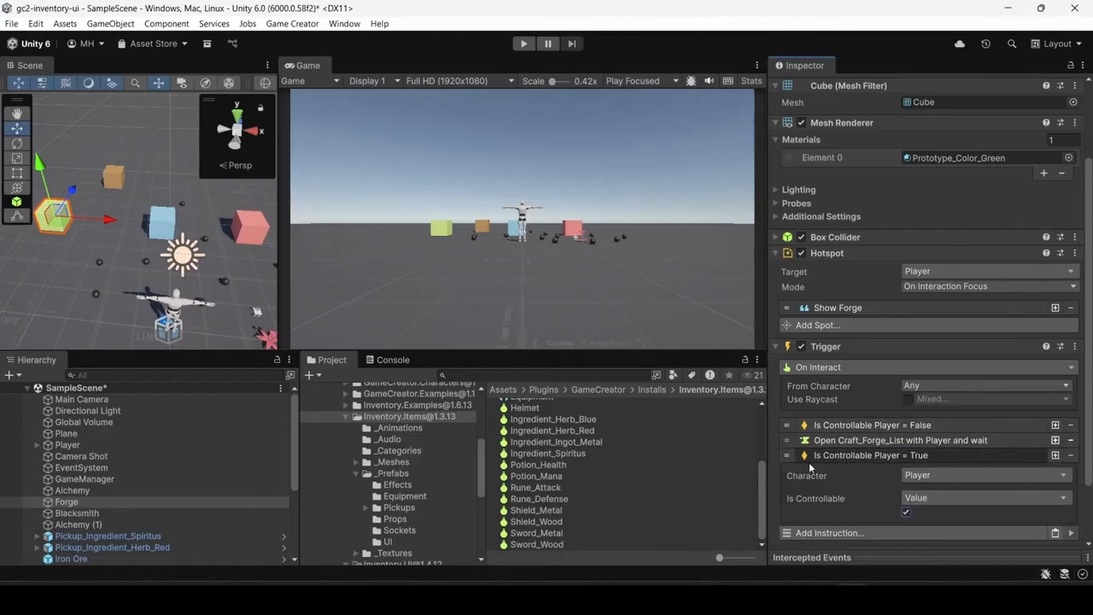
click(831, 457)
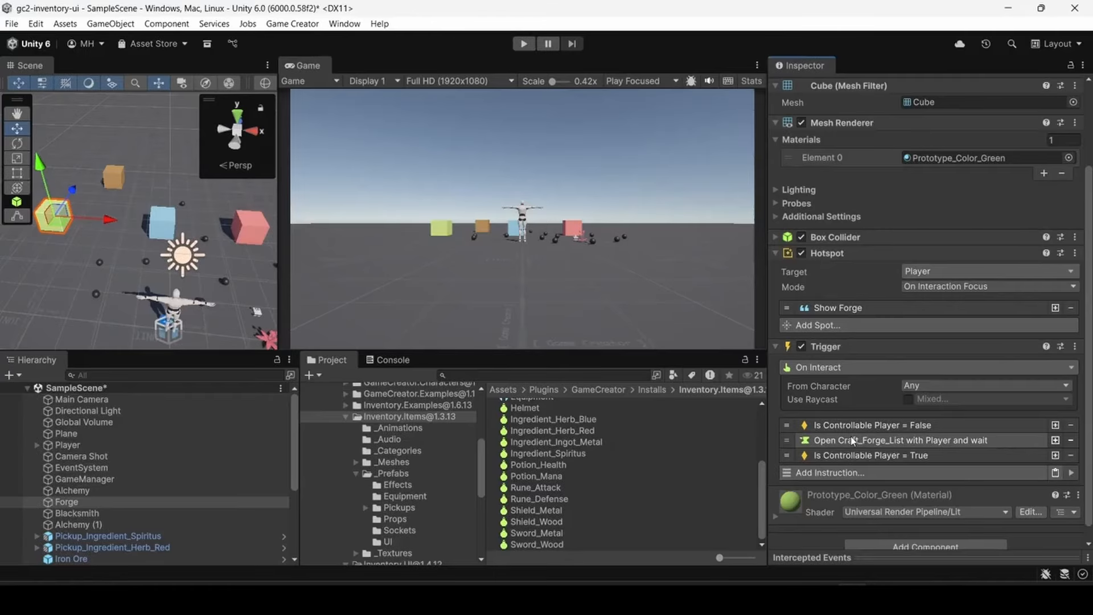
- Add a Change Sensitivity instruction for Camera Shot with sensitivity (0, 0, 0) and place it directly before Open Craft_Forge_List
click(829, 472)
text(se)
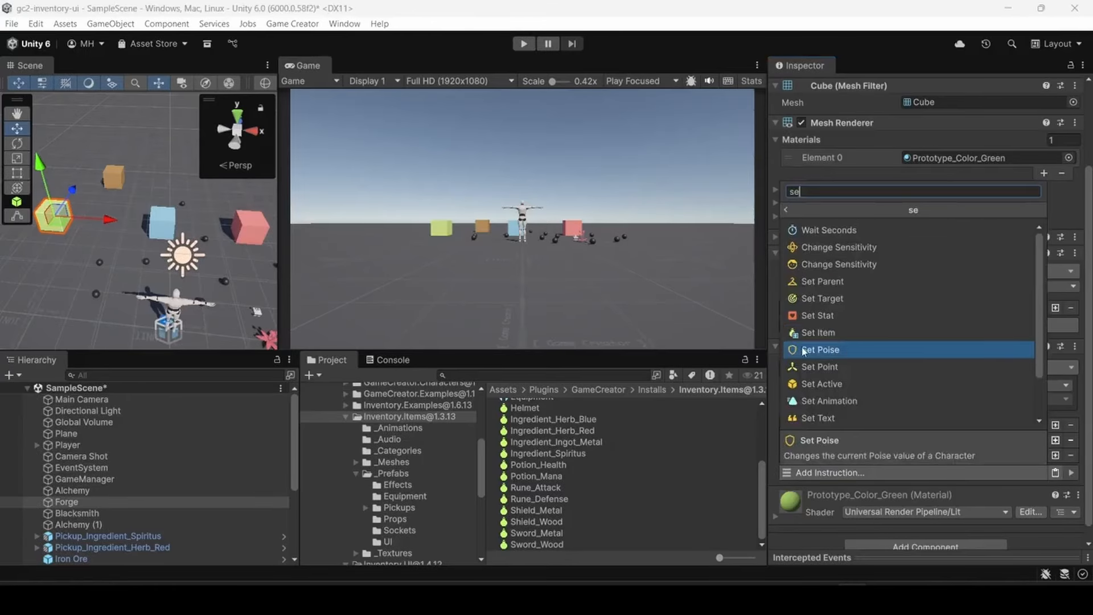
click(832, 249)
scroll(832, 357, down, 3)
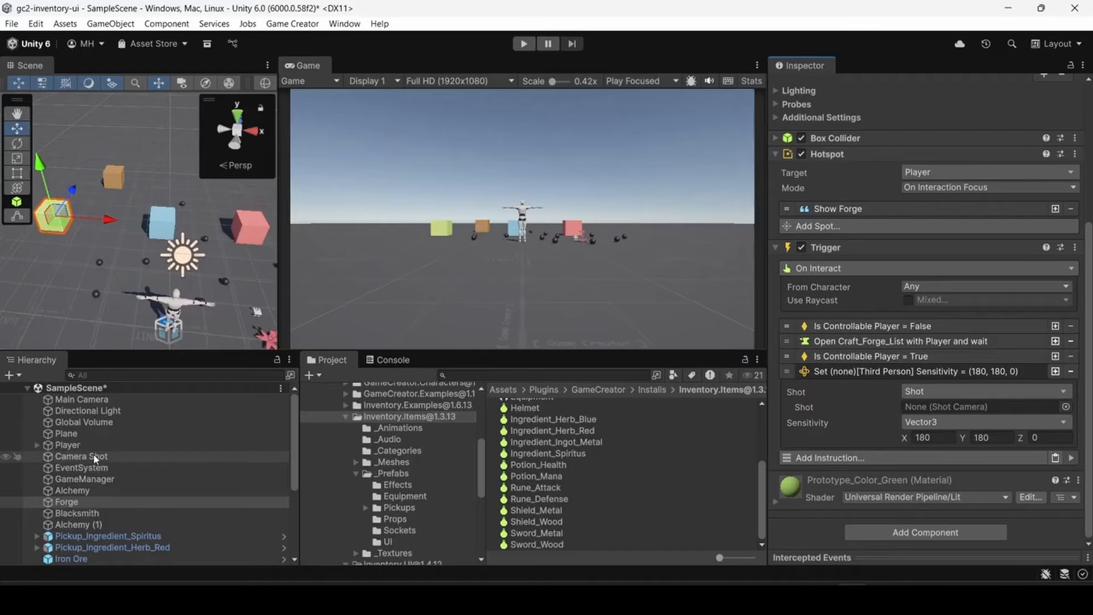
drag(478, 460, 915, 408)
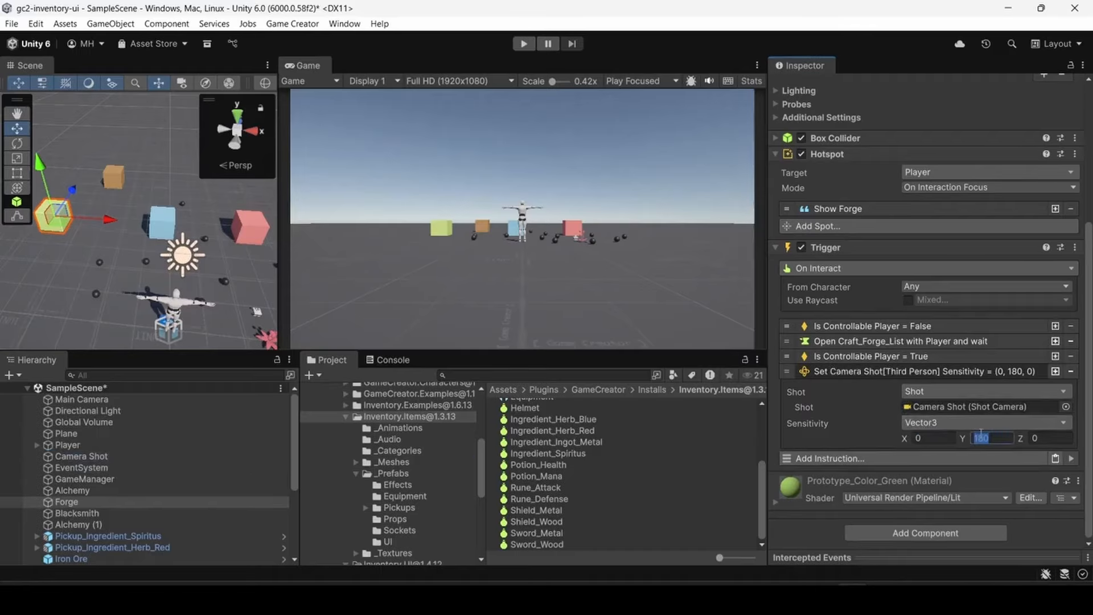
click(835, 373)
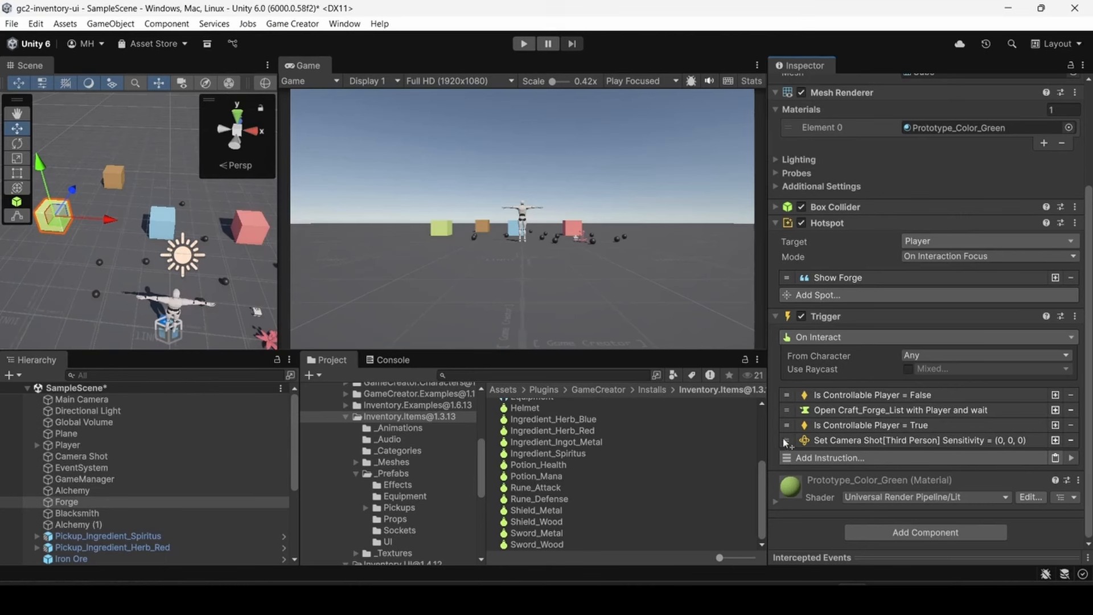
drag(792, 422, 789, 409)
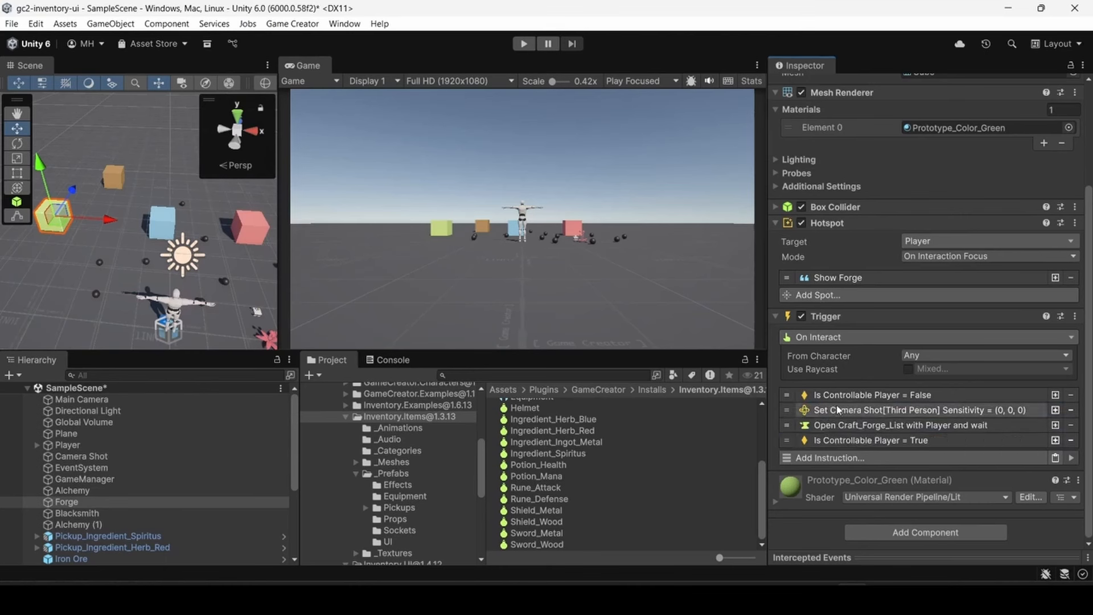
- Duplicate the camera sensitivity instruction to the end of the trigger, assign Camera Shot and set its sensitivity to (1, 1, 0)
click(1021, 411)
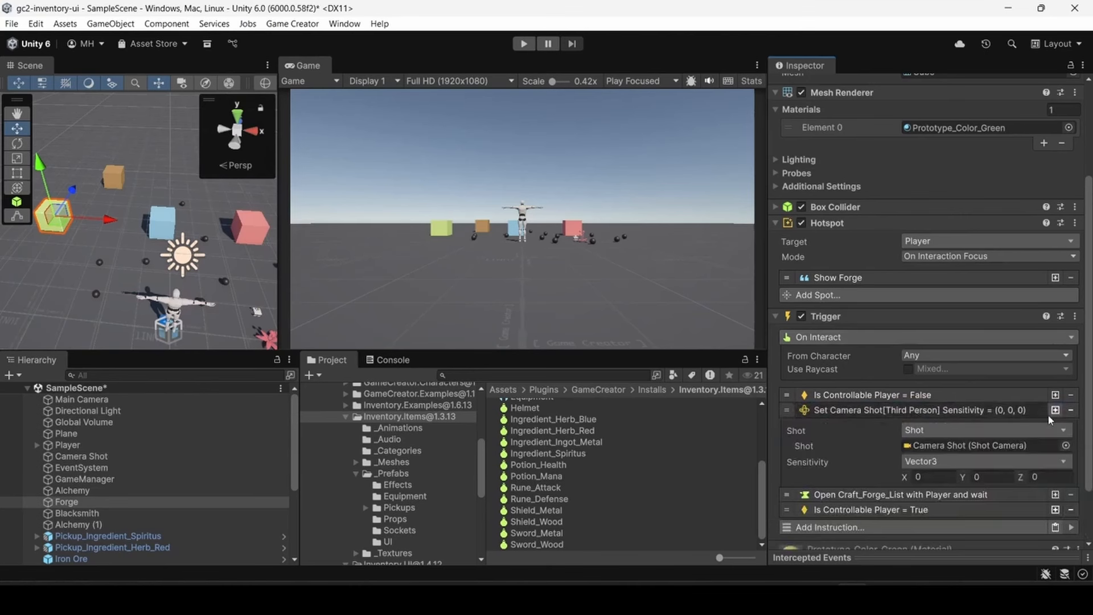
click(1023, 413)
click(1054, 411)
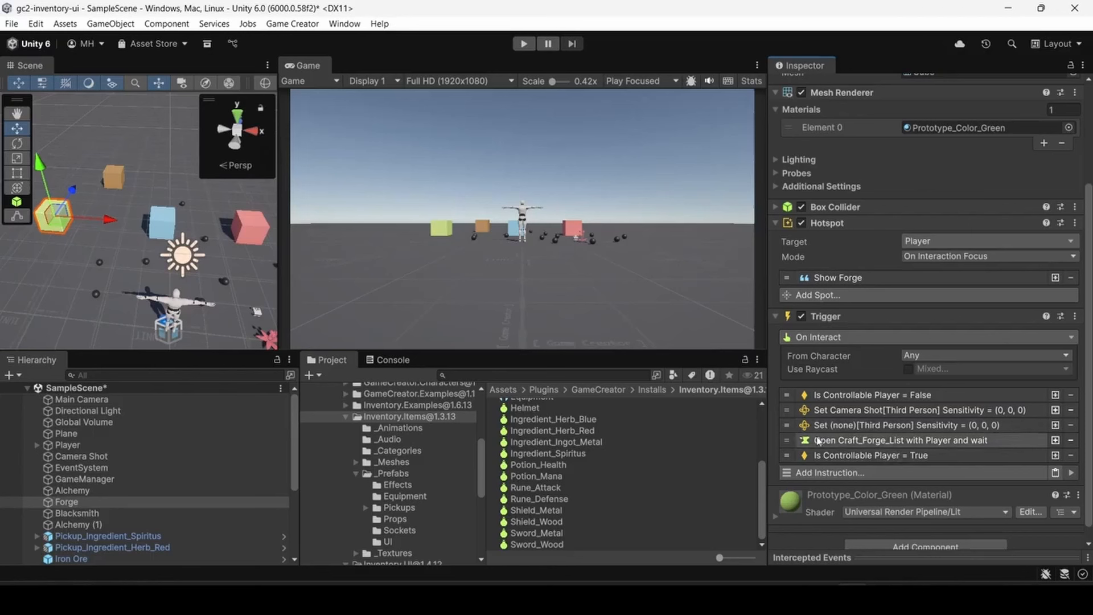
click(816, 455)
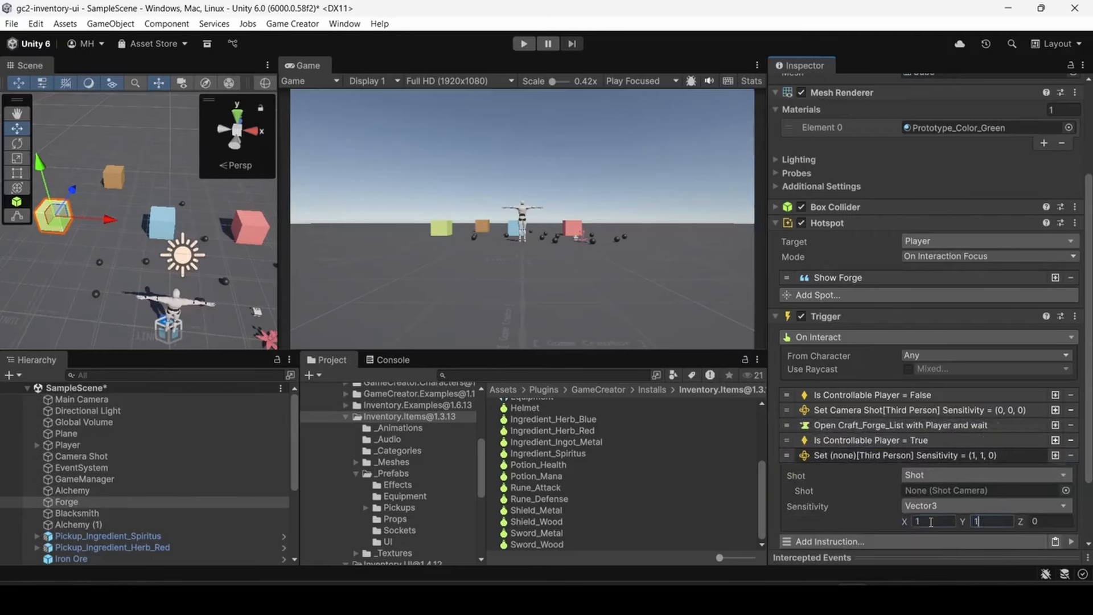
drag(77, 457, 642, 463)
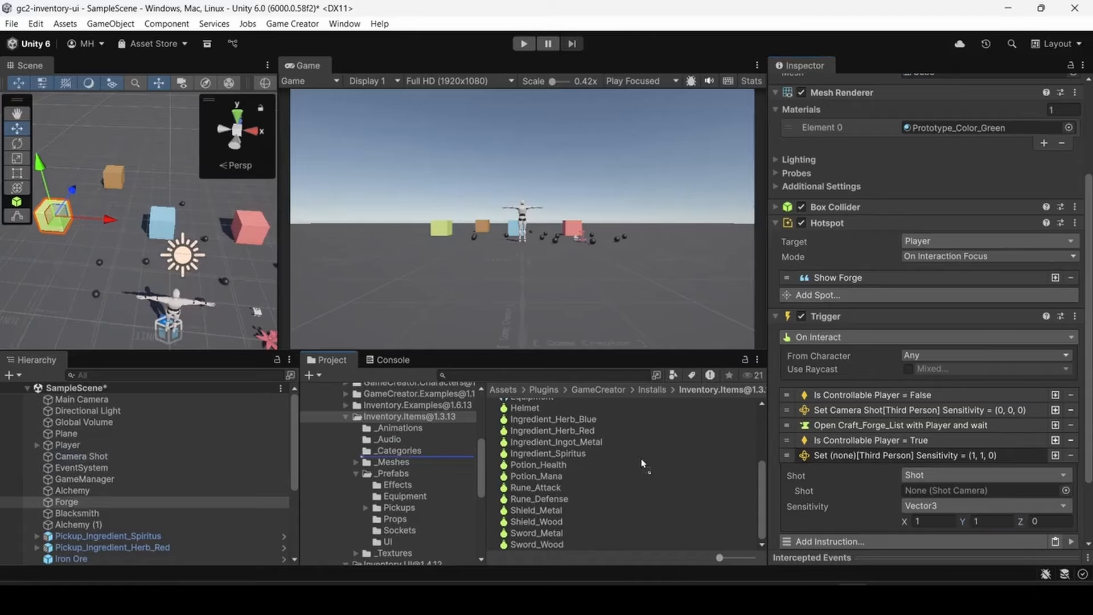
click(849, 457)
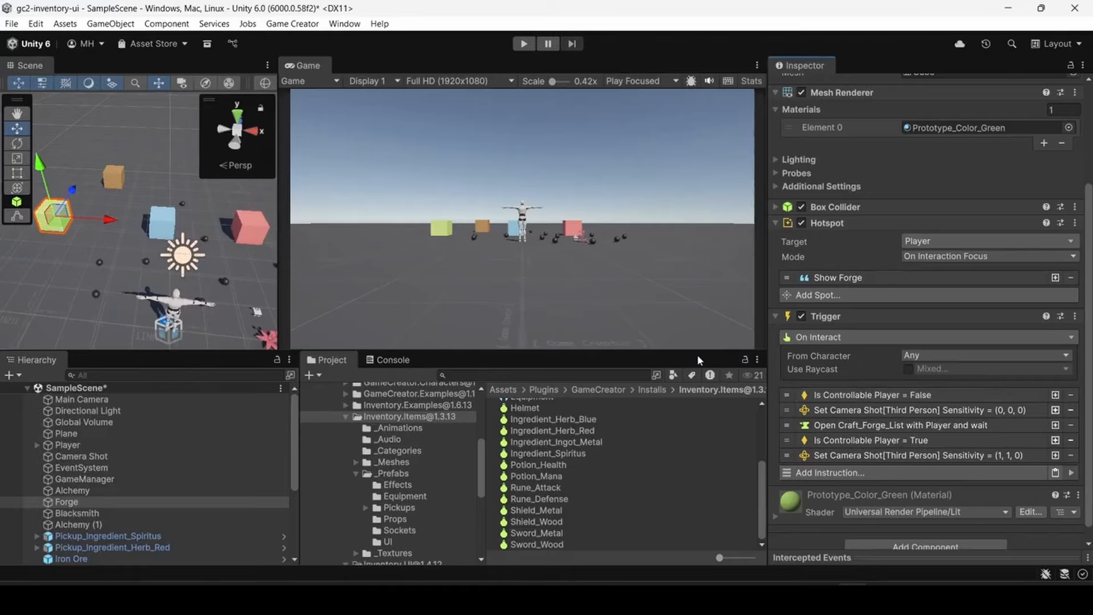
- Run the scene and test the Forge by opening its crafting list, viewing the Metal Ingot recipe and closing the list
click(523, 44)
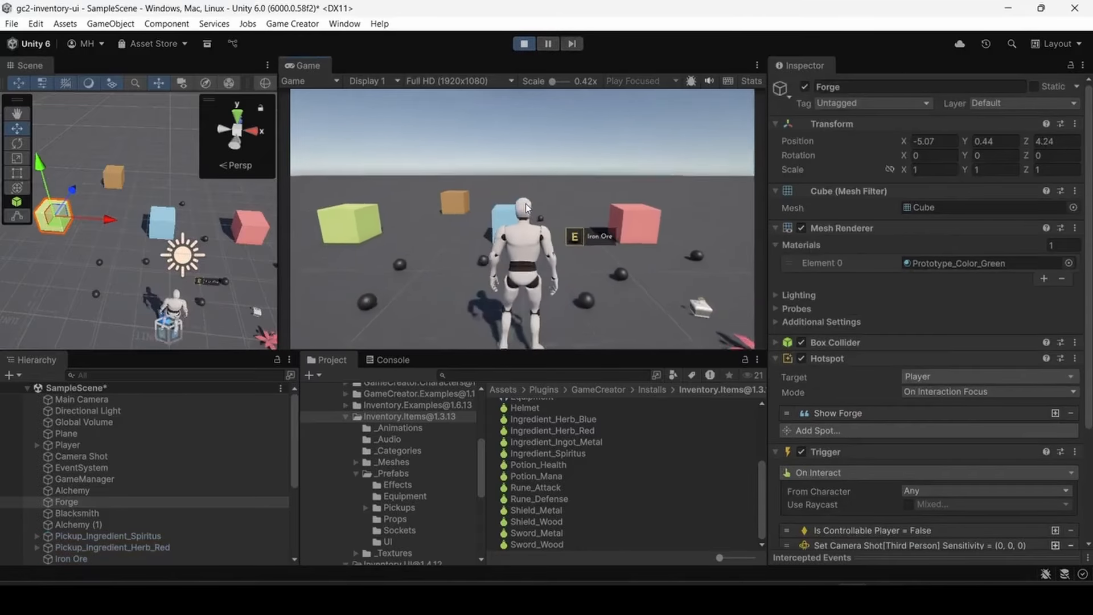
key(w)
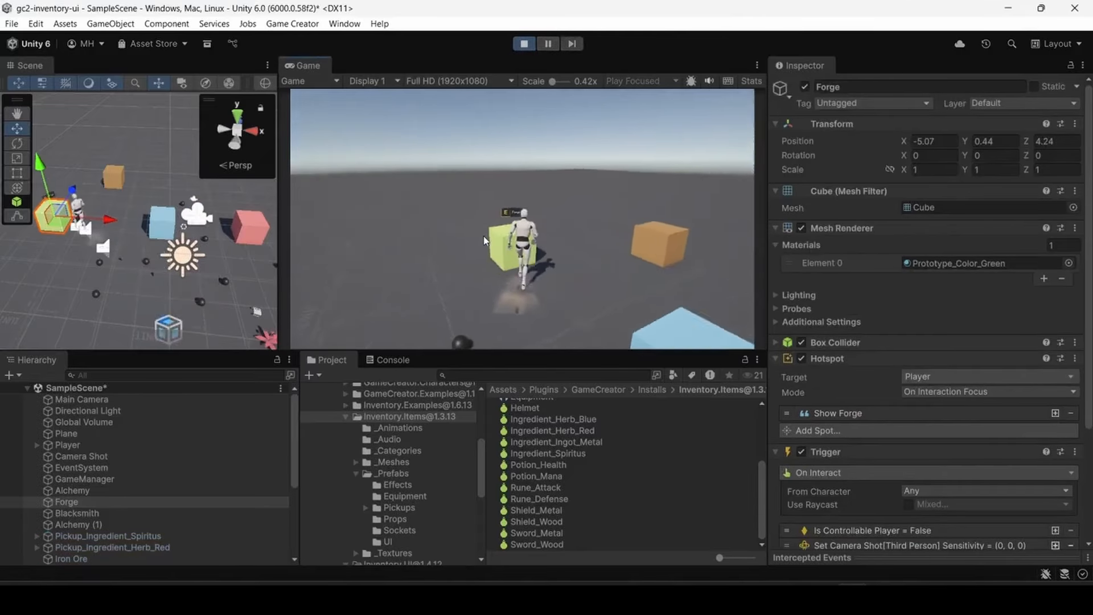
key(e)
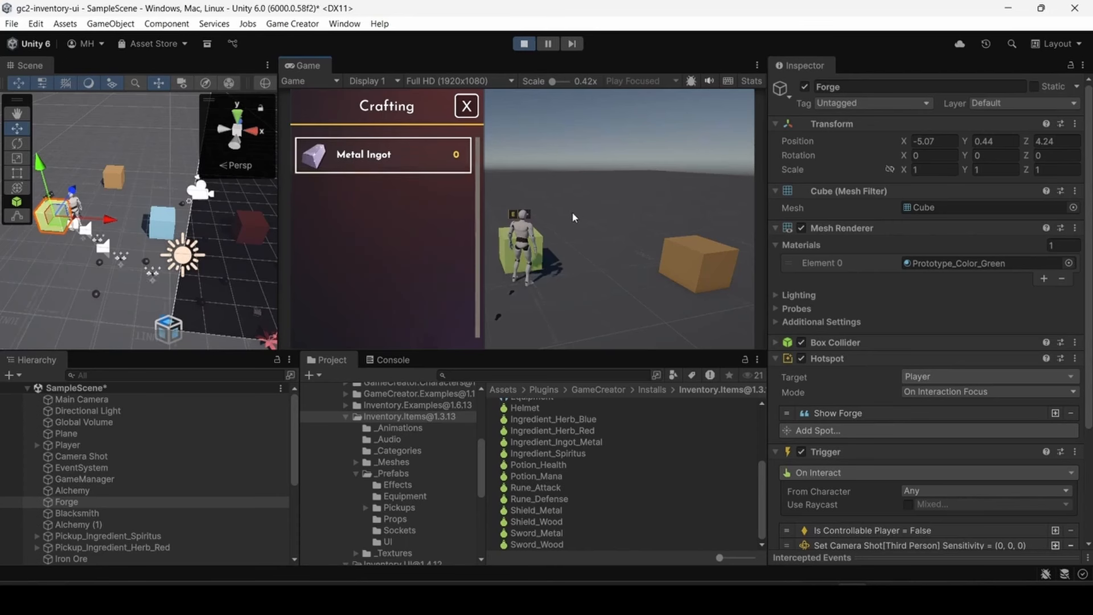
click(410, 168)
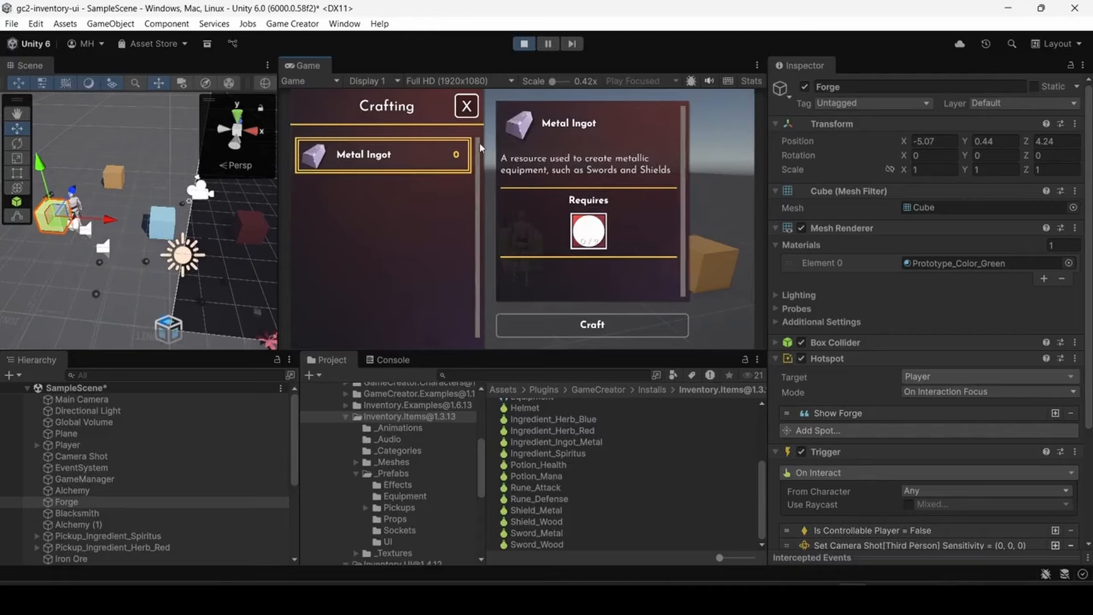
click(466, 108)
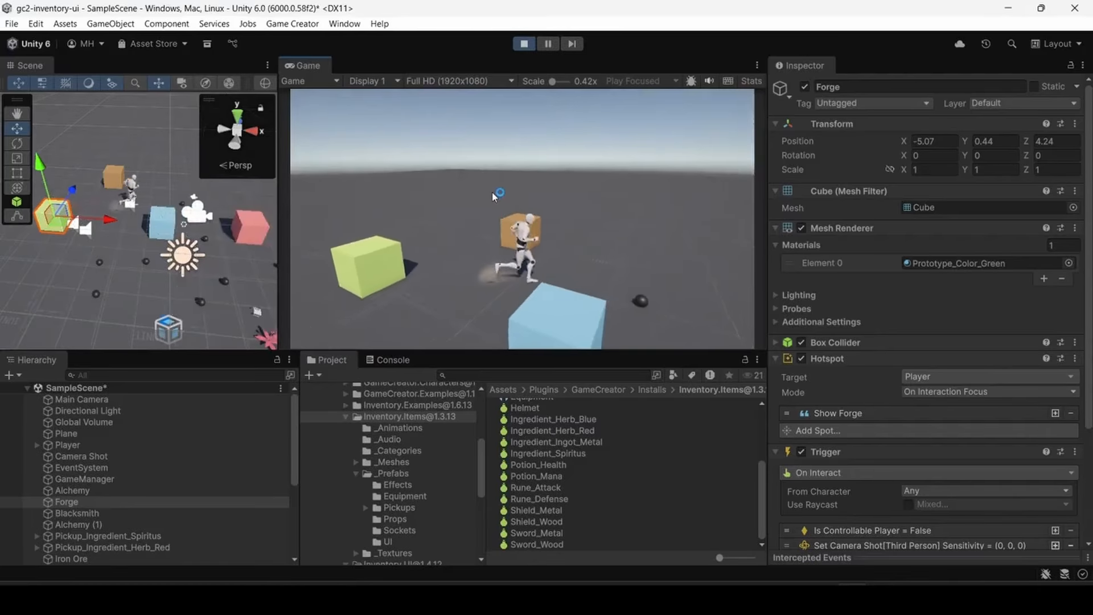
- Walk the player away from the Forge and back, reopen its crafting list and close it again
key(s)
key(a)
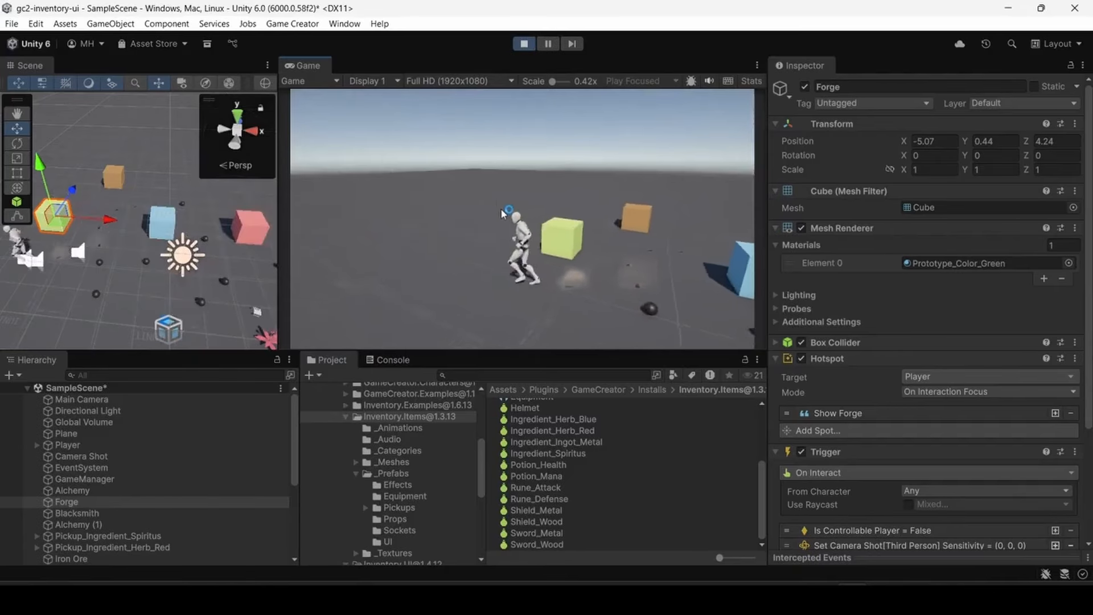
key(w)
key(e)
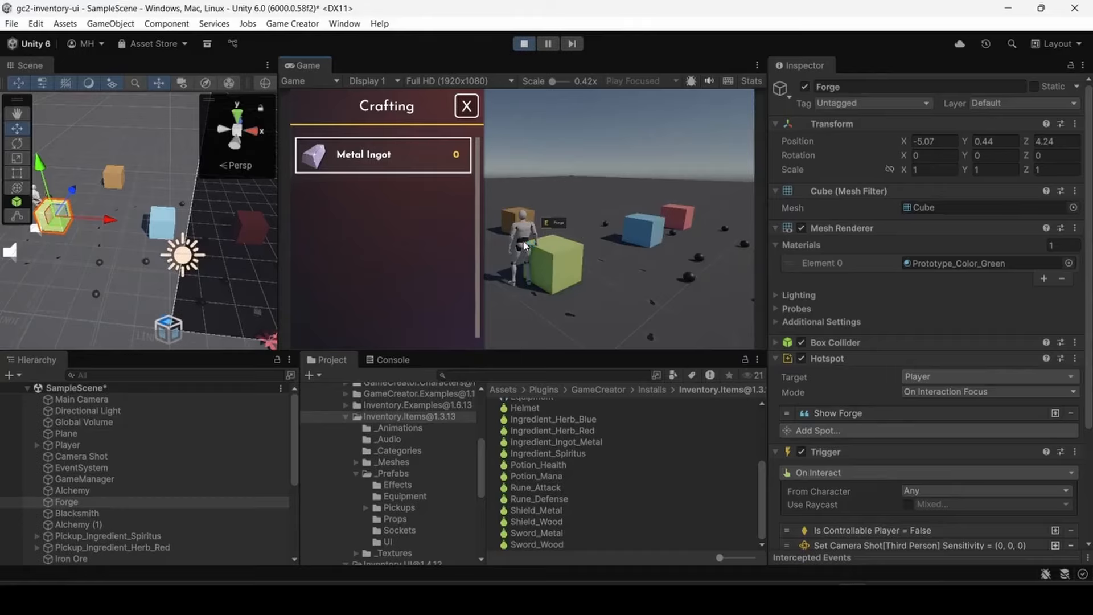
click(466, 107)
- Run the player around the stations and turn the camera to check movement and camera control with the crafting list closed
key(w)
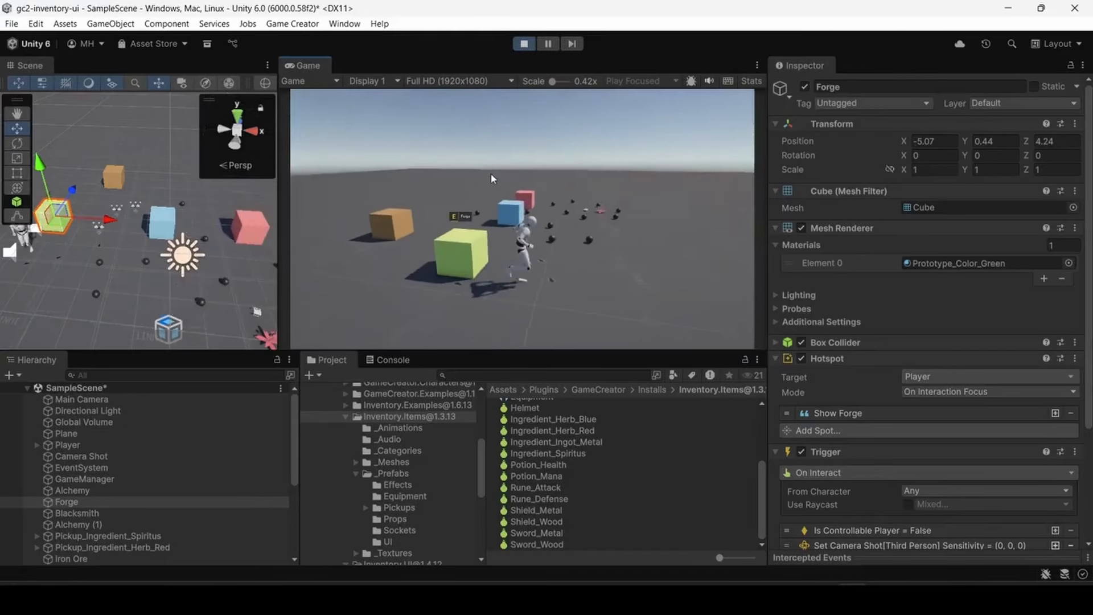
key(d)
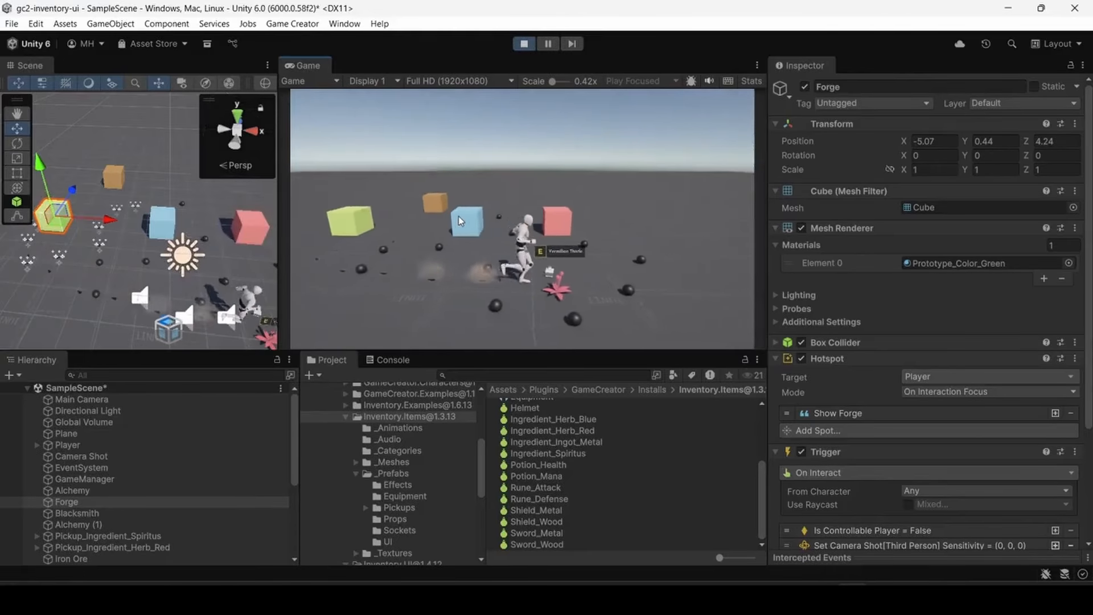
key(w)
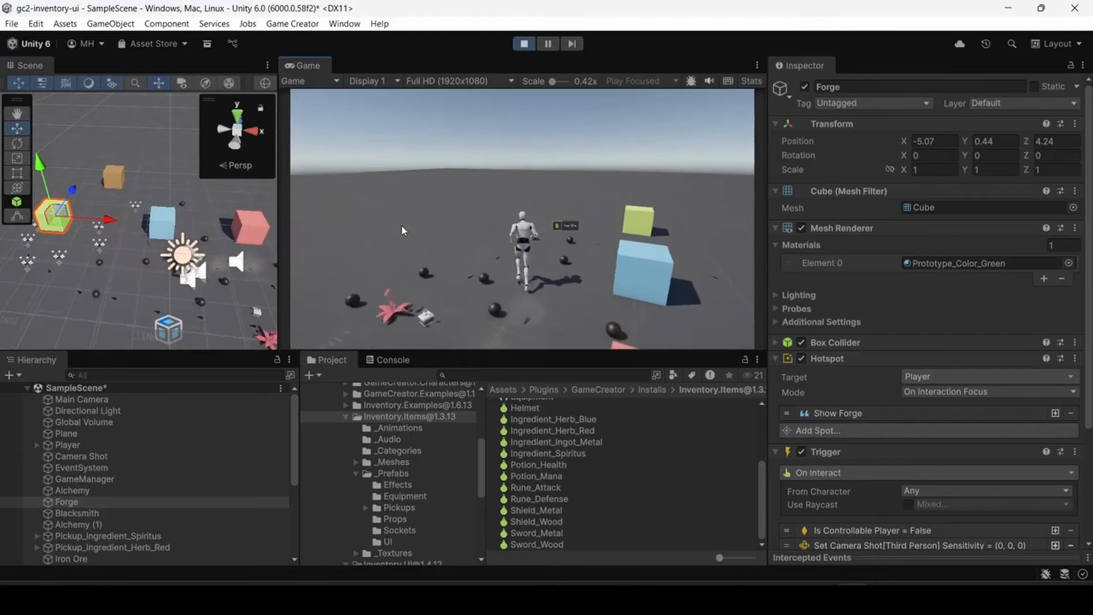
key(d)
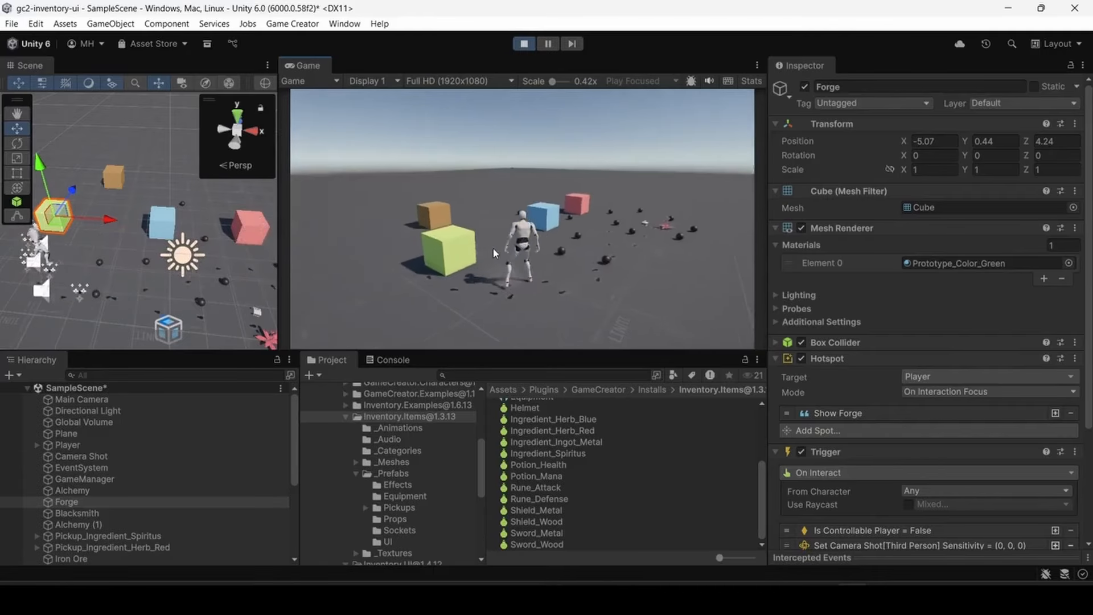
key(w)
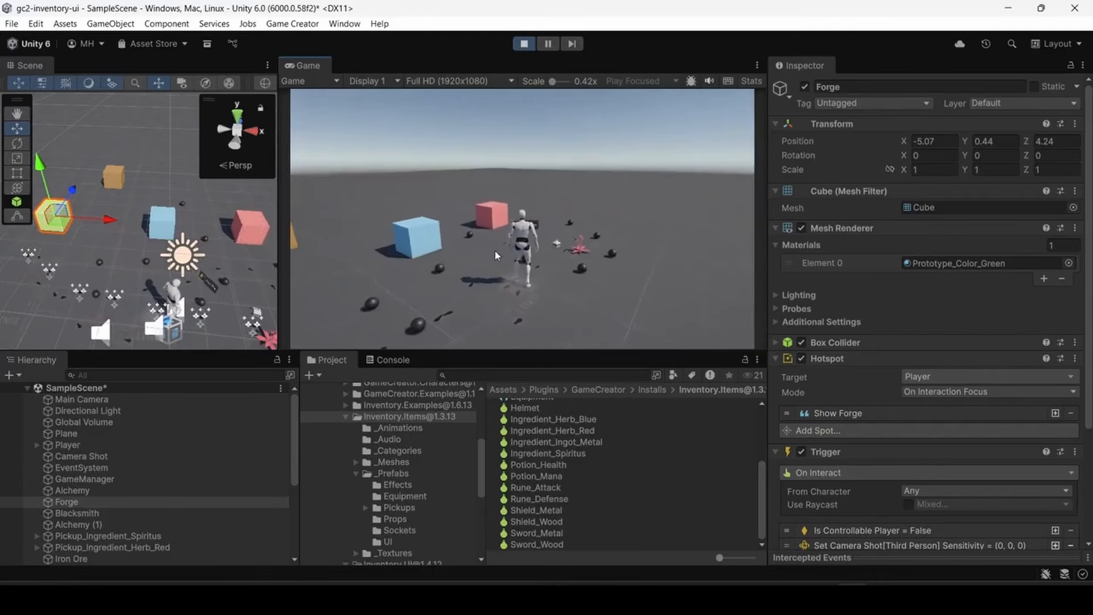
key(w)
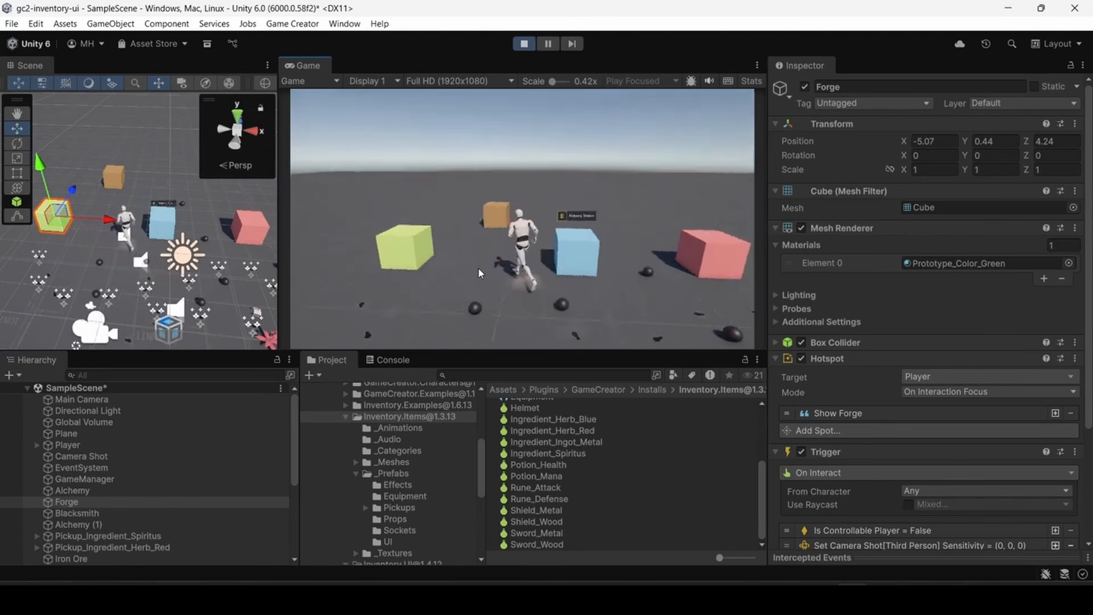
key(w)
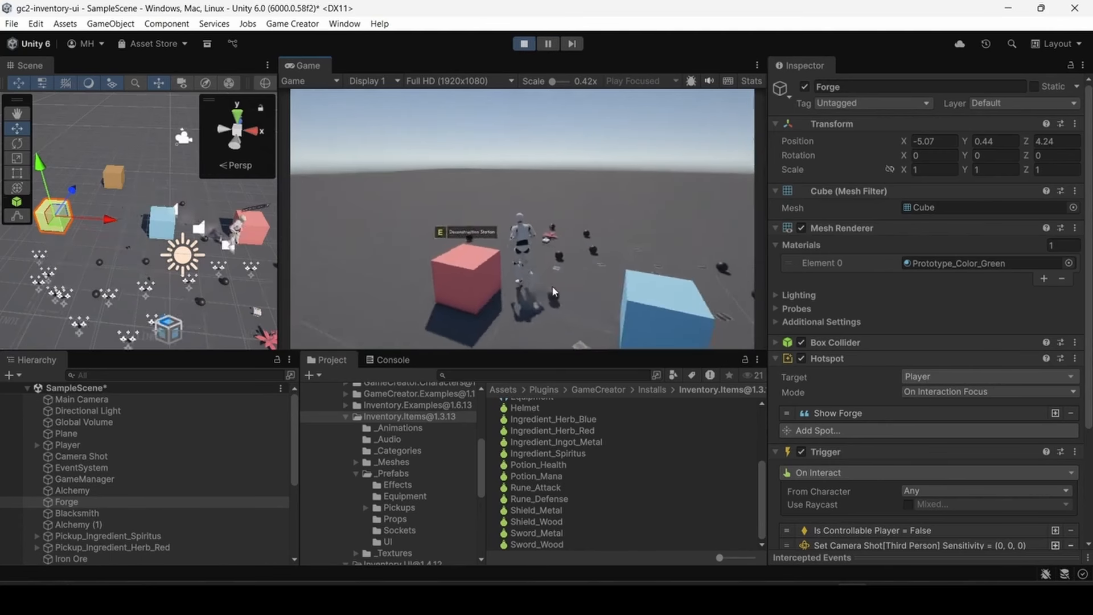
key(w)
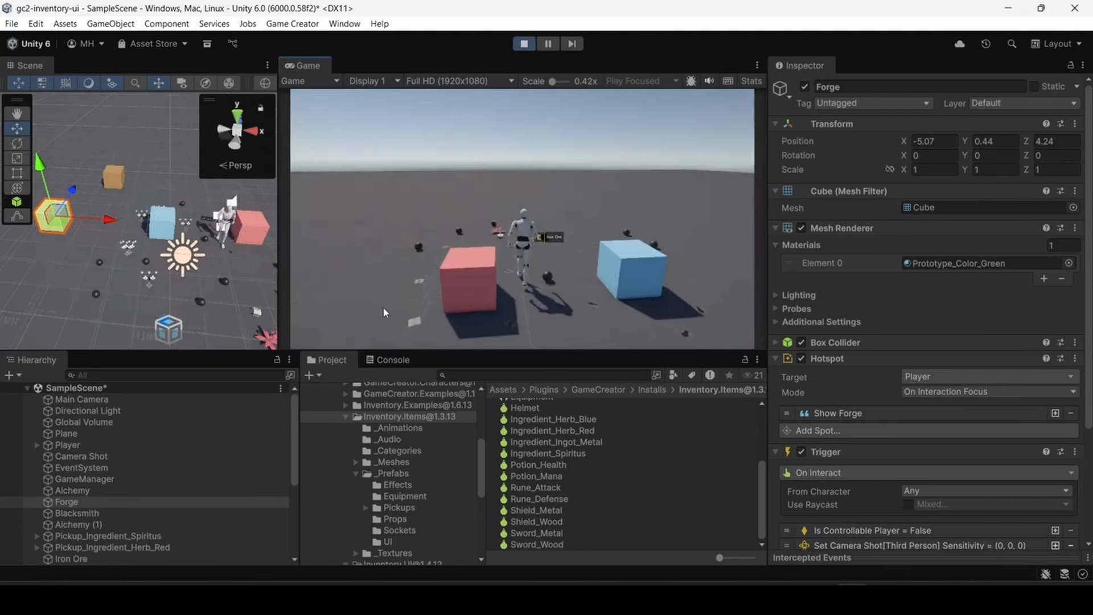
key(w)
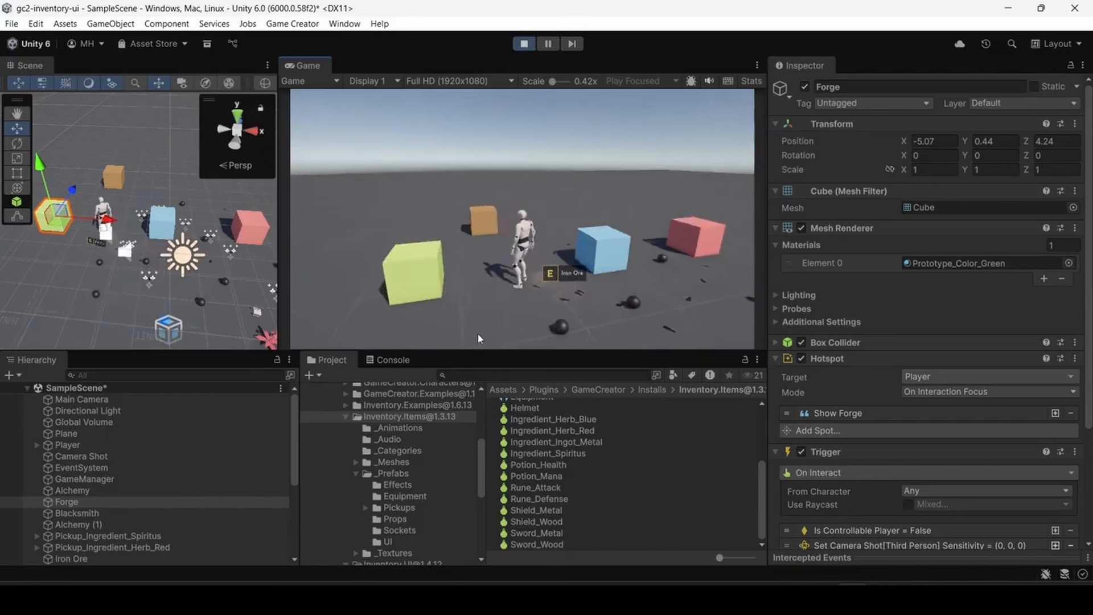
key(w)
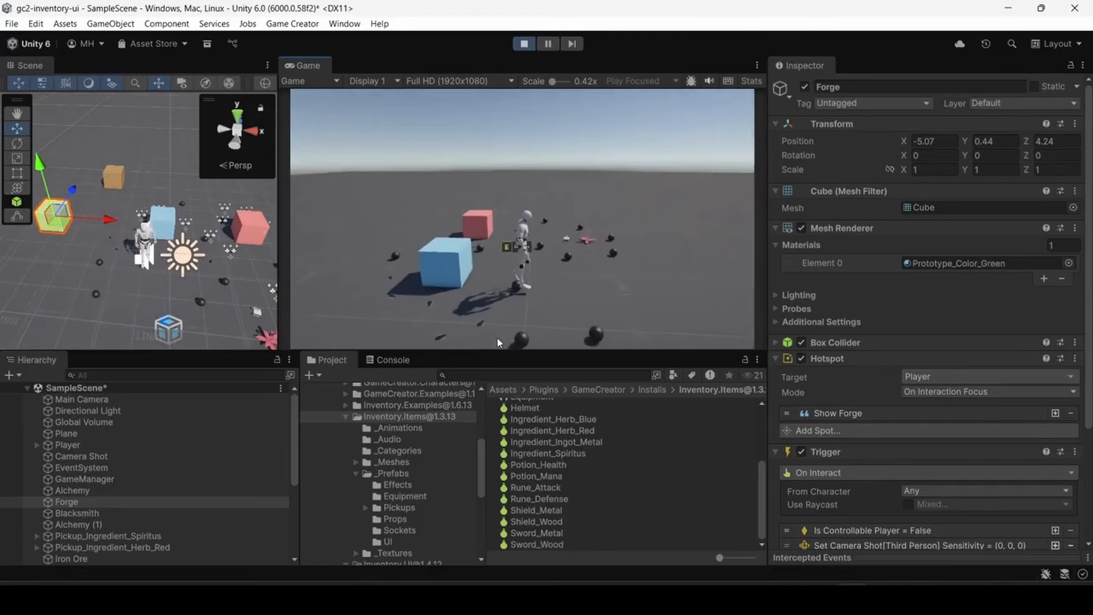
key(w)
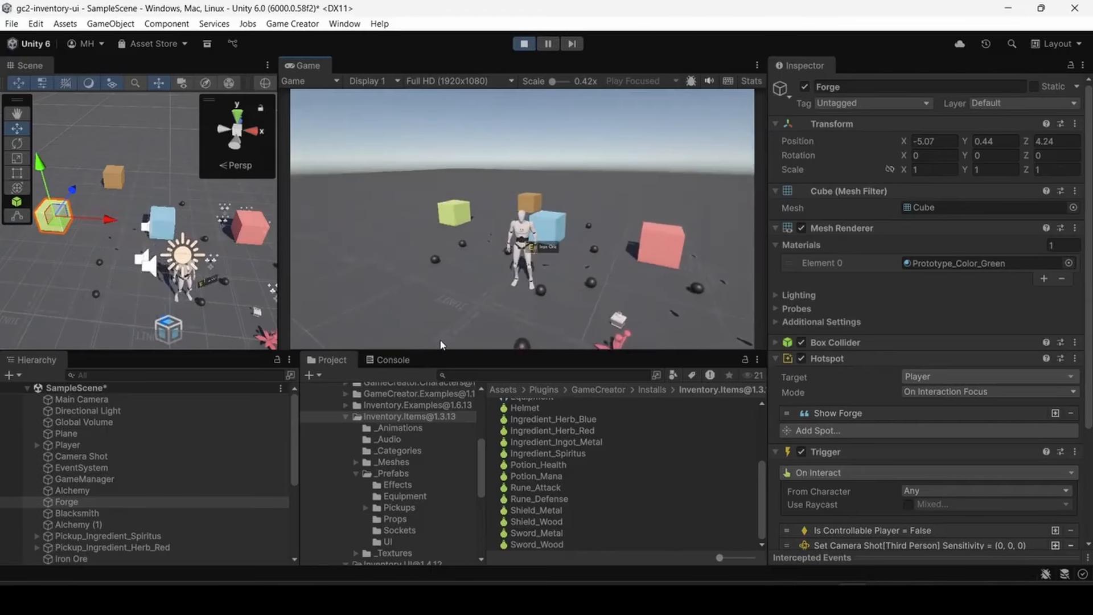
key(w)
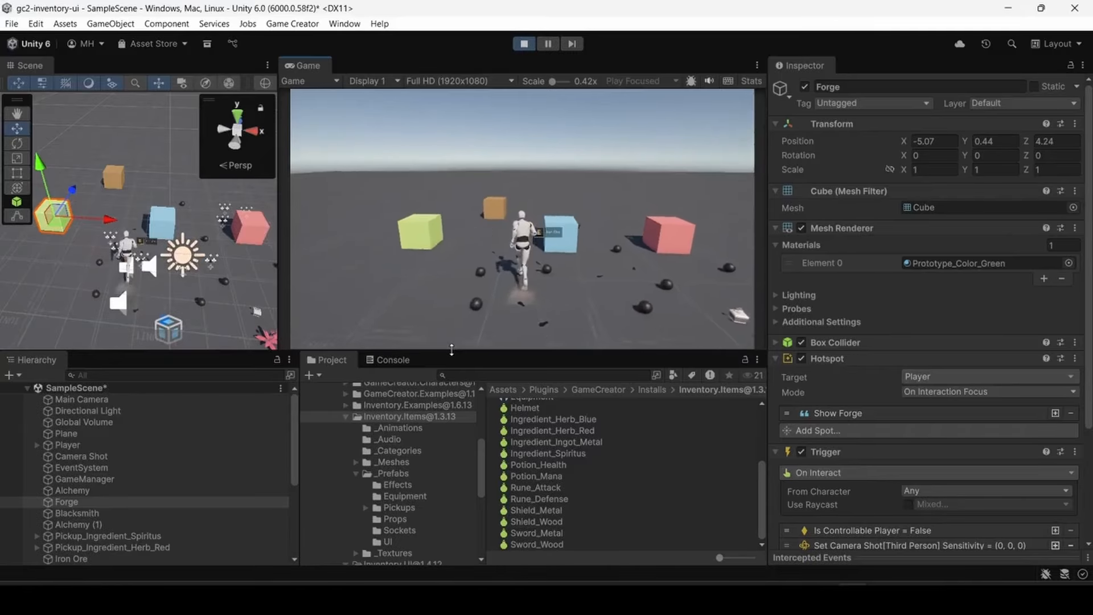